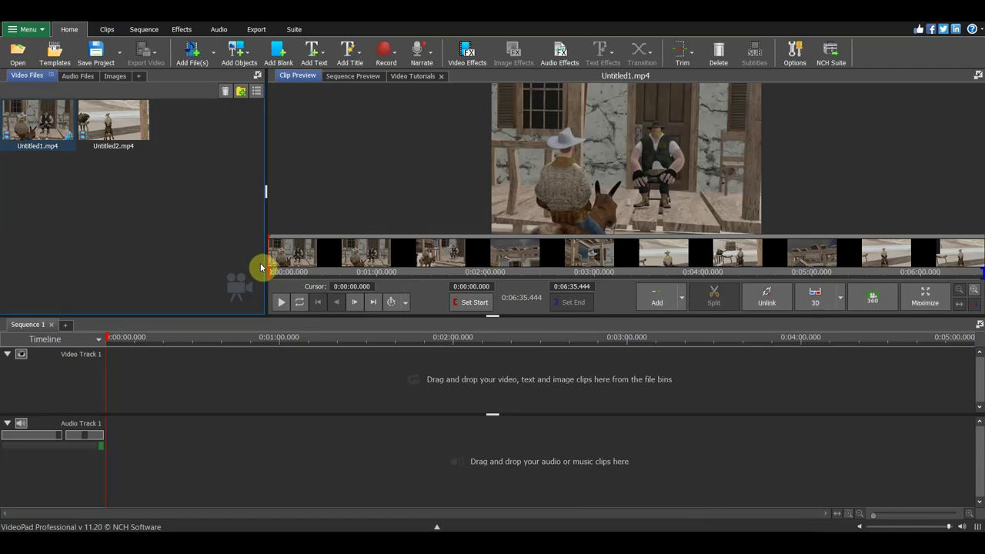
# Add Untitled2.mp4 to Video Track 1, review it, and split it at 0:30:53.767
pyautogui.moveTo(113, 121); pyautogui.dragTo(198, 369)
pyautogui.moveTo(110, 339)
pyautogui.mouseDown()
pyautogui.moveTo(339, 385)
pyautogui.moveTo(795, 398)
pyautogui.moveTo(738, 389)
pyautogui.moveTo(770, 397)
pyautogui.mouseUp()
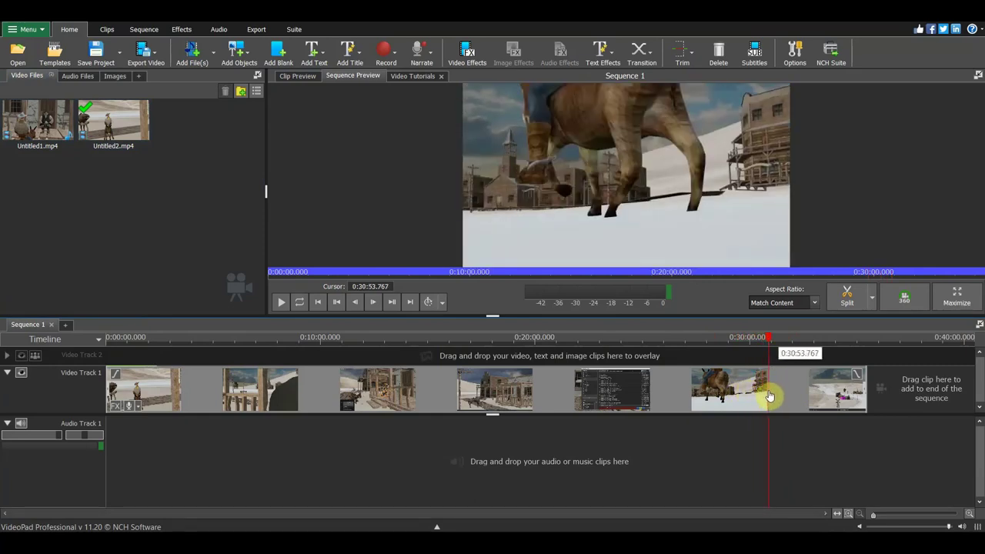
pyautogui.click(846, 299)
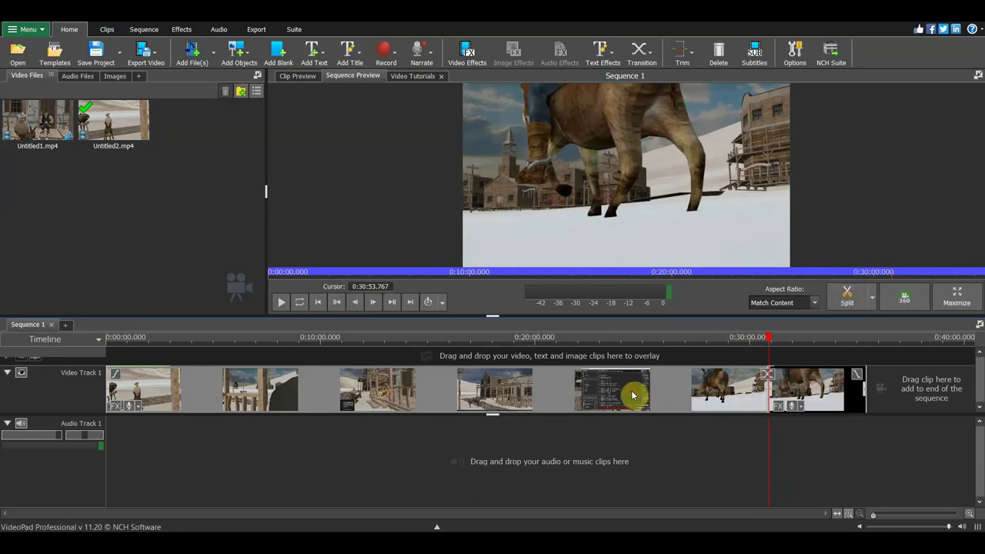
# Delete the first 30:53 of footage, undoing an accidental shift of the clips
pyautogui.press('Delete')
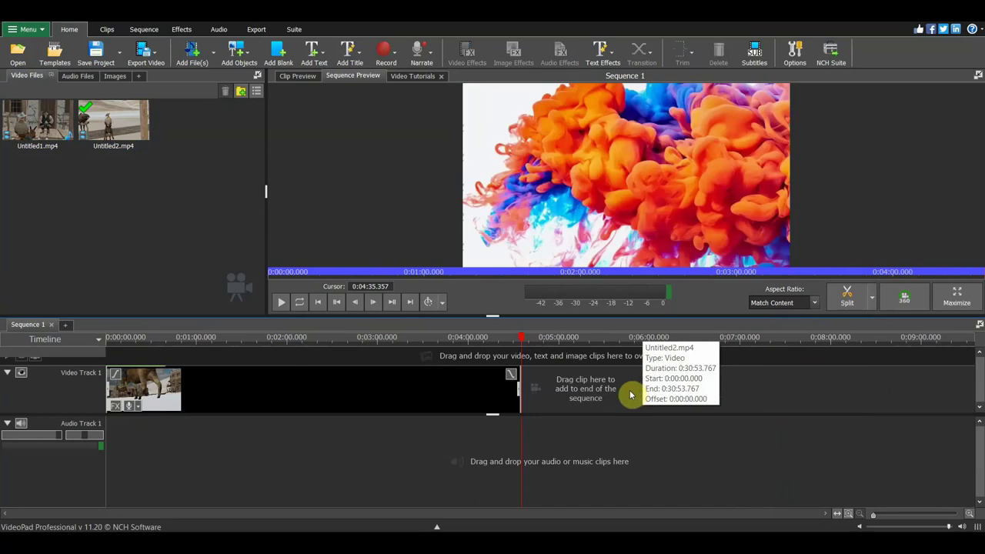
pyautogui.click(114, 339)
pyautogui.moveTo(117, 339); pyautogui.dragTo(105, 345)
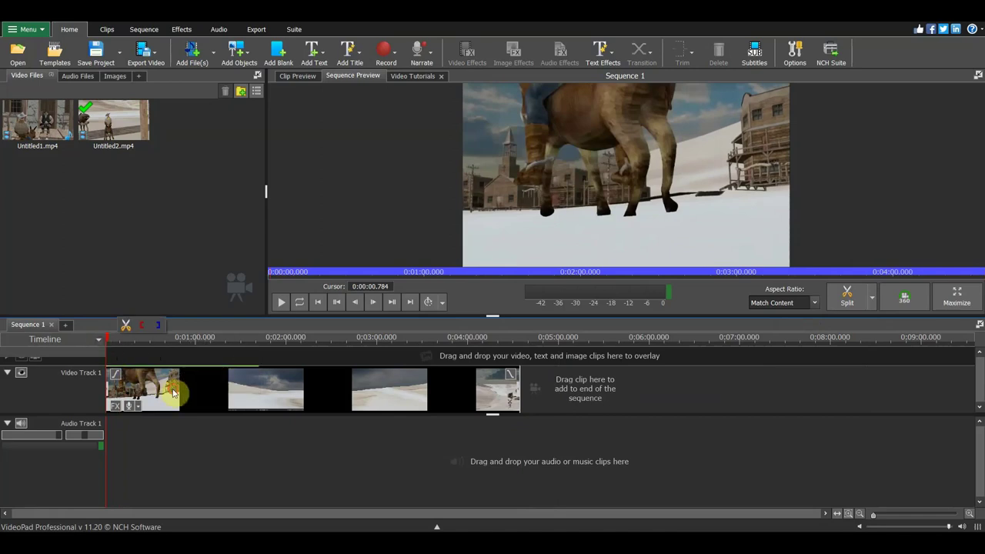
pyautogui.moveTo(168, 392); pyautogui.dragTo(236, 406)
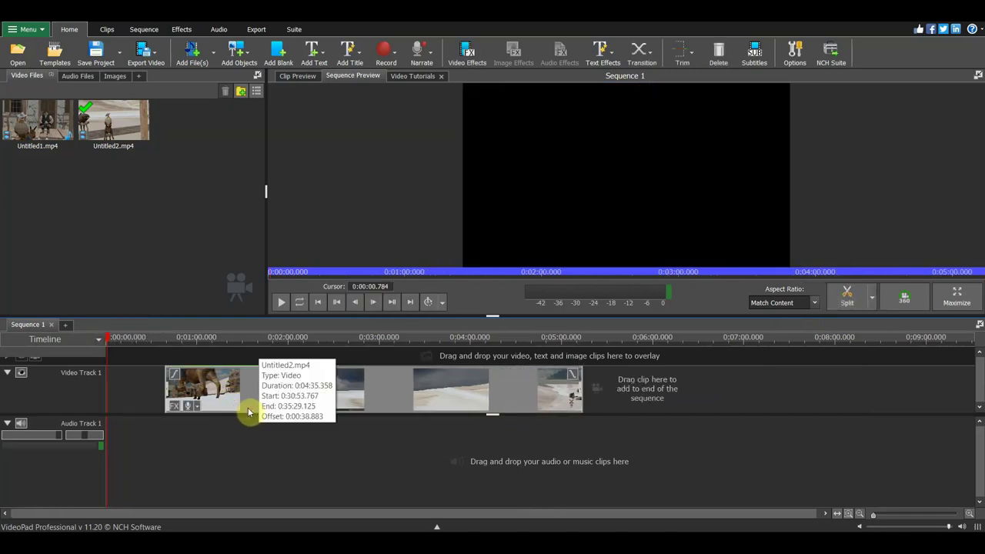
pyautogui.hotkey('ctrl', 'z')
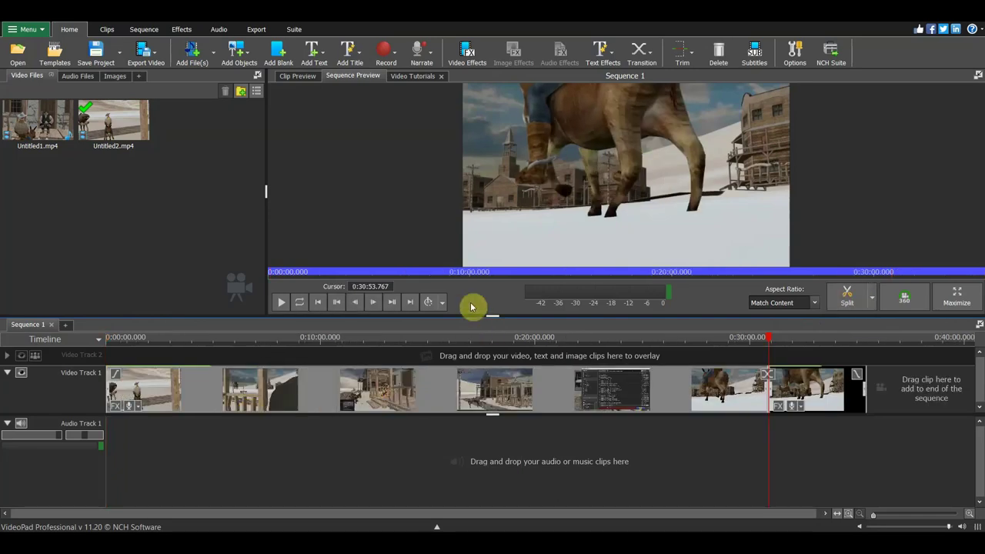
# Split the footage at 0:34:30.423 and delete the long 30-minute opening clip
pyautogui.moveTo(766, 341); pyautogui.dragTo(867, 359)
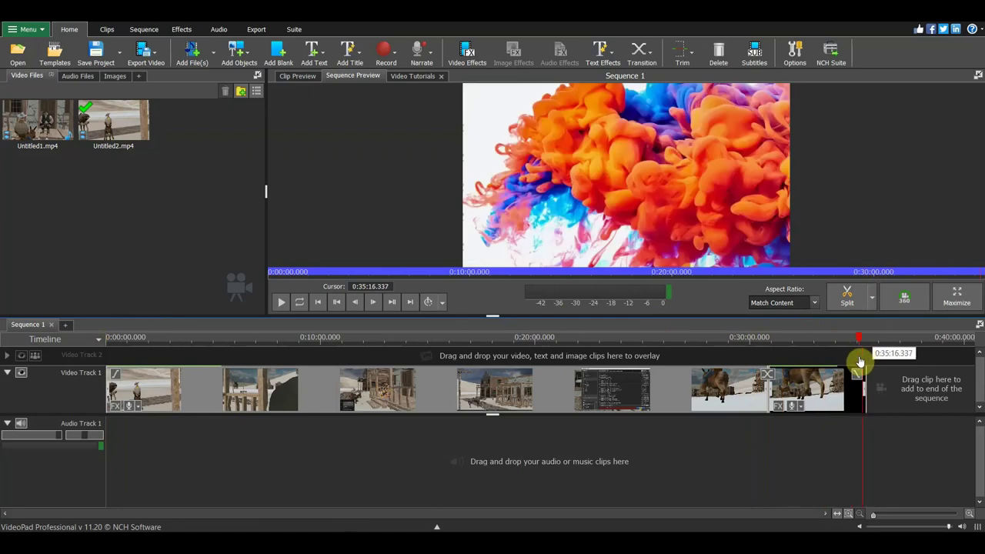
pyautogui.moveTo(867, 359); pyautogui.dragTo(856, 362)
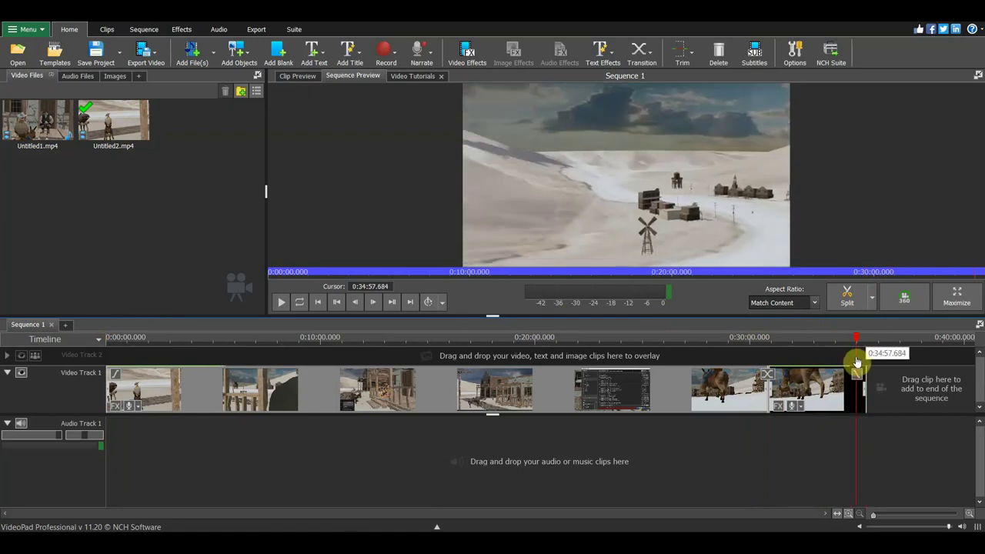
pyautogui.moveTo(856, 362); pyautogui.dragTo(852, 362)
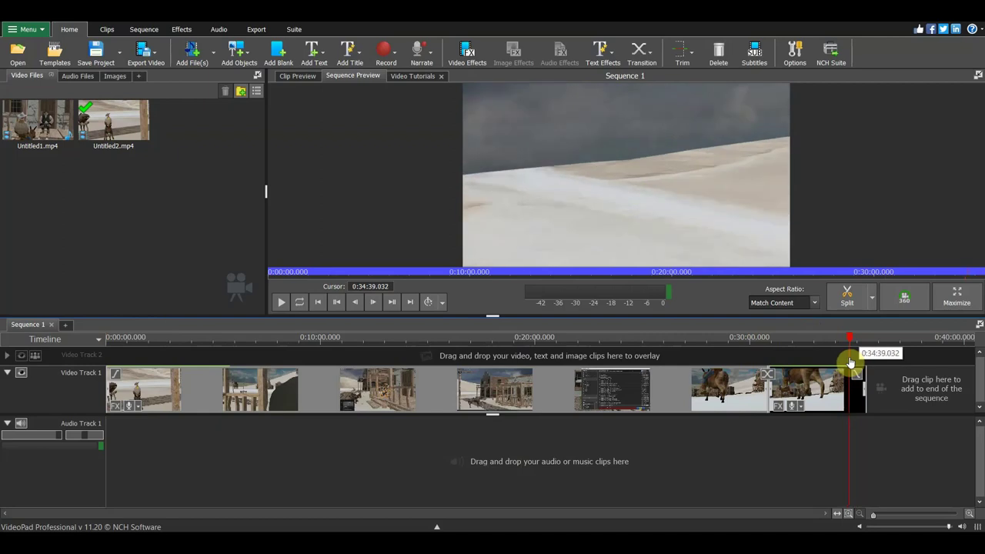
pyautogui.moveTo(853, 361); pyautogui.dragTo(847, 361)
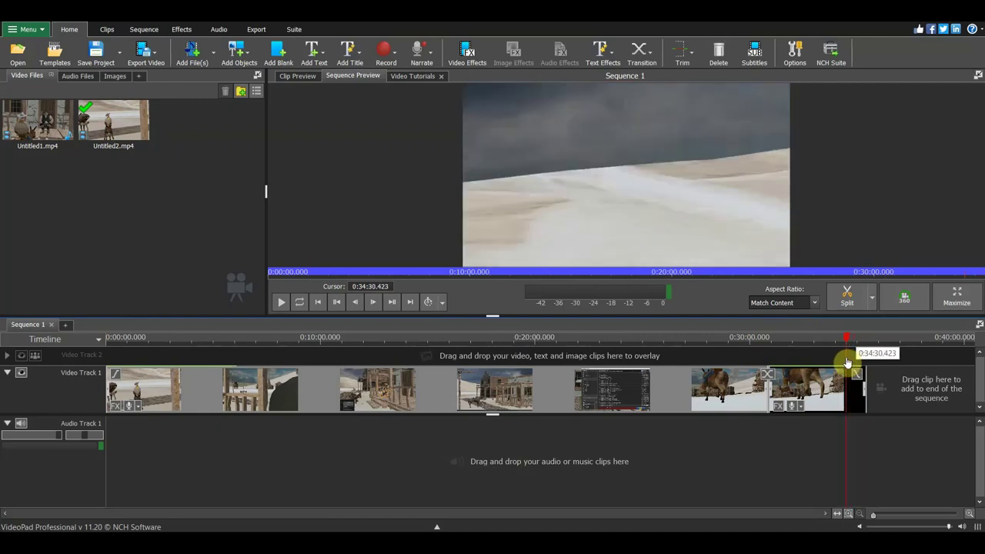
pyautogui.click(852, 298)
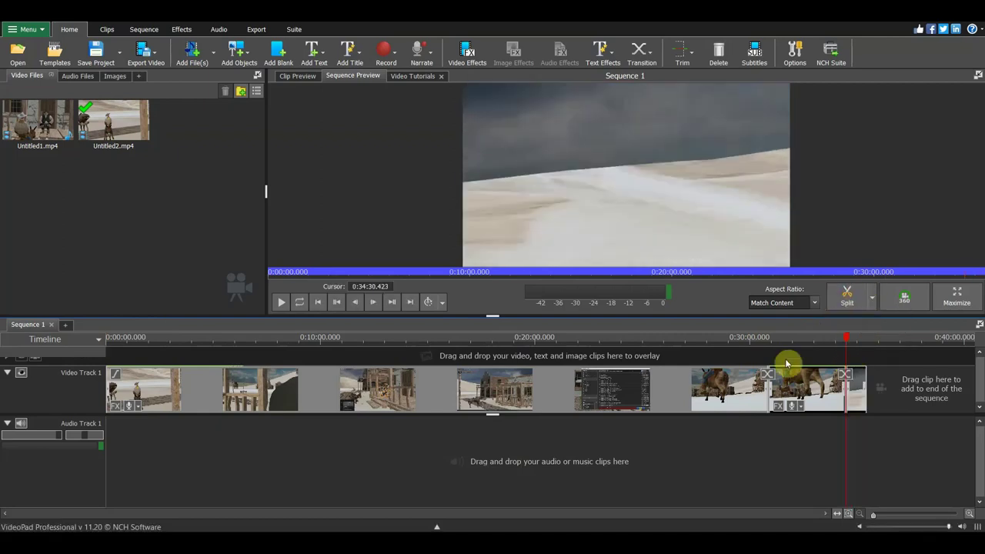
pyautogui.press('Delete')
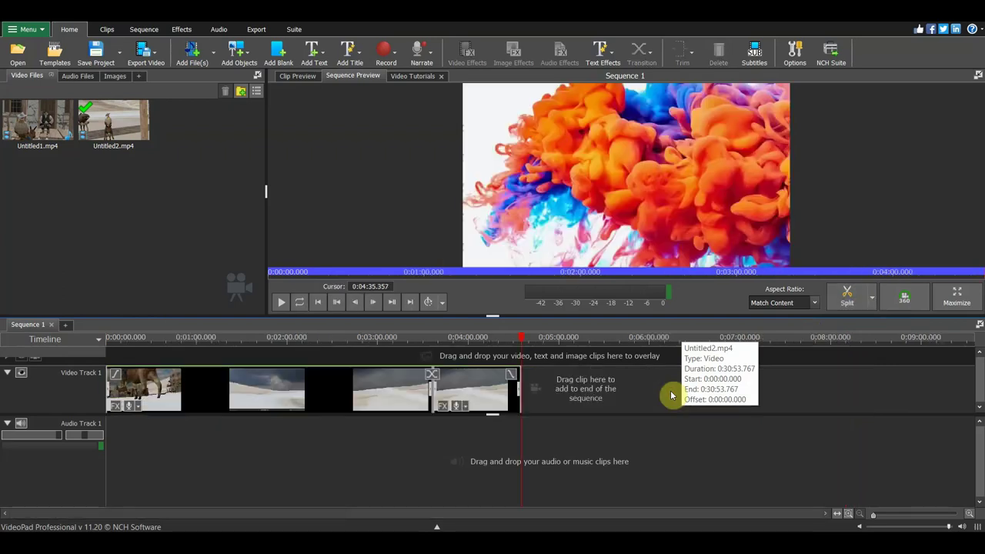
pyautogui.click(105, 340)
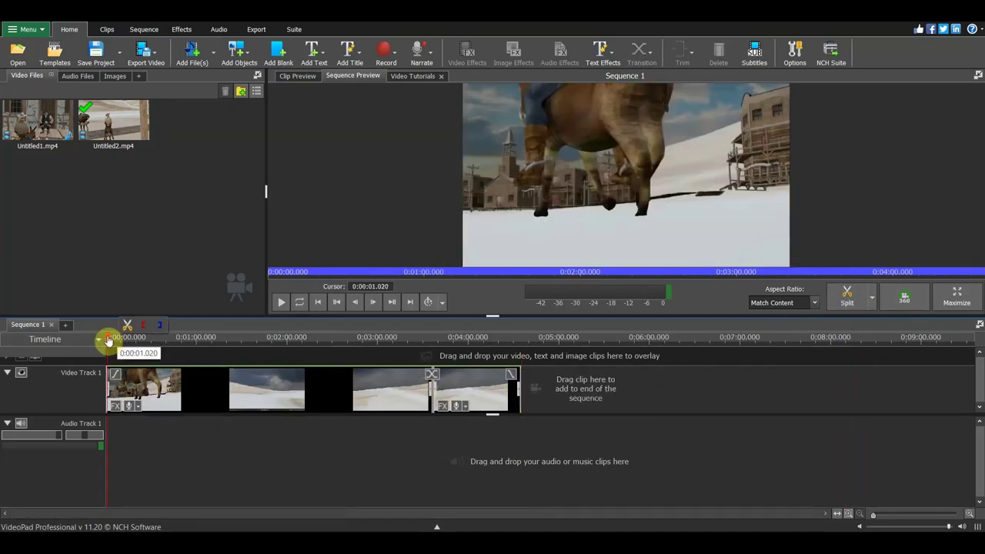
# Play the sequence, then move the short end clip to the start of Video Track 1
pyautogui.press('space')
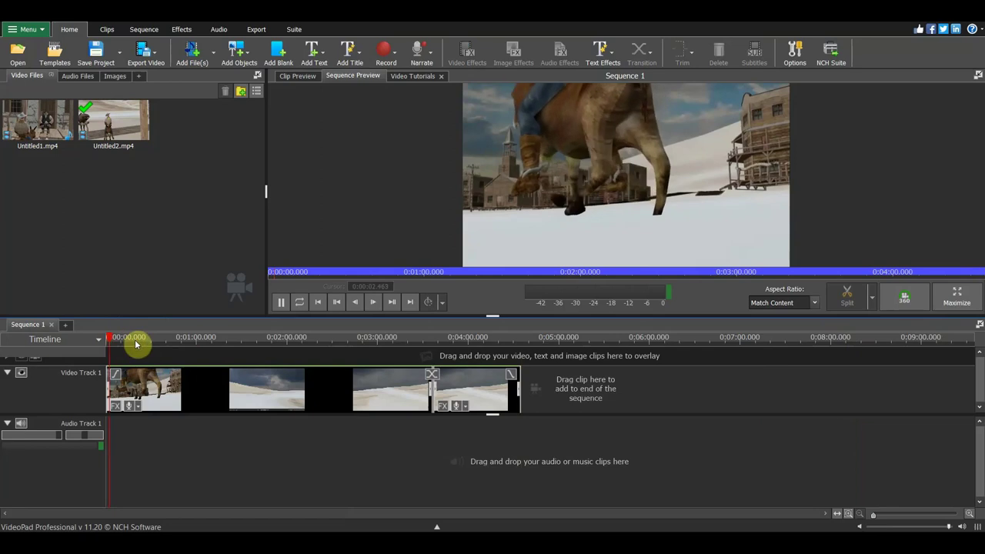
pyautogui.click(280, 305)
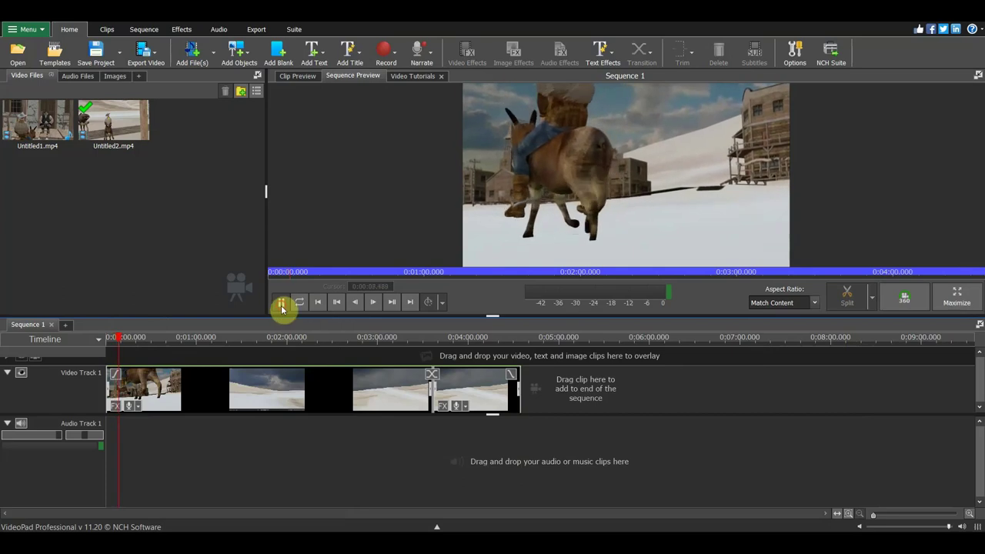
pyautogui.moveTo(205, 371)
pyautogui.mouseDown()
pyautogui.moveTo(257, 415)
pyautogui.moveTo(470, 396)
pyautogui.mouseUp()
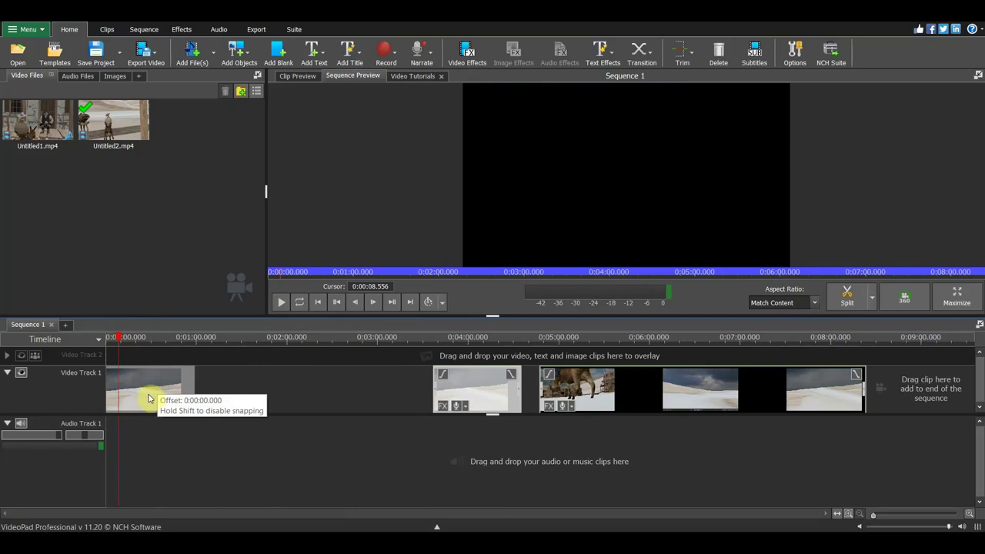
pyautogui.moveTo(470, 397); pyautogui.dragTo(146, 397)
# Scrub to the desert town shot and play the sequence back from the start
pyautogui.click(108, 345)
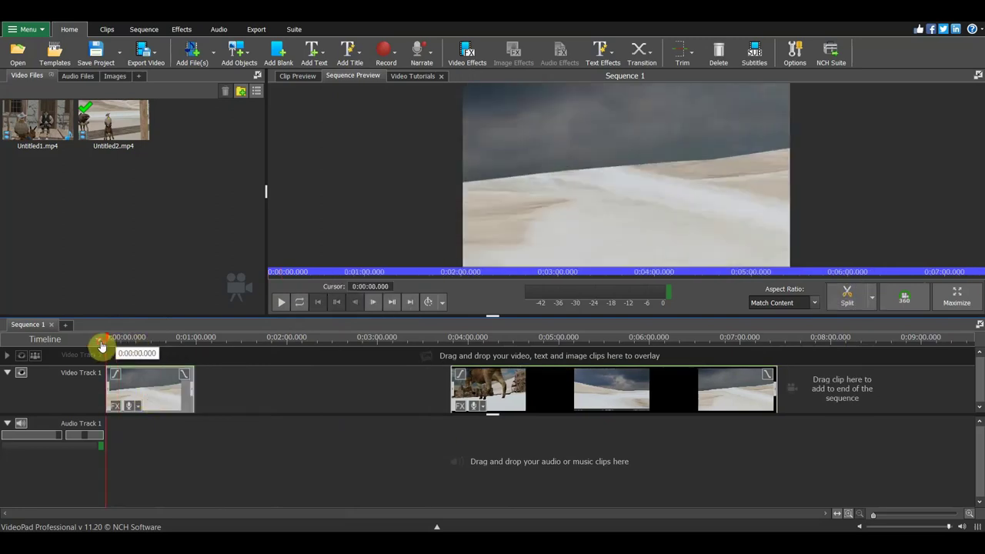
pyautogui.moveTo(107, 344)
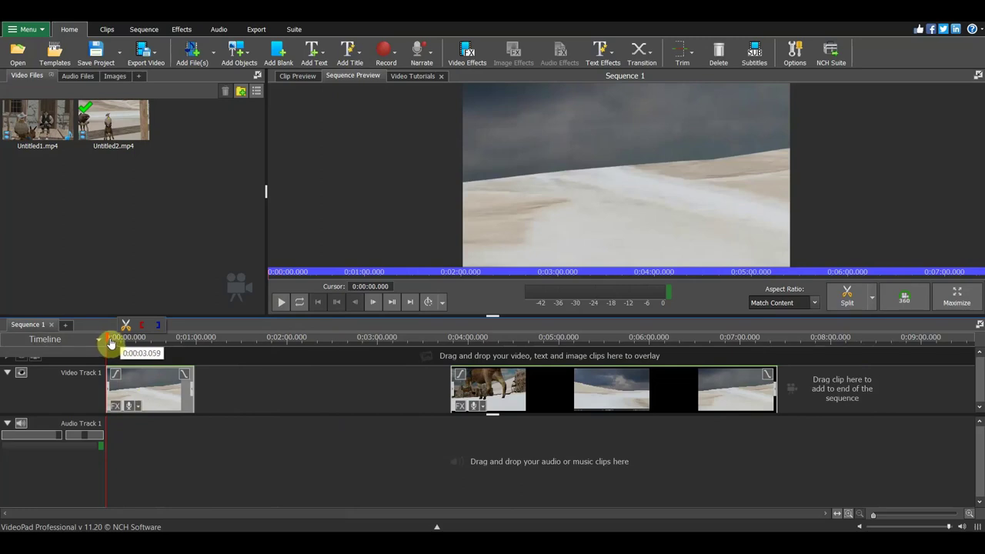
pyautogui.click(125, 346)
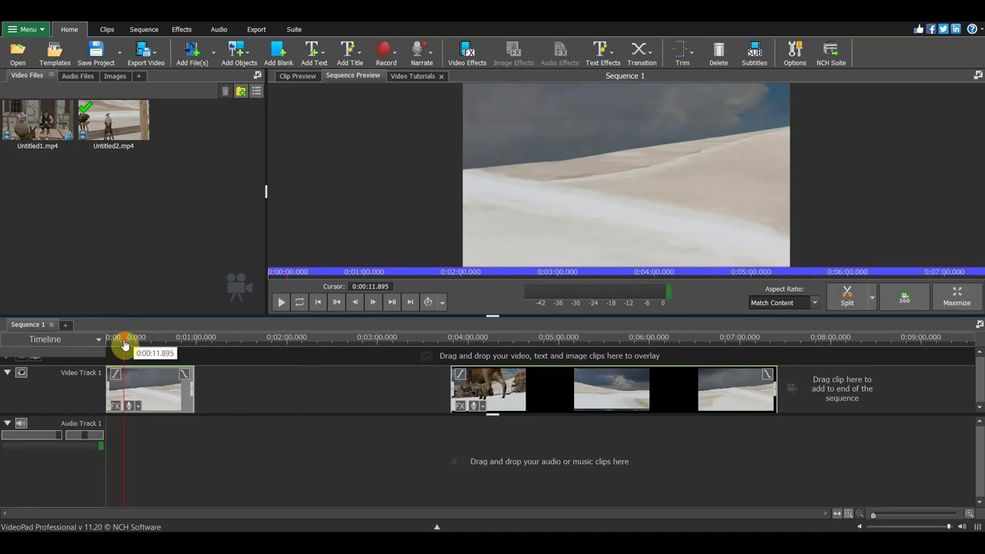
pyautogui.moveTo(125, 345); pyautogui.dragTo(167, 355)
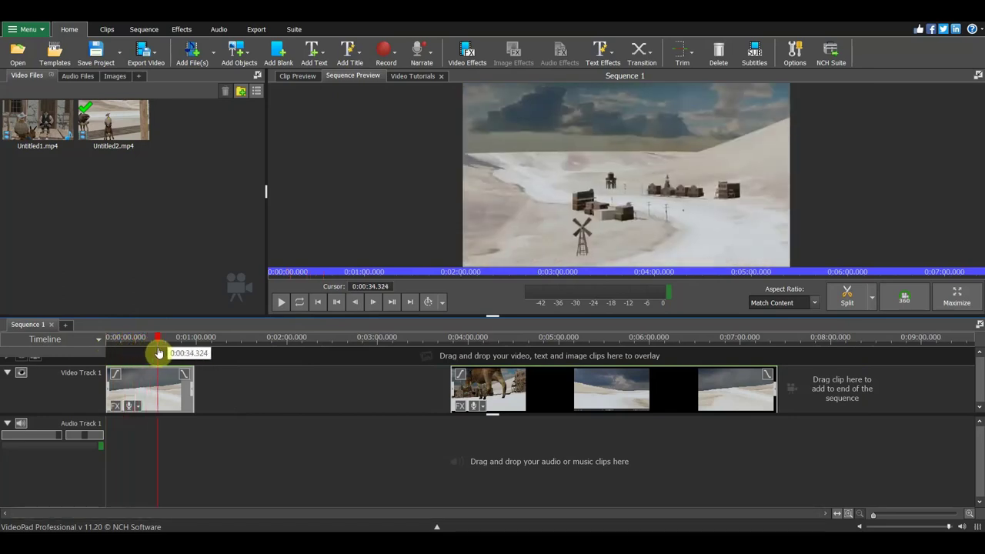
pyautogui.moveTo(167, 355); pyautogui.dragTo(106, 345)
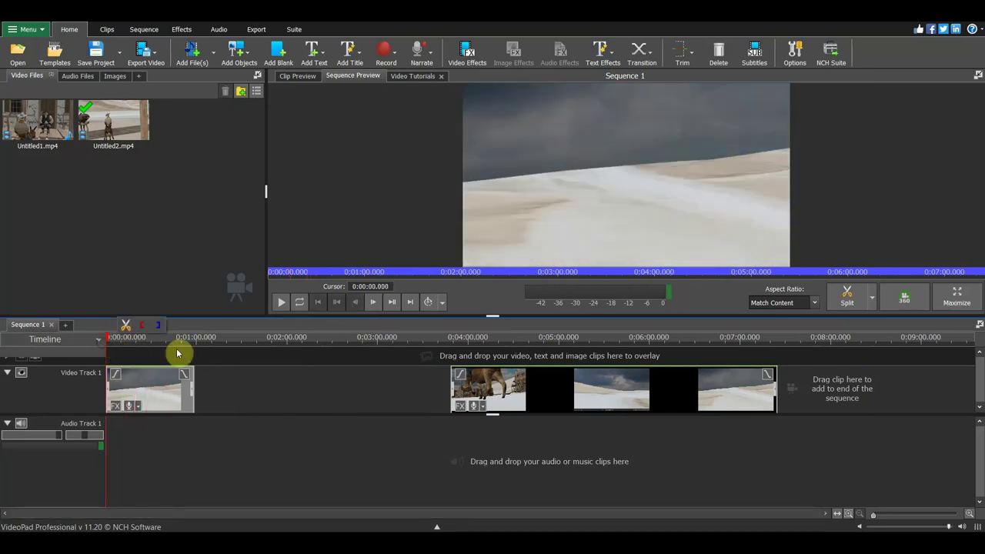
pyautogui.press('space')
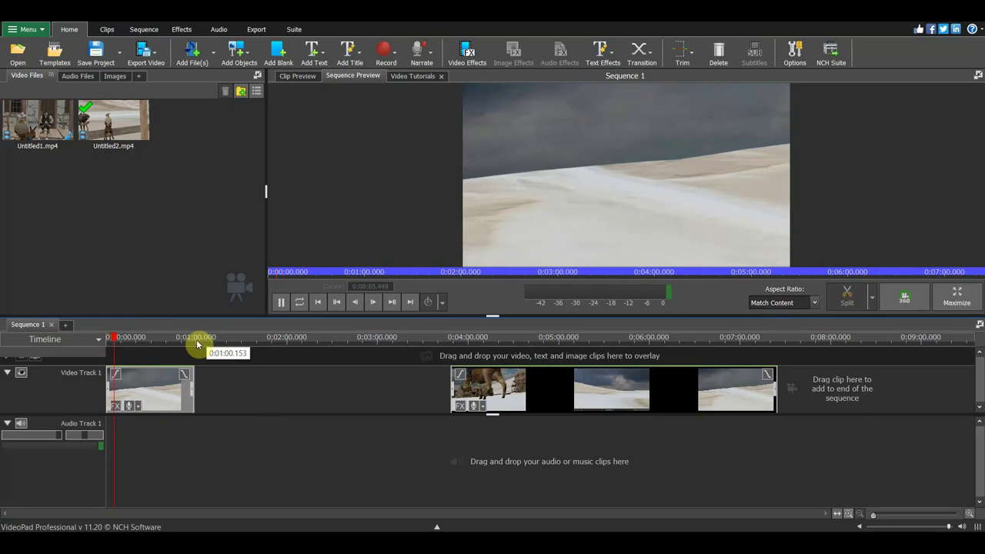
pyautogui.click(281, 307)
# Set the first clip's speed to 185.5% and play it back
pyautogui.rightClick(135, 396)
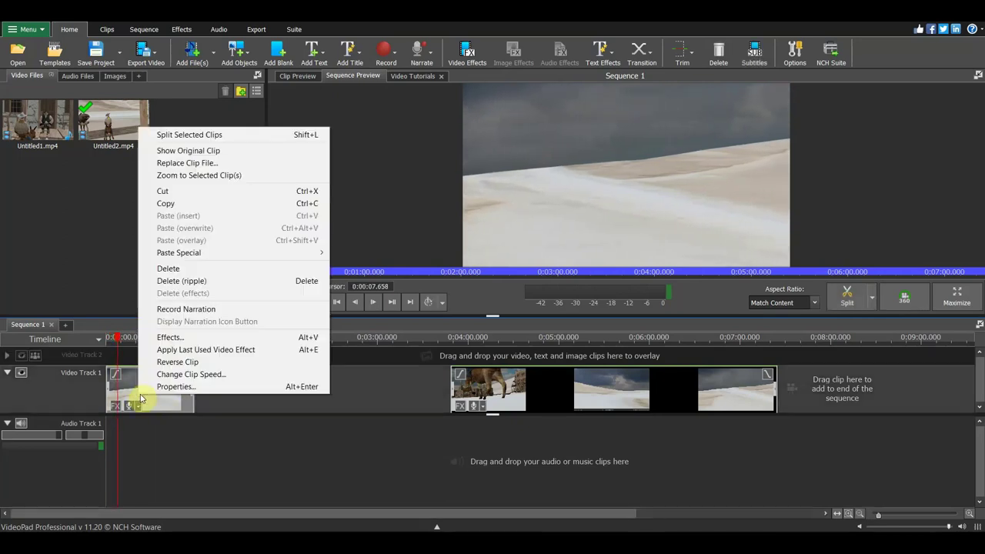
pyautogui.click(185, 375)
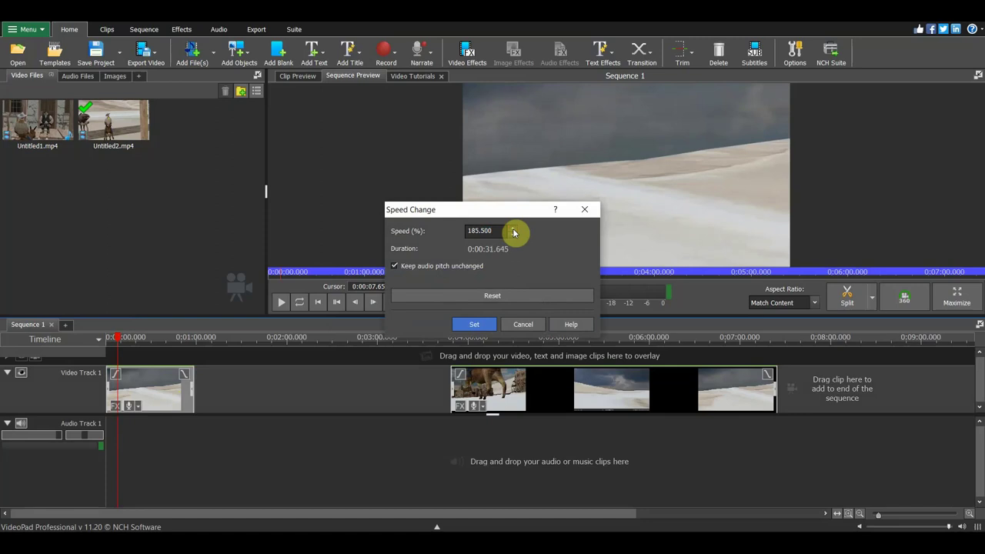
pyautogui.click(475, 324)
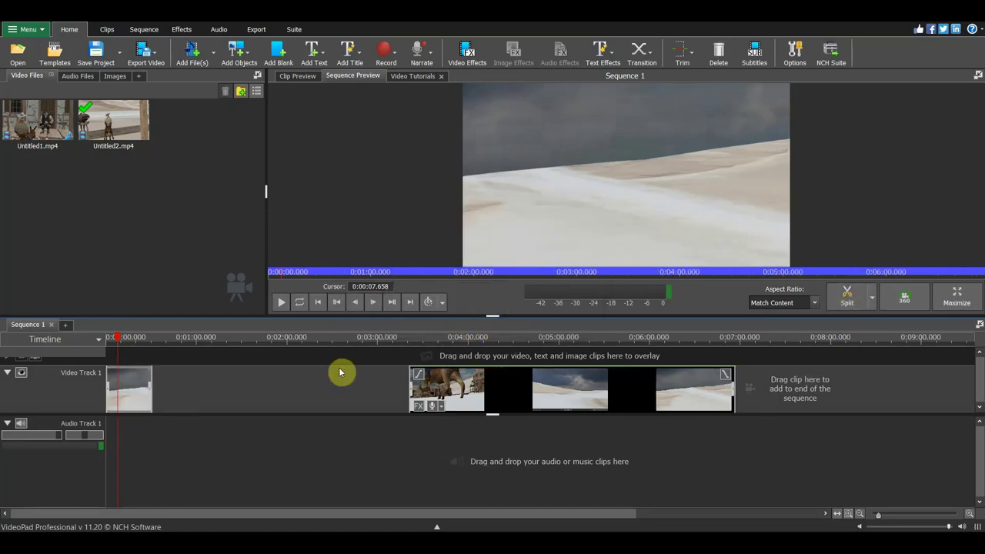
pyautogui.click(281, 303)
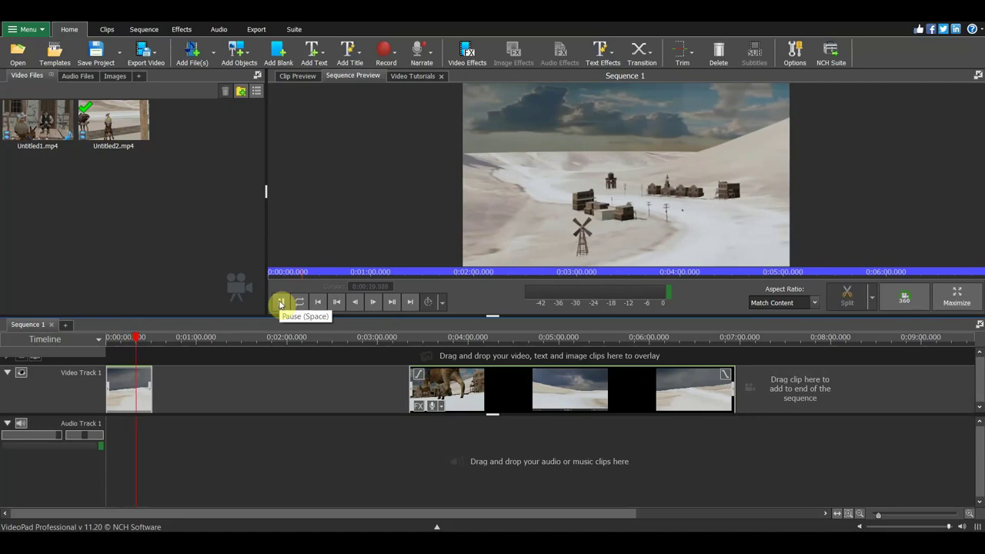
# Pause at 0:00:23.518 and trim the end off the first clip
pyautogui.click(280, 302)
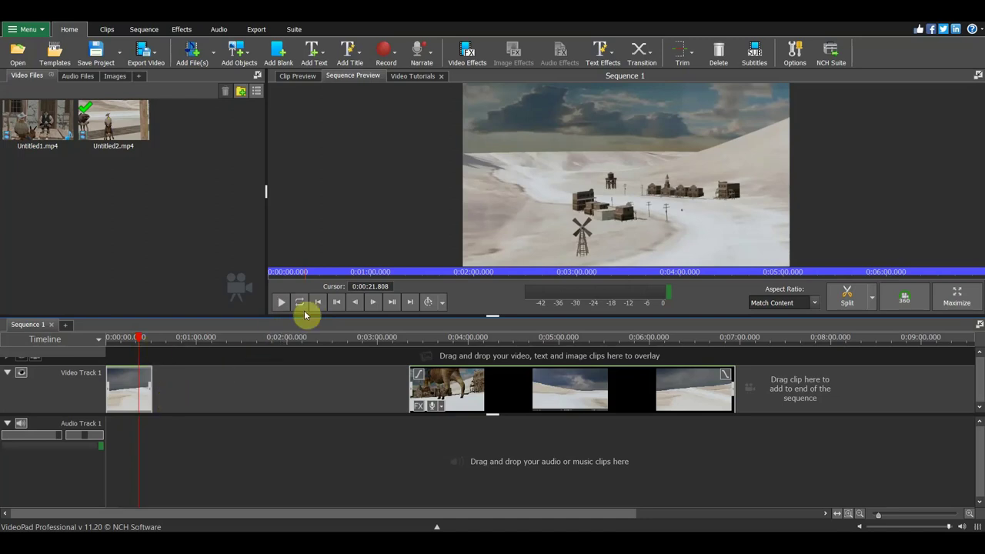
pyautogui.click(281, 304)
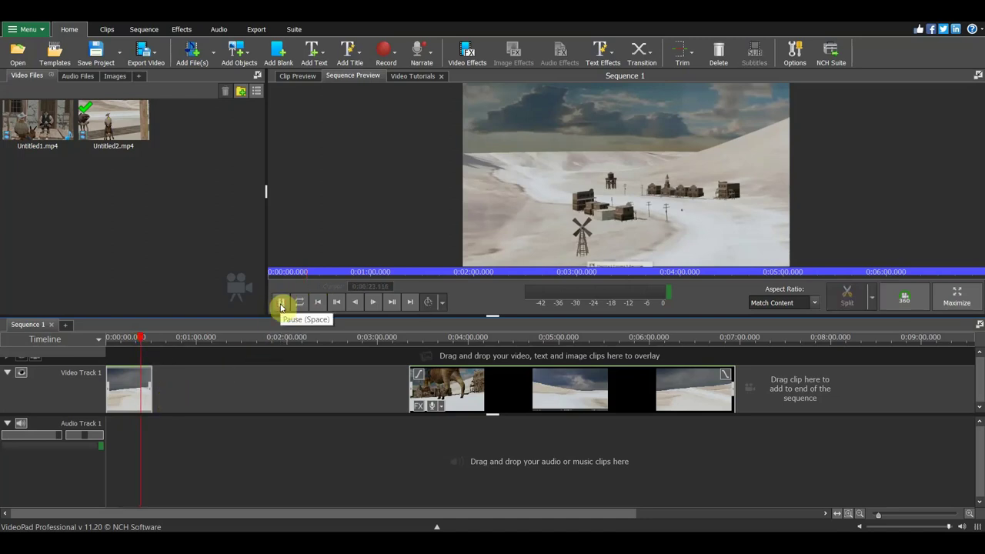
pyautogui.click(281, 305)
pyautogui.moveTo(153, 399); pyautogui.dragTo(141, 398)
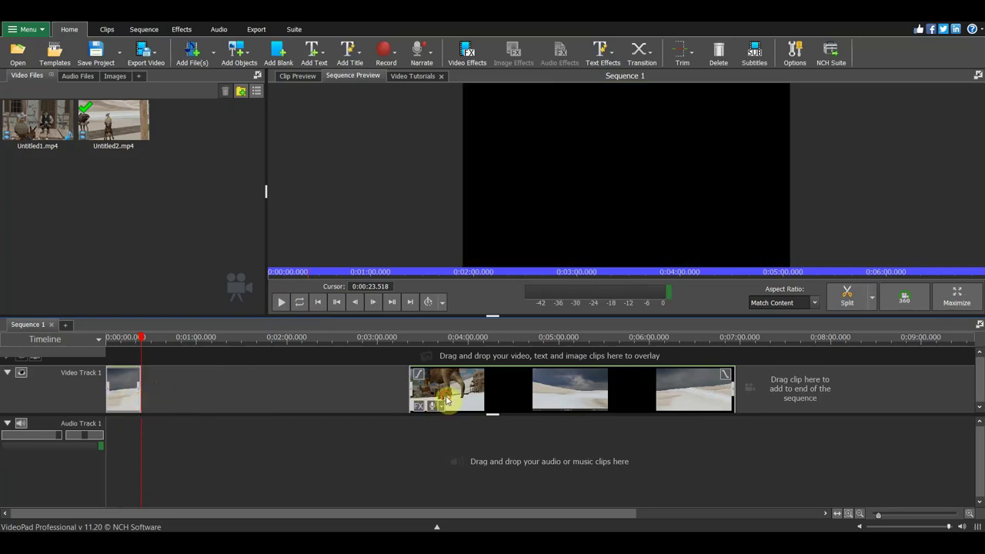
# Slide the remaining clips left to close the gap, then play the joined sequence
pyautogui.moveTo(446, 400); pyautogui.dragTo(183, 408)
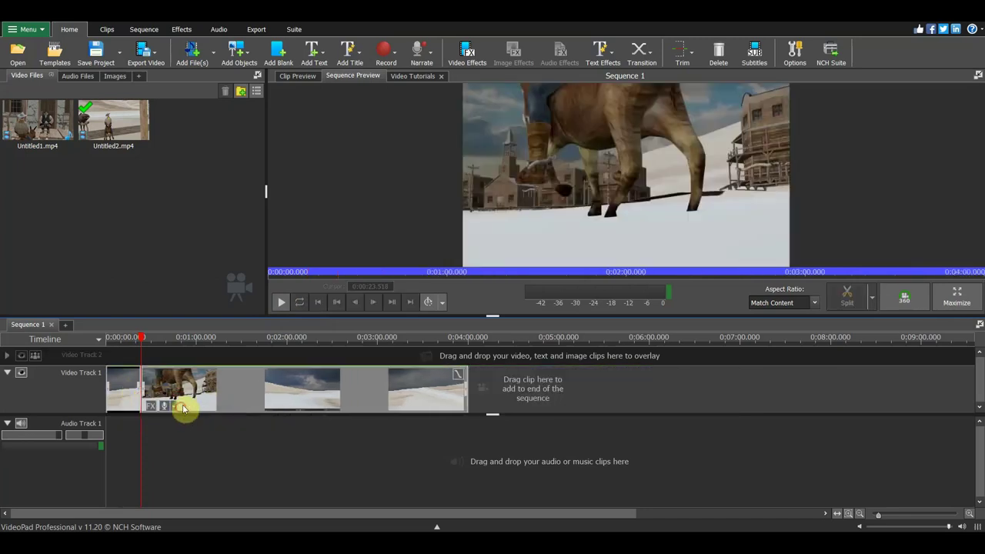
pyautogui.click(132, 340)
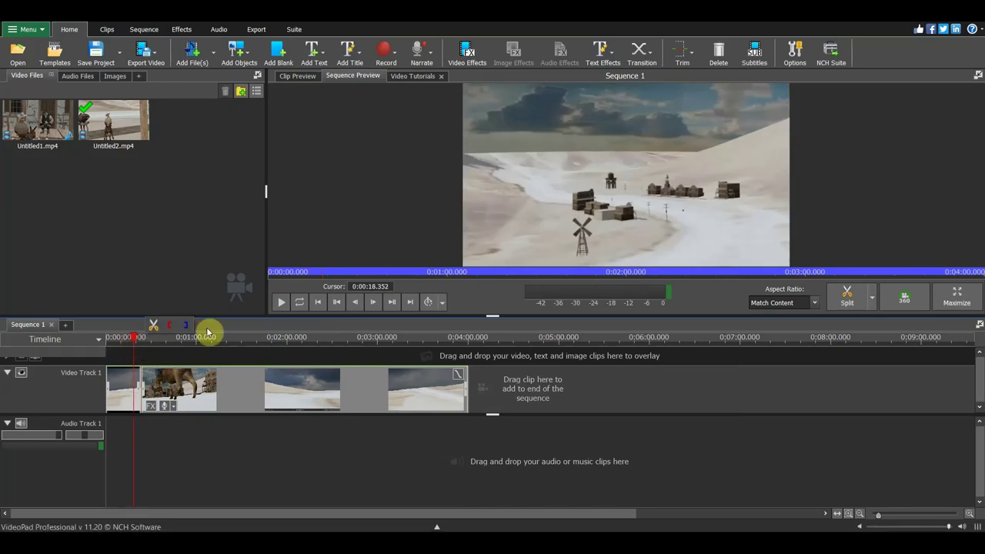
pyautogui.click(280, 305)
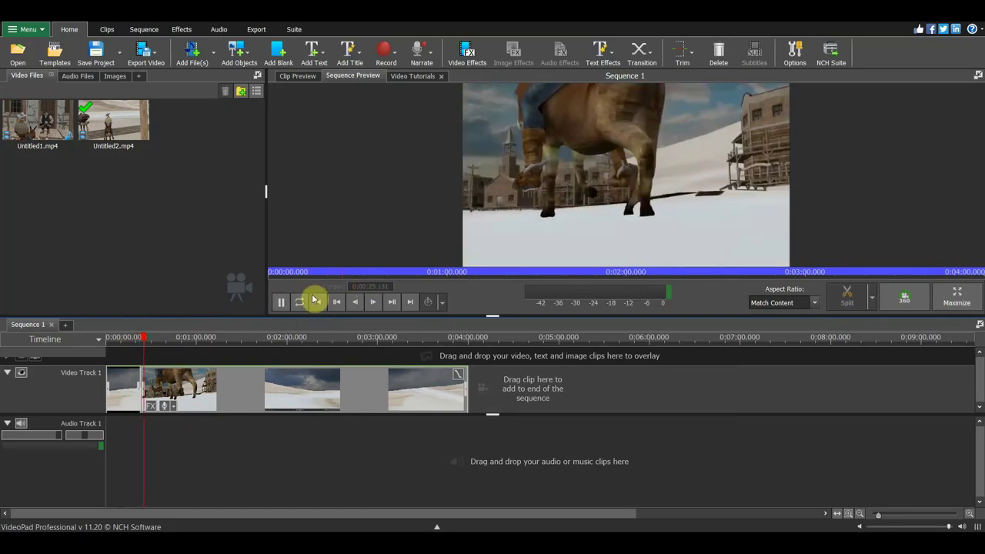
pyautogui.click(281, 302)
# Zoom in and cut the 0.6-second piece at 0:00:24.128 out of the footage
pyautogui.scroll(2, 115, 385)
pyautogui.scroll(2, 133, 388)
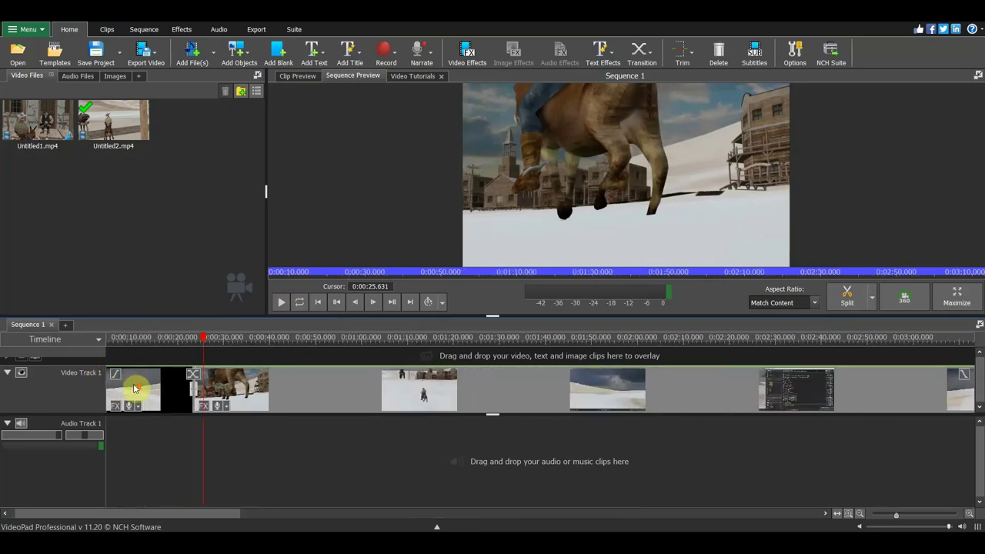
pyautogui.moveTo(203, 341); pyautogui.dragTo(197, 341)
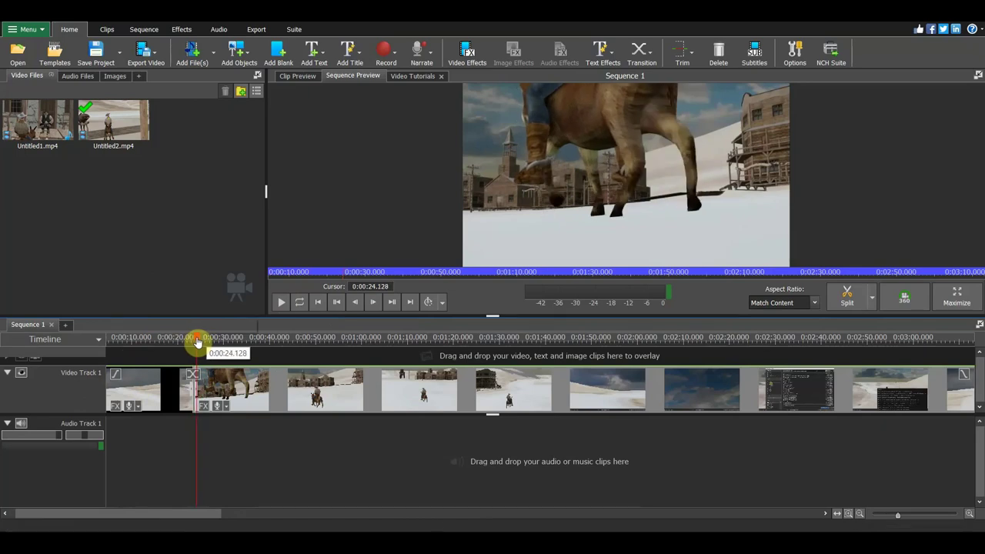
pyautogui.scroll(5, 149, 407)
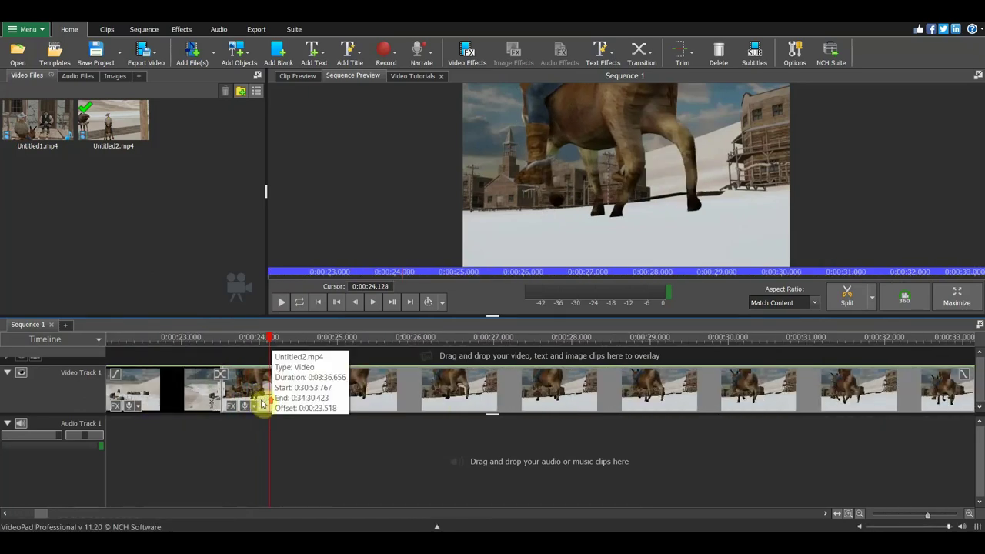
pyautogui.click(846, 296)
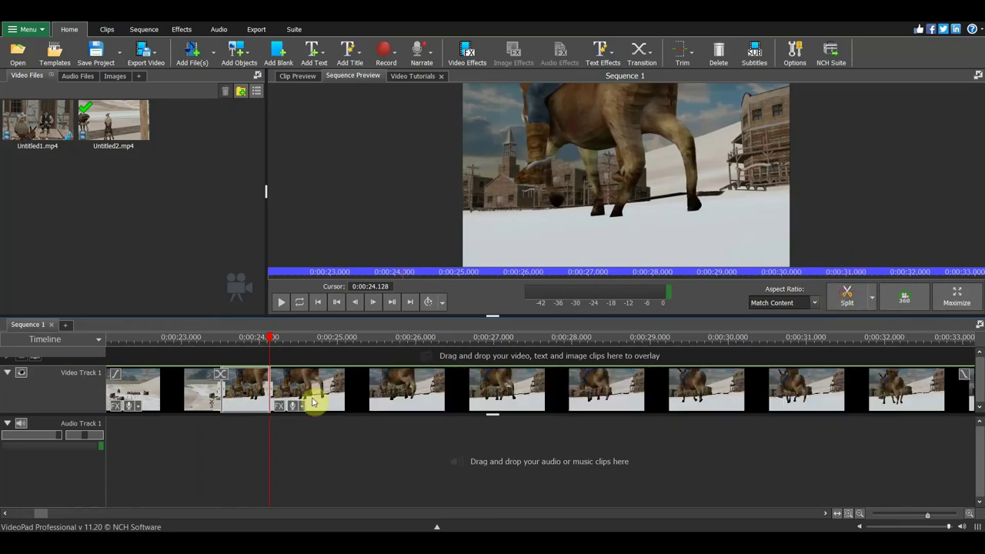
pyautogui.press('Delete')
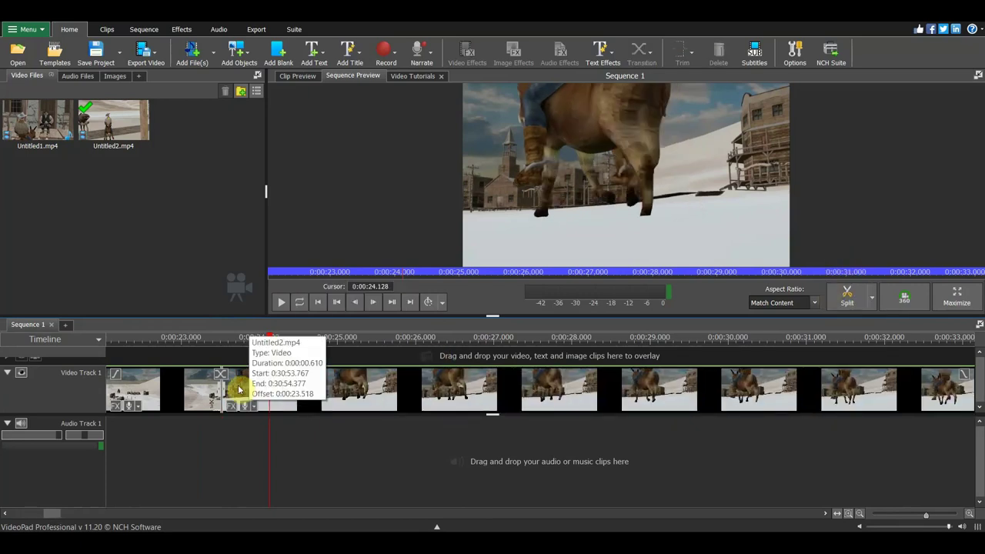
# Replay the sequence from 0:00:23.275 to check the cut
pyautogui.click(252, 342)
pyautogui.moveTo(252, 342); pyautogui.dragTo(203, 342)
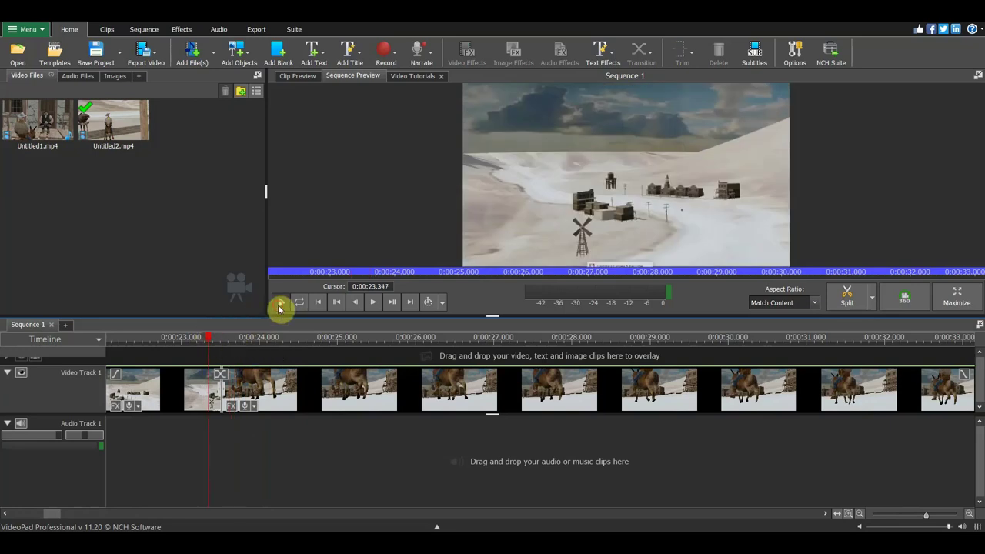
pyautogui.click(280, 303)
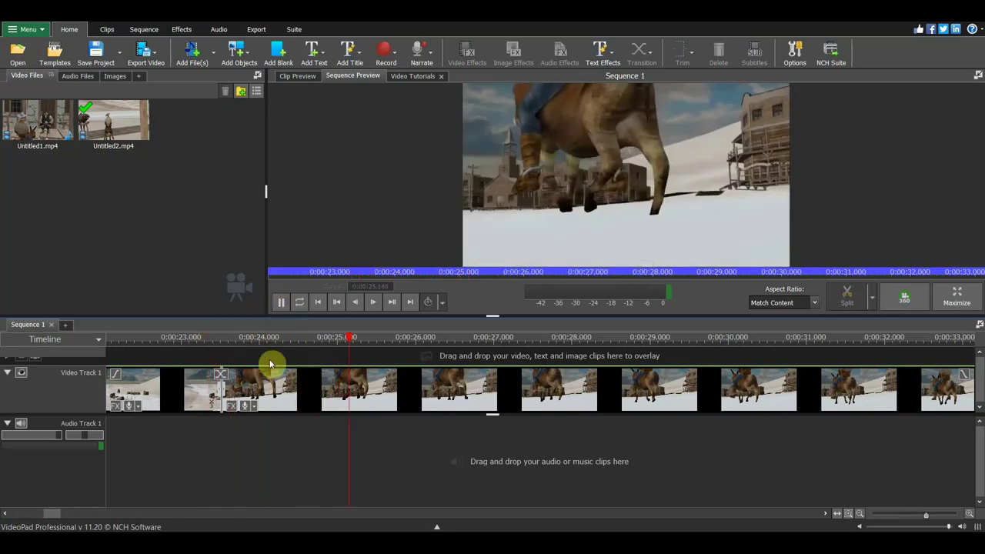
pyautogui.click(234, 340)
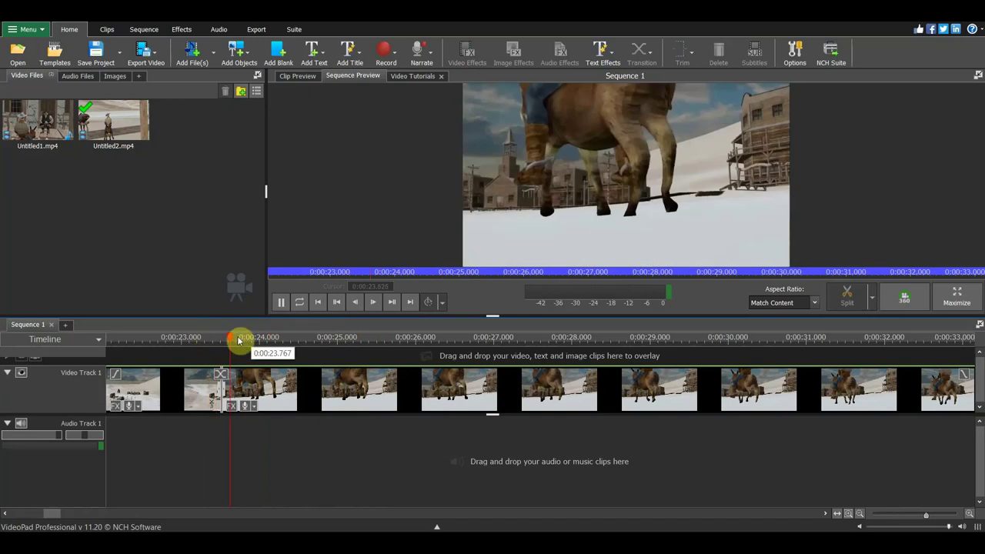
pyautogui.click(161, 341)
# Zoom the timeline back out, stop playback, and select the clips on Video Track 1
pyautogui.moveTo(194, 377); pyautogui.dragTo(389, 423)
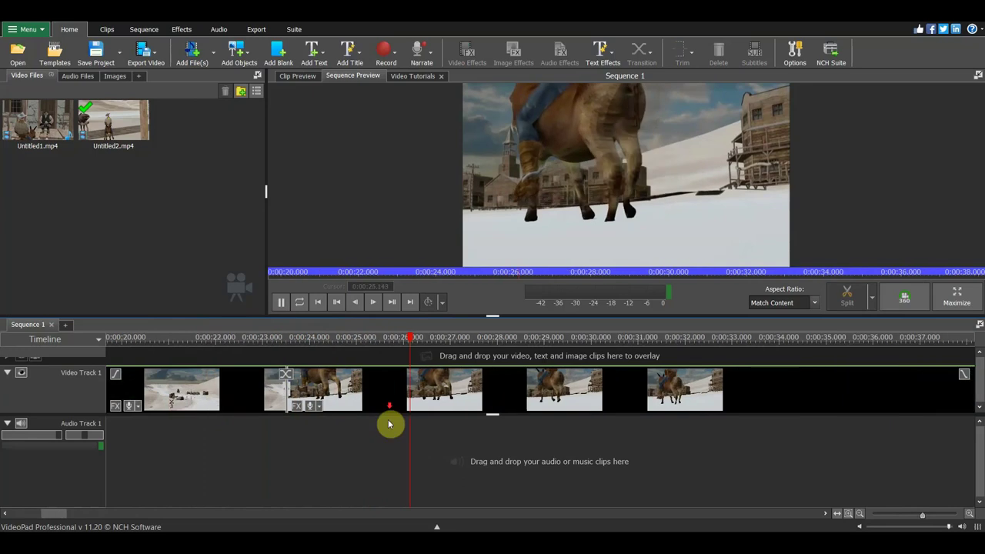
pyautogui.scroll(-2, 516, 407)
pyautogui.scroll(-2, 518, 408)
pyautogui.scroll(-2, 515, 411)
pyautogui.scroll(-2, 493, 413)
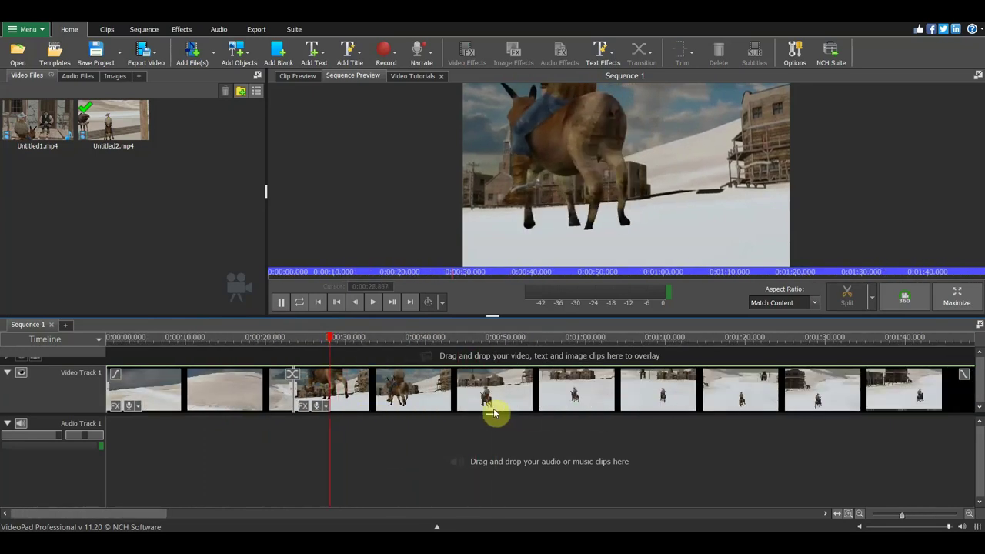
pyautogui.scroll(-1, 493, 413)
pyautogui.scroll(-1, 505, 416)
pyautogui.scroll(-1, 503, 411)
pyautogui.scroll(-1, 423, 412)
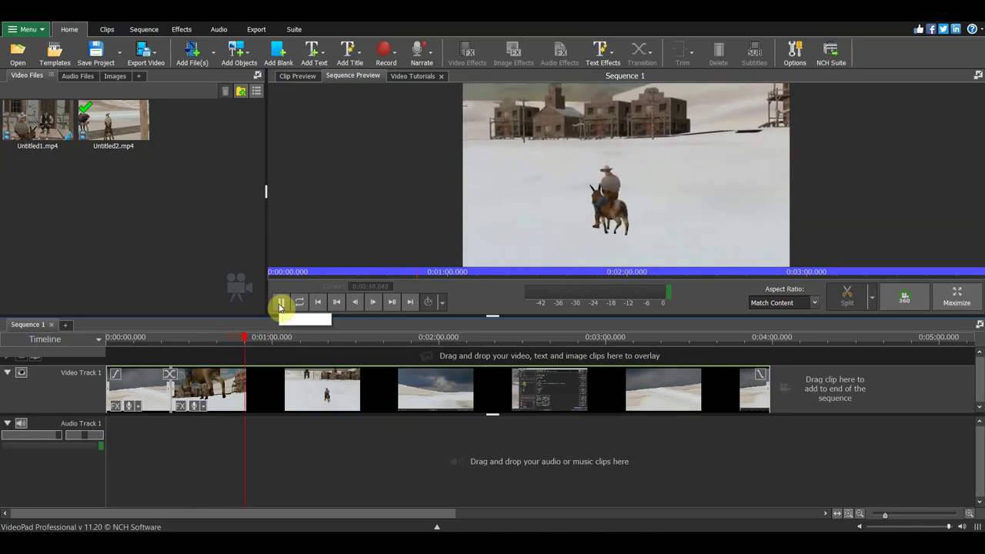
pyautogui.click(280, 305)
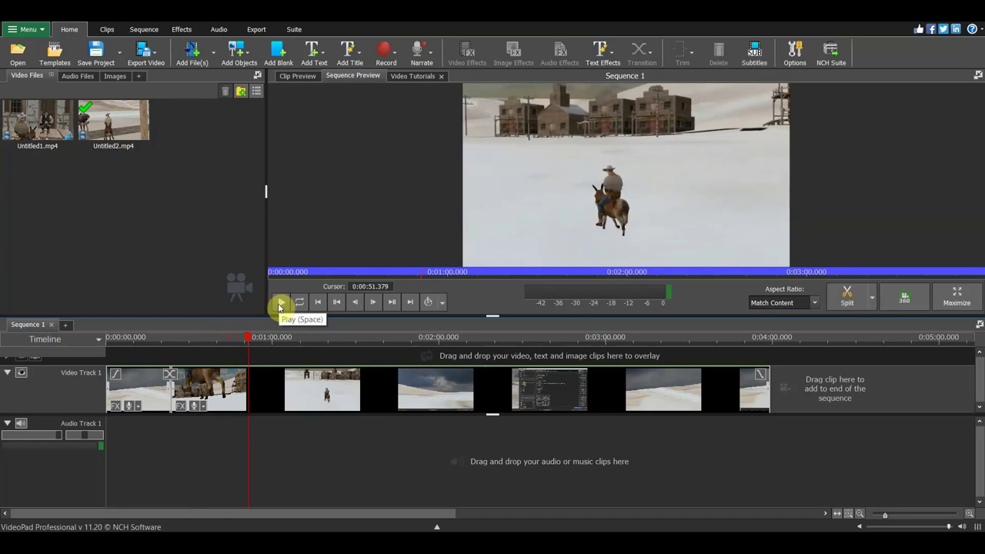
pyautogui.click(443, 403)
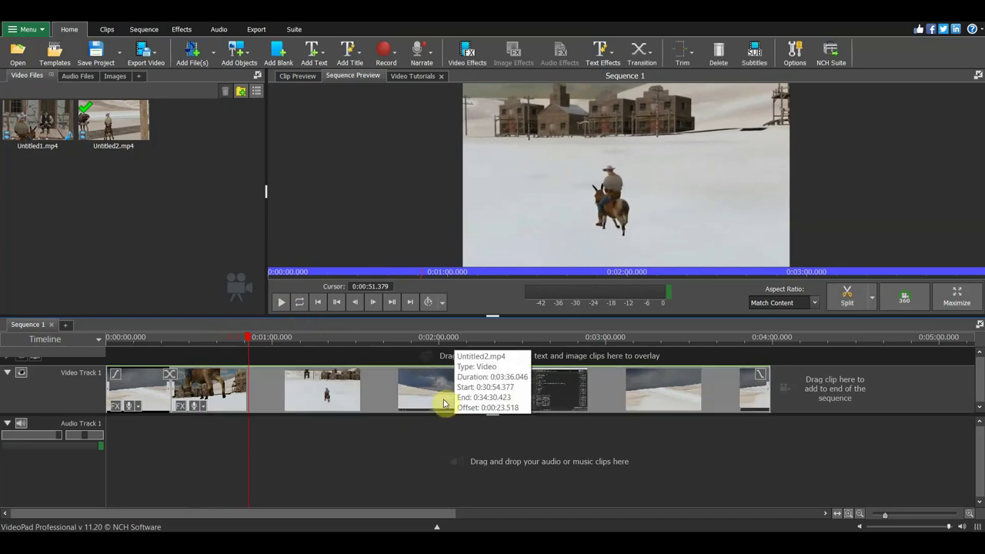
# Undo an accidental delete, then split at 0:58.576 and delete all footage after it
pyautogui.press('Delete')
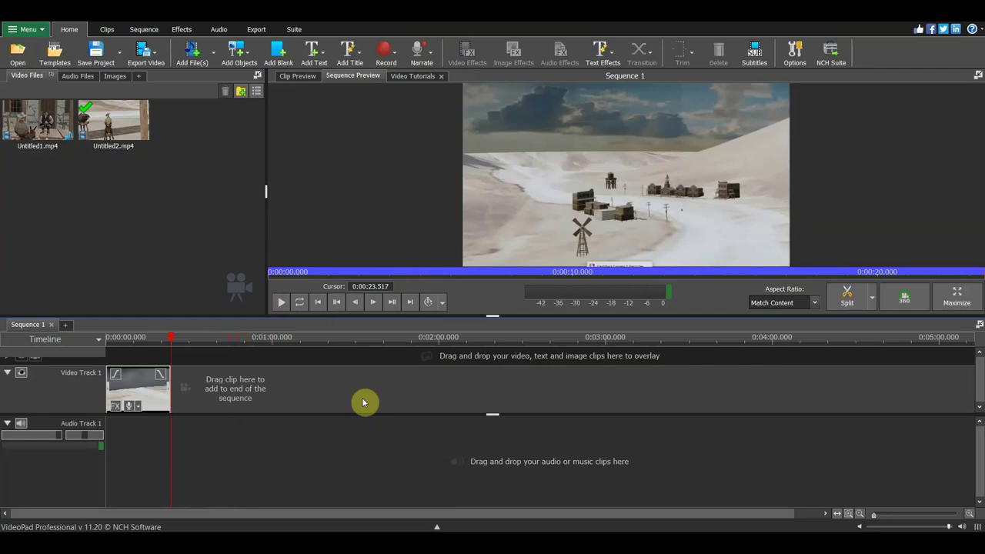
pyautogui.hotkey('ctrl', 'z')
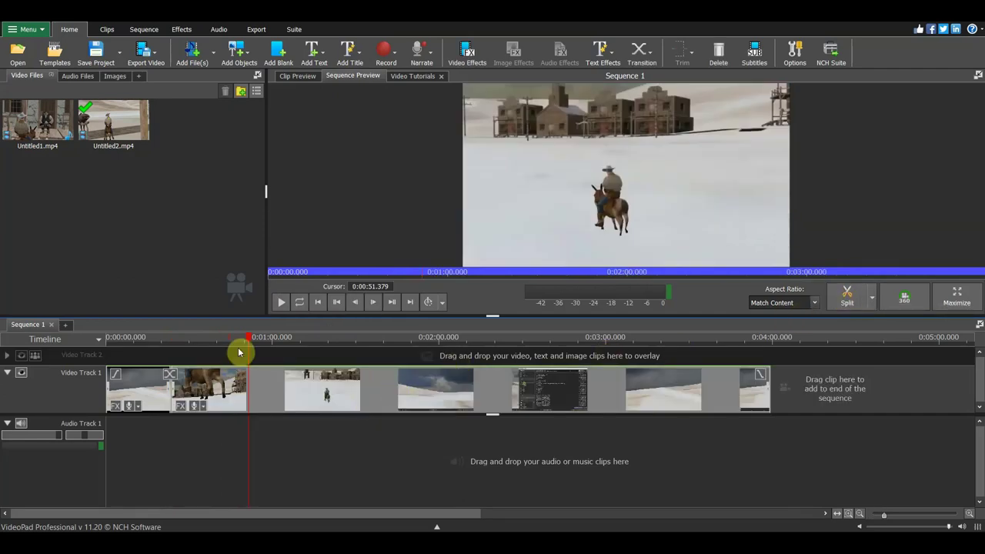
pyautogui.moveTo(254, 339); pyautogui.dragTo(263, 340)
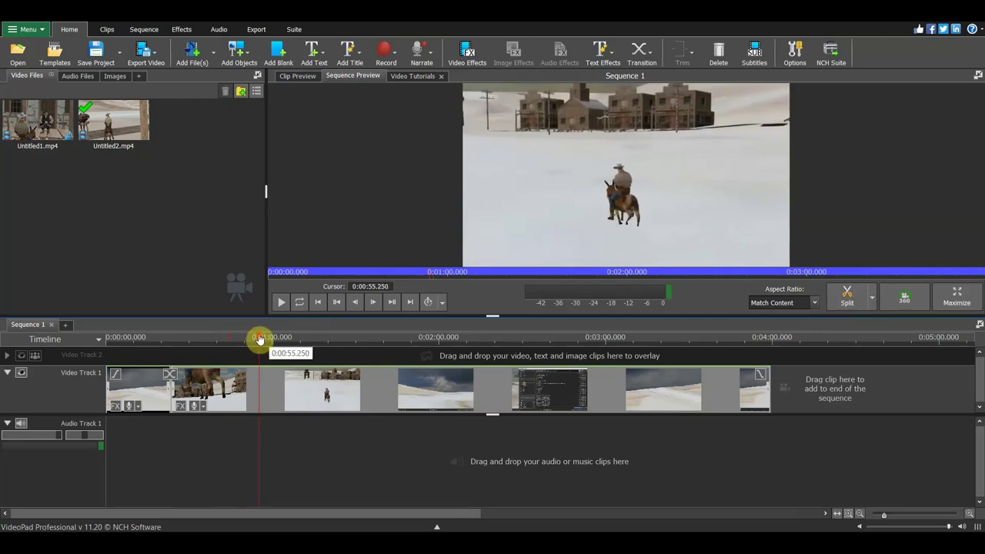
pyautogui.moveTo(263, 340); pyautogui.dragTo(269, 339)
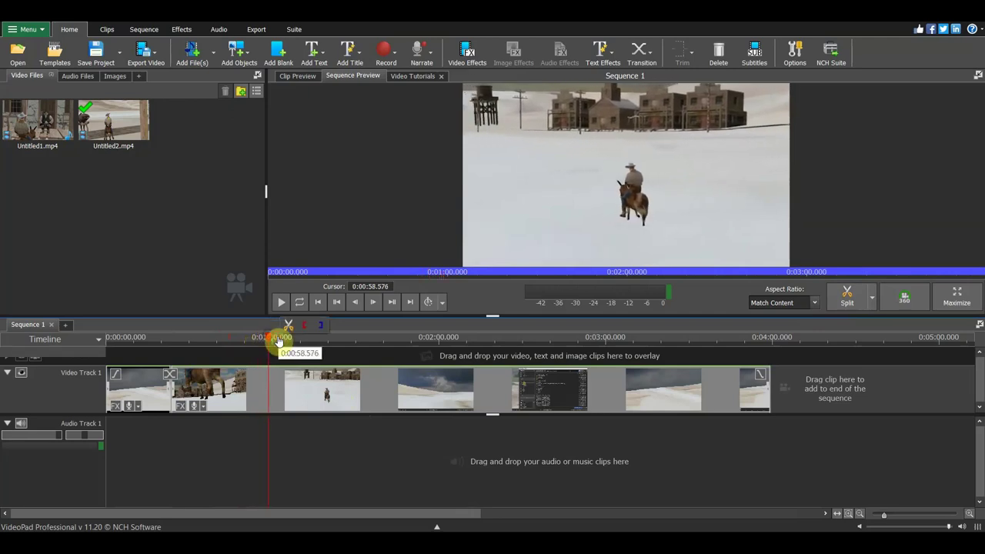
pyautogui.click(846, 296)
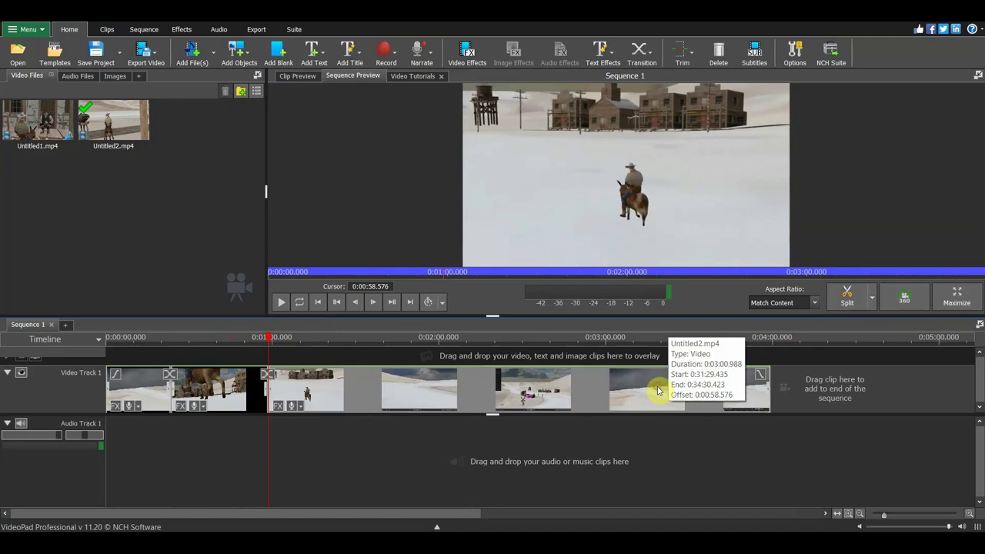
pyautogui.press('Delete')
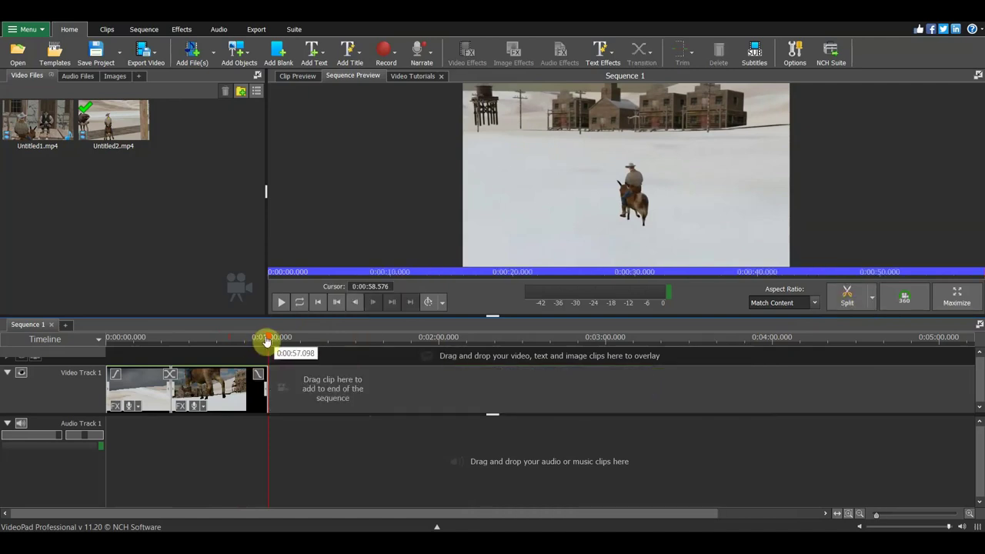
pyautogui.moveTo(268, 343)
pyautogui.mouseDown()
pyautogui.moveTo(144, 330)
pyautogui.moveTo(225, 339)
pyautogui.moveTo(176, 348)
pyautogui.mouseUp()
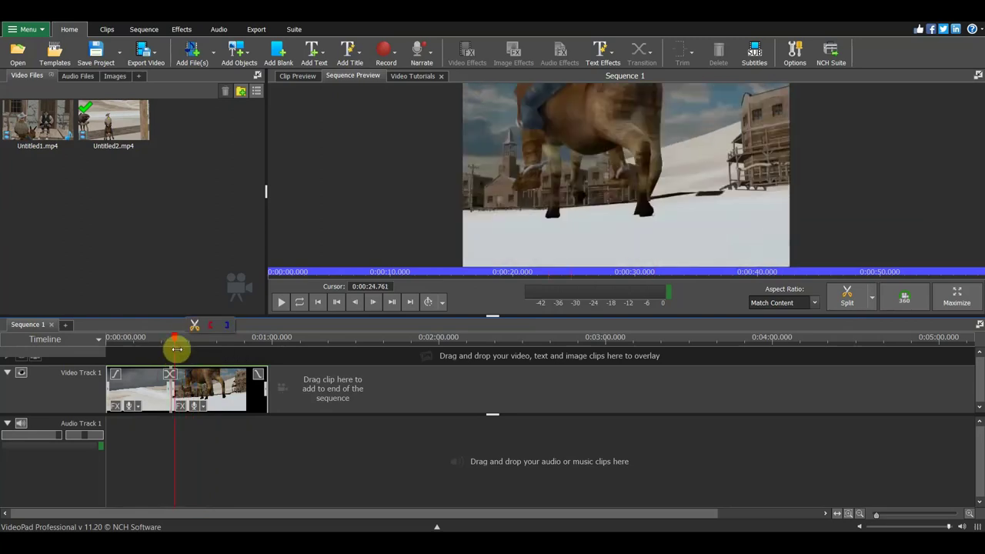
# Preview the trimmed sequence to 0:00:39.660, then append Untitled2.mp4 to Video Track 1's end
pyautogui.press('space')
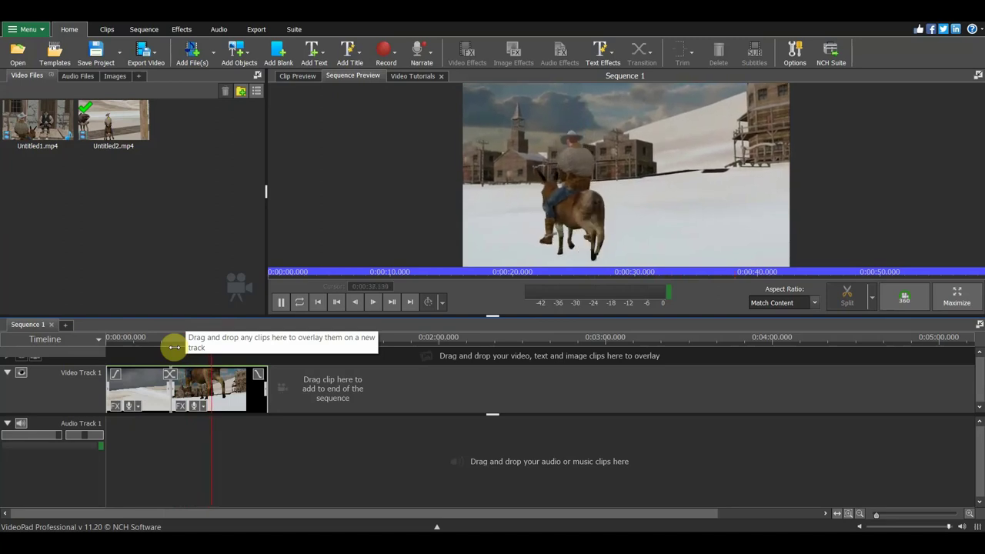
pyautogui.press('space')
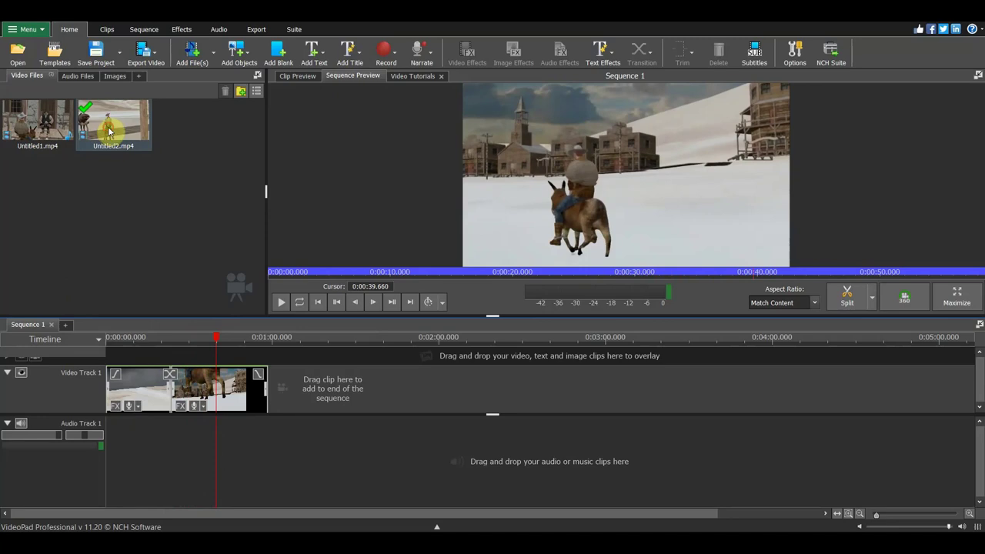
pyautogui.moveTo(109, 132); pyautogui.dragTo(458, 394)
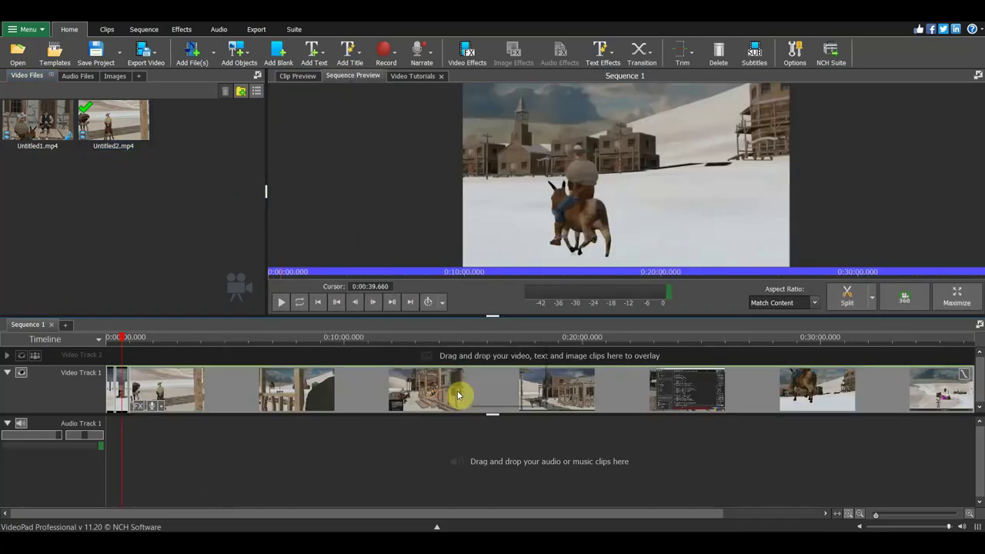
# Split the appended footage at 0:18:23.542, delete what follows, and play from about 0:01:03.9
pyautogui.moveTo(124, 342)
pyautogui.mouseDown()
pyautogui.moveTo(301, 368)
pyautogui.moveTo(488, 374)
pyautogui.moveTo(478, 376)
pyautogui.mouseUp()
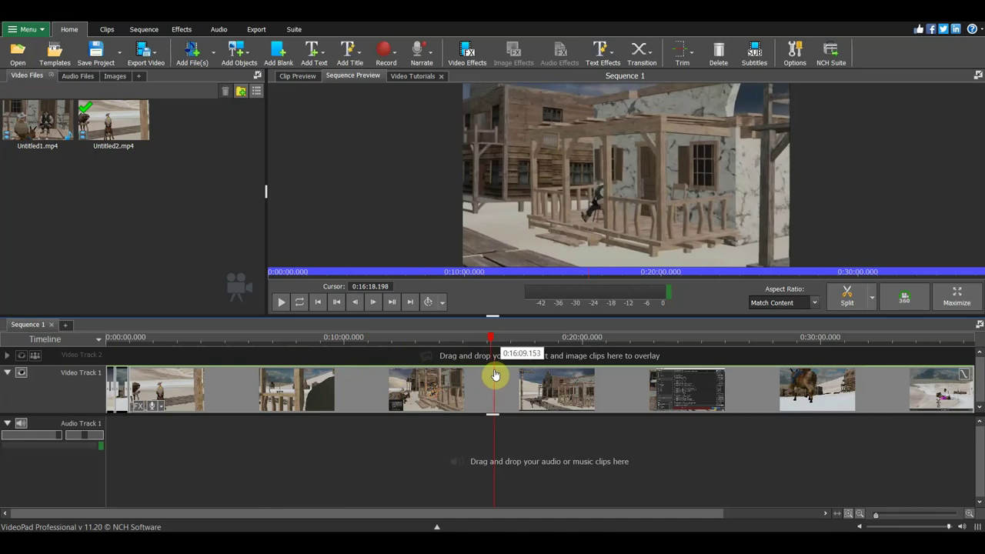
pyautogui.moveTo(479, 376); pyautogui.dragTo(558, 386)
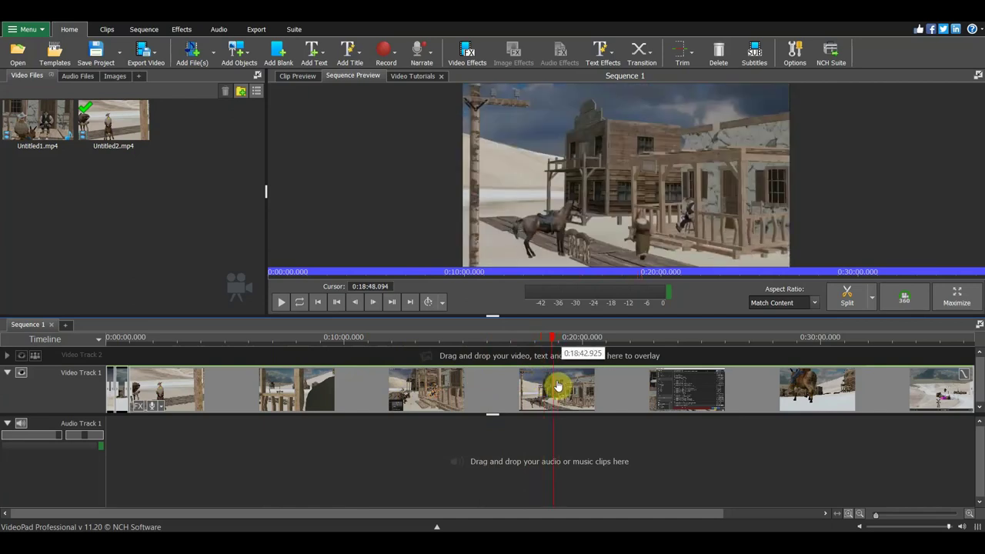
pyautogui.moveTo(557, 385); pyautogui.dragTo(543, 385)
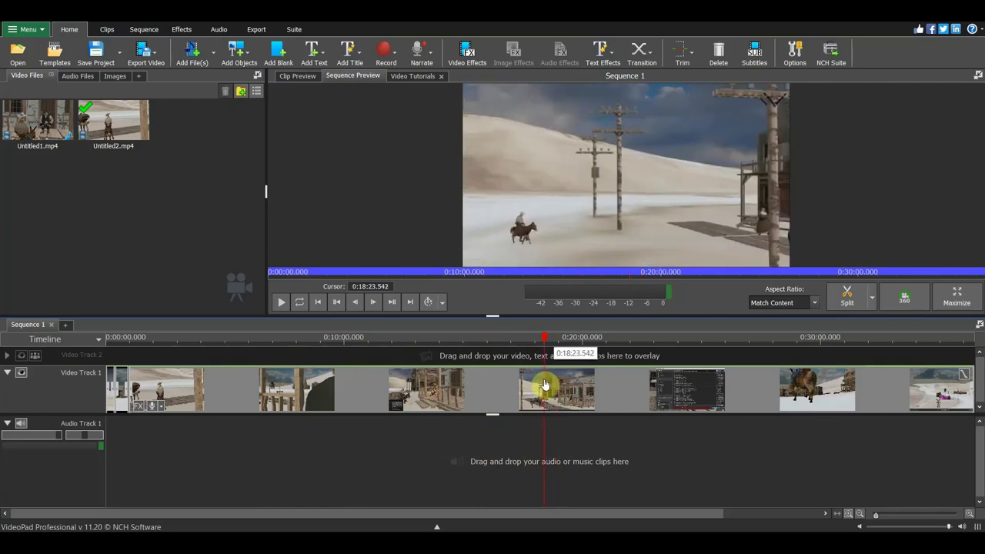
pyautogui.click(846, 297)
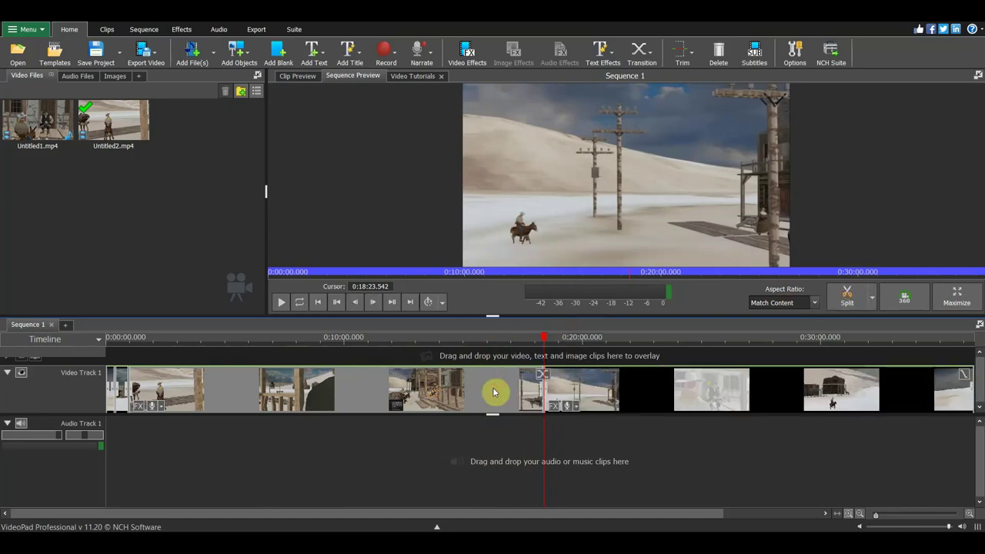
pyautogui.press('Delete')
pyautogui.moveTo(142, 343); pyautogui.dragTo(138, 341)
pyautogui.press('space')
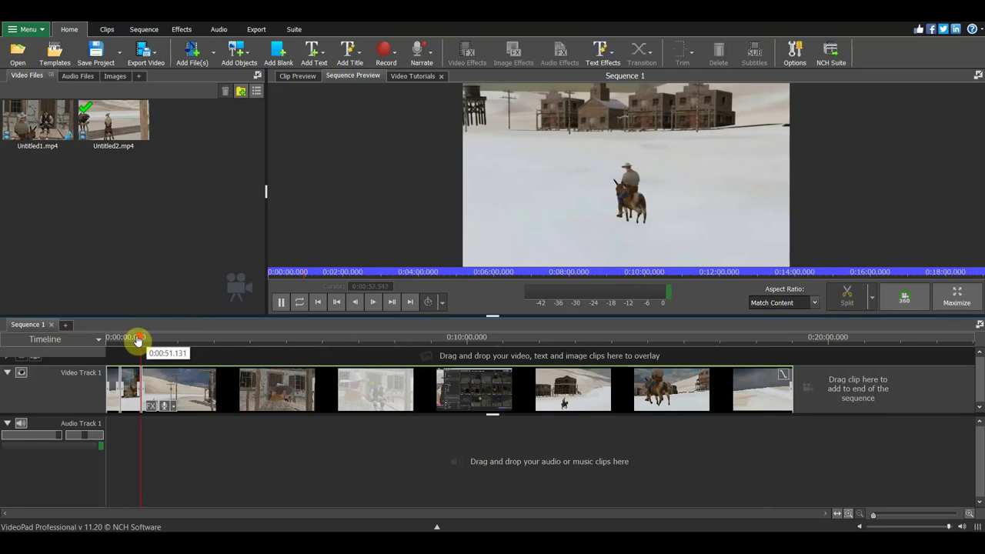
# Stop playback at 0:00:59.490, zoom in, and set the playhead to 0:01:02.858
pyautogui.press('space')
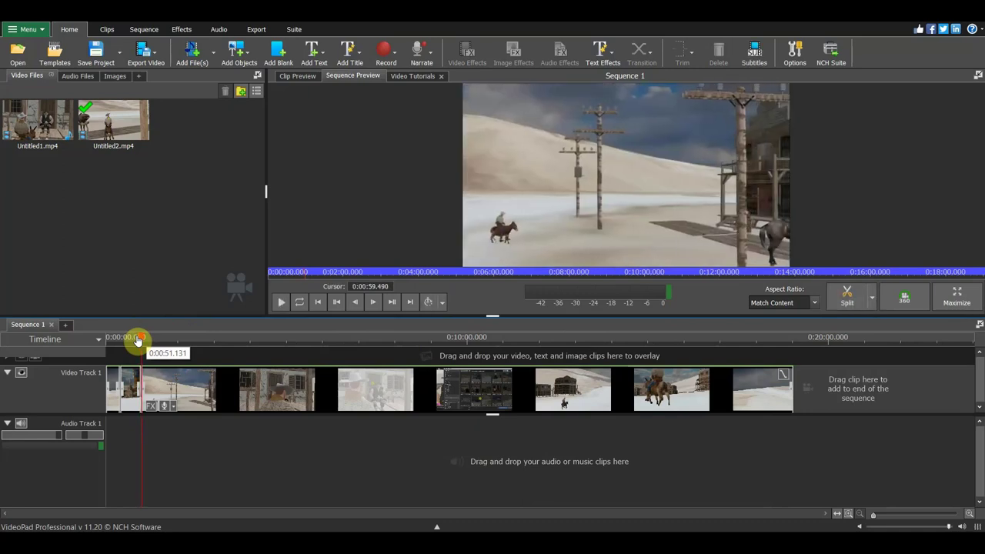
pyautogui.scroll(2, 110, 352)
pyautogui.scroll(2, 100, 377)
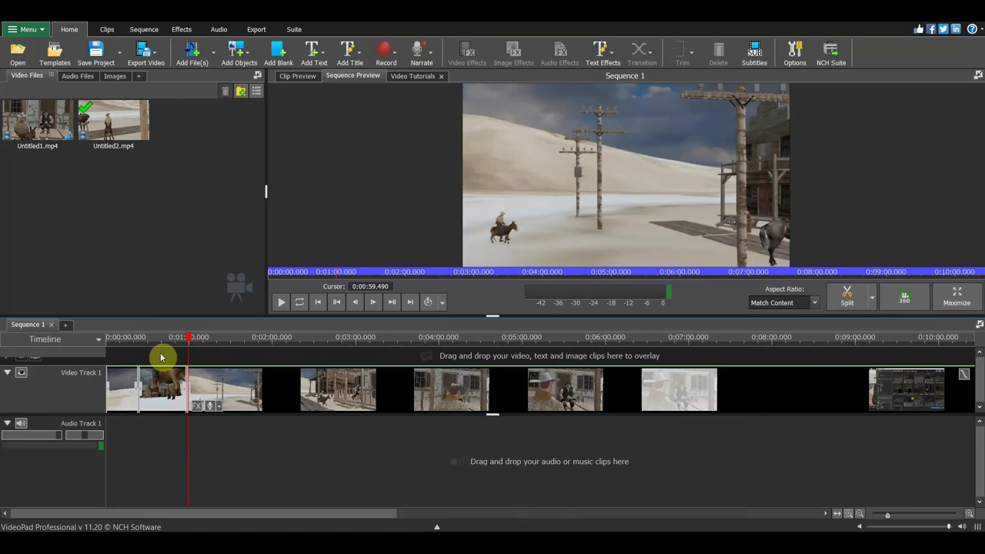
pyautogui.moveTo(193, 346); pyautogui.dragTo(196, 342)
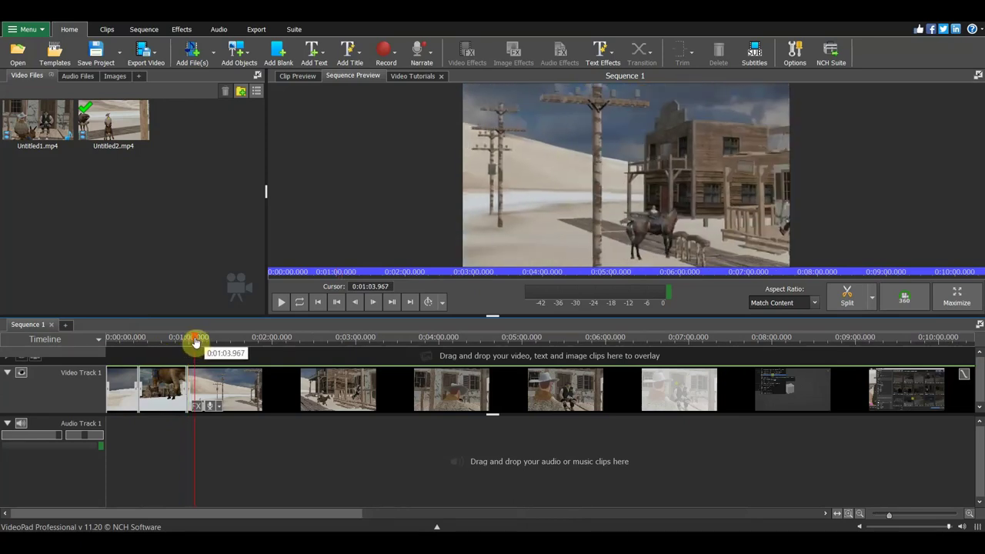
pyautogui.moveTo(196, 342); pyautogui.dragTo(195, 342)
pyautogui.moveTo(194, 343)
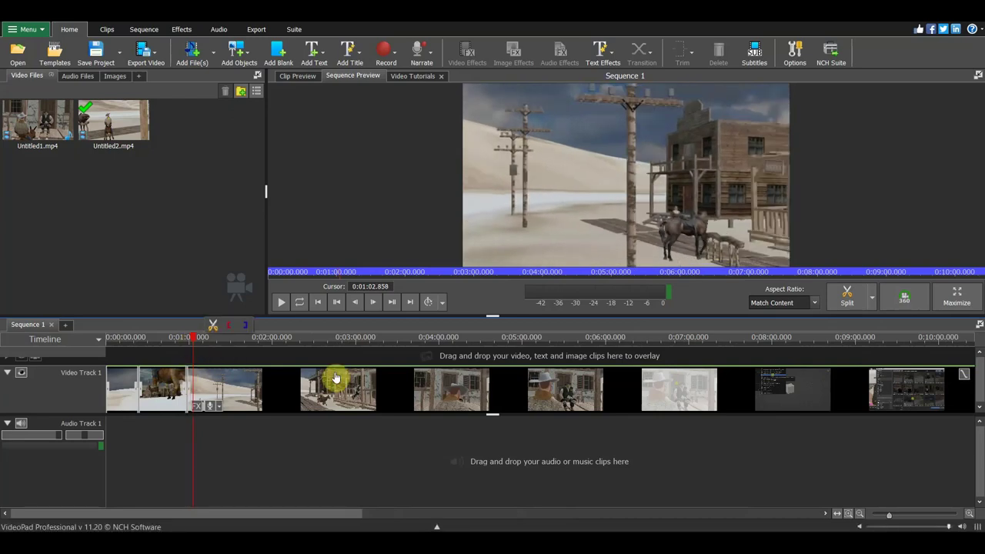
pyautogui.scroll(2, 103, 403)
pyautogui.scroll(2, 176, 403)
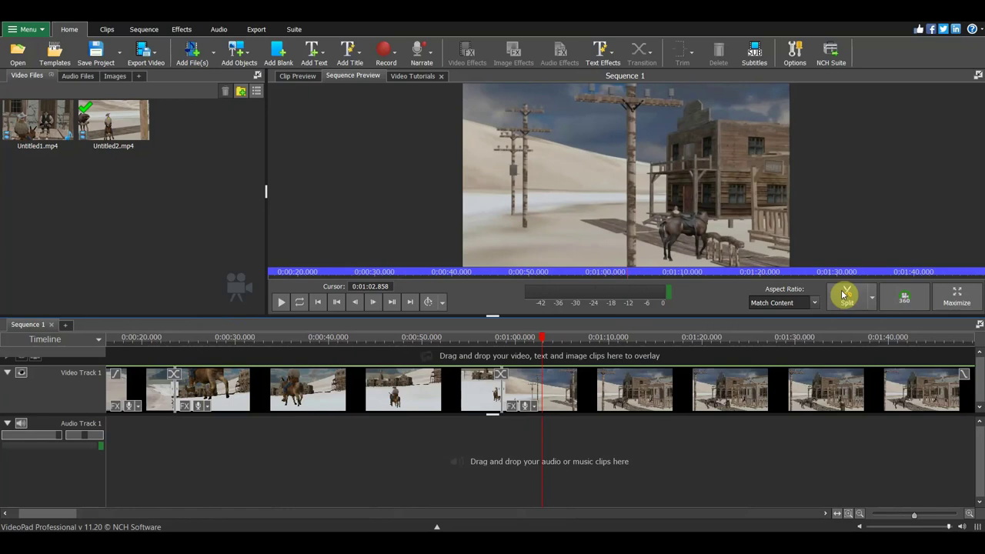
# Split at 0:01:02.858 and delete the short shot after the cut, closing the gap
pyautogui.click(843, 294)
pyautogui.click(534, 381)
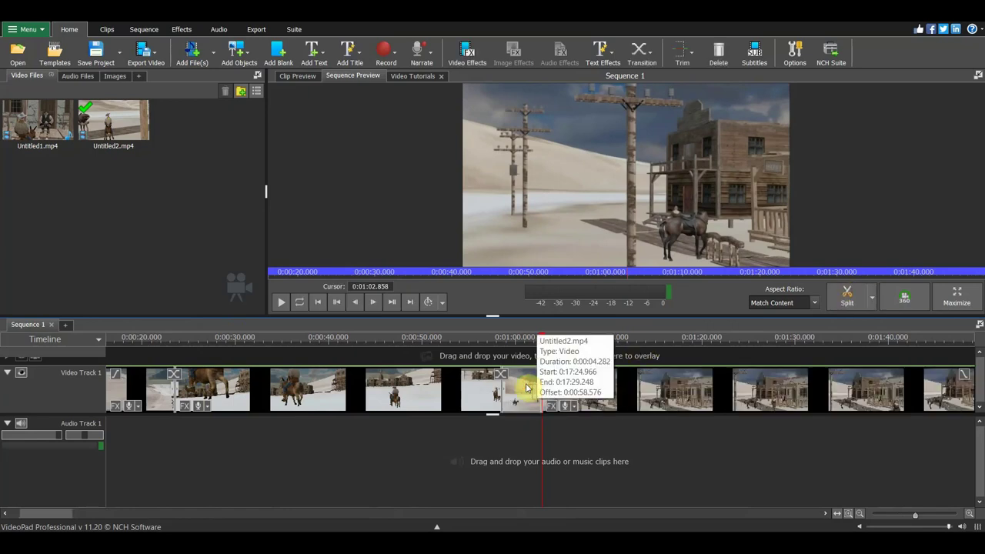
pyautogui.press('Delete')
pyautogui.moveTo(544, 342)
pyautogui.mouseDown()
pyautogui.moveTo(501, 342)
pyautogui.moveTo(660, 378)
pyautogui.mouseUp()
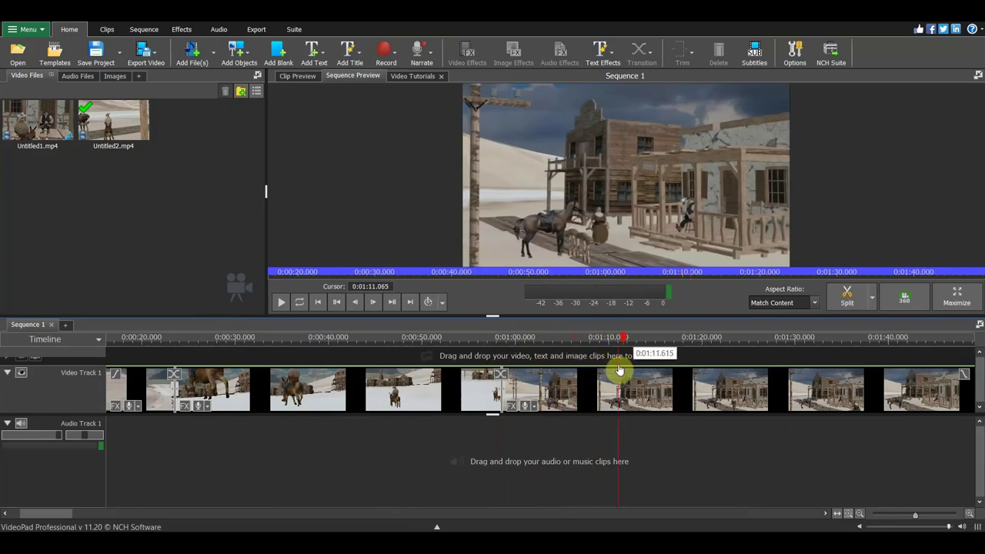
pyautogui.moveTo(661, 377)
pyautogui.mouseDown()
pyautogui.moveTo(743, 400)
pyautogui.moveTo(879, 413)
pyautogui.mouseUp()
# Split at 0:02:17.733 and delete everything after it from the sequence end
pyautogui.scroll(-2, 833, 406)
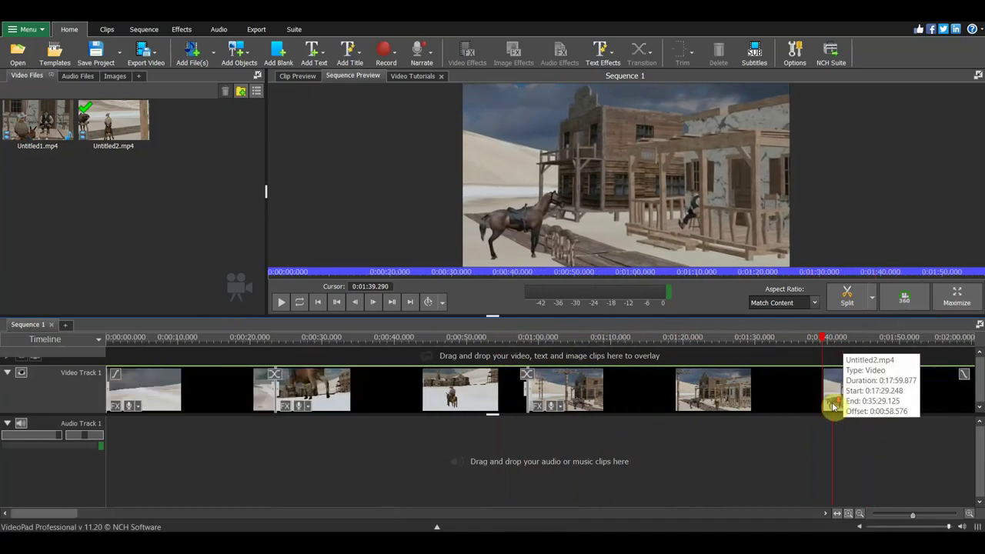
pyautogui.scroll(-2, 808, 416)
pyautogui.scroll(-1, 703, 403)
pyautogui.scroll(-1, 646, 369)
pyautogui.moveTo(576, 344); pyautogui.dragTo(750, 396)
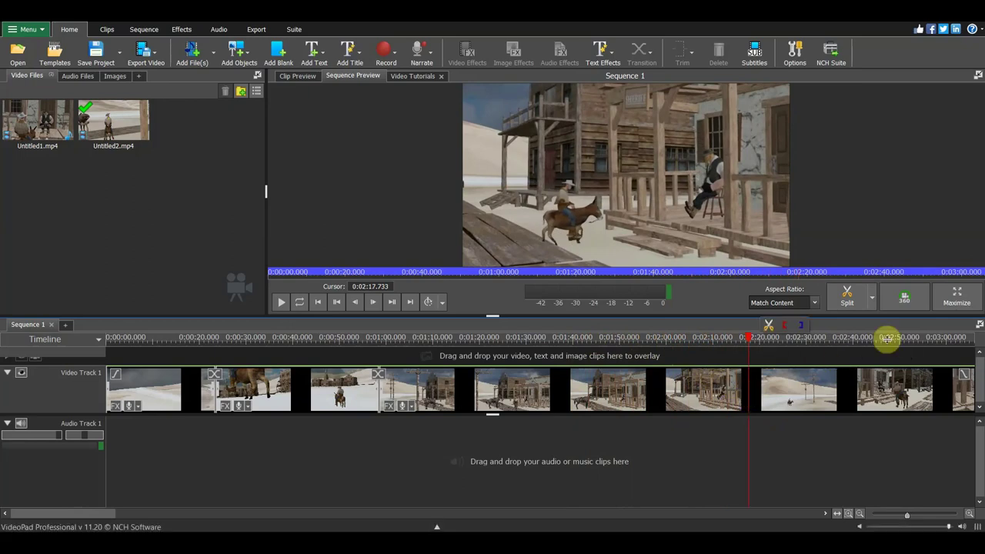
pyautogui.click(855, 299)
pyautogui.click(818, 395)
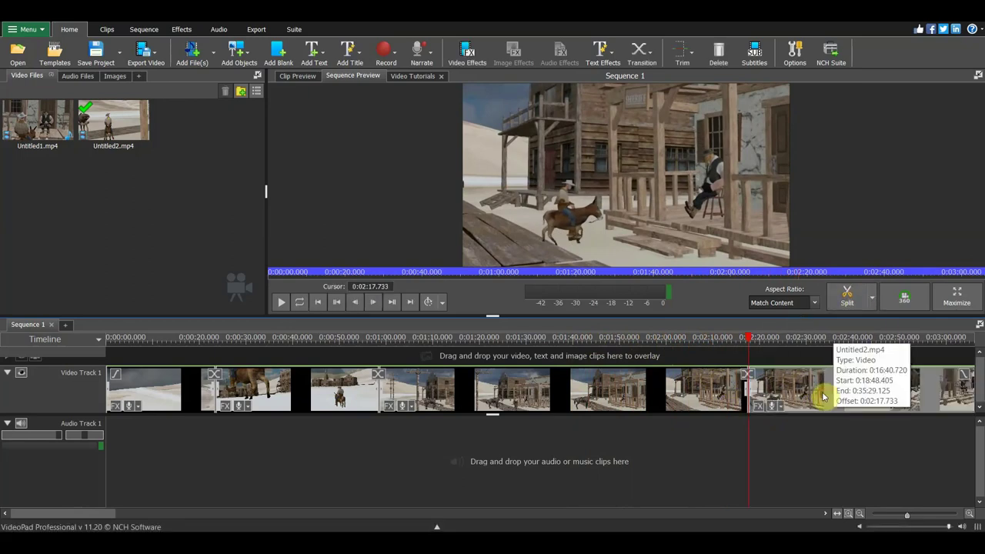
pyautogui.press('Delete')
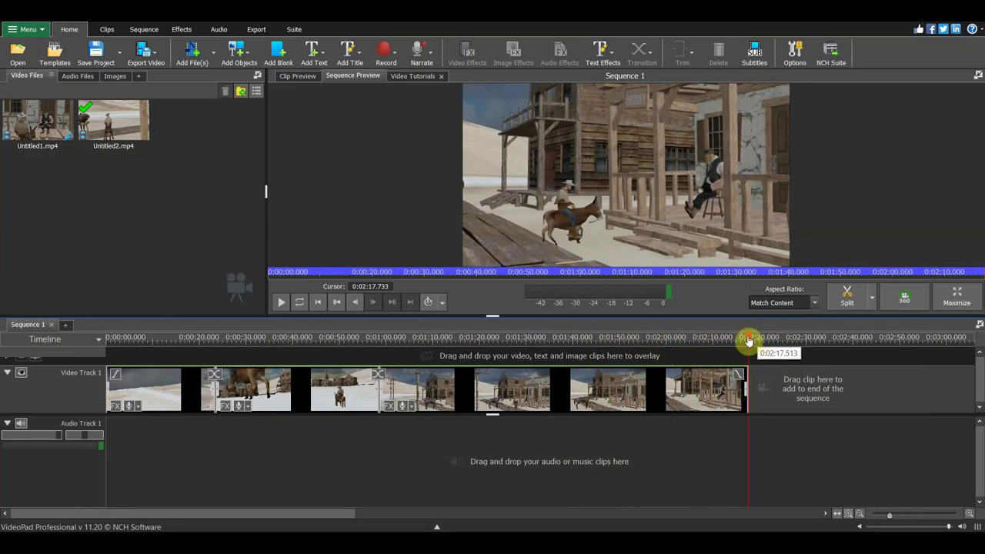
pyautogui.moveTo(749, 341); pyautogui.dragTo(433, 362)
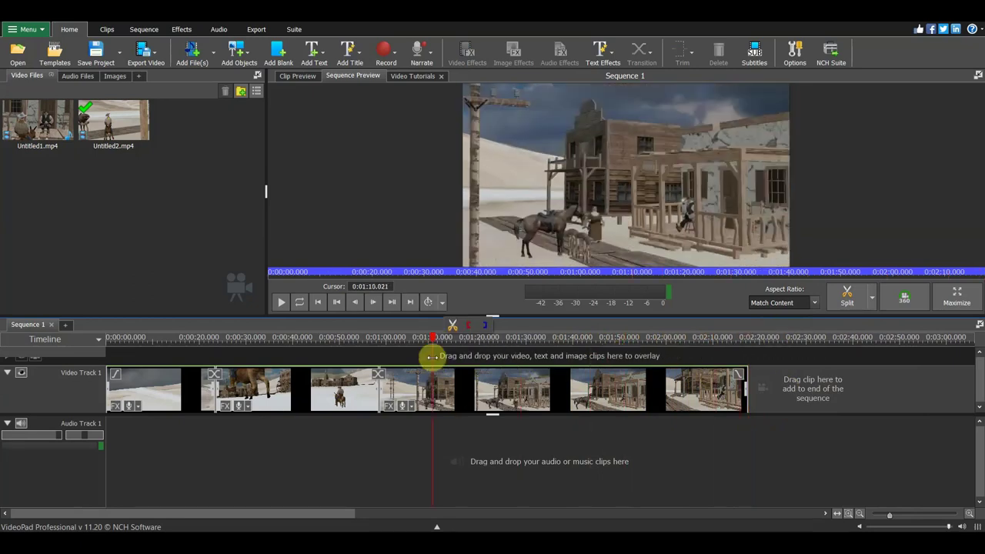
# Play the sequence from 0:01:10 and split the clip at 0:01:32.885
pyautogui.press('space')
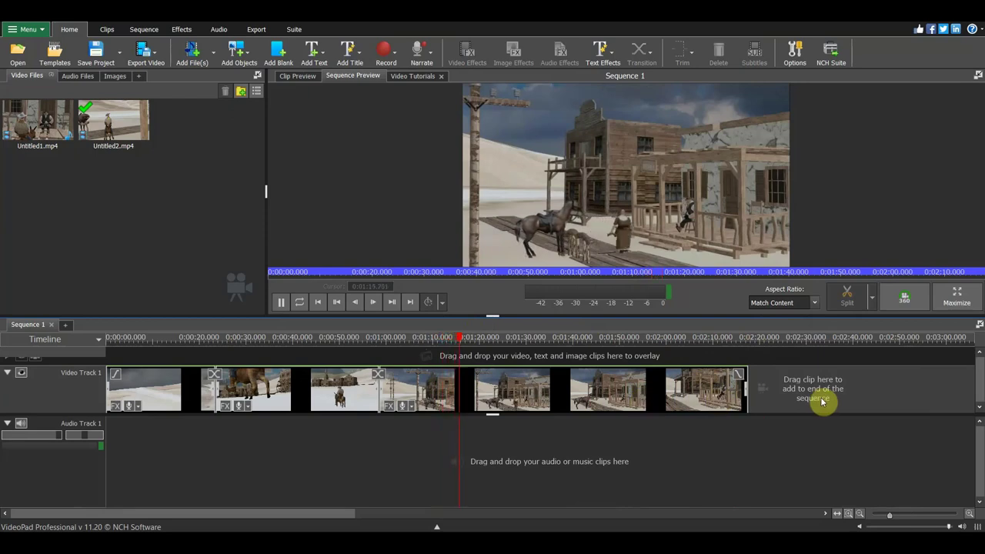
pyautogui.click(536, 343)
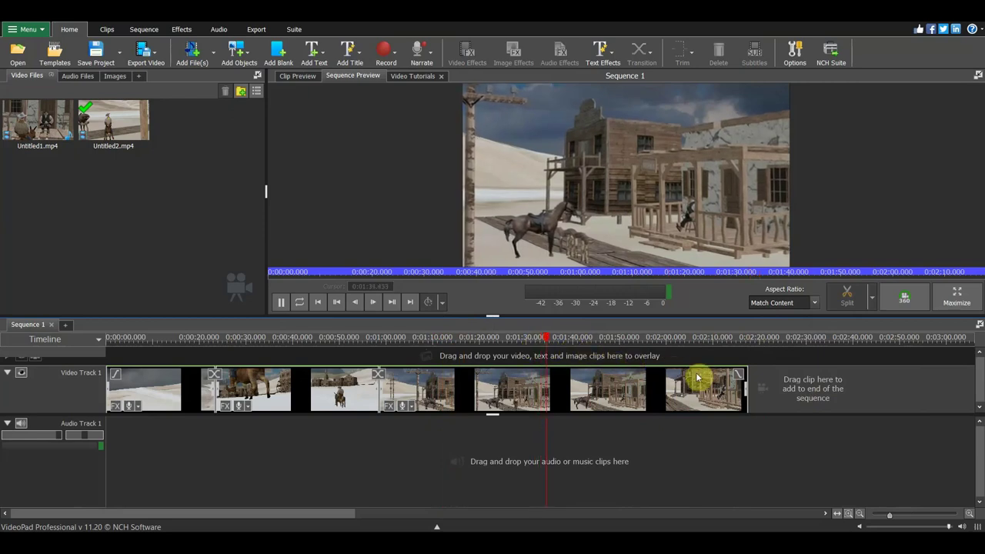
pyautogui.click(283, 303)
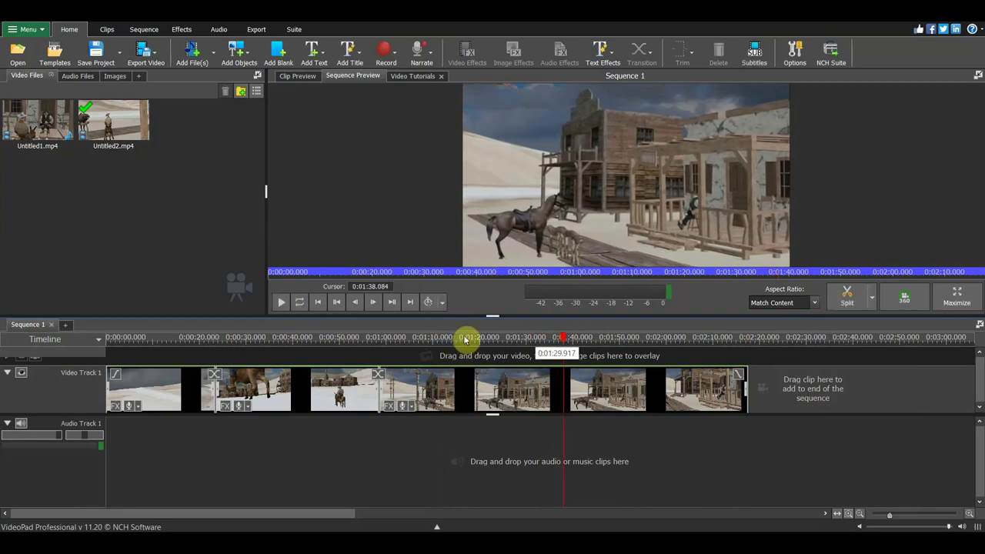
pyautogui.moveTo(560, 341); pyautogui.dragTo(532, 345)
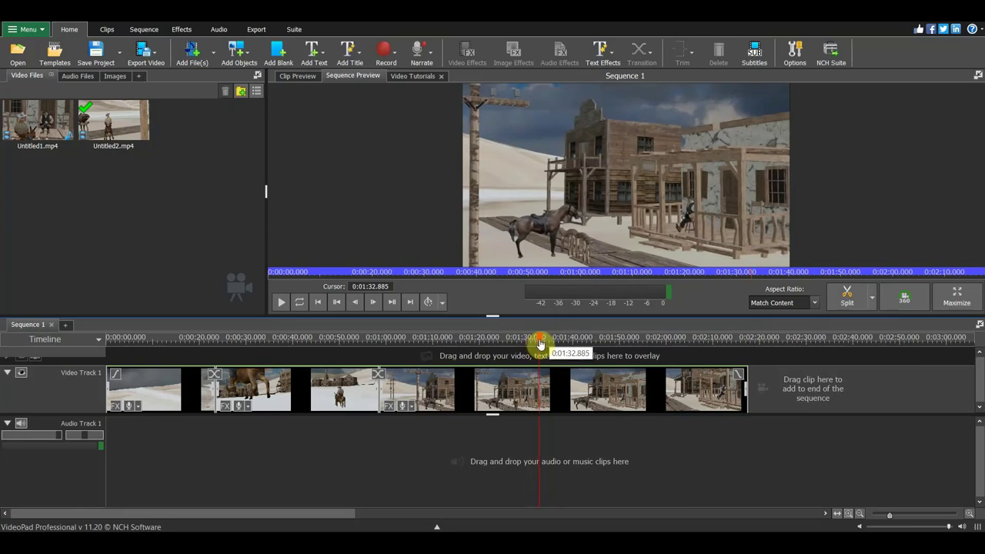
pyautogui.click(848, 297)
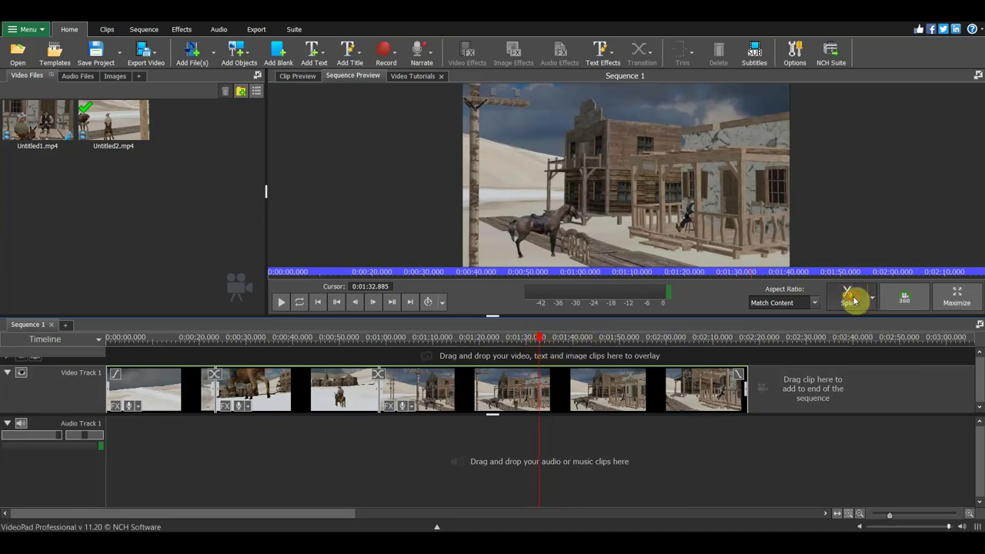
# Split again at 0:01:56.408, isolating the stretch between the two cuts
pyautogui.click(608, 392)
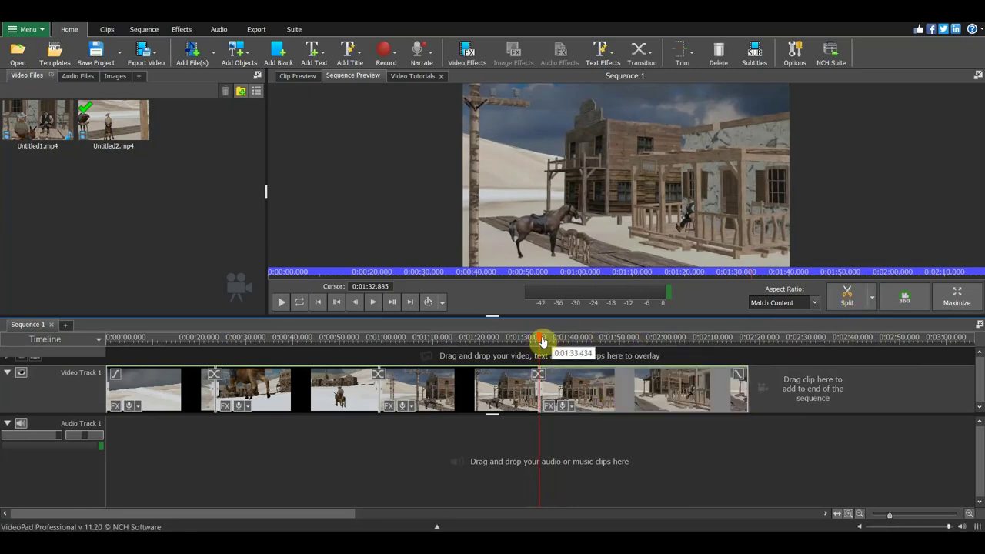
pyautogui.moveTo(542, 339); pyautogui.dragTo(630, 375)
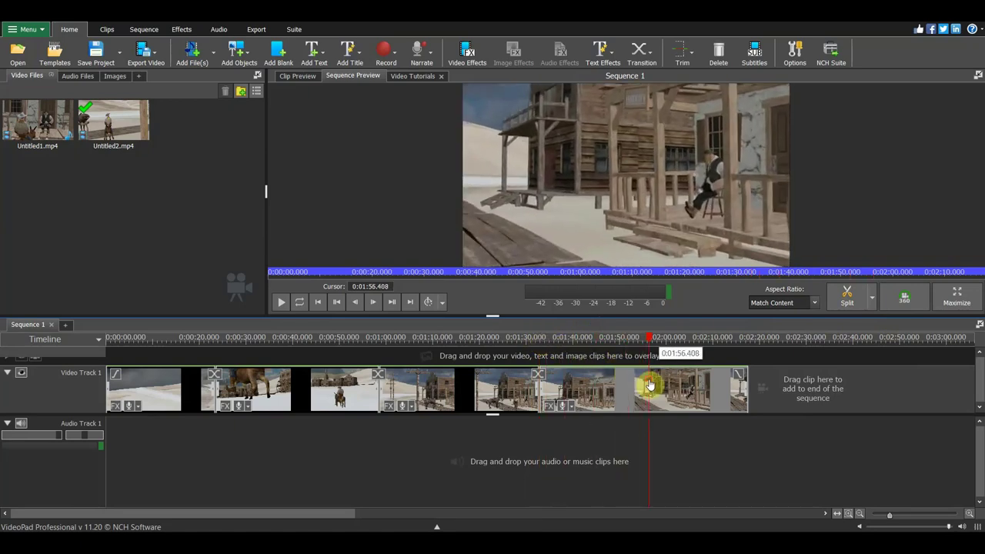
pyautogui.click(857, 300)
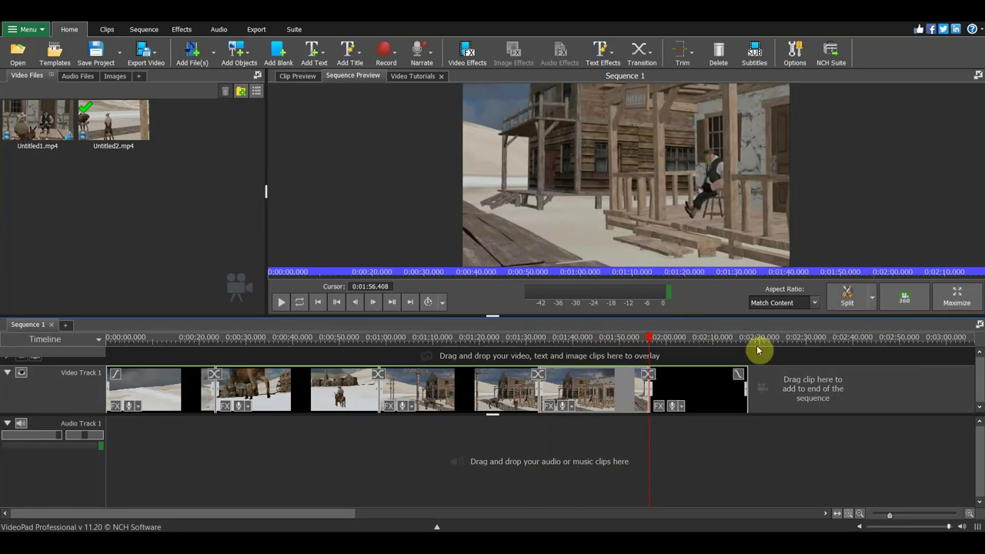
# Set the isolated clip's speed to 149% so it shrinks to 0:00:15.787
pyautogui.rightClick(564, 393)
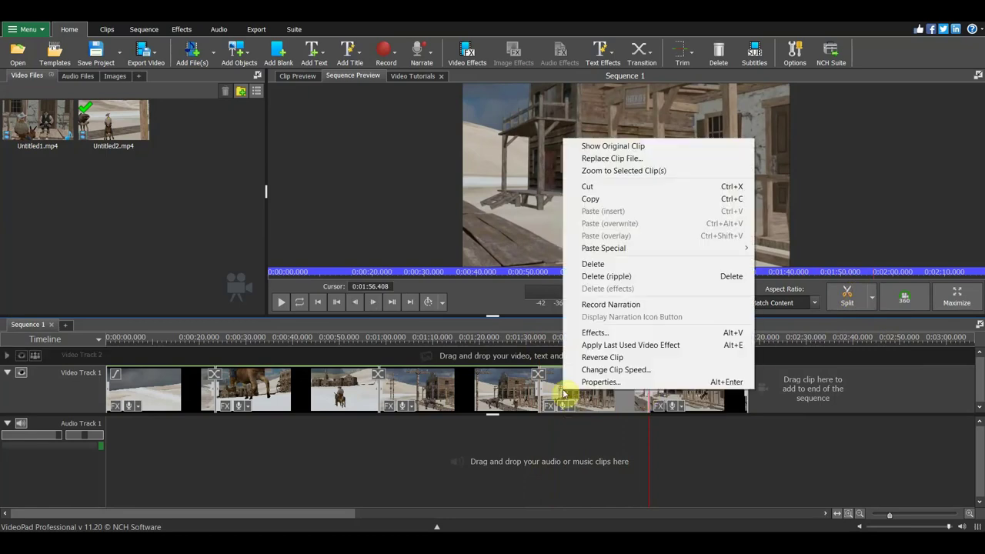
pyautogui.click(592, 367)
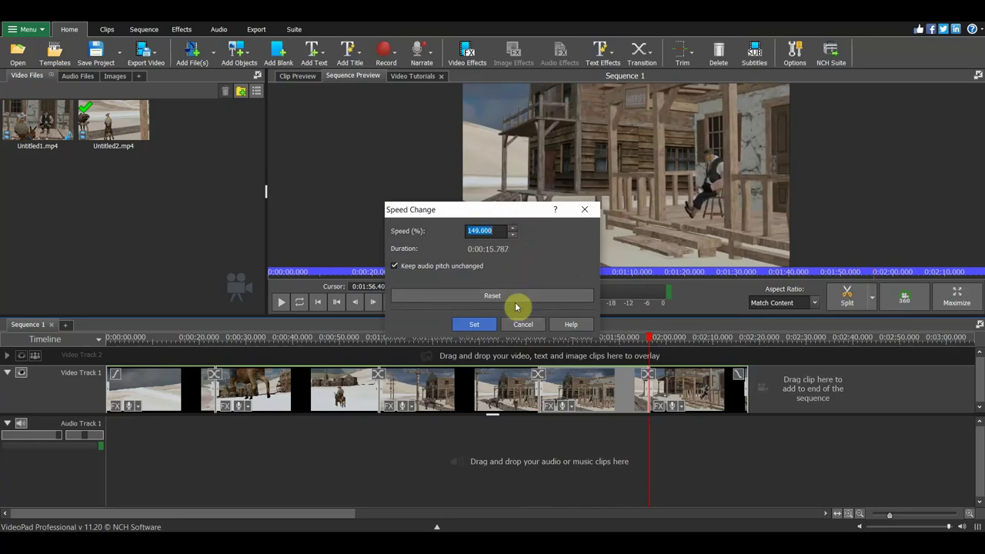
pyautogui.click(478, 324)
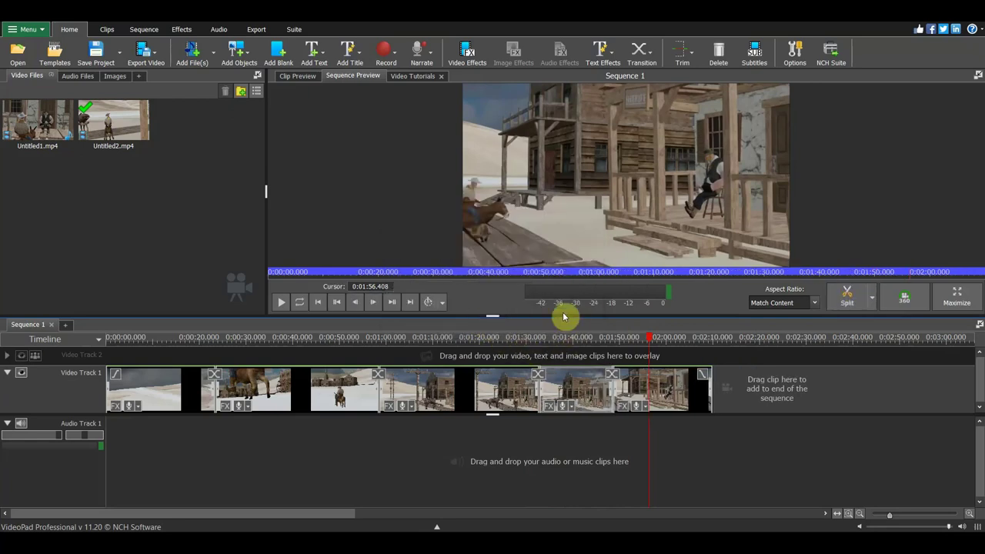
pyautogui.click(540, 337)
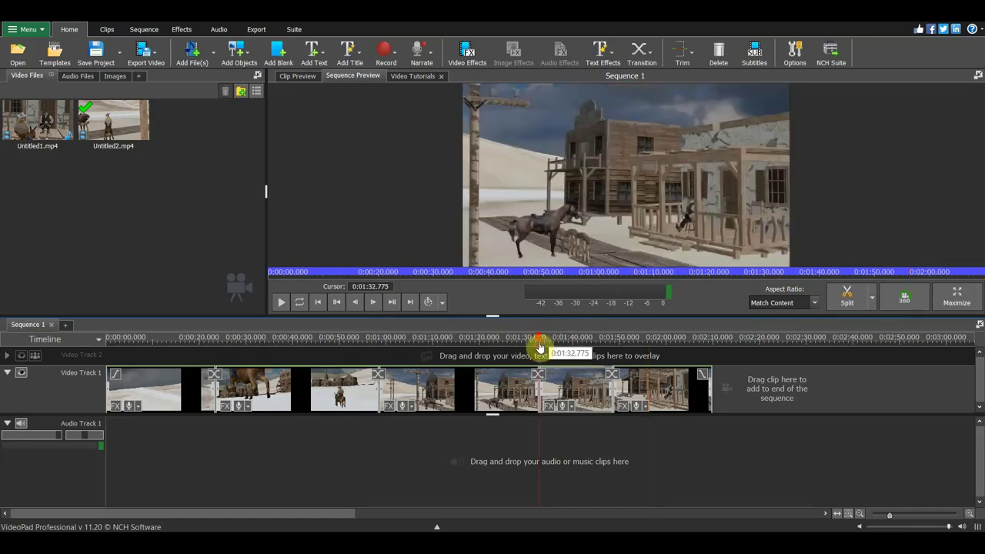
# Split at 0:01:50.756 and delete the short repeated piece before the cut
pyautogui.click(282, 306)
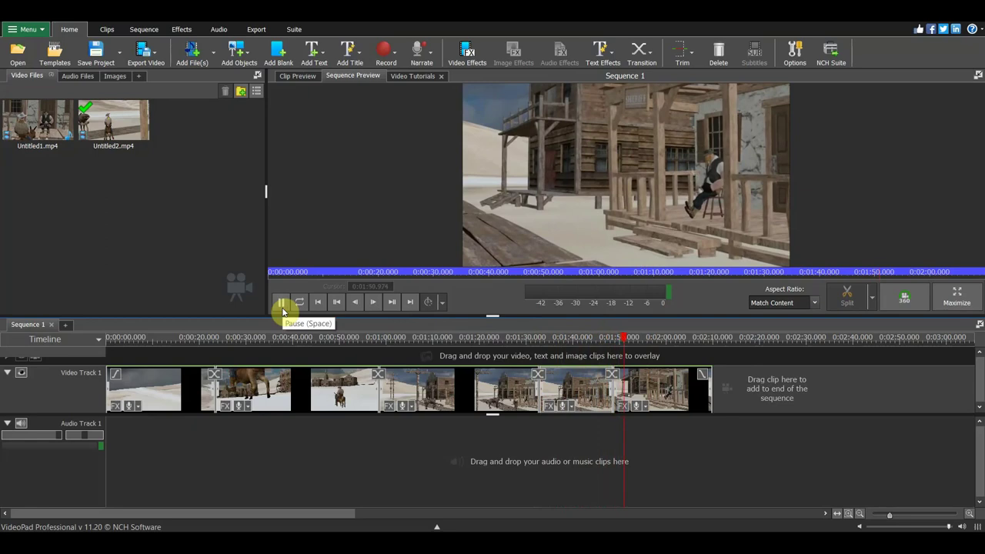
pyautogui.click(283, 306)
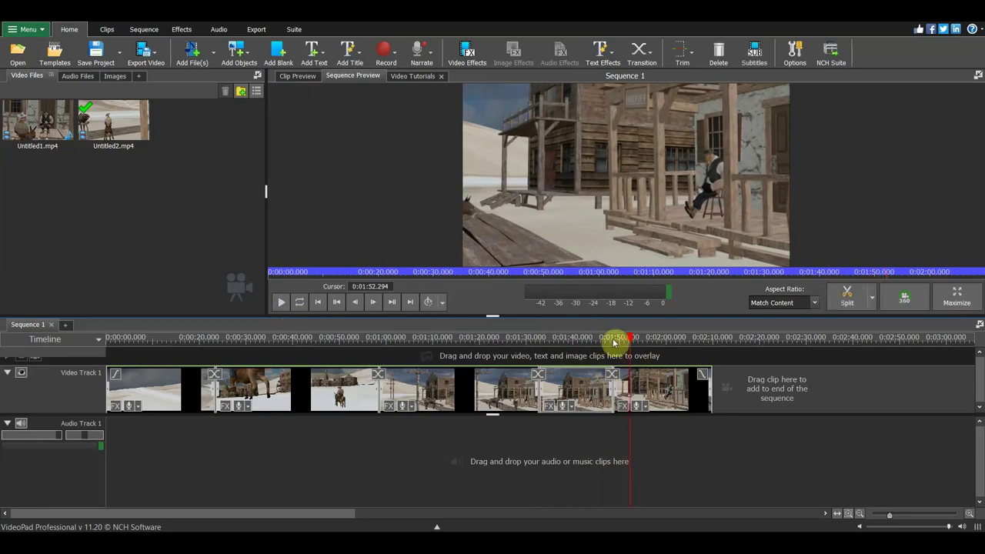
pyautogui.scroll(2, 633, 374)
pyautogui.scroll(1, 597, 373)
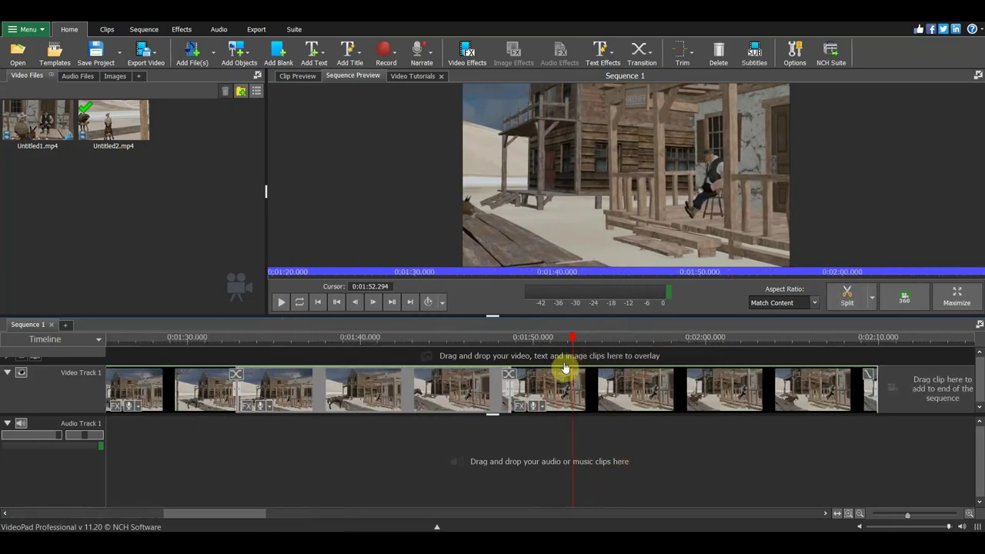
pyautogui.click(561, 340)
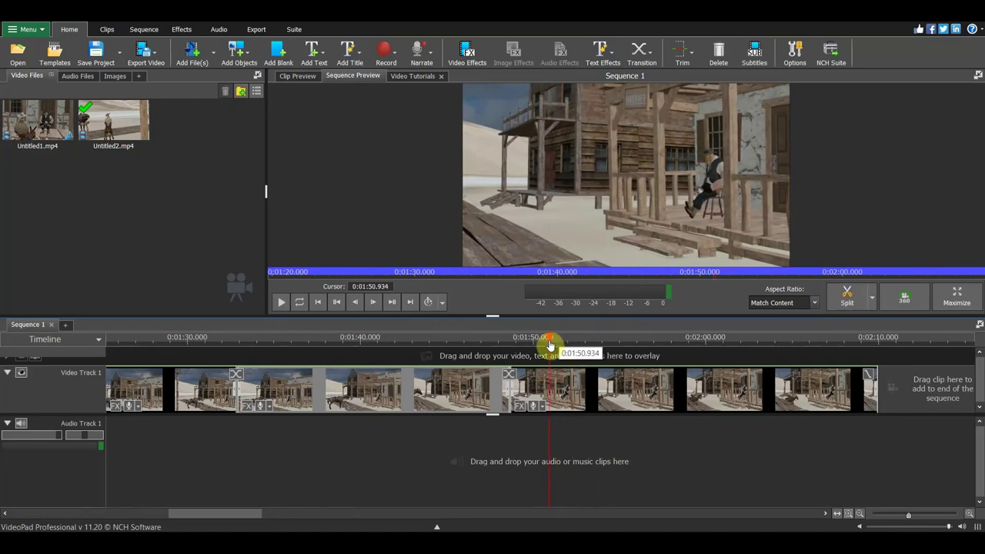
pyautogui.click(846, 293)
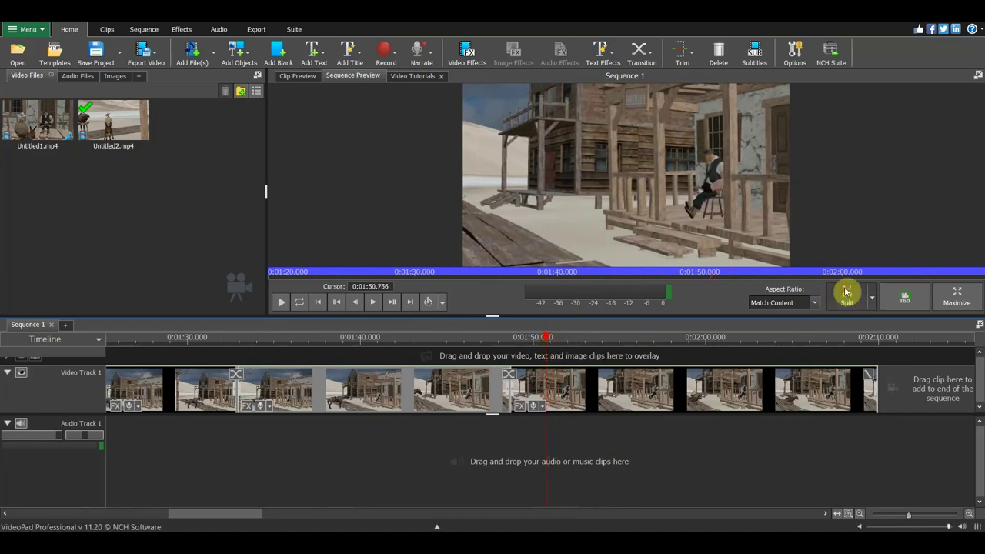
pyautogui.press('Delete')
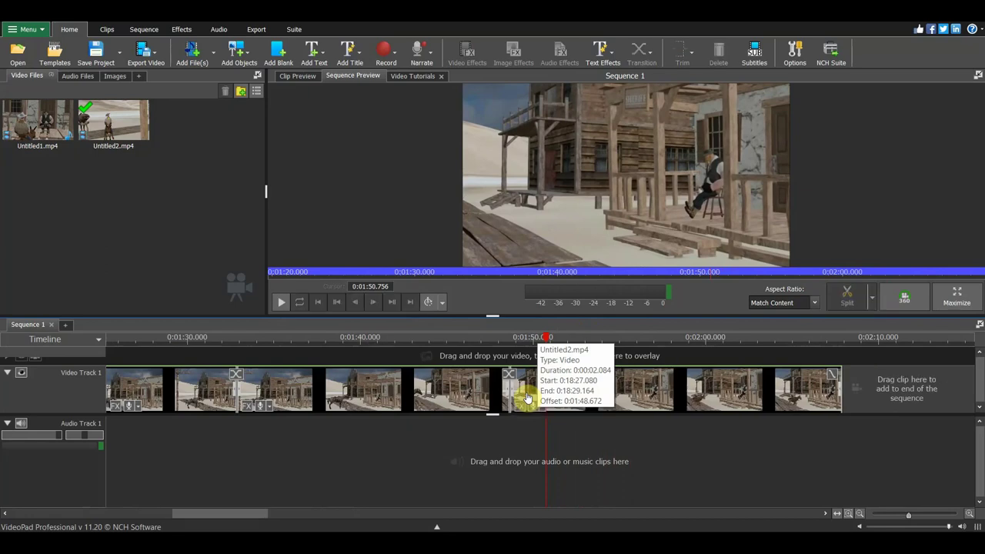
# Play from about 0:01:48 to check the new join
pyautogui.moveTo(543, 343); pyautogui.dragTo(506, 342)
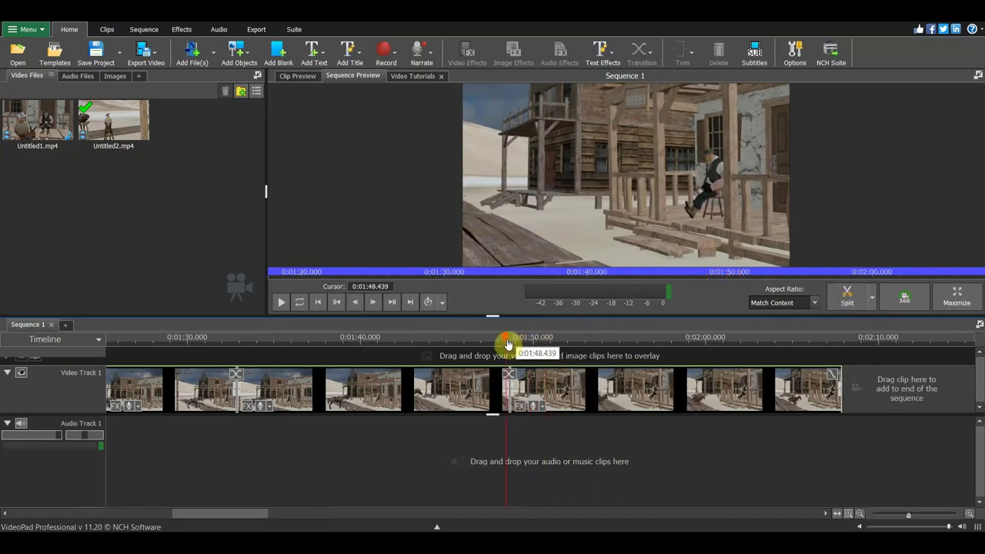
pyautogui.press('space')
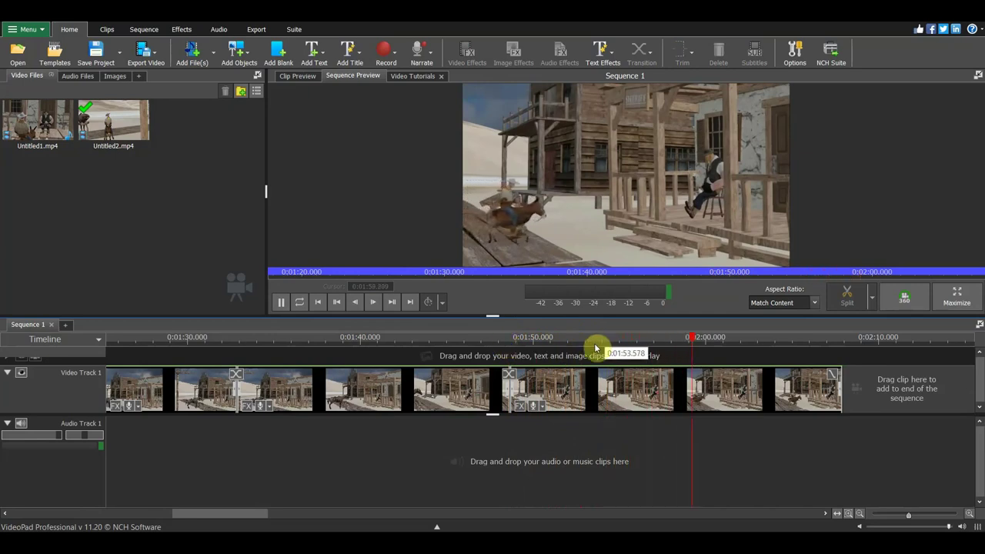
pyautogui.click(795, 341)
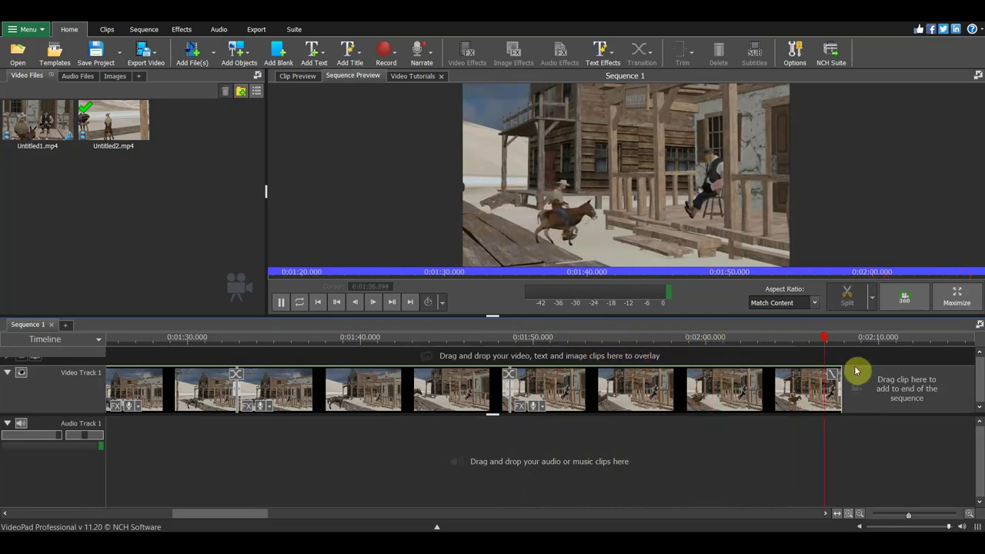
pyautogui.click(279, 302)
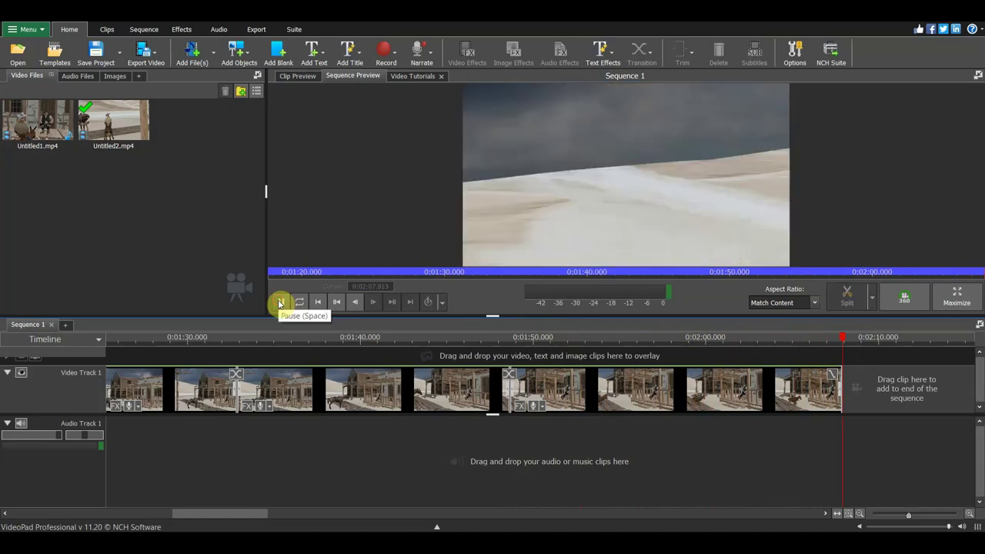
pyautogui.click(278, 301)
# Zoom out to show the whole sequence and move to its end near 2:07
pyautogui.scroll(-1, 731, 419)
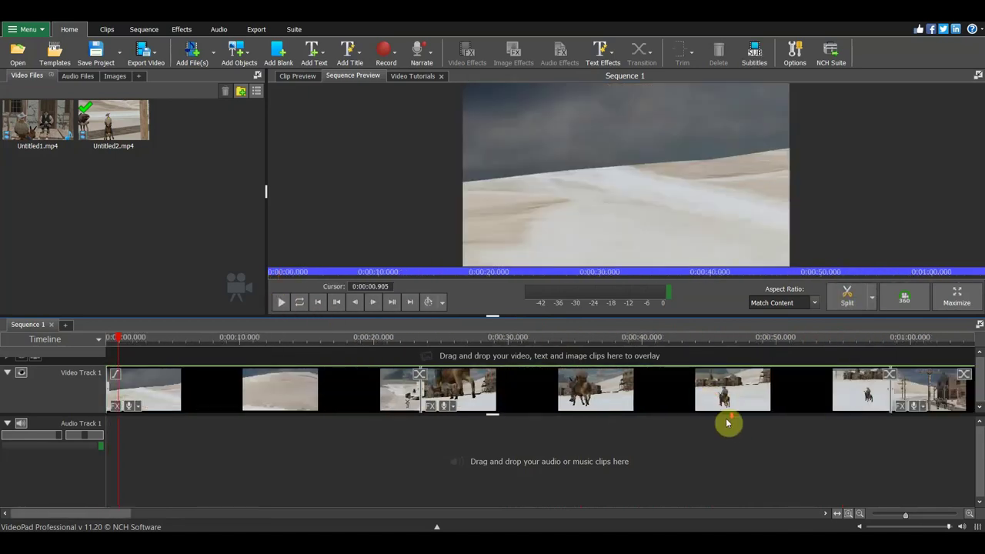
pyautogui.scroll(-2, 724, 422)
pyautogui.scroll(-1, 711, 412)
pyautogui.scroll(-1, 708, 420)
pyautogui.scroll(-1, 709, 420)
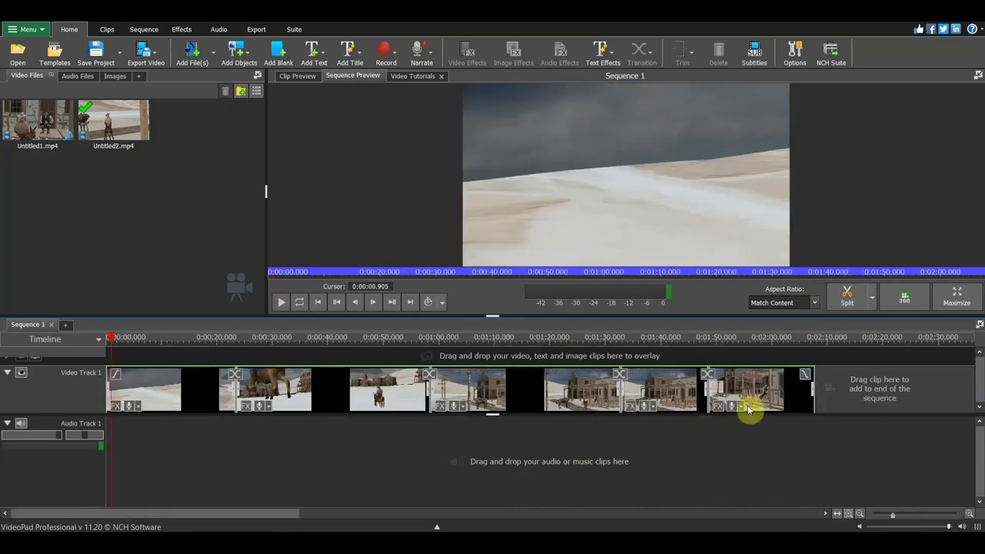
pyautogui.click(808, 341)
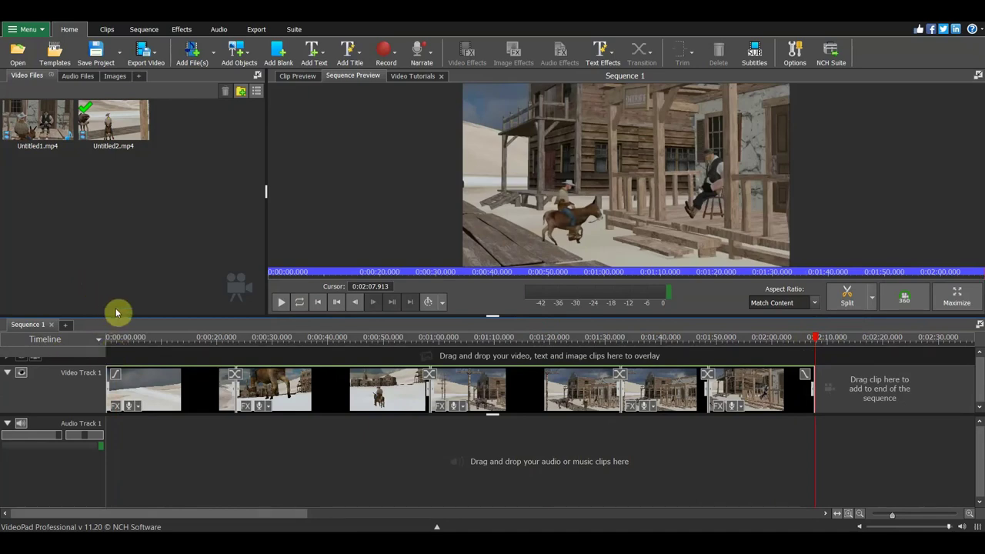
# Import the three audio files from the Загрузки folder
pyautogui.click(19, 54)
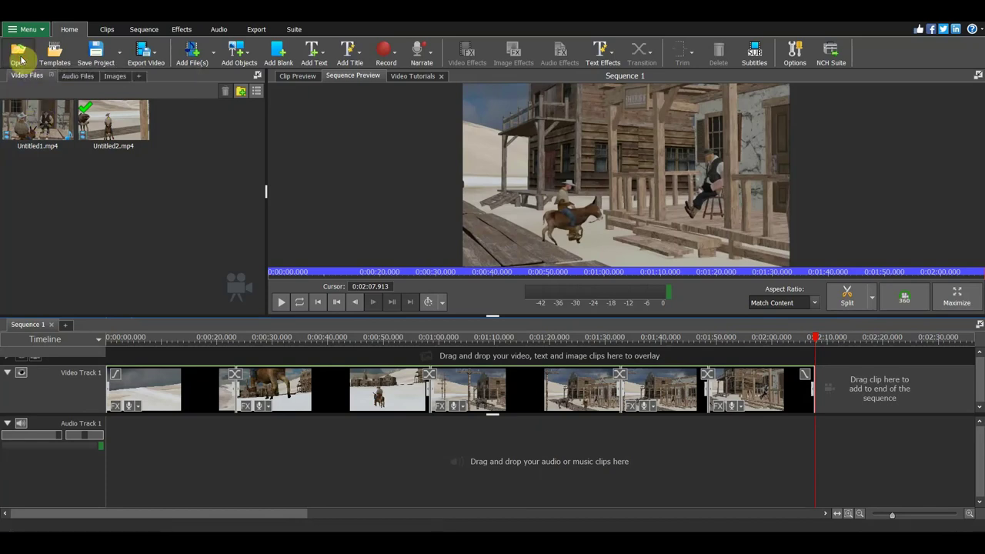
pyautogui.click(44, 91)
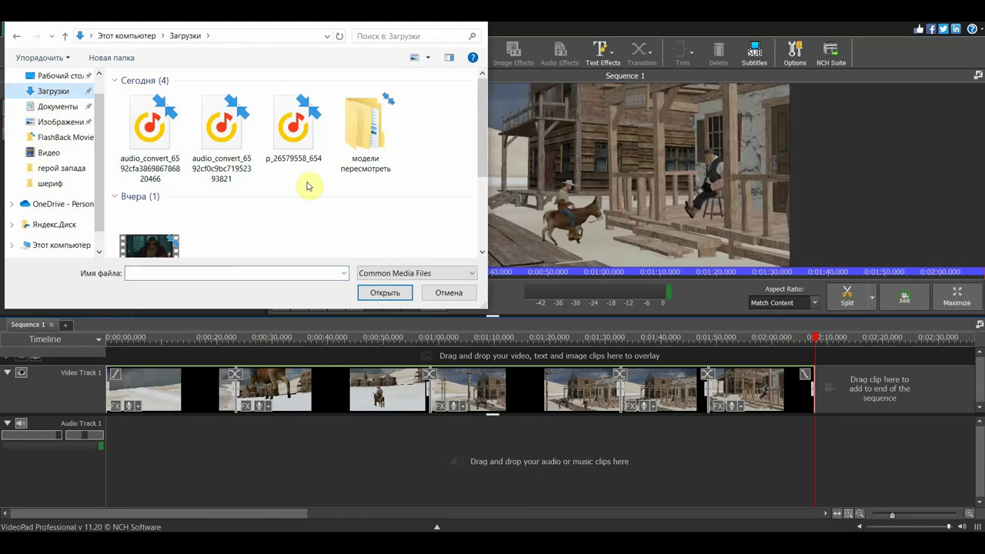
pyautogui.moveTo(289, 183); pyautogui.dragTo(141, 128)
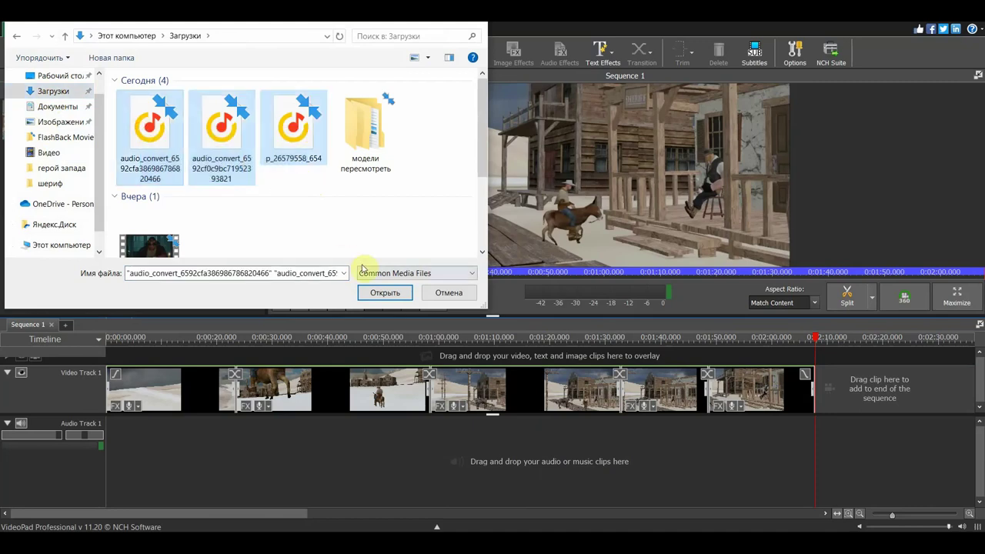
pyautogui.click(383, 292)
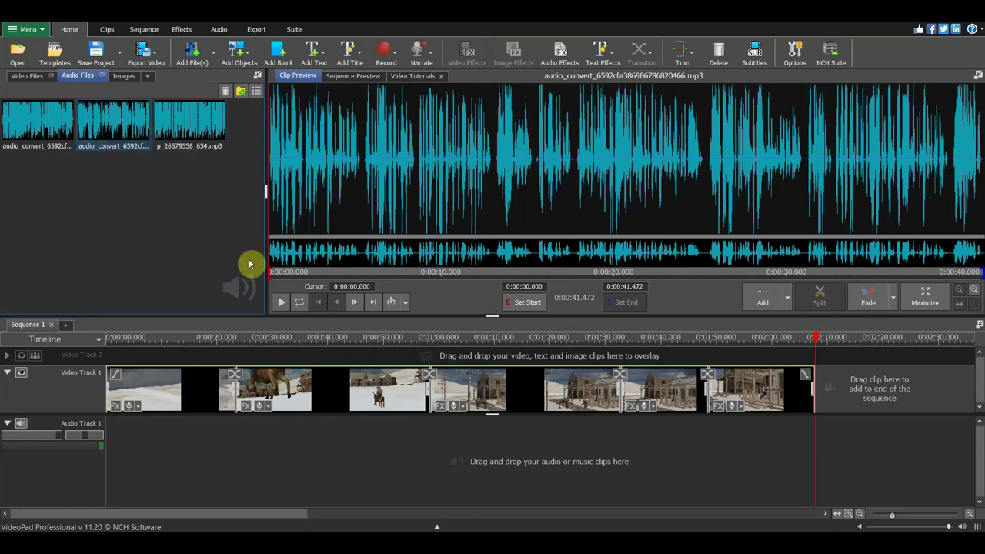
# Preview p_25579558_654.mp3 and the audio_convert track, then drag p_25579558_654.mp3 onto Audio Track 1
pyautogui.click(282, 302)
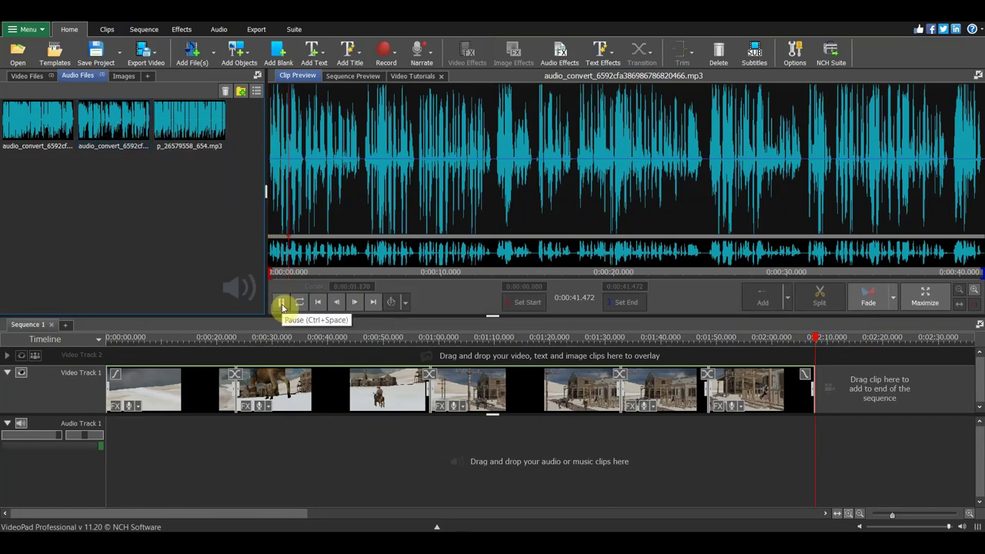
pyautogui.click(282, 301)
pyautogui.click(204, 154)
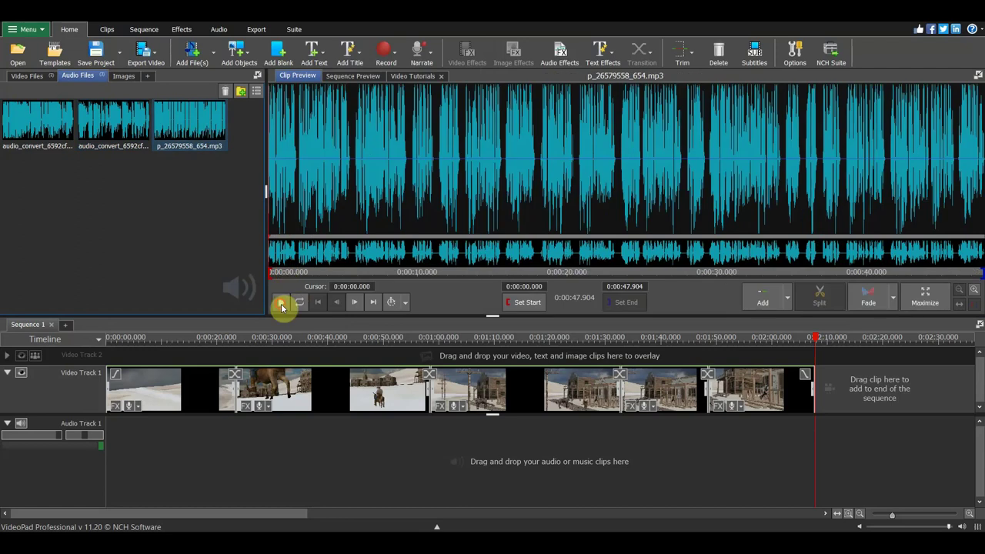
pyautogui.click(281, 303)
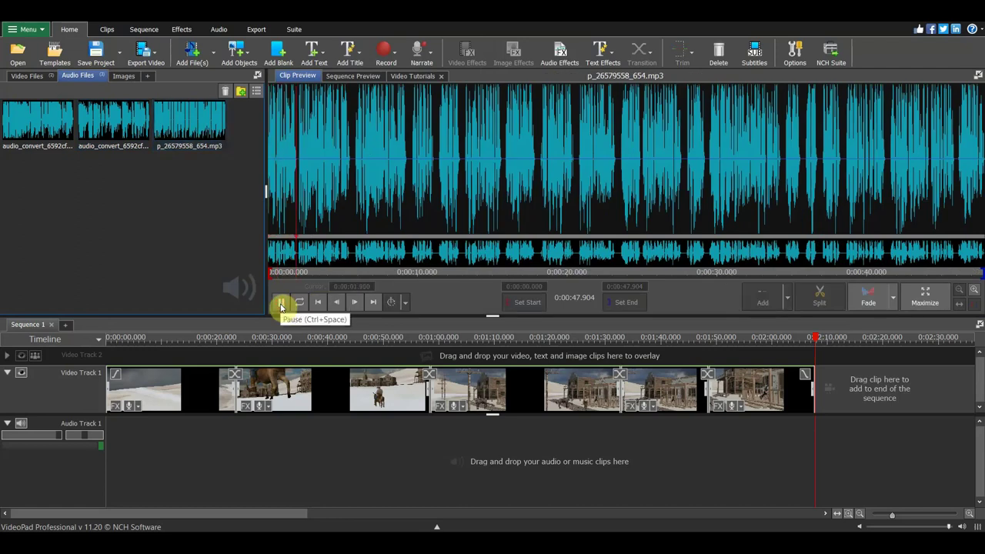
pyautogui.click(282, 303)
pyautogui.click(46, 119)
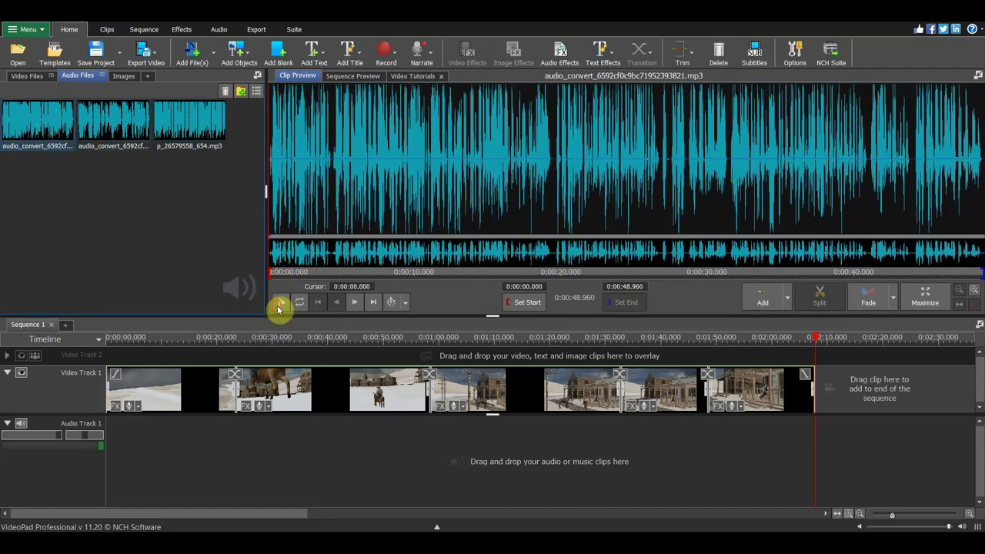
pyautogui.click(279, 304)
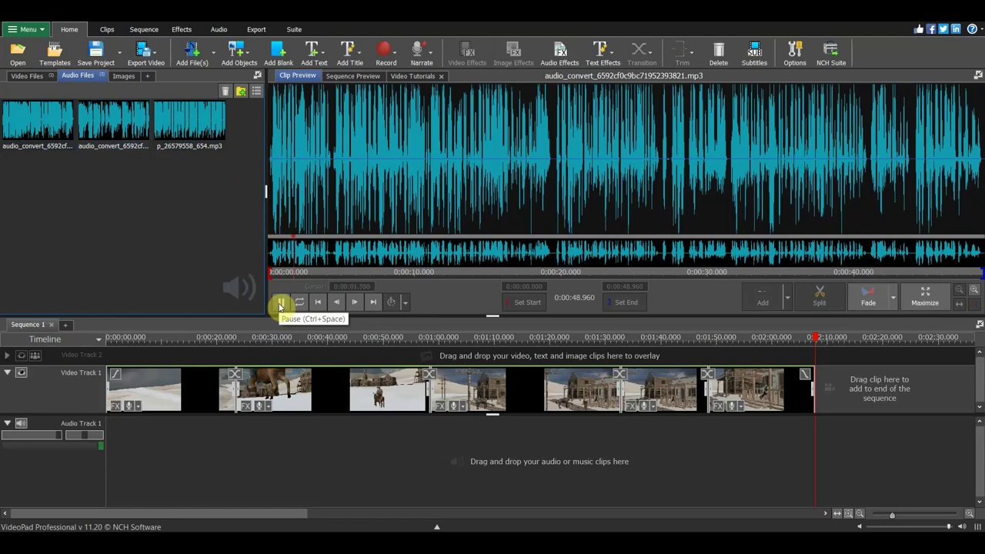
pyautogui.click(279, 304)
pyautogui.click(200, 123)
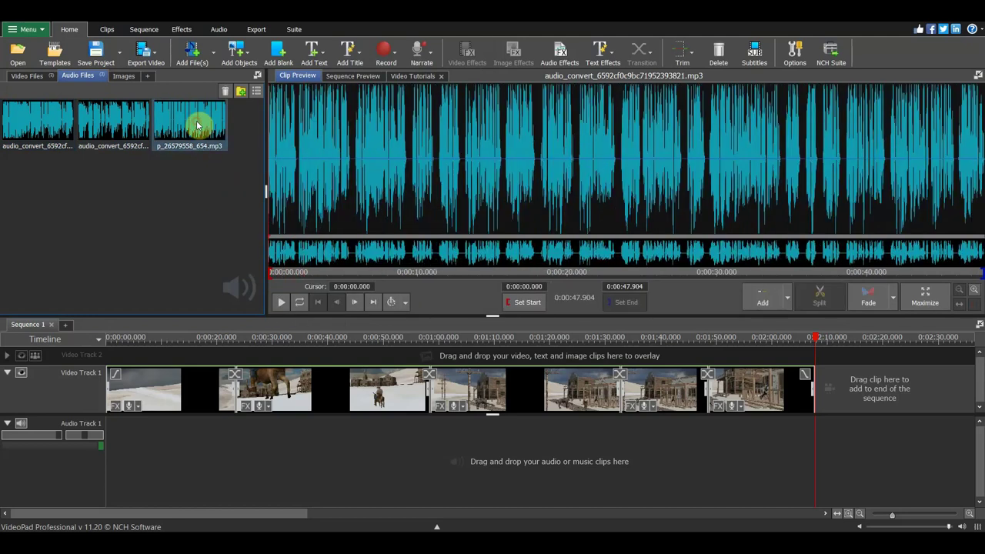
pyautogui.click(280, 303)
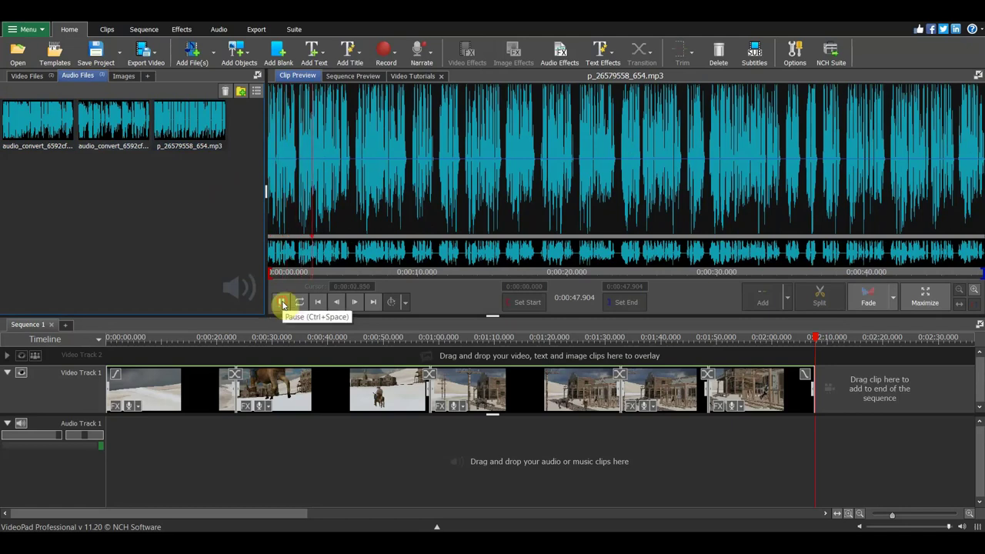
pyautogui.click(280, 304)
pyautogui.moveTo(177, 129)
pyautogui.mouseDown()
pyautogui.moveTo(331, 483)
pyautogui.moveTo(317, 465)
pyautogui.mouseUp()
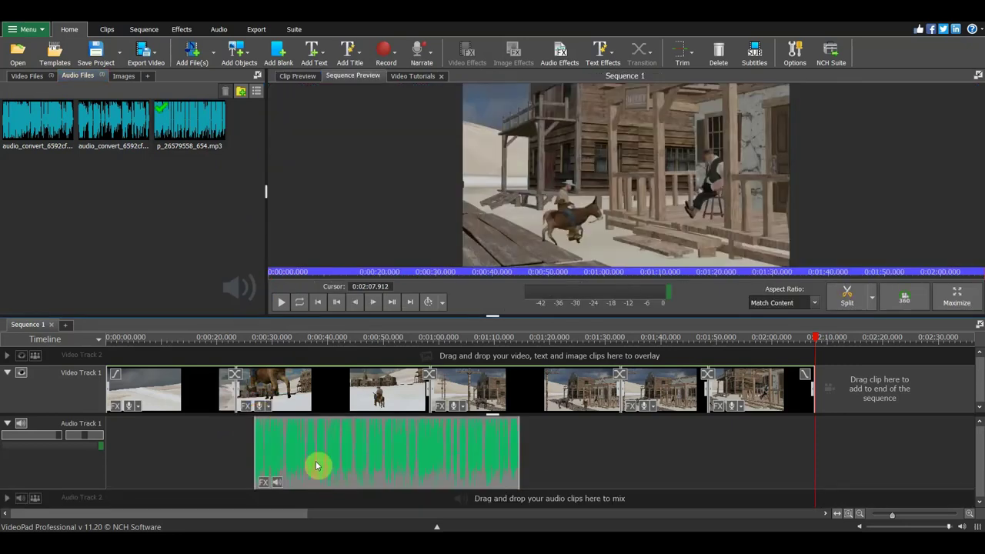
# Play the sequence with the music and shift the music clip to start near 0:58
pyautogui.click(260, 337)
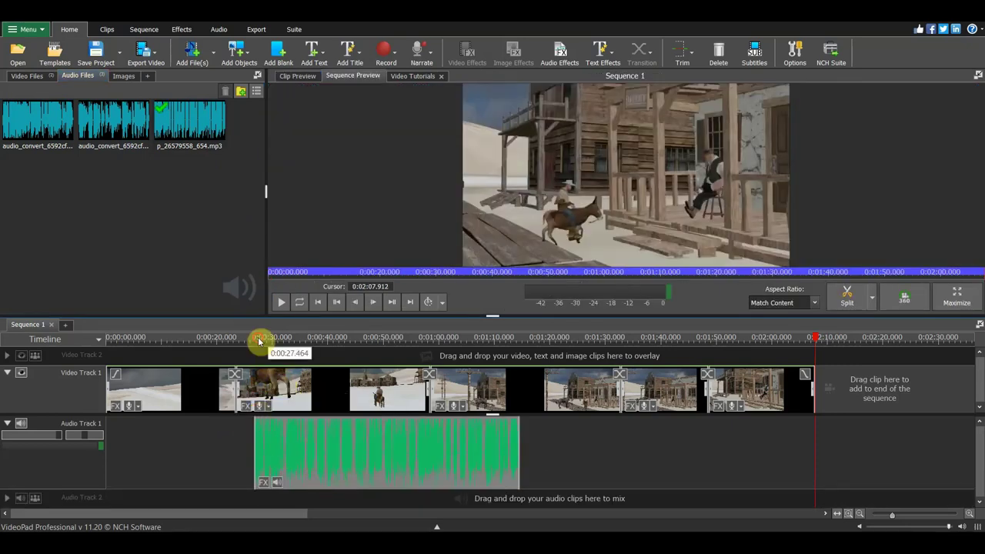
pyautogui.press('space')
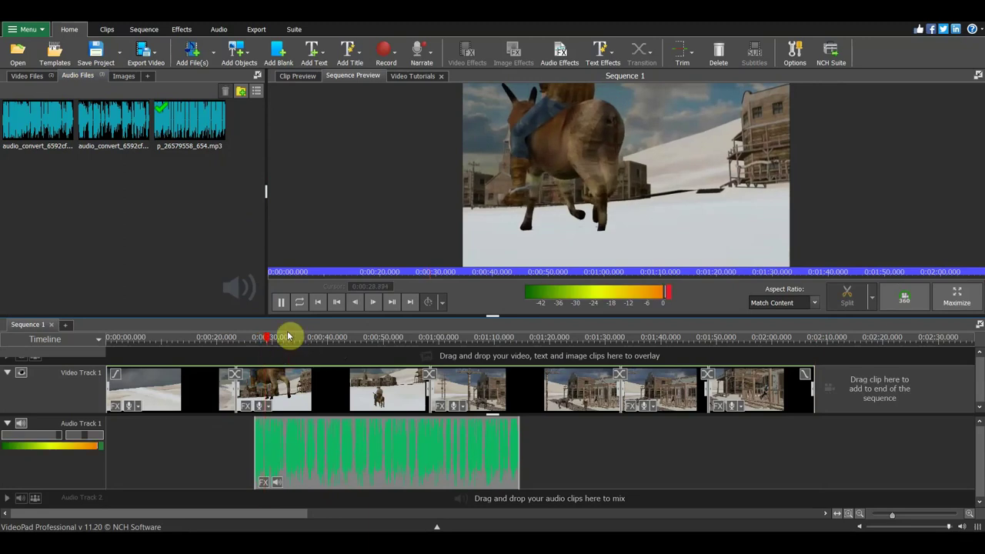
pyautogui.click(281, 301)
pyautogui.moveTo(355, 448); pyautogui.dragTo(535, 484)
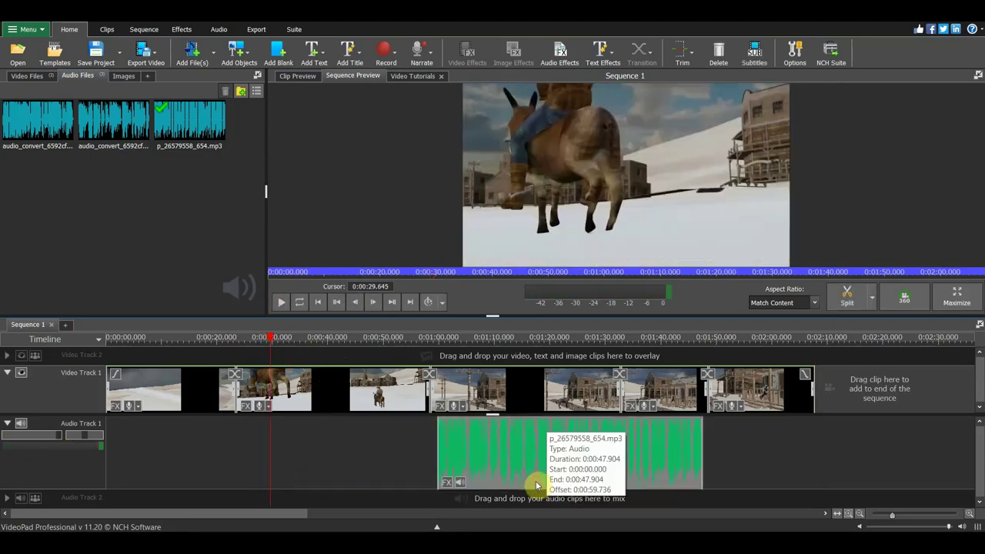
# Review playback from about 1:01 and move the music to start at 0:01:10
pyautogui.click(439, 339)
pyautogui.click(440, 340)
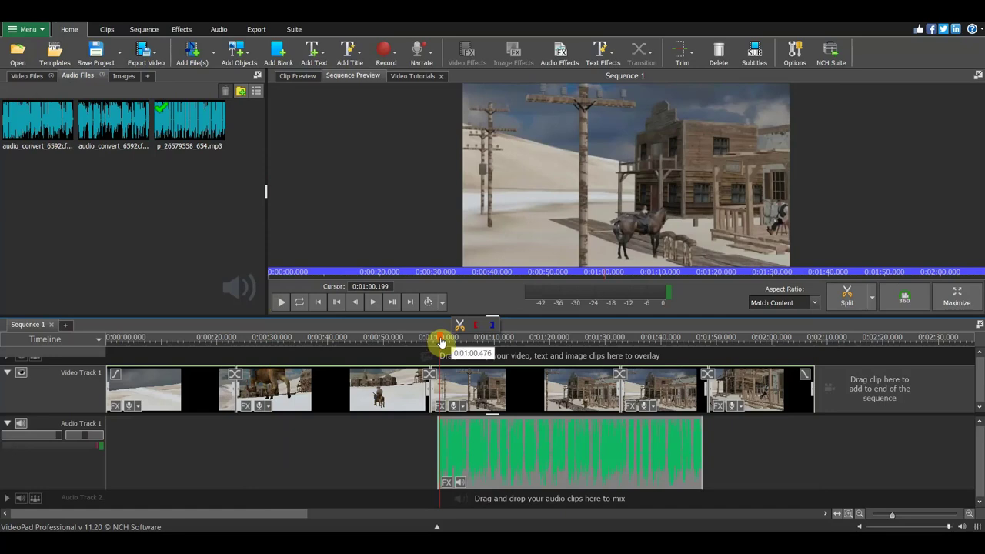
pyautogui.click(445, 340)
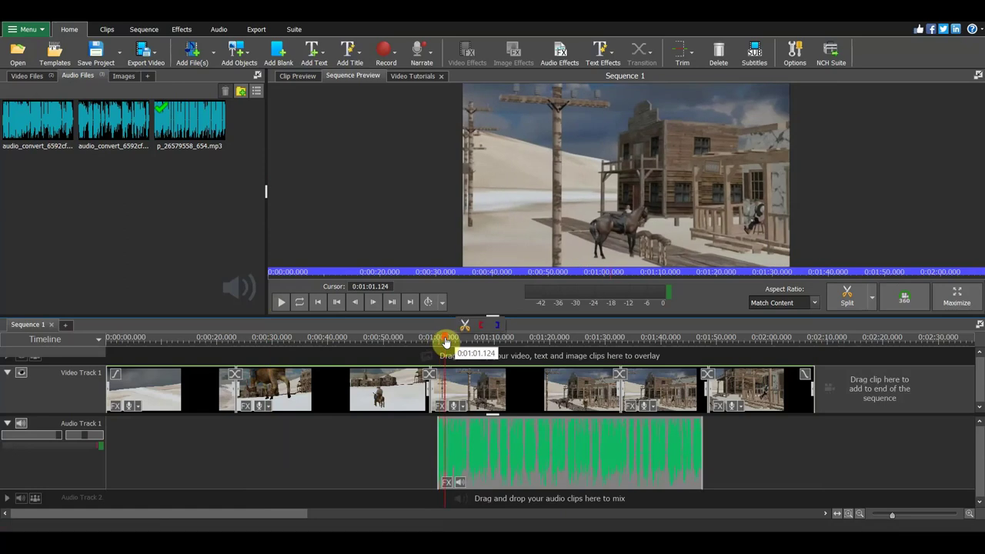
pyautogui.click(281, 302)
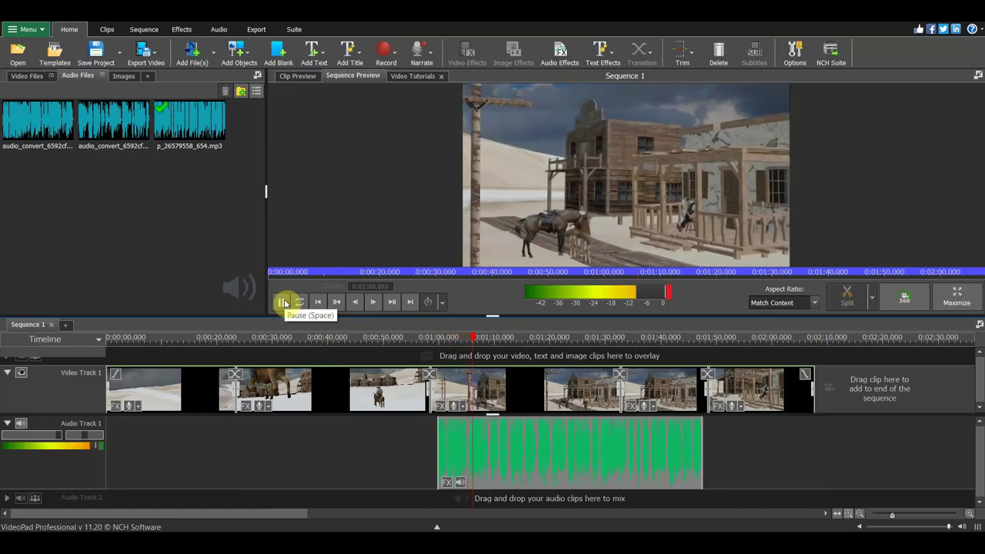
pyautogui.click(282, 302)
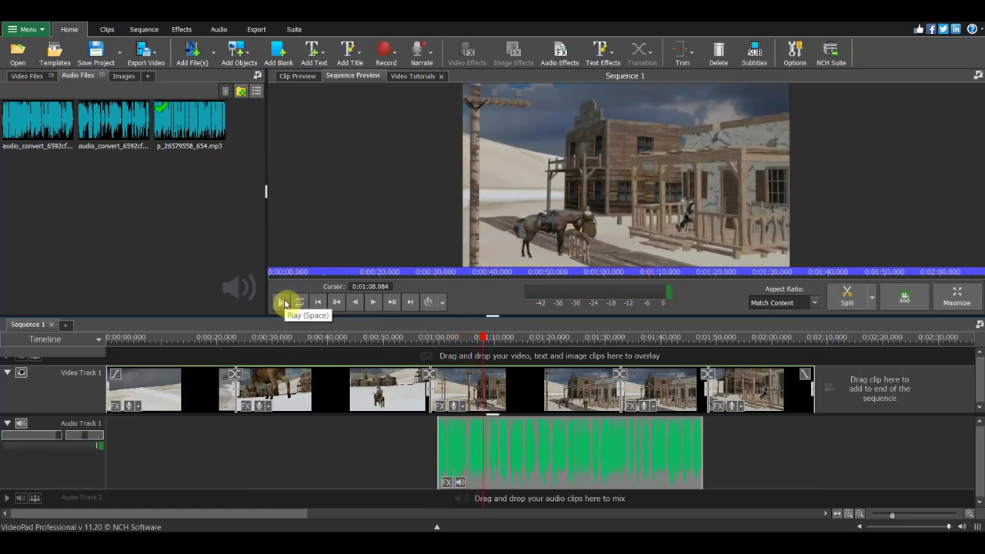
pyautogui.moveTo(549, 452)
pyautogui.mouseDown()
pyautogui.moveTo(607, 466)
pyautogui.moveTo(609, 459)
pyautogui.mouseUp()
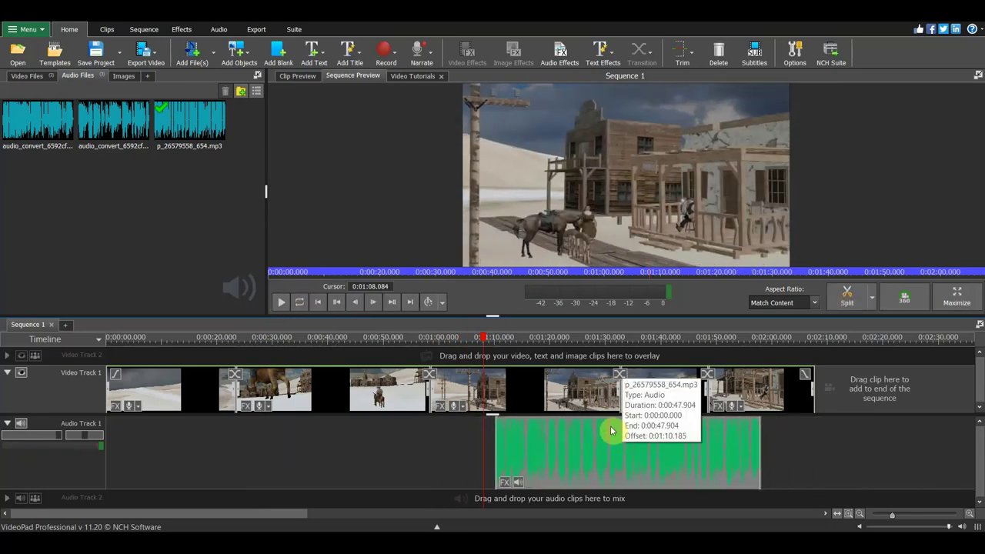
# Append Untitled1.mp4 from Video Files to the end of Video Track 1
pyautogui.click(28, 76)
pyautogui.click(45, 125)
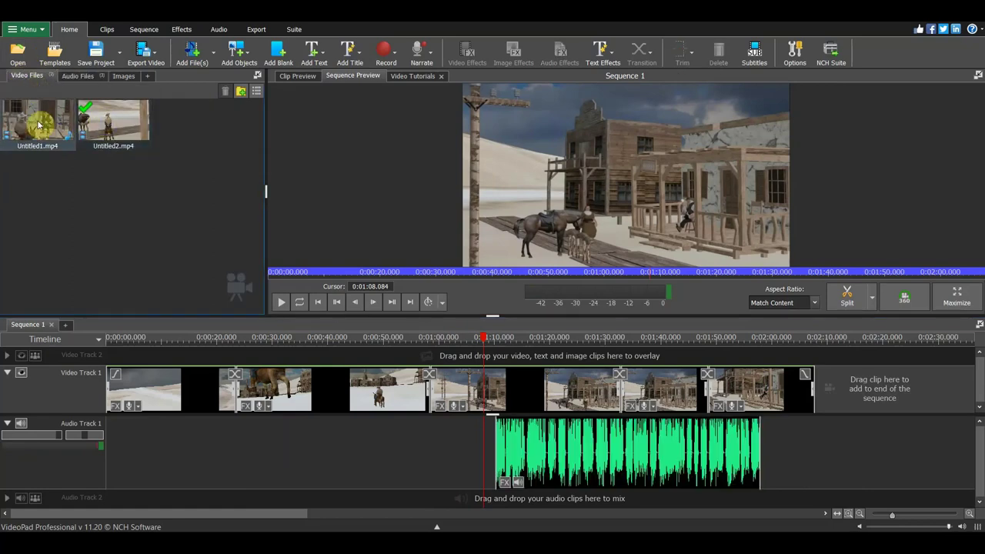
pyautogui.moveTo(30, 123)
pyautogui.mouseDown()
pyautogui.moveTo(877, 398)
pyautogui.moveTo(774, 415)
pyautogui.mouseUp()
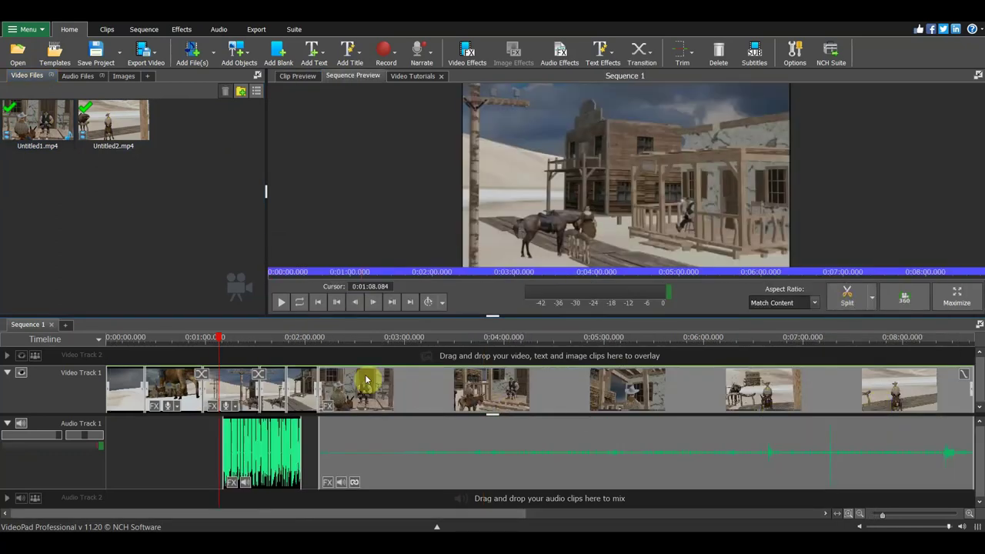
# Delete Untitled1.mp4's separate audio from Audio Track 1 and scrub to about 2:08
pyautogui.click(356, 487)
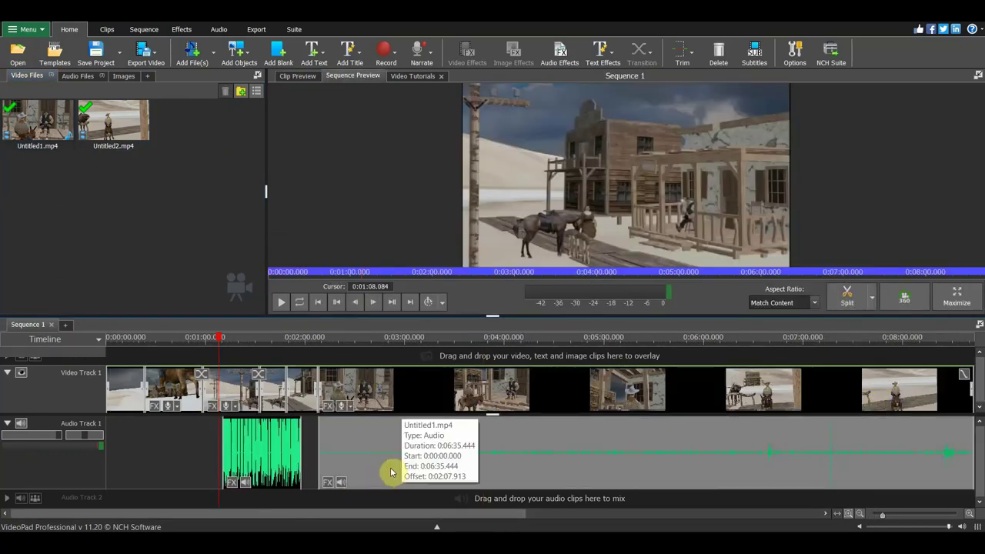
pyautogui.press('Delete')
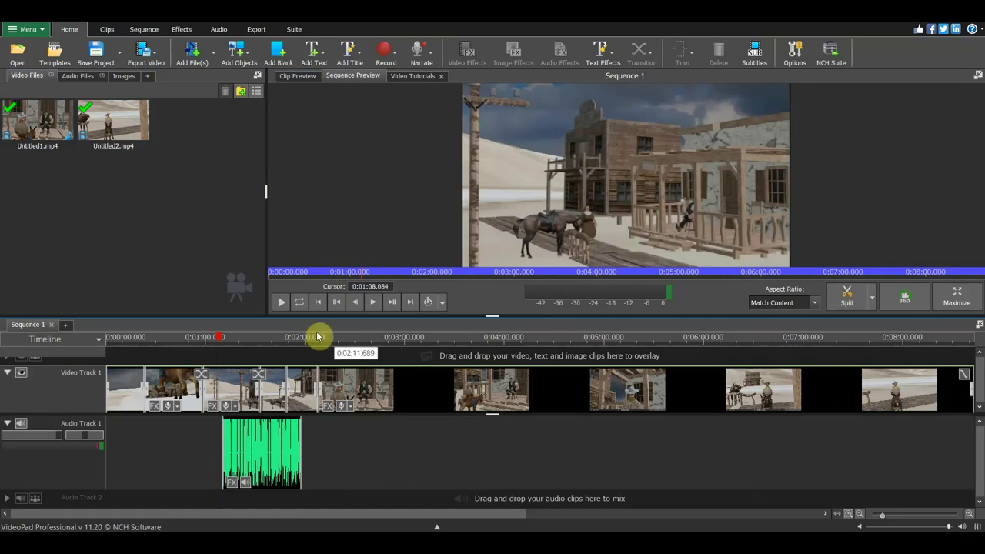
pyautogui.click(311, 340)
pyautogui.moveTo(312, 343)
pyautogui.mouseDown()
pyautogui.moveTo(406, 369)
pyautogui.moveTo(343, 353)
pyautogui.moveTo(522, 372)
pyautogui.mouseUp()
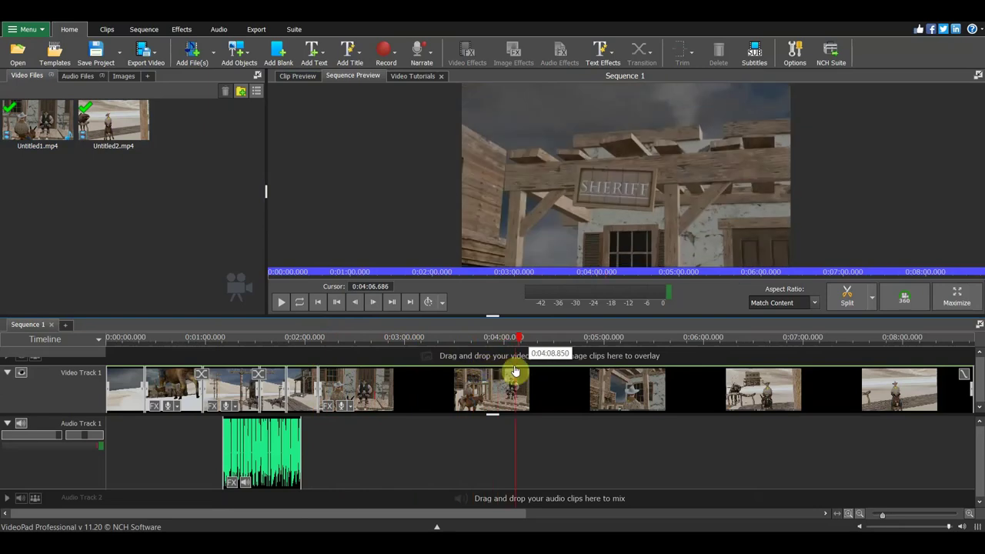
# Scrub through the appended footage past the Sheriff and cowboy shots to about 8:02
pyautogui.moveTo(521, 372); pyautogui.dragTo(613, 383)
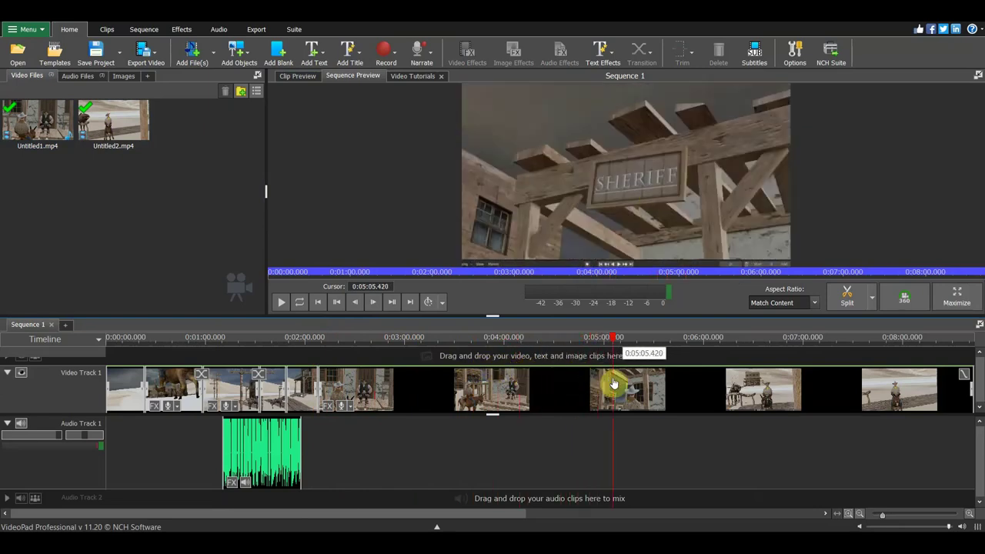
pyautogui.moveTo(614, 383)
pyautogui.mouseDown()
pyautogui.moveTo(754, 381)
pyautogui.moveTo(695, 377)
pyautogui.moveTo(750, 382)
pyautogui.moveTo(737, 382)
pyautogui.mouseUp()
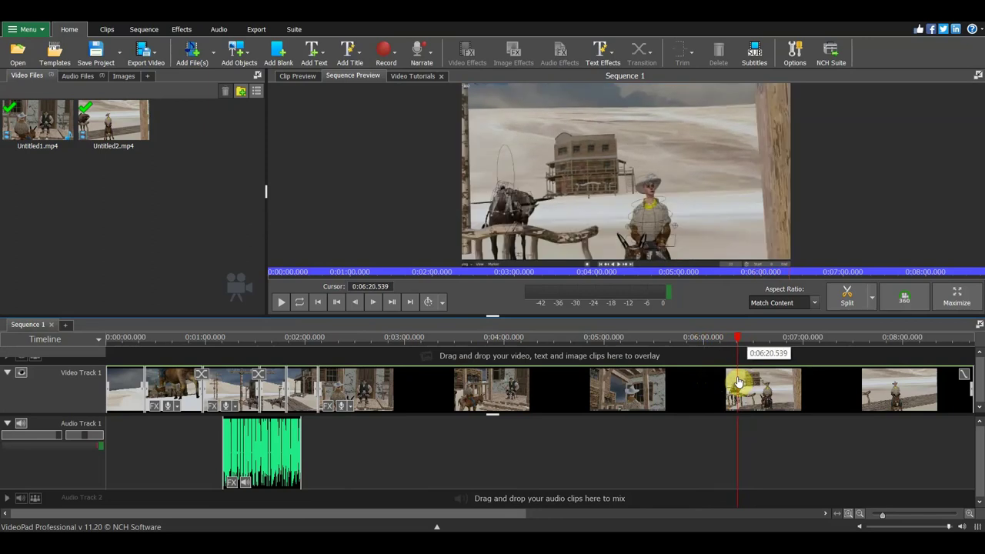
pyautogui.moveTo(737, 382); pyautogui.dragTo(864, 382)
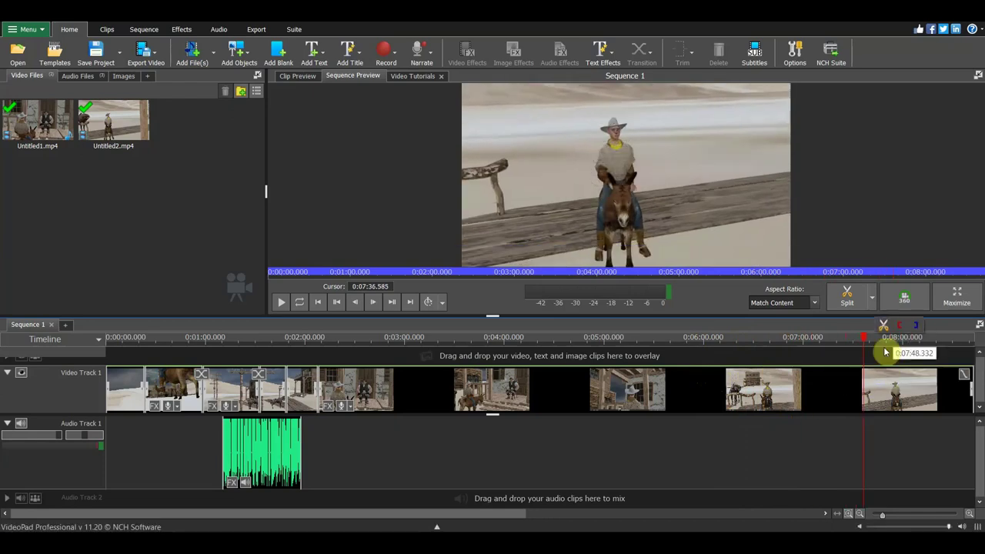
pyautogui.moveTo(865, 342); pyautogui.dragTo(890, 345)
pyautogui.scroll(-1, 885, 377)
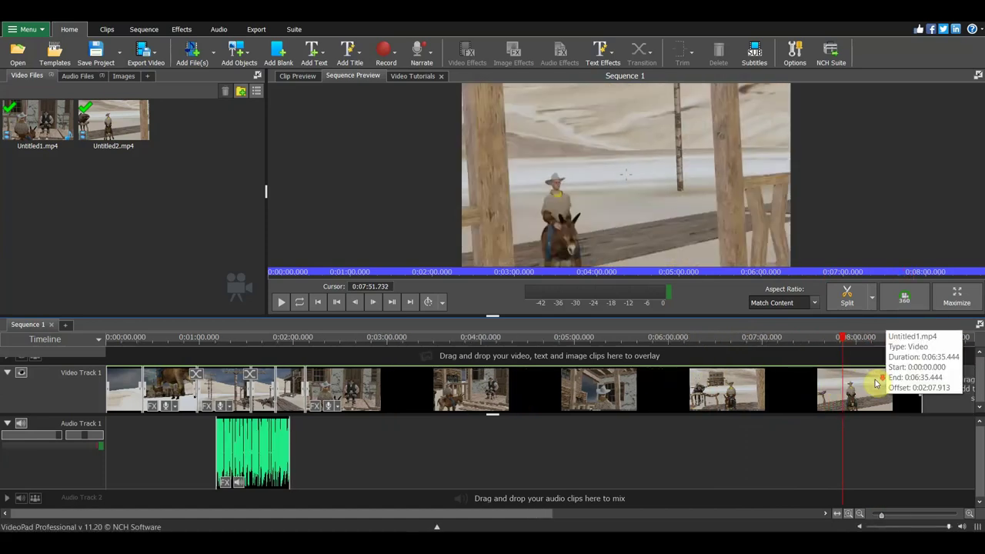
pyautogui.scroll(-1, 877, 381)
pyautogui.moveTo(804, 339); pyautogui.dragTo(831, 351)
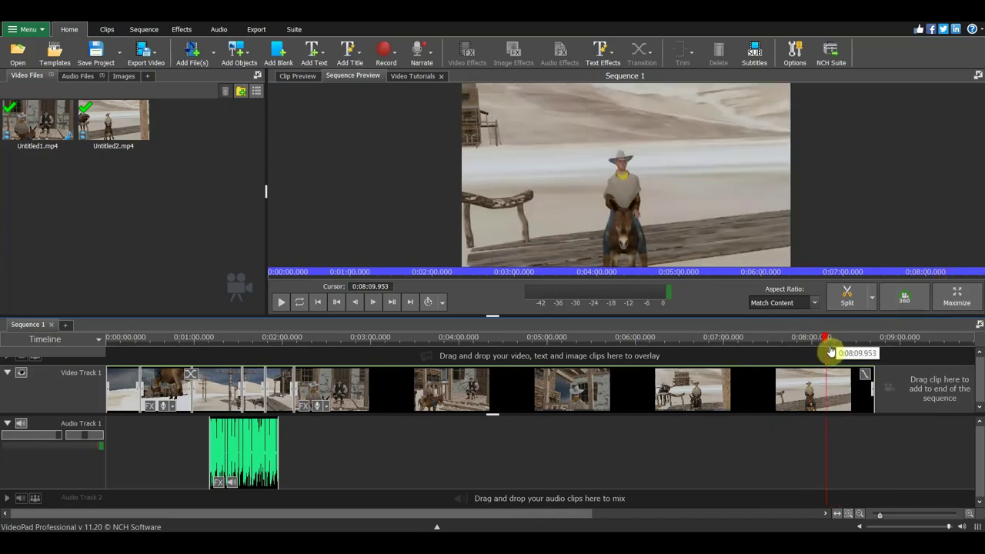
pyautogui.moveTo(822, 353)
pyautogui.mouseDown()
pyautogui.moveTo(807, 353)
pyautogui.moveTo(816, 355)
pyautogui.mouseUp()
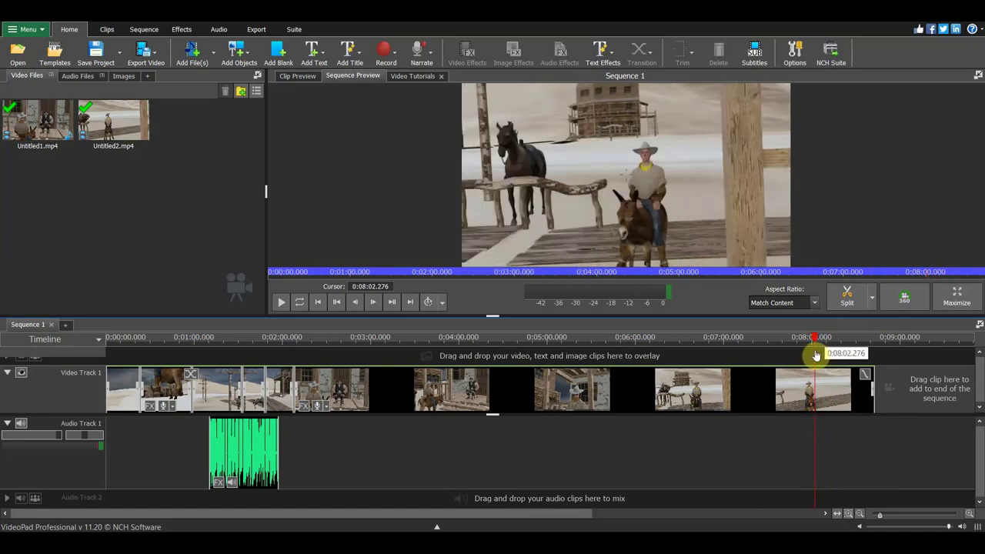
# Split the long clip at 8:02 and delete the Untitled1 footage
pyautogui.click(846, 296)
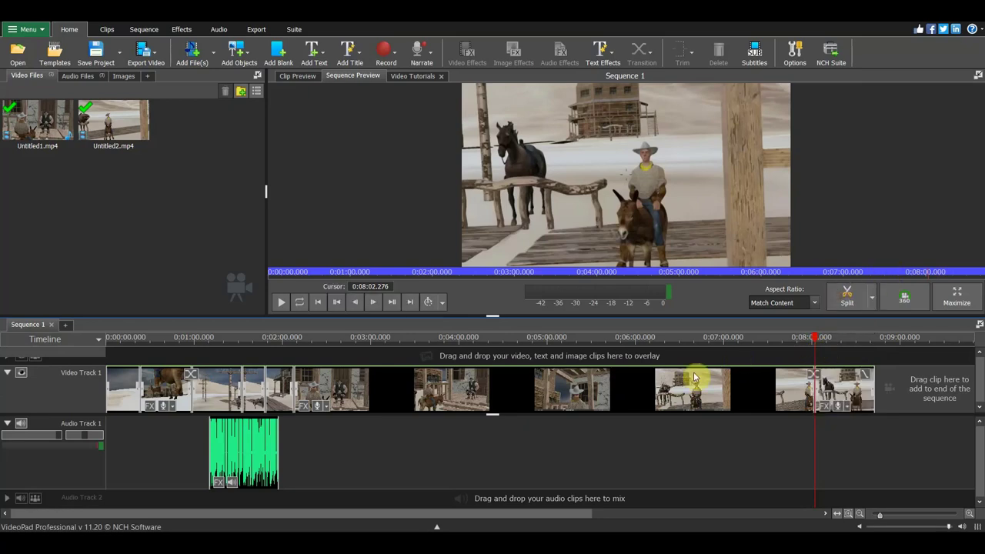
pyautogui.click(667, 388)
pyautogui.press('Delete')
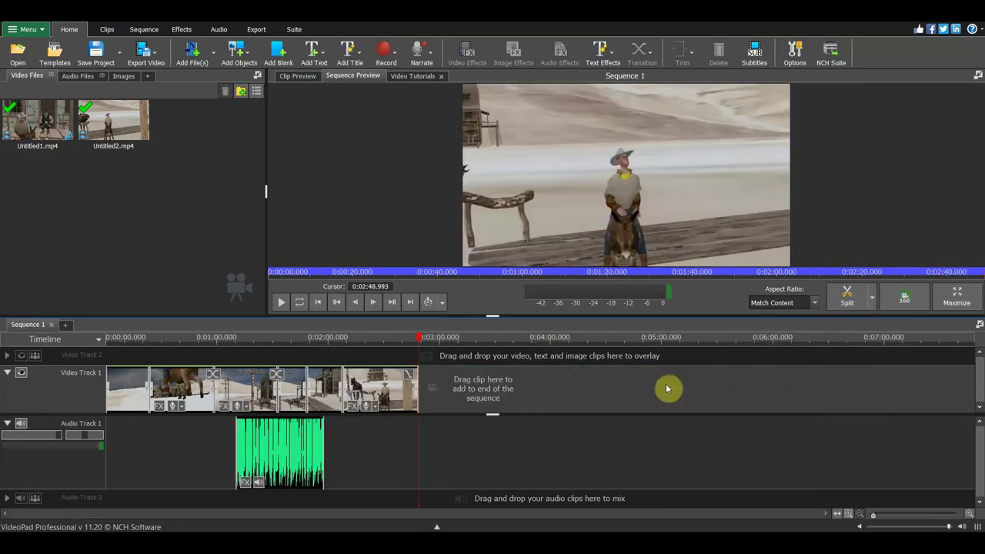
# Play from about 2:04, then delete the last clip so the sequence ends near 2:08
pyautogui.click(344, 340)
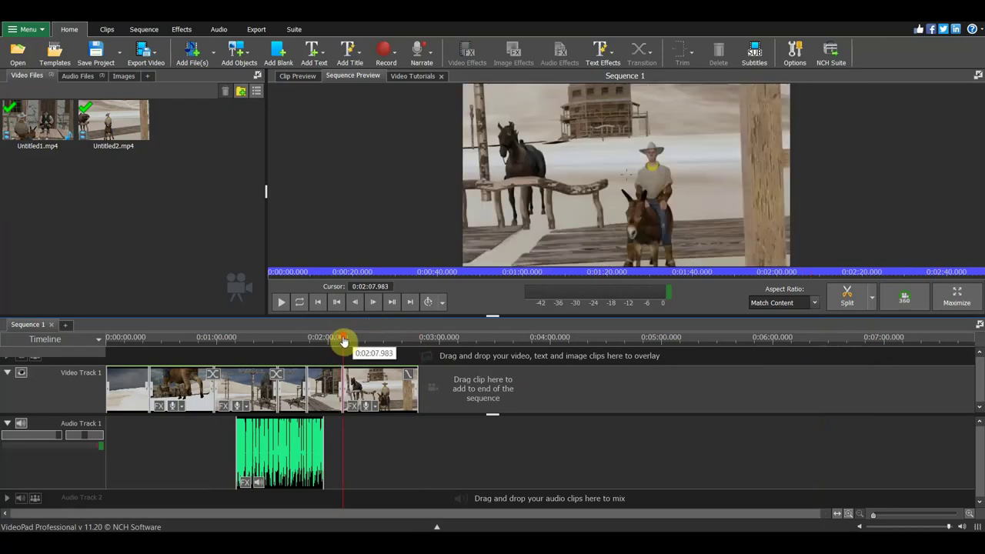
pyautogui.click(338, 340)
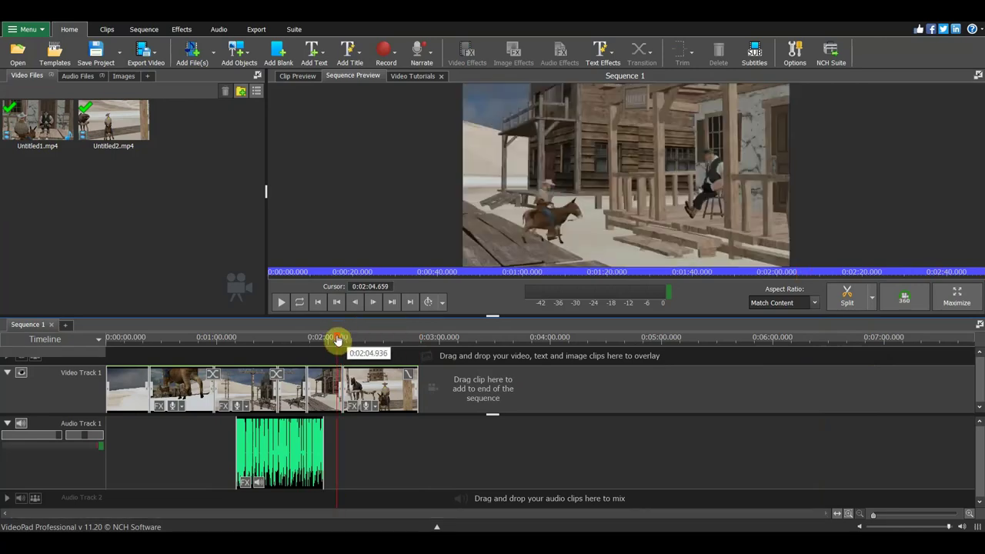
pyautogui.click(281, 302)
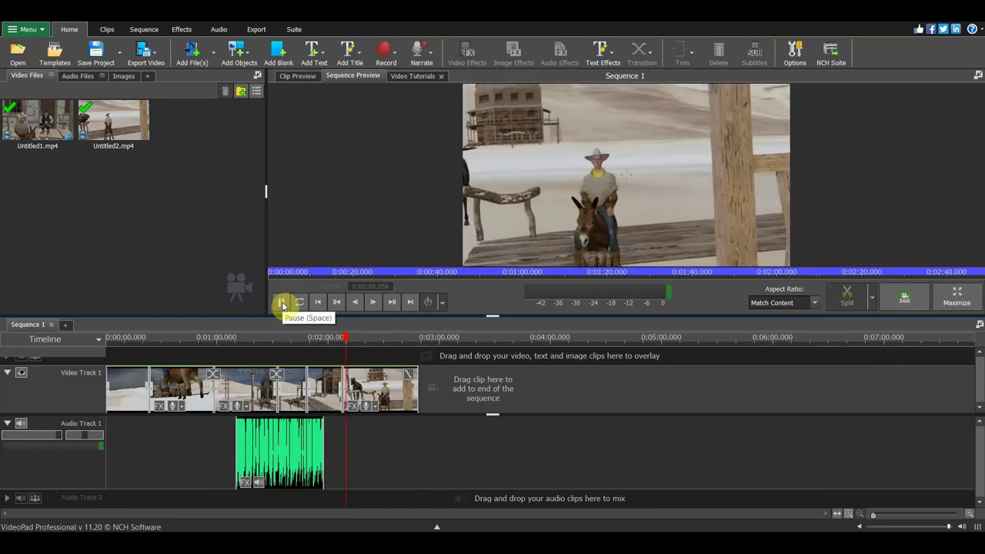
pyautogui.click(282, 304)
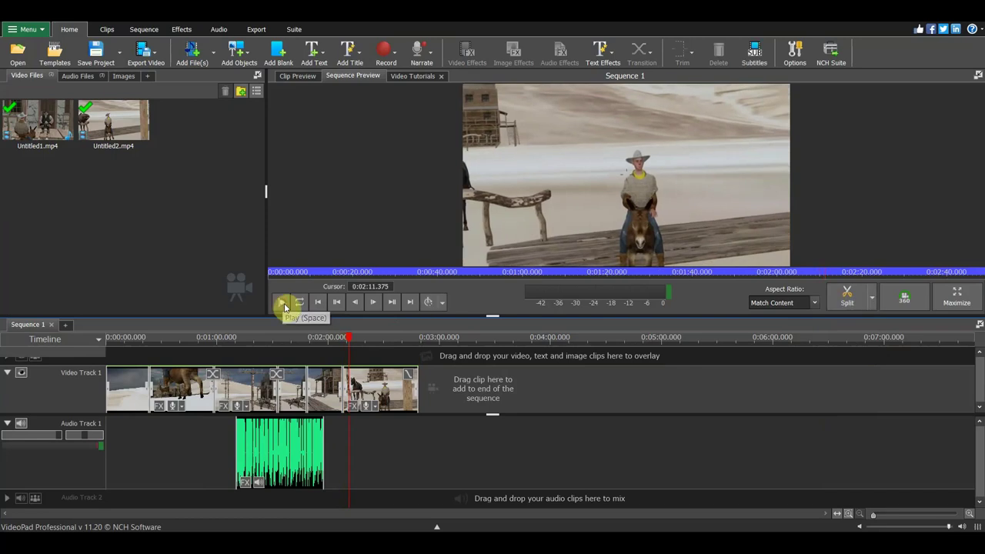
pyautogui.click(400, 399)
pyautogui.press('Delete')
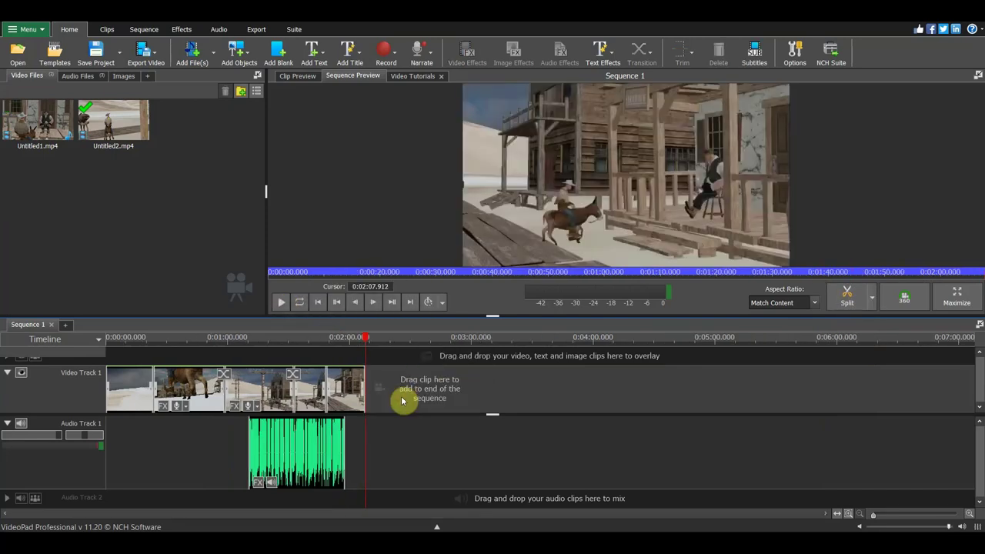
# Add Untitled1.mp4 at the sequence end, skim it through to 8:35, then undo the addition
pyautogui.moveTo(33, 126); pyautogui.dragTo(400, 365)
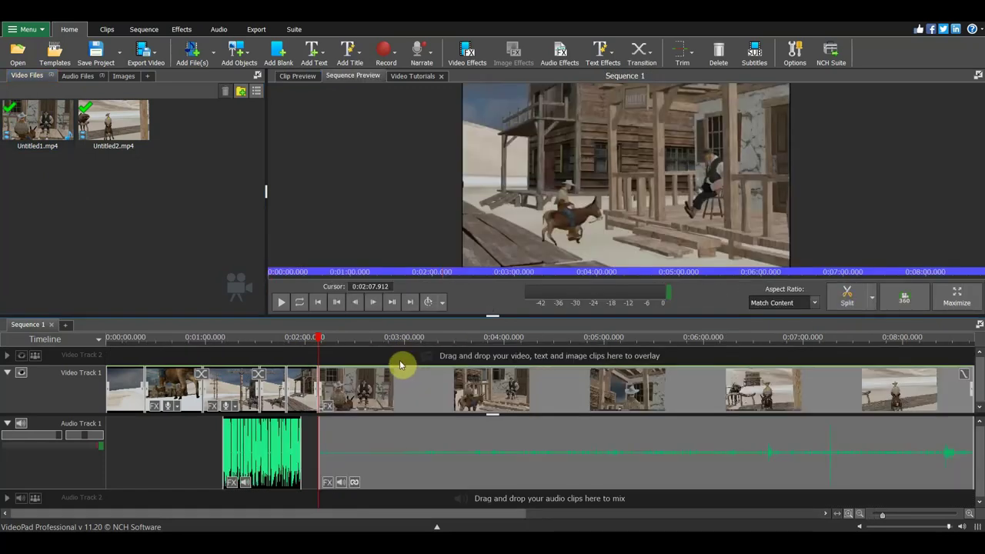
pyautogui.moveTo(331, 345)
pyautogui.mouseDown()
pyautogui.moveTo(345, 350)
pyautogui.moveTo(324, 353)
pyautogui.mouseUp()
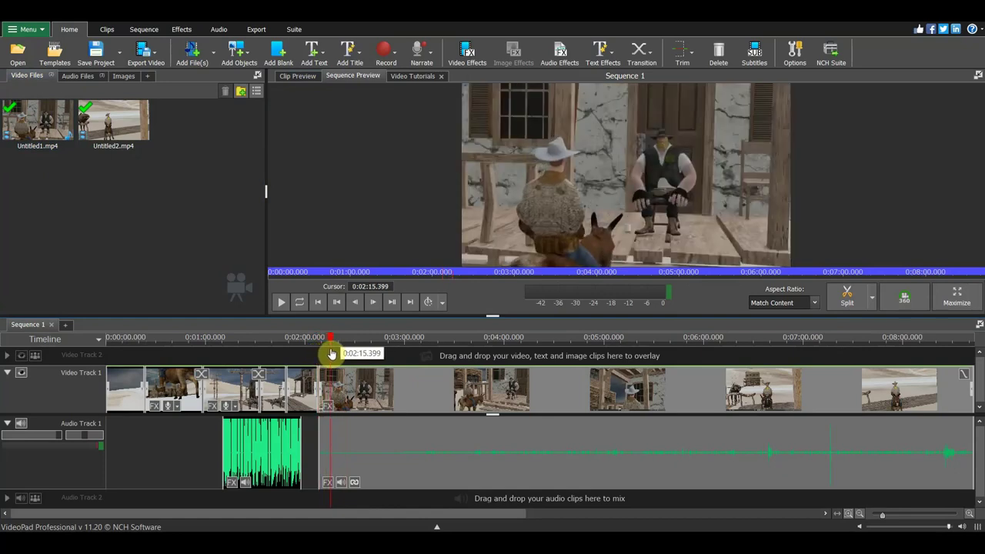
pyautogui.moveTo(329, 353); pyautogui.dragTo(362, 361)
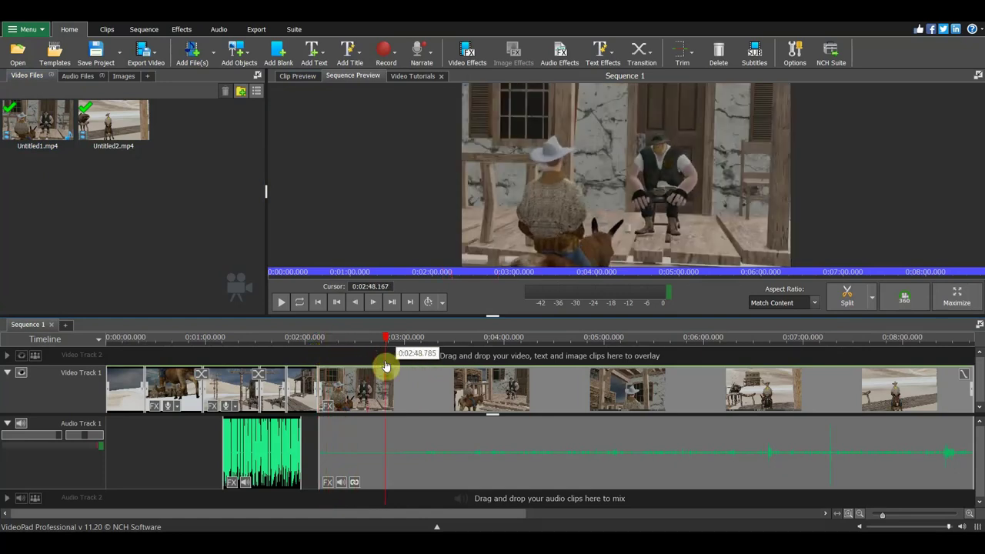
pyautogui.moveTo(385, 366)
pyautogui.mouseDown()
pyautogui.moveTo(528, 390)
pyautogui.moveTo(494, 393)
pyautogui.moveTo(482, 387)
pyautogui.moveTo(861, 418)
pyautogui.moveTo(790, 419)
pyautogui.mouseUp()
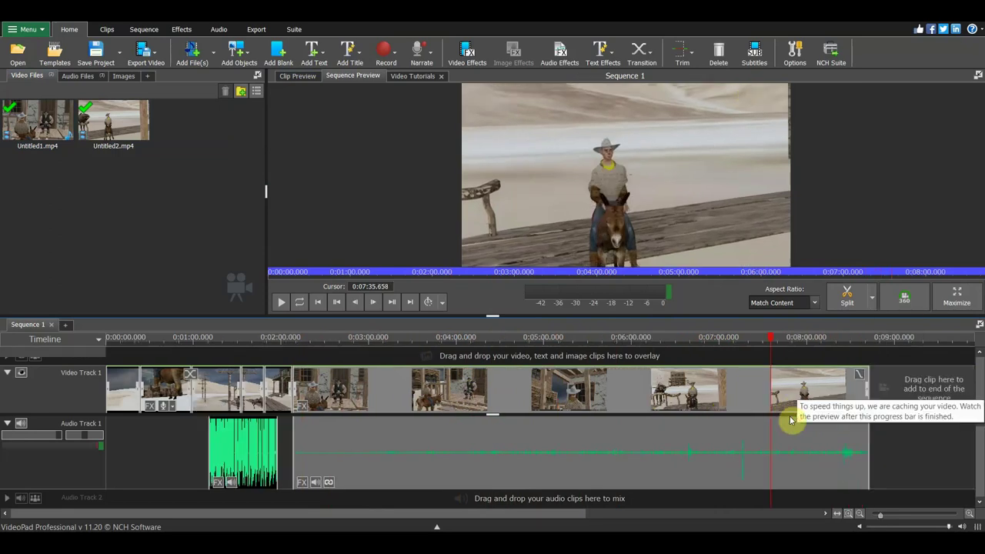
pyautogui.moveTo(702, 346); pyautogui.dragTo(737, 352)
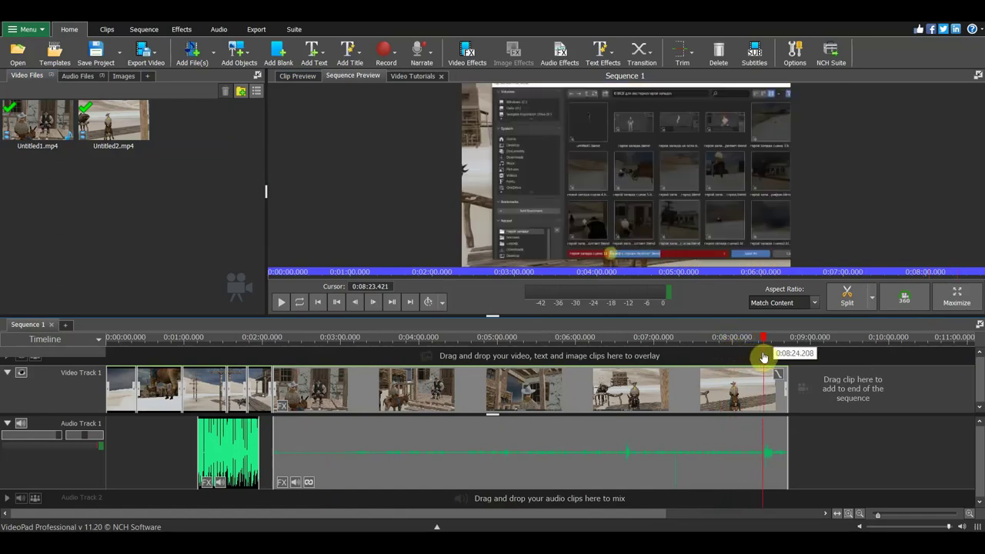
pyautogui.moveTo(772, 360)
pyautogui.mouseDown()
pyautogui.moveTo(780, 365)
pyautogui.moveTo(663, 348)
pyautogui.moveTo(708, 352)
pyautogui.moveTo(731, 378)
pyautogui.moveTo(743, 376)
pyautogui.mouseUp()
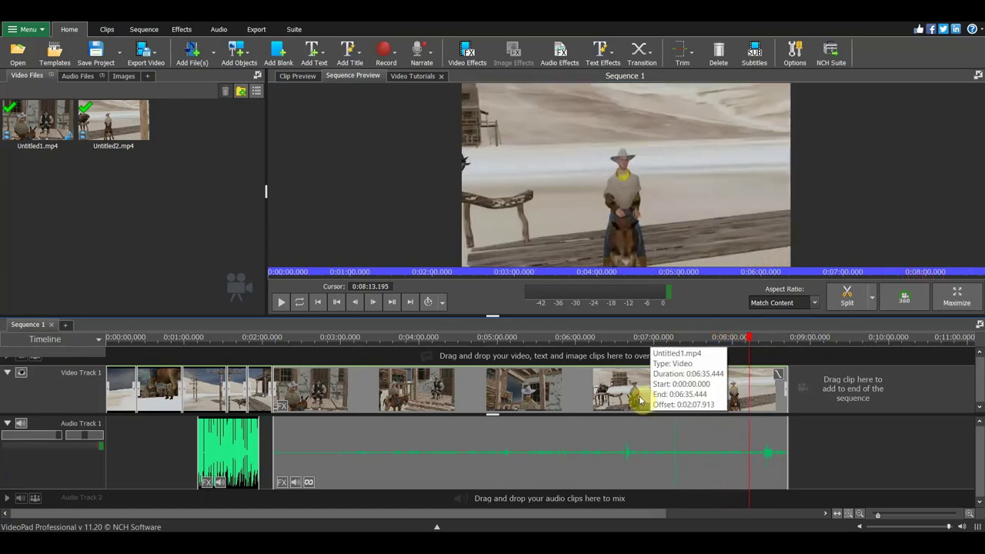
pyautogui.hotkey('ctrl', 'z')
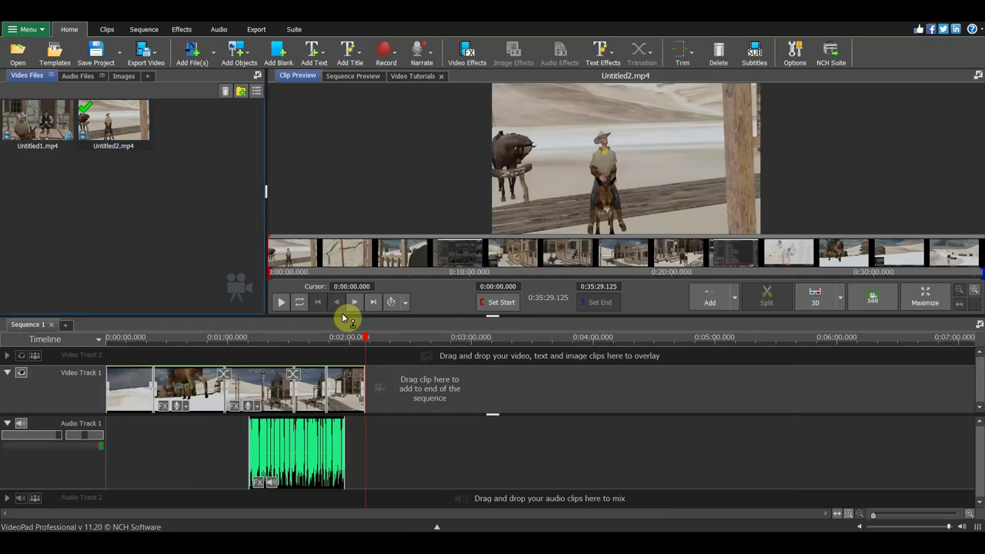
# Append Untitled2.mp4 to the end of Video Track 1 and scrub to the cut point near 6:18
pyautogui.moveTo(133, 135); pyautogui.dragTo(396, 378)
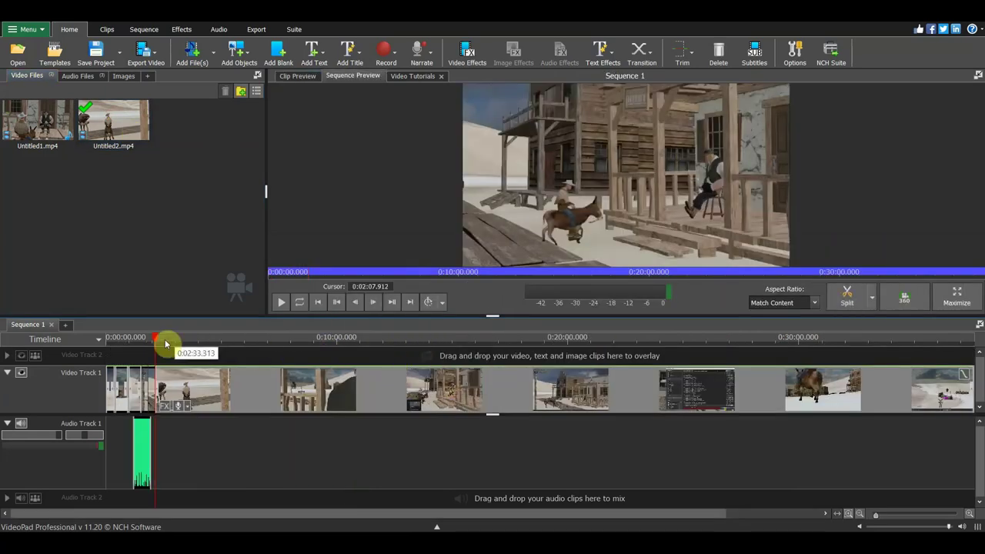
pyautogui.moveTo(154, 339)
pyautogui.mouseDown()
pyautogui.moveTo(797, 392)
pyautogui.moveTo(672, 387)
pyautogui.mouseUp()
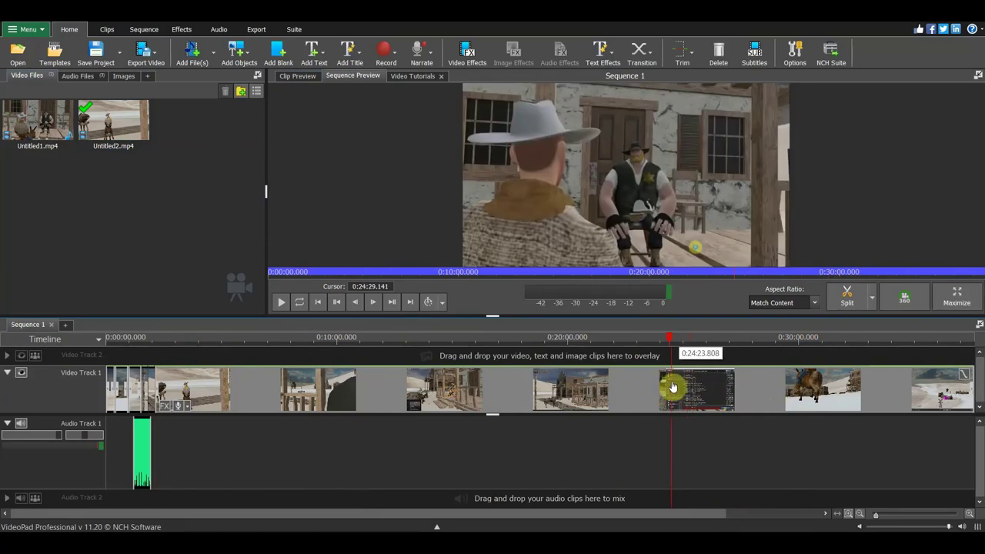
pyautogui.moveTo(671, 387)
pyautogui.mouseDown()
pyautogui.moveTo(575, 365)
pyautogui.moveTo(246, 359)
pyautogui.mouseUp()
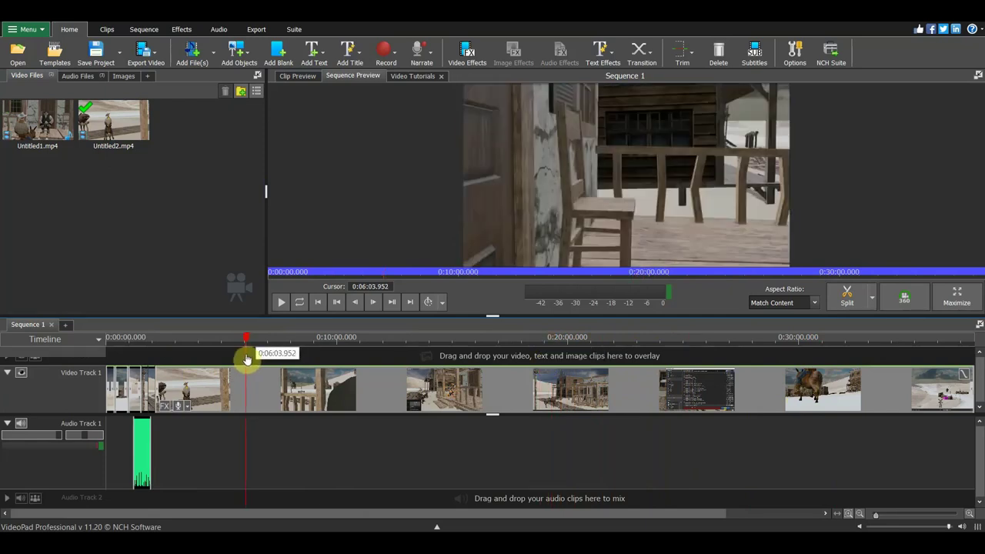
pyautogui.moveTo(247, 360); pyautogui.dragTo(256, 359)
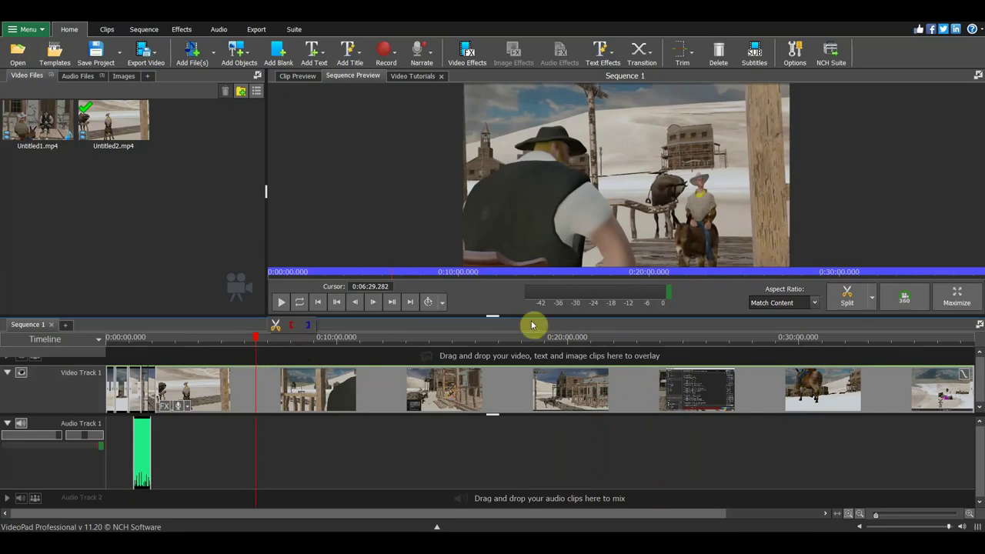
# Split the Untitled2 footage at about 6:29, delete the unwanted section, and review around 2:20–2:37
pyautogui.click(844, 300)
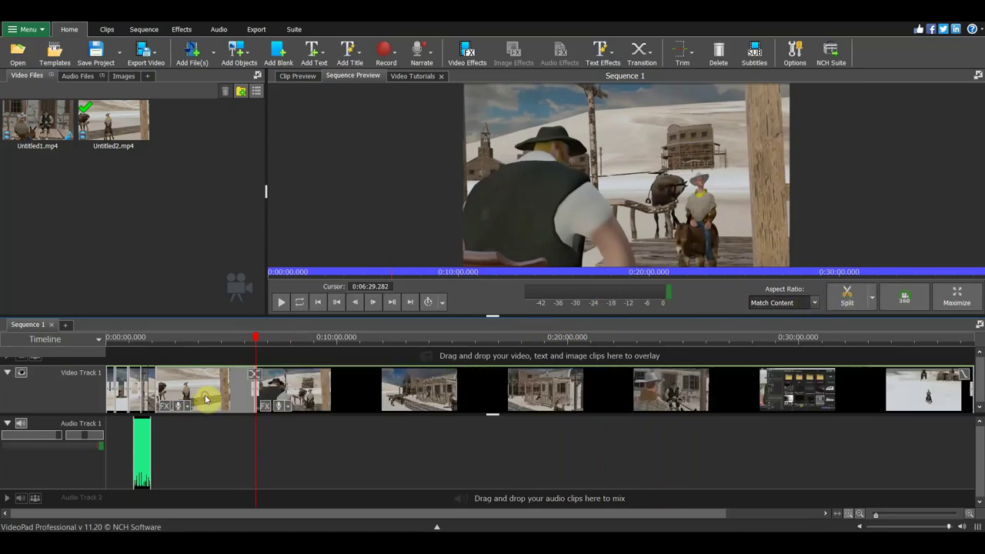
pyautogui.press('Delete')
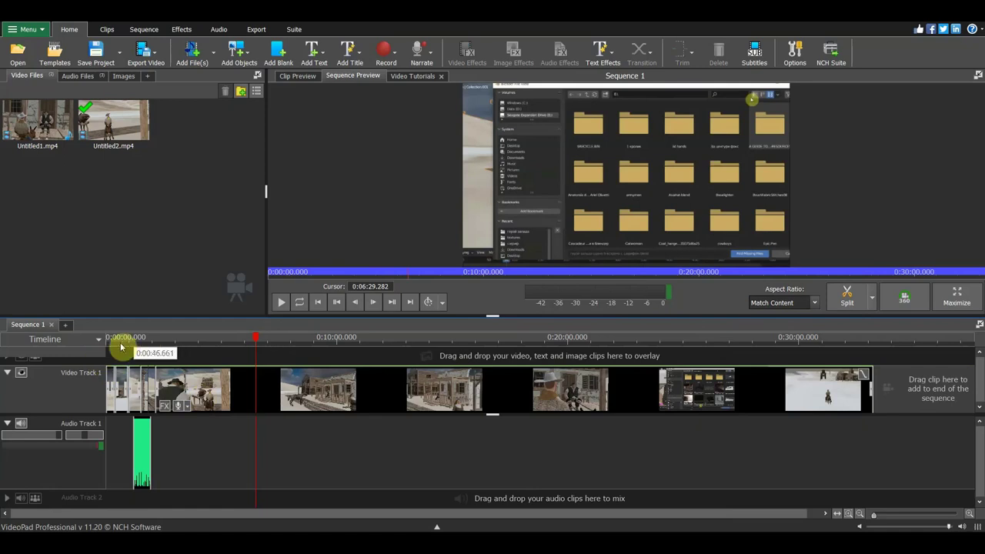
pyautogui.moveTo(137, 342); pyautogui.dragTo(158, 350)
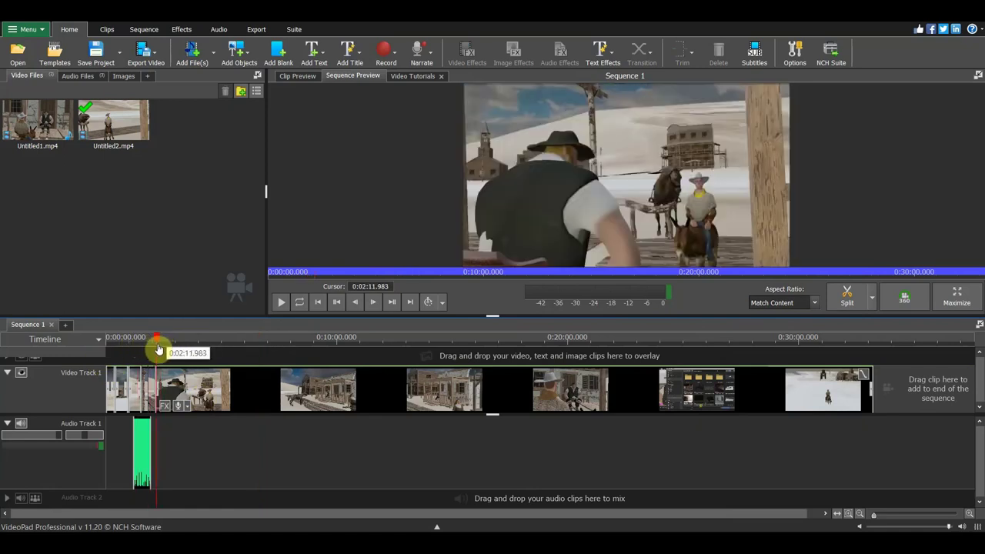
pyautogui.moveTo(159, 350)
pyautogui.mouseDown()
pyautogui.moveTo(184, 354)
pyautogui.moveTo(156, 354)
pyautogui.mouseUp()
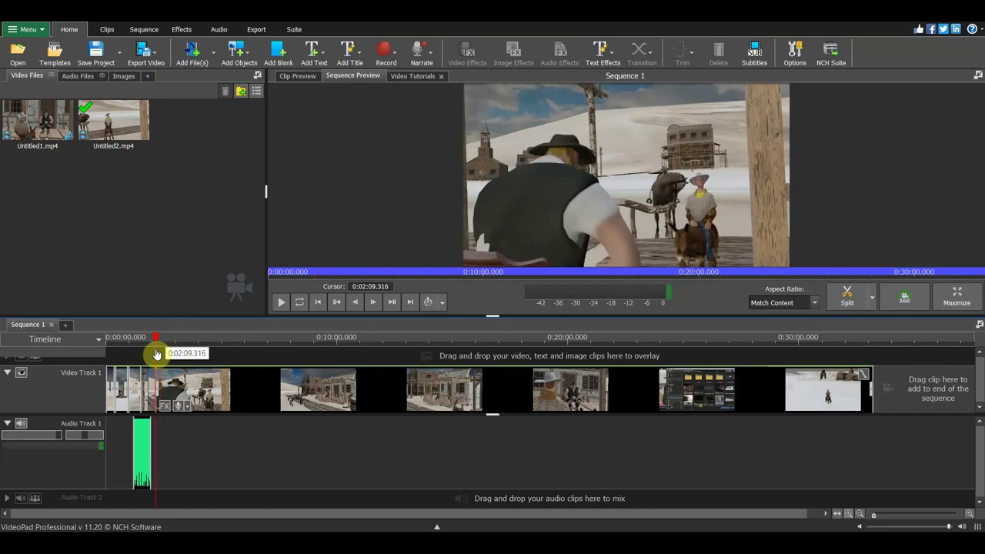
# Zoom into the timeline, split Video Track 1 at 2:09, and select the part after the cut
pyautogui.scroll(2, 150, 369)
pyautogui.scroll(2, 143, 393)
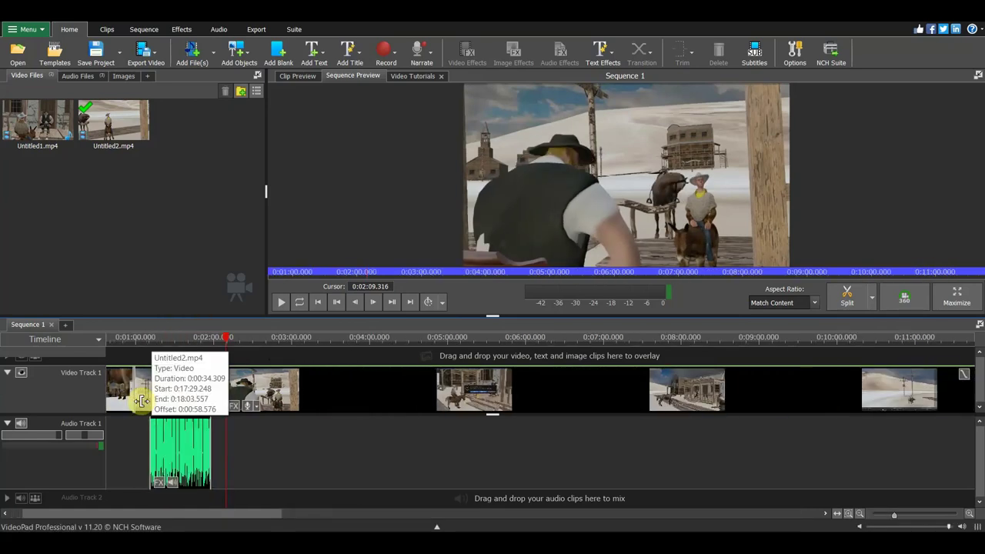
pyautogui.scroll(2, 176, 399)
pyautogui.scroll(2, 210, 394)
pyautogui.scroll(2, 231, 392)
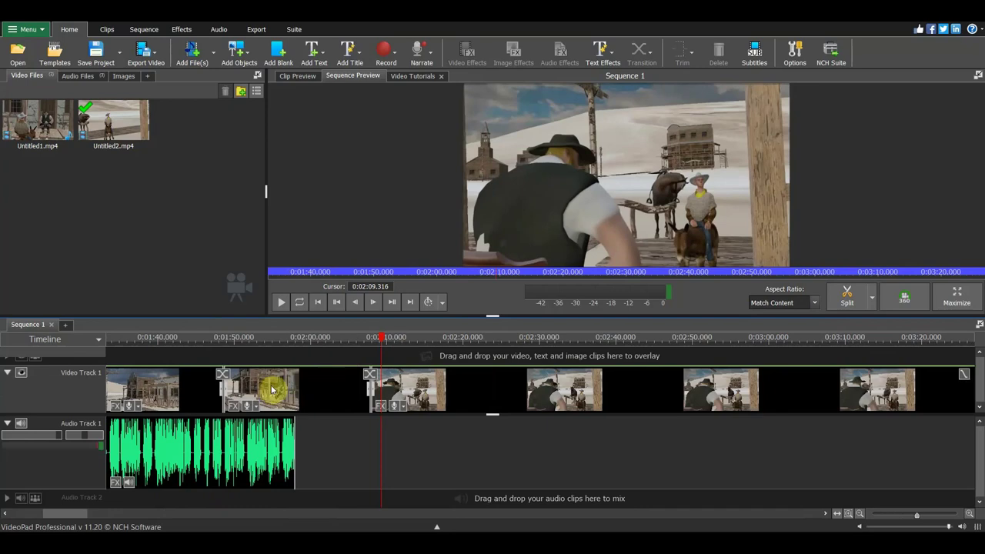
pyautogui.click(846, 302)
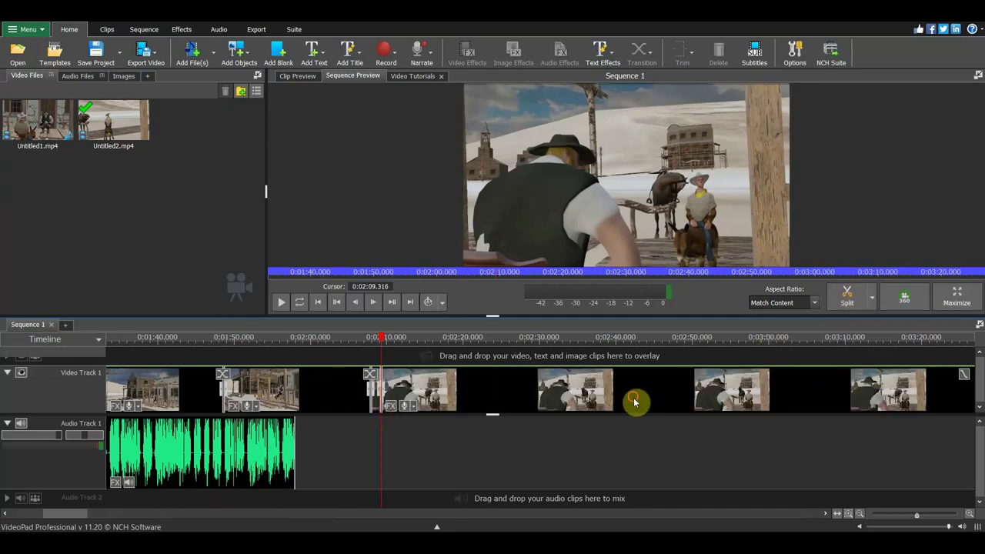
pyautogui.click(635, 398)
# Skim the footage from about 2:24 to 3:28 to locate the next cut
pyautogui.moveTo(385, 343); pyautogui.dragTo(707, 360)
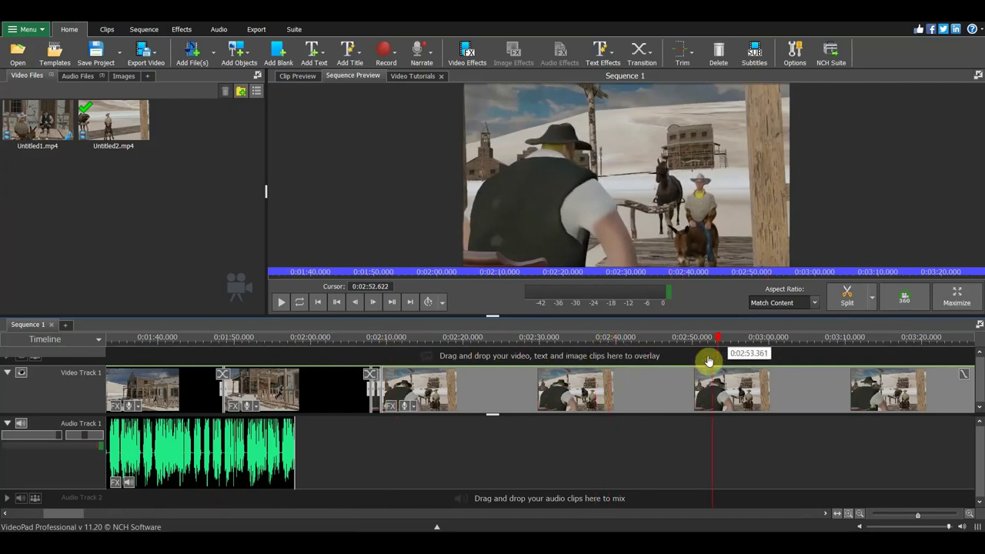
pyautogui.moveTo(708, 361); pyautogui.dragTo(846, 364)
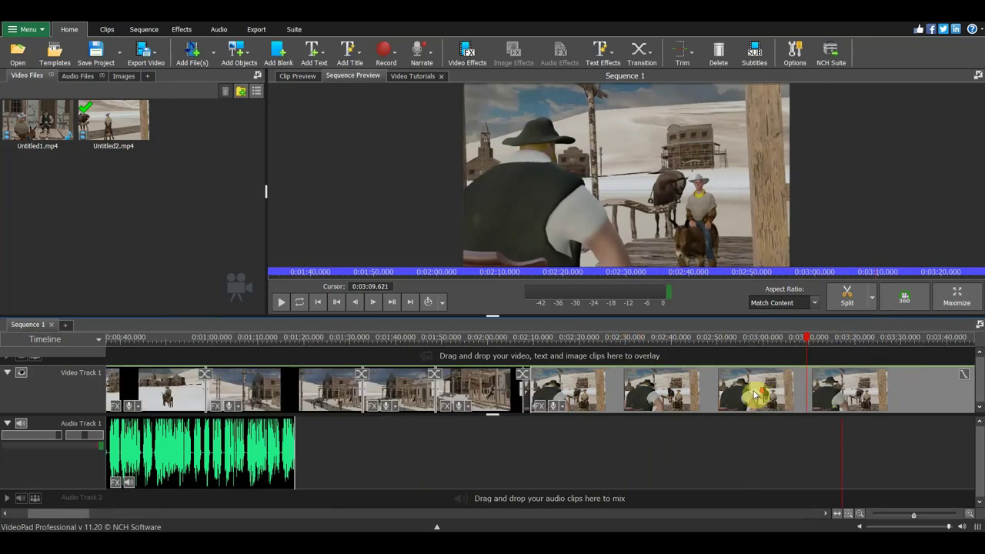
pyautogui.scroll(-5, 754, 394)
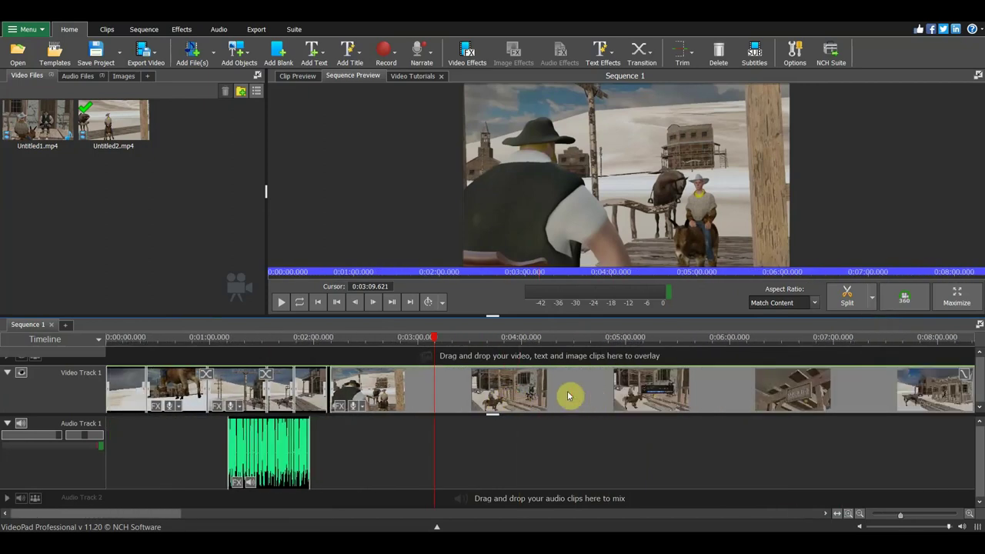
pyautogui.click(452, 341)
pyautogui.moveTo(453, 341)
pyautogui.mouseDown()
pyautogui.moveTo(486, 349)
pyautogui.moveTo(478, 352)
pyautogui.mouseUp()
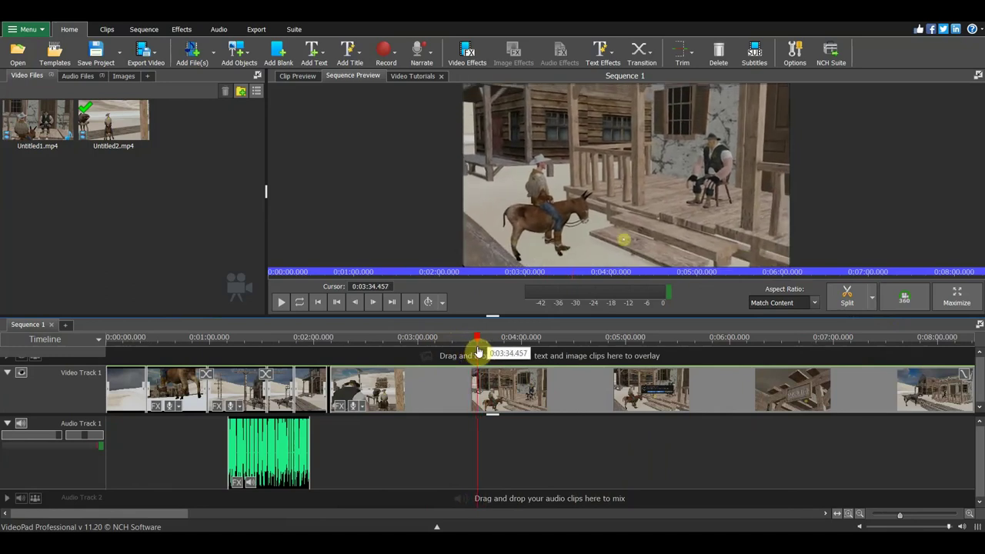
# Split the footage at about 3:36
pyautogui.moveTo(485, 352); pyautogui.dragTo(480, 351)
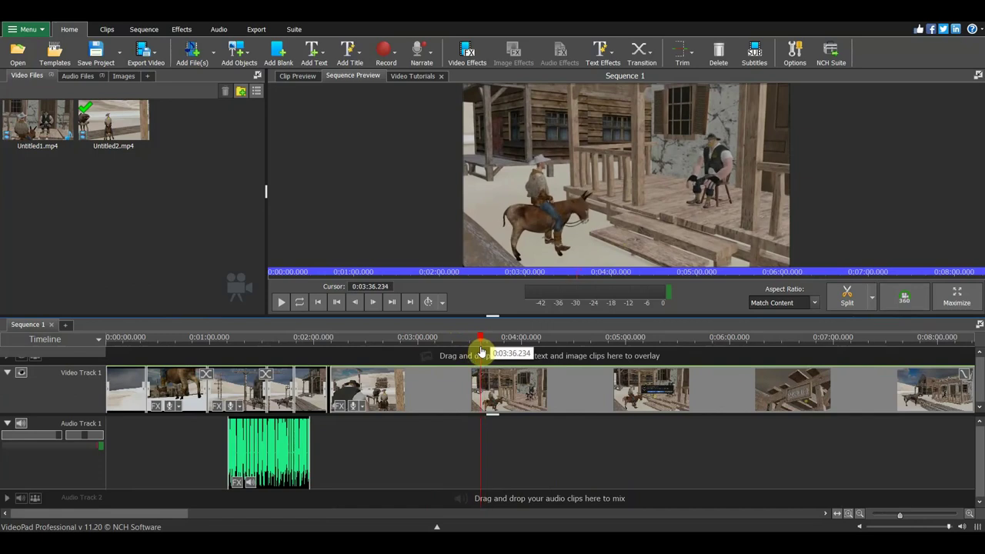
pyautogui.click(850, 302)
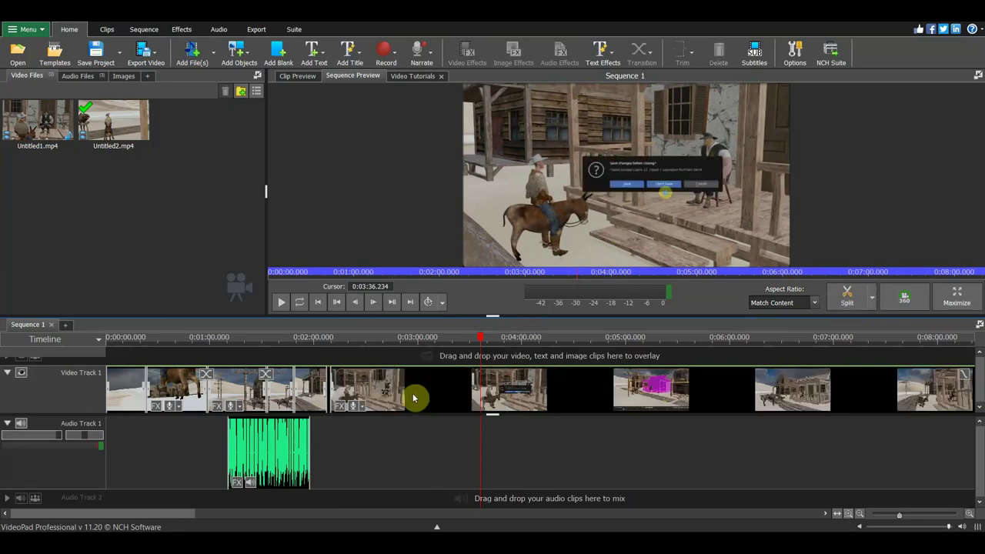
pyautogui.scroll(3, 315, 410)
# Zoom in and line the playhead up with the clip start at 0:02:09.306
pyautogui.scroll(4, 315, 410)
pyautogui.scroll(4, 330, 405)
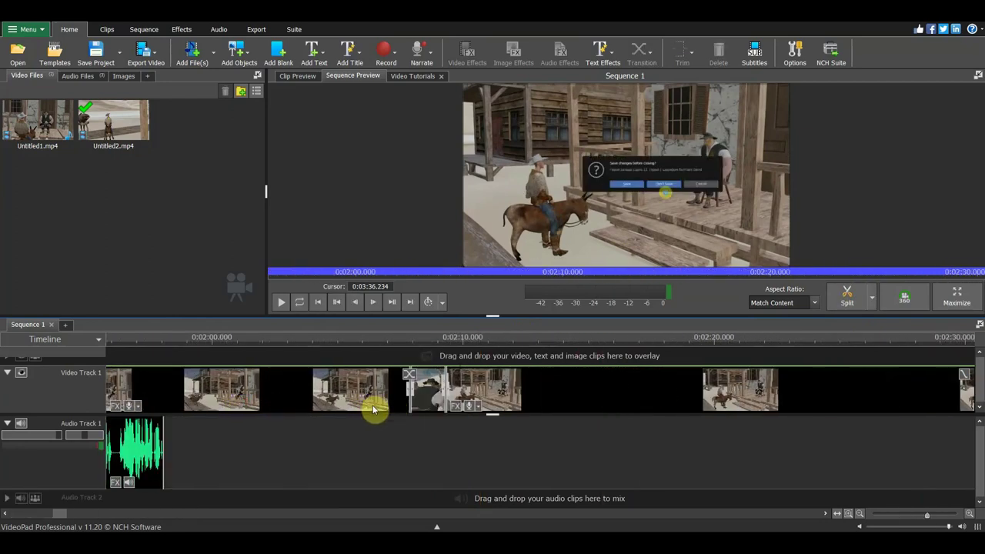
pyautogui.scroll(4, 373, 404)
pyautogui.scroll(4, 406, 398)
pyautogui.scroll(1, 461, 410)
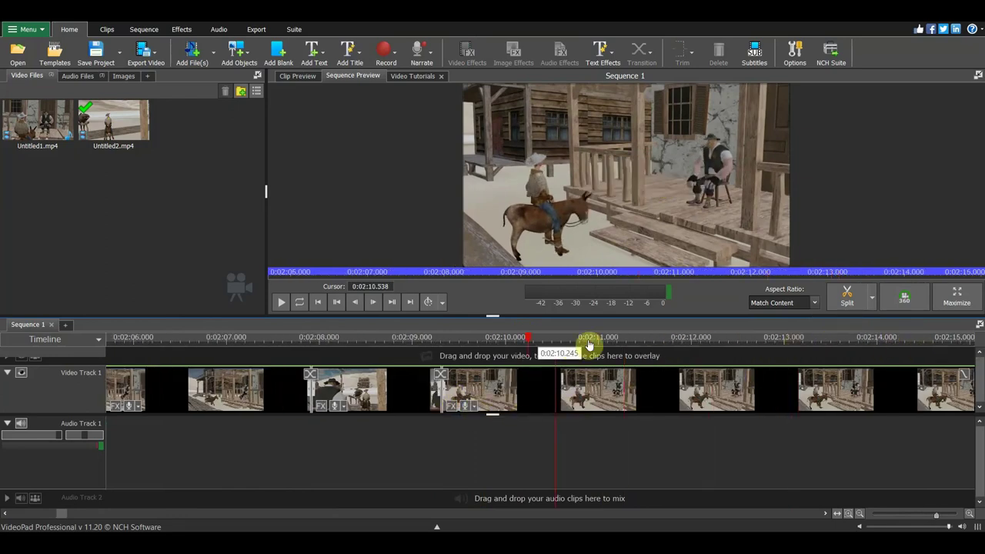
pyautogui.moveTo(427, 342); pyautogui.dragTo(396, 343)
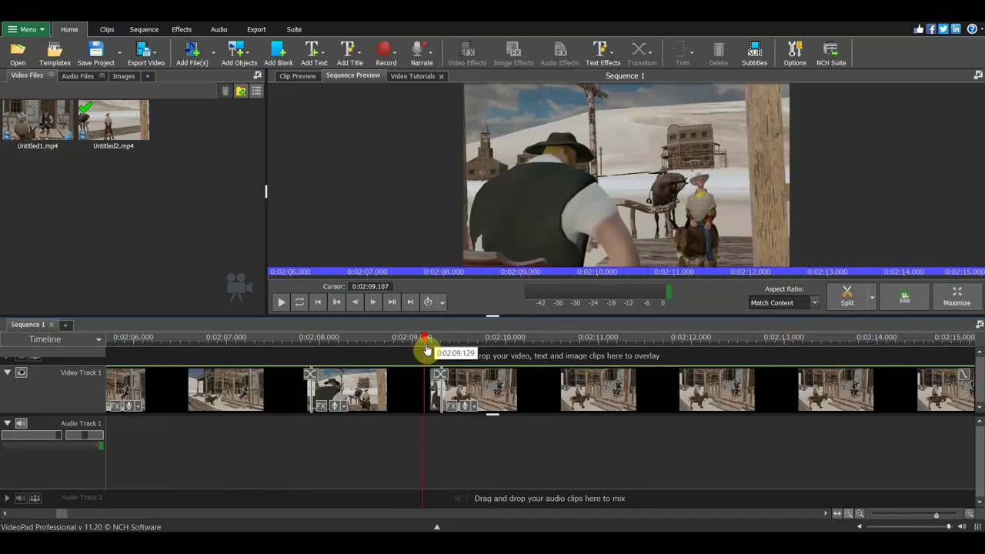
pyautogui.moveTo(397, 348); pyautogui.dragTo(439, 356)
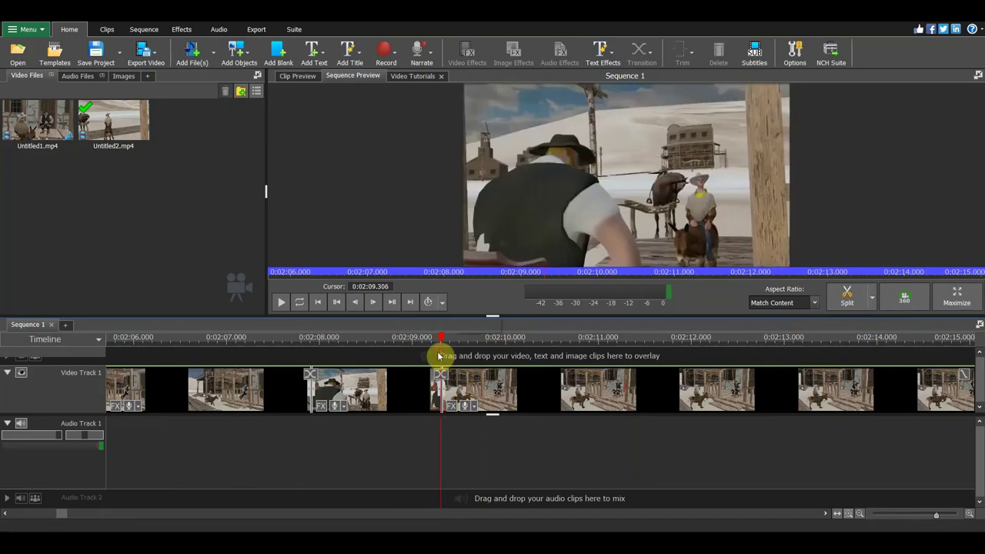
# Zoom to millisecond scale and set the playhead to the clip start at 0:02:09.315
pyautogui.scroll(2, 439, 395)
pyautogui.scroll(2, 443, 400)
pyautogui.scroll(2, 442, 400)
pyautogui.scroll(2, 442, 400)
pyautogui.scroll(2, 462, 401)
pyautogui.scroll(2, 464, 401)
pyautogui.scroll(2, 450, 401)
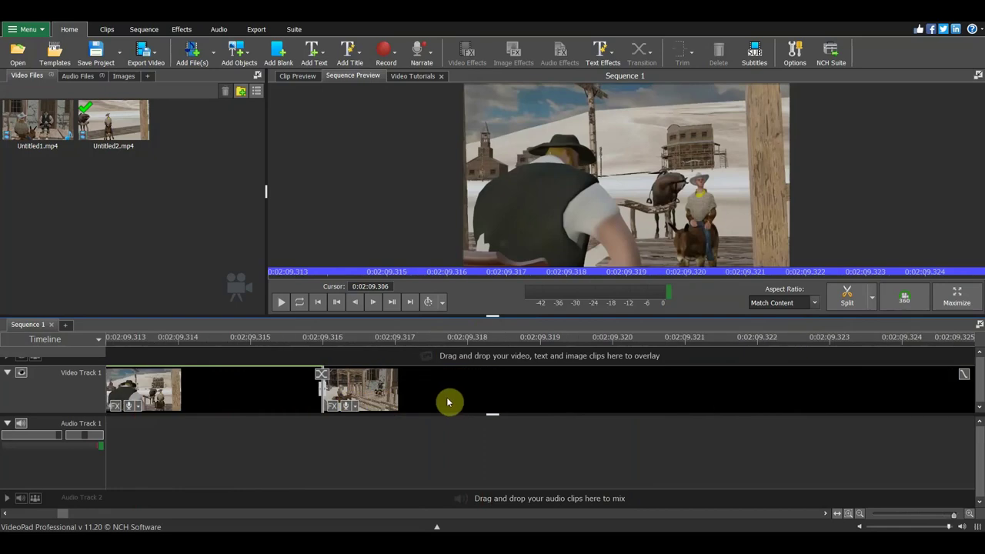
pyautogui.scroll(-2, 325, 410)
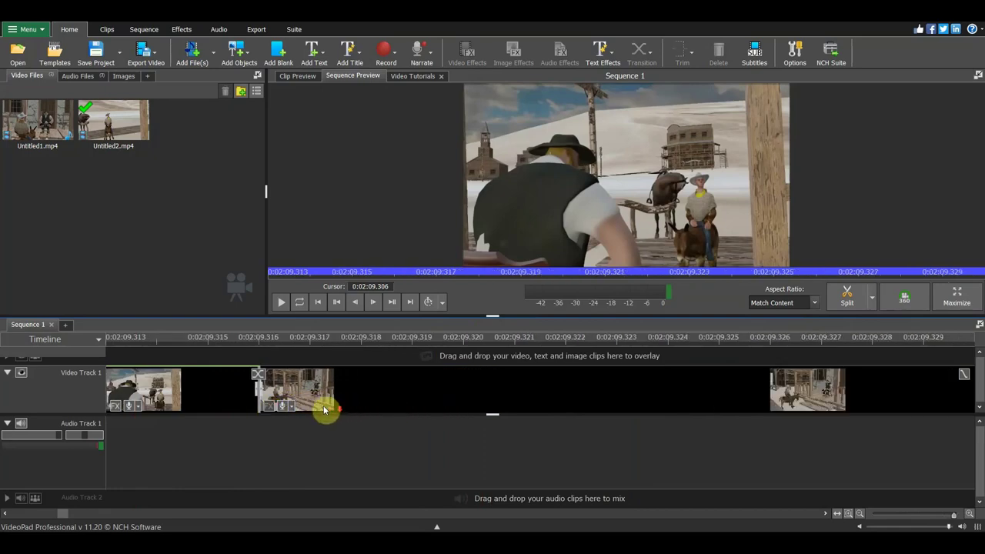
pyautogui.click(239, 336)
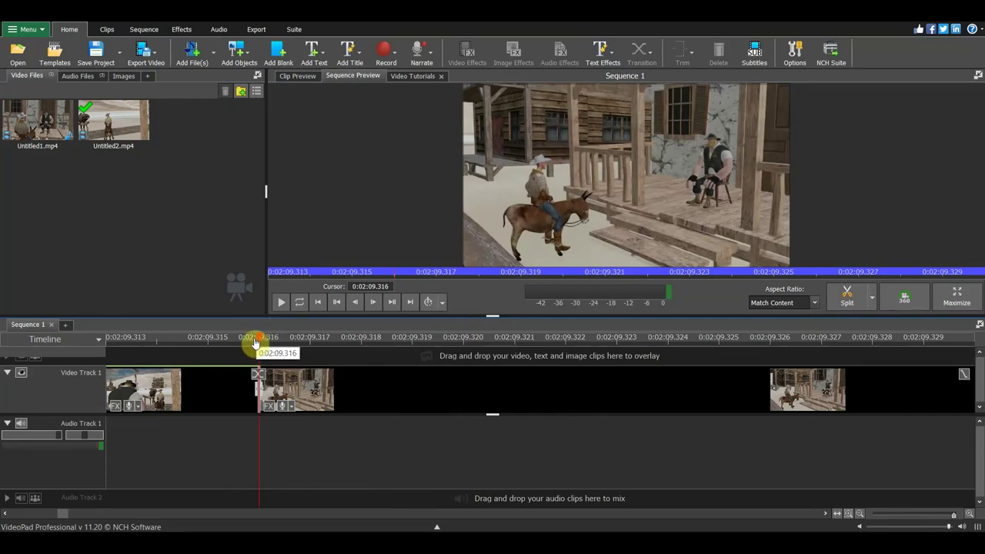
pyautogui.scroll(-2, 245, 350)
pyautogui.moveTo(203, 342); pyautogui.dragTo(179, 341)
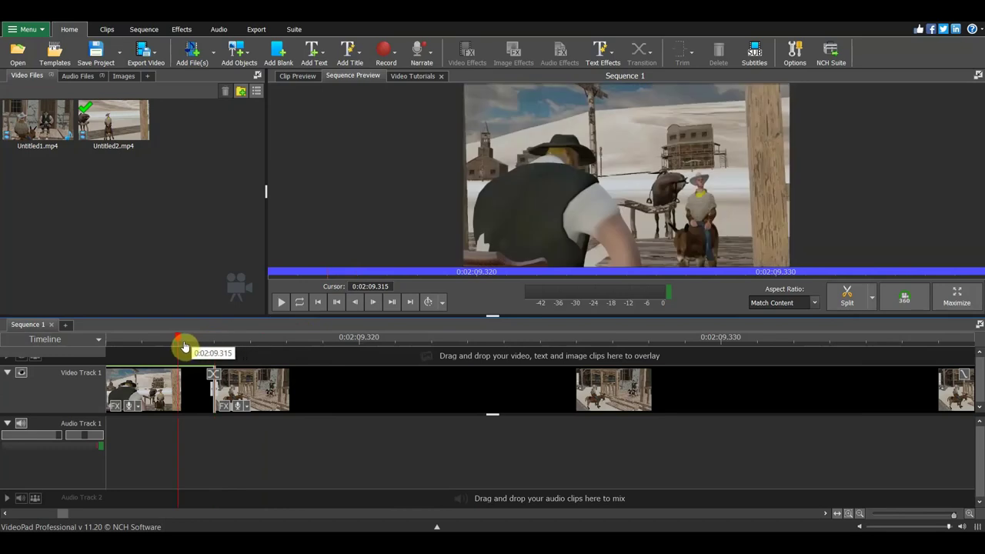
# Delete the tiny leftover clip at 0:02:09.3 and zoom back out
pyautogui.scroll(-3, 165, 360)
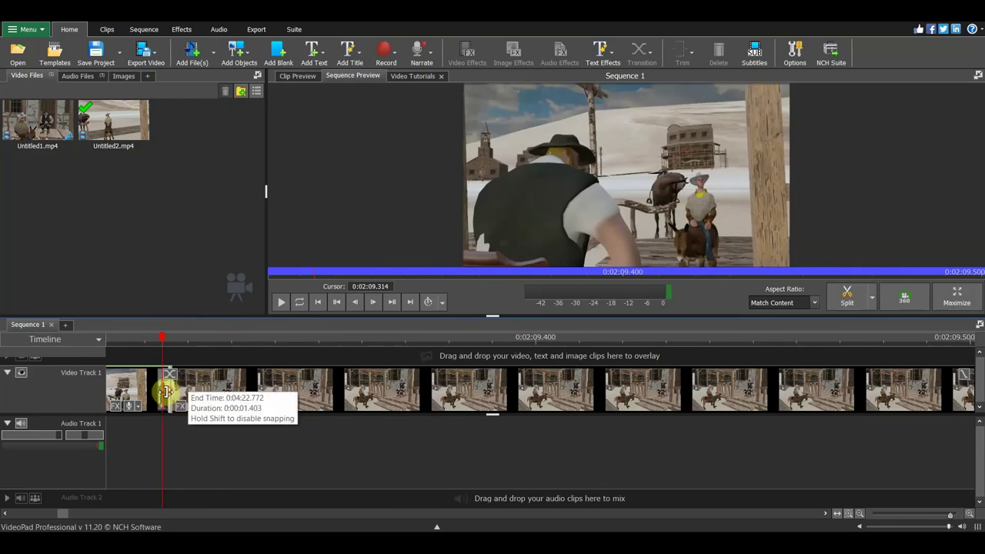
pyautogui.click(167, 393)
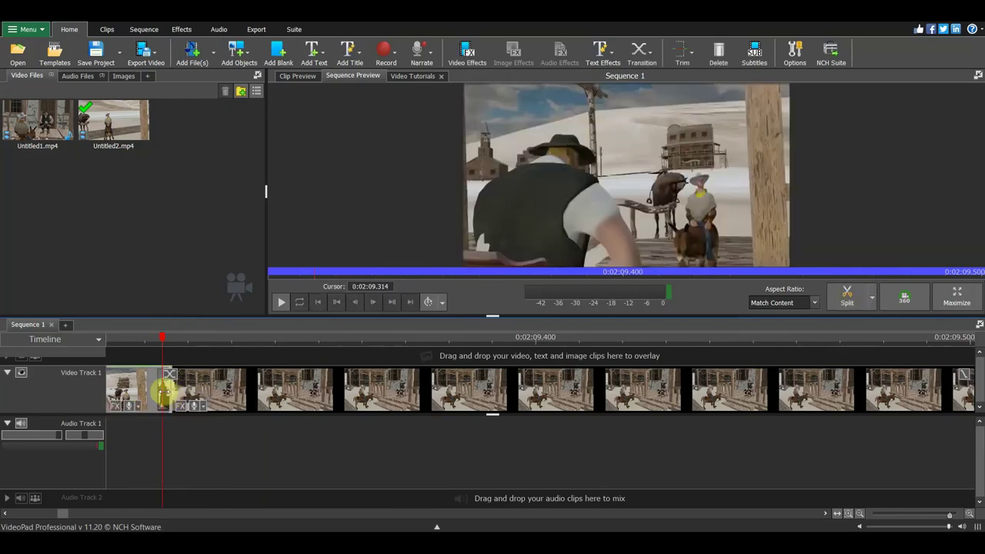
pyautogui.press('Delete')
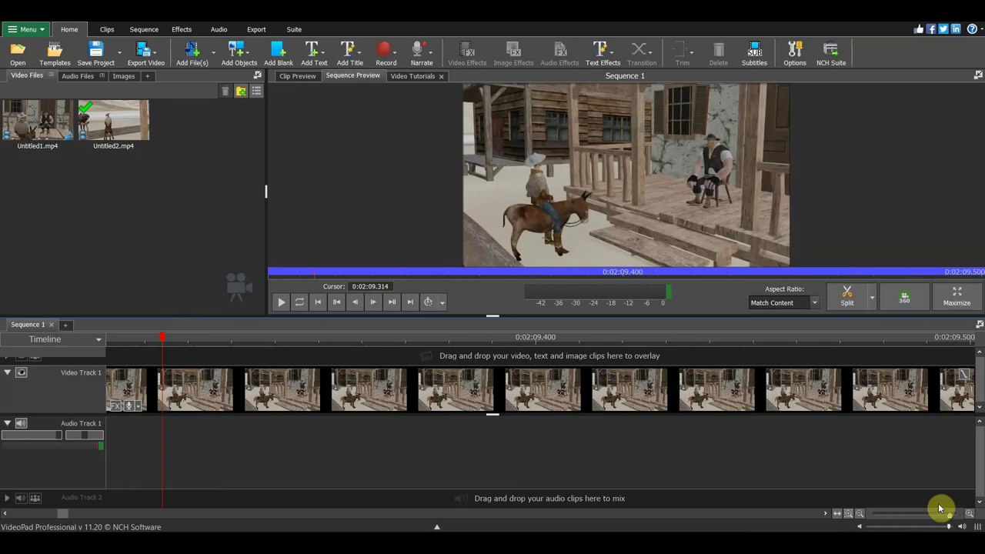
pyautogui.moveTo(951, 515); pyautogui.dragTo(889, 515)
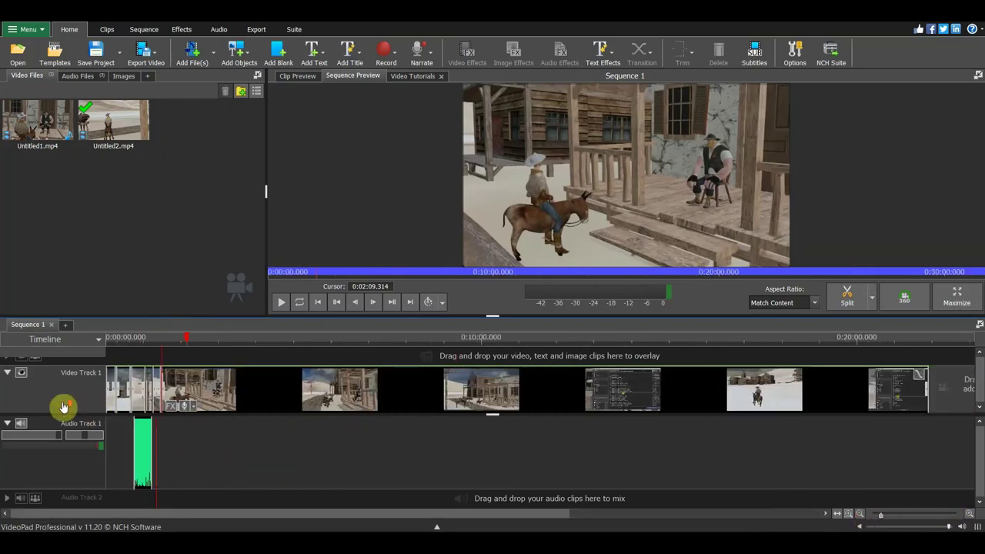
pyautogui.scroll(1, 269, 370)
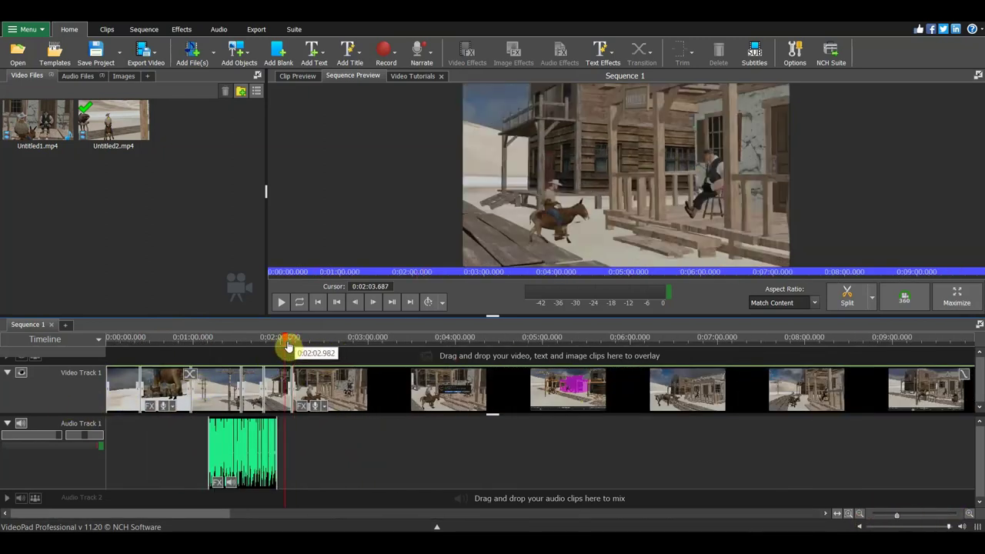
# Split the Video Track 1 footage at 0:02:10.734
pyautogui.click(296, 343)
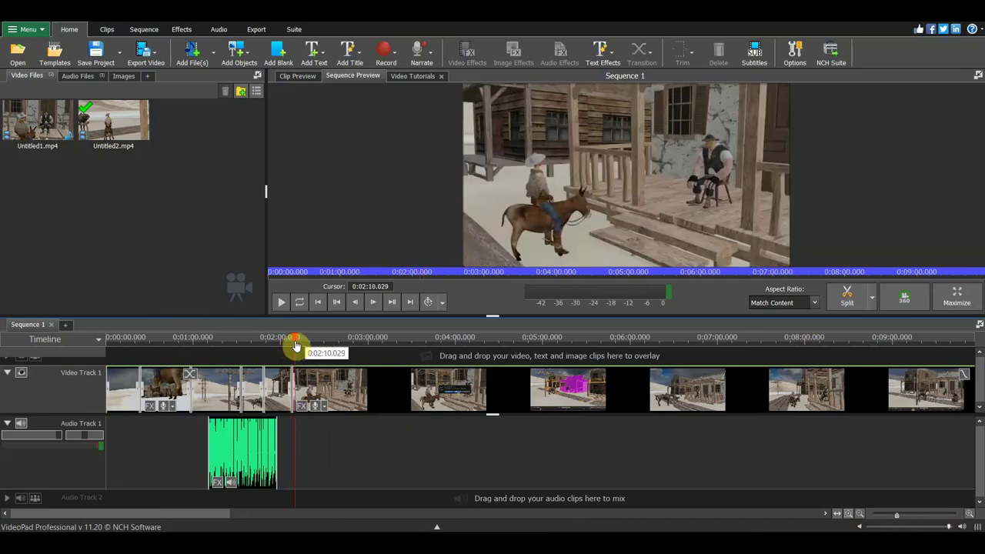
pyautogui.moveTo(298, 345); pyautogui.dragTo(299, 346)
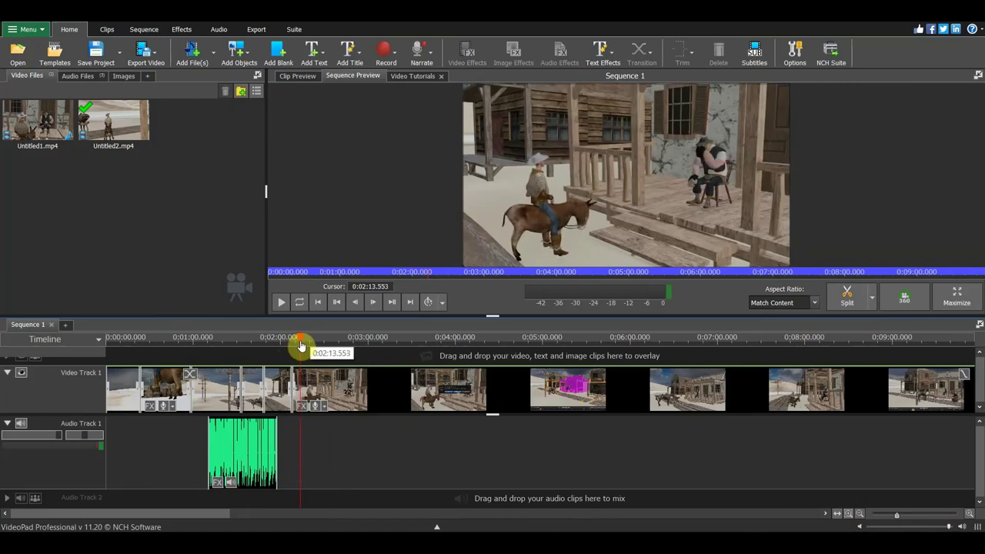
pyautogui.moveTo(300, 347); pyautogui.dragTo(296, 345)
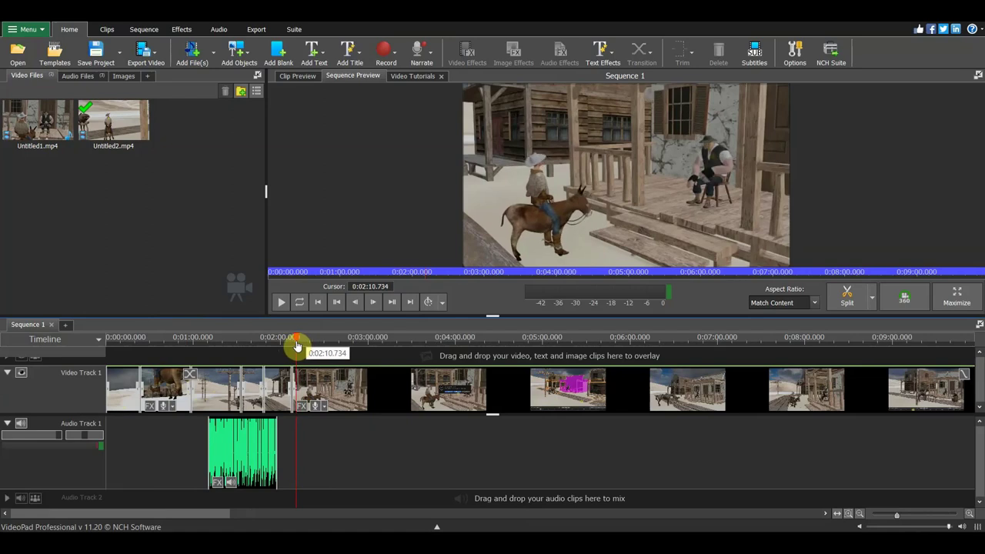
pyautogui.click(868, 300)
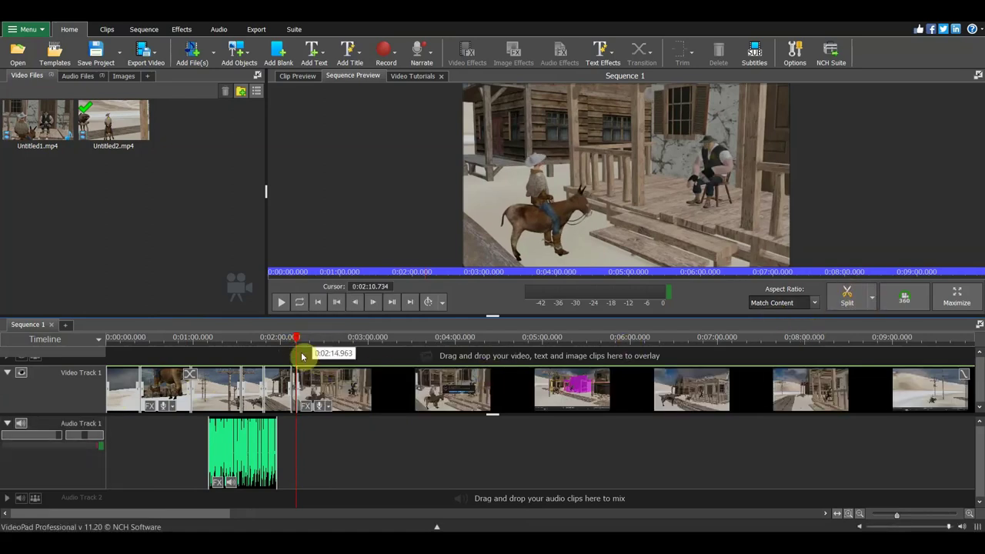
# Split again near 0:03:59.973, then return the playhead to about 0:02:13
pyautogui.moveTo(296, 342)
pyautogui.mouseDown()
pyautogui.moveTo(552, 379)
pyautogui.moveTo(456, 363)
pyautogui.mouseUp()
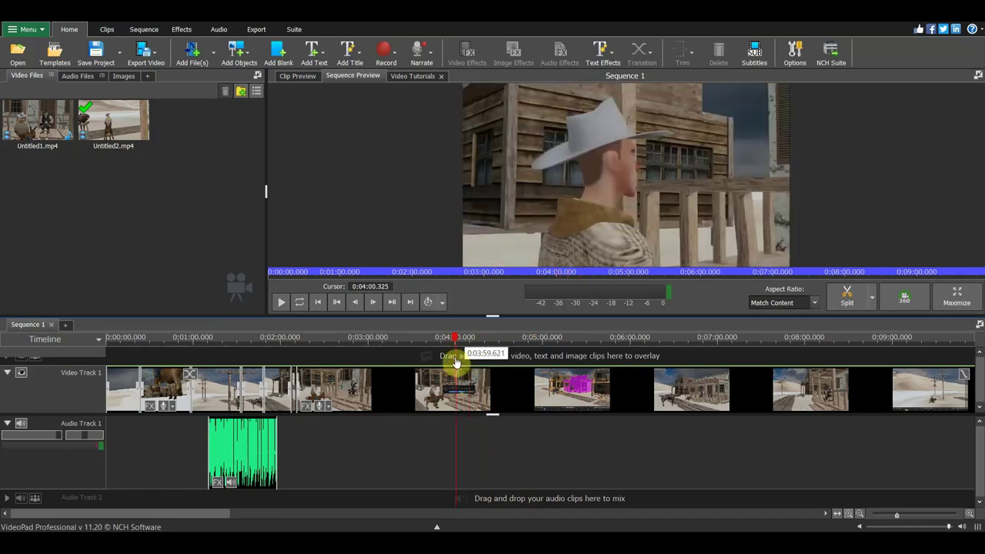
pyautogui.moveTo(456, 362)
pyautogui.mouseDown()
pyautogui.moveTo(466, 361)
pyautogui.moveTo(456, 361)
pyautogui.mouseUp()
pyautogui.click(847, 305)
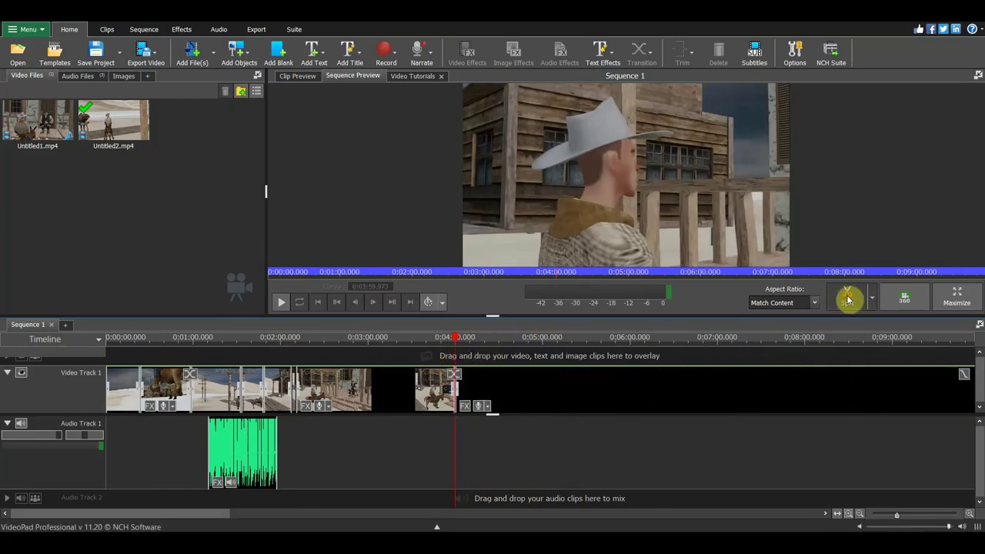
pyautogui.click(400, 390)
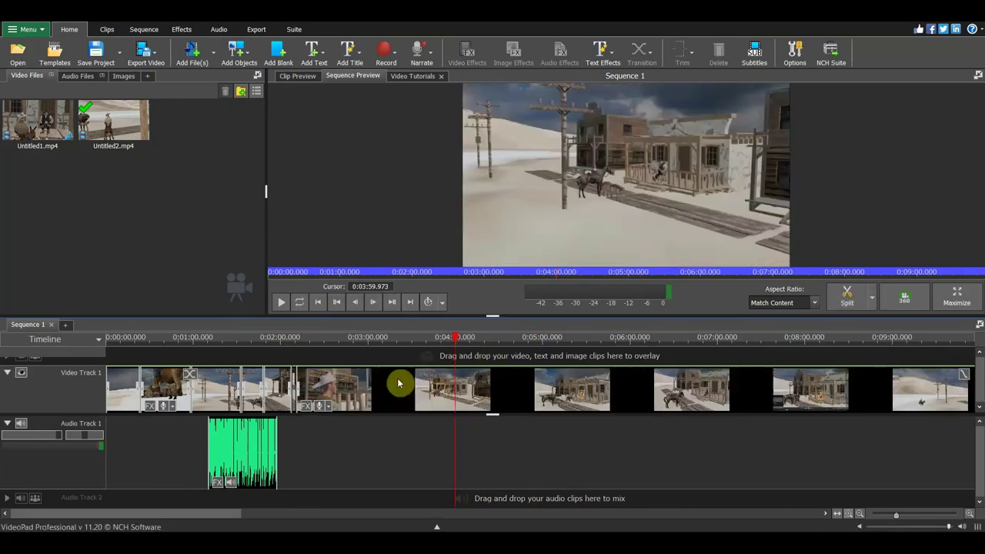
pyautogui.moveTo(462, 337); pyautogui.dragTo(305, 341)
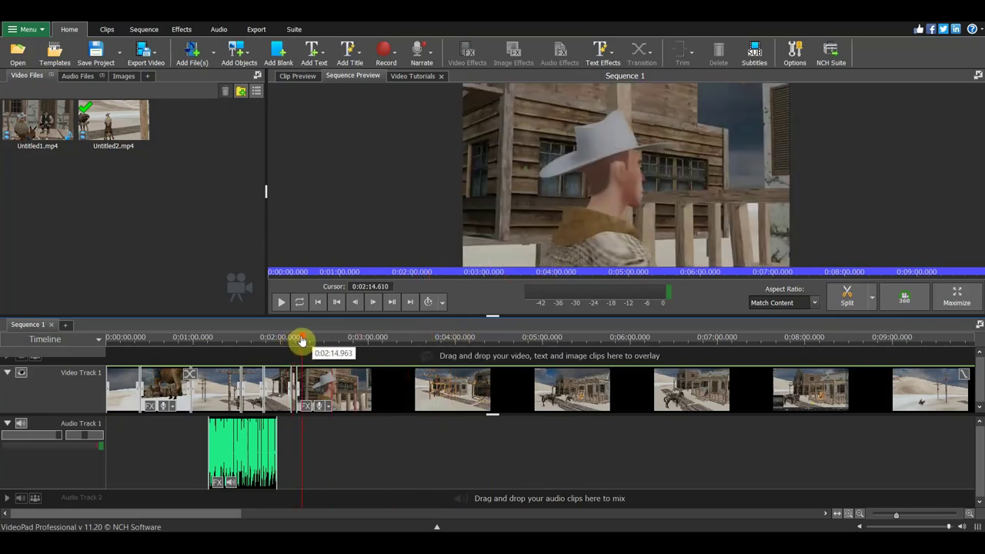
# Zoom in, select the clip after the 0:02:10 cut, and scrub to about 0:02:10.265
pyautogui.scroll(2, 260, 363)
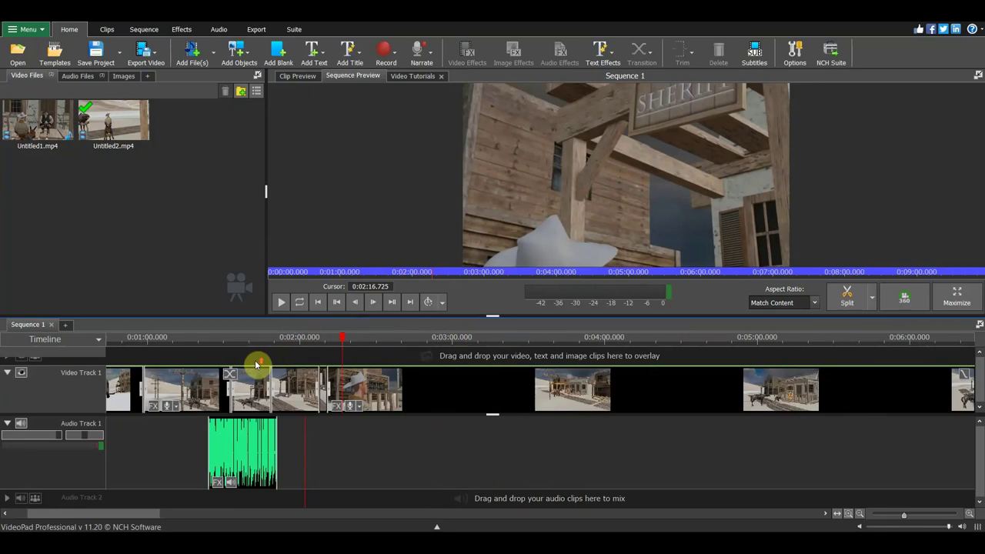
pyautogui.scroll(2, 286, 356)
pyautogui.scroll(2, 351, 356)
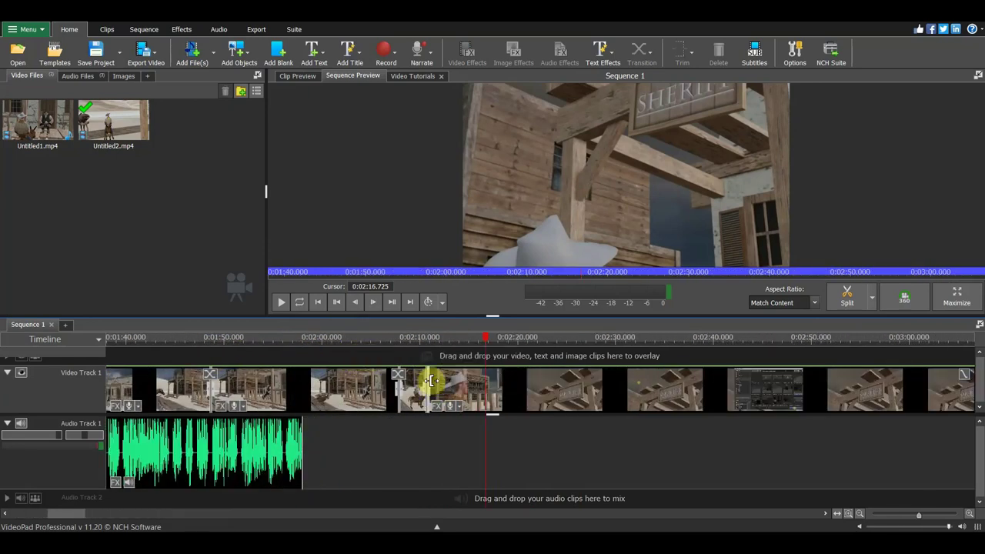
pyautogui.click(433, 380)
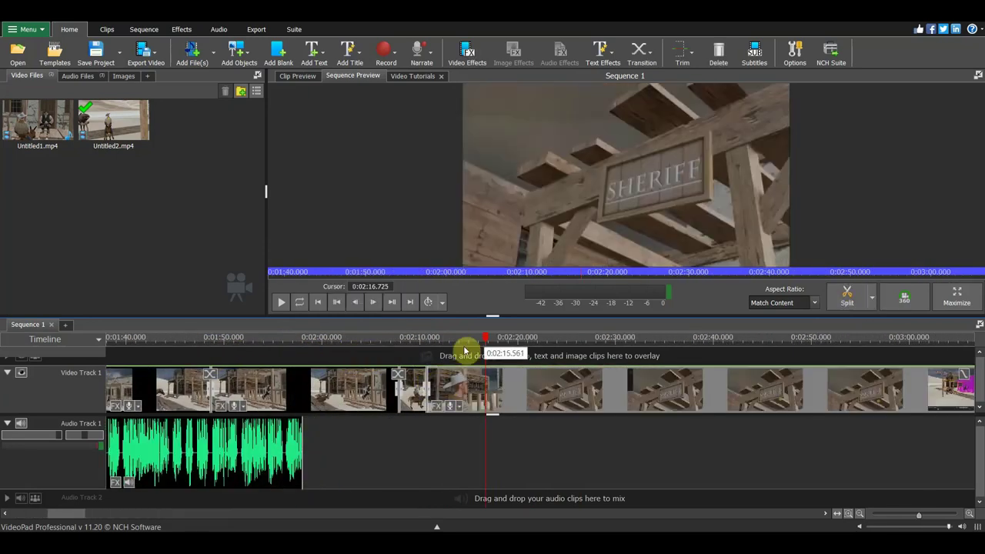
pyautogui.moveTo(466, 341); pyautogui.dragTo(423, 337)
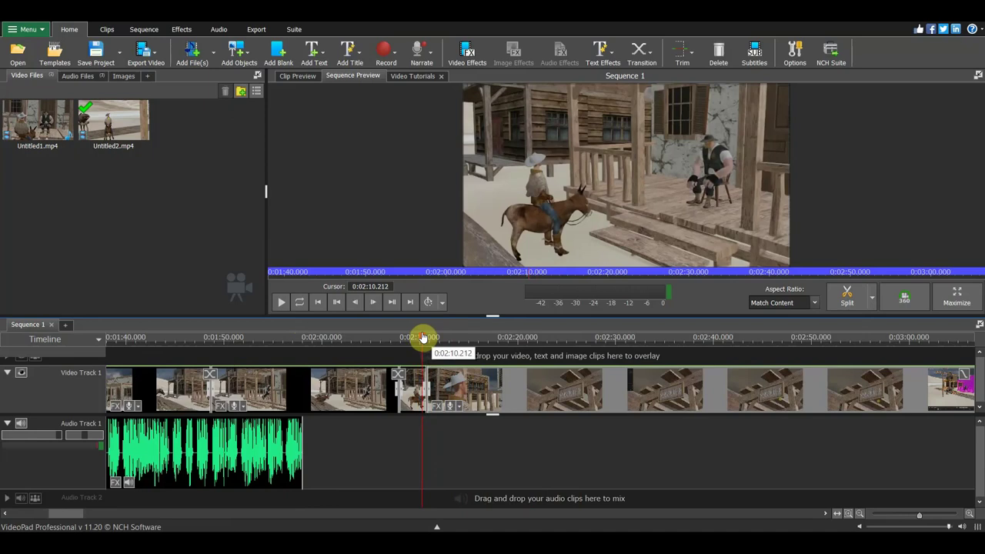
pyautogui.moveTo(423, 336)
pyautogui.mouseDown()
pyautogui.moveTo(393, 330)
pyautogui.moveTo(407, 327)
pyautogui.mouseUp()
pyautogui.scroll(3, 420, 389)
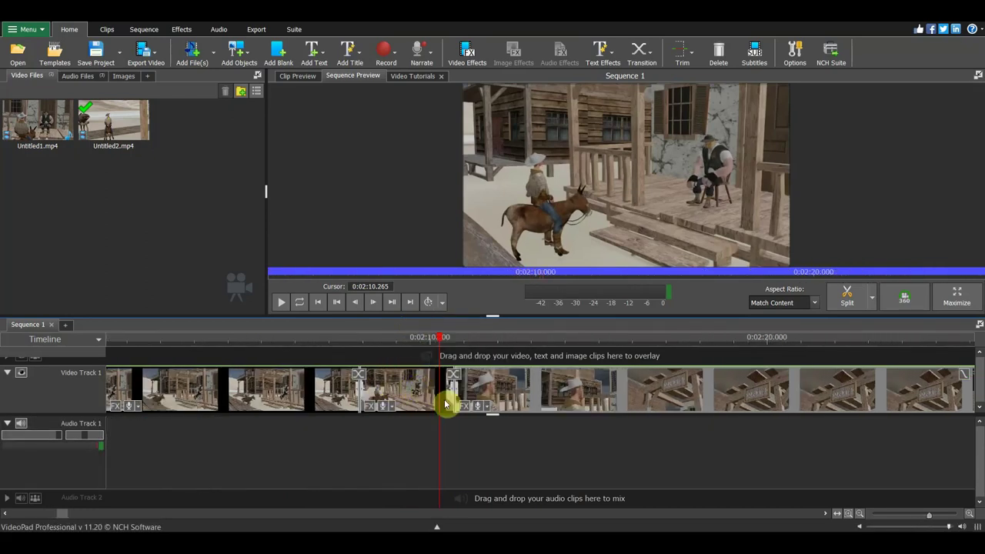
# Split at the playhead and delete the short split-off piece
pyautogui.click(846, 296)
pyautogui.scroll(2, 456, 371)
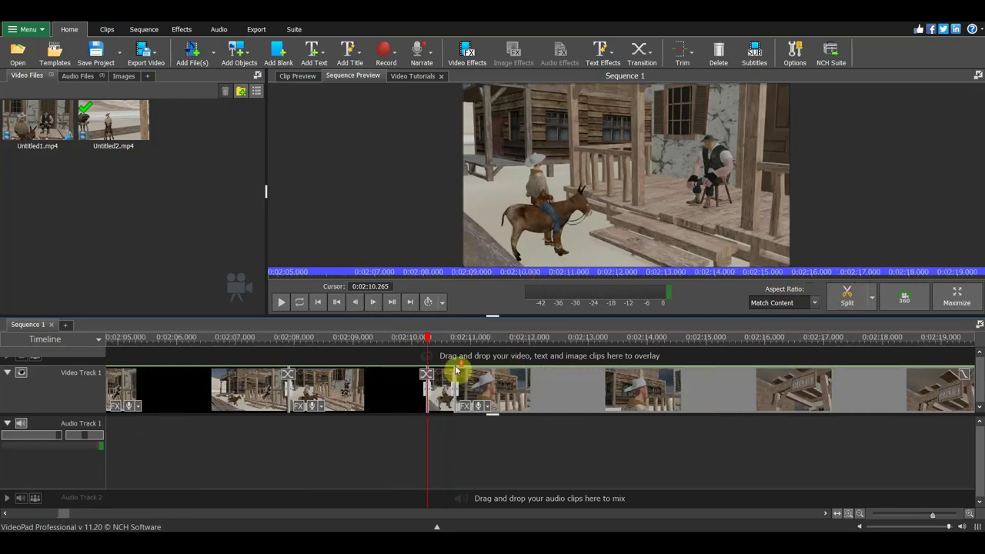
pyautogui.press('Delete')
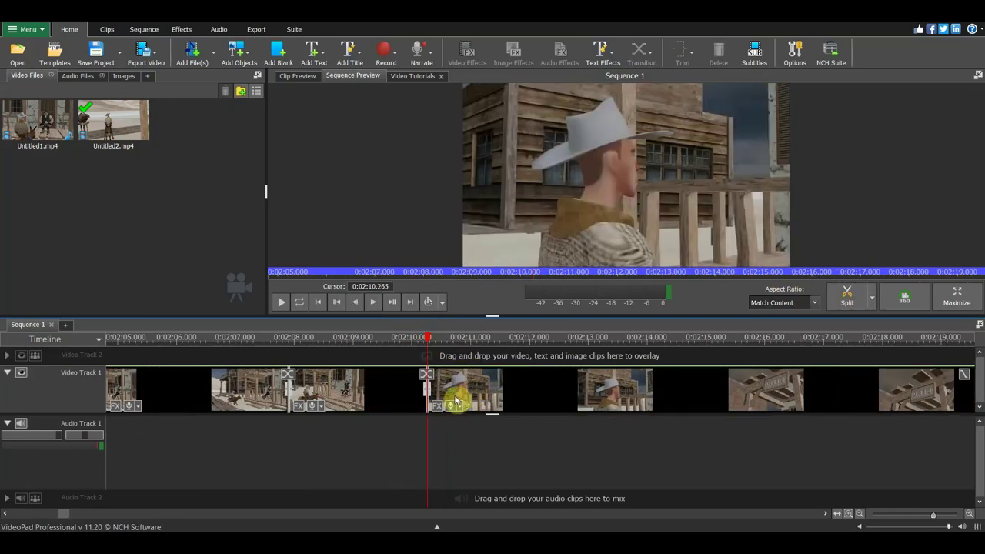
pyautogui.moveTo(428, 346); pyautogui.dragTo(428, 341)
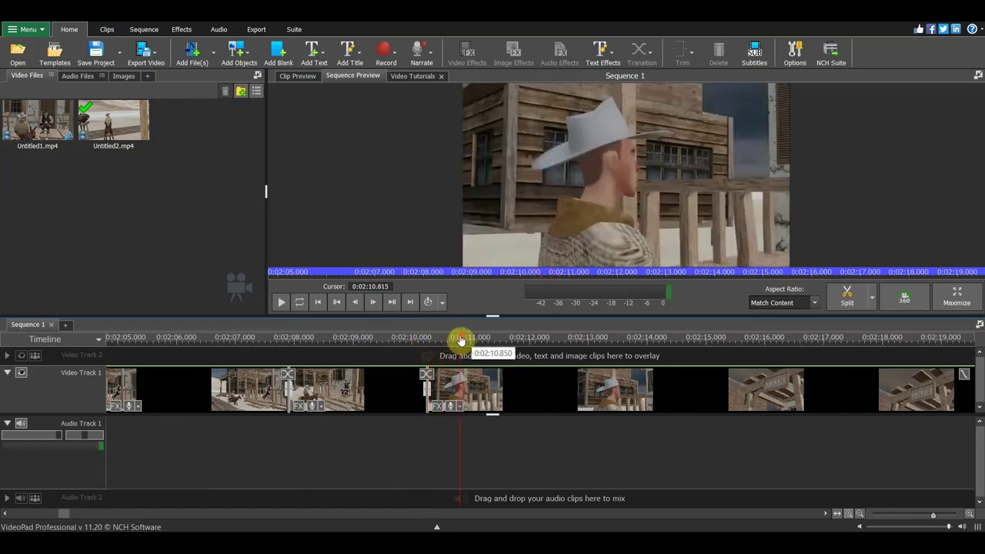
# Split at 0:02:13.8 and delete the repeated Sheriff clip
pyautogui.moveTo(475, 344); pyautogui.dragTo(594, 366)
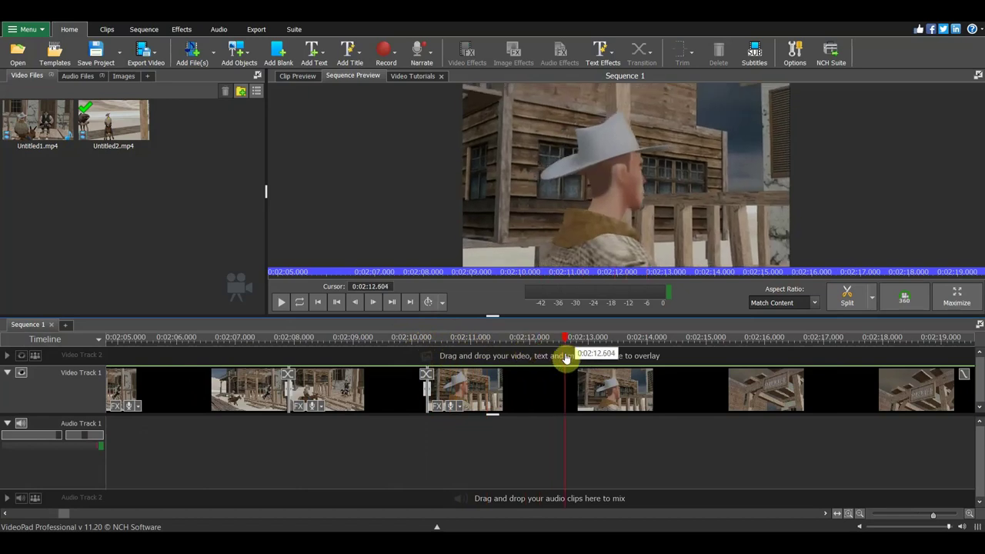
pyautogui.moveTo(601, 368); pyautogui.dragTo(636, 371)
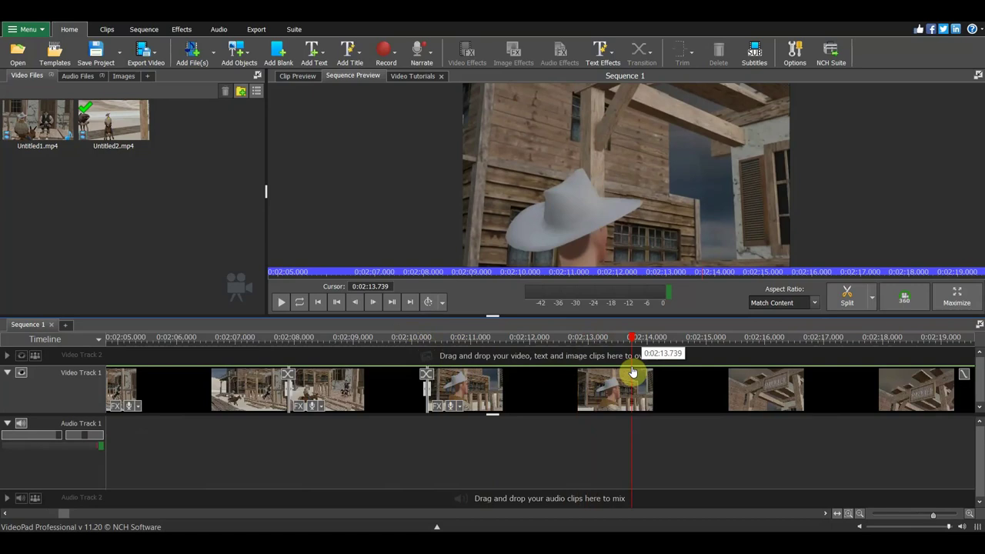
pyautogui.click(847, 297)
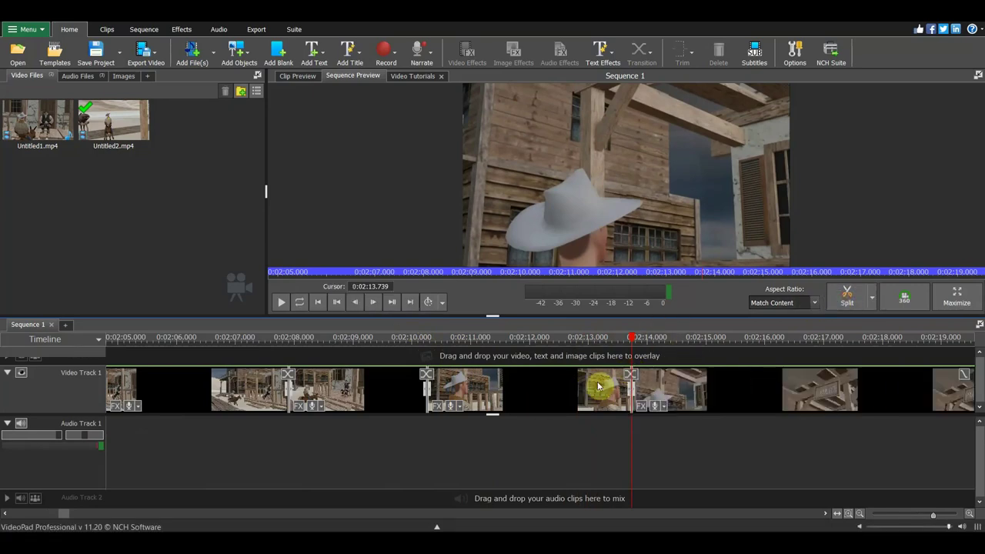
pyautogui.click(548, 394)
pyautogui.press('Delete')
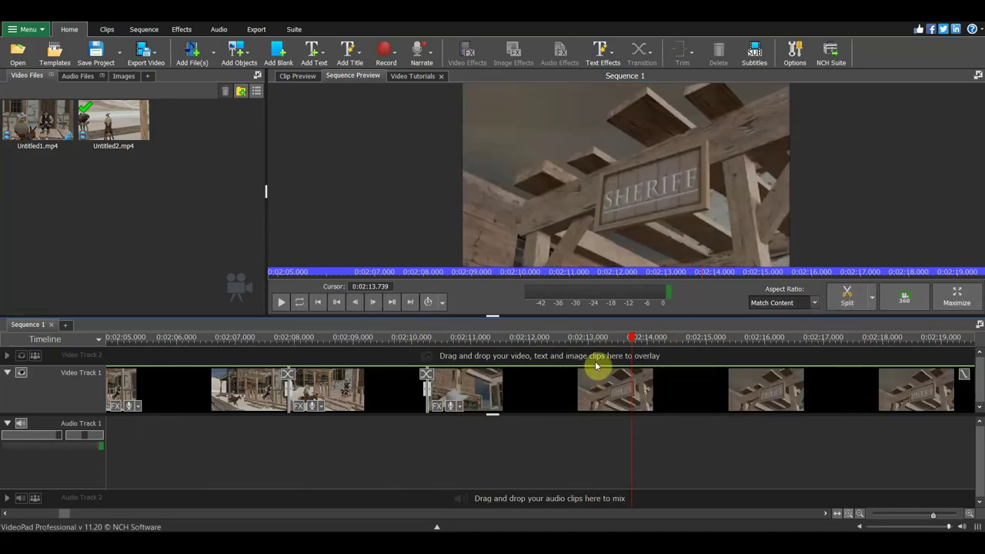
# Cut away all remaining Sheriff repeats after 0:02:15.615 and review the sequence end
pyautogui.moveTo(544, 341)
pyautogui.mouseDown()
pyautogui.moveTo(440, 346)
pyautogui.moveTo(712, 382)
pyautogui.mouseUp()
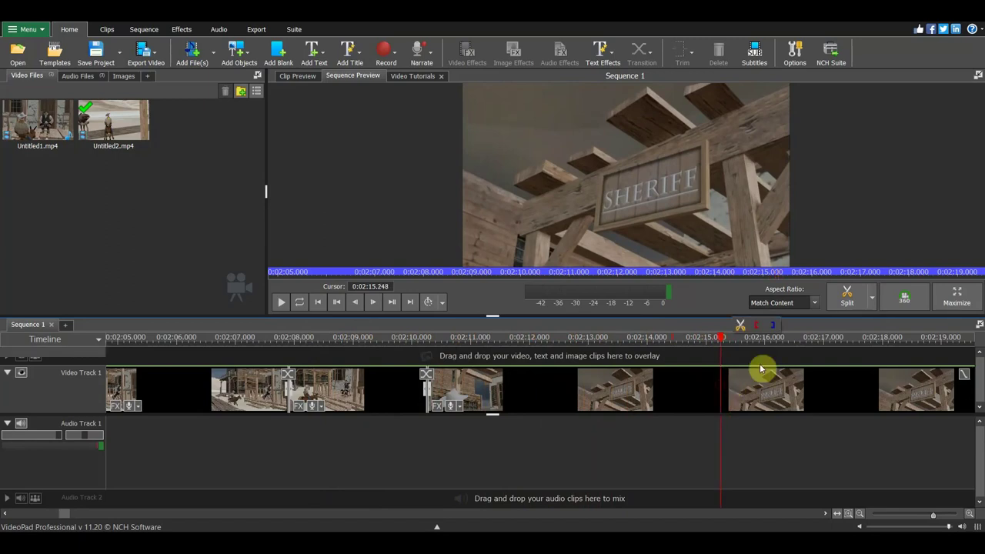
pyautogui.click(531, 339)
pyautogui.moveTo(538, 342); pyautogui.dragTo(637, 364)
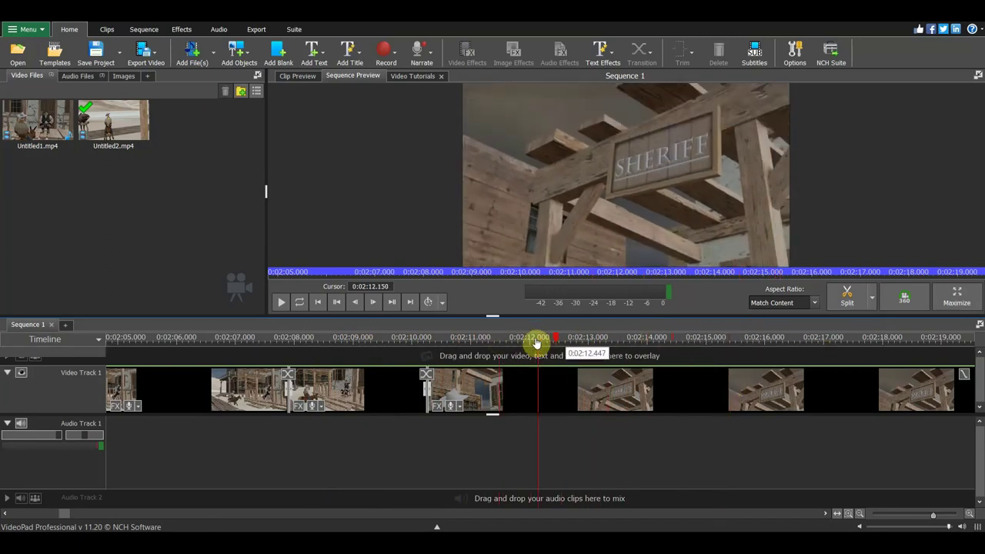
pyautogui.moveTo(651, 370); pyautogui.dragTo(798, 406)
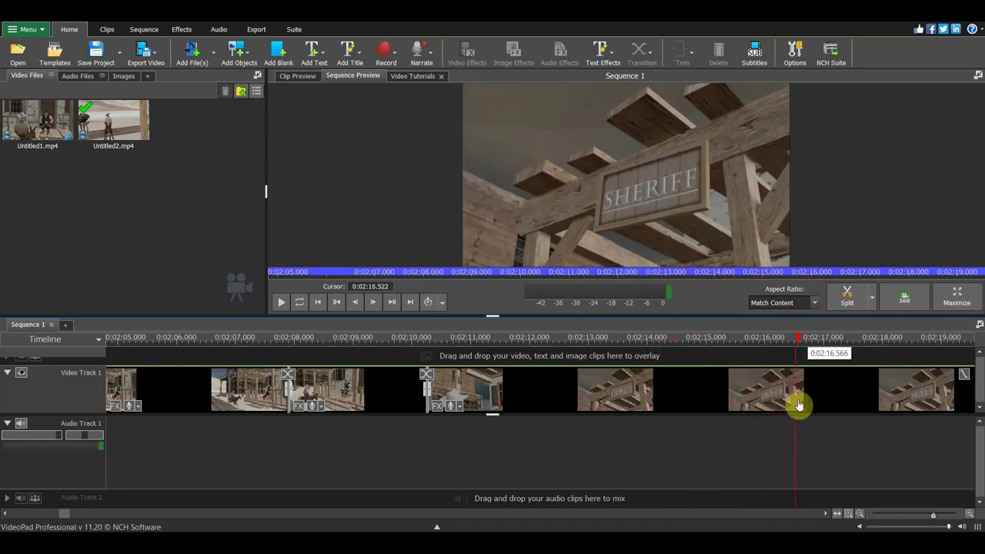
pyautogui.moveTo(798, 405); pyautogui.dragTo(741, 400)
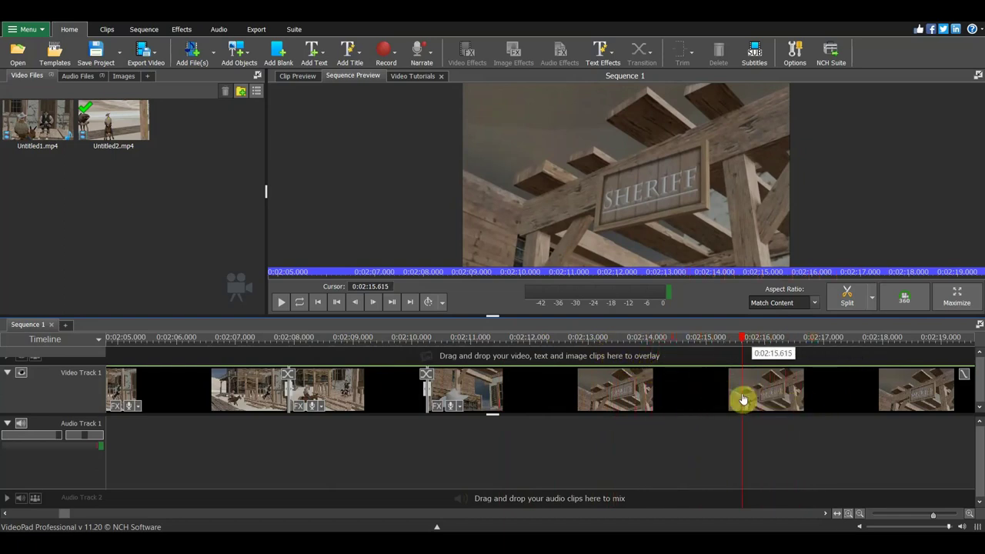
pyautogui.click(844, 302)
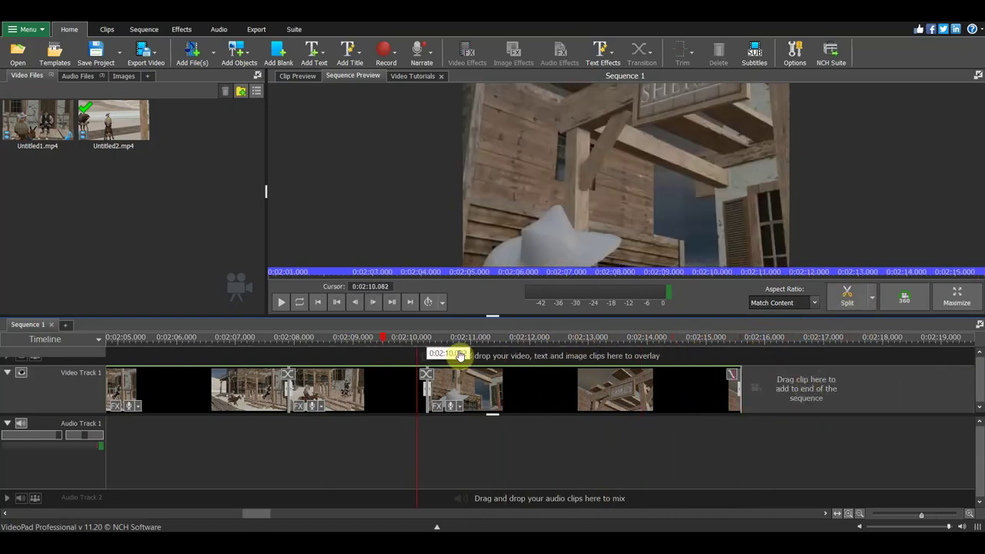
pyautogui.moveTo(738, 342); pyautogui.dragTo(259, 351)
pyautogui.click(563, 385)
pyautogui.click(725, 392)
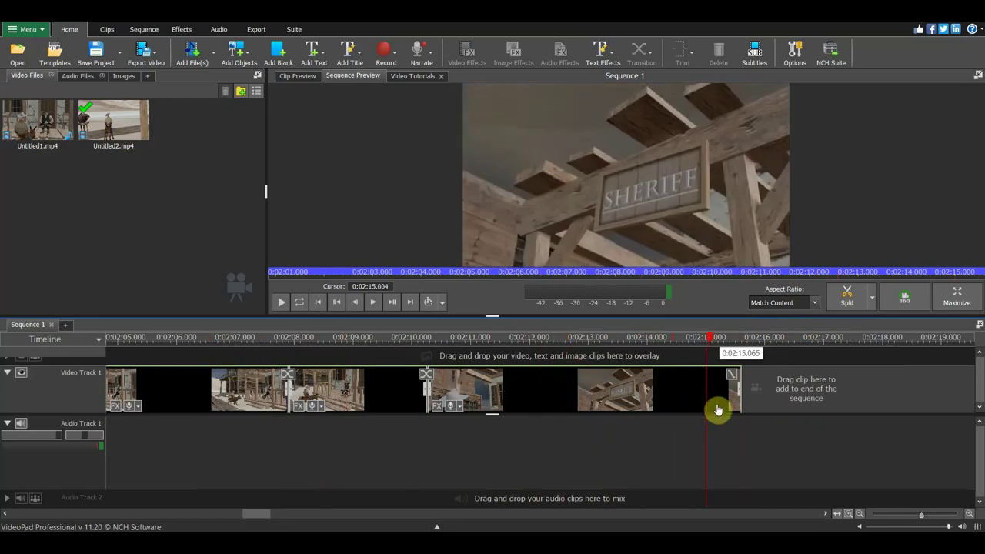
pyautogui.scroll(-2, 712, 447)
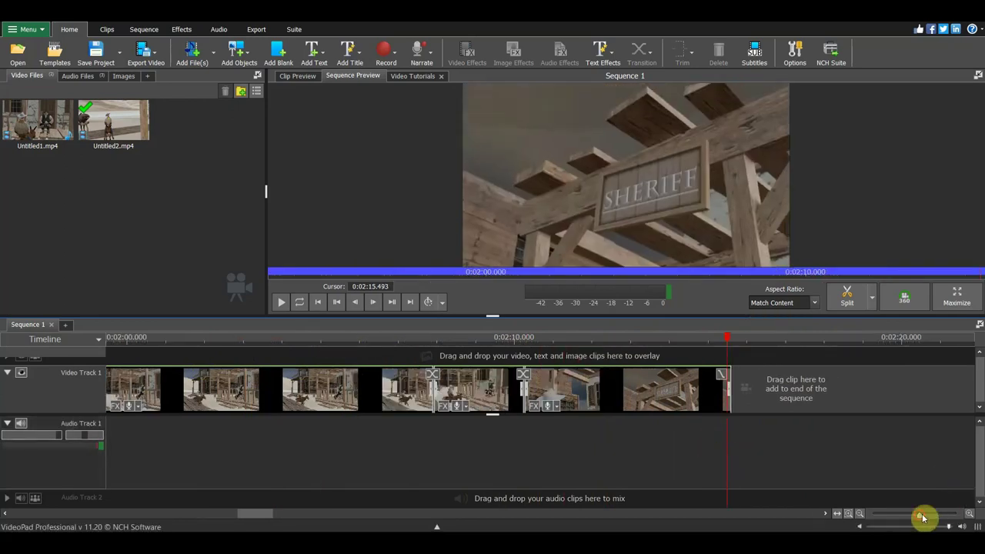
pyautogui.moveTo(923, 518); pyautogui.dragTo(868, 521)
pyautogui.scroll(2, 454, 435)
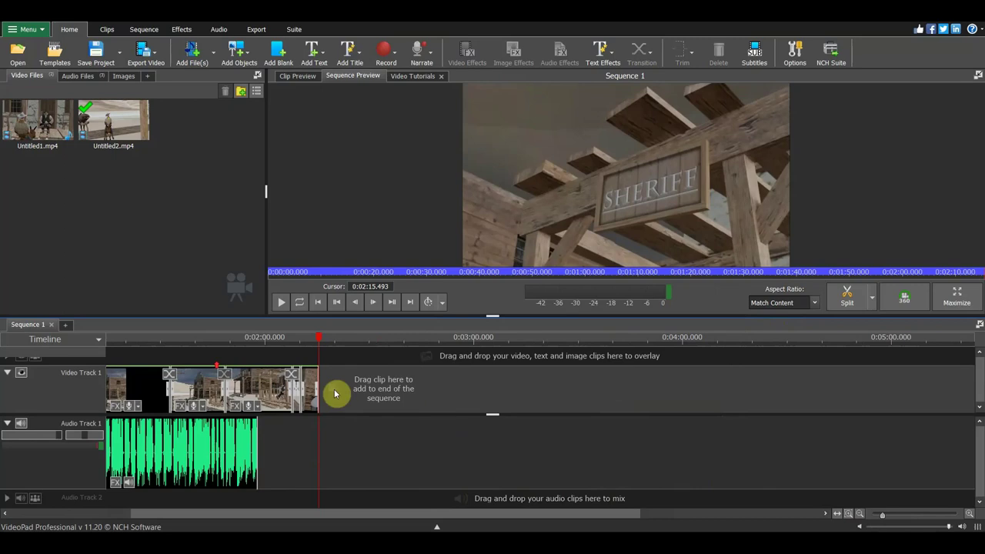
pyautogui.scroll(3, 261, 341)
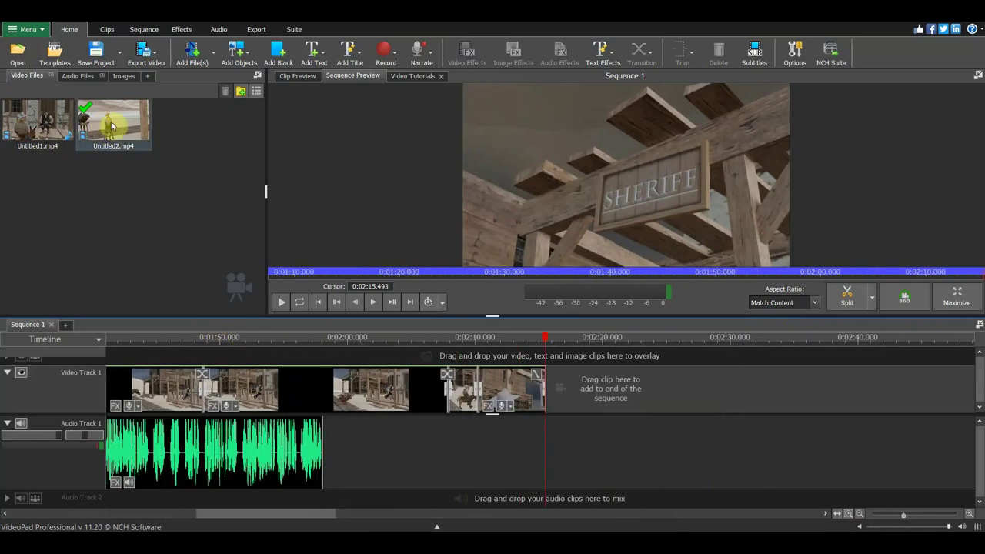
pyautogui.moveTo(46, 123)
pyautogui.mouseDown()
pyautogui.moveTo(136, 187)
pyautogui.moveTo(52, 130)
pyautogui.mouseUp()
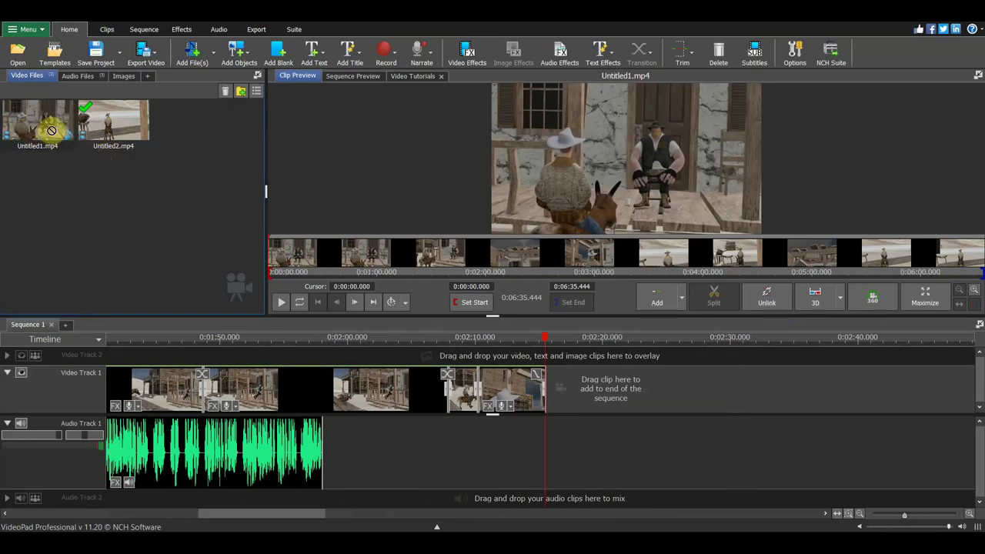
pyautogui.moveTo(52, 130); pyautogui.dragTo(617, 388)
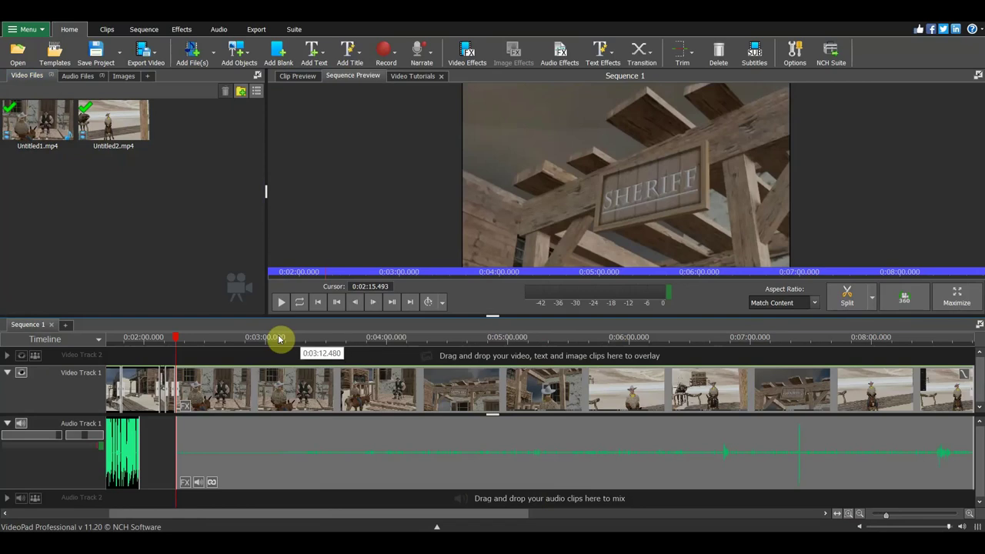
pyautogui.moveTo(179, 341)
pyautogui.mouseDown()
pyautogui.moveTo(300, 362)
pyautogui.moveTo(437, 408)
pyautogui.mouseUp()
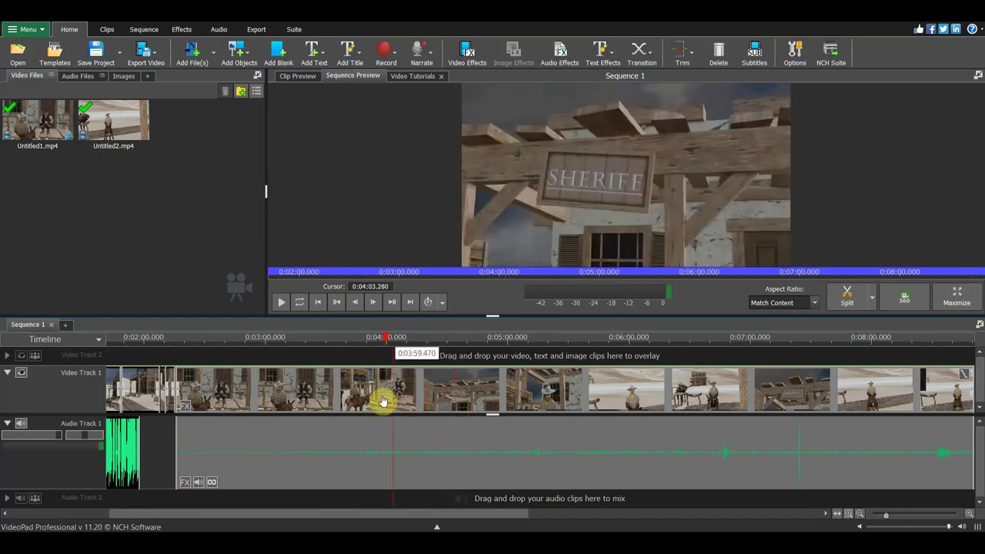
pyautogui.moveTo(437, 408)
pyautogui.mouseDown()
pyautogui.moveTo(346, 395)
pyautogui.moveTo(367, 397)
pyautogui.mouseUp()
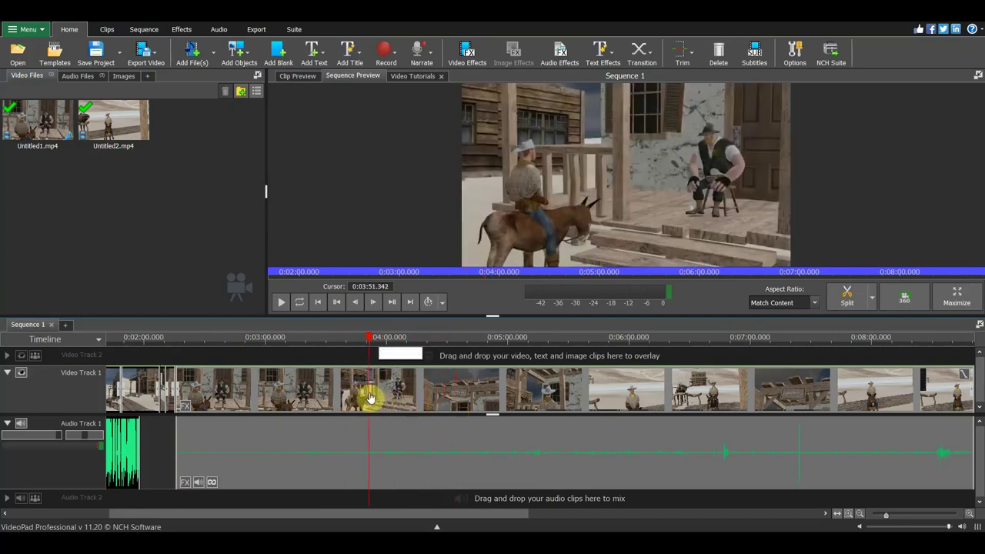
pyautogui.moveTo(369, 396)
pyautogui.mouseDown()
pyautogui.moveTo(649, 433)
pyautogui.moveTo(897, 435)
pyautogui.mouseUp()
pyautogui.scroll(-2, 818, 418)
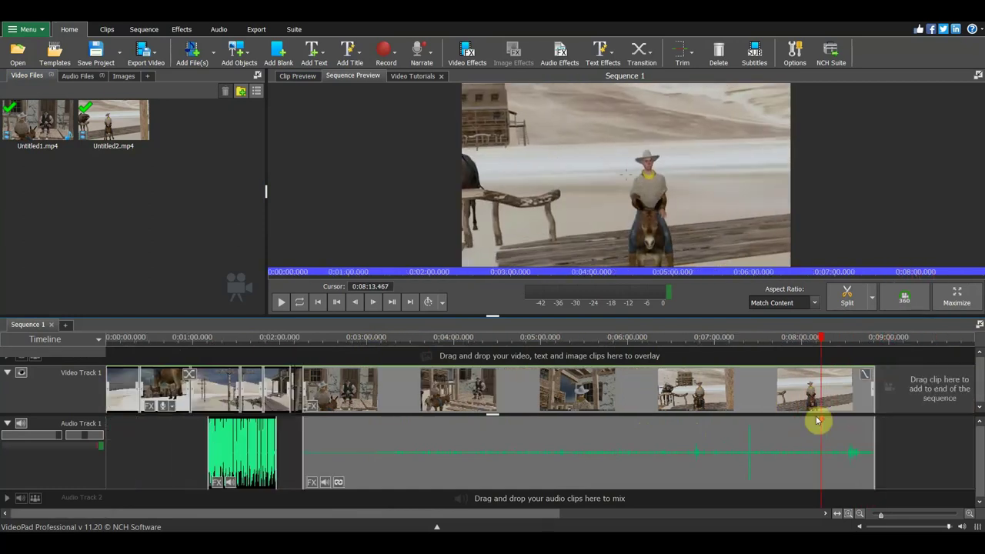
pyautogui.scroll(-2, 741, 429)
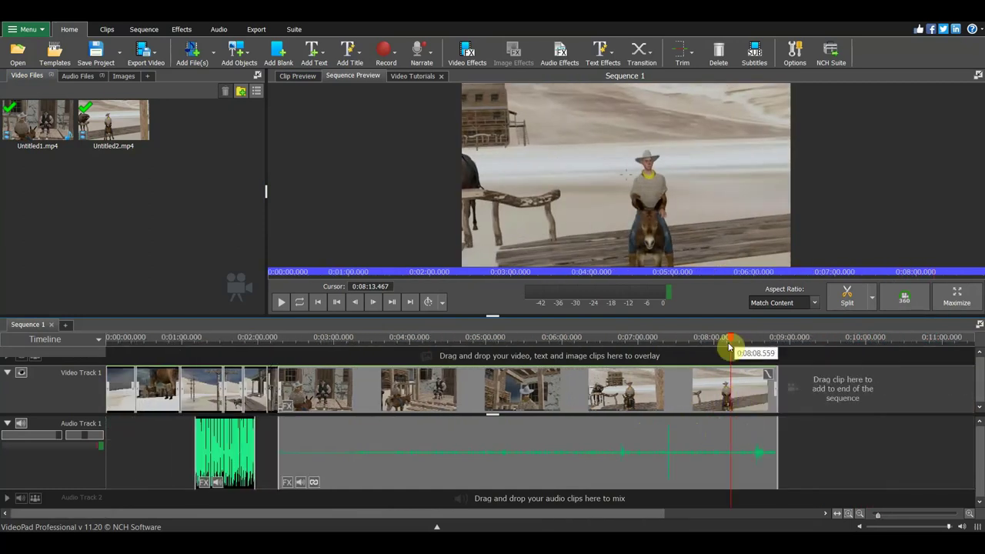
pyautogui.moveTo(729, 340)
pyautogui.mouseDown()
pyautogui.moveTo(778, 350)
pyautogui.moveTo(496, 333)
pyautogui.moveTo(358, 297)
pyautogui.moveTo(421, 316)
pyautogui.moveTo(671, 351)
pyautogui.mouseUp()
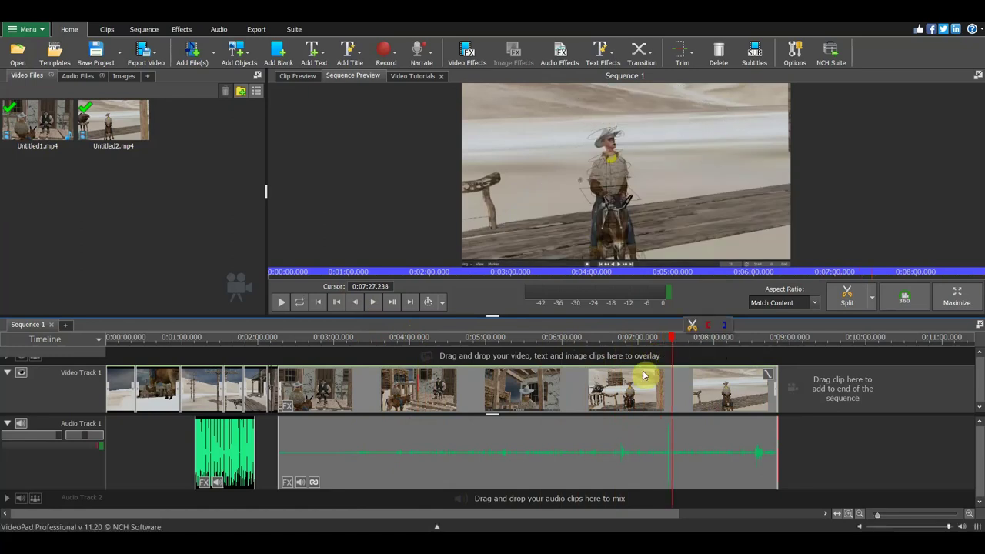
pyautogui.press('Delete')
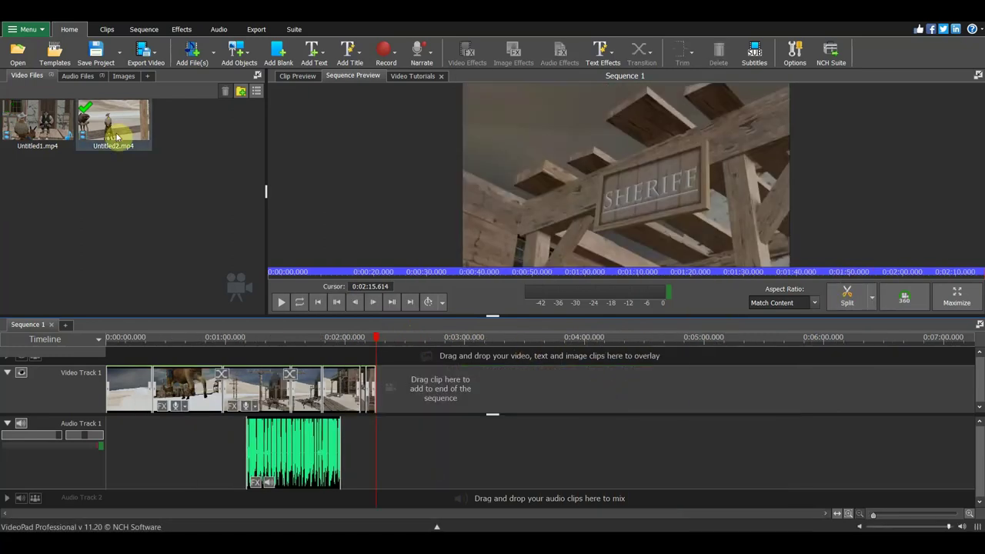
# Append Untitled2.mp4 after the Sheriff shot and split it at 0:06:42.650
pyautogui.moveTo(112, 129)
pyautogui.mouseDown()
pyautogui.moveTo(434, 394)
pyautogui.moveTo(415, 377)
pyautogui.mouseUp()
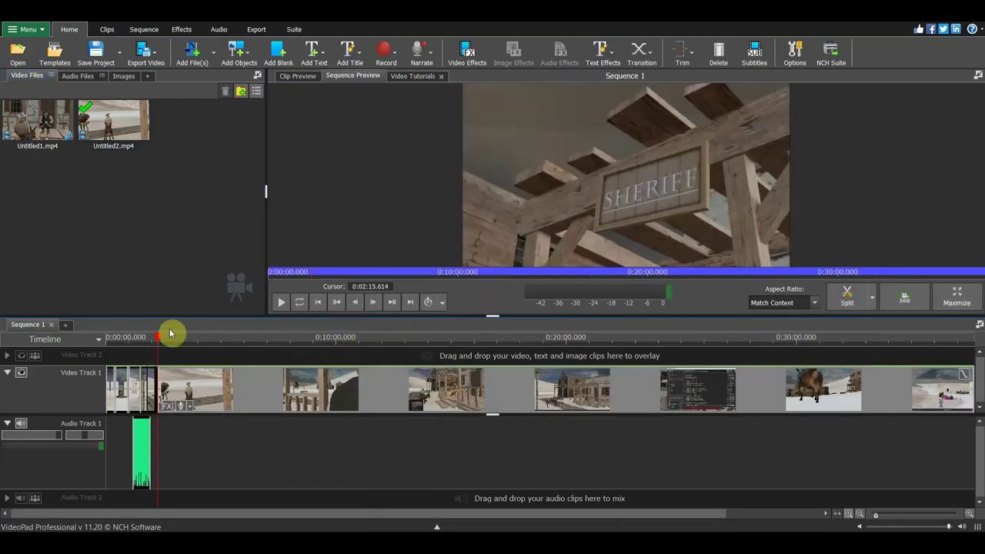
pyautogui.moveTo(171, 344); pyautogui.dragTo(432, 393)
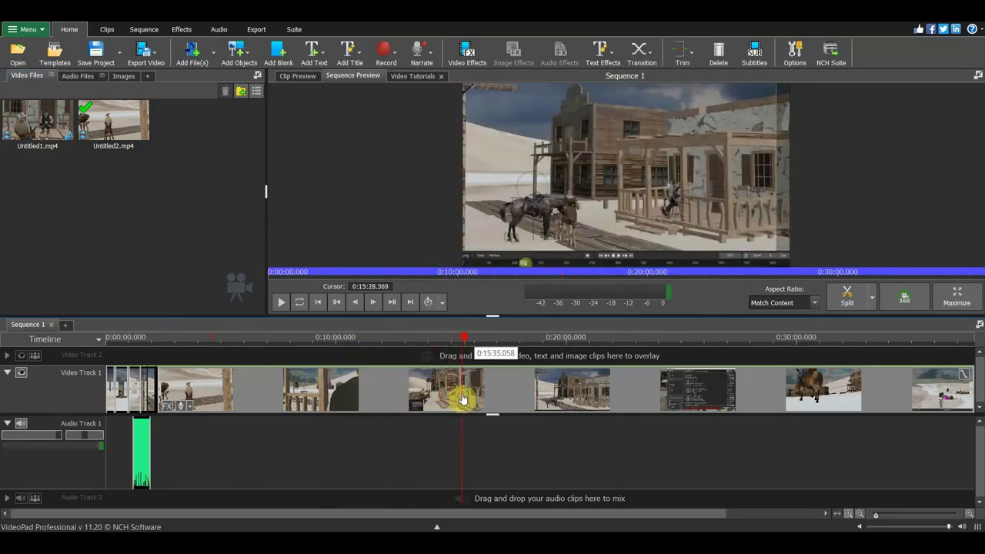
pyautogui.moveTo(480, 402)
pyautogui.mouseDown()
pyautogui.moveTo(717, 412)
pyautogui.moveTo(795, 403)
pyautogui.moveTo(845, 420)
pyautogui.moveTo(590, 411)
pyautogui.mouseUp()
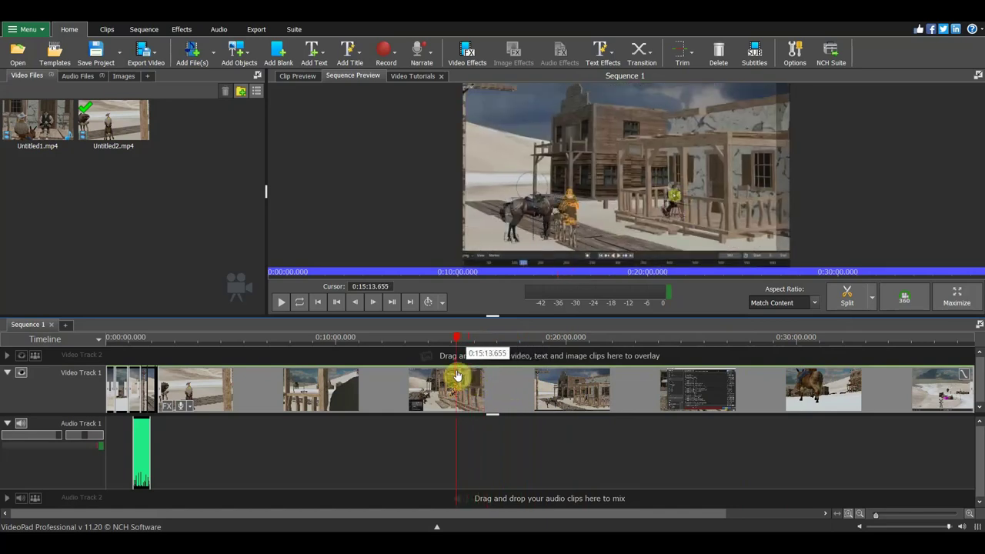
pyautogui.moveTo(439, 371); pyautogui.dragTo(258, 329)
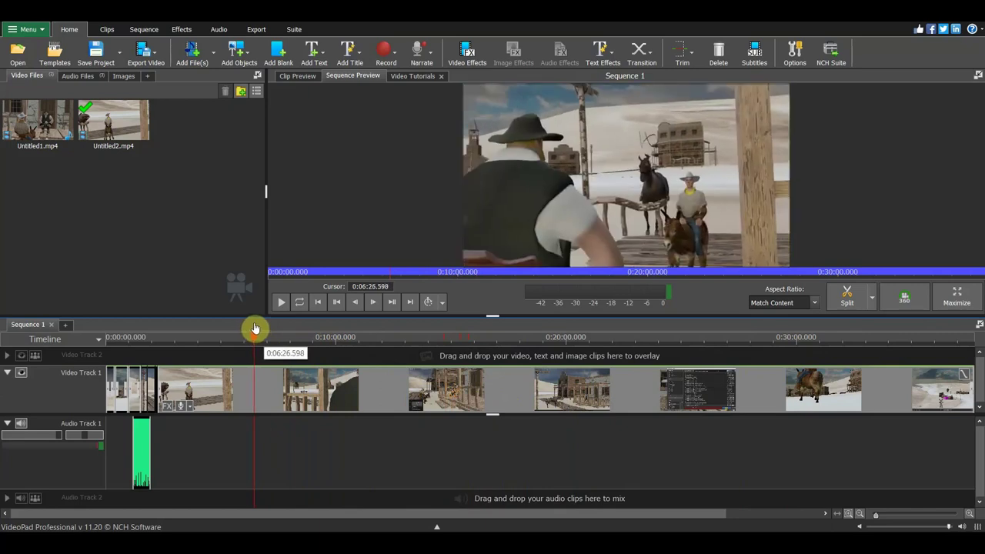
pyautogui.moveTo(258, 329); pyautogui.dragTo(260, 328)
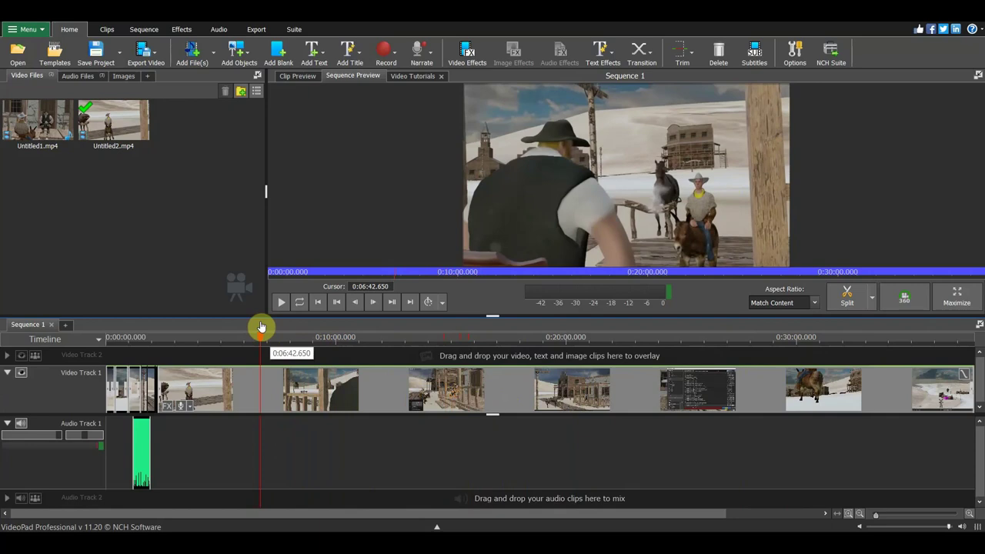
pyautogui.click(841, 296)
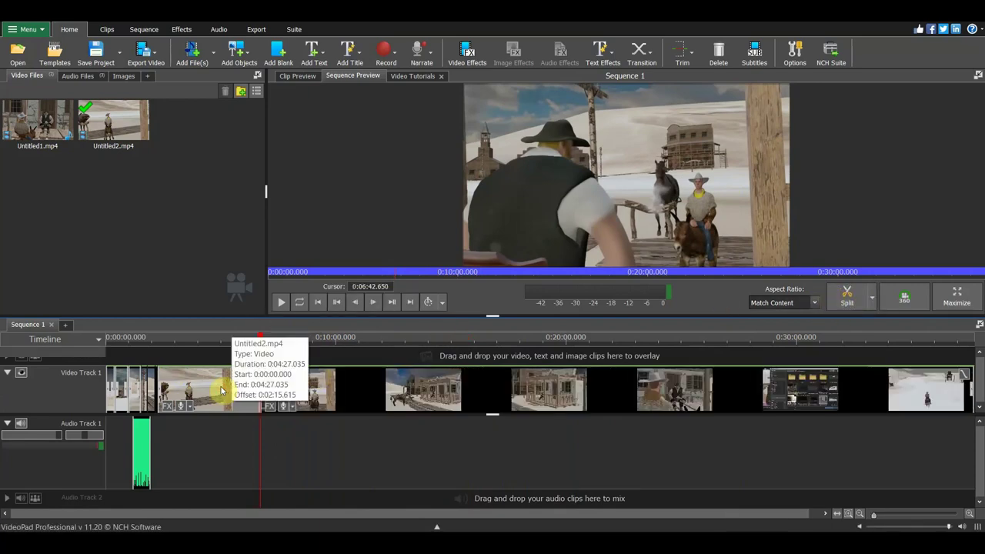
# Delete the Untitled2 opening and play back the join around 0:02:11–0:02:19
pyautogui.press('Delete')
pyautogui.click(150, 341)
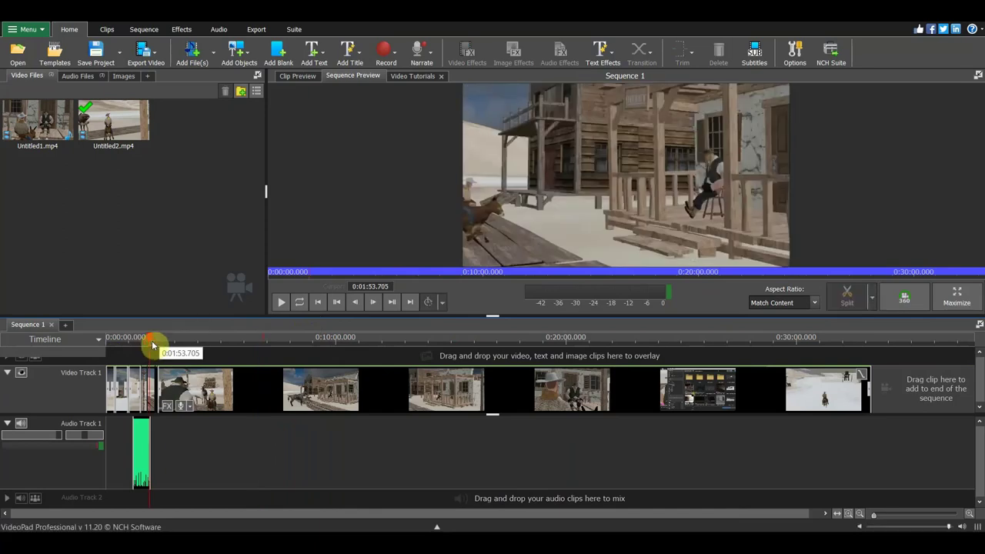
pyautogui.press('space')
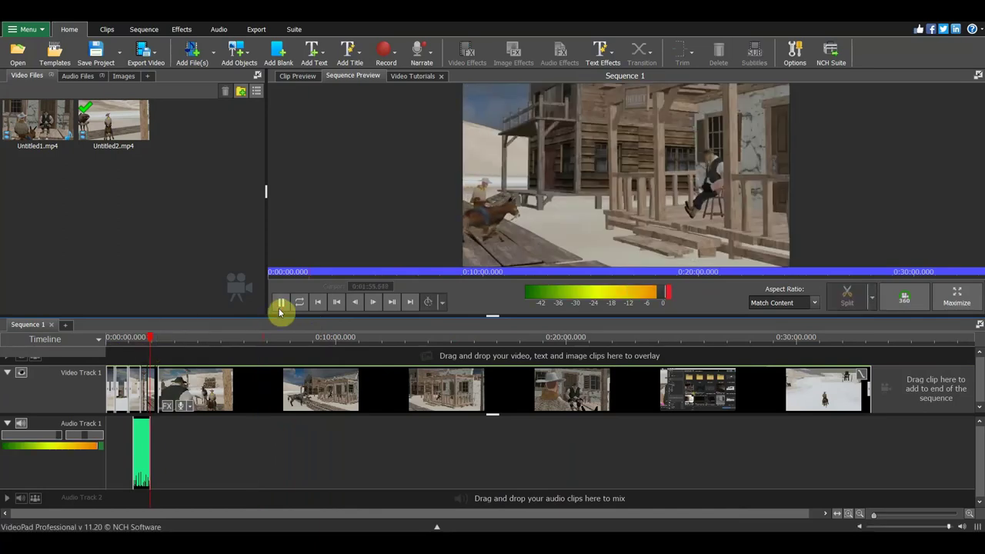
pyautogui.click(280, 308)
pyautogui.click(156, 341)
pyautogui.moveTo(156, 342); pyautogui.dragTo(159, 343)
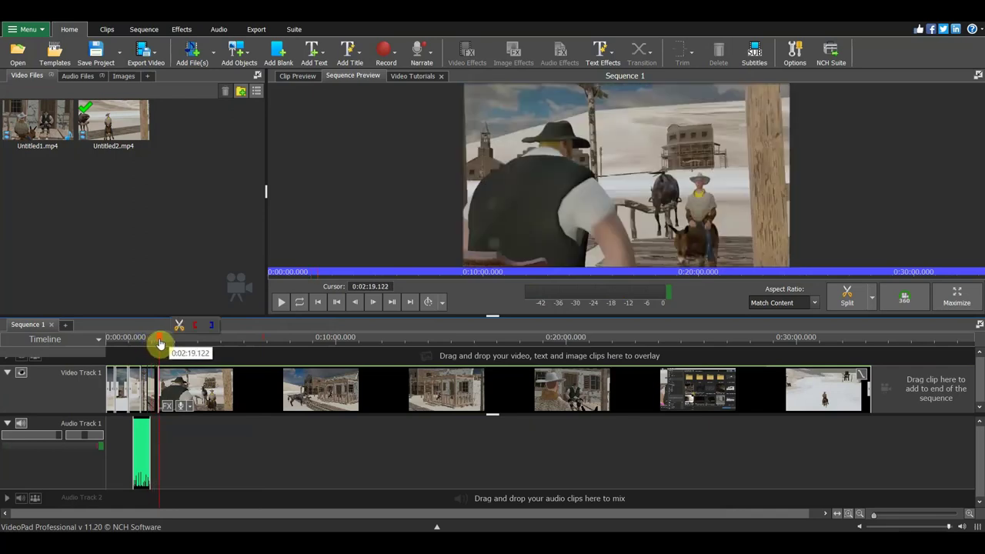
pyautogui.press('space')
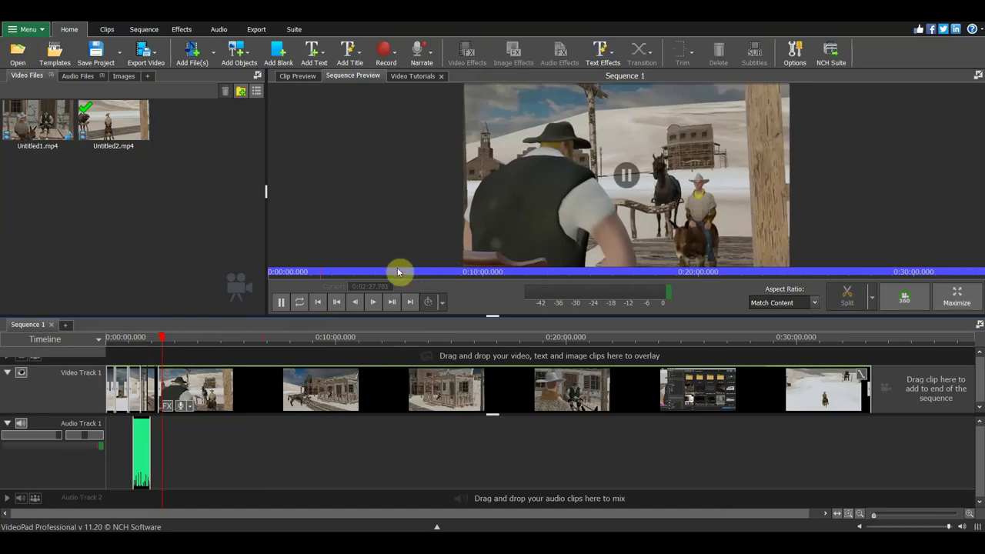
pyautogui.click(279, 303)
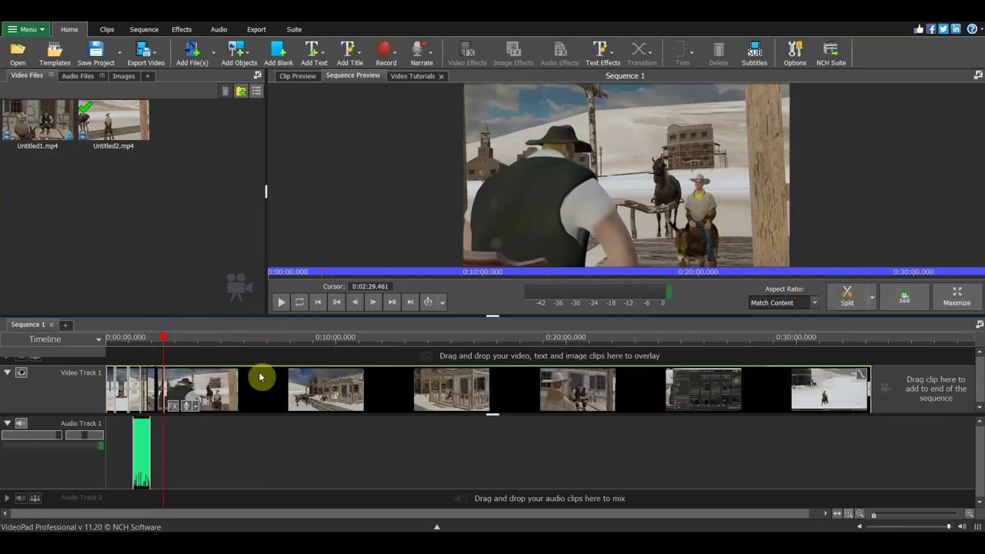
# Delete the short leftover clip and replay from the Sheriff shot at 0:02:15
pyautogui.scroll(2, 131, 392)
pyautogui.scroll(2, 165, 377)
pyautogui.scroll(2, 207, 396)
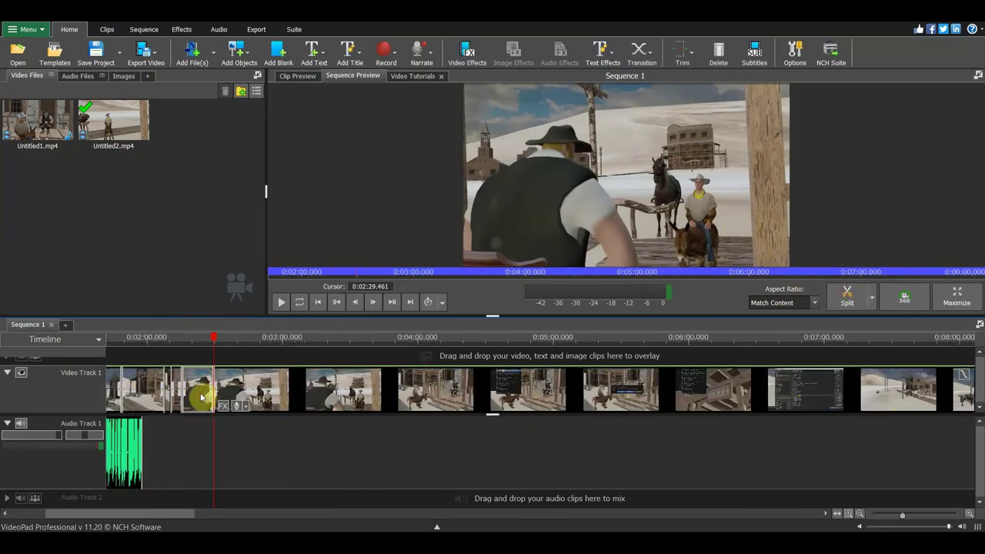
pyautogui.press('Delete')
pyautogui.click(182, 342)
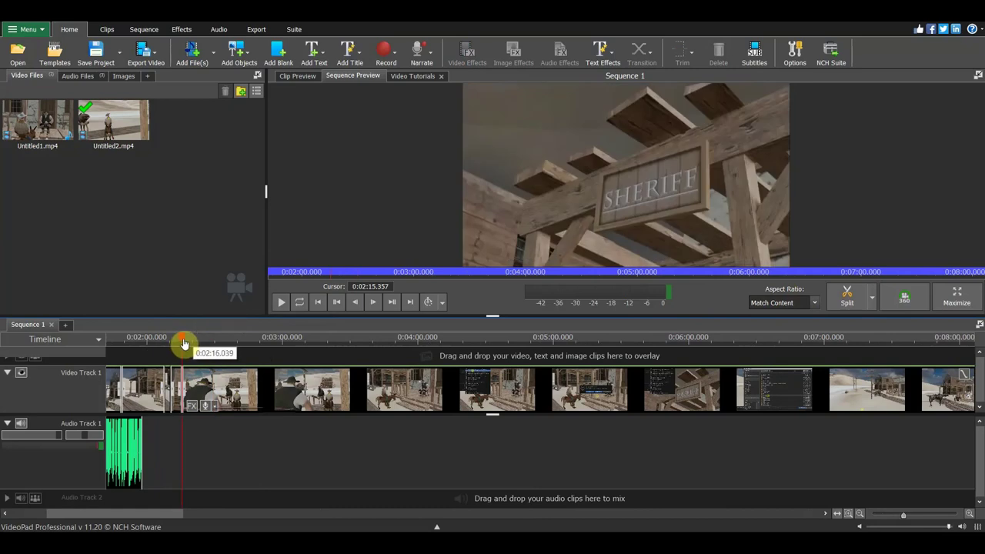
pyautogui.press('space')
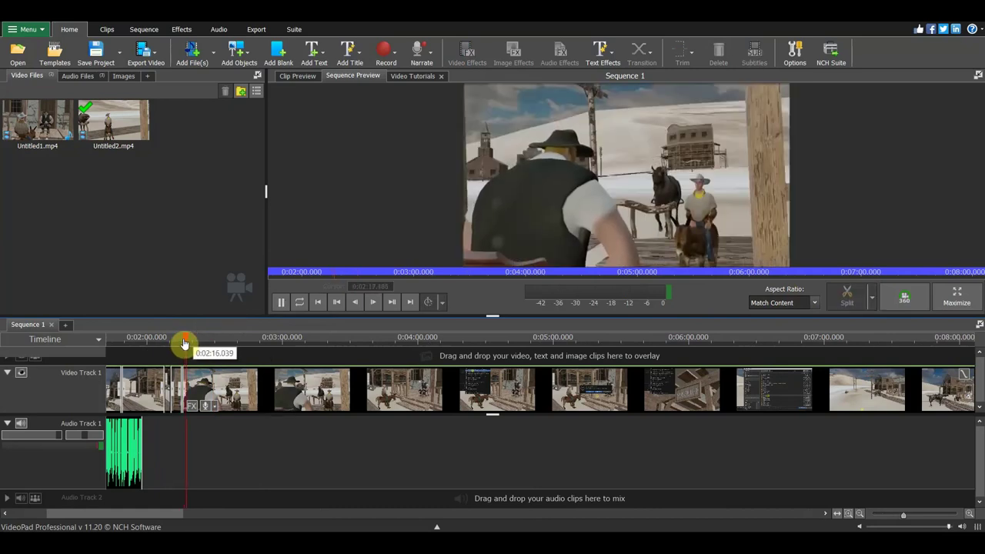
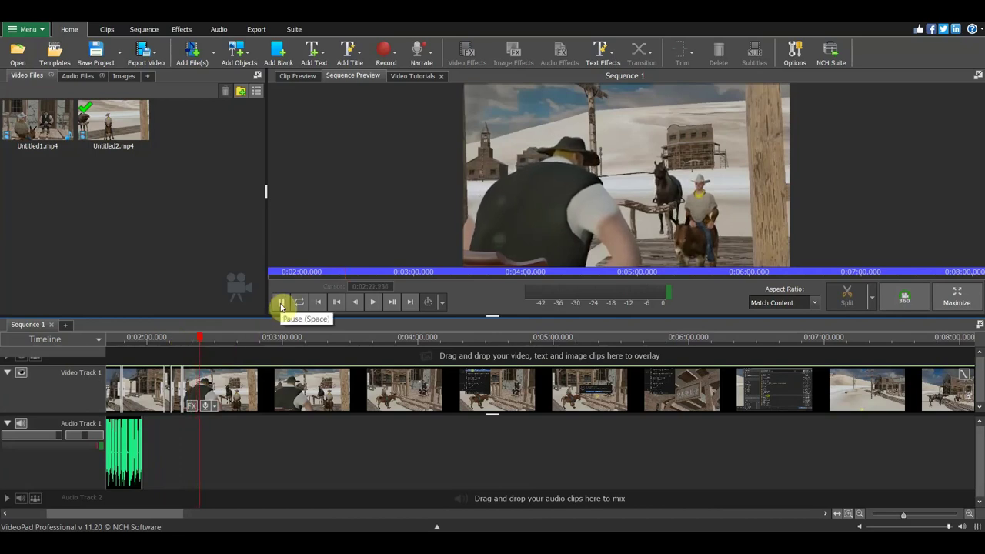
# Move the voice clip later to about 0:02:20 and play it back to check sync
pyautogui.click(281, 302)
pyautogui.moveTo(125, 447); pyautogui.dragTo(300, 484)
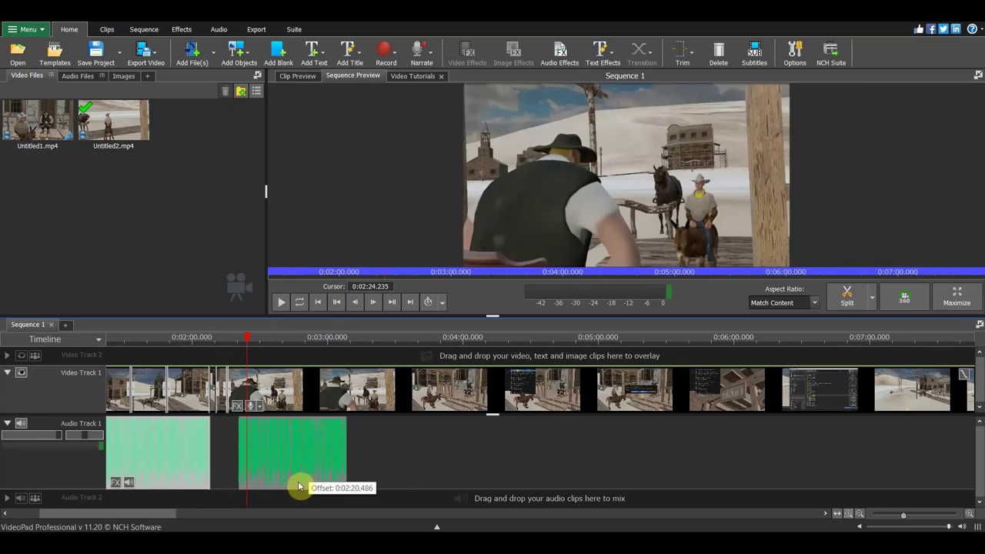
pyautogui.click(280, 302)
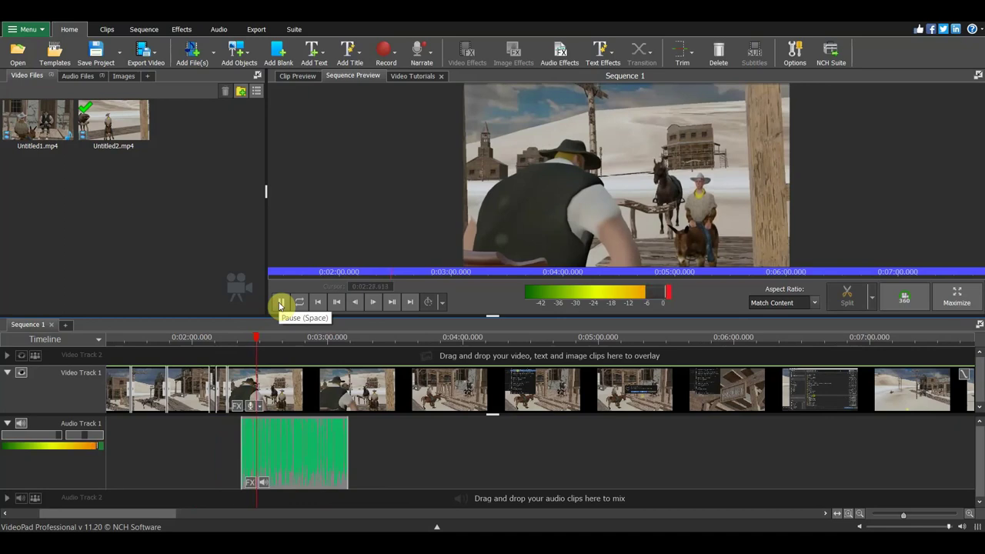
pyautogui.click(280, 302)
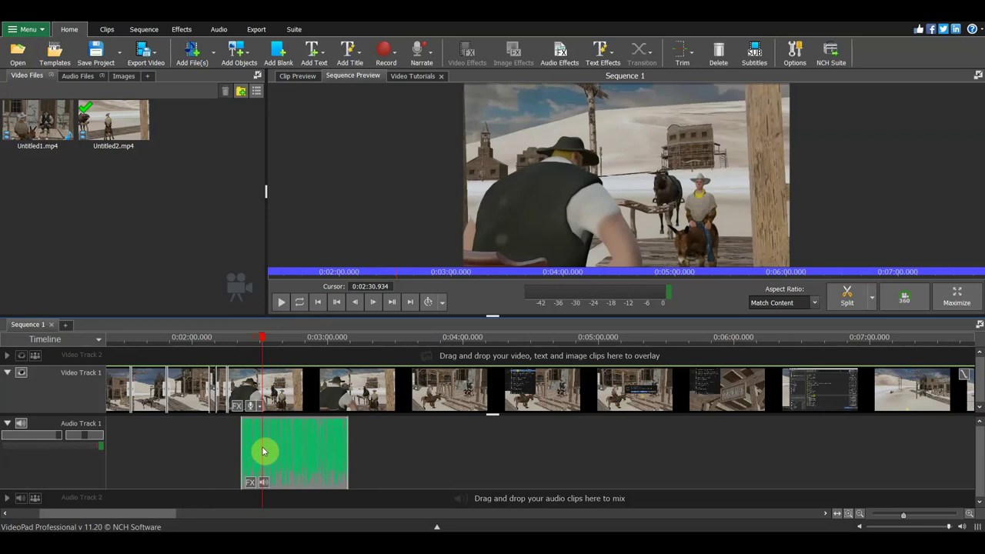
pyautogui.scroll(3, 257, 446)
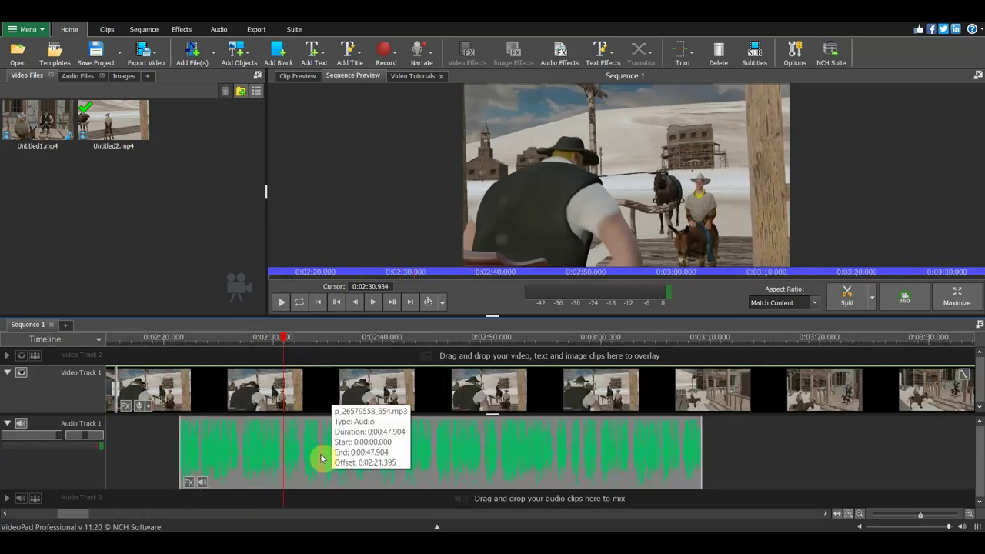
# Nudge the voice clip slightly earlier and replay from around 0:02:28 to check timing
pyautogui.moveTo(323, 449); pyautogui.dragTo(309, 449)
pyautogui.click(252, 342)
pyautogui.click(283, 301)
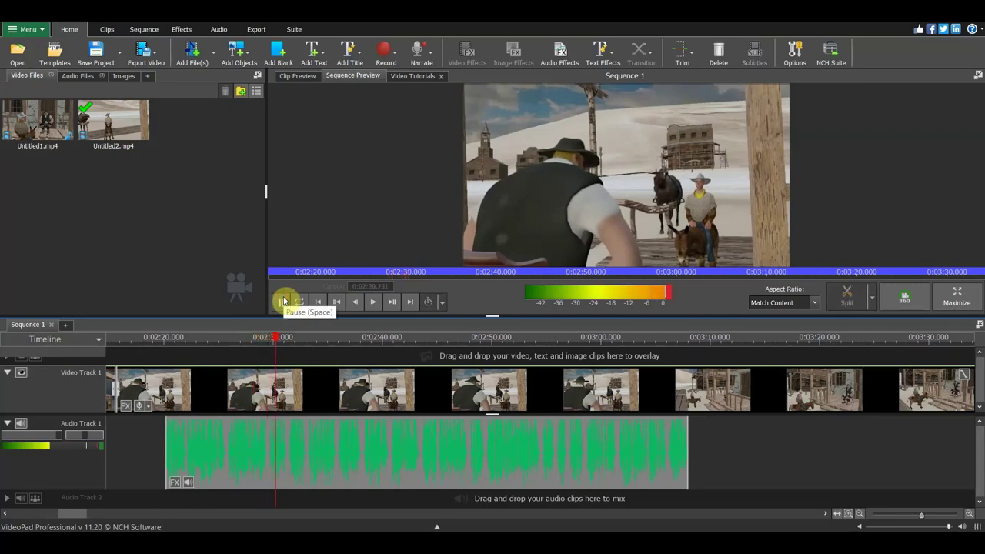
pyautogui.click(283, 301)
pyautogui.moveTo(275, 339)
pyautogui.mouseDown()
pyautogui.moveTo(220, 339)
pyautogui.moveTo(134, 372)
pyautogui.moveTo(282, 405)
pyautogui.mouseUp()
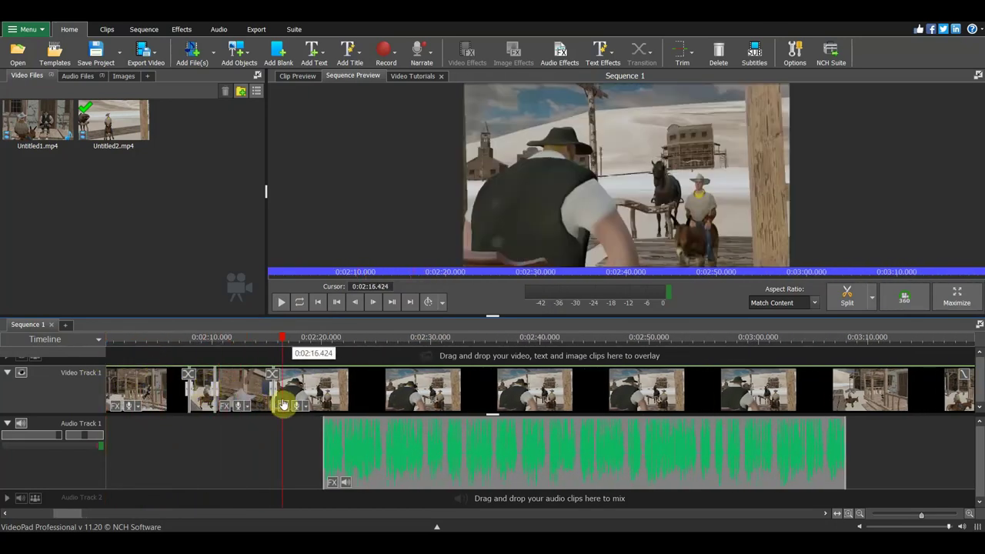
# Retime the voice clip to start about 0:02:25 and split the video track at 0:02:21
pyautogui.moveTo(398, 470); pyautogui.dragTo(309, 471)
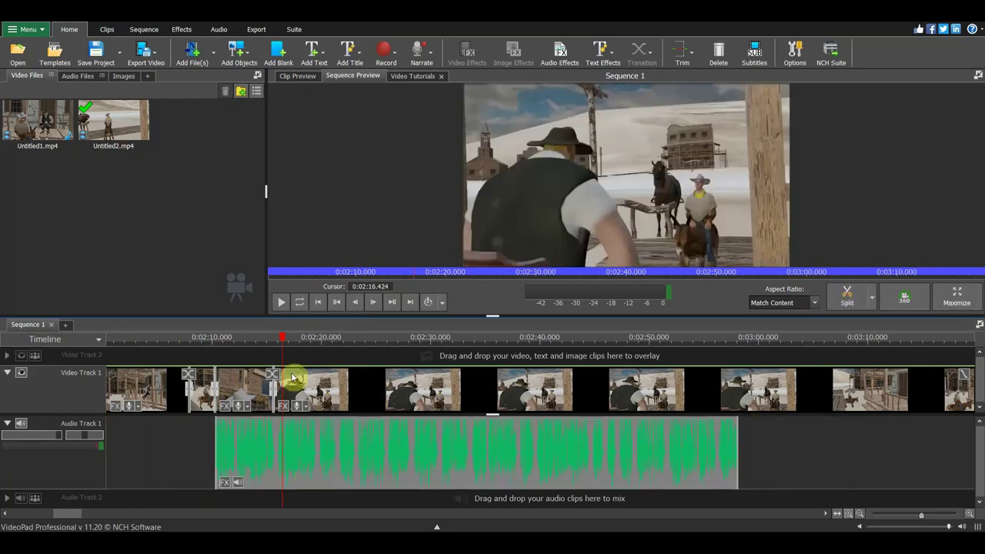
pyautogui.click(281, 304)
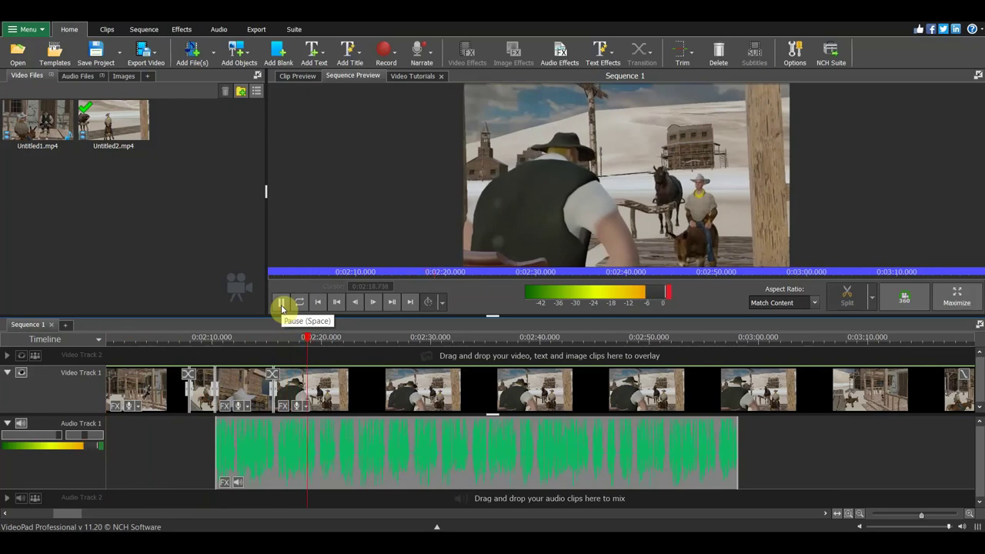
pyautogui.click(281, 305)
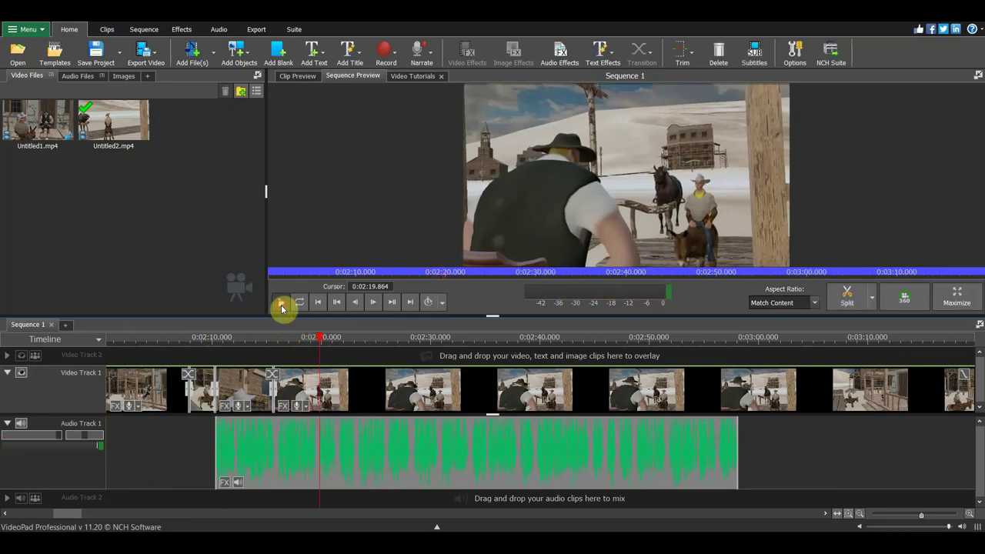
pyautogui.click(282, 306)
pyautogui.click(282, 306)
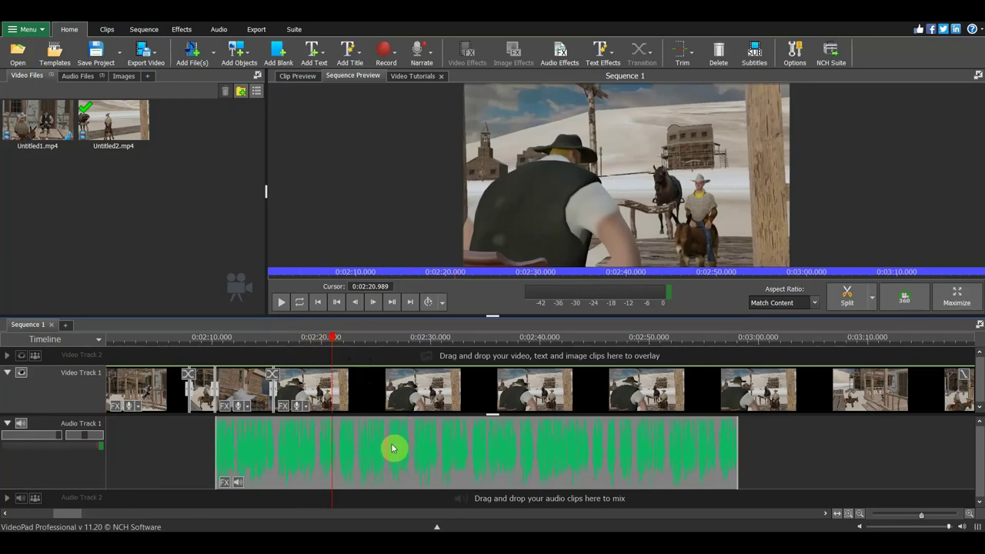
pyautogui.moveTo(392, 447); pyautogui.dragTo(547, 477)
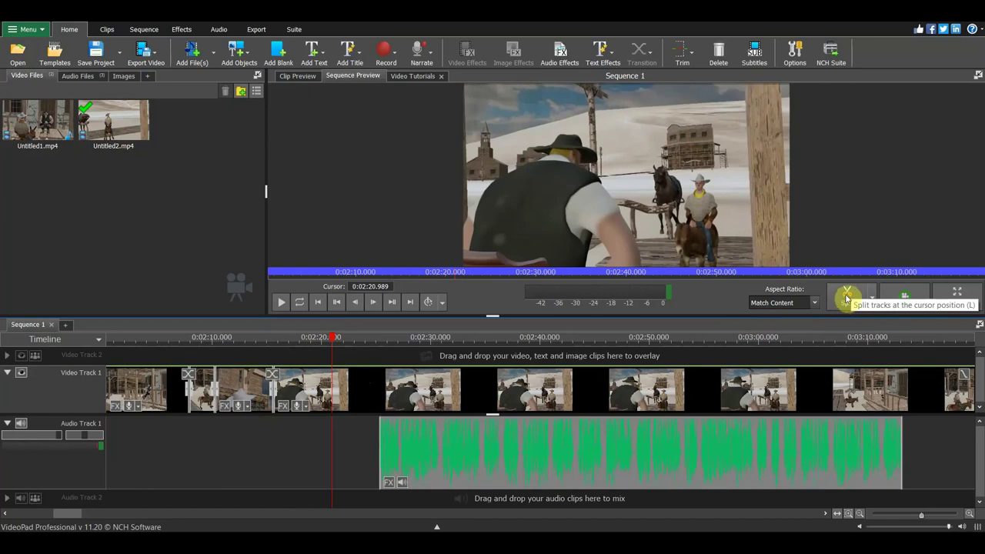
pyautogui.click(848, 296)
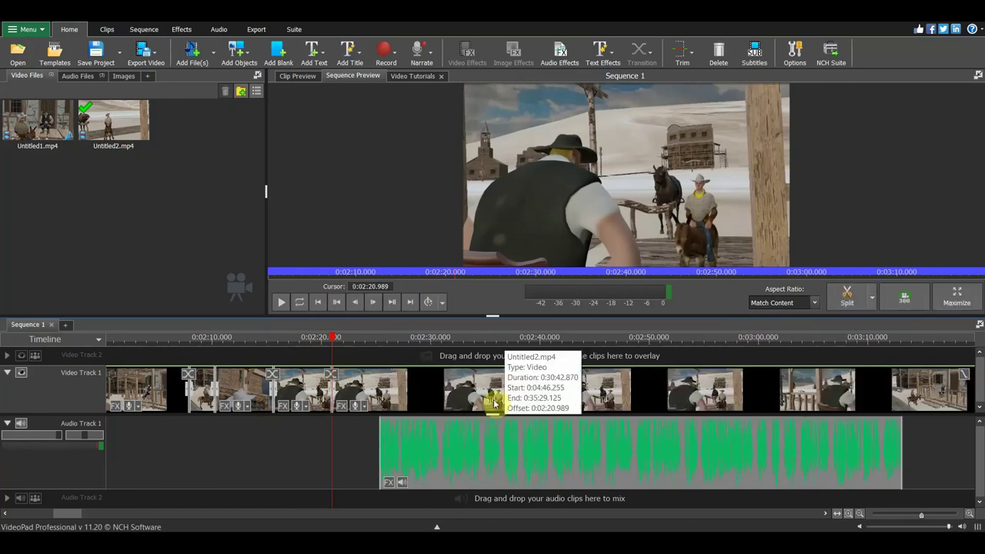
# Move the voice clip to start near 0:01:25 and scrub to about 0:02:24
pyautogui.moveTo(605, 490); pyautogui.dragTo(152, 482)
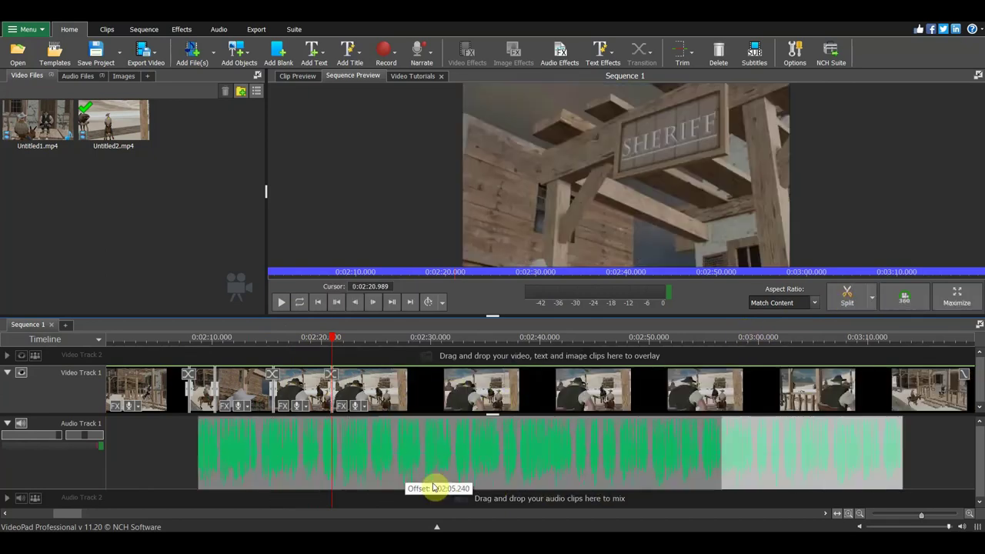
pyautogui.moveTo(152, 483)
pyautogui.mouseDown()
pyautogui.moveTo(237, 487)
pyautogui.moveTo(285, 439)
pyautogui.mouseUp()
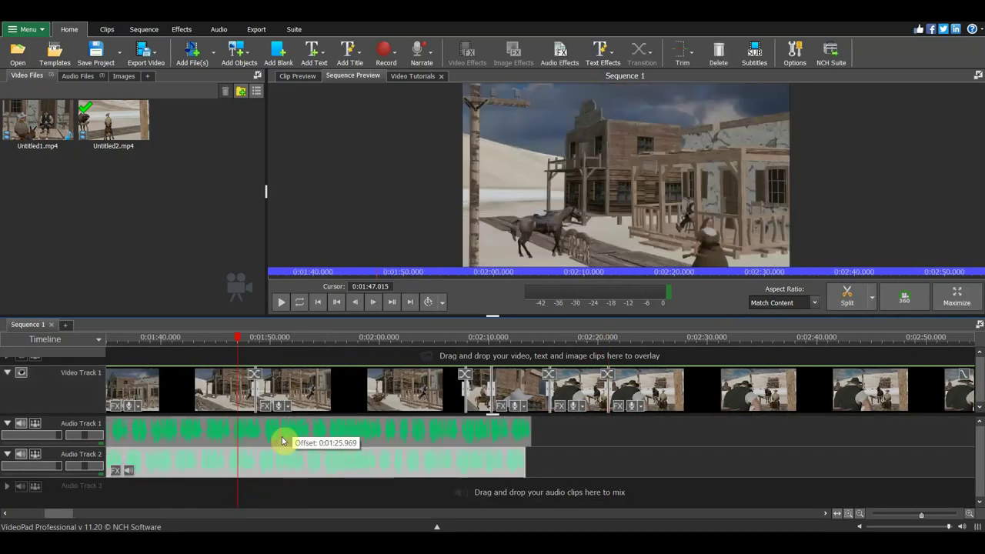
pyautogui.scroll(1, 690, 446)
pyautogui.scroll(1, 690, 446)
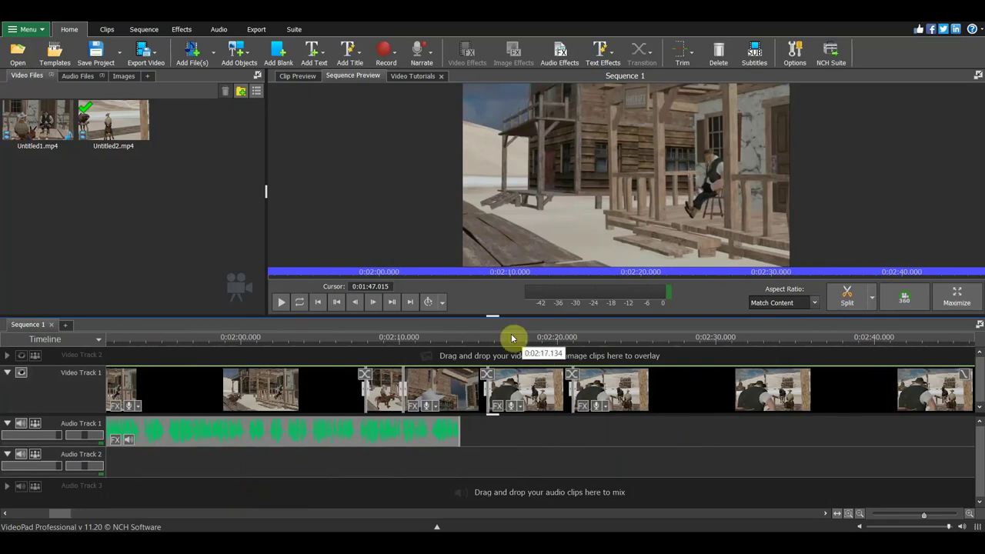
pyautogui.moveTo(490, 342); pyautogui.dragTo(795, 406)
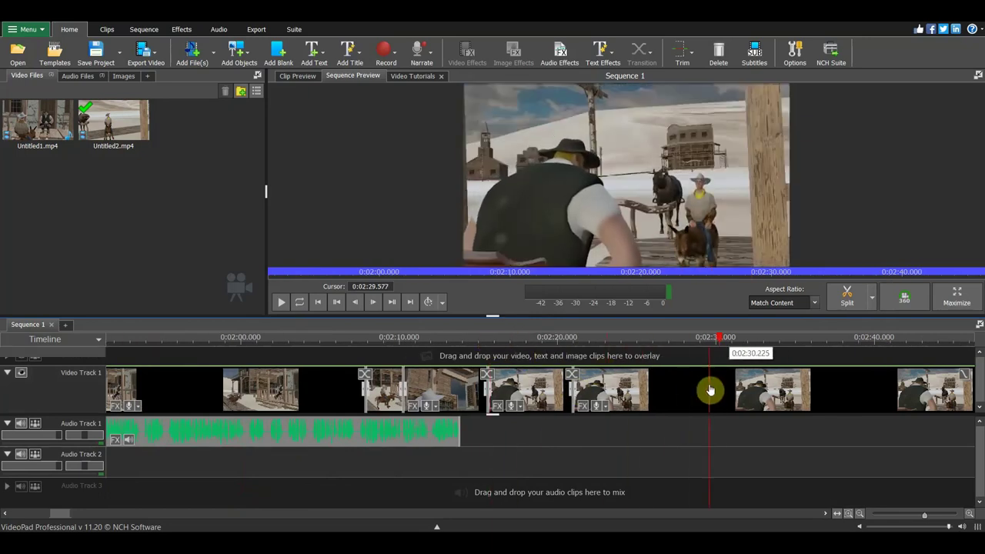
# Push the later video clips right to open a gap after about 0:02:20
pyautogui.scroll(-5, 721, 433)
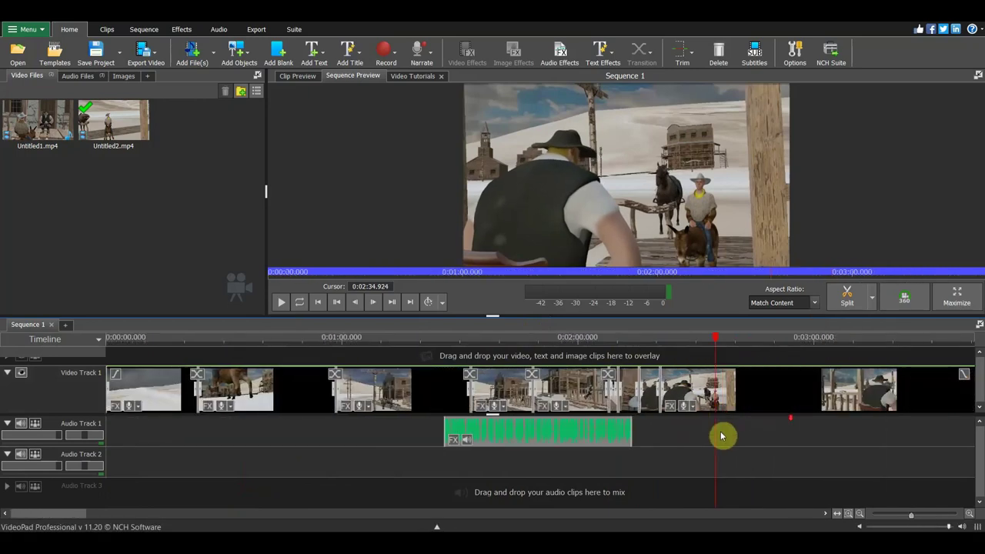
pyautogui.scroll(-1, 677, 440)
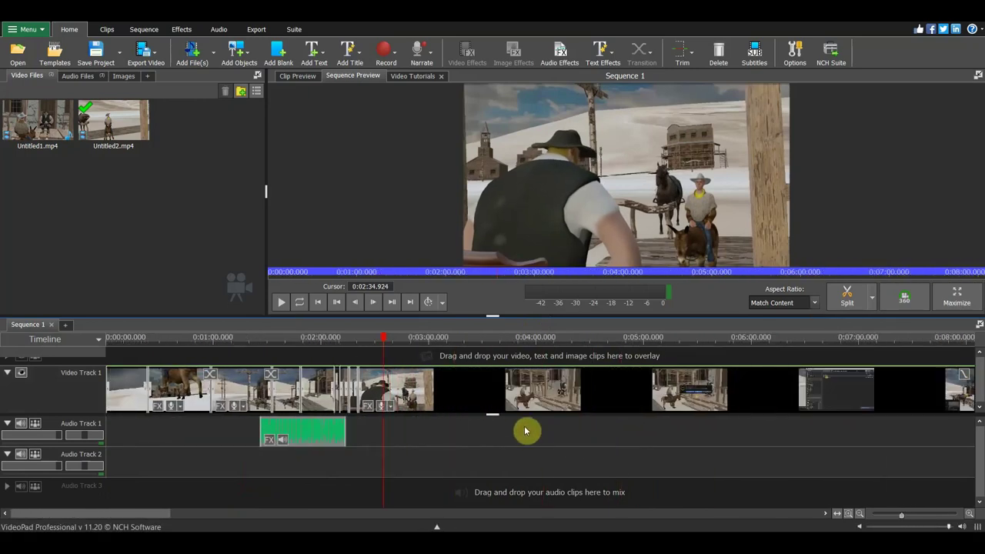
pyautogui.moveTo(393, 339)
pyautogui.mouseDown()
pyautogui.moveTo(429, 357)
pyautogui.moveTo(398, 359)
pyautogui.mouseUp()
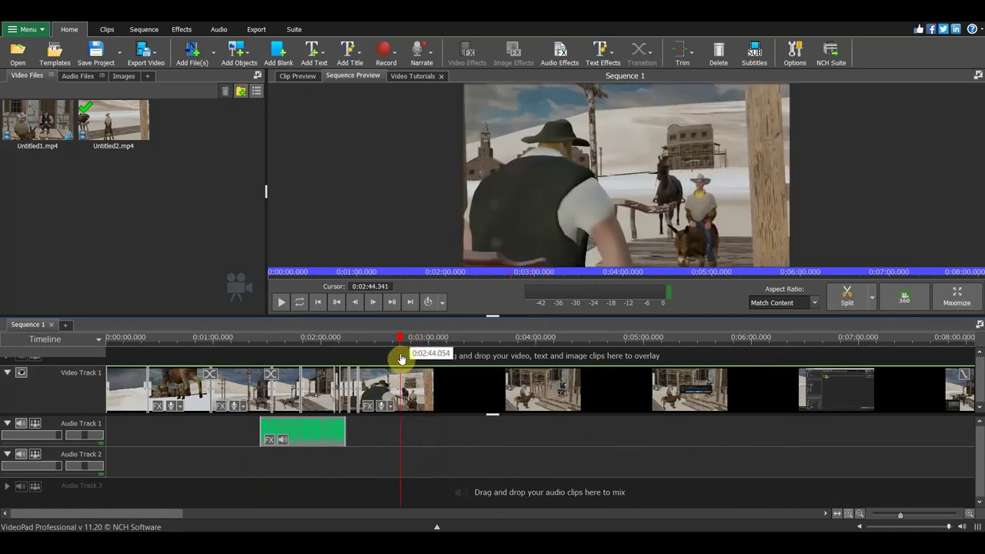
pyautogui.moveTo(401, 358)
pyautogui.mouseDown()
pyautogui.moveTo(357, 354)
pyautogui.moveTo(366, 354)
pyautogui.mouseUp()
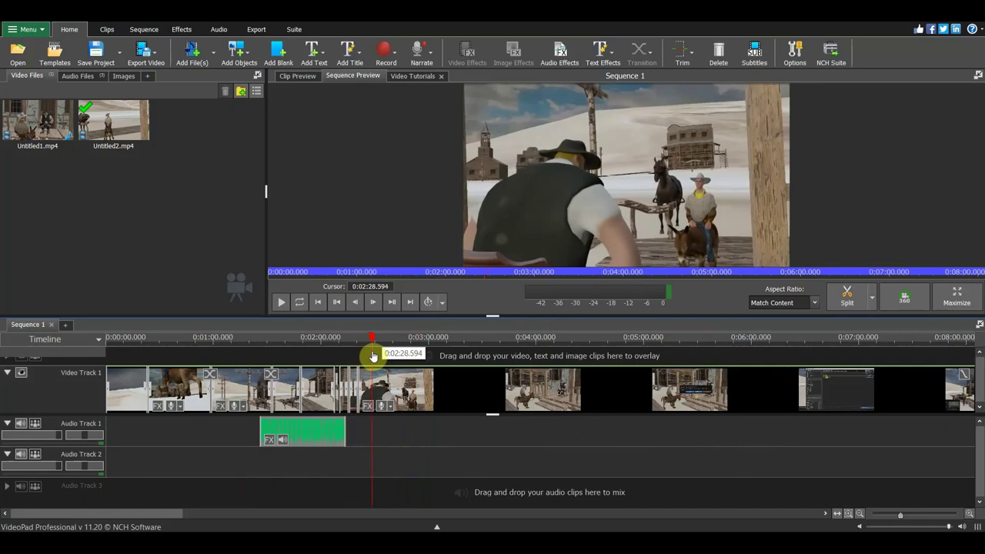
pyautogui.moveTo(388, 379); pyautogui.dragTo(444, 390)
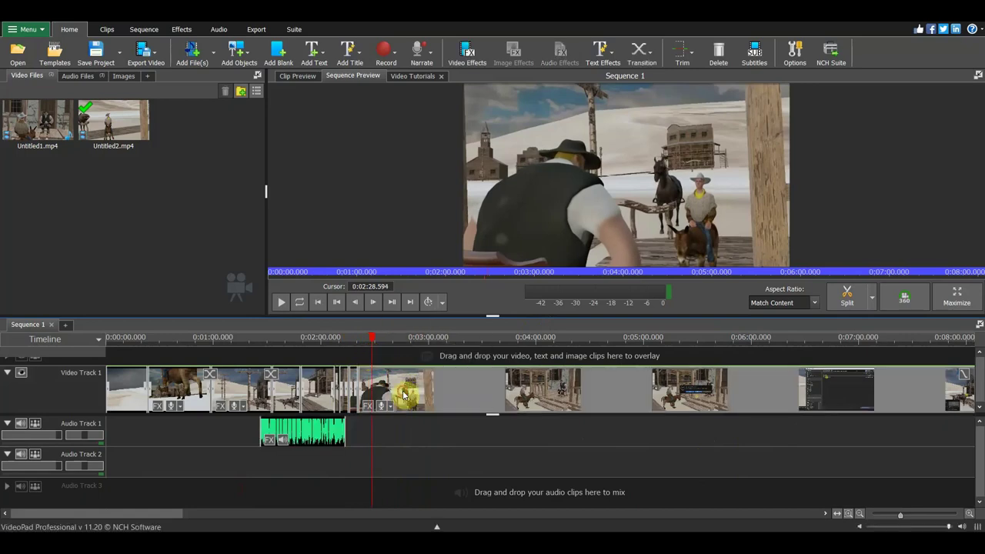
pyautogui.moveTo(380, 347); pyautogui.dragTo(347, 347)
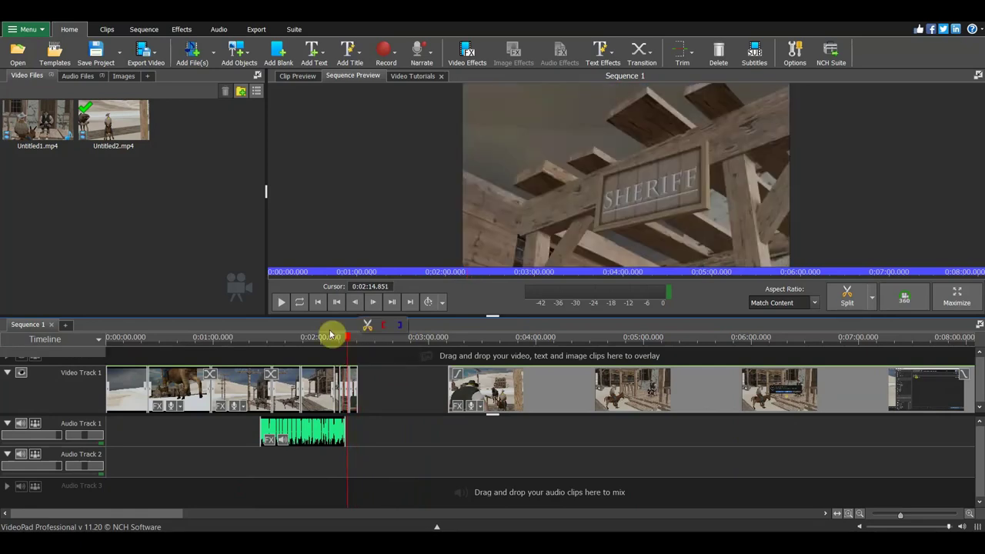
pyautogui.click(284, 305)
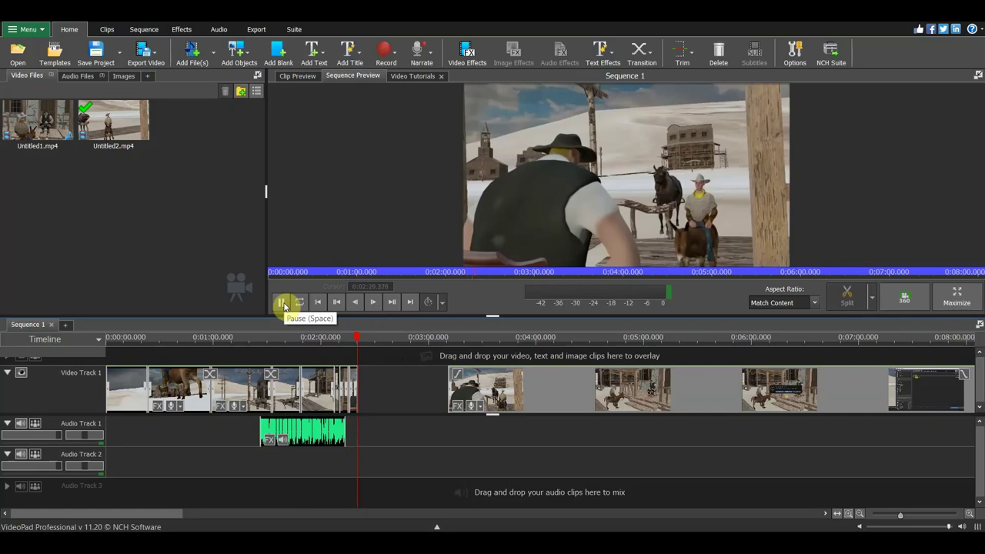
pyautogui.click(284, 304)
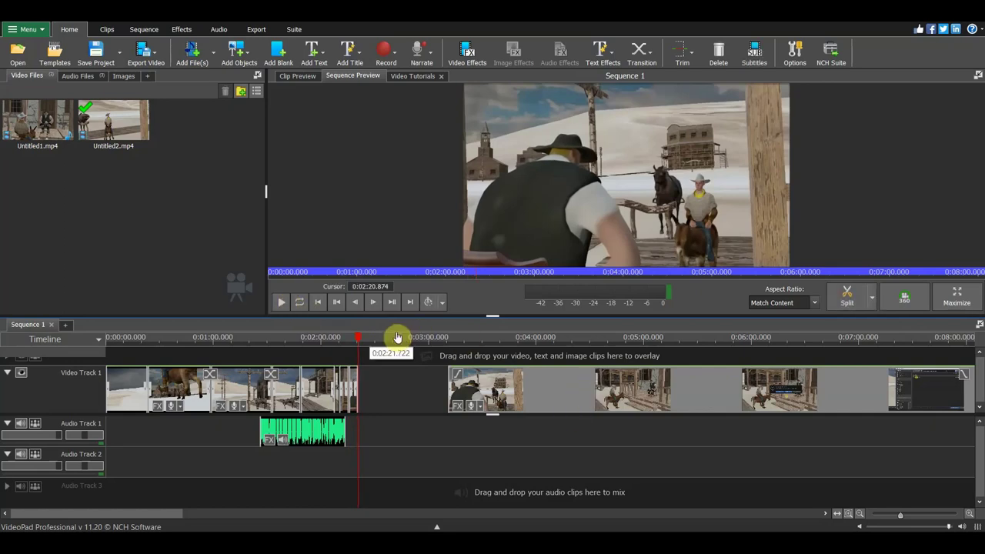
pyautogui.moveTo(377, 343)
pyautogui.mouseDown()
pyautogui.moveTo(593, 363)
pyautogui.moveTo(558, 363)
pyautogui.moveTo(572, 363)
pyautogui.mouseUp()
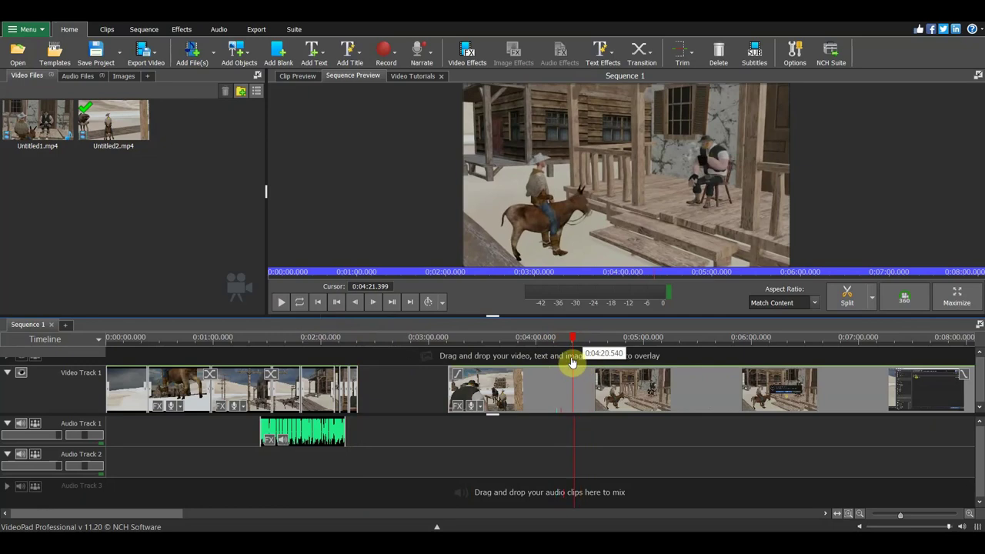
pyautogui.moveTo(572, 363); pyautogui.dragTo(577, 359)
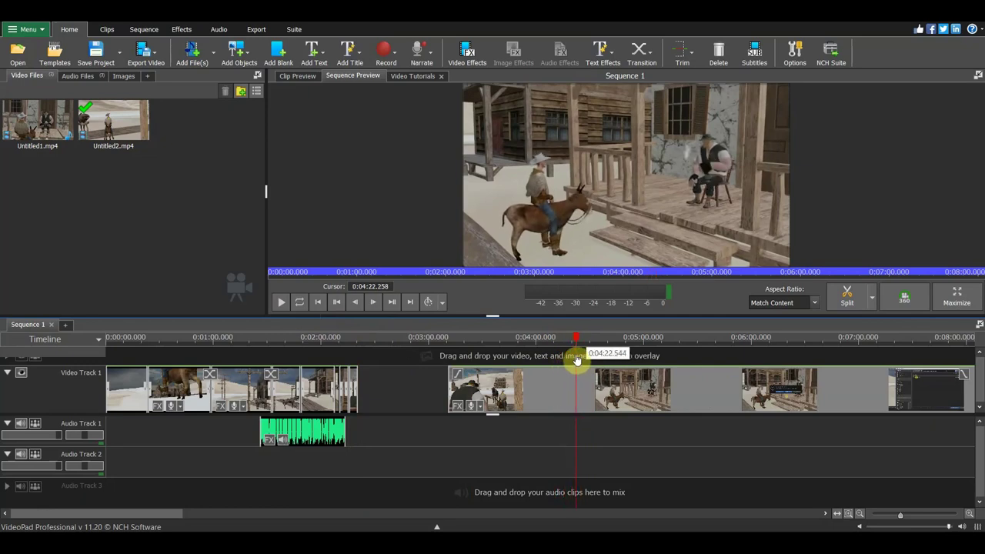
pyautogui.moveTo(584, 359); pyautogui.dragTo(878, 364)
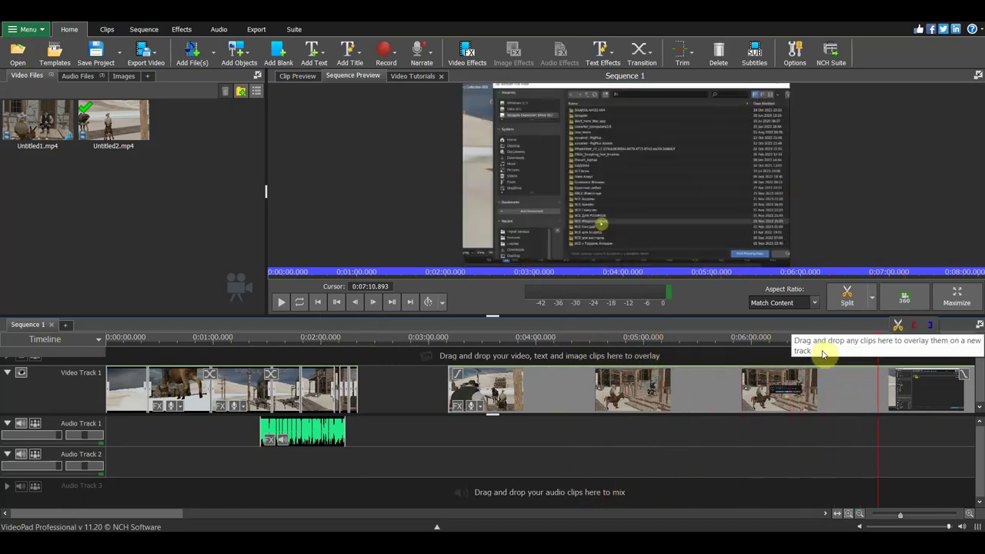
pyautogui.scroll(-3, 823, 356)
pyautogui.scroll(-3, 823, 355)
pyautogui.scroll(-2, 660, 391)
pyautogui.scroll(-2, 659, 391)
pyautogui.moveTo(385, 339)
pyautogui.mouseDown()
pyautogui.moveTo(604, 378)
pyautogui.moveTo(839, 393)
pyautogui.mouseUp()
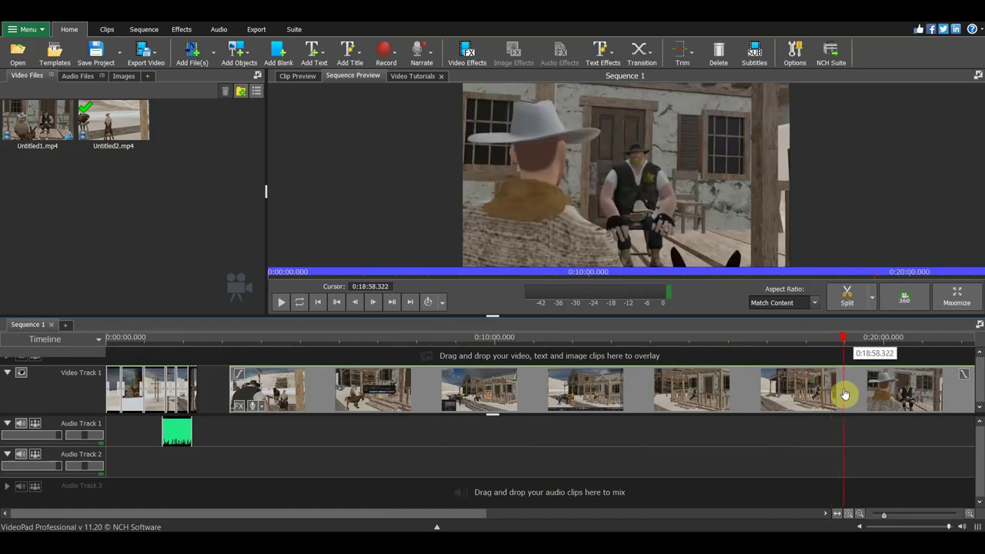
pyautogui.moveTo(866, 400); pyautogui.dragTo(885, 402)
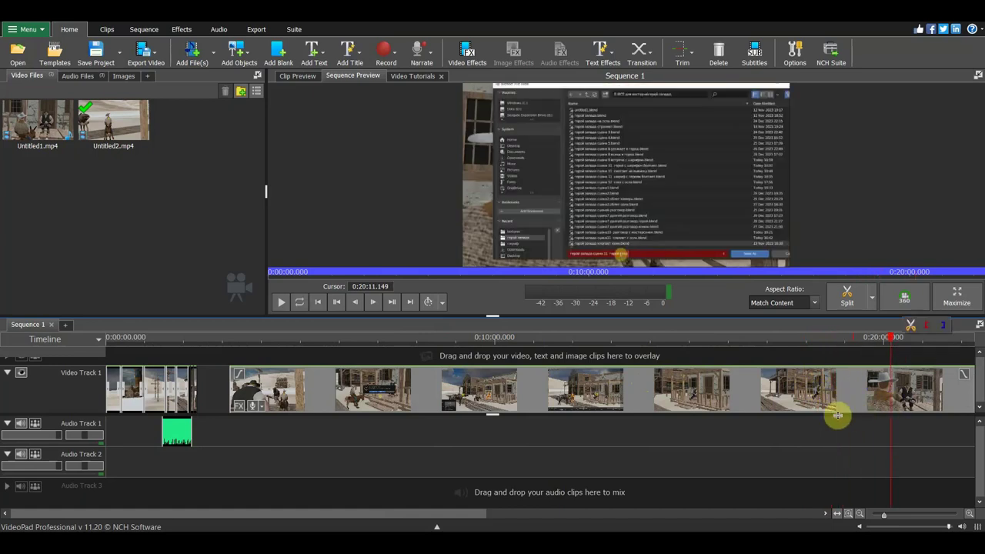
pyautogui.scroll(-2, 815, 400)
pyautogui.scroll(-1, 762, 407)
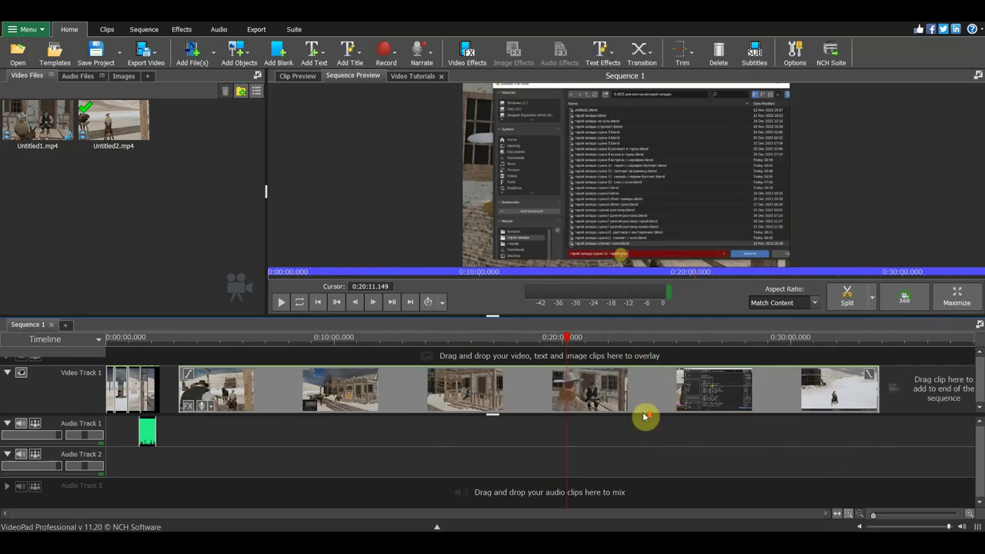
pyautogui.moveTo(573, 343)
pyautogui.mouseDown()
pyautogui.moveTo(726, 390)
pyautogui.moveTo(474, 391)
pyautogui.mouseUp()
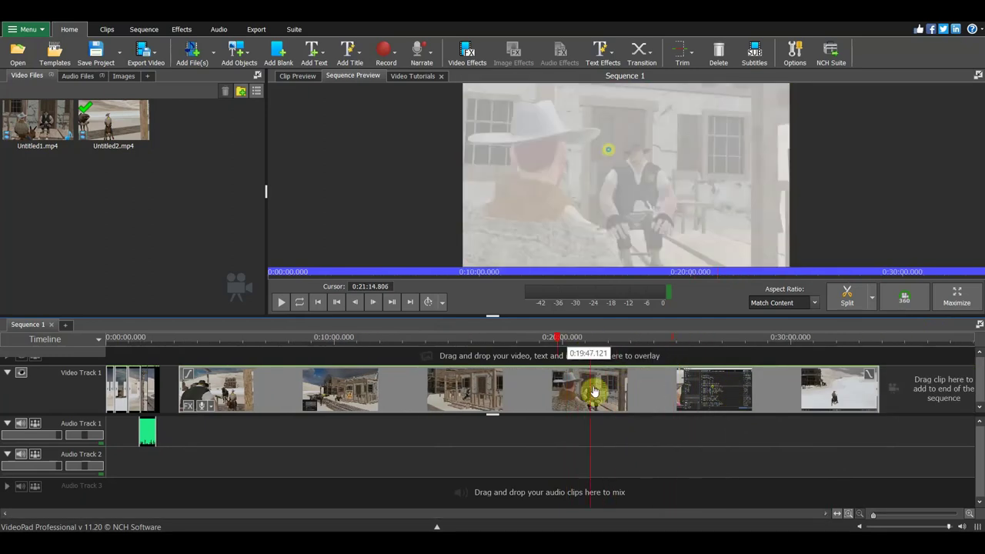
pyautogui.moveTo(473, 391); pyautogui.dragTo(439, 387)
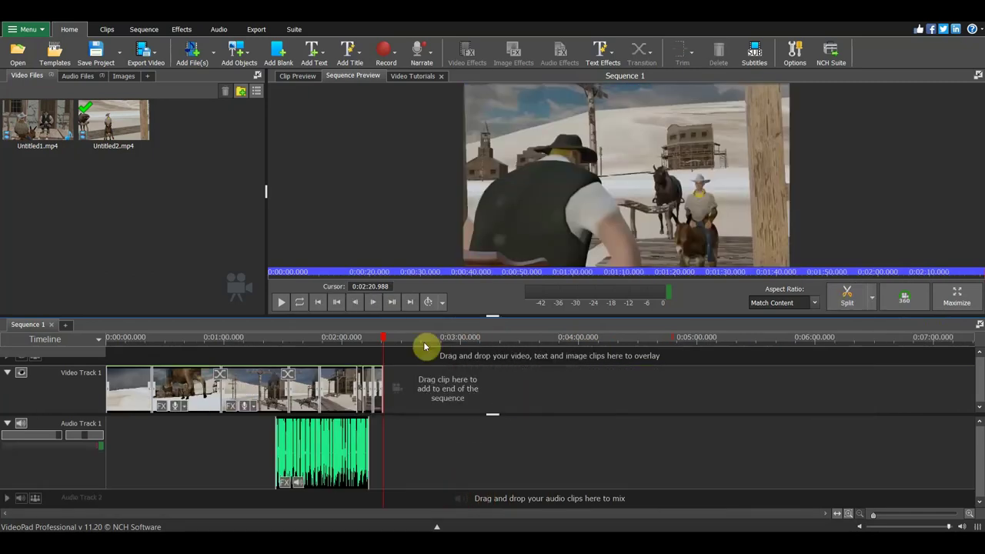
# Add Untitled1.mp4 to Video Track 1 and split it at 0:02:27
pyautogui.moveTo(36, 122); pyautogui.dragTo(424, 383)
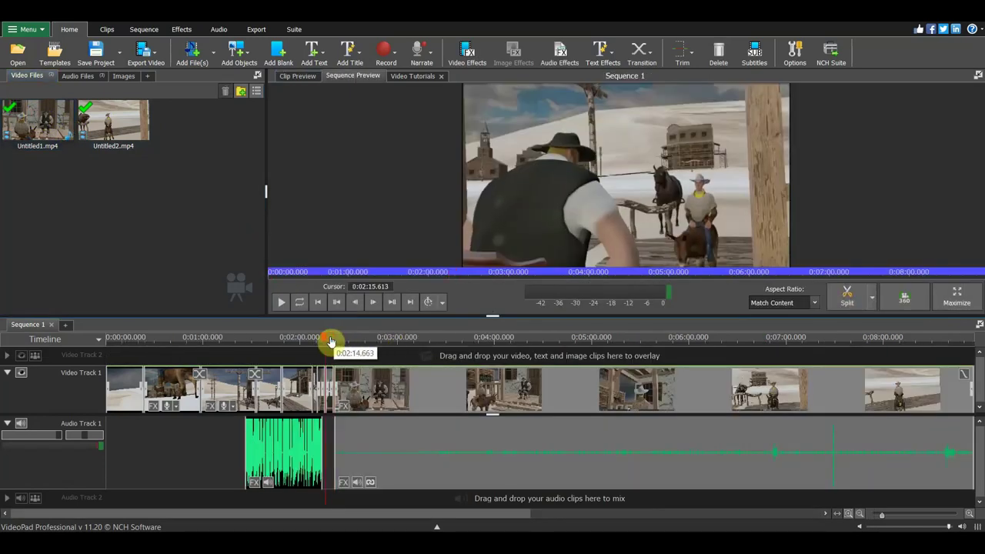
pyautogui.moveTo(332, 341); pyautogui.dragTo(339, 343)
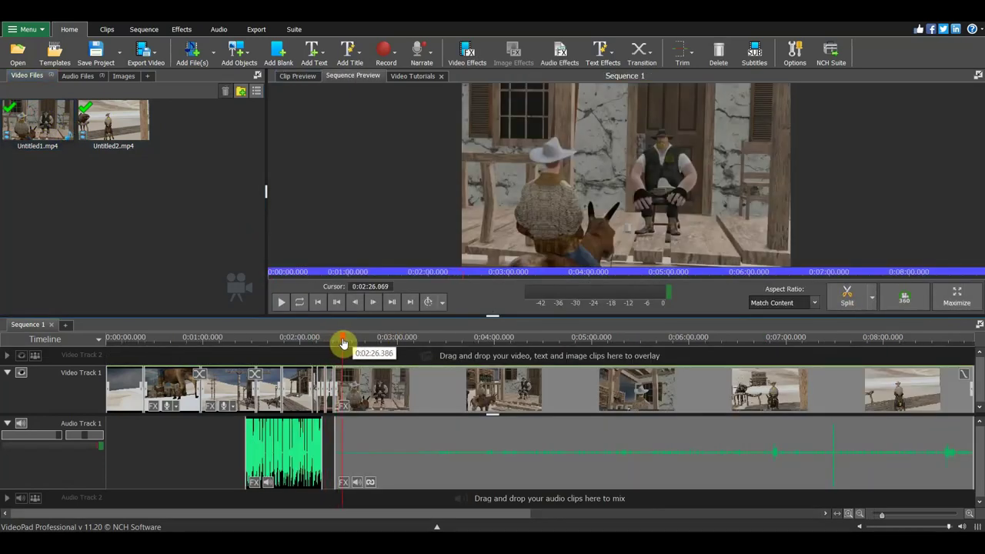
pyautogui.moveTo(346, 344); pyautogui.dragTo(347, 346)
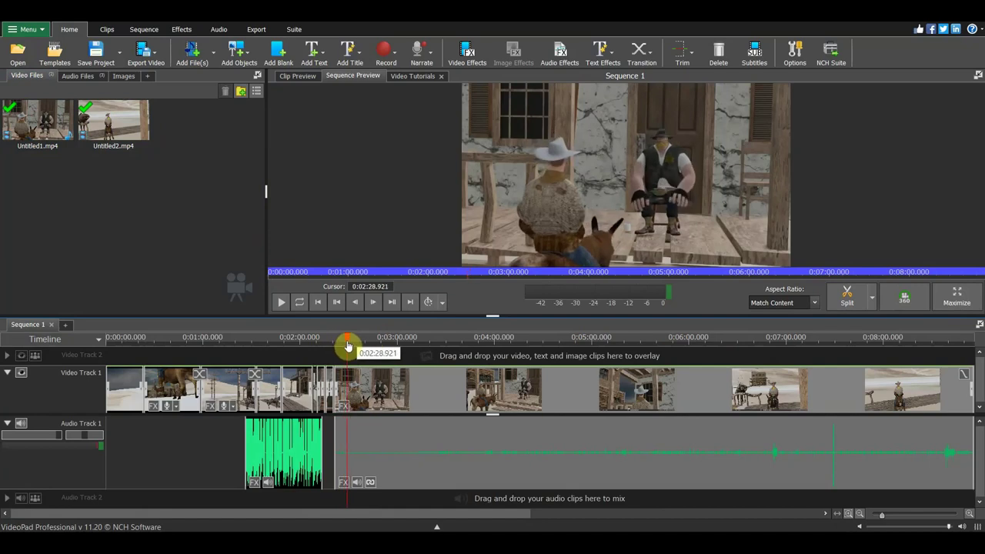
pyautogui.moveTo(347, 347); pyautogui.dragTo(344, 347)
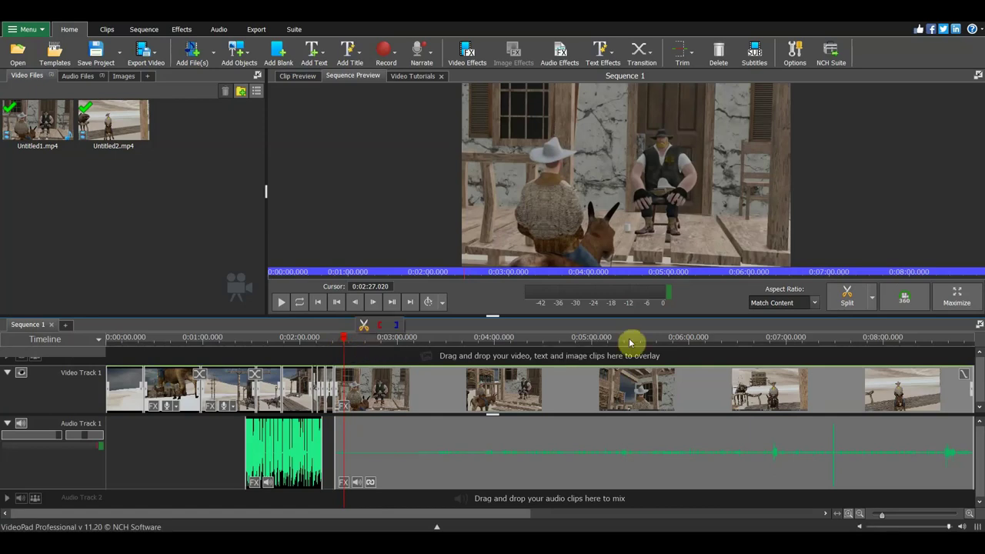
pyautogui.click(854, 294)
# Delete the short clip before the cut and the inserted footage's audio
pyautogui.scroll(3, 323, 389)
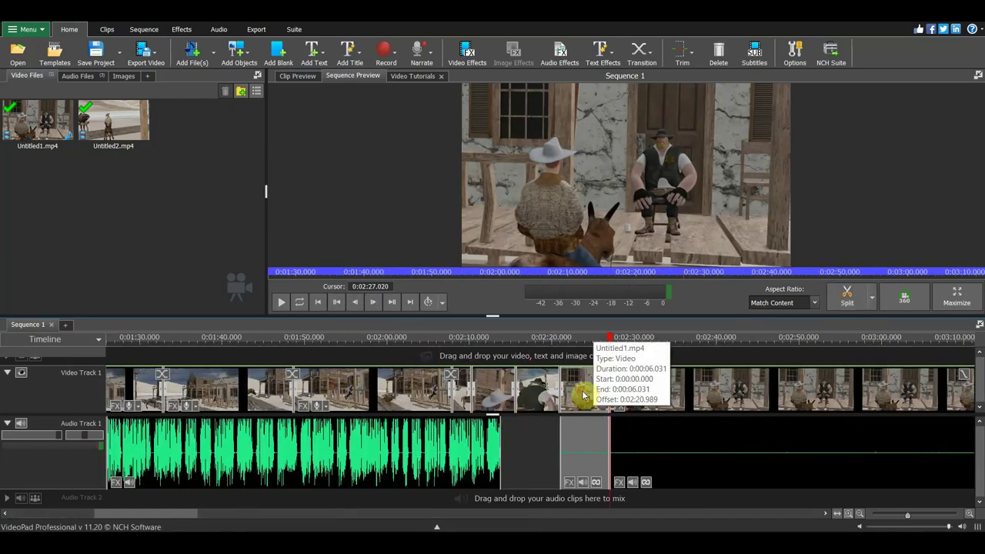
pyautogui.press('Delete')
pyautogui.click(598, 342)
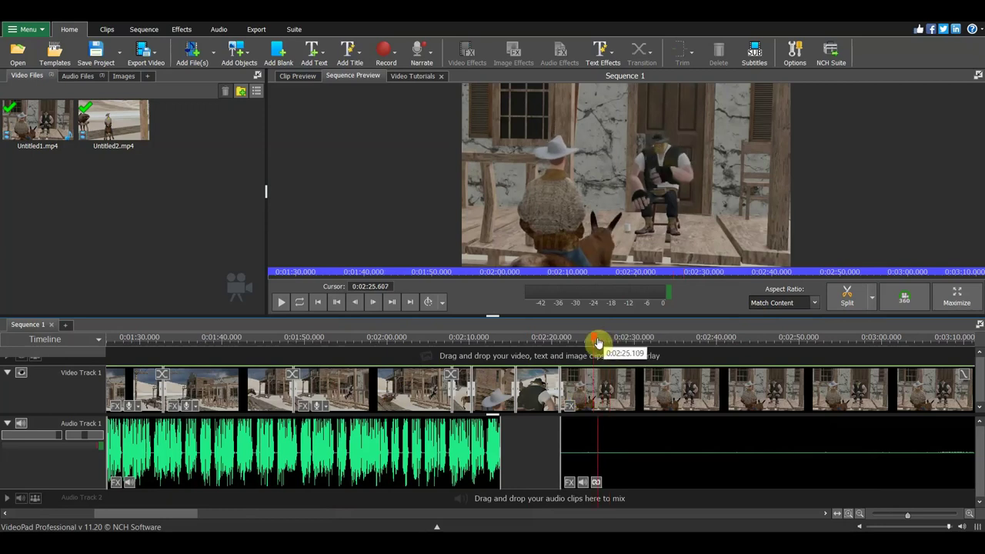
pyautogui.click(558, 337)
pyautogui.click(613, 476)
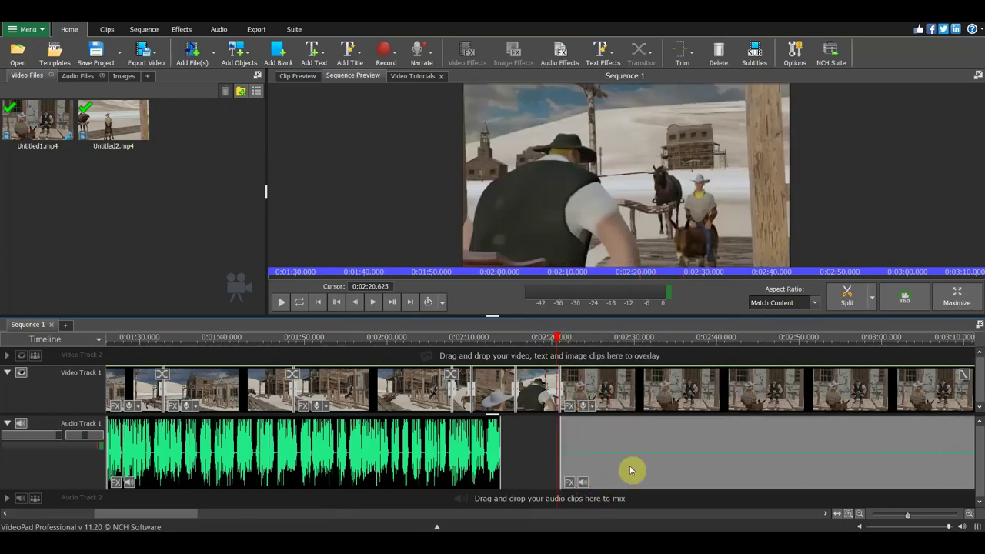
pyautogui.press('Delete')
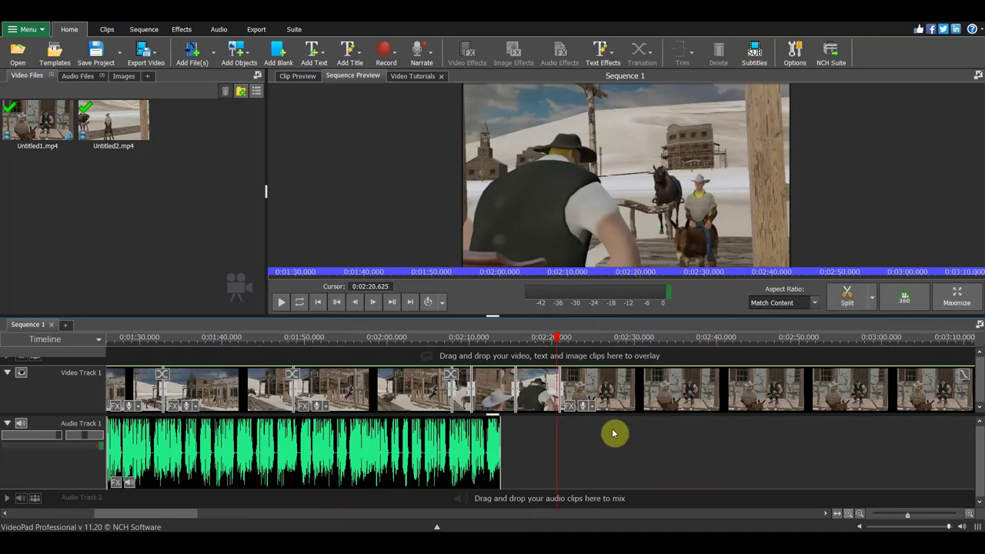
# Reposition the voice clip on Audio Track 1 next to the new scene, checking by playback
pyautogui.click(542, 339)
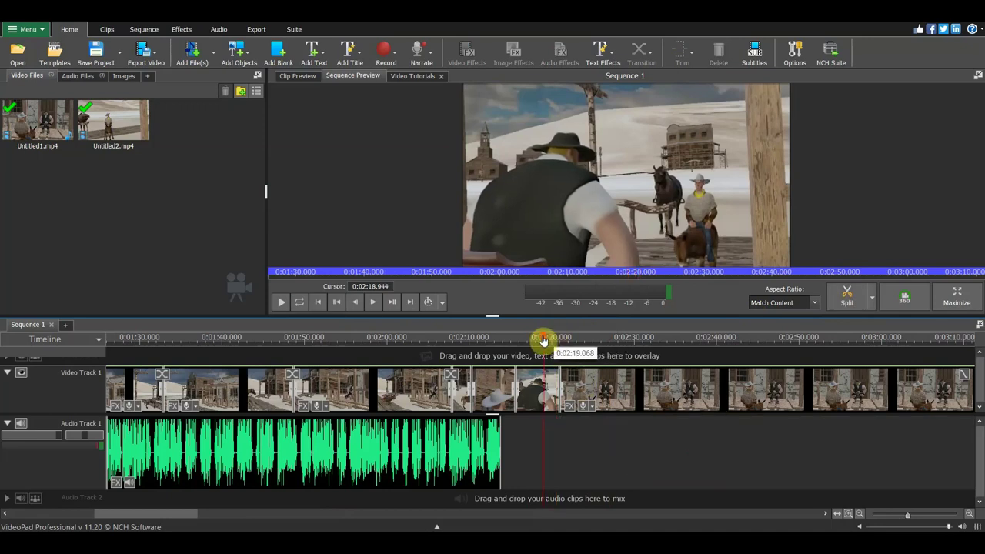
pyautogui.moveTo(277, 453); pyautogui.dragTo(551, 491)
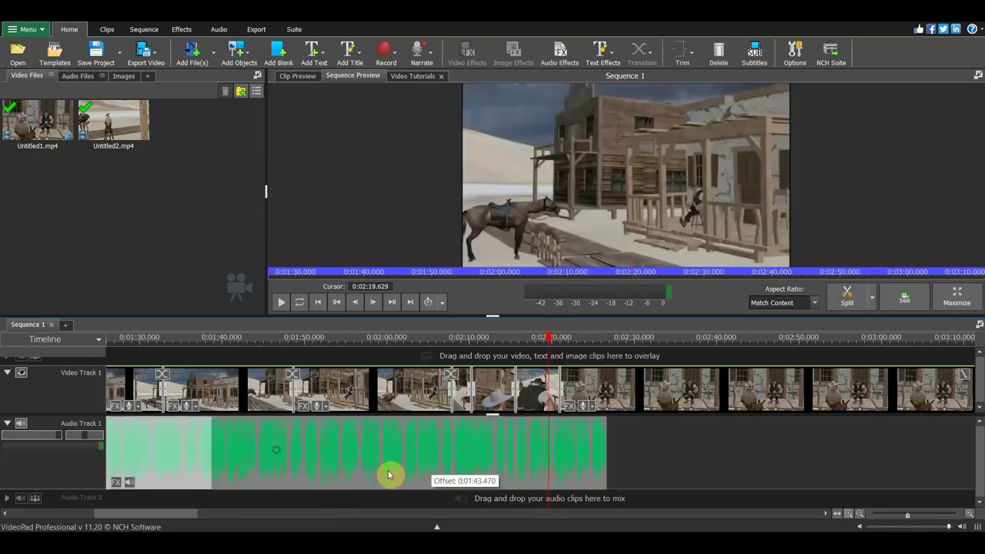
pyautogui.moveTo(551, 491); pyautogui.dragTo(516, 461)
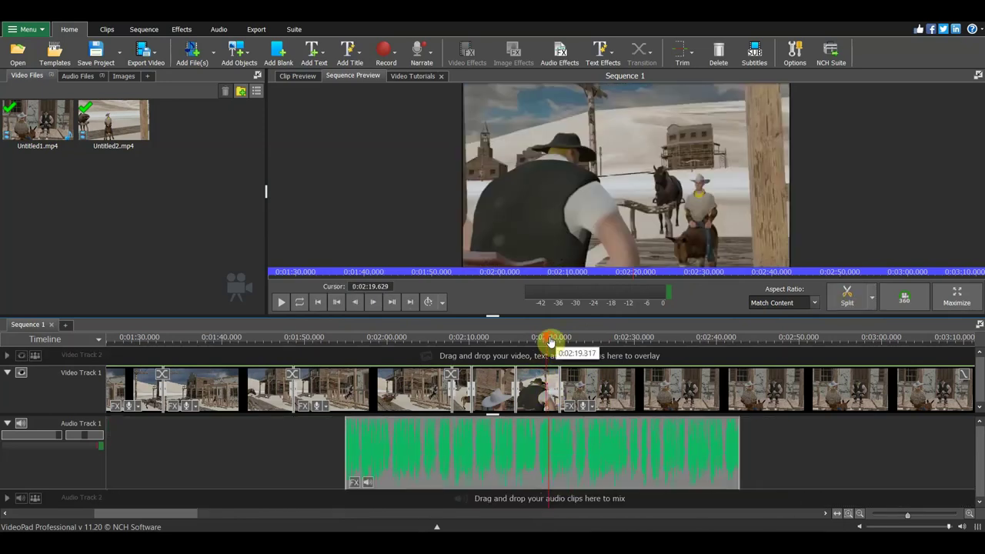
pyautogui.press('space')
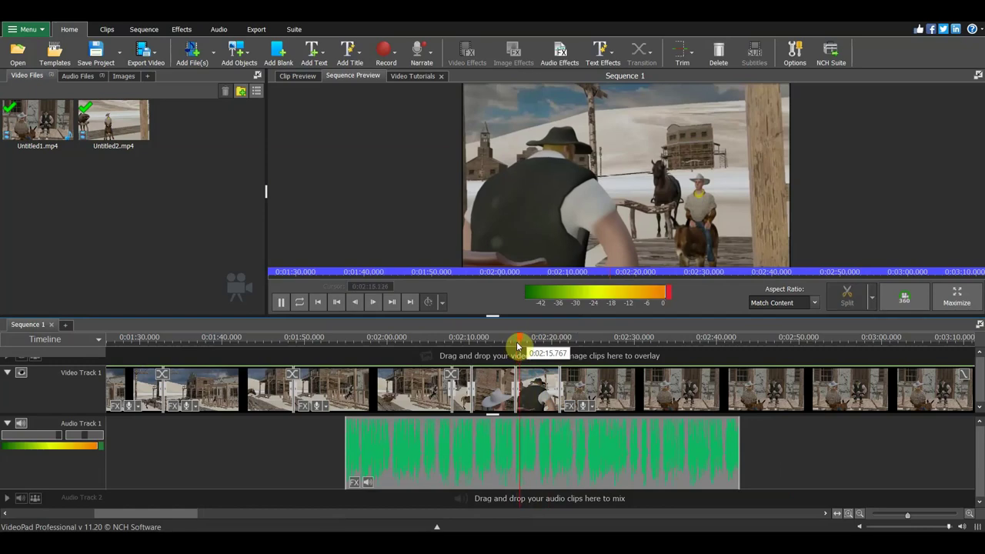
pyautogui.press('space')
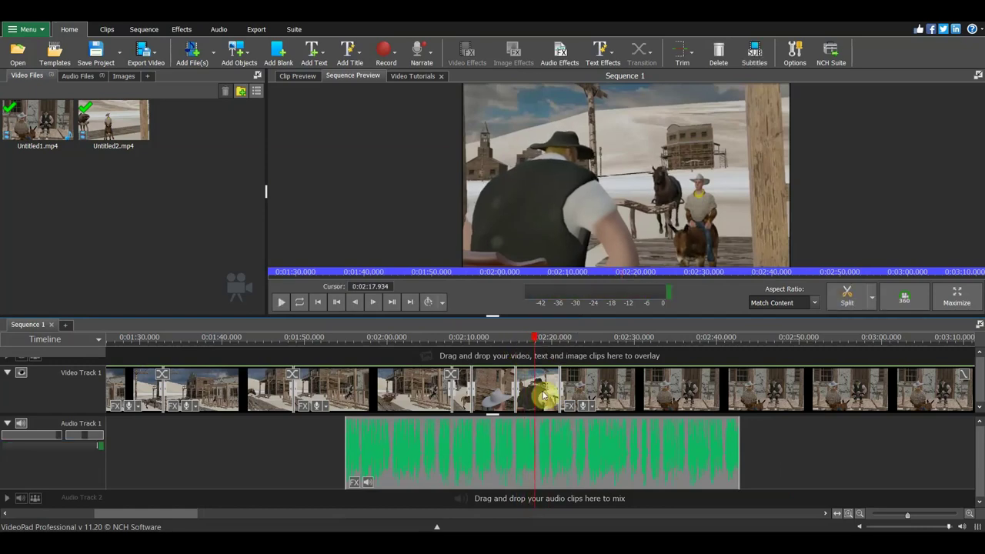
pyautogui.moveTo(566, 445); pyautogui.dragTo(641, 454)
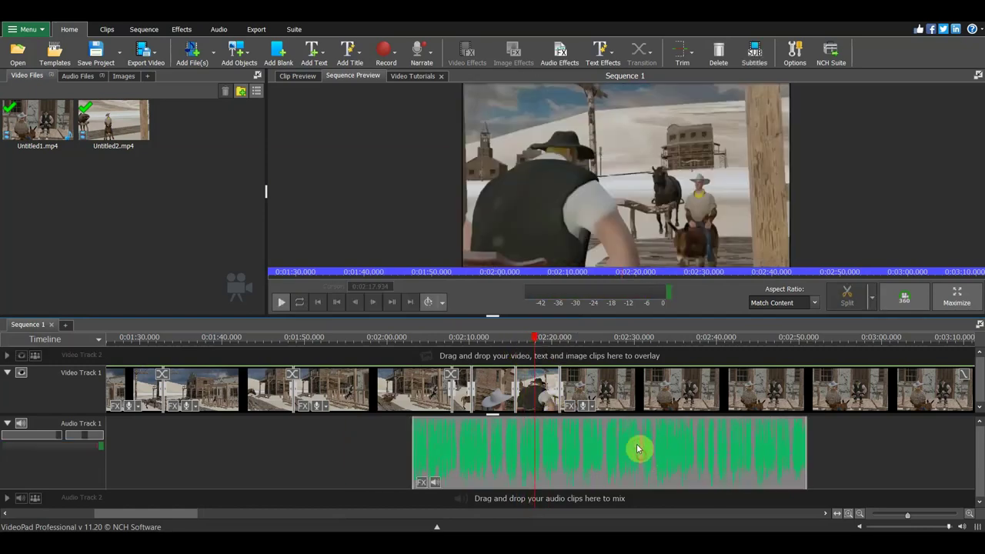
pyautogui.click(280, 302)
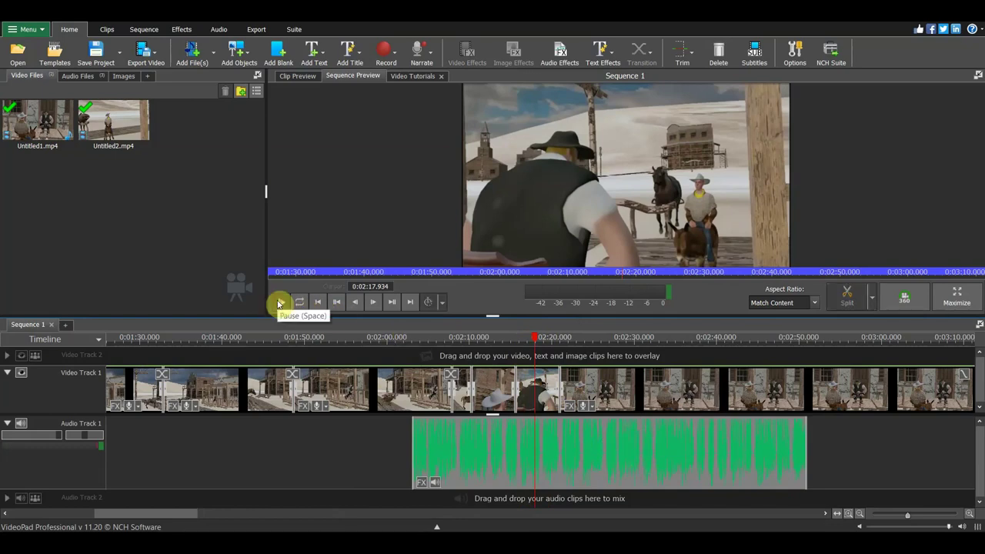
pyautogui.click(280, 303)
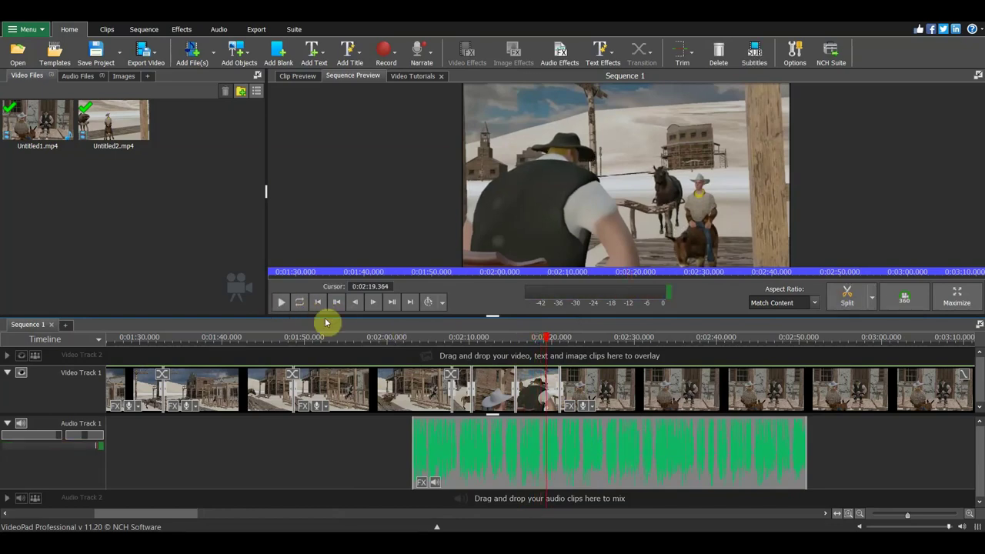
# Replay from 0:02:15 and nudge the voice clip slightly earlier for sync
pyautogui.moveTo(546, 339); pyautogui.dragTo(518, 343)
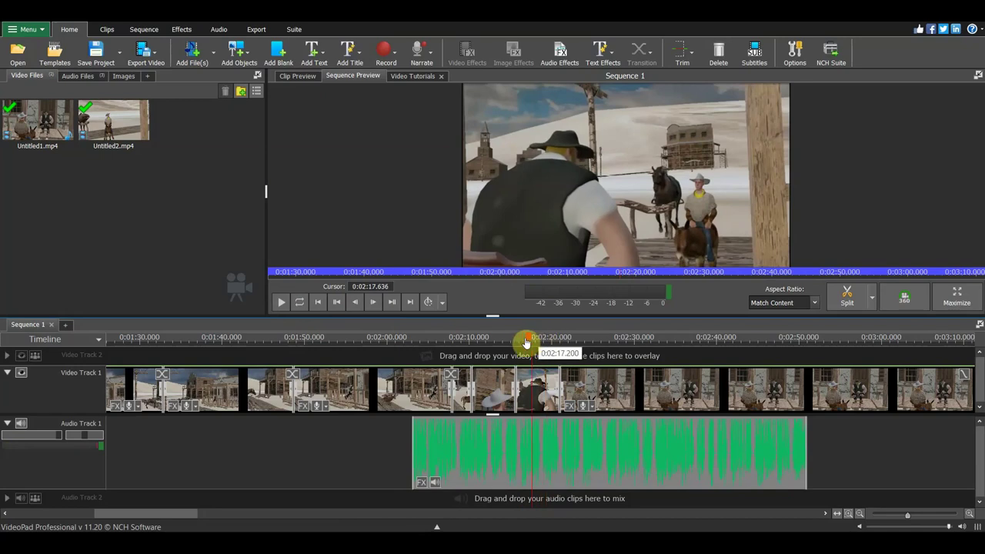
pyautogui.press('space')
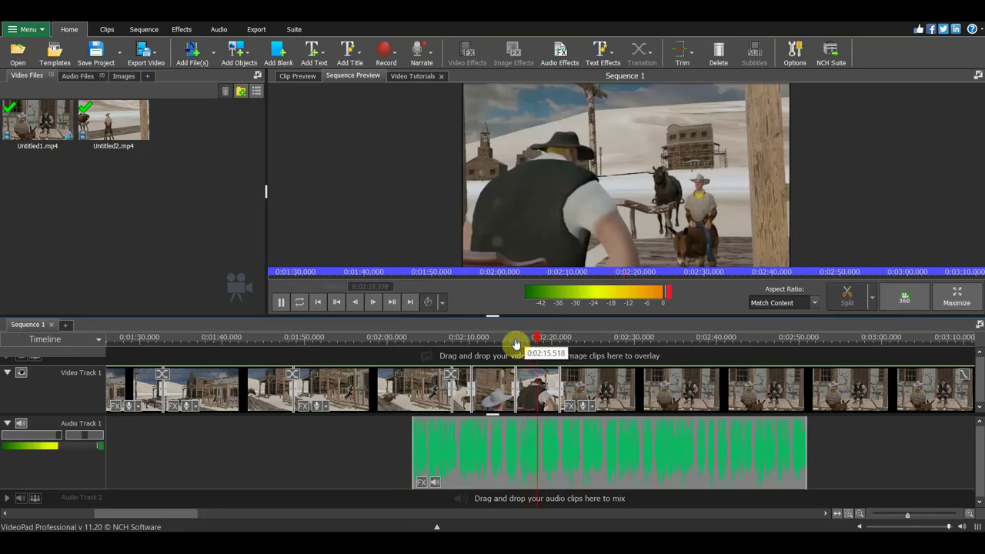
pyautogui.press('space')
pyautogui.moveTo(596, 467); pyautogui.dragTo(589, 469)
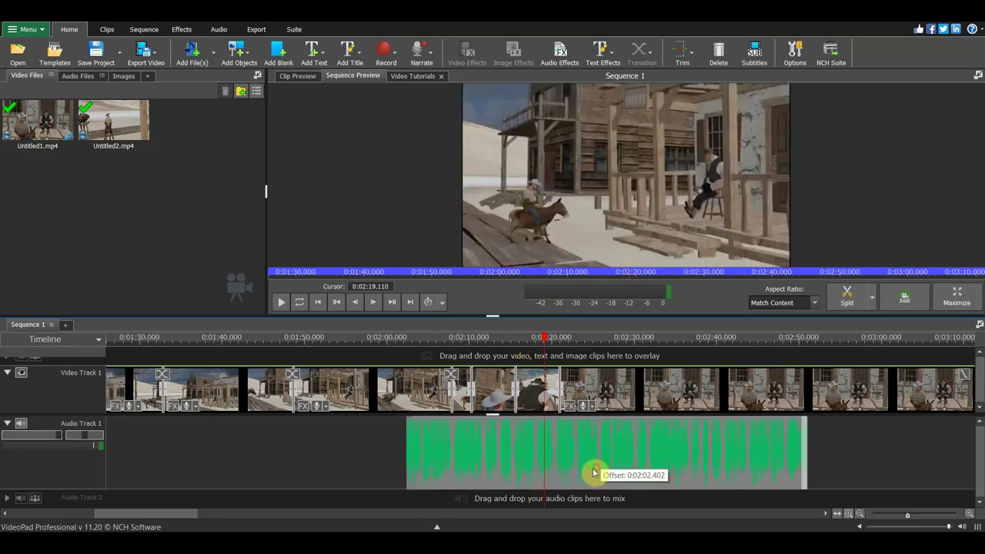
pyautogui.click(507, 338)
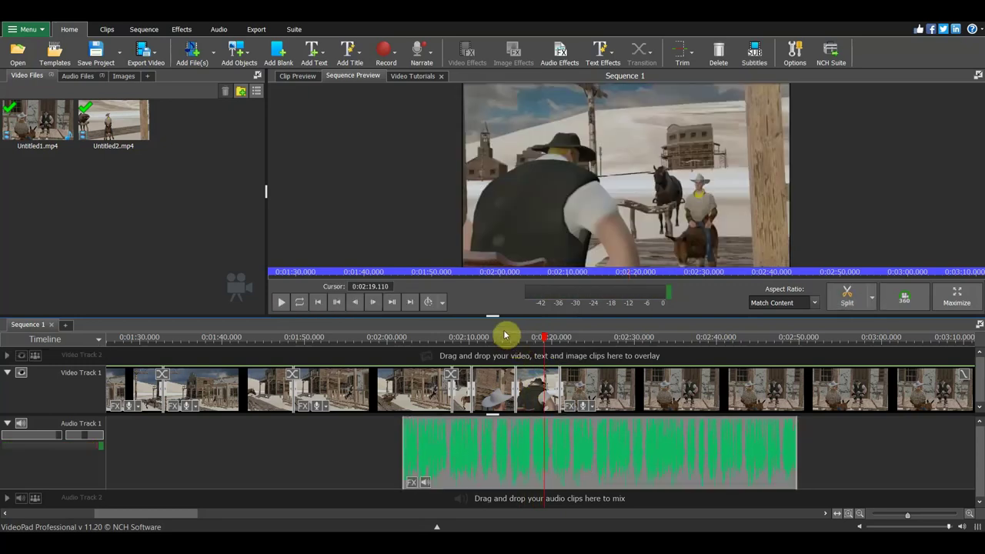
pyautogui.press('space')
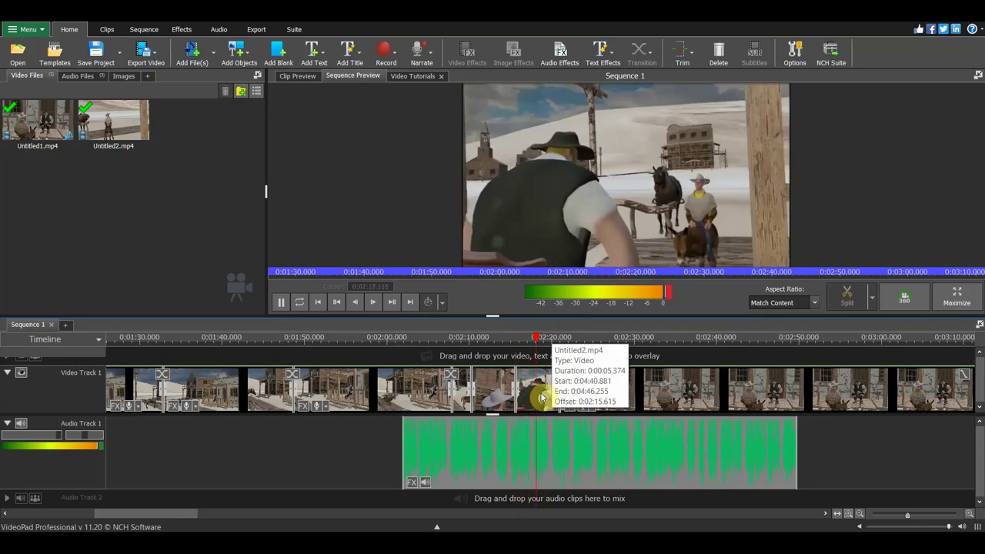
pyautogui.press('space')
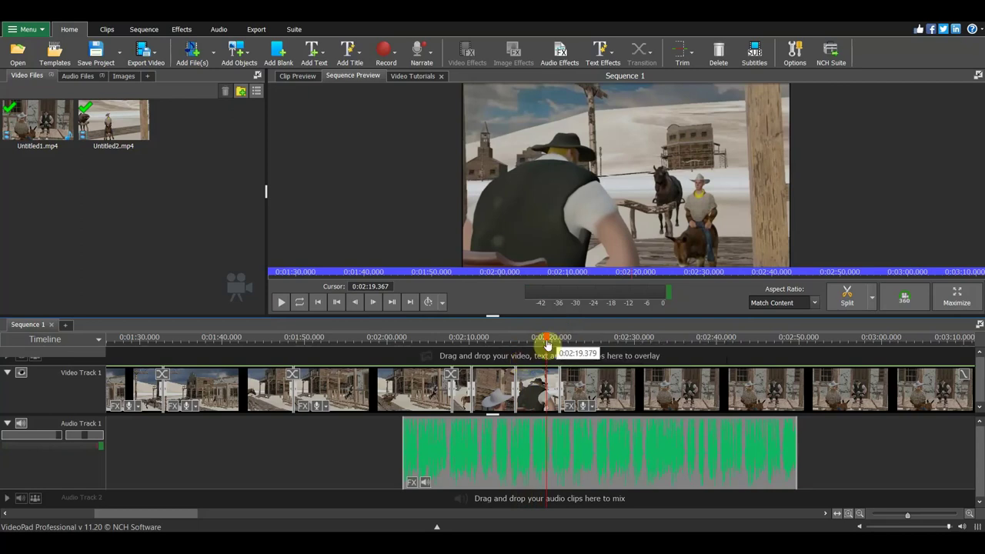
# Slide the voice piece so it starts at about 0:02:19
pyautogui.scroll(-2, 565, 455)
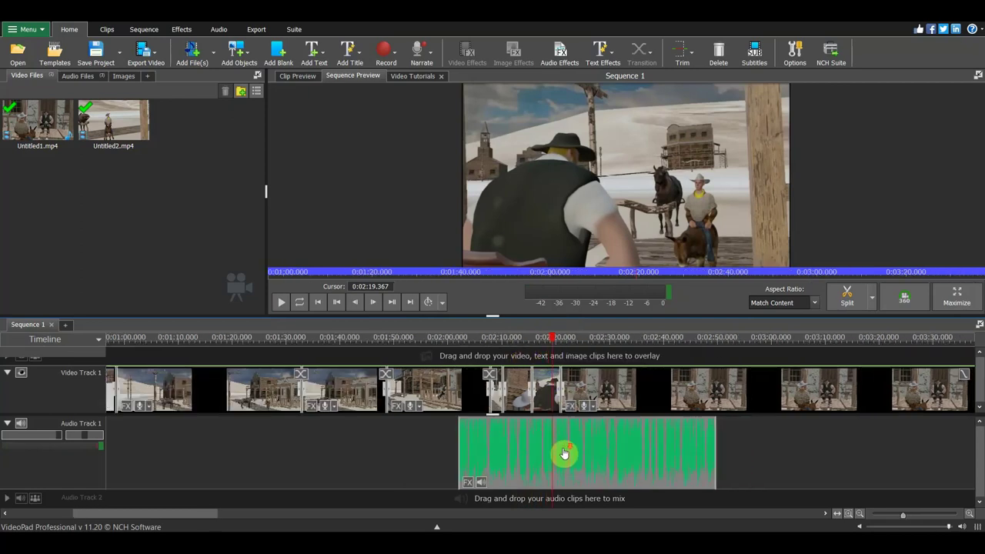
pyautogui.scroll(-2, 630, 439)
pyautogui.scroll(-1, 655, 446)
pyautogui.scroll(-1, 652, 449)
pyautogui.scroll(-1, 619, 452)
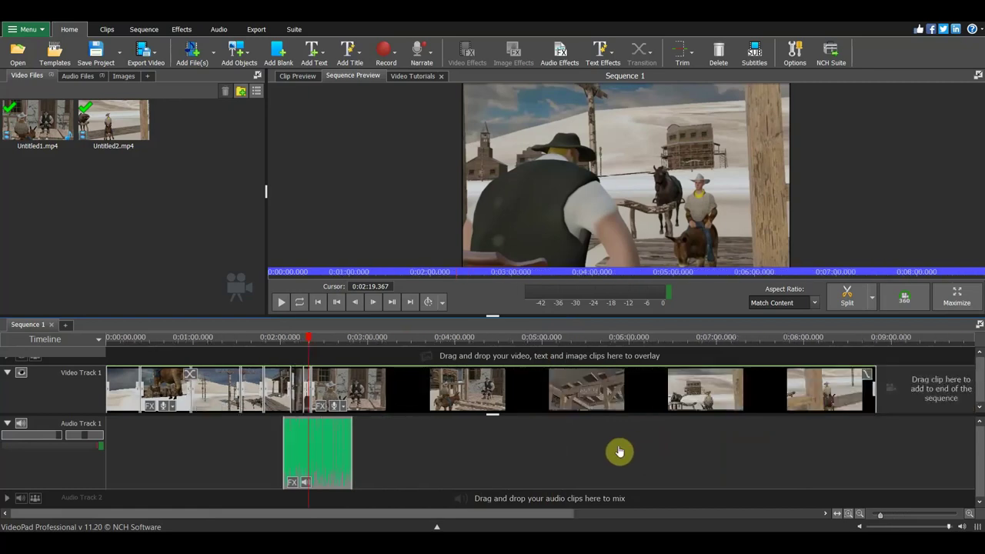
pyautogui.moveTo(343, 456)
pyautogui.mouseDown()
pyautogui.moveTo(695, 463)
pyautogui.moveTo(359, 453)
pyautogui.mouseUp()
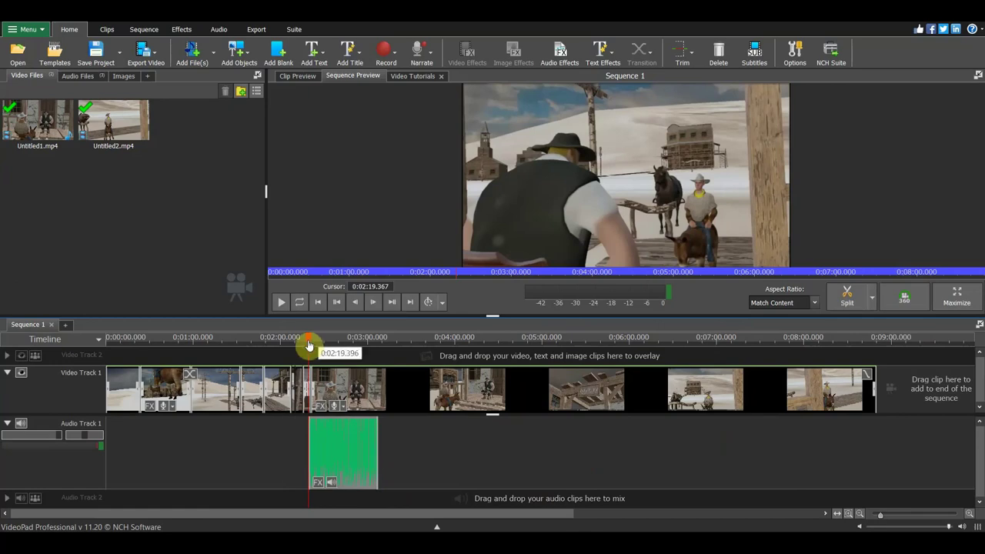
# Scrub to 0:02:22 to preview the sheriff on the porch scene
pyautogui.click(300, 340)
pyautogui.moveTo(300, 341); pyautogui.dragTo(315, 341)
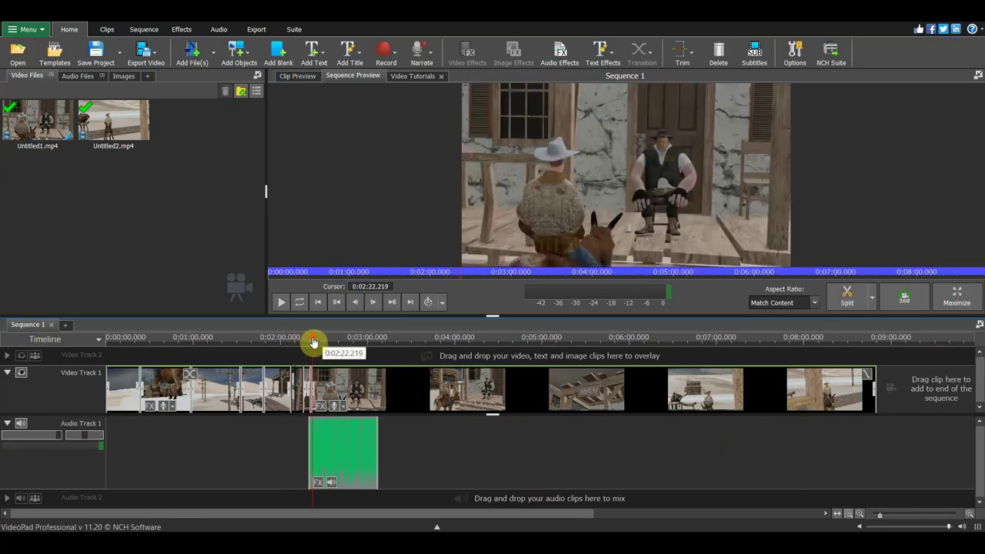
pyautogui.moveTo(315, 341); pyautogui.dragTo(313, 342)
pyautogui.scroll(2, 297, 395)
pyautogui.scroll(2, 358, 406)
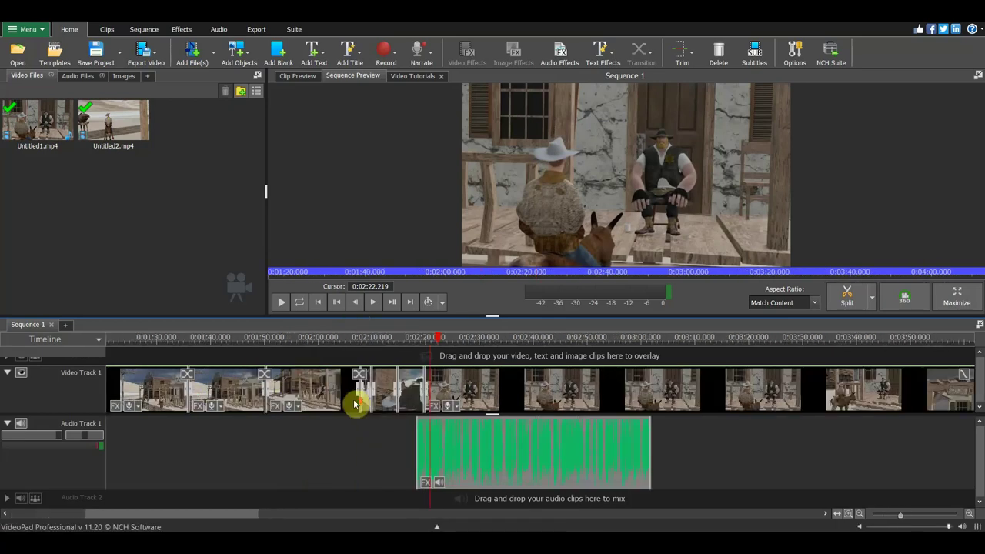
pyautogui.scroll(2, 477, 399)
pyautogui.scroll(1, 477, 400)
# Slide the voice clip earlier while playing back, then recheck sync from 0:02:21
pyautogui.moveTo(659, 455); pyautogui.dragTo(621, 462)
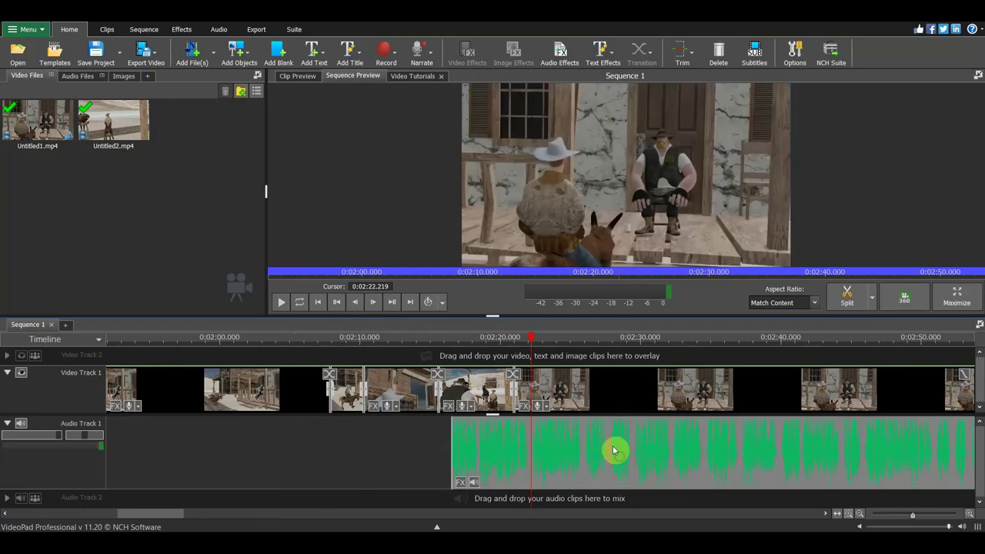
pyautogui.click(277, 301)
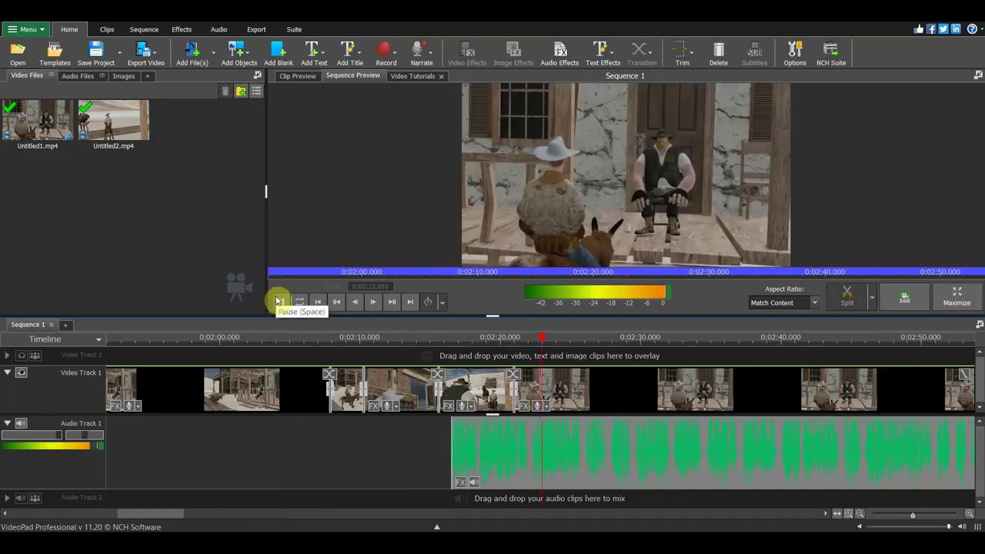
pyautogui.moveTo(674, 454); pyautogui.dragTo(609, 461)
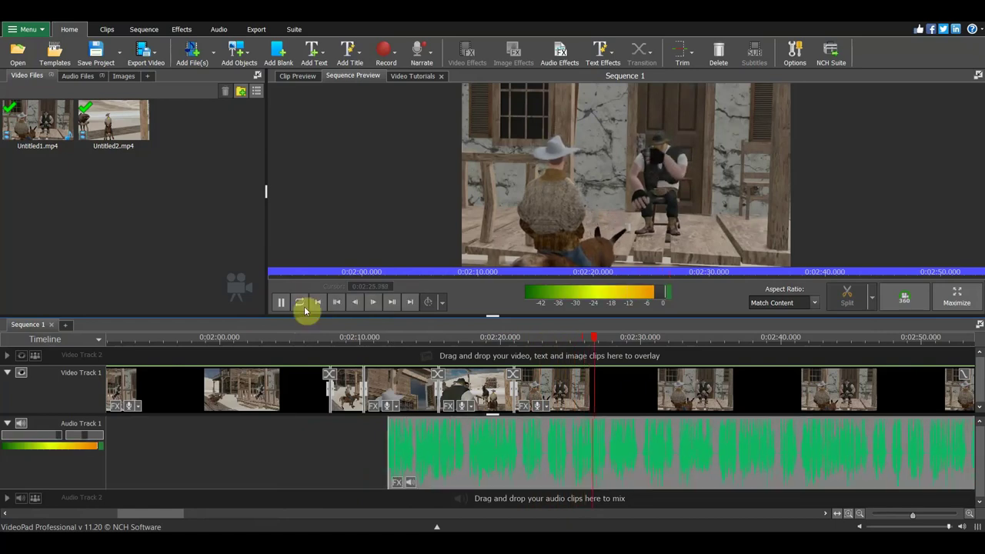
pyautogui.click(279, 301)
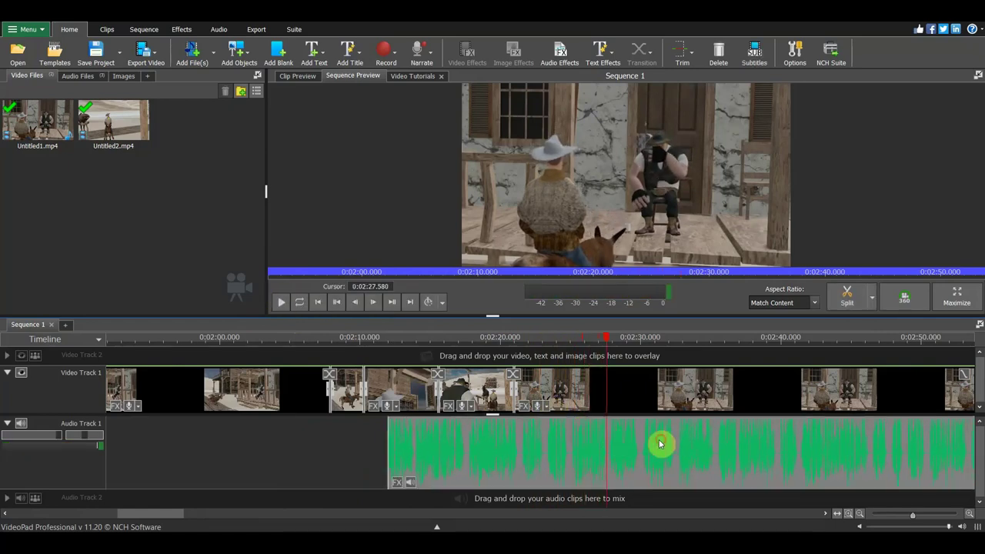
pyautogui.moveTo(663, 442); pyautogui.dragTo(620, 440)
pyautogui.click(514, 338)
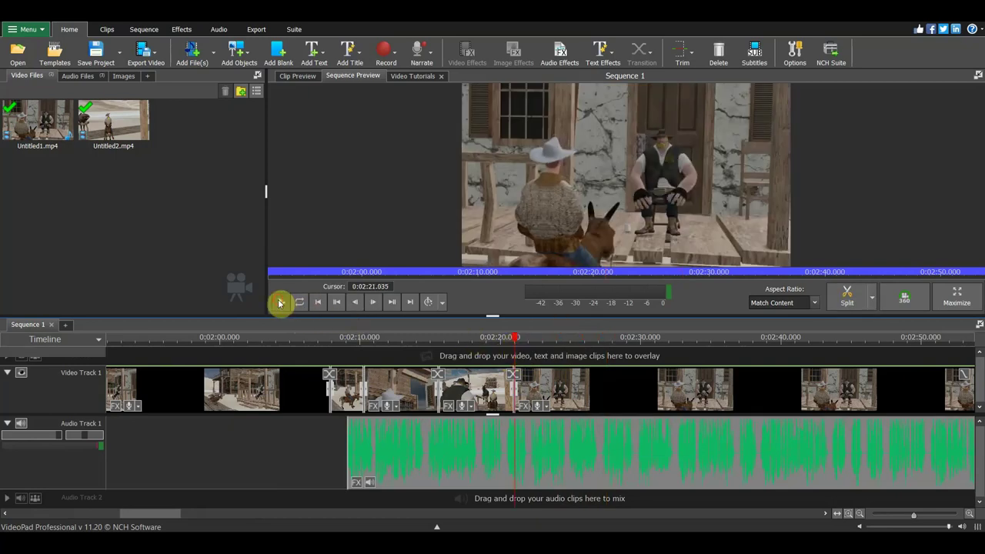
pyautogui.click(279, 302)
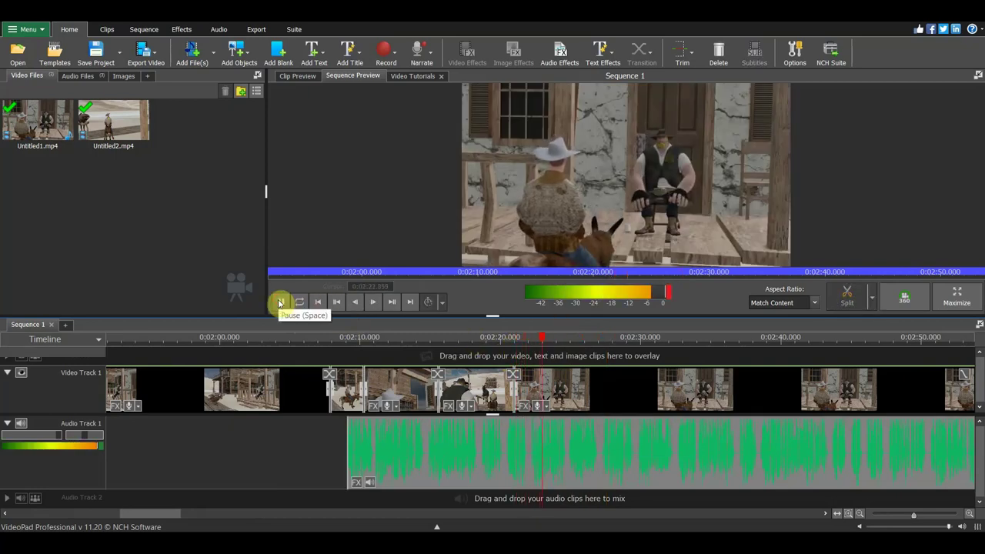
pyautogui.click(279, 302)
# Shift the voice slightly earlier and review playback from 0:02:20.962 through 0:02:33
pyautogui.moveTo(541, 436)
pyautogui.mouseDown()
pyautogui.moveTo(591, 451)
pyautogui.moveTo(582, 443)
pyautogui.mouseUp()
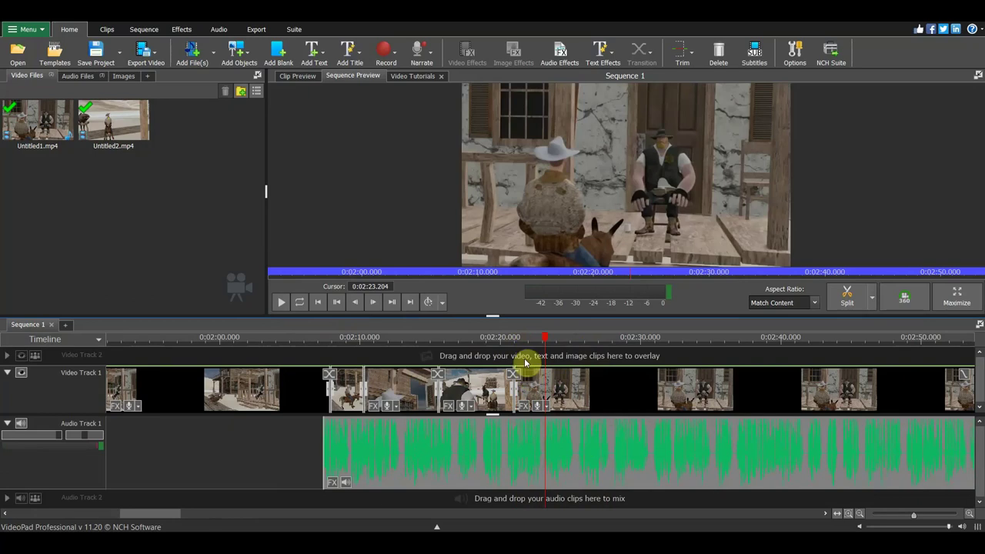
pyautogui.click(513, 338)
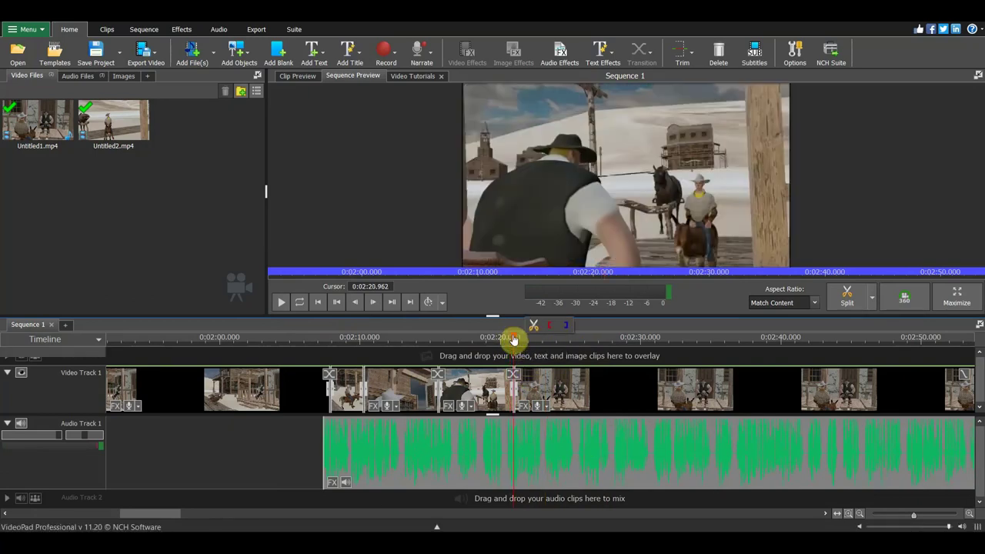
pyautogui.click(280, 303)
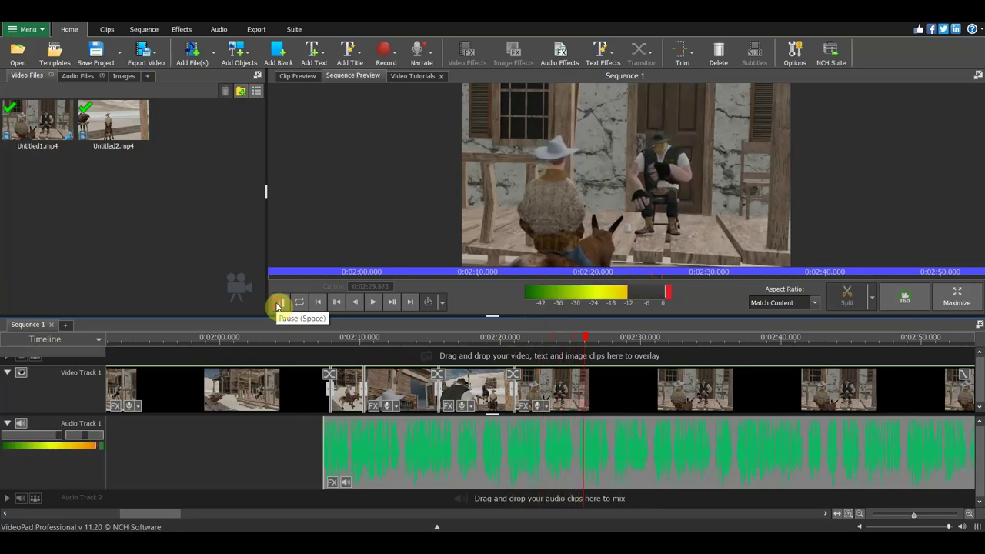
pyautogui.click(279, 305)
pyautogui.click(279, 305)
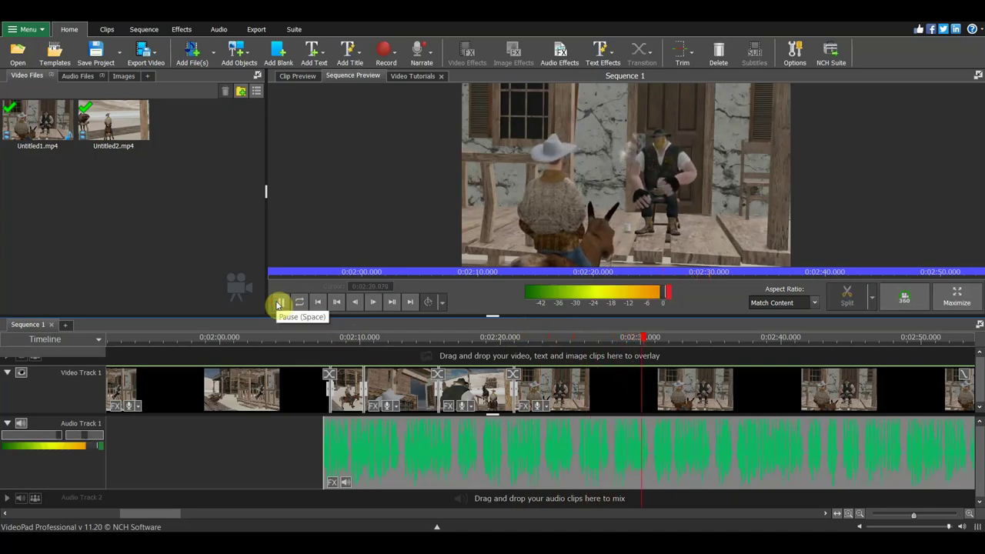
pyautogui.click(278, 305)
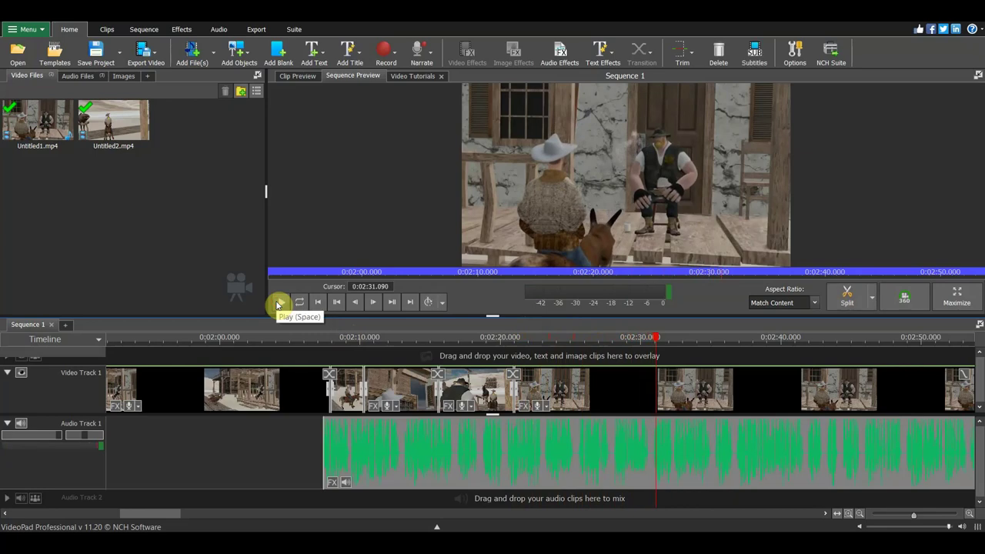
pyautogui.click(278, 305)
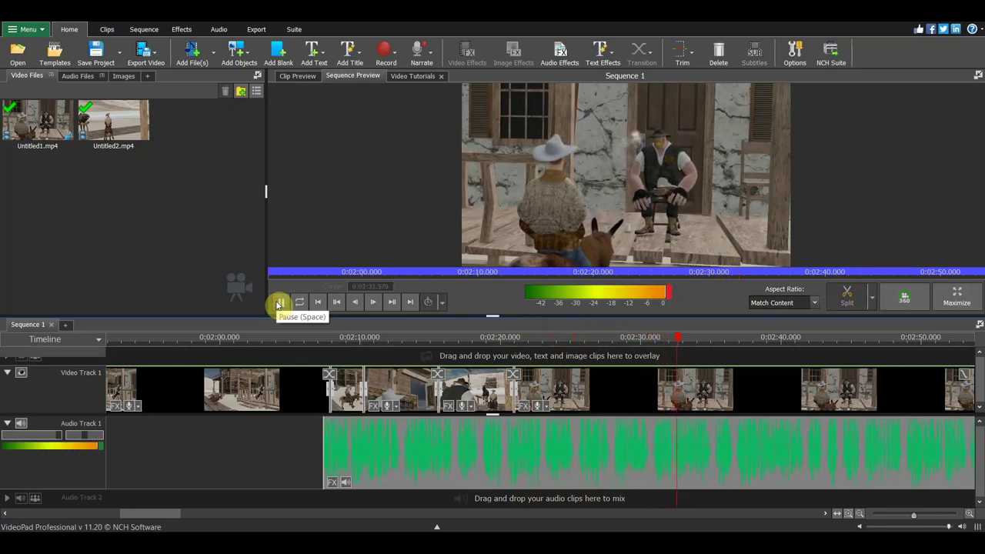
pyautogui.click(278, 305)
# Replay 0:02:20 to 0:02:33.727 and move the voice clip earlier to match
pyautogui.moveTo(681, 342)
pyautogui.mouseDown()
pyautogui.moveTo(513, 345)
pyautogui.moveTo(562, 352)
pyautogui.moveTo(593, 370)
pyautogui.mouseUp()
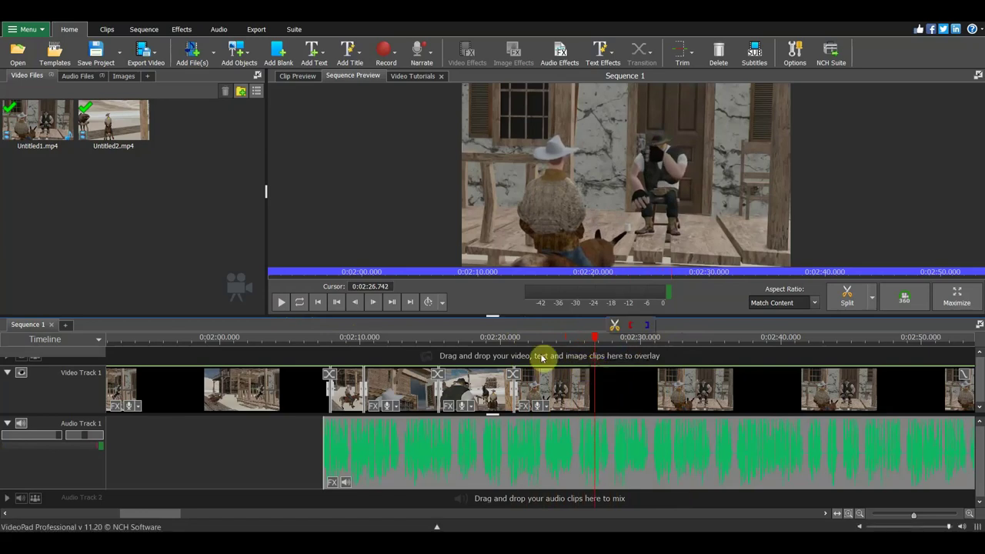
pyautogui.click(284, 302)
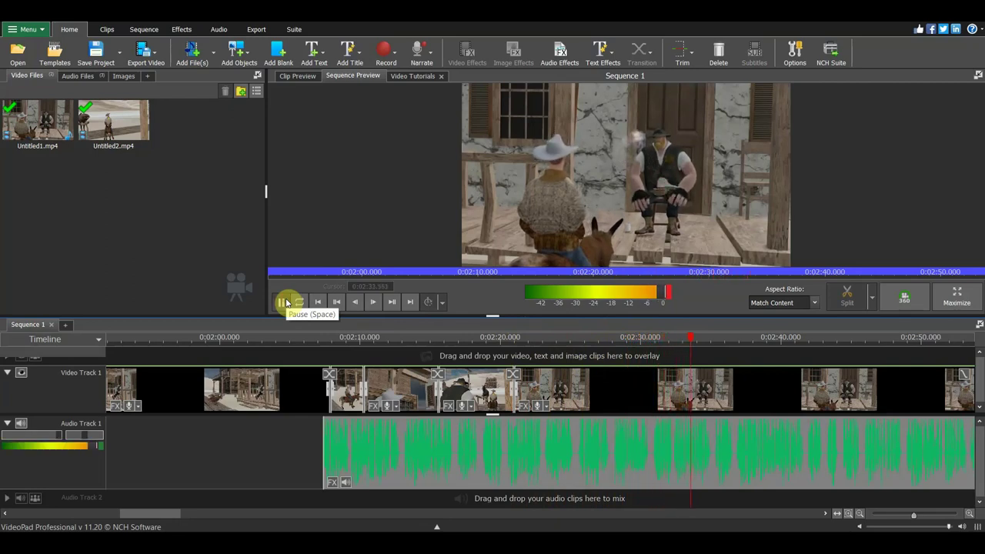
pyautogui.click(284, 301)
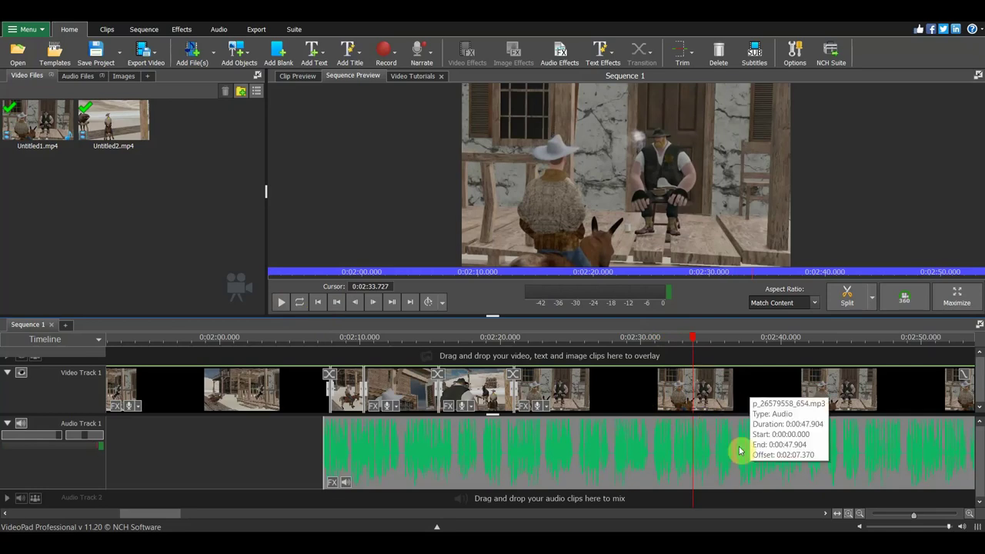
pyautogui.moveTo(764, 452); pyautogui.dragTo(414, 454)
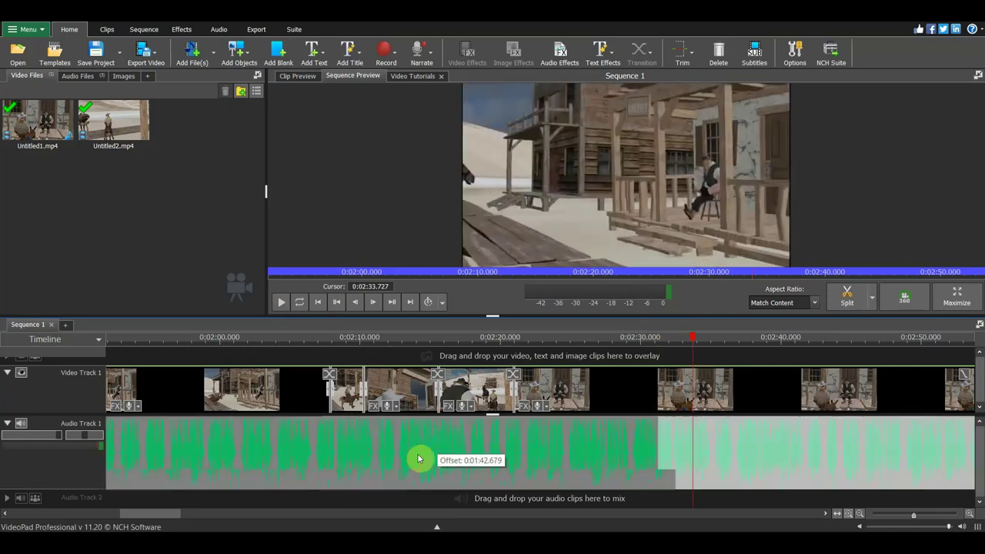
# Split Video Track 1 at 0:02:33.727, delete the trailing footage, and preview Untitled2.mp4
pyautogui.click(846, 296)
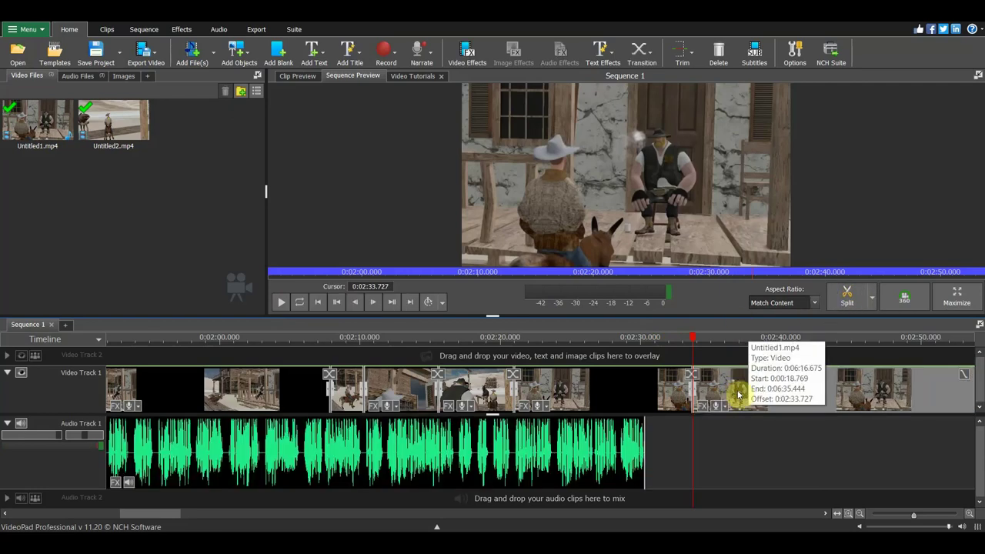
pyautogui.press('Delete')
pyautogui.moveTo(693, 338)
pyautogui.mouseDown()
pyautogui.moveTo(603, 340)
pyautogui.moveTo(694, 366)
pyautogui.mouseUp()
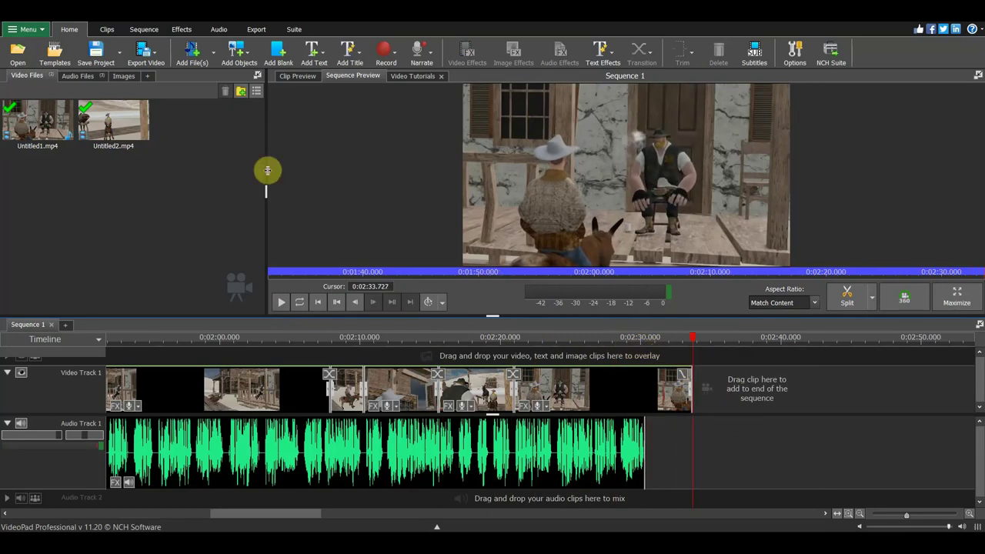
pyautogui.click(114, 122)
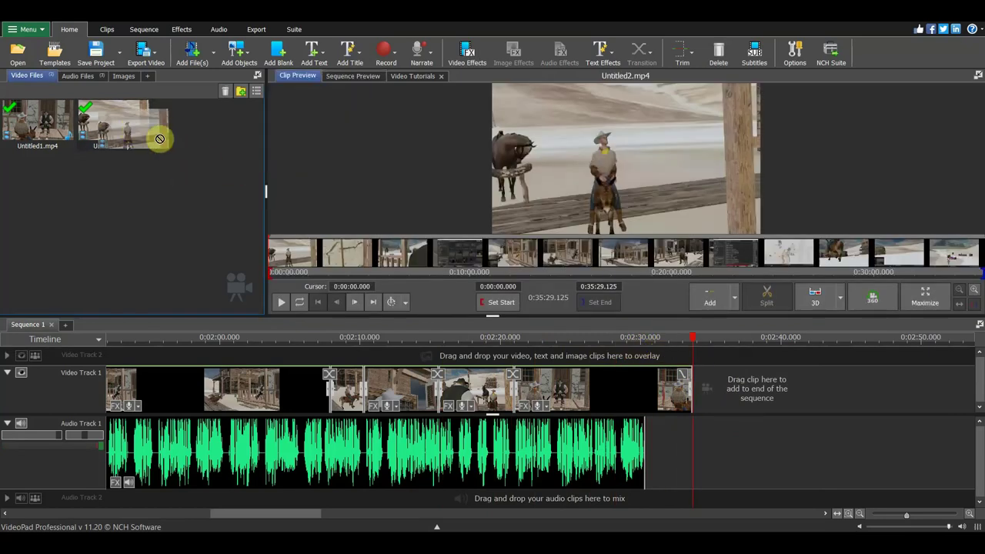
# Append Untitled2.mp4 to Video Track 1, split it at 0:21:38, and delete the unwanted piece
pyautogui.moveTo(132, 121)
pyautogui.mouseDown()
pyautogui.moveTo(416, 207)
pyautogui.moveTo(809, 432)
pyautogui.mouseUp()
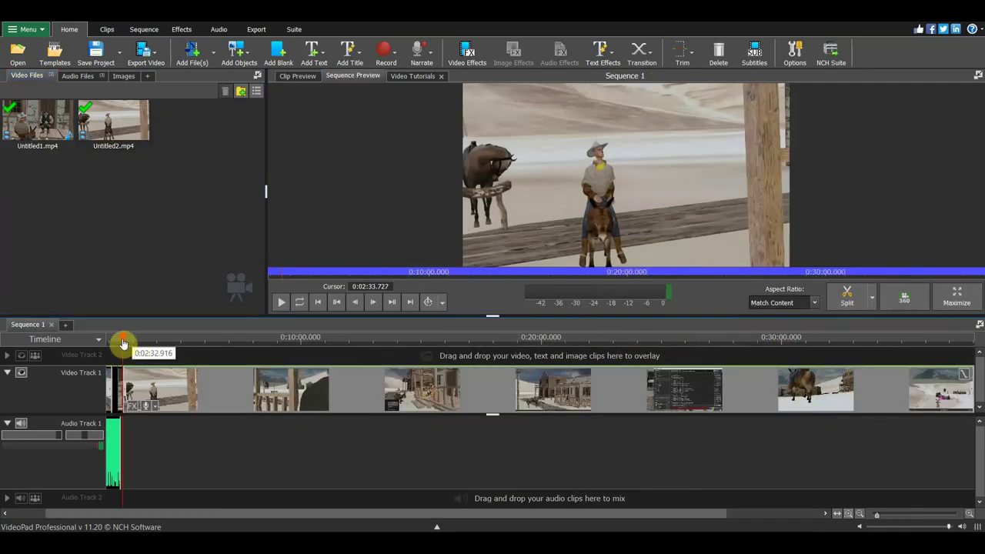
pyautogui.moveTo(123, 340)
pyautogui.mouseDown()
pyautogui.moveTo(362, 384)
pyautogui.moveTo(973, 402)
pyautogui.moveTo(799, 396)
pyautogui.moveTo(590, 367)
pyautogui.mouseUp()
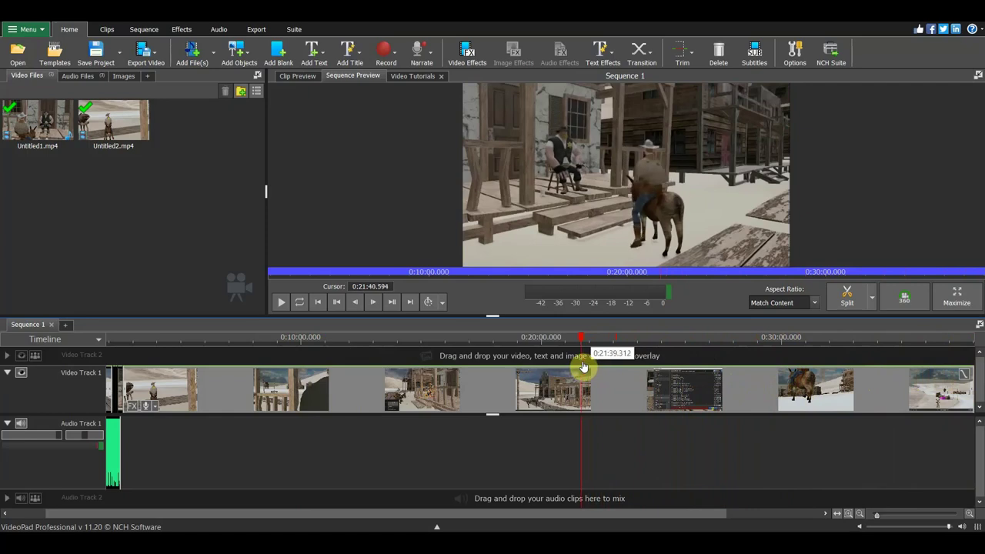
pyautogui.moveTo(580, 367); pyautogui.dragTo(580, 356)
pyautogui.click(875, 295)
pyautogui.click(451, 396)
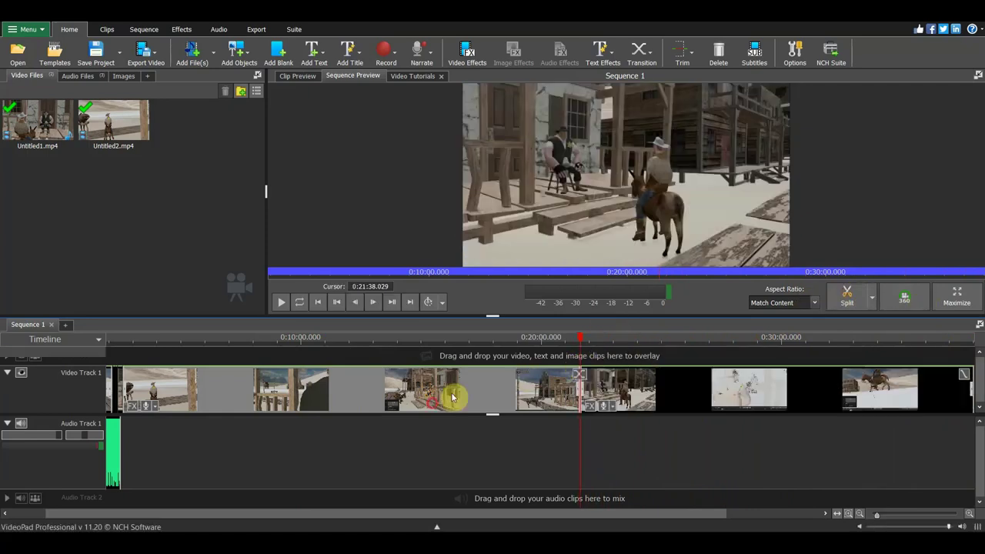
pyautogui.press('Delete')
# Play the edited sequence and move the playhead to about 0:02:52
pyautogui.click(127, 341)
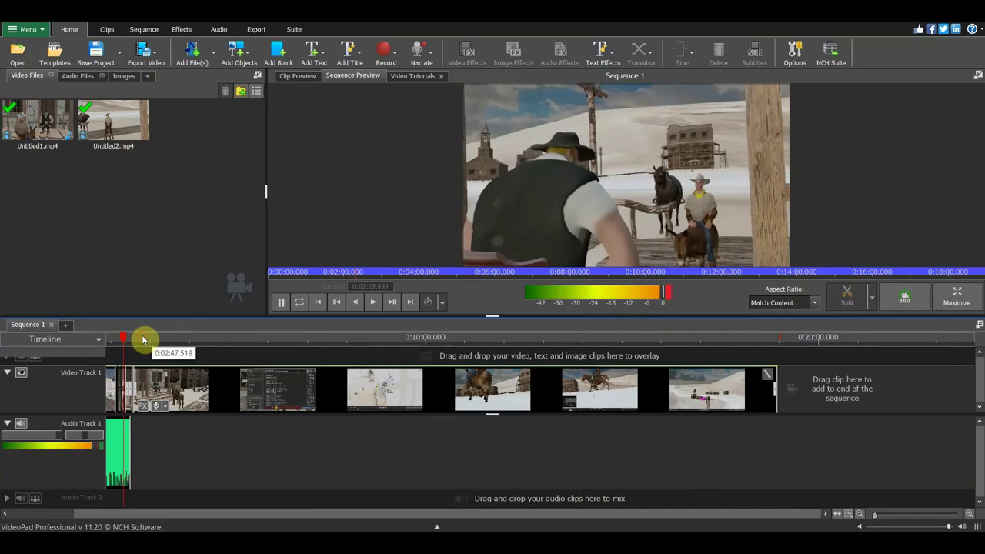
pyautogui.click(281, 302)
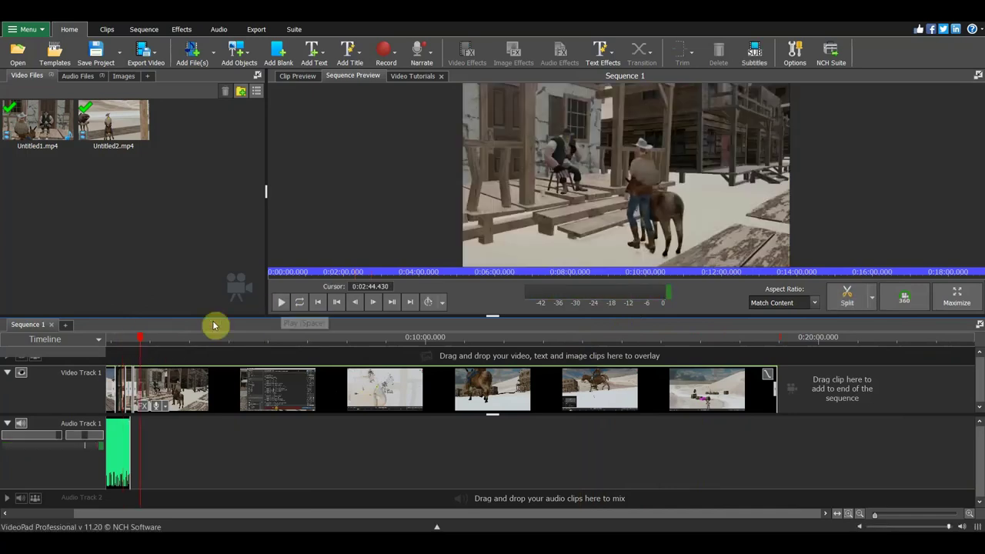
pyautogui.click(136, 342)
pyautogui.moveTo(136, 342); pyautogui.dragTo(145, 344)
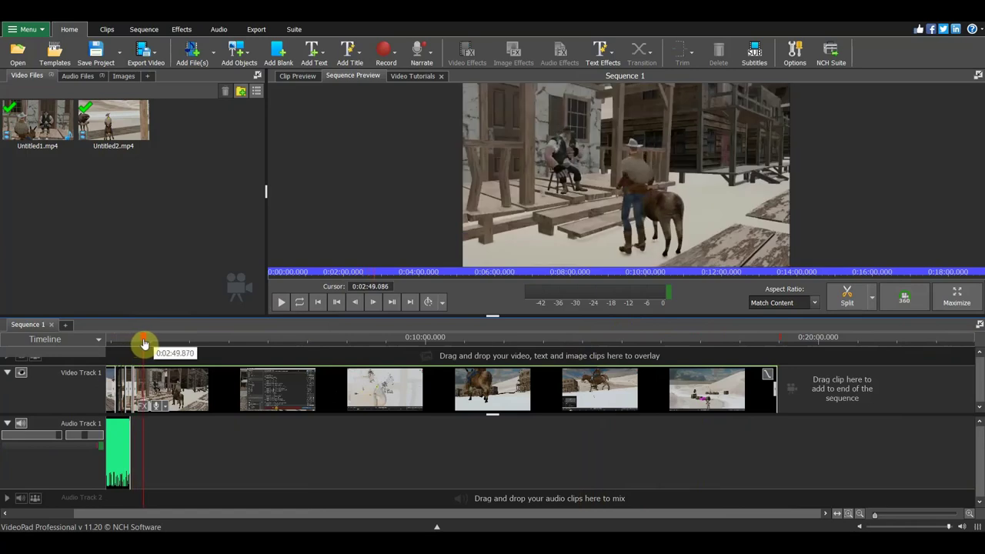
pyautogui.moveTo(144, 344)
pyautogui.mouseDown()
pyautogui.moveTo(154, 346)
pyautogui.moveTo(145, 347)
pyautogui.mouseUp()
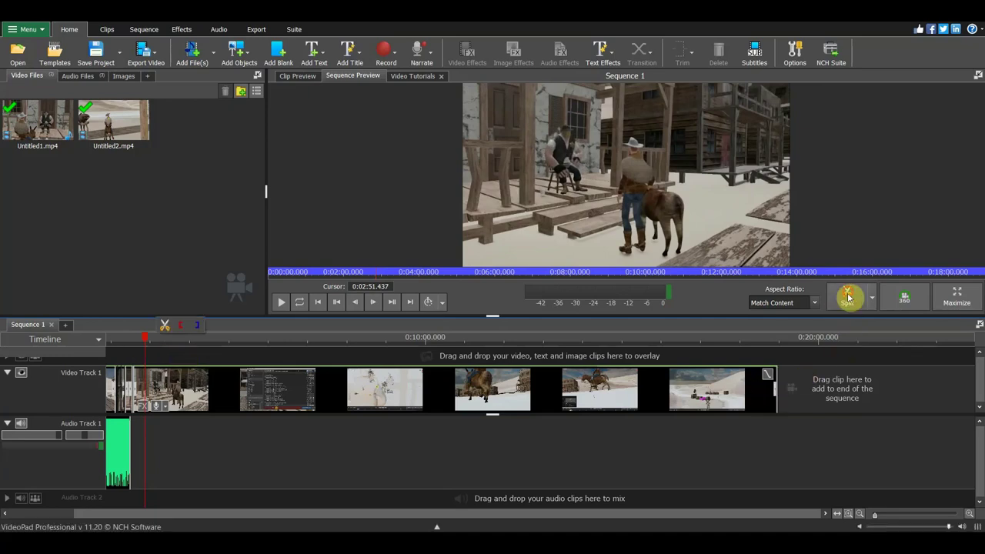
# Split Video Track 1 at 0:02:51.437 and delete the part after it
pyautogui.click(847, 302)
pyautogui.click(428, 389)
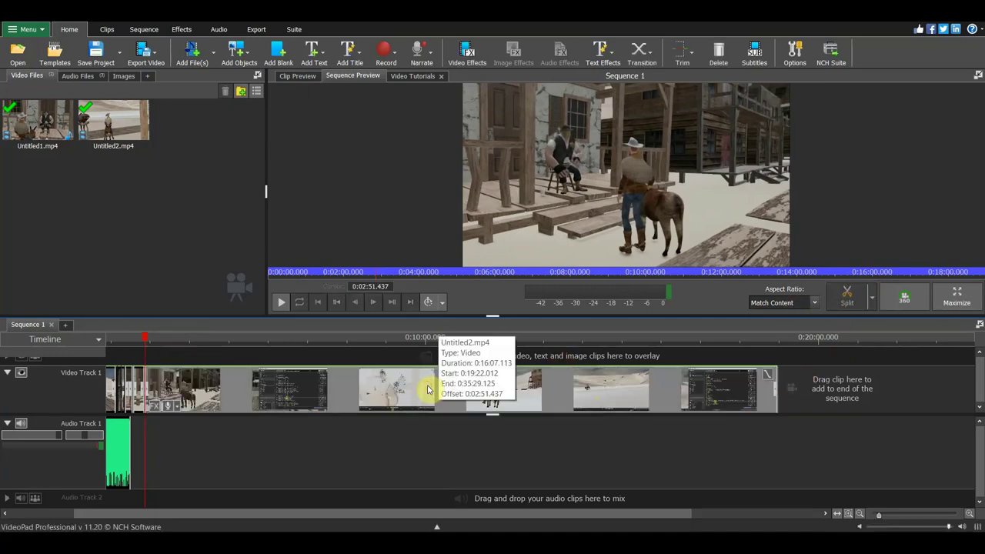
pyautogui.press('Delete')
# Play the new ending back from 0:02:33
pyautogui.moveTo(249, 338)
pyautogui.mouseDown()
pyautogui.moveTo(221, 344)
pyautogui.moveTo(235, 342)
pyautogui.mouseUp()
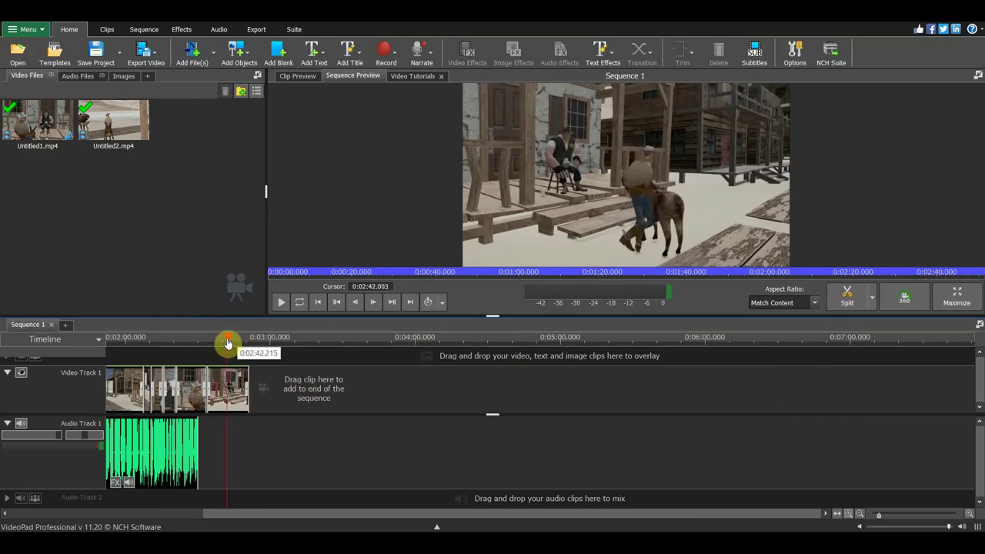
pyautogui.moveTo(240, 337)
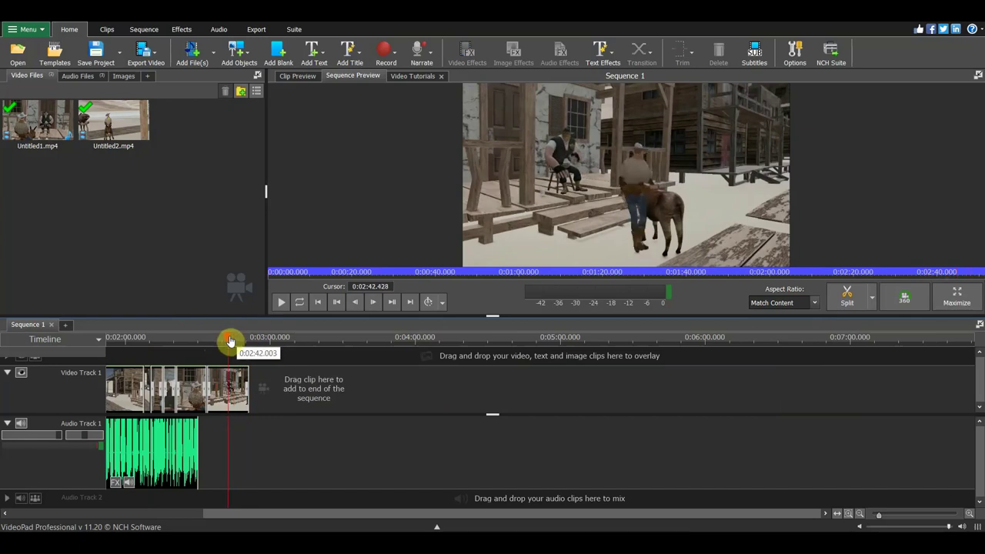
pyautogui.moveTo(237, 339); pyautogui.dragTo(206, 340)
pyautogui.click(279, 305)
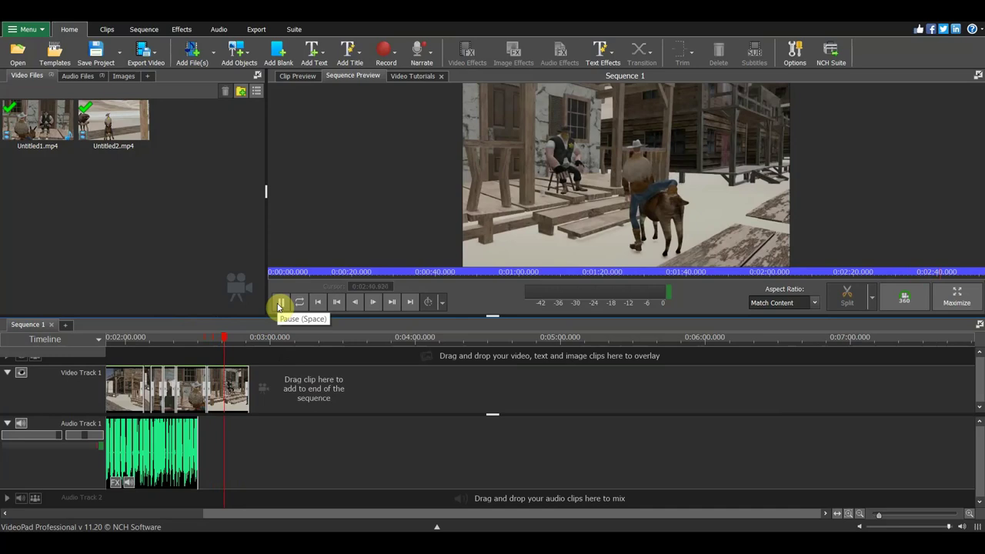
pyautogui.click(279, 305)
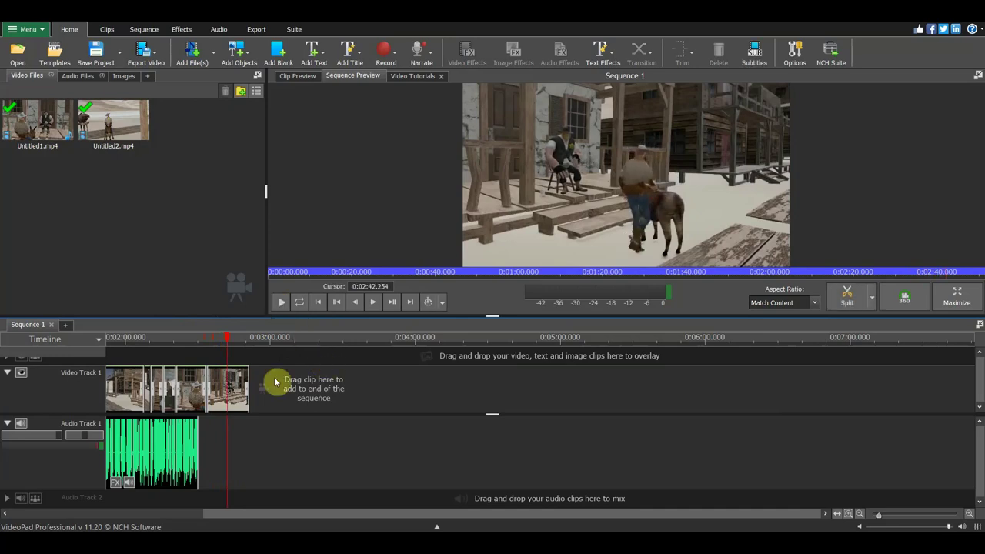
pyautogui.rightClick(233, 392)
# Reset the last clip's speed and play back the ending to check it
pyautogui.click(270, 369)
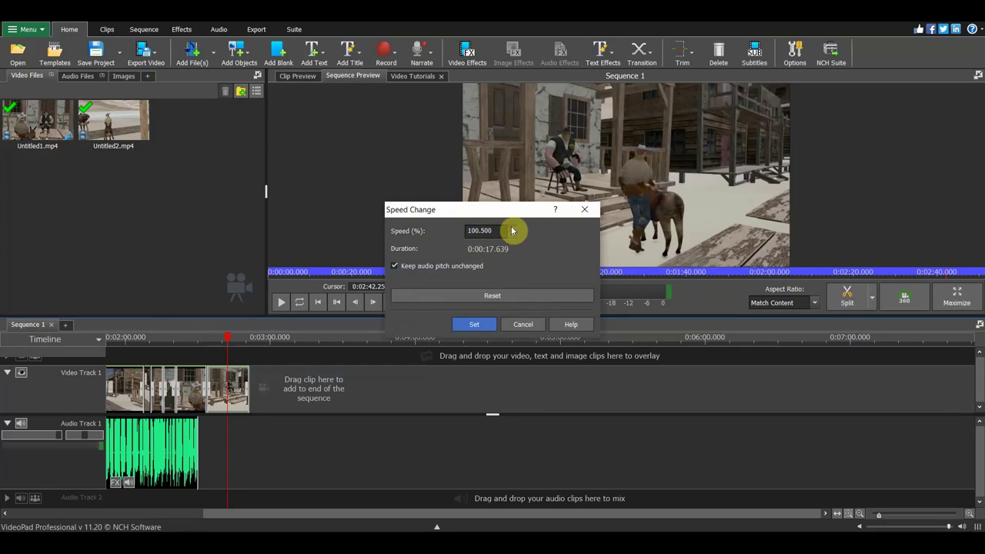
pyautogui.click(492, 295)
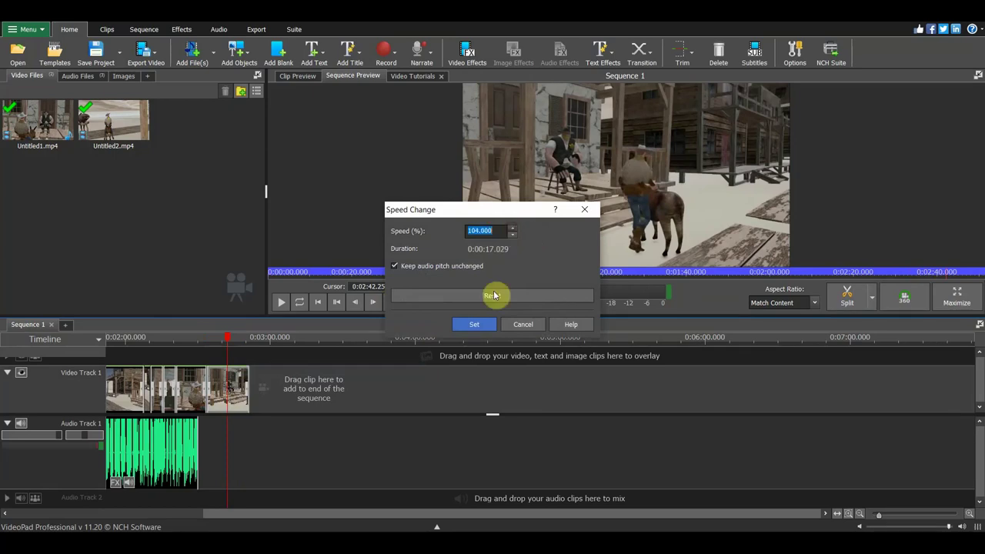
pyautogui.click(474, 324)
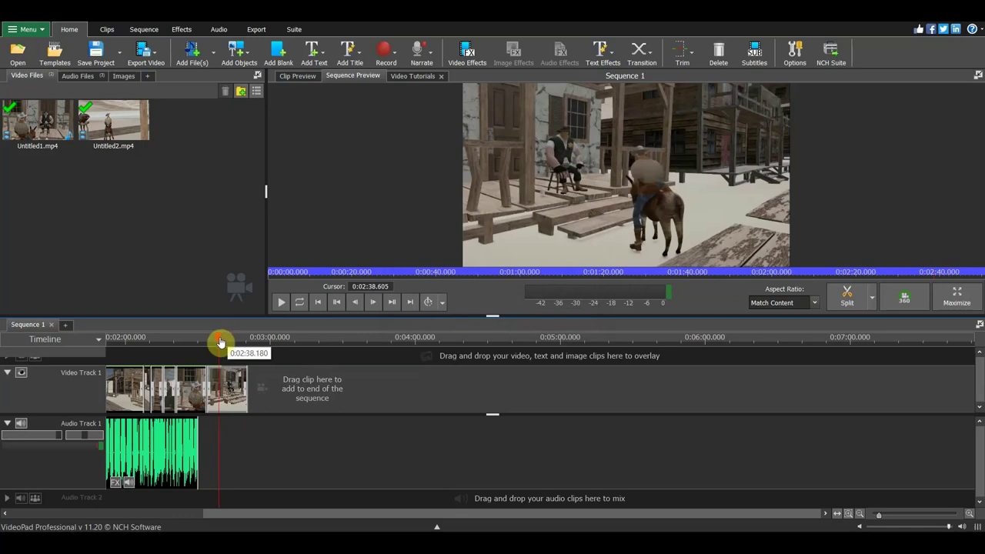
pyautogui.moveTo(232, 336); pyautogui.dragTo(204, 338)
pyautogui.click(282, 303)
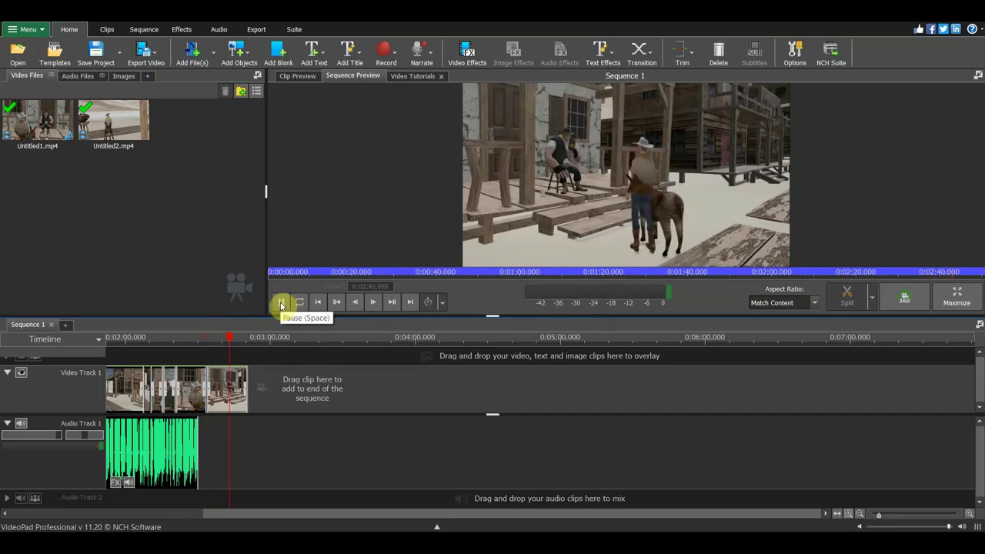
pyautogui.click(281, 305)
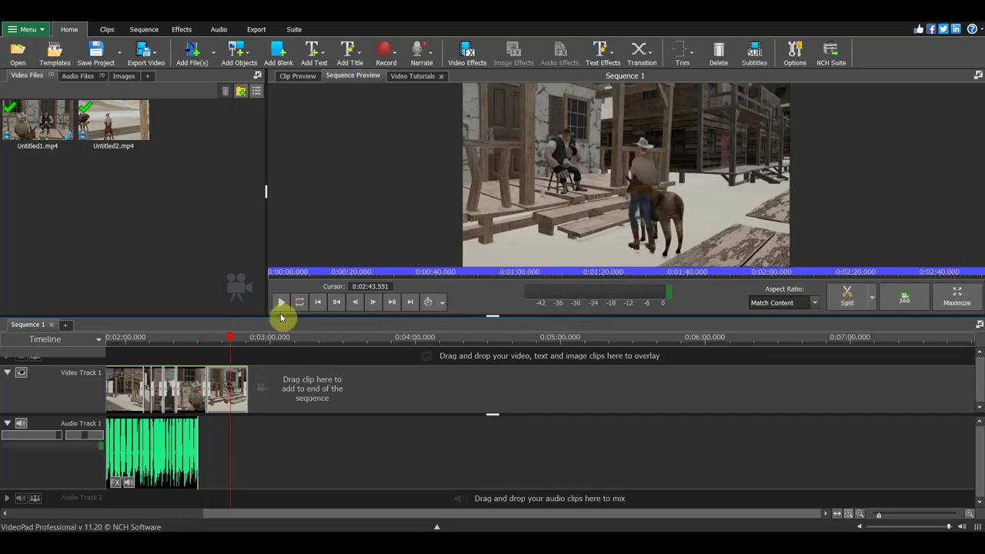
# Trim the opening clip to end at 0:02:47.5 and append Untitled2.mp4 after it
pyautogui.moveTo(230, 341); pyautogui.dragTo(235, 340)
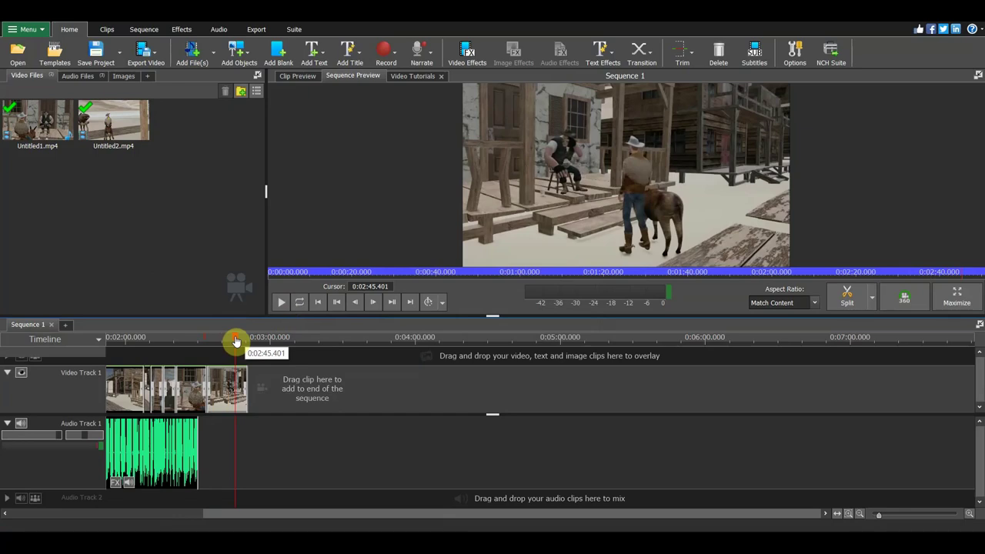
pyautogui.moveTo(238, 341); pyautogui.dragTo(242, 340)
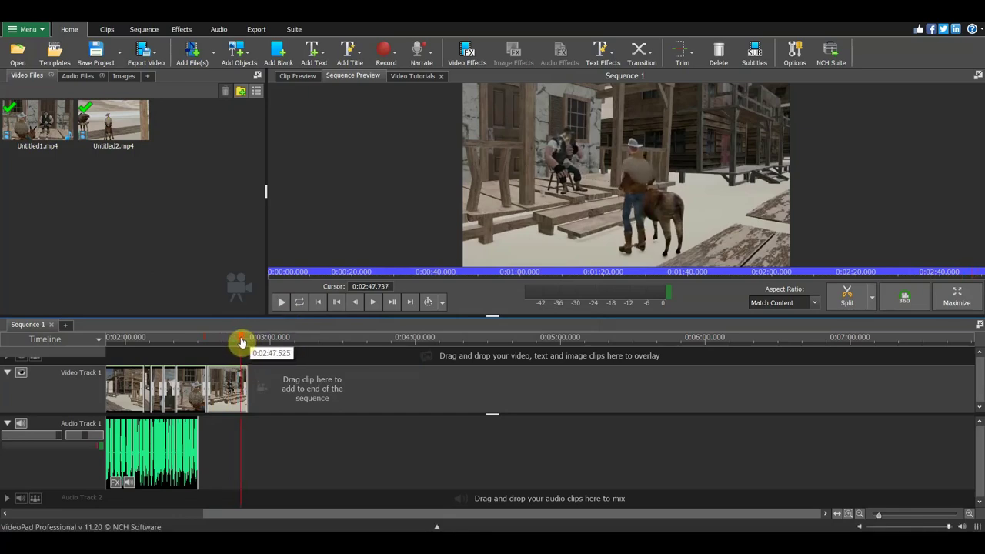
pyautogui.moveTo(241, 341); pyautogui.dragTo(240, 341)
pyautogui.moveTo(248, 381); pyautogui.dragTo(241, 385)
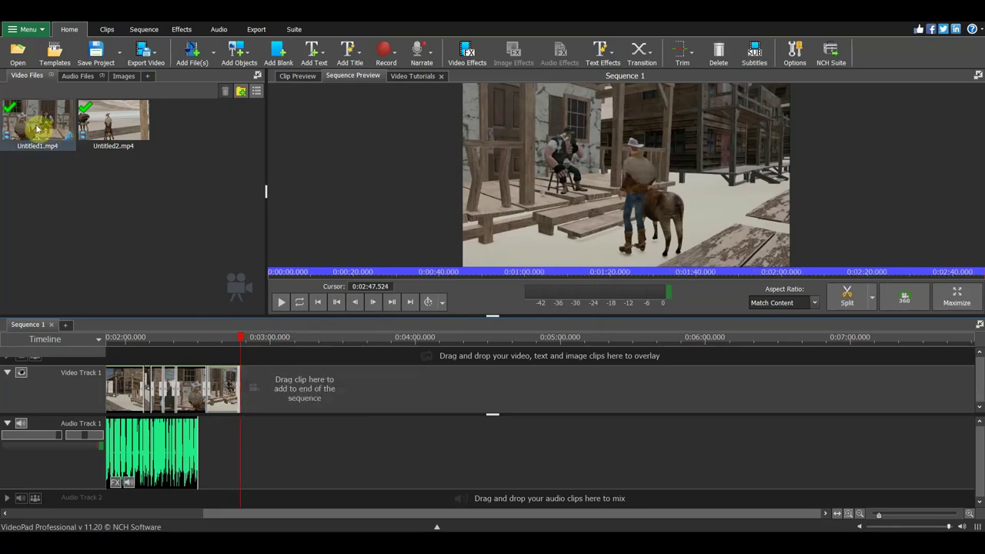
pyautogui.moveTo(46, 143)
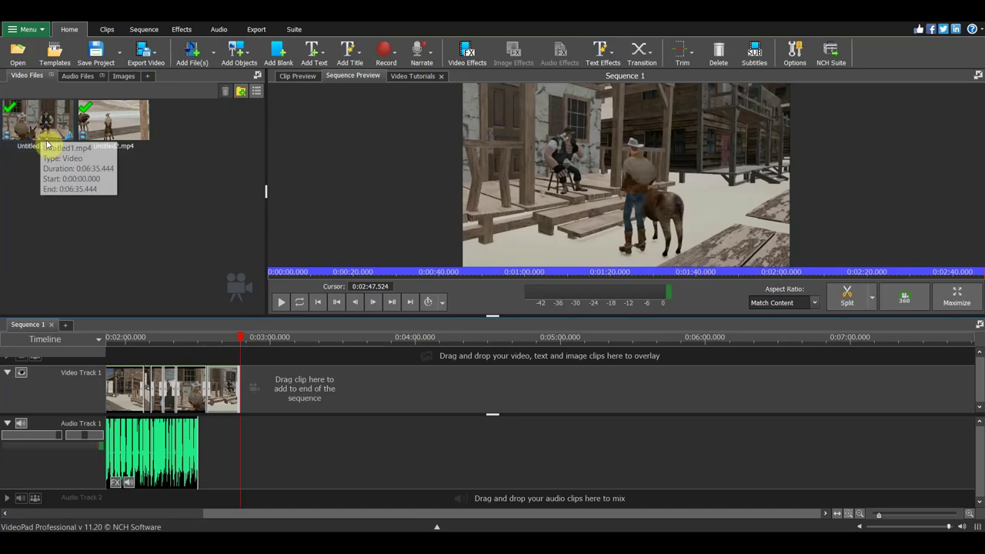
pyautogui.moveTo(106, 130); pyautogui.dragTo(297, 377)
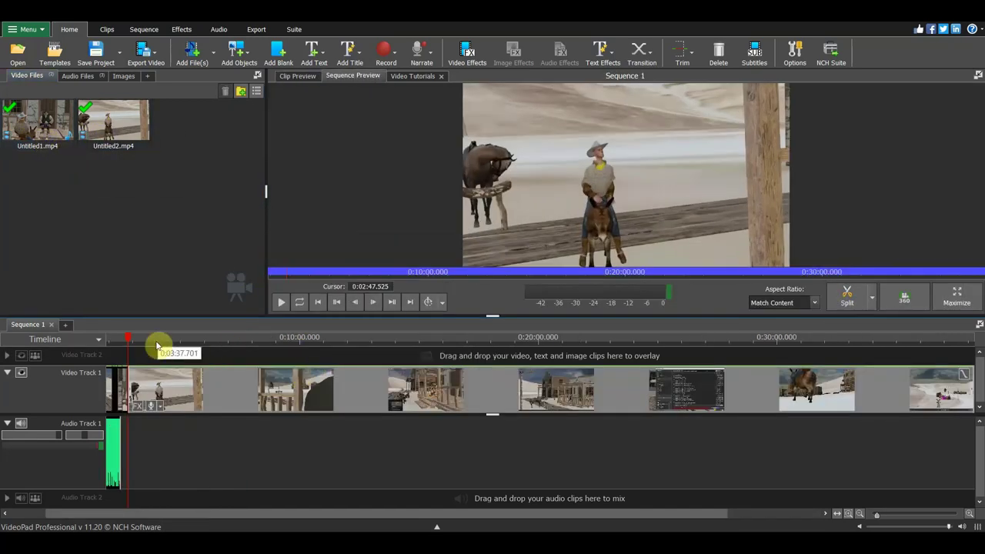
# Scrub through the appended Untitled2 footage and split it at 0:23:05.577
pyautogui.moveTo(130, 340)
pyautogui.mouseDown()
pyautogui.moveTo(401, 408)
pyautogui.moveTo(641, 440)
pyautogui.mouseUp()
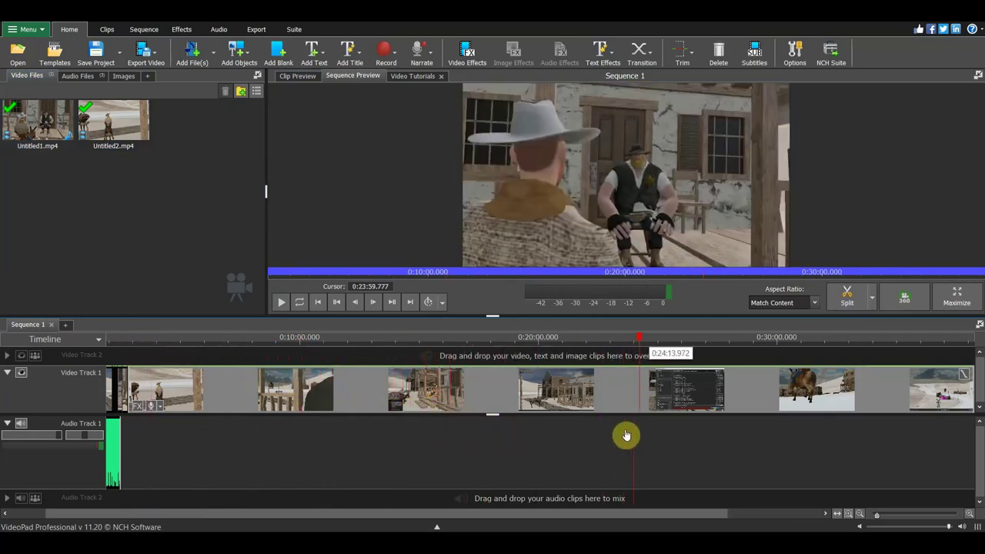
pyautogui.moveTo(642, 440)
pyautogui.mouseDown()
pyautogui.moveTo(677, 444)
pyautogui.moveTo(594, 434)
pyautogui.moveTo(615, 435)
pyautogui.mouseUp()
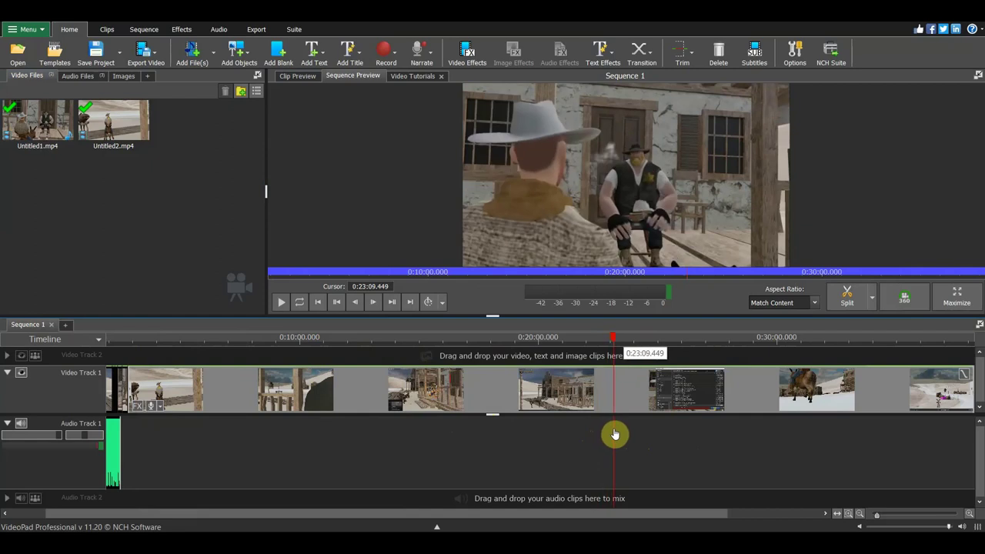
pyautogui.moveTo(615, 434); pyautogui.dragTo(613, 435)
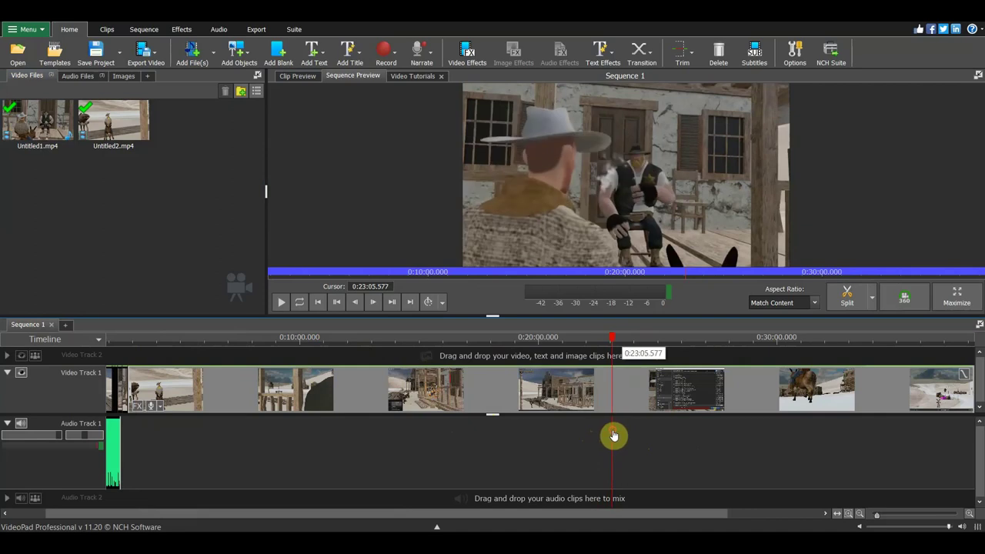
pyautogui.click(840, 308)
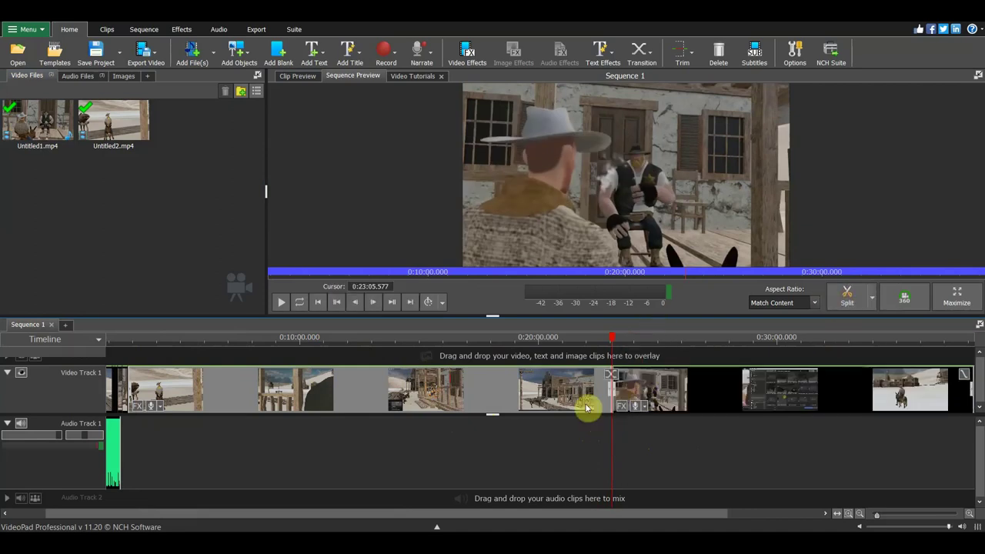
# Delete the unwanted section and play the scene from about 0:02:43 to check timing
pyautogui.press('Delete')
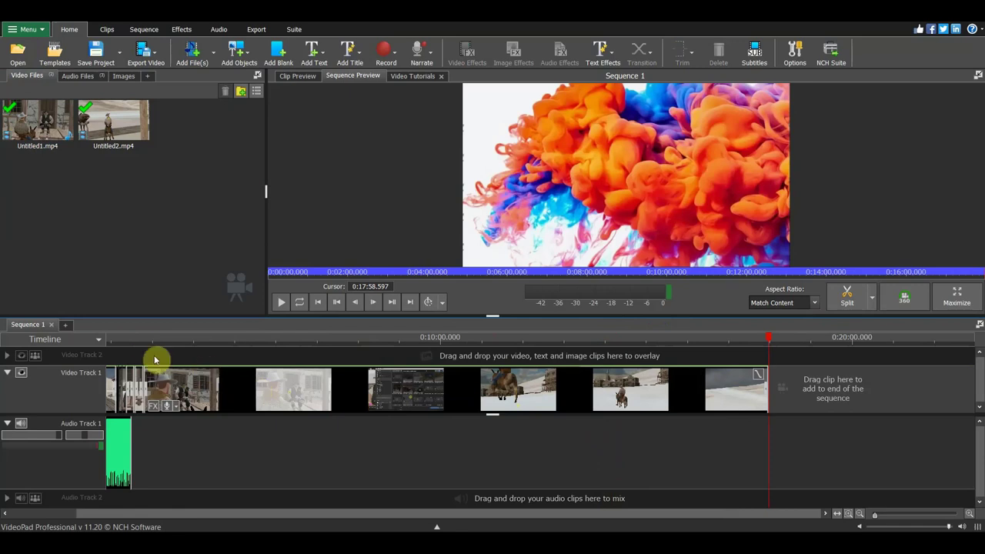
pyautogui.click(138, 339)
pyautogui.press('space')
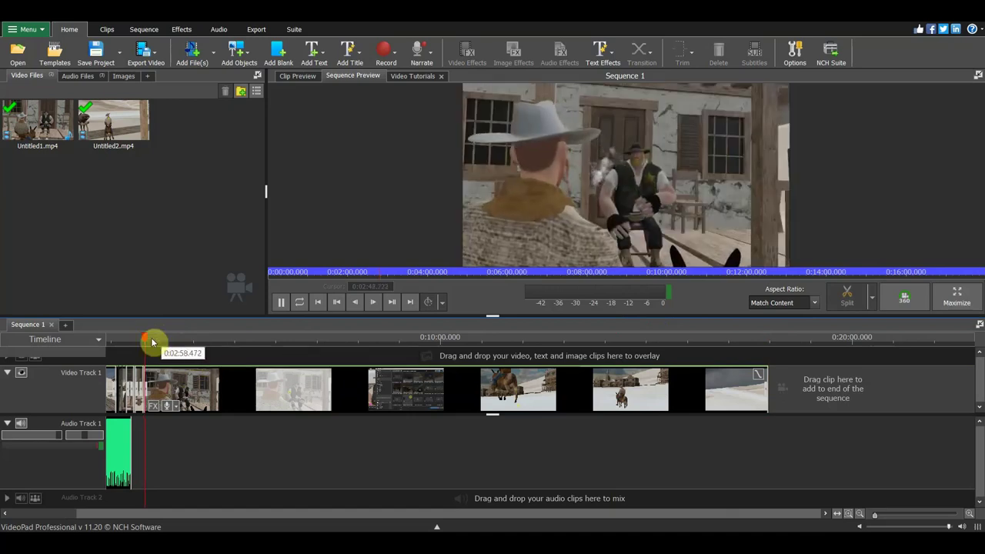
pyautogui.click(280, 304)
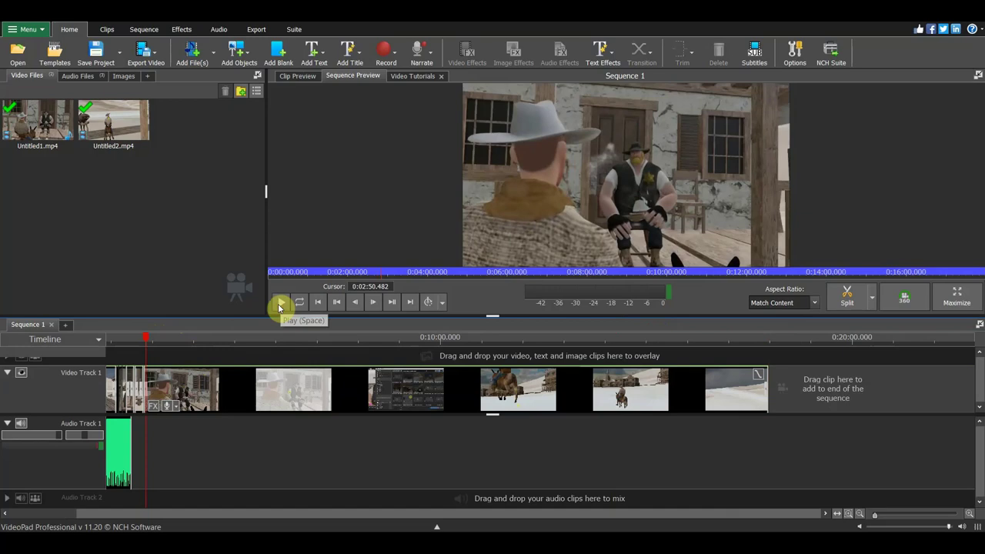
pyautogui.click(152, 342)
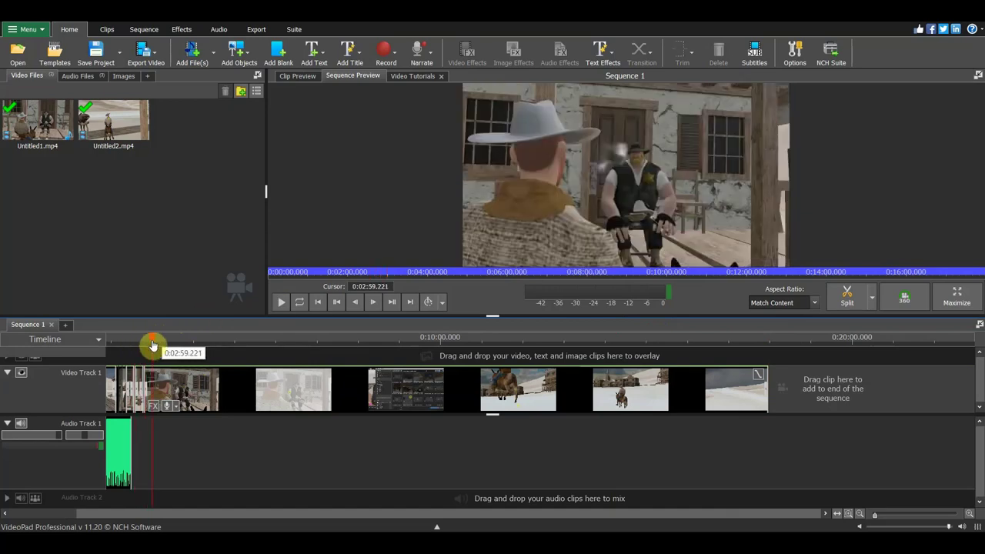
pyautogui.moveTo(151, 344); pyautogui.dragTo(145, 347)
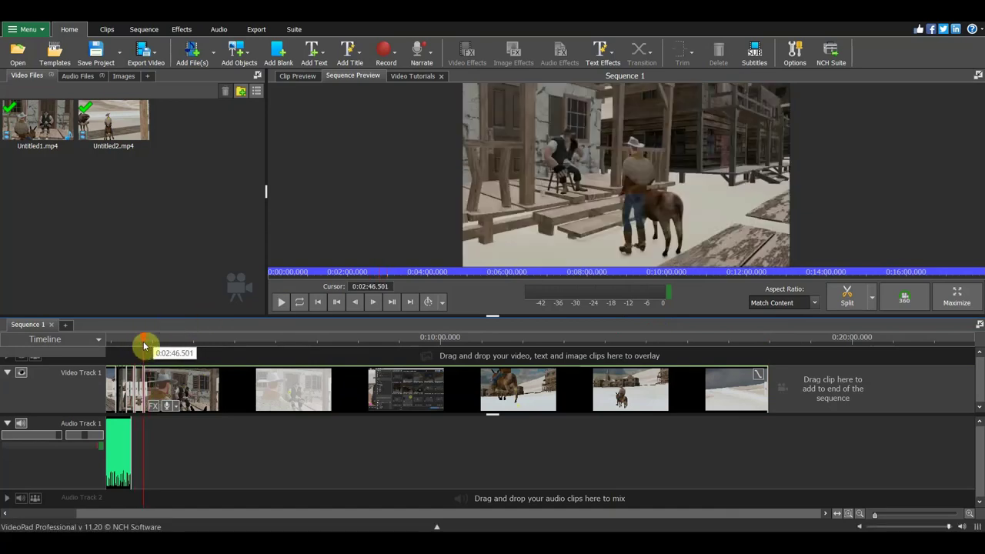
pyautogui.press('space')
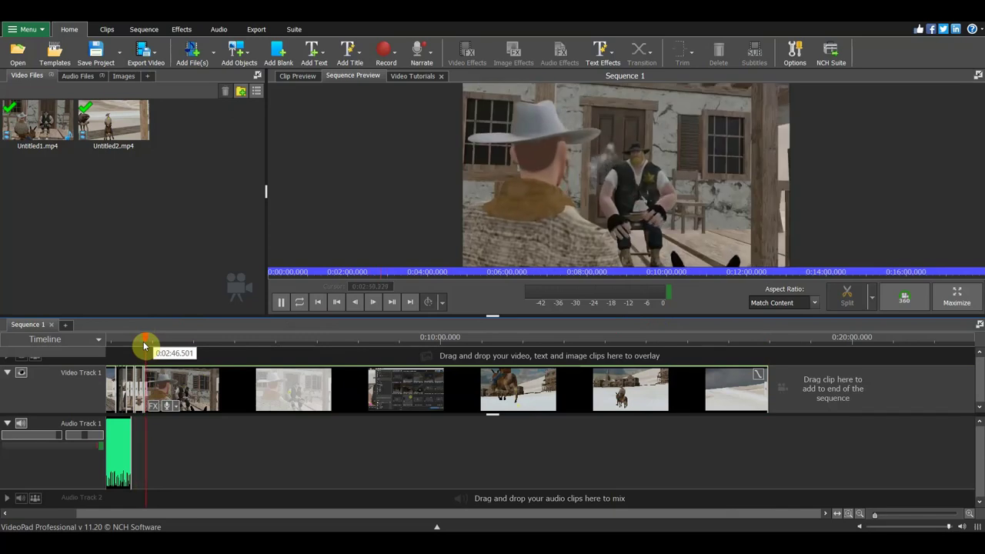
pyautogui.press('space')
# Slide the voice clip on Audio Track 1 to match the scene and play it back
pyautogui.moveTo(119, 445); pyautogui.dragTo(195, 455)
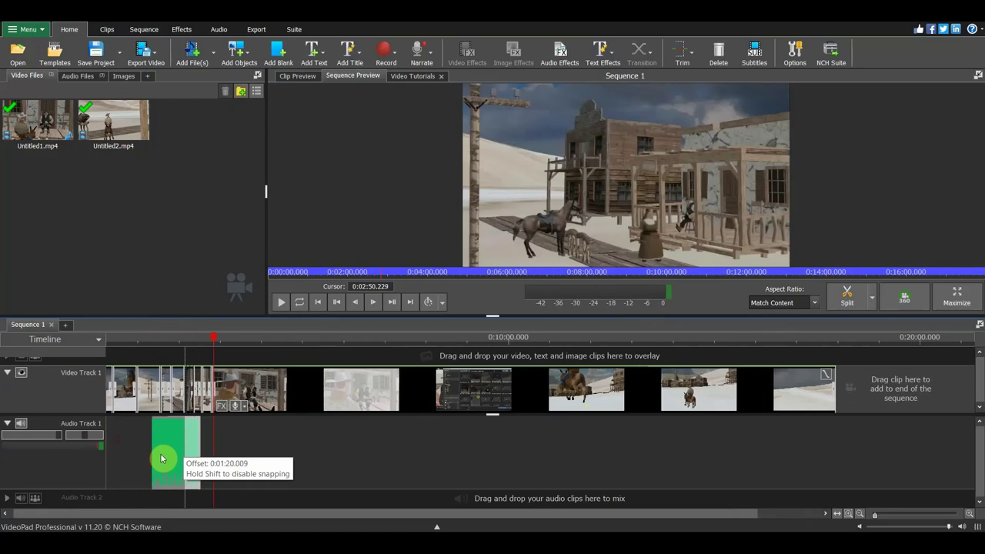
pyautogui.moveTo(177, 456); pyautogui.dragTo(231, 467)
pyautogui.click(281, 302)
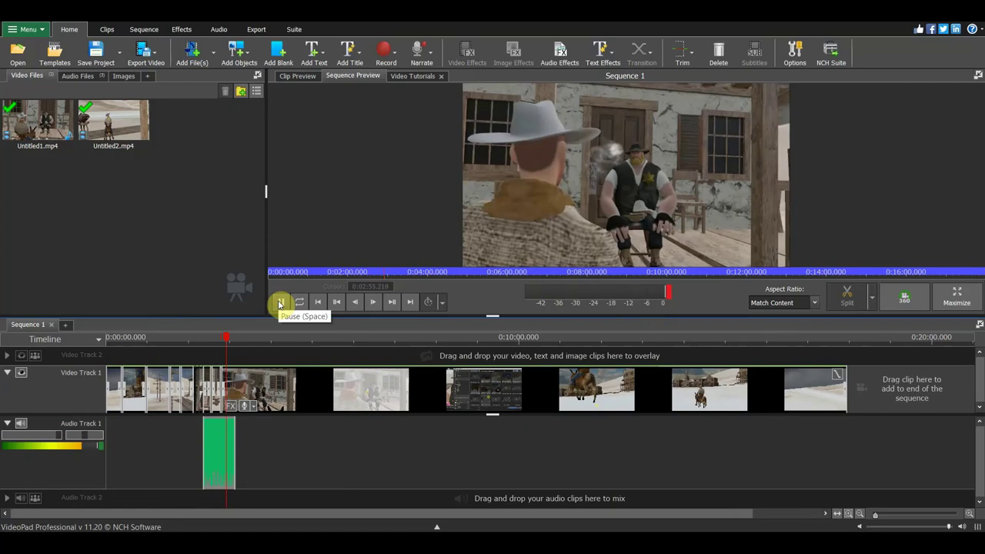
pyautogui.click(281, 302)
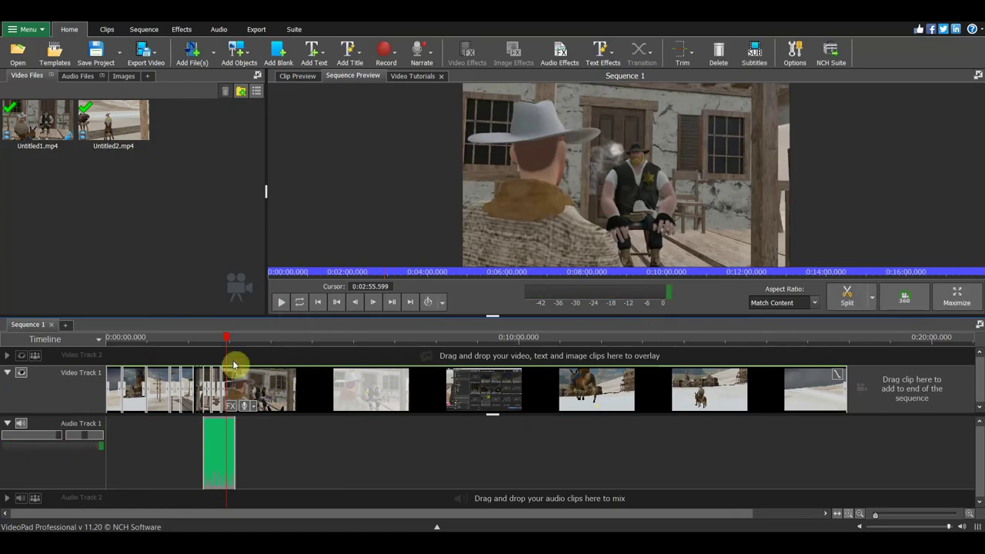
# Nudge the voice clip slightly earlier, split at 0:02:56.743, and push later clips toward 0:10:00
pyautogui.moveTo(225, 341); pyautogui.dragTo(230, 348)
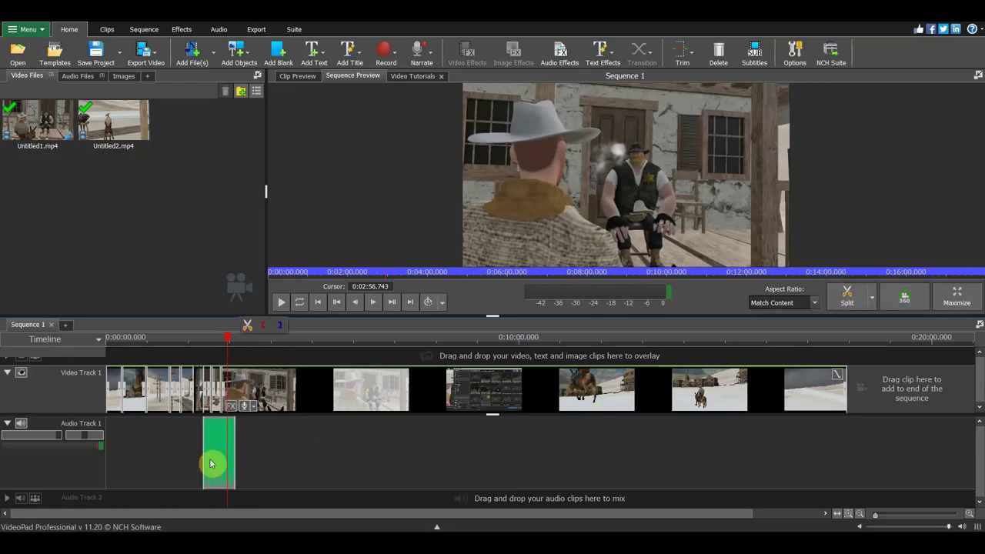
pyautogui.moveTo(226, 461); pyautogui.dragTo(204, 462)
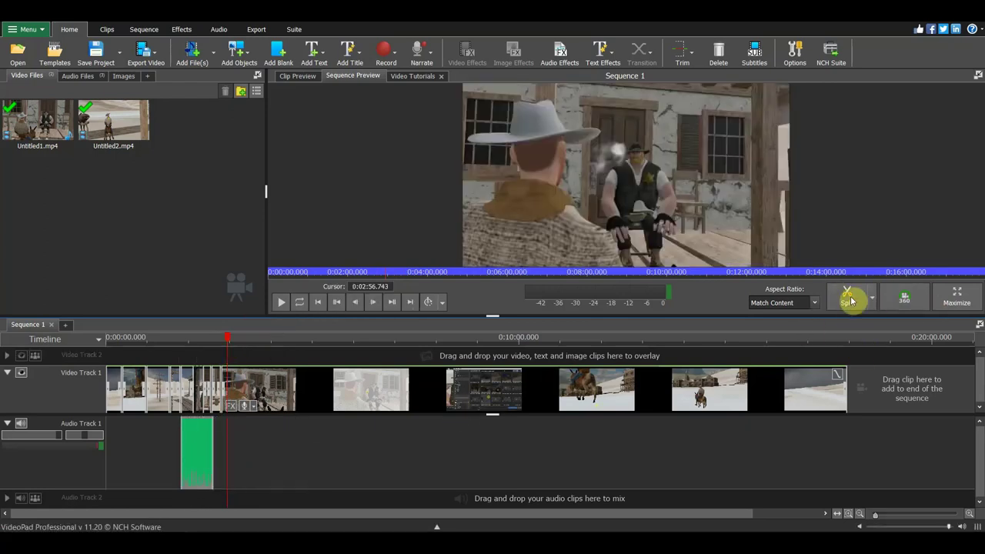
pyautogui.click(846, 297)
pyautogui.moveTo(440, 387); pyautogui.dragTo(694, 404)
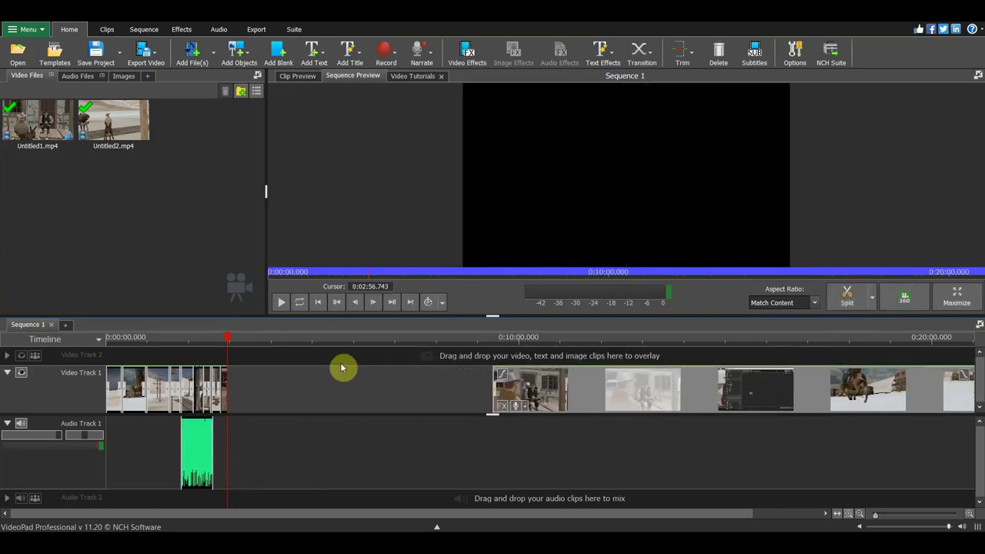
# Scan the later footage between about 0:10:47 and 0:13:00 and shift it earlier
pyautogui.click(554, 370)
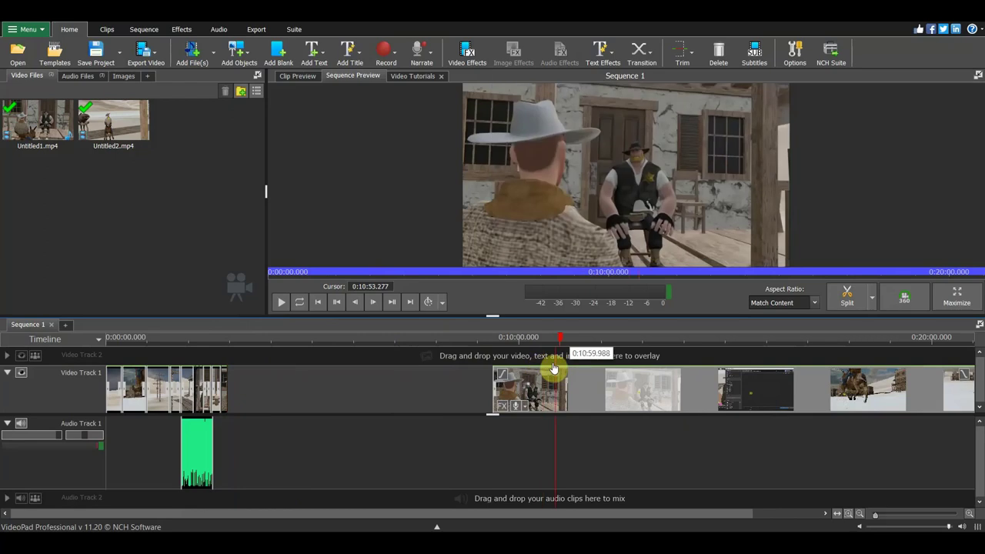
pyautogui.moveTo(580, 373); pyautogui.dragTo(877, 416)
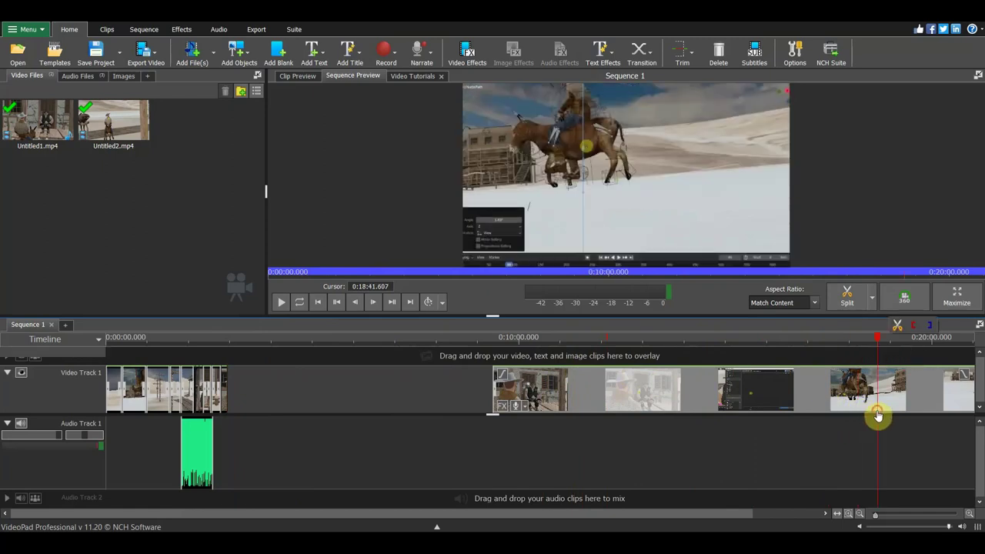
pyautogui.scroll(-1, 846, 412)
pyautogui.scroll(-1, 800, 407)
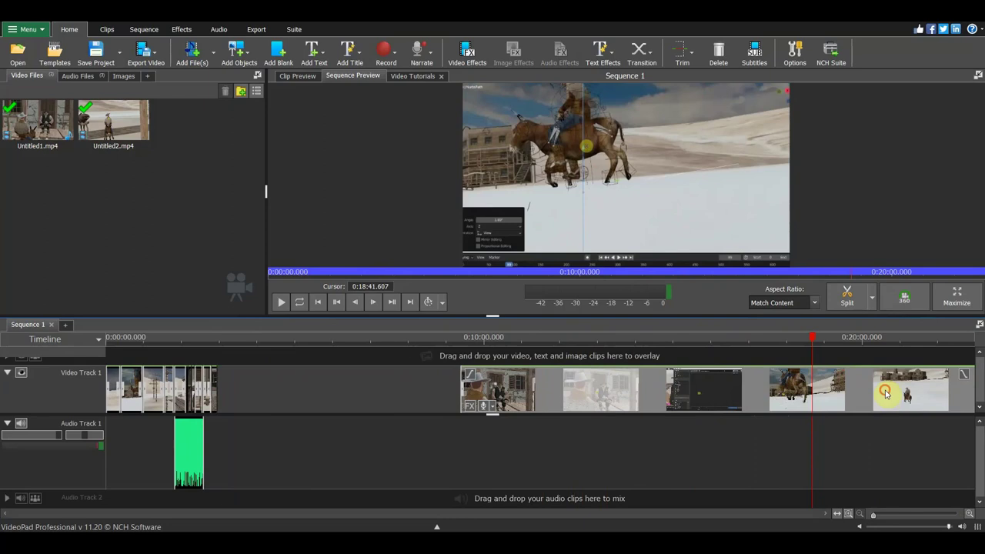
pyautogui.moveTo(884, 393); pyautogui.dragTo(767, 393)
pyautogui.moveTo(813, 346); pyautogui.dragTo(513, 355)
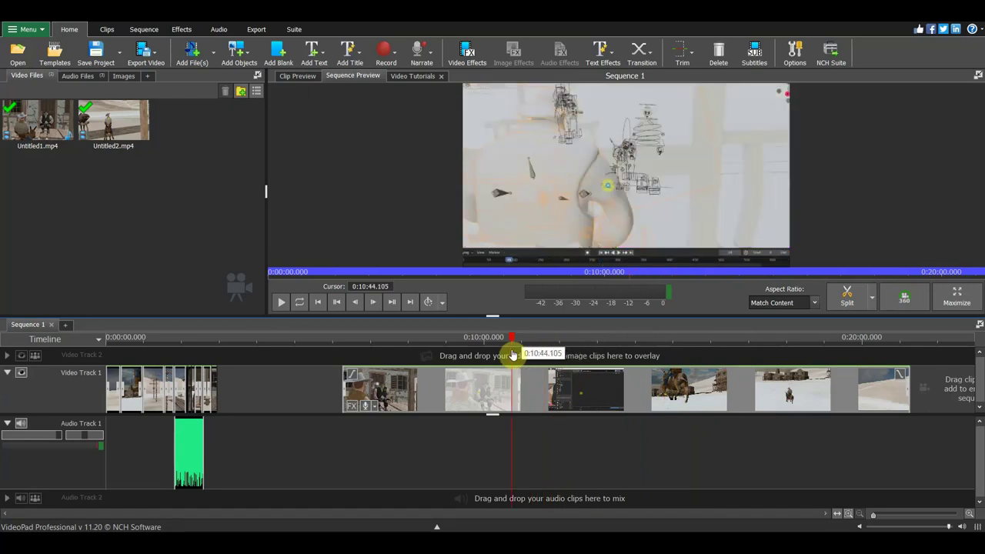
pyautogui.moveTo(520, 353); pyautogui.dragTo(588, 370)
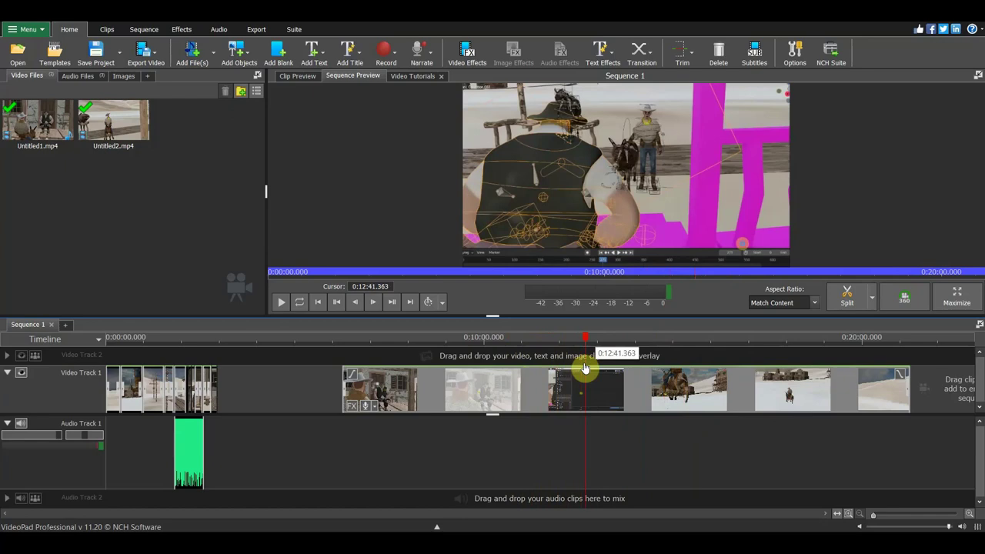
pyautogui.moveTo(587, 369)
pyautogui.mouseDown()
pyautogui.moveTo(330, 345)
pyautogui.moveTo(348, 344)
pyautogui.mouseUp()
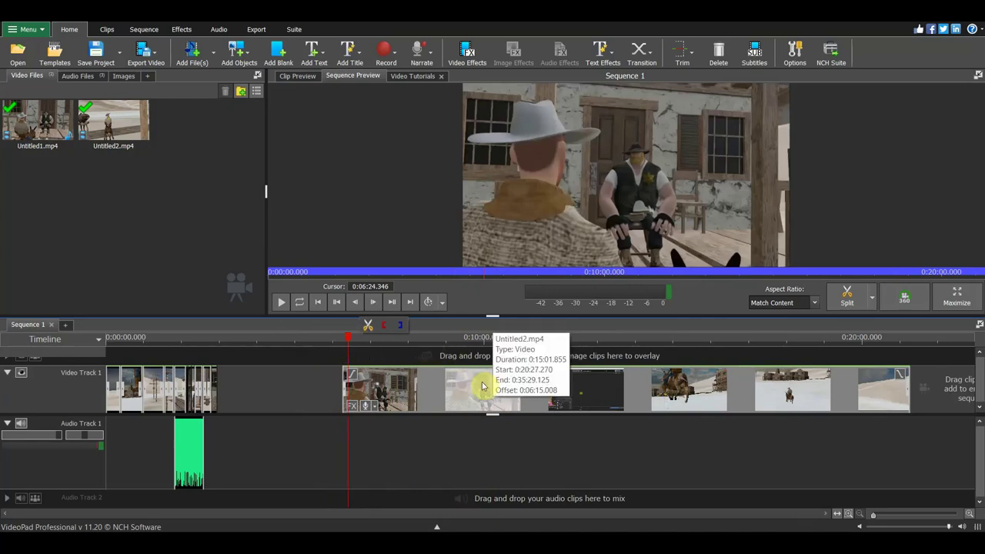
# Split the clip near 0:06:21.903 and move the following clips earlier
pyautogui.click(340, 339)
pyautogui.moveTo(339, 339); pyautogui.dragTo(378, 338)
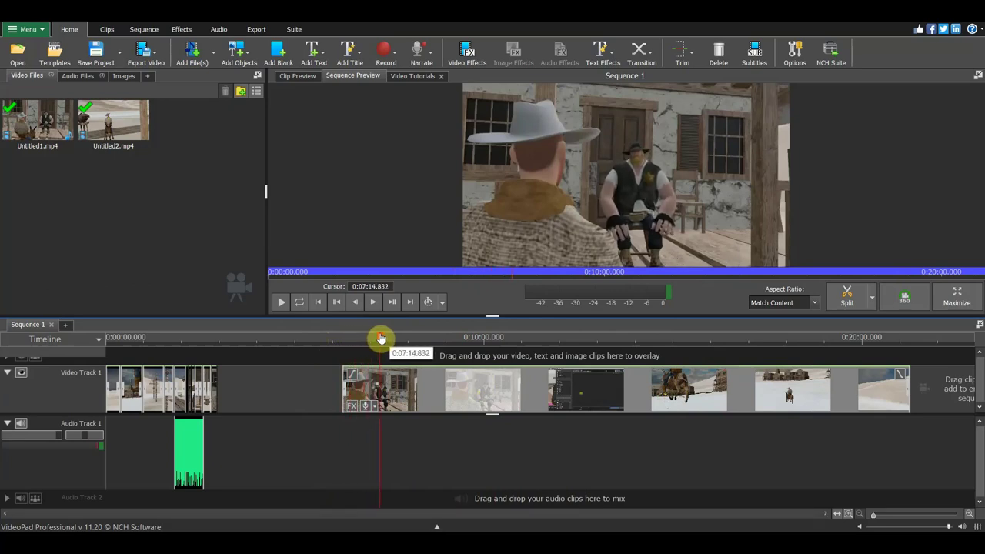
pyautogui.click(846, 297)
pyautogui.moveTo(347, 397); pyautogui.dragTo(314, 397)
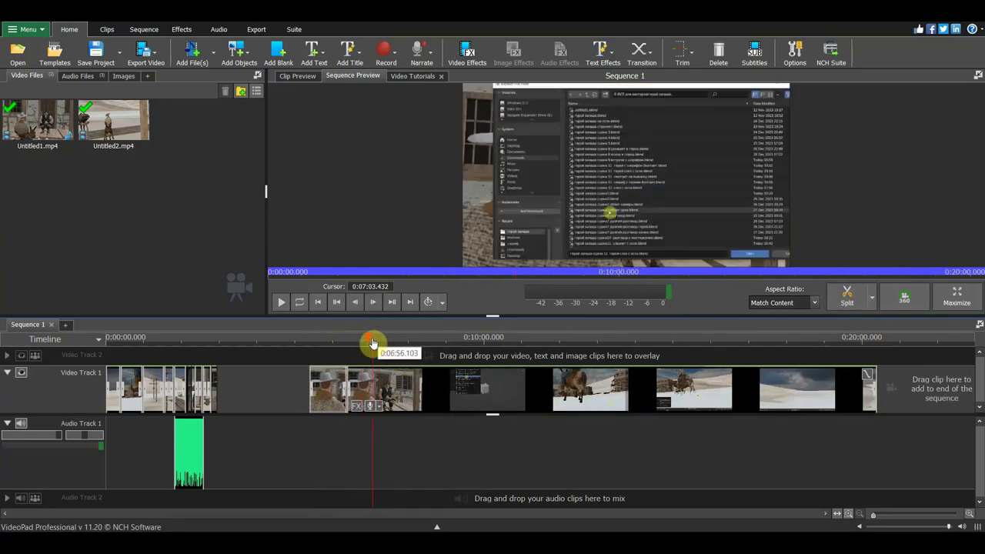
# Place the short split-off clip right after the opening clips, around 0:03:00
pyautogui.moveTo(385, 340); pyautogui.dragTo(523, 366)
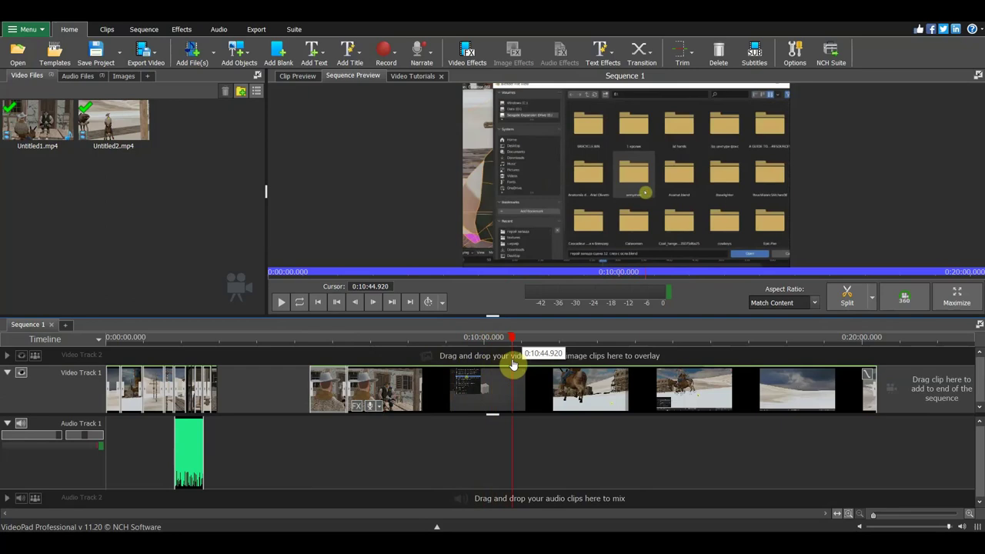
pyautogui.moveTo(527, 366); pyautogui.dragTo(545, 370)
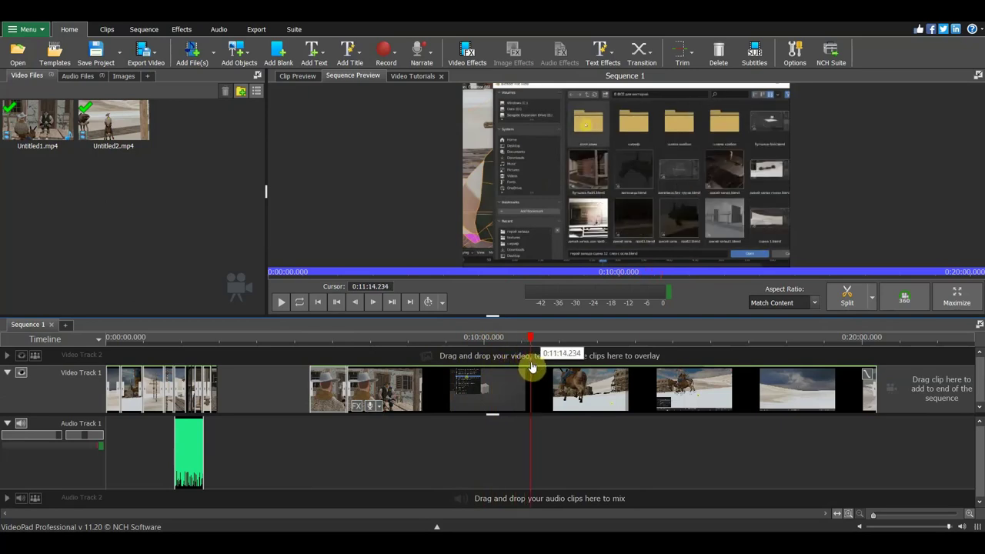
pyautogui.moveTo(549, 372)
pyautogui.mouseDown()
pyautogui.moveTo(739, 400)
pyautogui.moveTo(826, 428)
pyautogui.moveTo(638, 403)
pyautogui.moveTo(350, 388)
pyautogui.moveTo(560, 431)
pyautogui.moveTo(346, 398)
pyautogui.mouseUp()
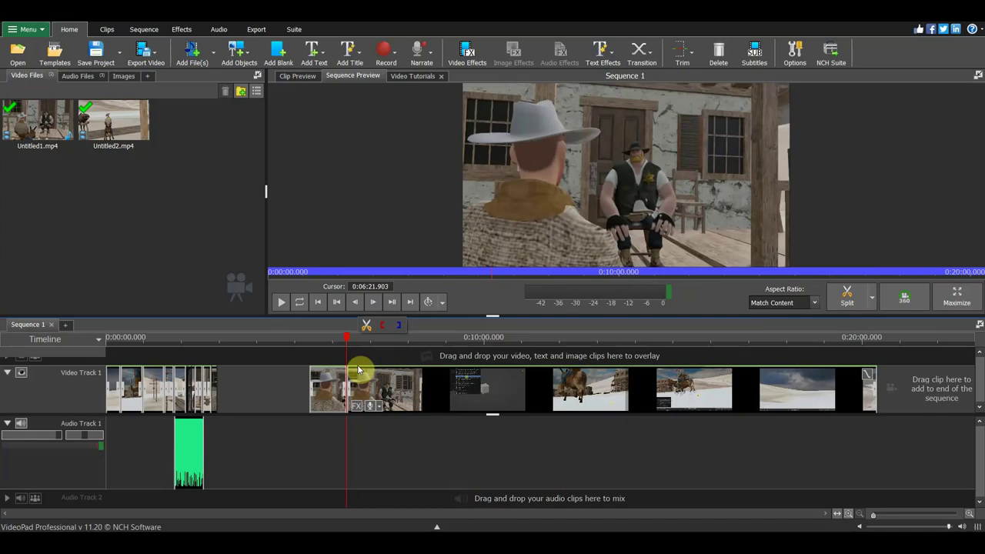
pyautogui.moveTo(328, 387)
pyautogui.mouseDown()
pyautogui.moveTo(219, 369)
pyautogui.moveTo(220, 344)
pyautogui.moveTo(195, 346)
pyautogui.mouseUp()
pyautogui.click(210, 344)
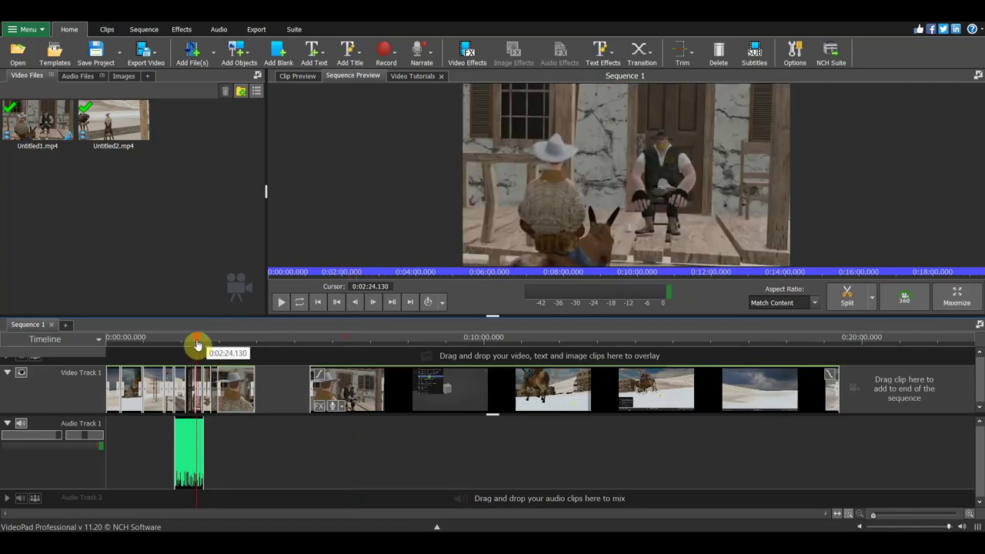
# Zoom the timeline and scrub the opening scenes between about 0:02:17 and 0:02:29
pyautogui.moveTo(194, 346); pyautogui.dragTo(199, 345)
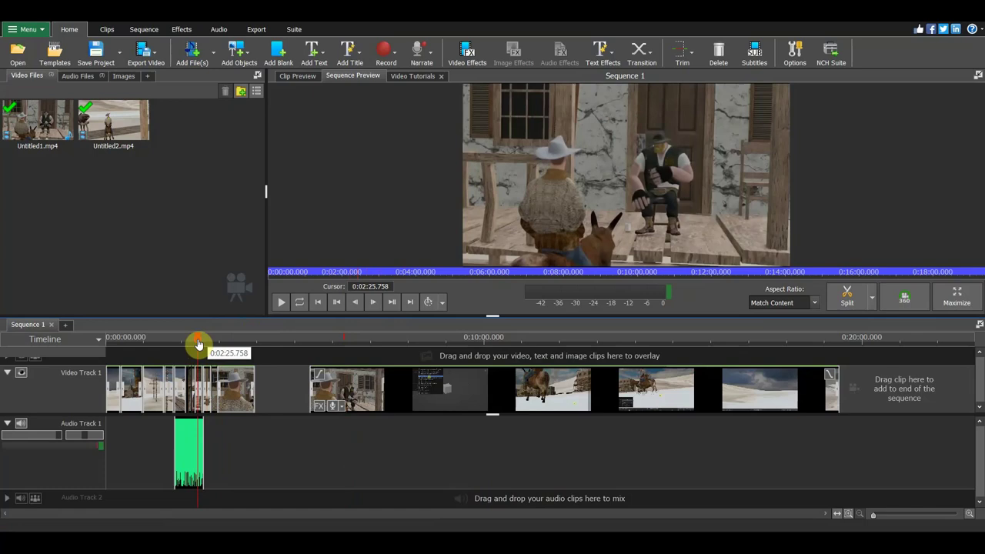
pyautogui.scroll(5, 259, 382)
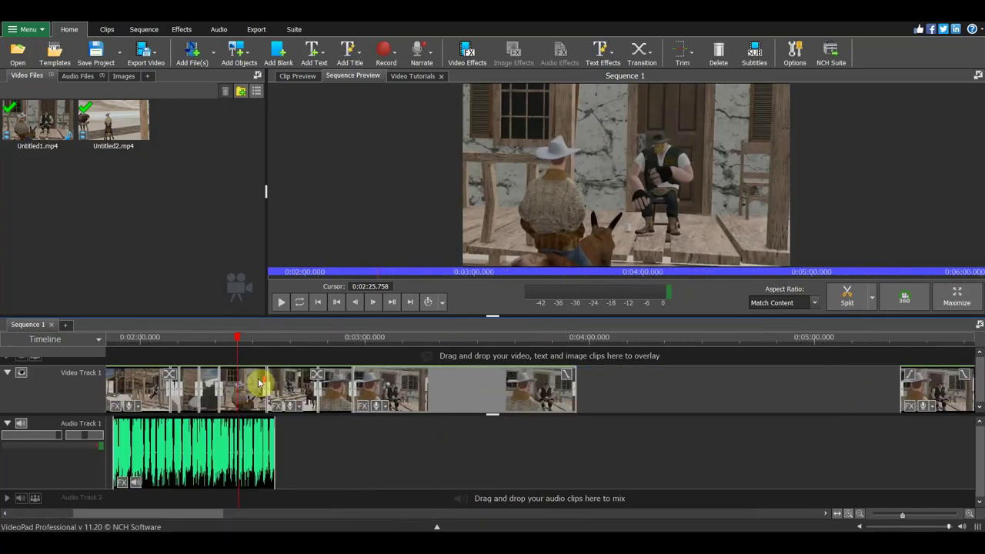
pyautogui.scroll(2, 270, 382)
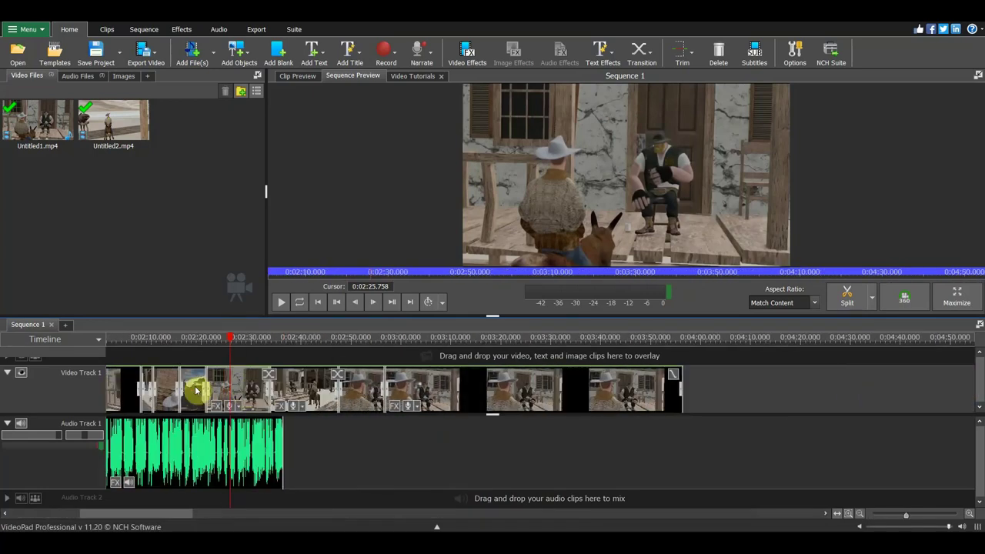
pyautogui.moveTo(230, 339); pyautogui.dragTo(197, 338)
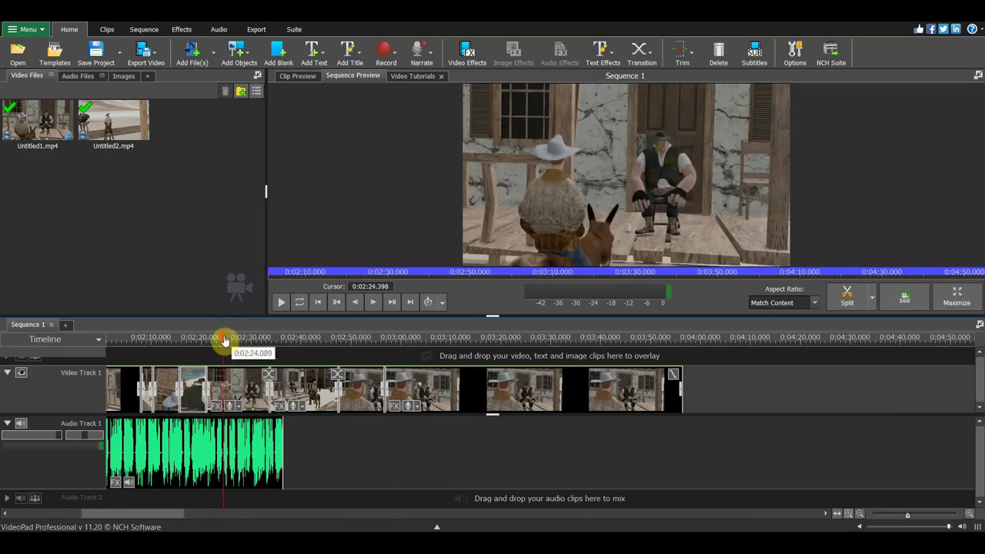
pyautogui.moveTo(196, 337); pyautogui.dragTo(186, 335)
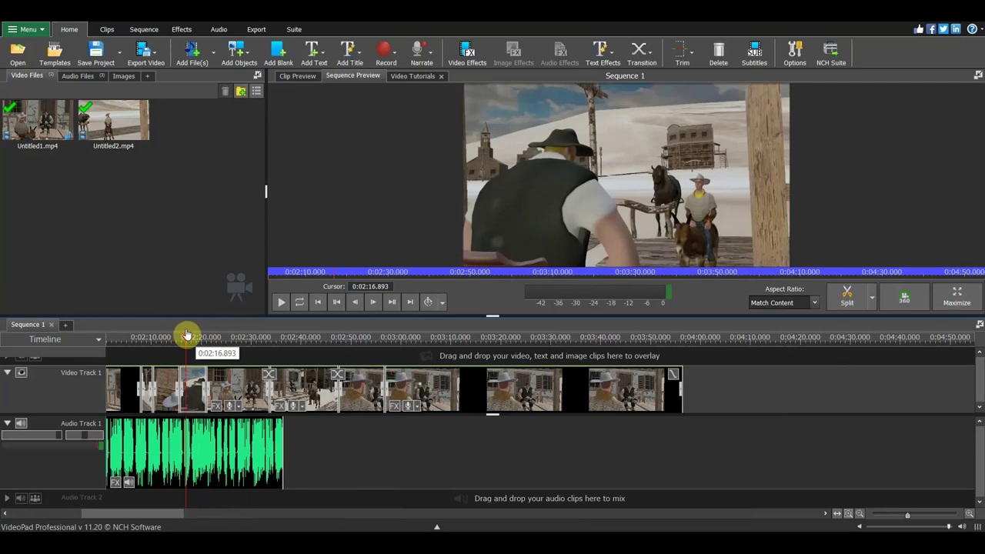
pyautogui.moveTo(186, 335)
pyautogui.mouseDown()
pyautogui.moveTo(339, 372)
pyautogui.moveTo(314, 363)
pyautogui.mouseUp()
# Open a gap after 0:02:50, trim the first clip to end at 0:02:50.921, and slide the later clips
pyautogui.moveTo(462, 400); pyautogui.dragTo(412, 379)
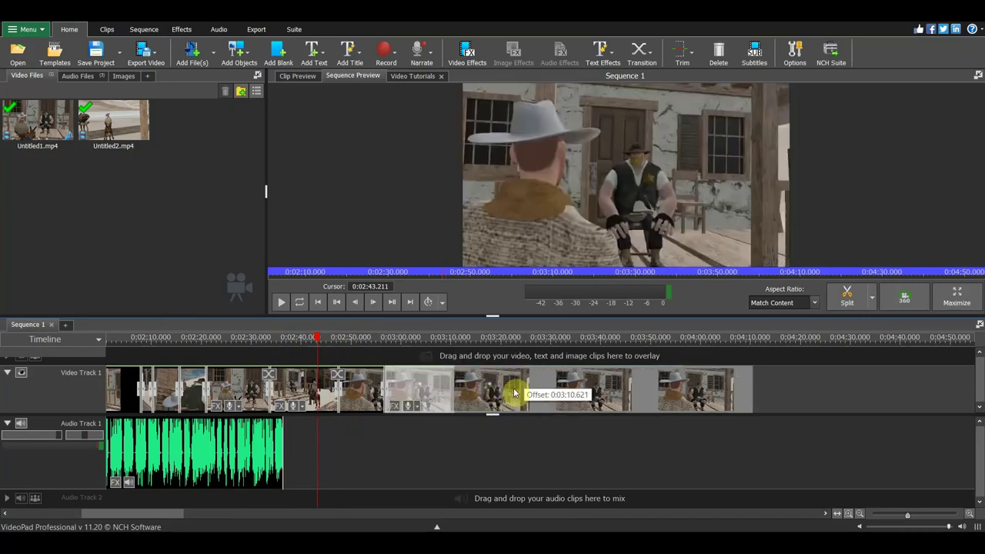
pyautogui.moveTo(316, 342); pyautogui.dragTo(350, 350)
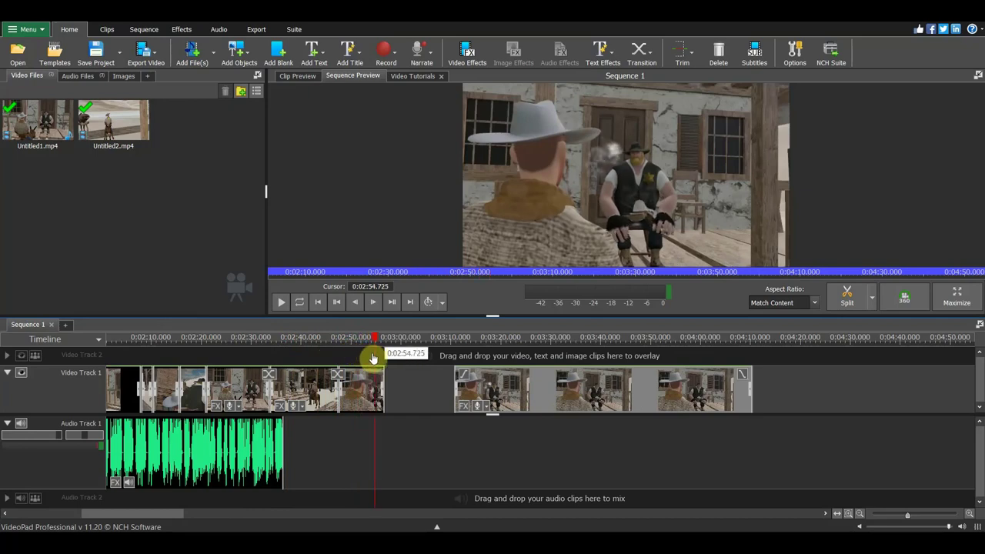
pyautogui.moveTo(378, 360)
pyautogui.mouseDown()
pyautogui.moveTo(392, 365)
pyautogui.moveTo(311, 352)
pyautogui.moveTo(346, 354)
pyautogui.mouseUp()
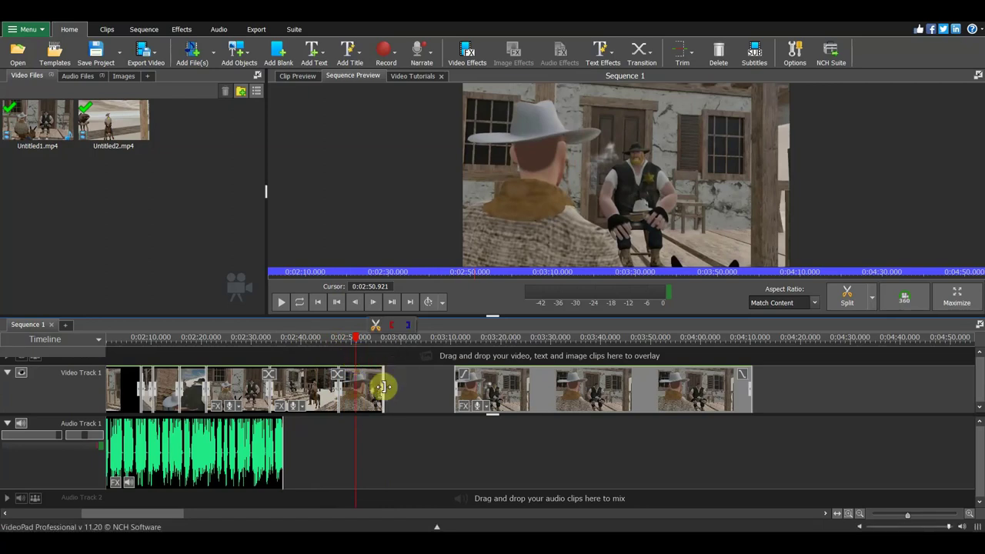
pyautogui.moveTo(382, 387); pyautogui.dragTo(355, 387)
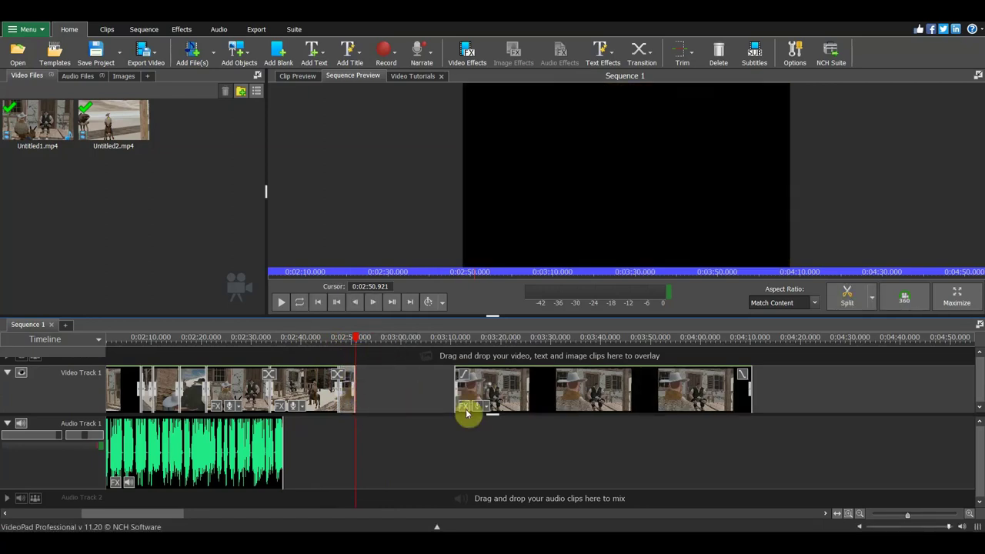
pyautogui.moveTo(458, 394); pyautogui.dragTo(482, 398)
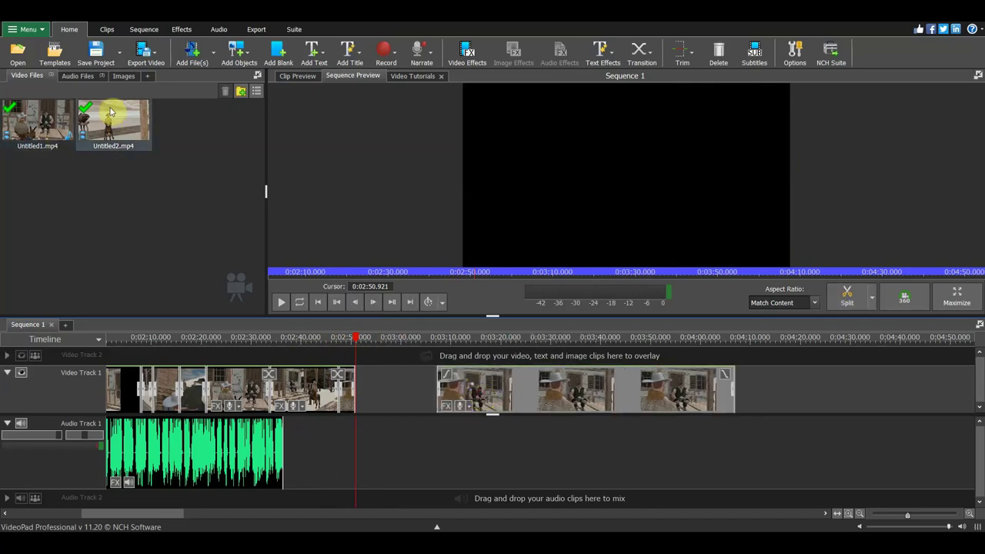
# Drop the clip group in place and scrub through the Untitled1.mp4 preview
pyautogui.click(72, 125)
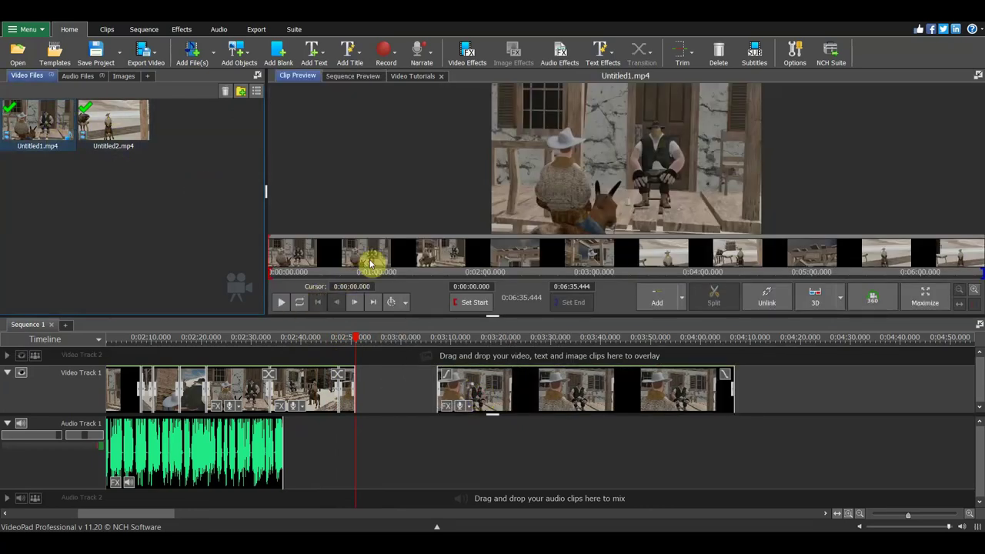
pyautogui.click(396, 254)
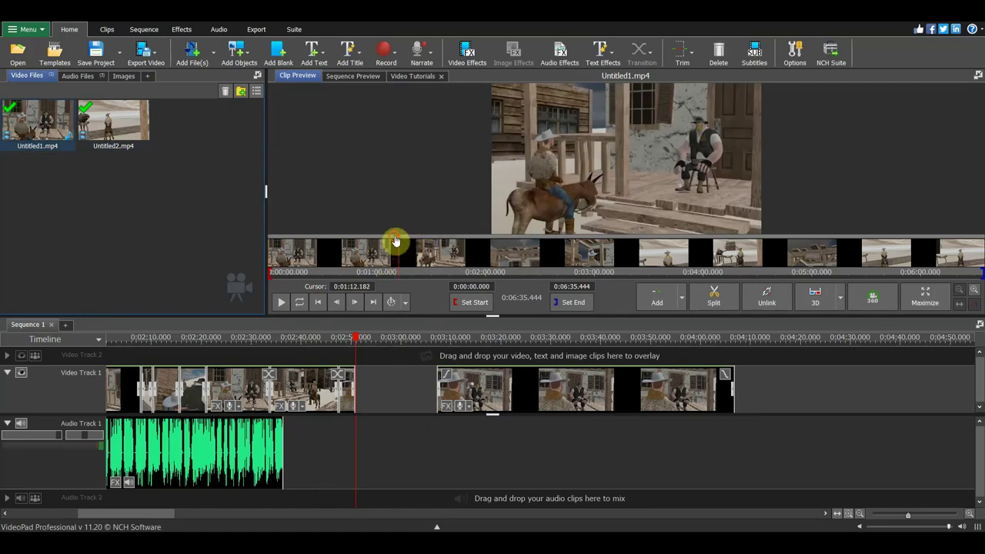
pyautogui.moveTo(395, 241)
pyautogui.mouseDown()
pyautogui.moveTo(749, 277)
pyautogui.moveTo(936, 279)
pyautogui.mouseUp()
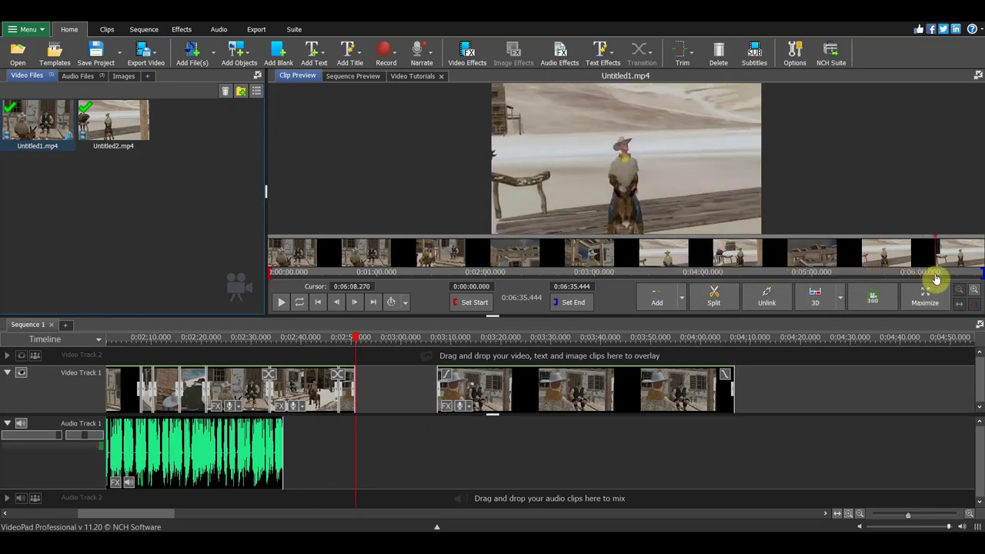
pyautogui.moveTo(936, 279); pyautogui.dragTo(287, 254)
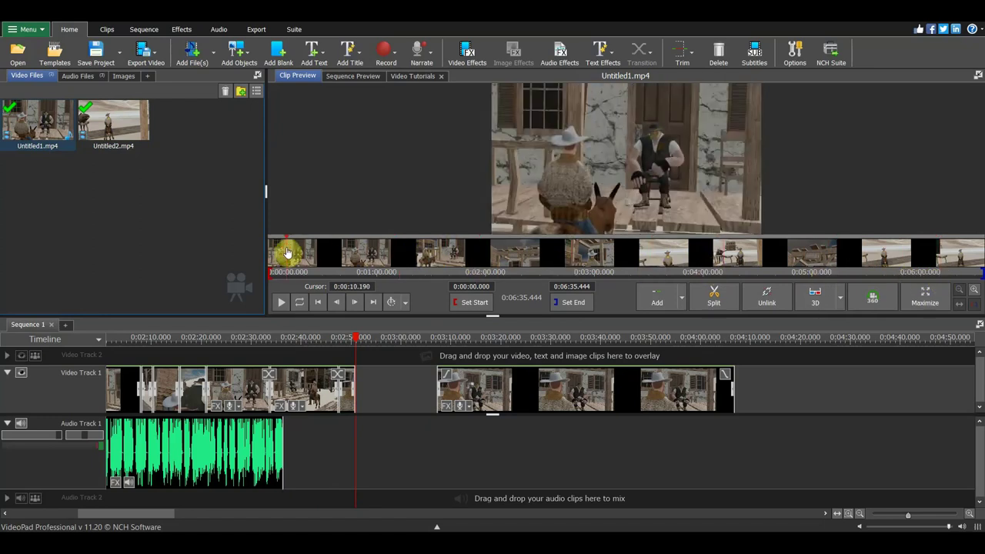
pyautogui.click(72, 116)
# Save the project as a VideoPad project file named '55'
pyautogui.click(33, 30)
pyautogui.moveTo(31, 49)
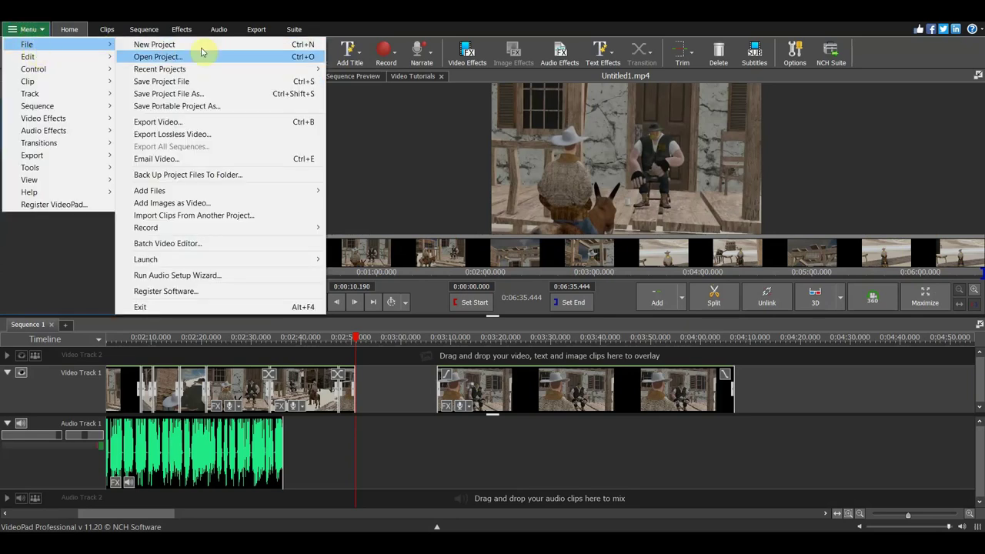
pyautogui.click(169, 84)
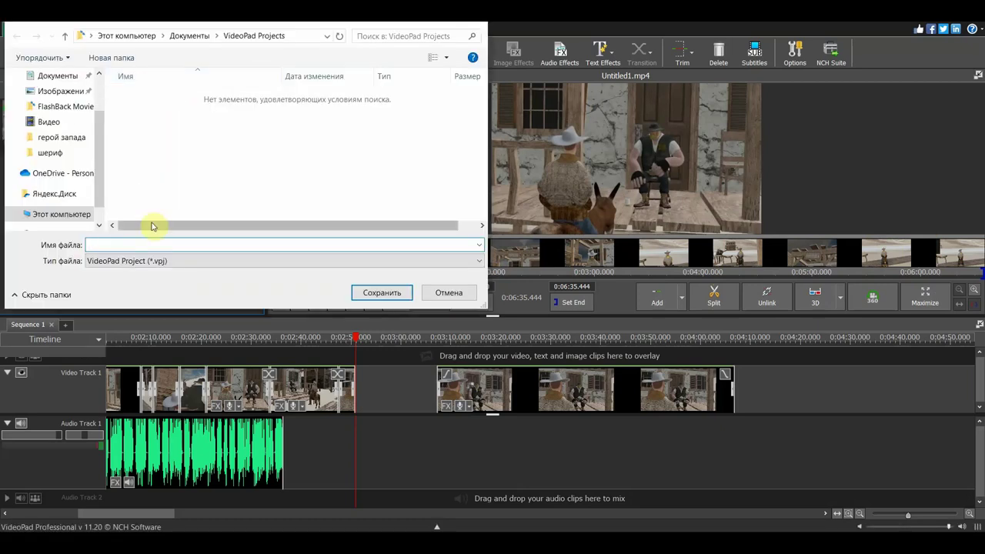
pyautogui.write('5555')
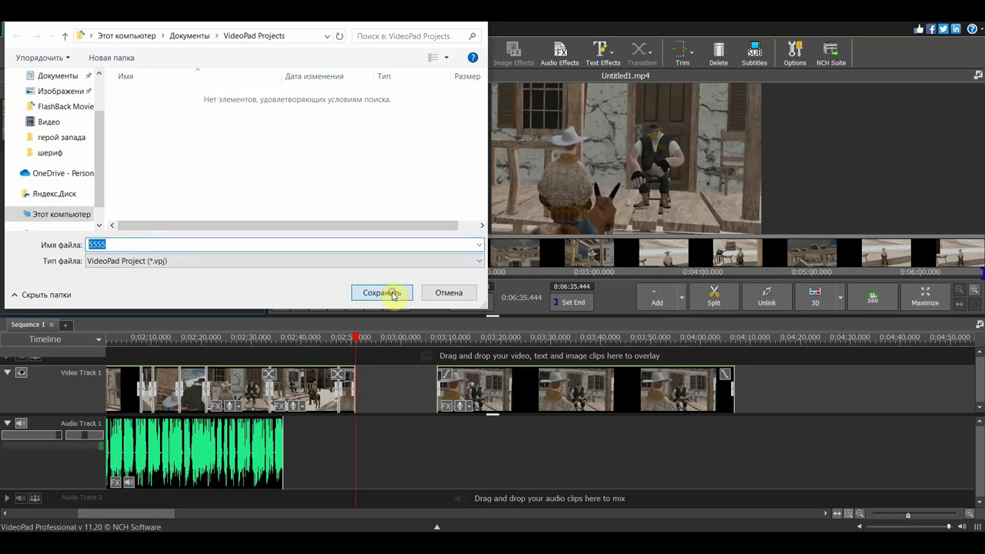
pyautogui.click(392, 296)
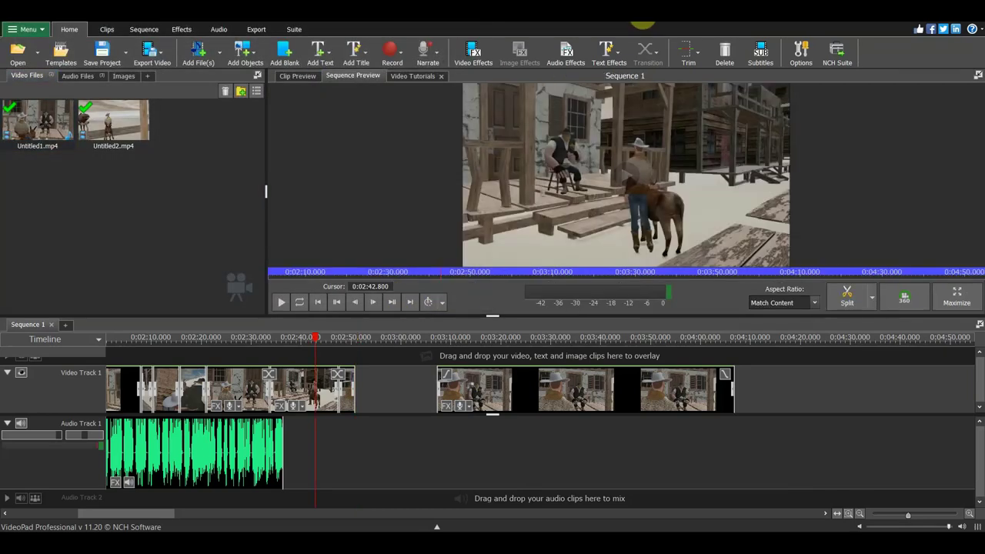
# Import Untitled4.mp4 from Documents > FlashBack Movies
pyautogui.click(17, 52)
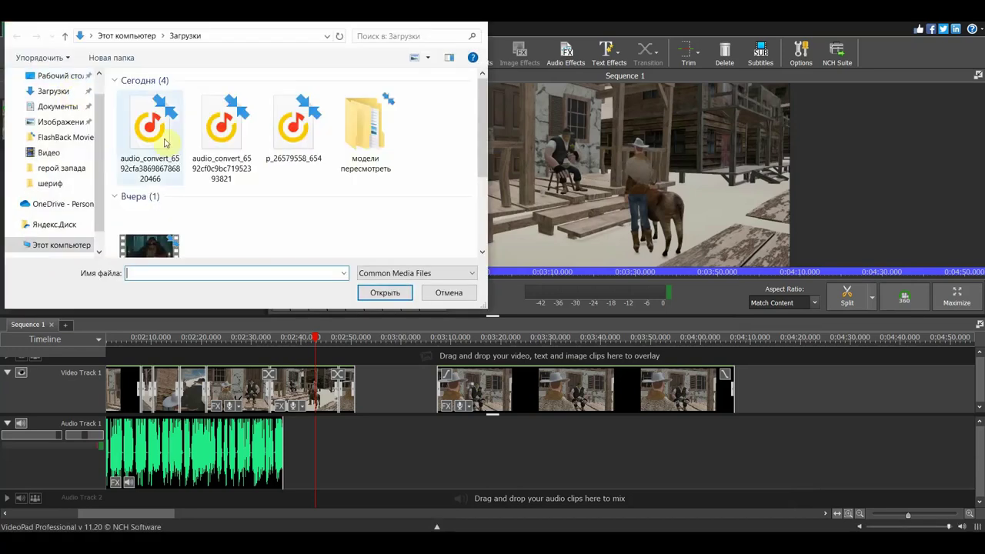
pyautogui.click(61, 94)
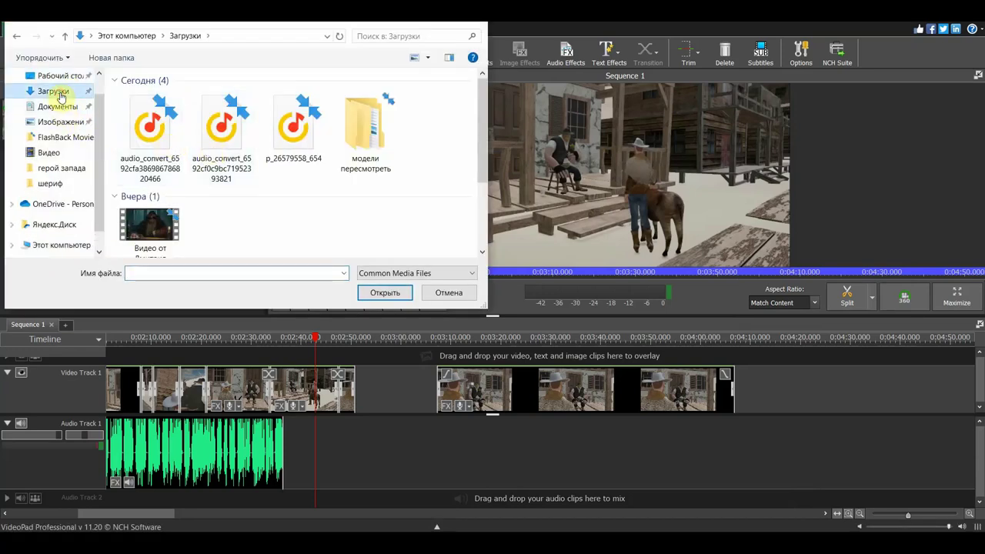
pyautogui.click(57, 107)
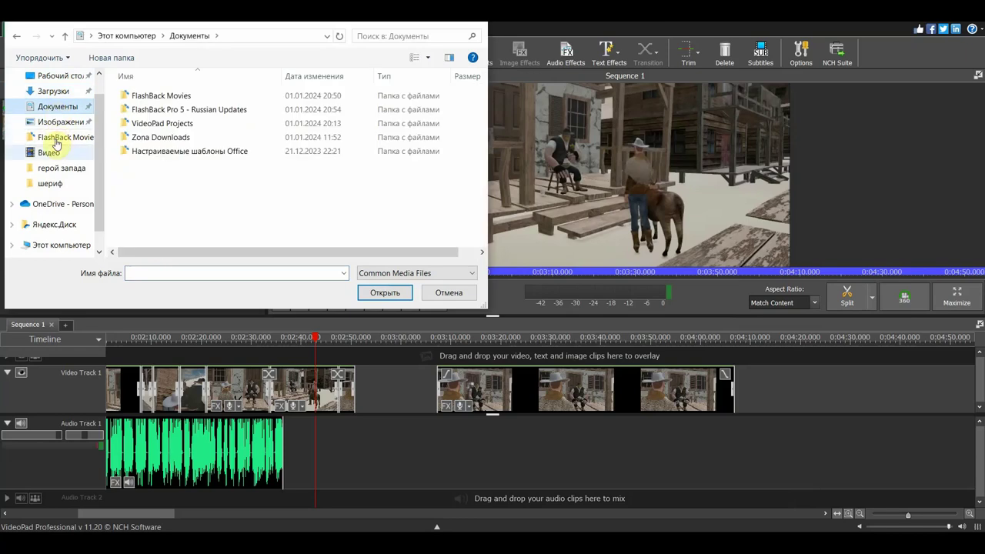
pyautogui.doubleClick(160, 95)
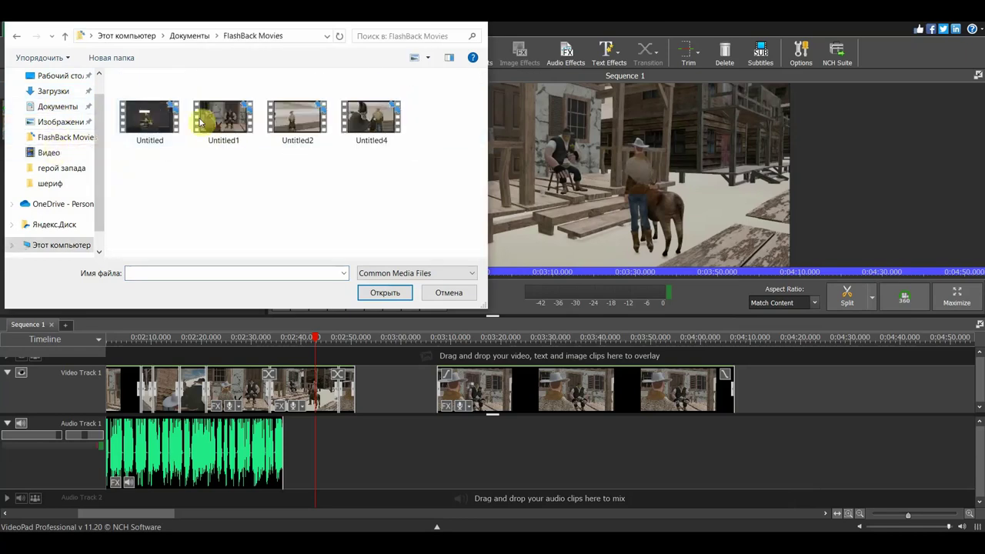
pyautogui.click(377, 127)
pyautogui.click(384, 293)
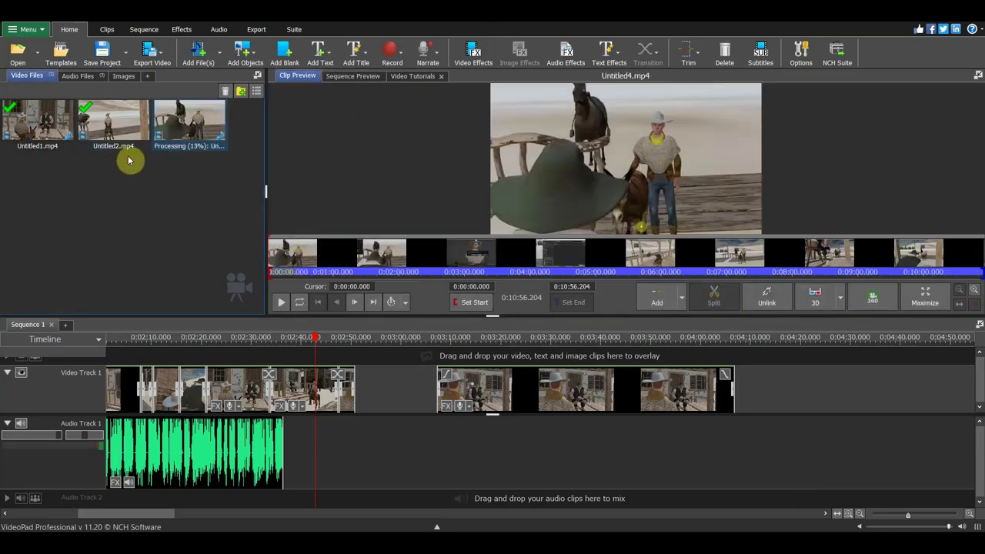
# Push the later clips right and place Untitled4 on Video Track 1 at about 0:03:06
pyautogui.moveTo(435, 371); pyautogui.dragTo(800, 402)
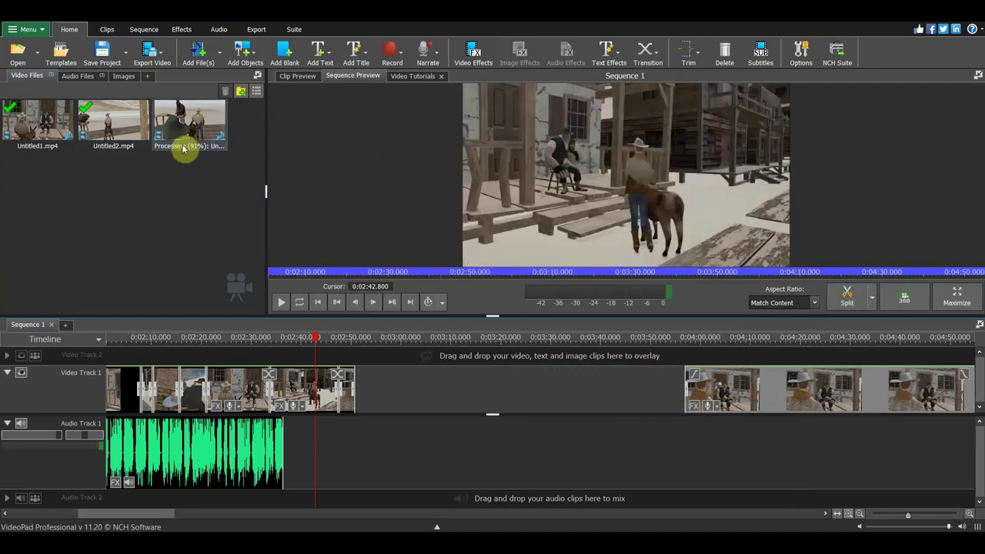
pyautogui.moveTo(180, 118); pyautogui.dragTo(366, 385)
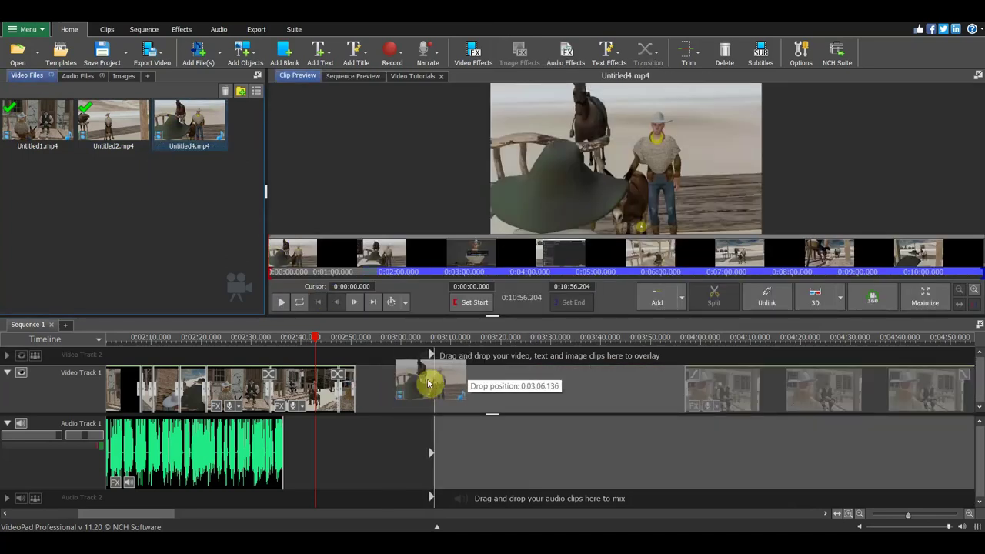
pyautogui.moveTo(366, 385); pyautogui.dragTo(363, 385)
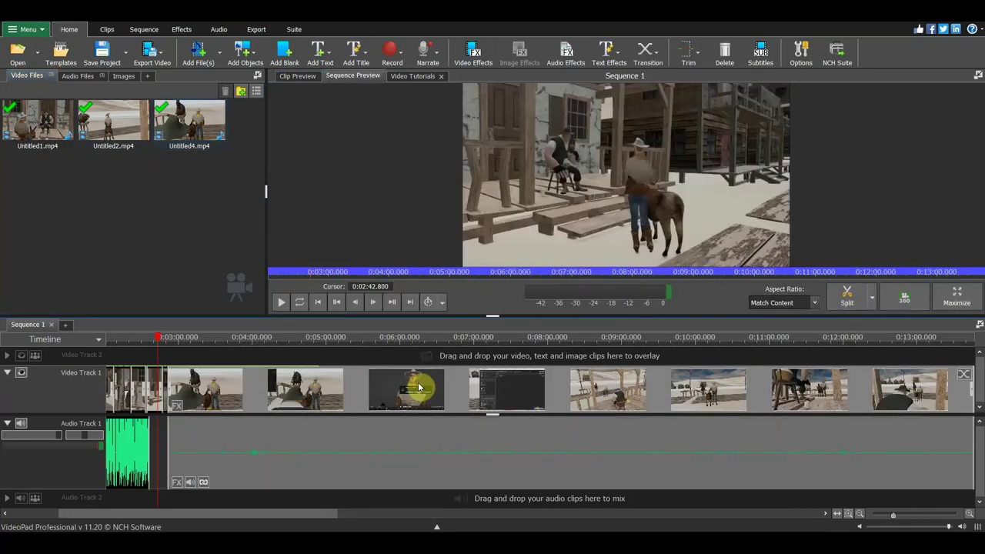
pyautogui.click(220, 483)
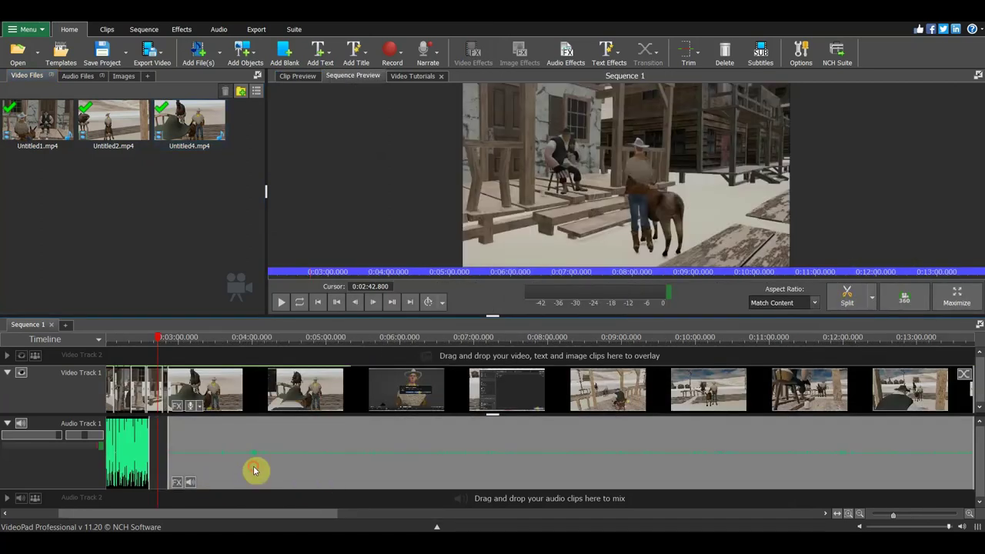
pyautogui.rightClick(255, 469)
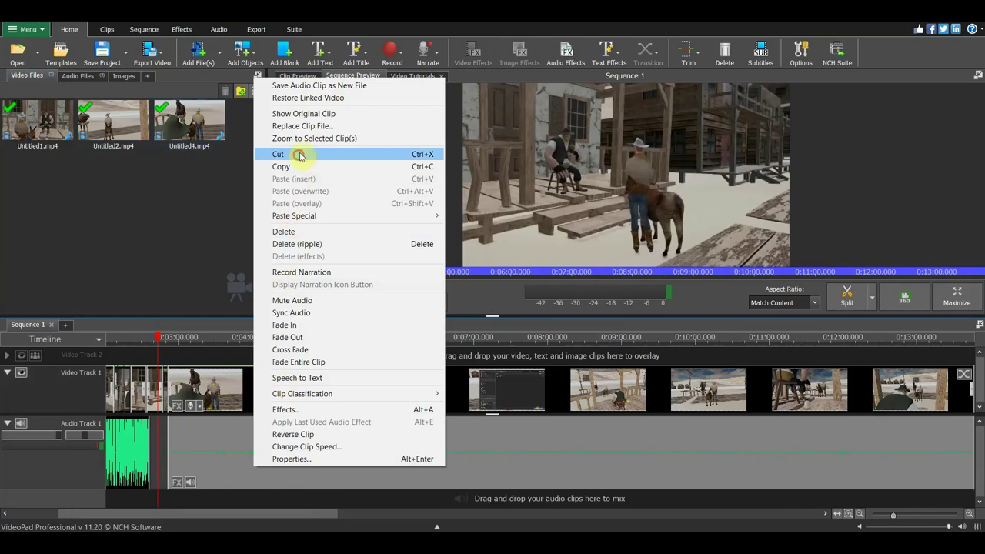
# Cut Untitled4's near-silent audio from Audio Track 1, then scrub ahead to about 0:10:28
pyautogui.click(300, 156)
pyautogui.moveTo(158, 342)
pyautogui.mouseDown()
pyautogui.moveTo(227, 371)
pyautogui.moveTo(593, 433)
pyautogui.moveTo(570, 428)
pyautogui.mouseUp()
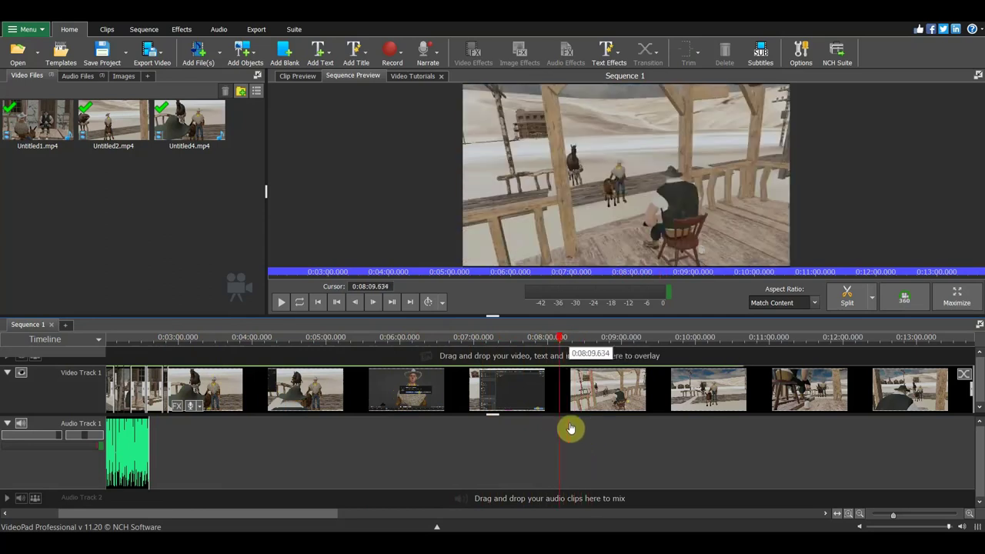
pyautogui.moveTo(550, 421); pyautogui.dragTo(728, 434)
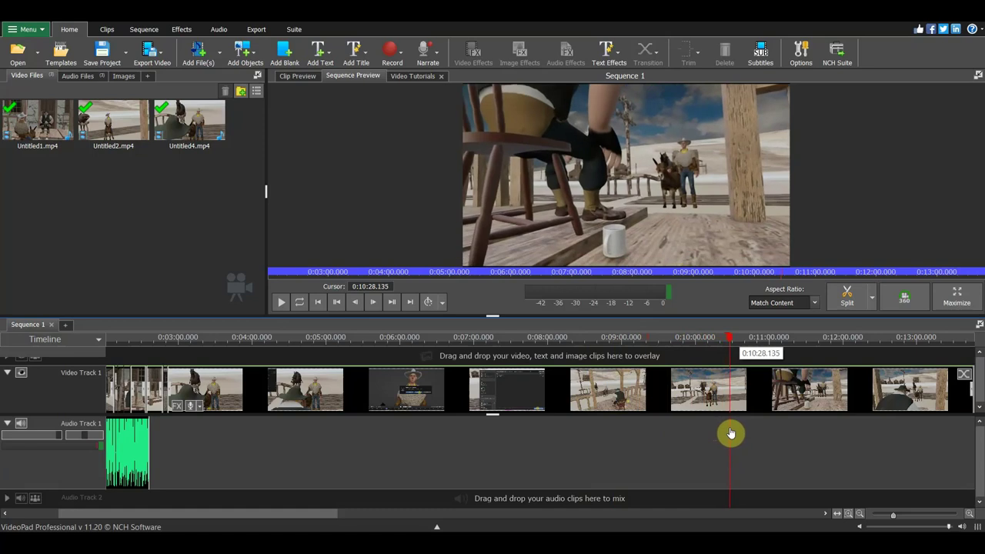
# Split the video at about 0:10:28 and delete the split piece
pyautogui.moveTo(730, 433); pyautogui.dragTo(731, 431)
pyautogui.click(837, 300)
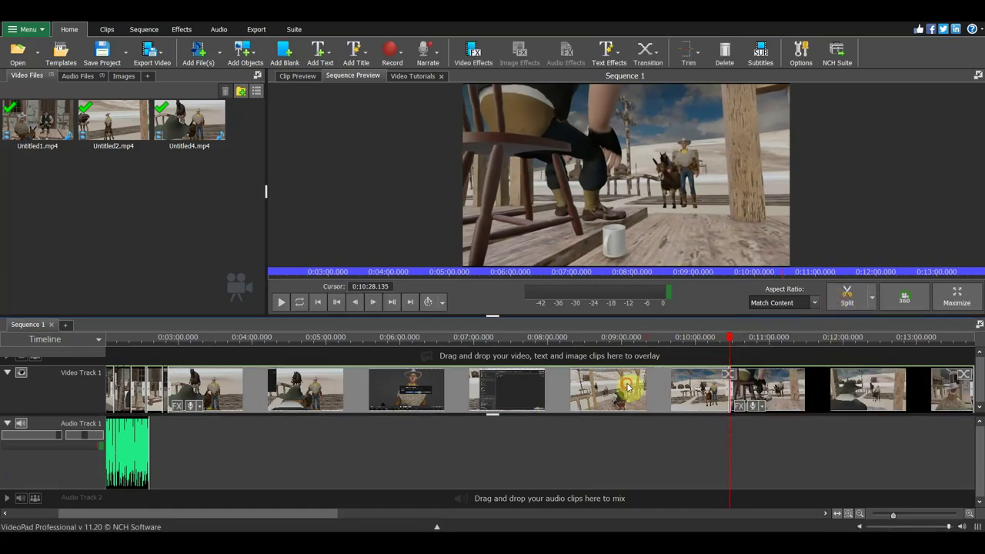
pyautogui.press('Delete')
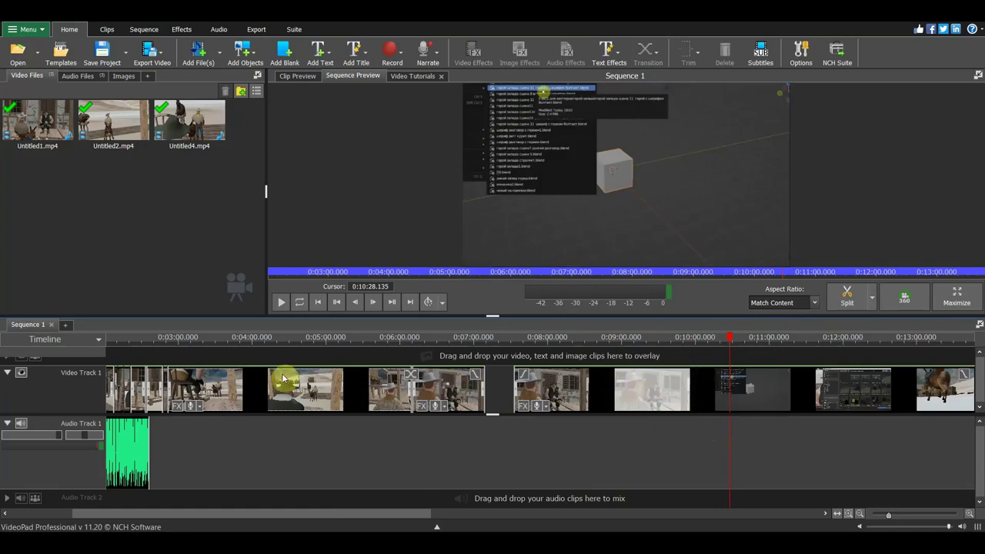
# Play from about 0:02:44, pause, and scrub to the scene change near 0:04:15
pyautogui.click(159, 336)
pyautogui.press('space')
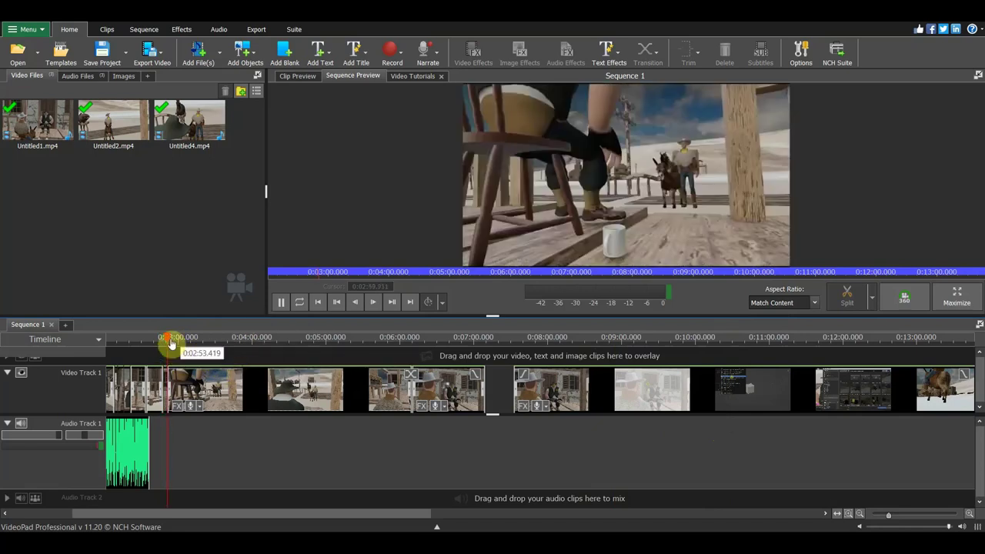
pyautogui.click(281, 302)
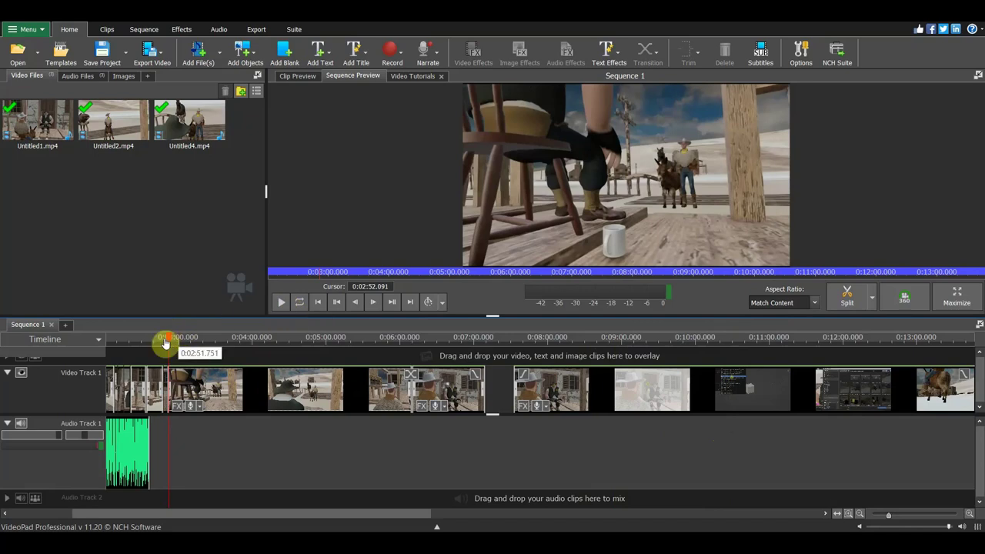
pyautogui.moveTo(168, 341); pyautogui.dragTo(191, 348)
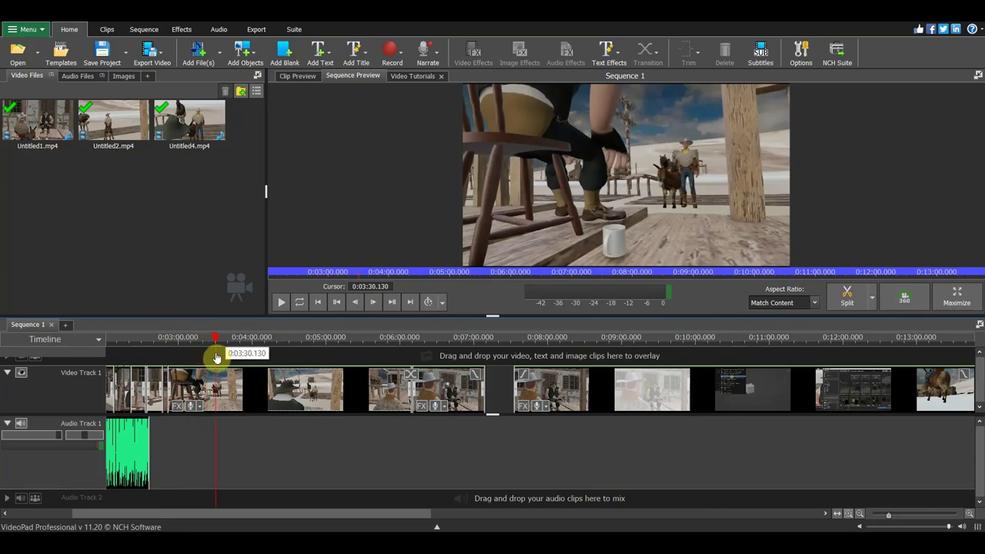
pyautogui.moveTo(217, 359)
pyautogui.mouseDown()
pyautogui.moveTo(255, 362)
pyautogui.moveTo(165, 361)
pyautogui.moveTo(291, 364)
pyautogui.moveTo(268, 363)
pyautogui.mouseUp()
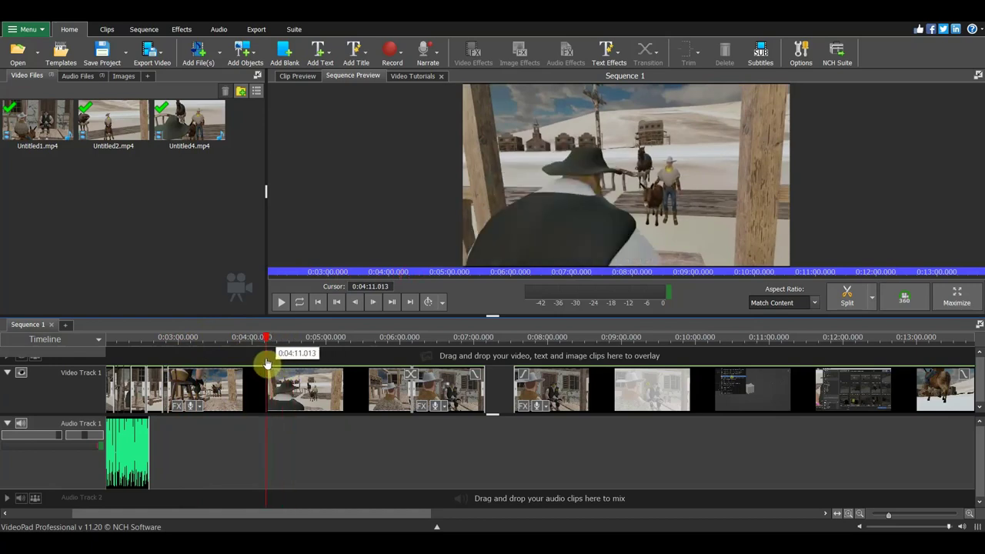
pyautogui.moveTo(267, 363); pyautogui.dragTo(271, 362)
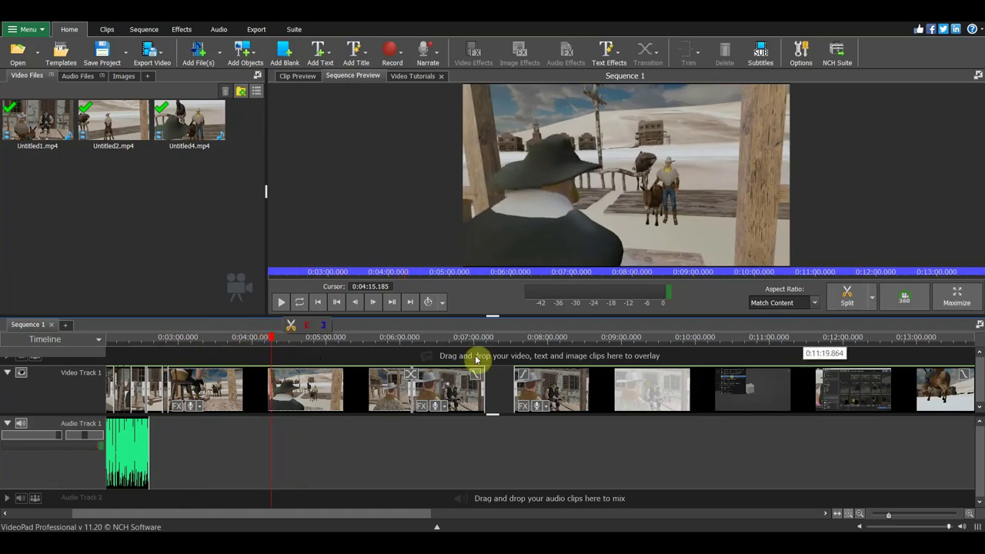
# Split at 0:04:15 and delete the unwanted piece of Untitled4.mp4
pyautogui.click(844, 299)
pyautogui.click(229, 395)
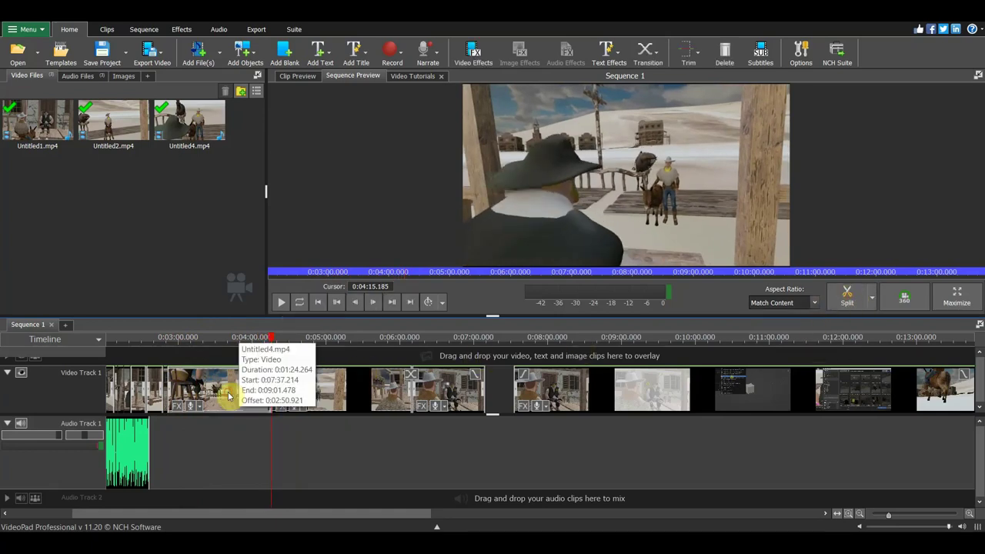
pyautogui.press('Delete')
# Review the footage after 0:02:50 and split the clip at 0:03:27.627
pyautogui.moveTo(266, 344); pyautogui.dragTo(168, 346)
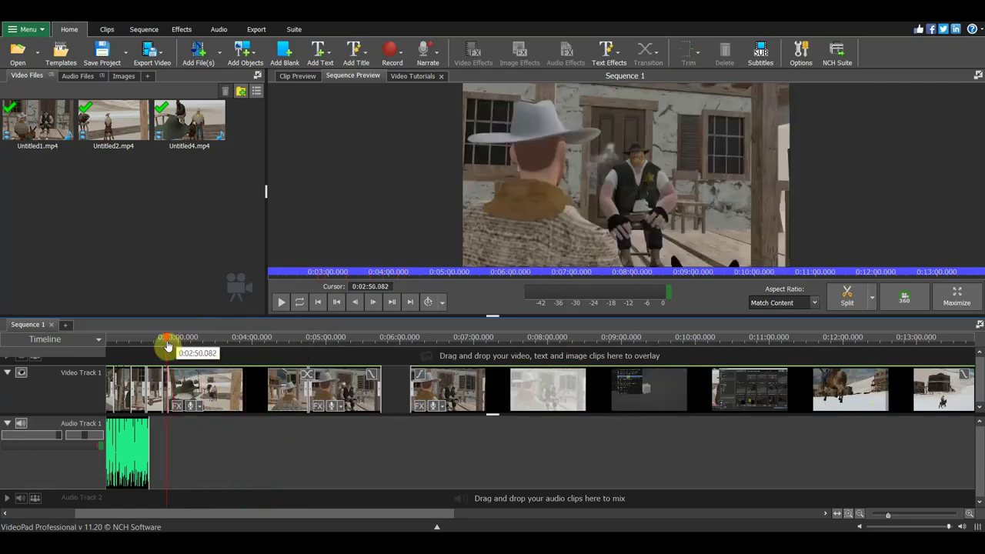
pyautogui.moveTo(168, 346); pyautogui.dragTo(179, 346)
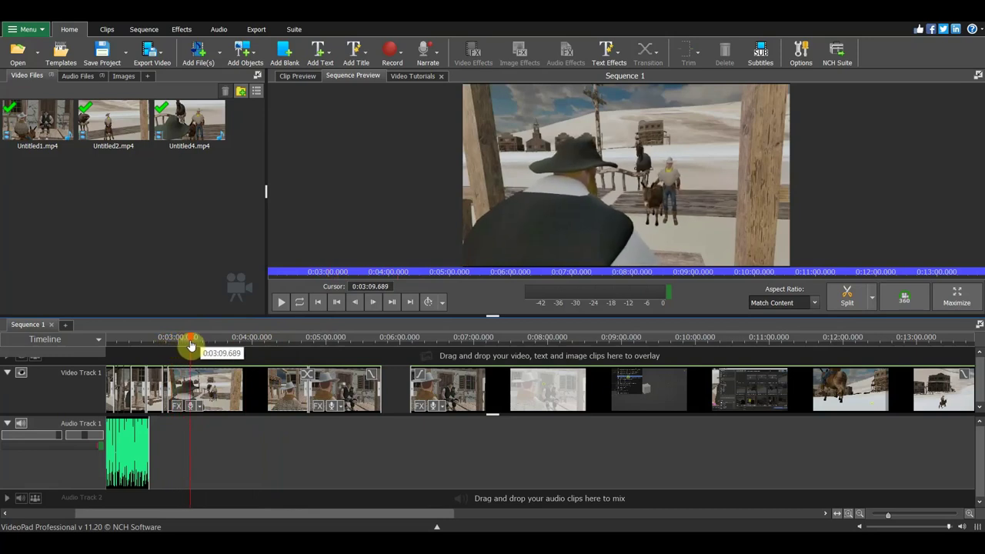
pyautogui.moveTo(213, 352)
pyautogui.mouseDown()
pyautogui.moveTo(293, 364)
pyautogui.moveTo(233, 356)
pyautogui.mouseUp()
pyautogui.moveTo(176, 354); pyautogui.dragTo(201, 359)
pyautogui.moveTo(206, 361); pyautogui.dragTo(220, 373)
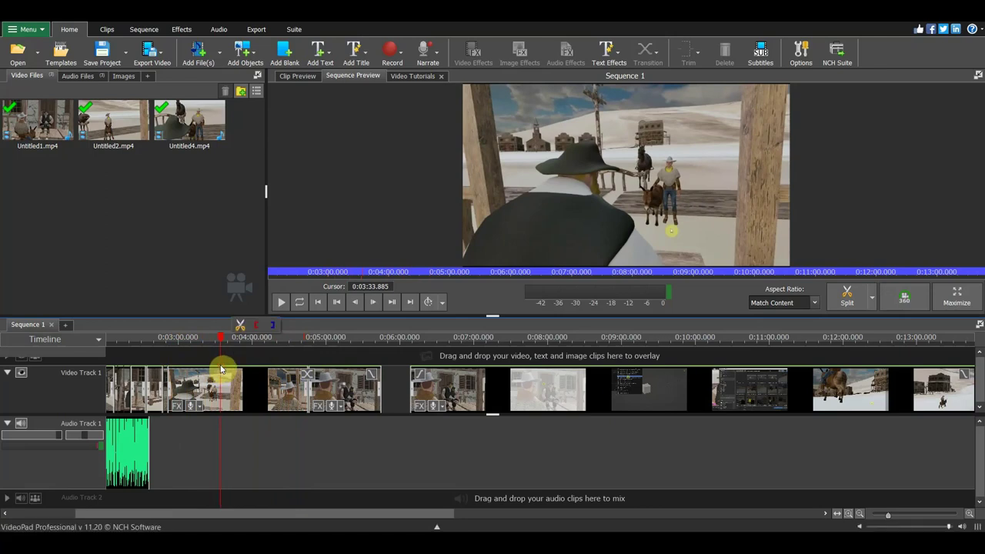
pyautogui.click(215, 339)
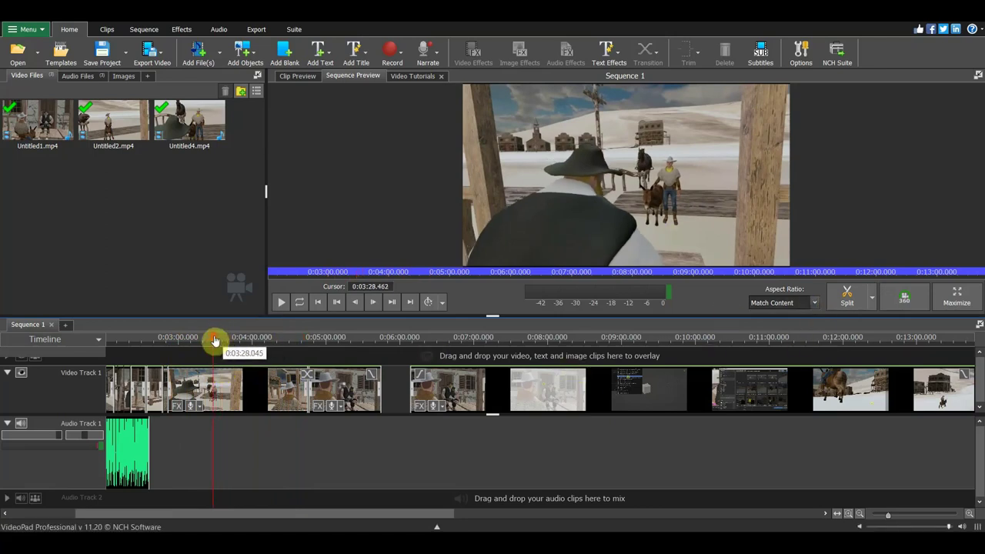
pyautogui.click(847, 297)
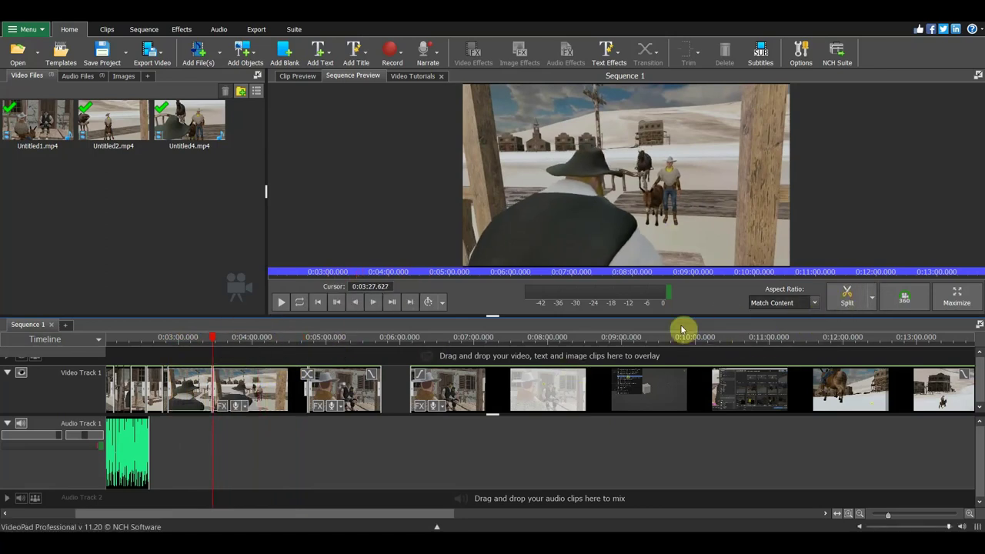
# Find where the unwanted part ends and split the clip at 0:03:55
pyautogui.moveTo(220, 341)
pyautogui.mouseDown()
pyautogui.moveTo(347, 353)
pyautogui.moveTo(279, 356)
pyautogui.moveTo(356, 374)
pyautogui.moveTo(522, 393)
pyautogui.moveTo(340, 380)
pyautogui.mouseUp()
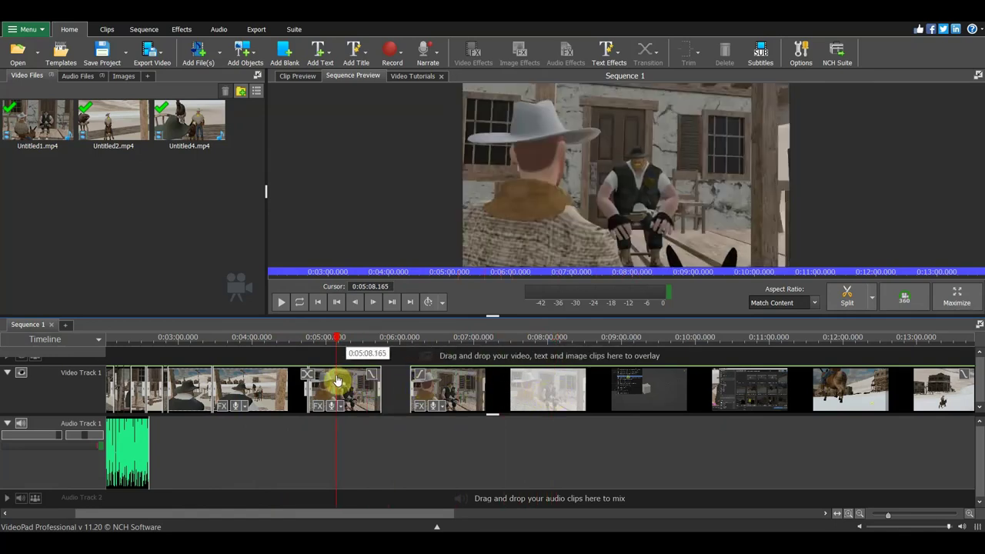
pyautogui.moveTo(332, 378)
pyautogui.mouseDown()
pyautogui.moveTo(228, 368)
pyautogui.moveTo(257, 374)
pyautogui.moveTo(246, 374)
pyautogui.mouseUp()
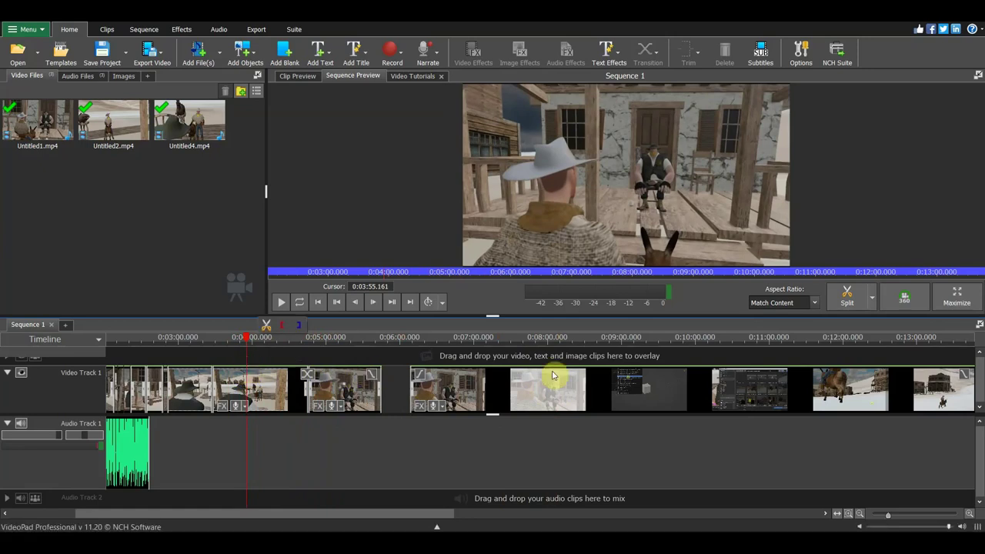
pyautogui.click(847, 298)
# Delete the 0:03:27–0:03:55 piece and review the new join
pyautogui.click(226, 397)
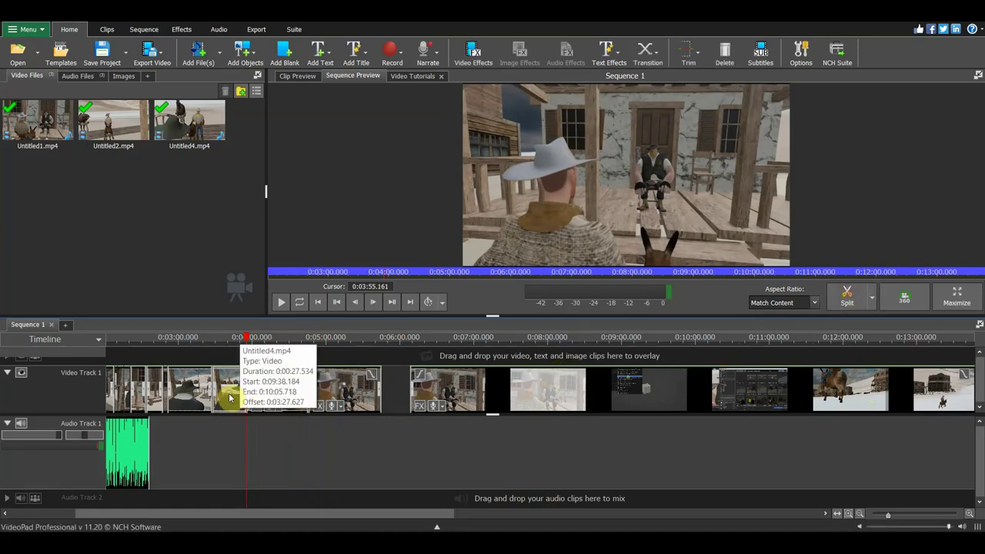
pyautogui.press('Delete')
pyautogui.moveTo(255, 346)
pyautogui.mouseDown()
pyautogui.moveTo(161, 342)
pyautogui.moveTo(227, 360)
pyautogui.mouseUp()
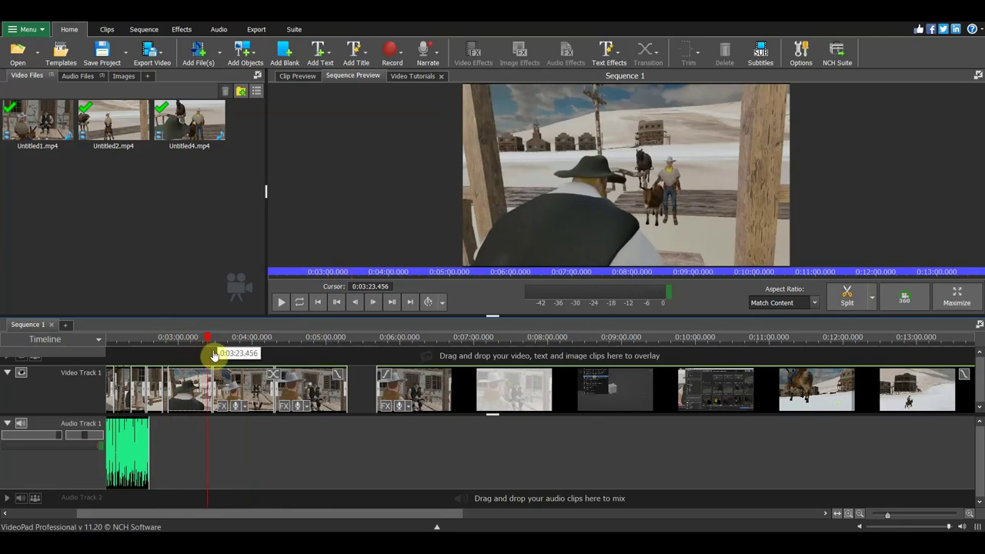
pyautogui.moveTo(227, 360); pyautogui.dragTo(270, 373)
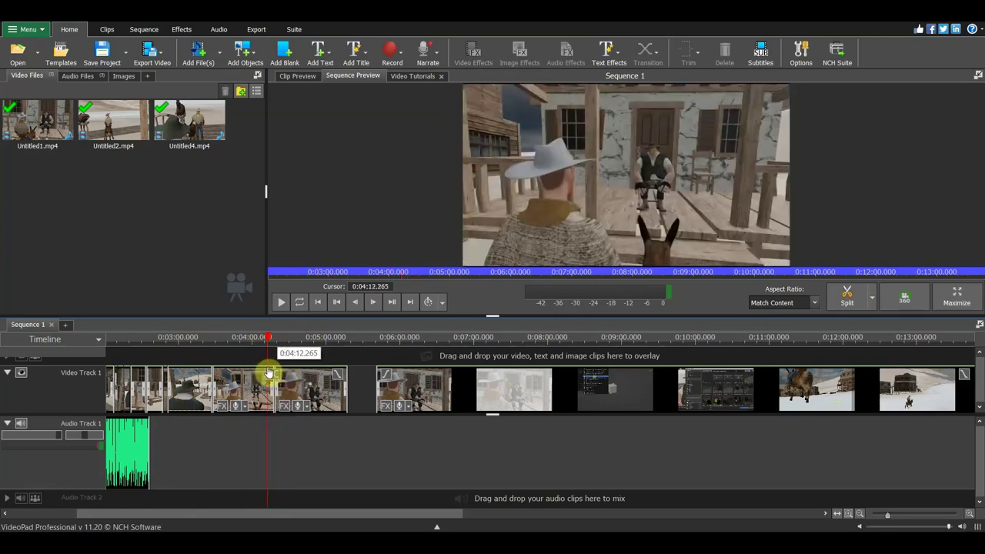
pyautogui.moveTo(279, 373); pyautogui.dragTo(219, 359)
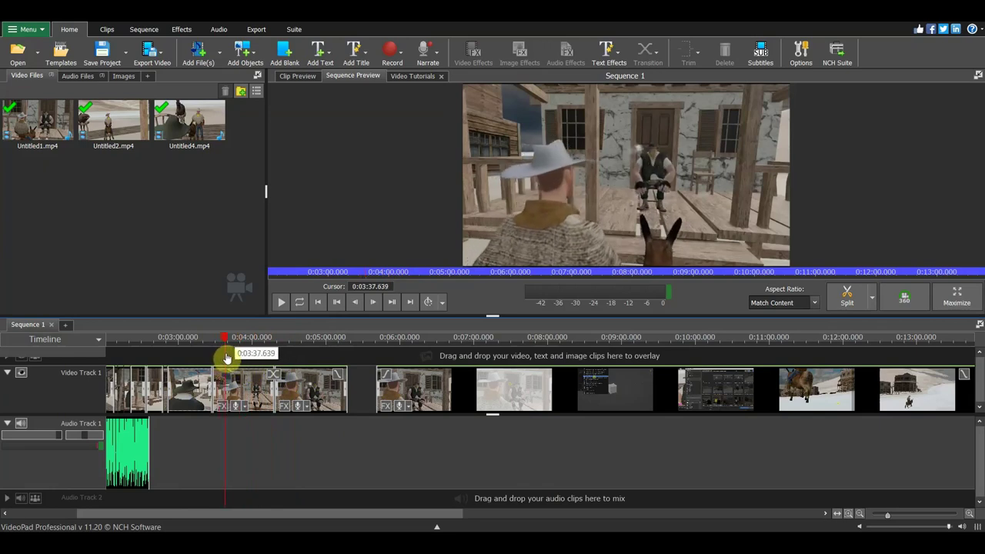
pyautogui.moveTo(219, 360); pyautogui.dragTo(227, 358)
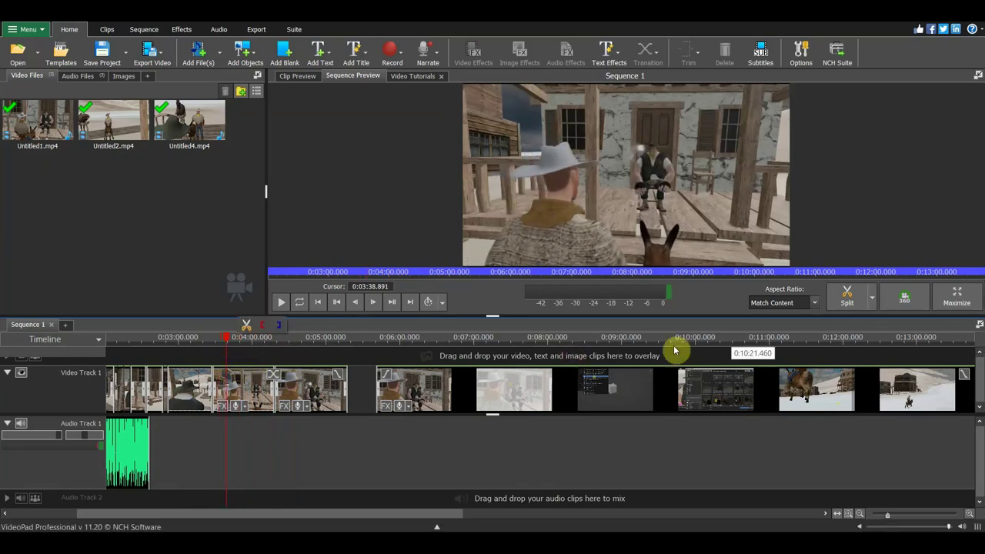
# Split at 0:03:38.891 and delete the unwanted piece that follows
pyautogui.click(829, 300)
pyautogui.moveTo(229, 339); pyautogui.dragTo(285, 353)
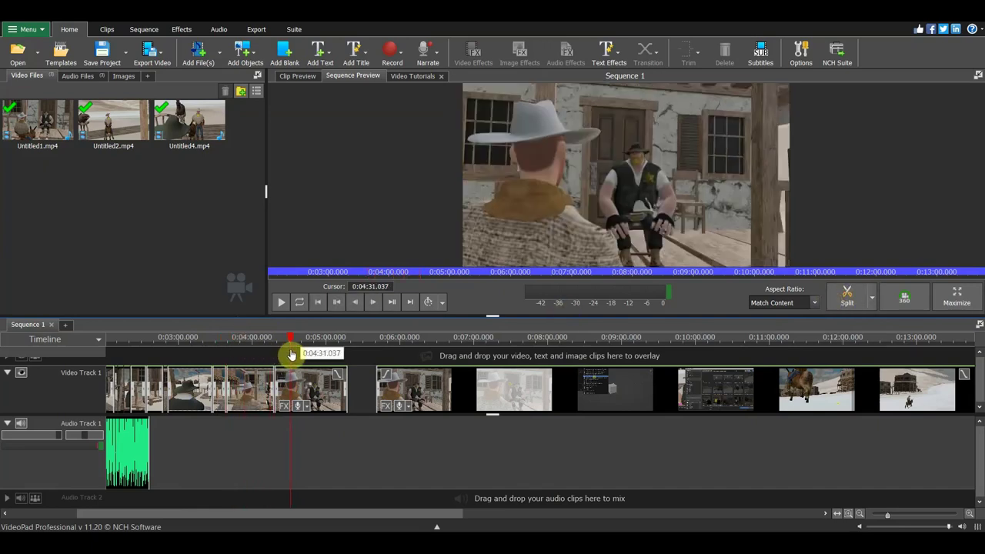
pyautogui.click(246, 388)
pyautogui.press('Delete')
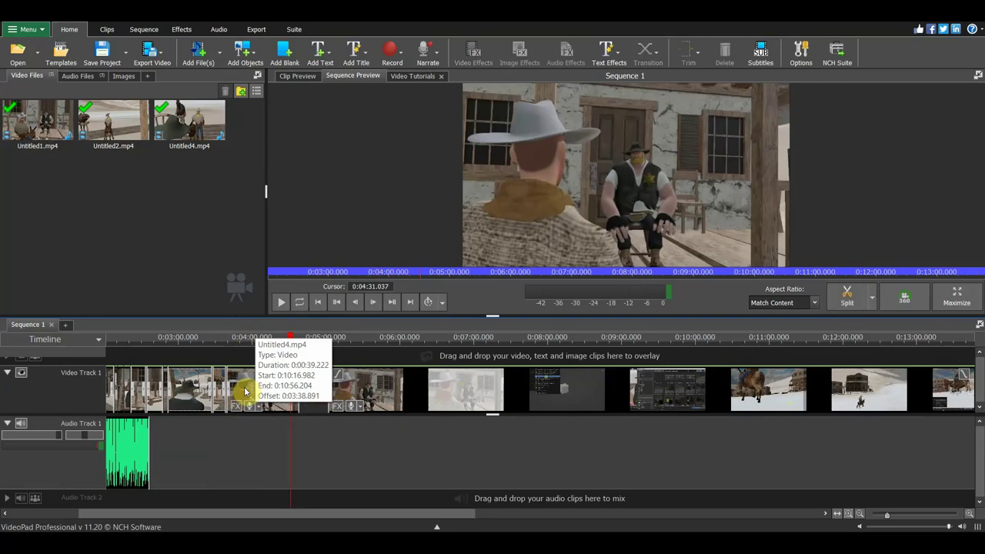
# Review the edit, play briefly from about 0:06:02, and move ahead to the horse scene near 0:10:43
pyautogui.moveTo(293, 342)
pyautogui.mouseDown()
pyautogui.moveTo(206, 343)
pyautogui.moveTo(293, 370)
pyautogui.mouseUp()
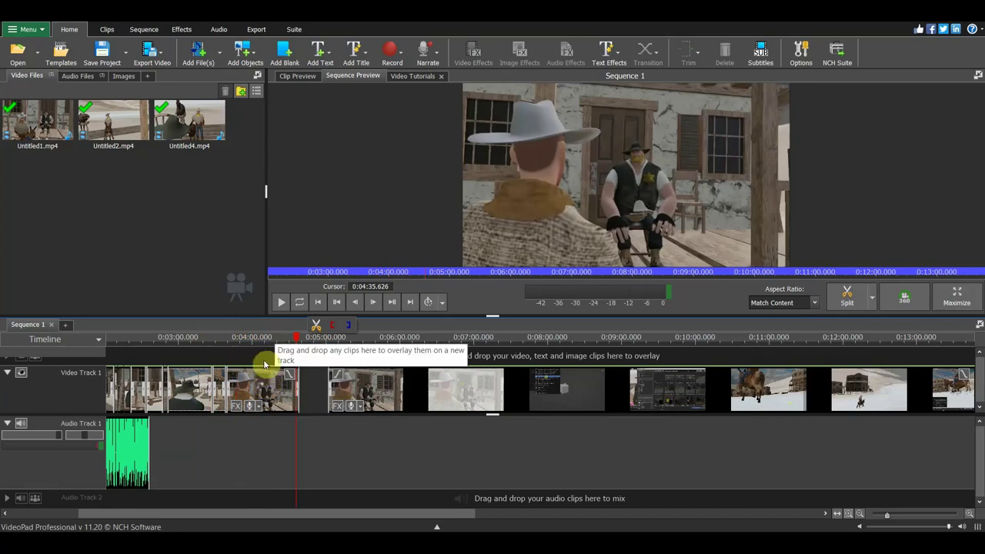
pyautogui.moveTo(292, 343); pyautogui.dragTo(295, 345)
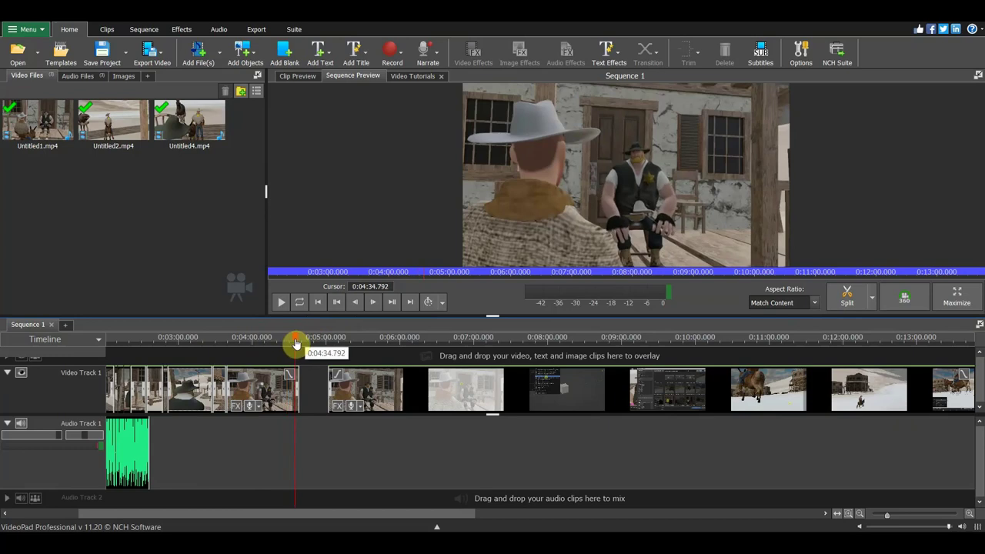
pyautogui.click(488, 400)
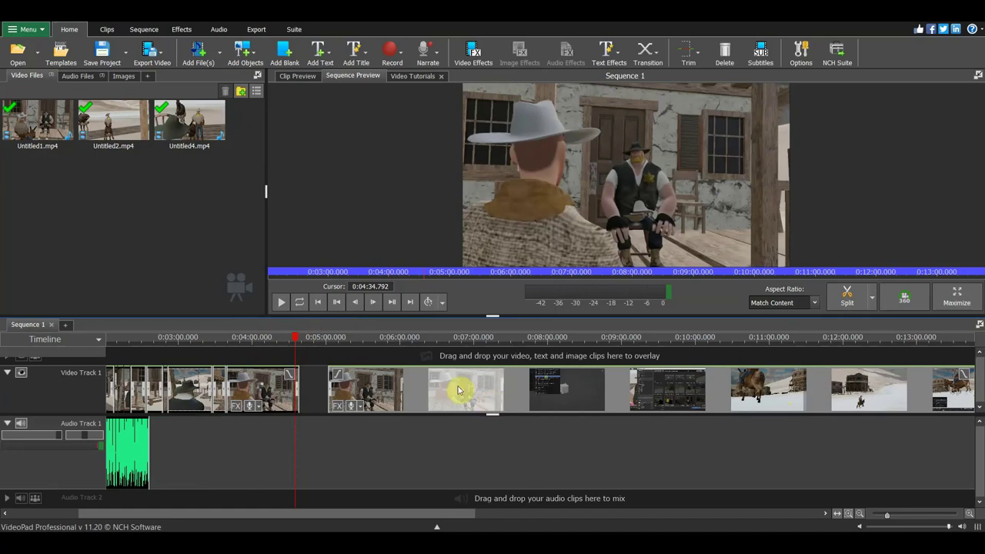
pyautogui.click(402, 339)
pyautogui.press('space')
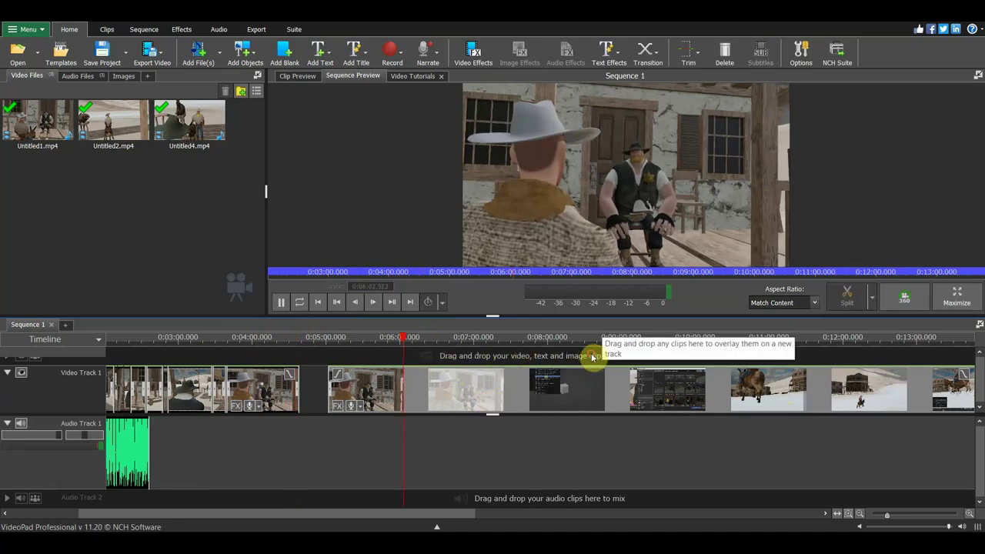
pyautogui.click(286, 306)
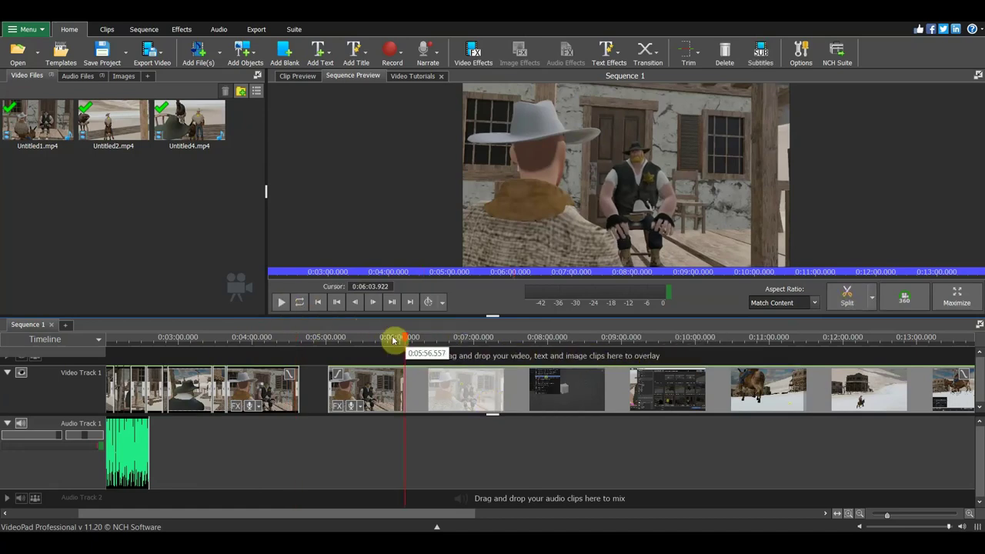
pyautogui.moveTo(406, 342)
pyautogui.mouseDown()
pyautogui.moveTo(846, 390)
pyautogui.moveTo(797, 396)
pyautogui.mouseUp()
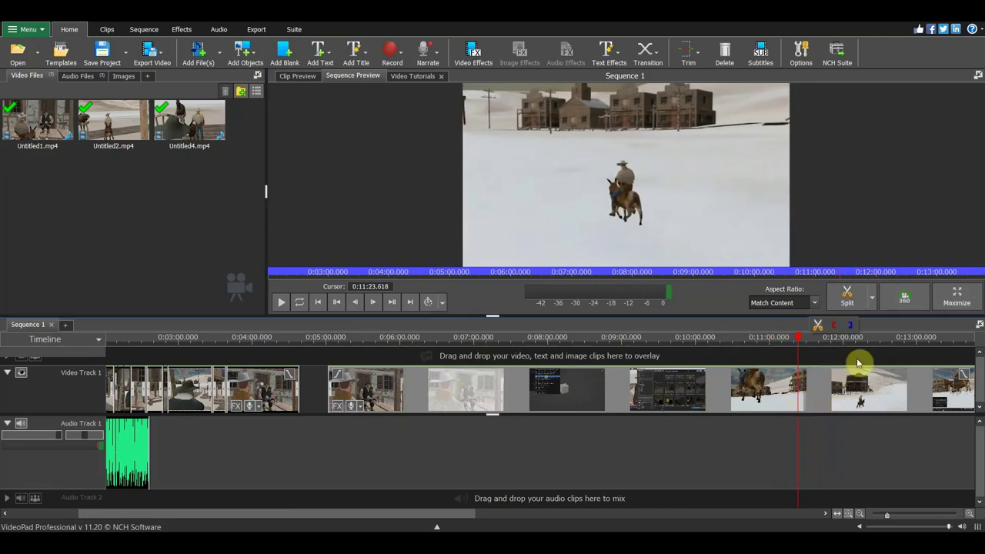
# Split at 0:11:23, delete the unwanted part, close the gap, and play back the join
pyautogui.click(850, 300)
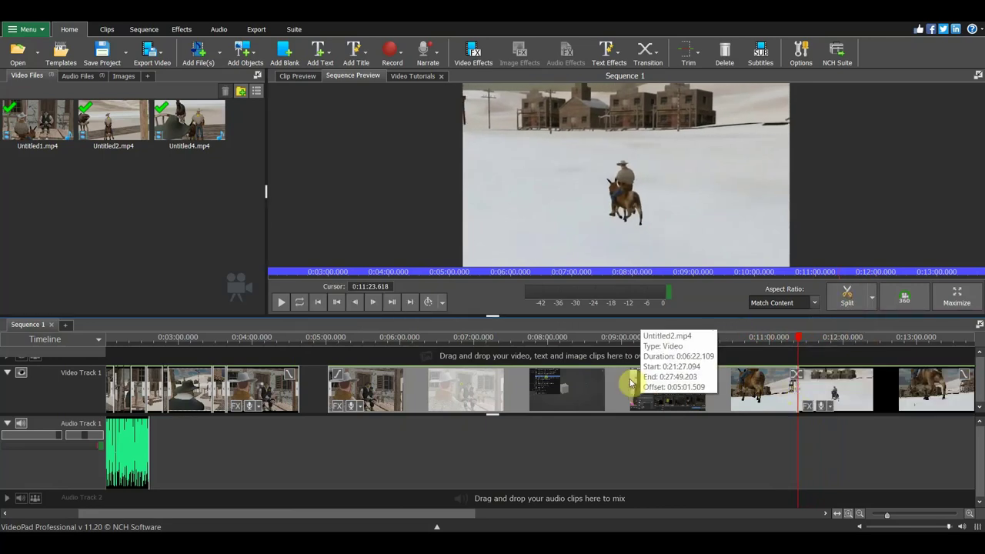
pyautogui.press('Delete')
pyautogui.moveTo(450, 389); pyautogui.dragTo(421, 389)
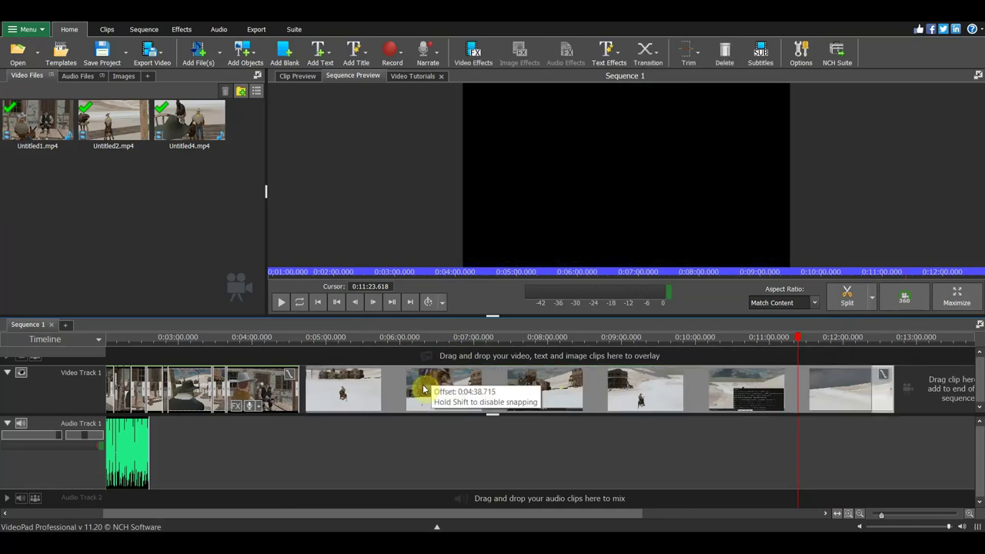
pyautogui.click(291, 341)
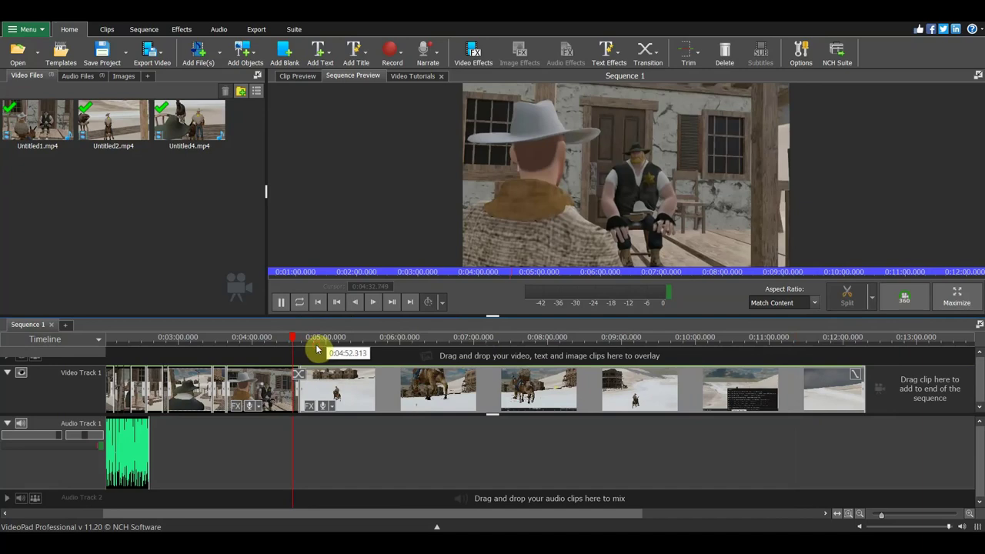
pyautogui.click(287, 309)
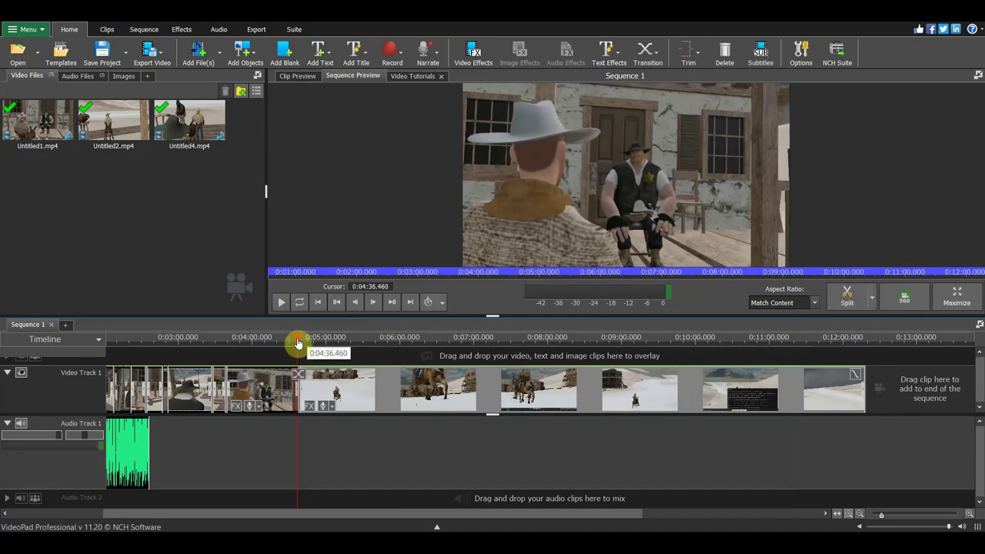
pyautogui.click(301, 342)
# Scrub to the snowy town rider frame and split the clip at 0:05:10.668
pyautogui.moveTo(301, 342); pyautogui.dragTo(343, 359)
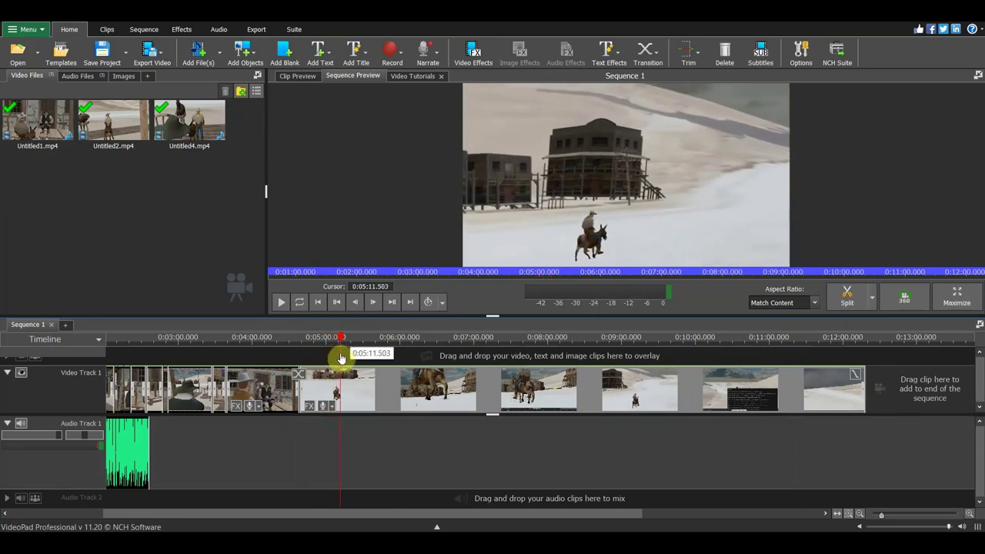
pyautogui.moveTo(344, 360); pyautogui.dragTo(341, 364)
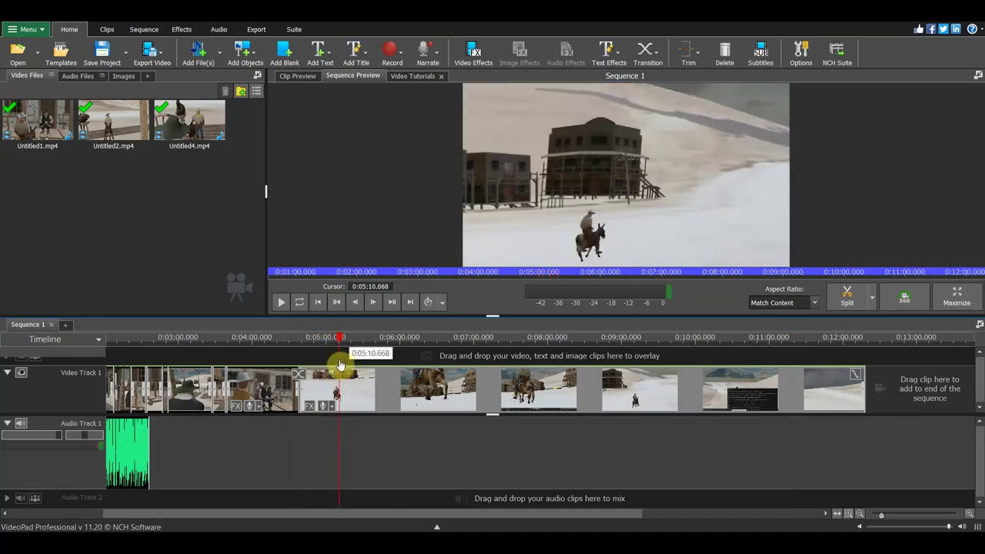
pyautogui.click(848, 301)
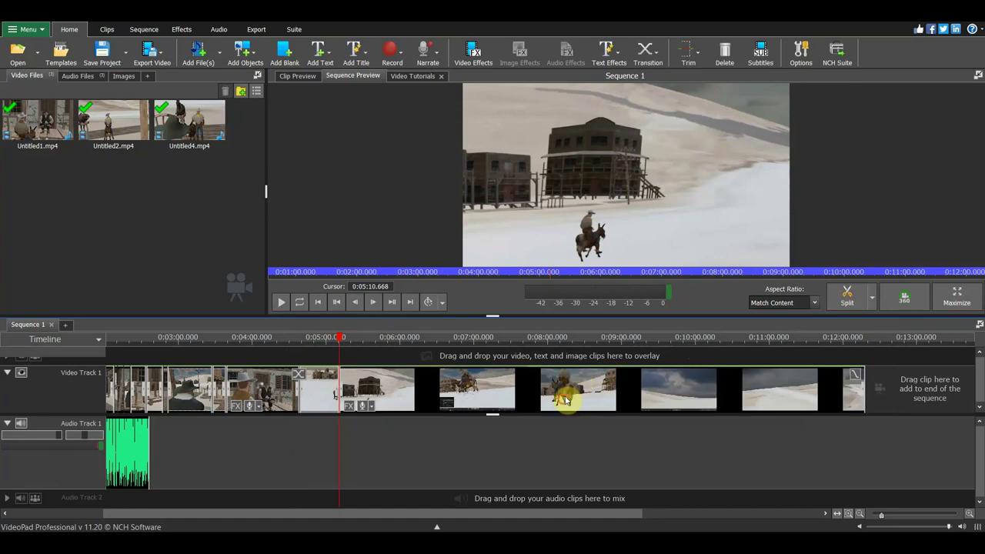
# Delete the footage after the 0:05:10 split, scrub to review, then drag Untitled1.mp4 onto the timeline
pyautogui.press('Delete')
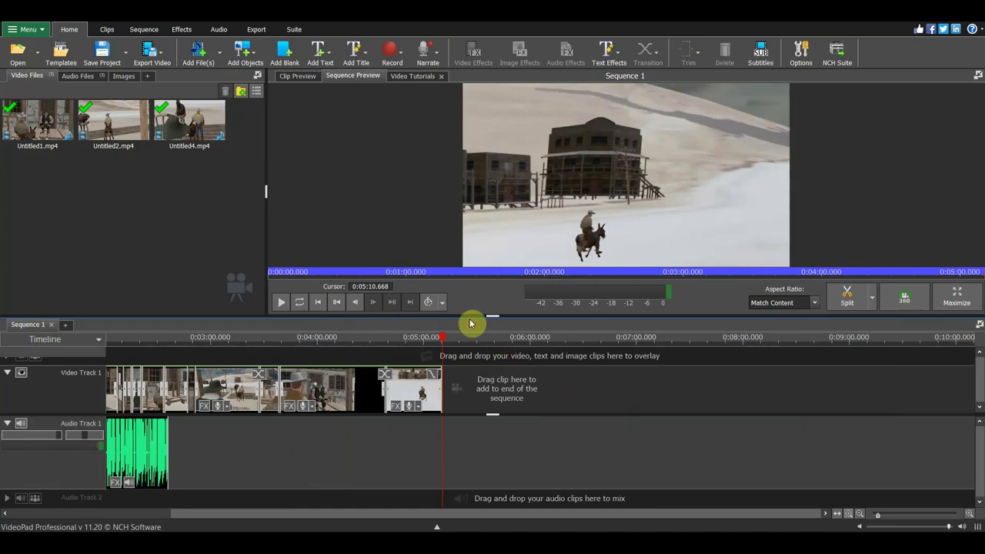
pyautogui.moveTo(440, 339)
pyautogui.mouseDown()
pyautogui.moveTo(367, 347)
pyautogui.moveTo(94, 338)
pyautogui.mouseUp()
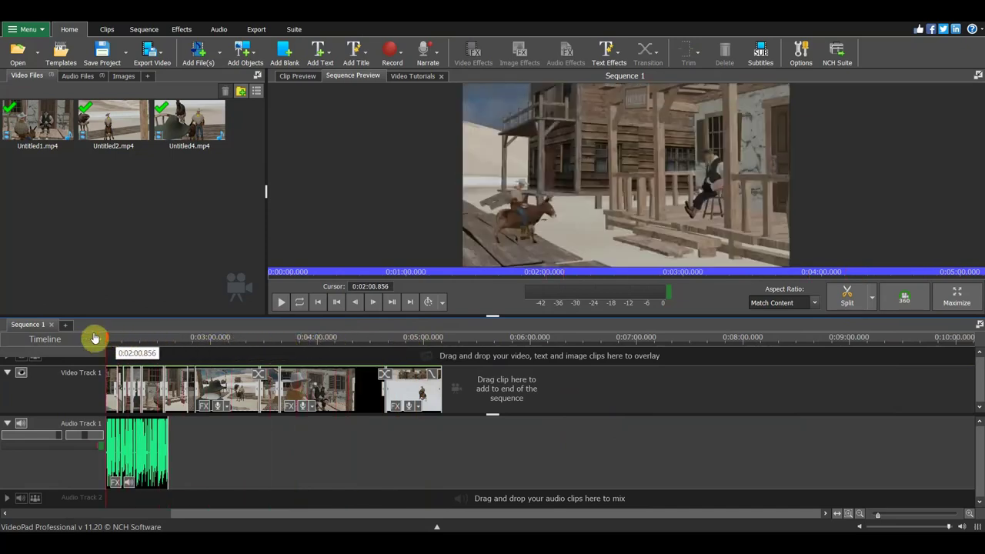
pyautogui.moveTo(95, 343)
pyautogui.mouseDown()
pyautogui.moveTo(384, 398)
pyautogui.moveTo(370, 396)
pyautogui.mouseUp()
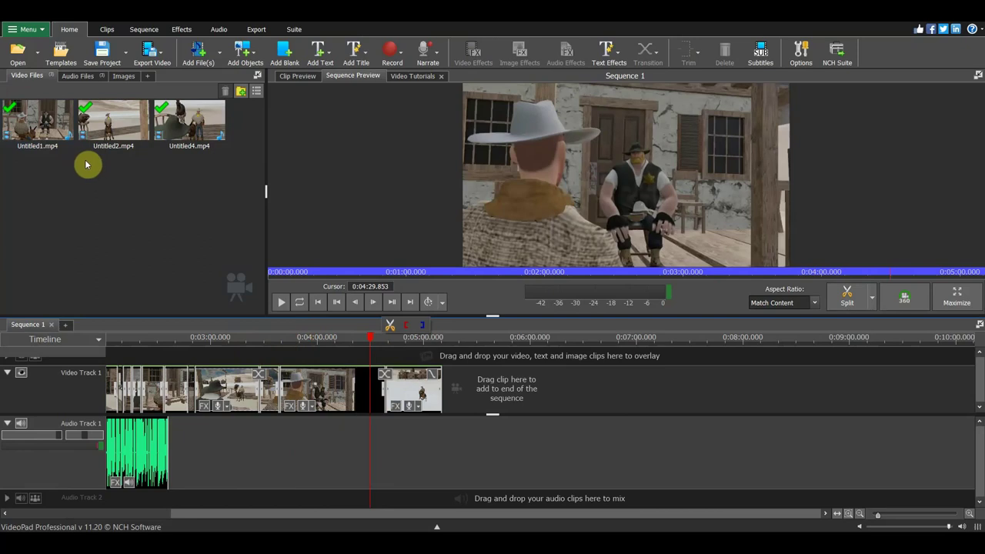
pyautogui.moveTo(63, 131)
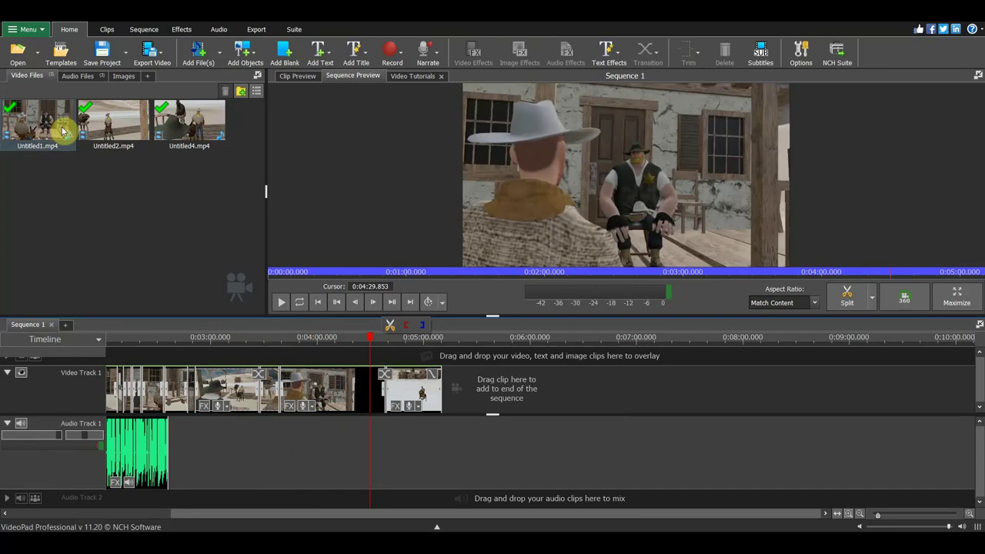
pyautogui.moveTo(63, 131); pyautogui.dragTo(541, 384)
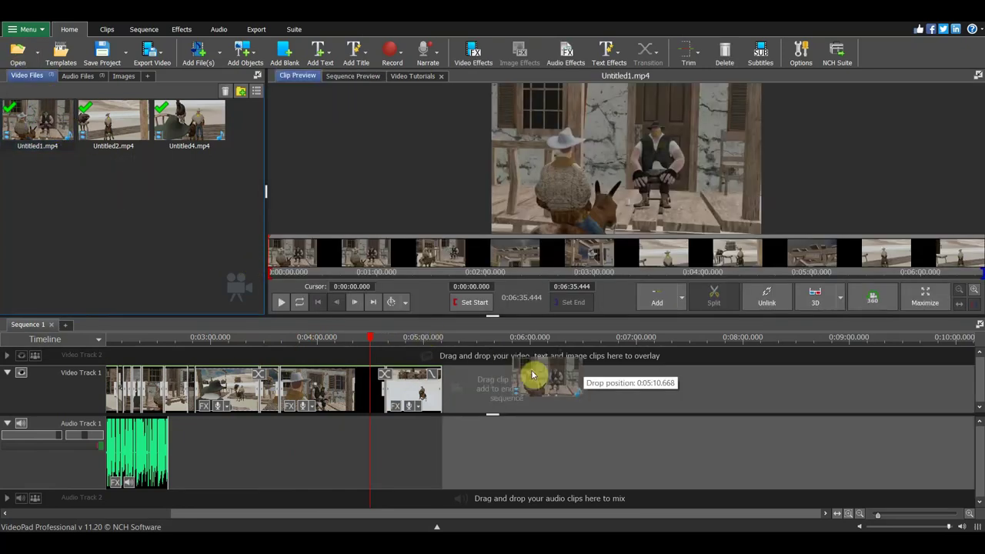
pyautogui.moveTo(541, 384)
pyautogui.mouseDown()
pyautogui.moveTo(104, 123)
pyautogui.moveTo(500, 389)
pyautogui.mouseUp()
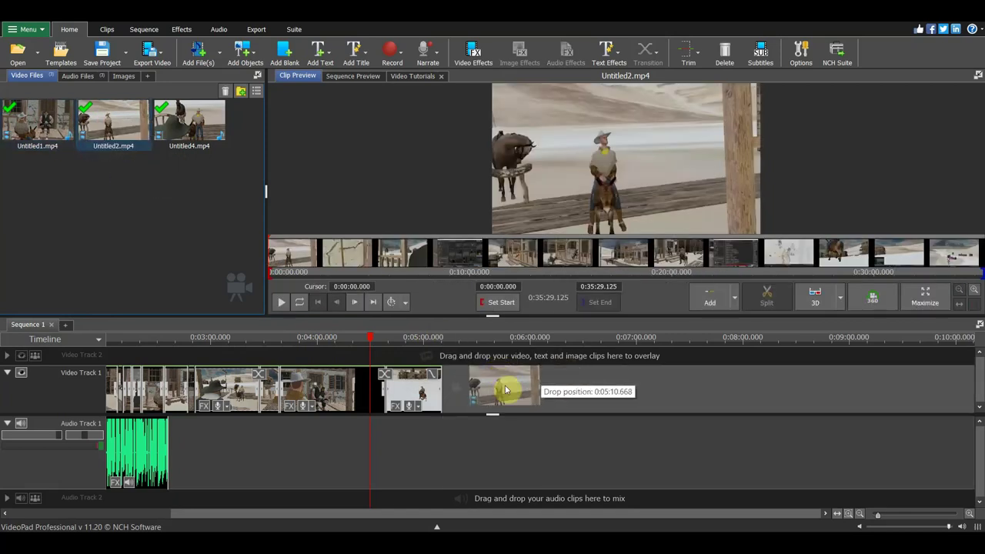
pyautogui.moveTo(164, 346)
pyautogui.mouseDown()
pyautogui.moveTo(534, 400)
pyautogui.moveTo(723, 415)
pyautogui.moveTo(694, 404)
pyautogui.mouseUp()
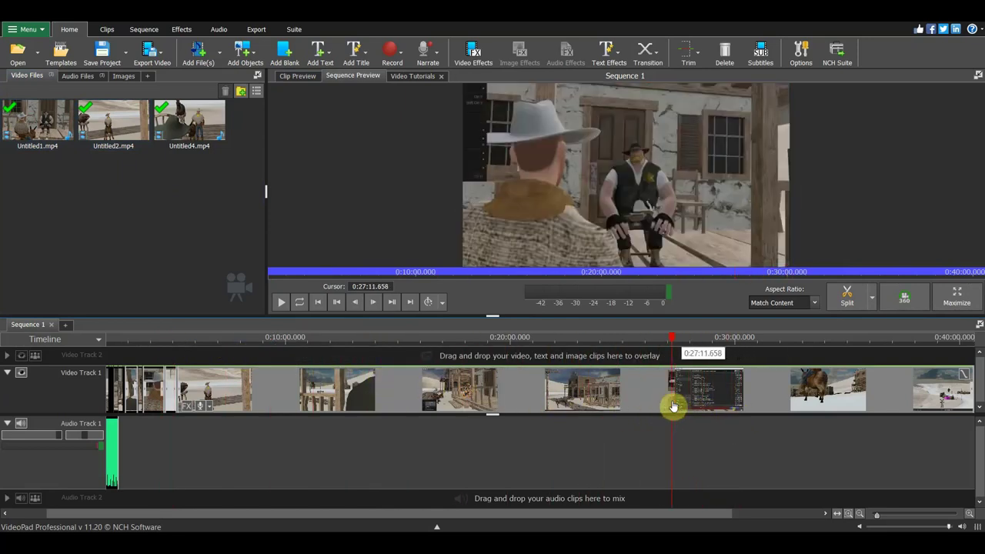
pyautogui.moveTo(694, 404); pyautogui.dragTo(693, 398)
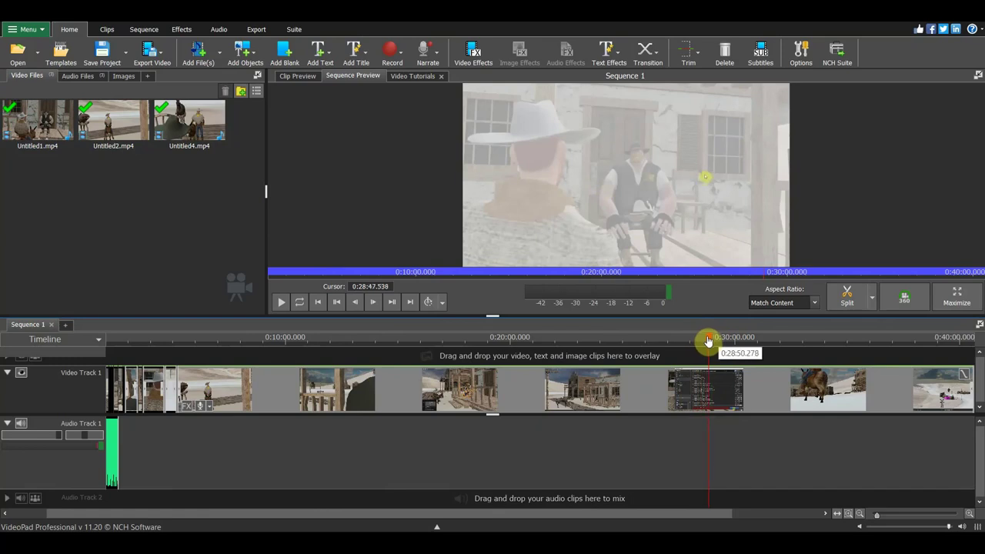
pyautogui.moveTo(708, 340)
pyautogui.mouseDown()
pyautogui.moveTo(687, 343)
pyautogui.moveTo(734, 350)
pyautogui.mouseUp()
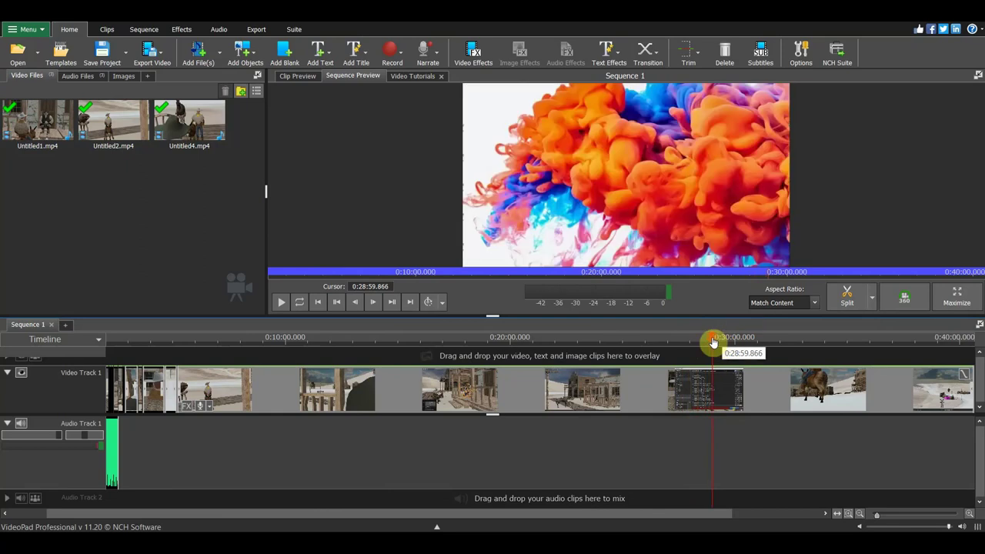
pyautogui.moveTo(746, 354); pyautogui.dragTo(739, 354)
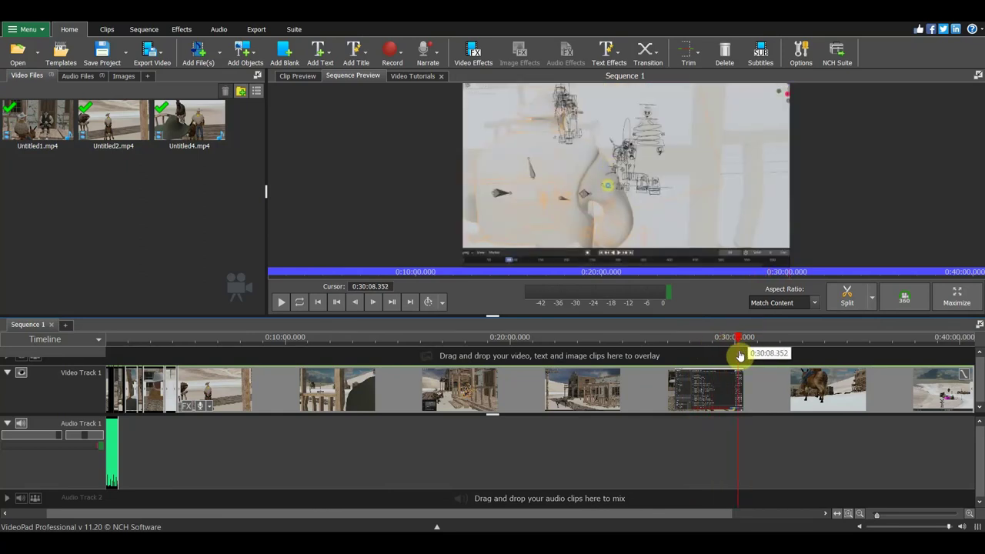
pyautogui.moveTo(731, 356)
pyautogui.mouseDown()
pyautogui.moveTo(743, 357)
pyautogui.moveTo(699, 356)
pyautogui.mouseUp()
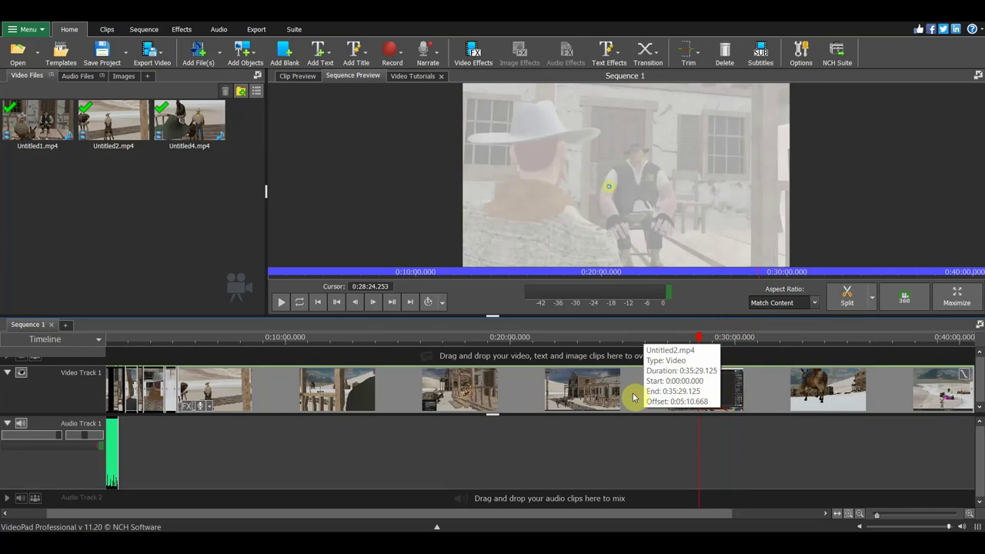
pyautogui.press('Delete')
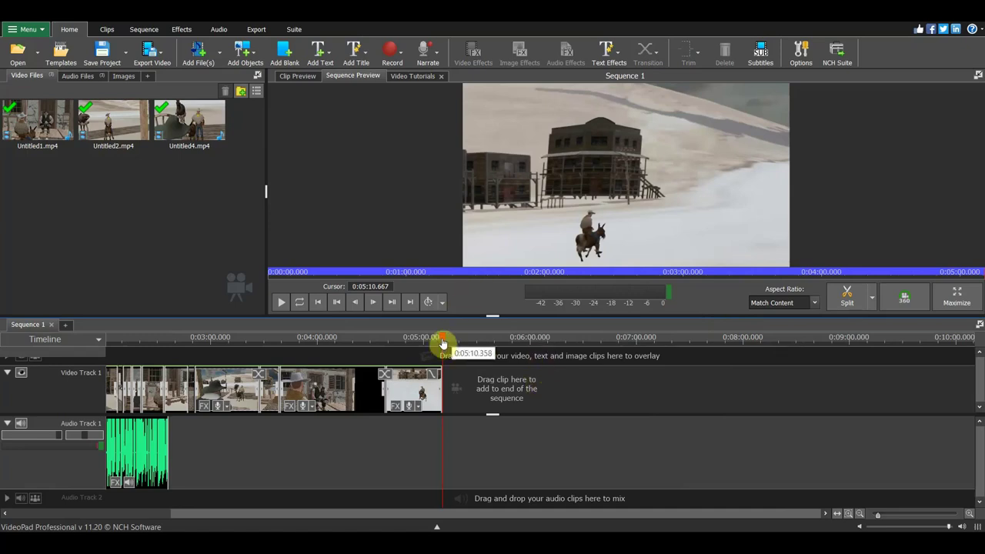
pyautogui.moveTo(443, 342); pyautogui.dragTo(297, 340)
# Drag the voice clip on Audio Track 1 right so it starts near 0:05:25, after the video ends
pyautogui.scroll(2, 69, 434)
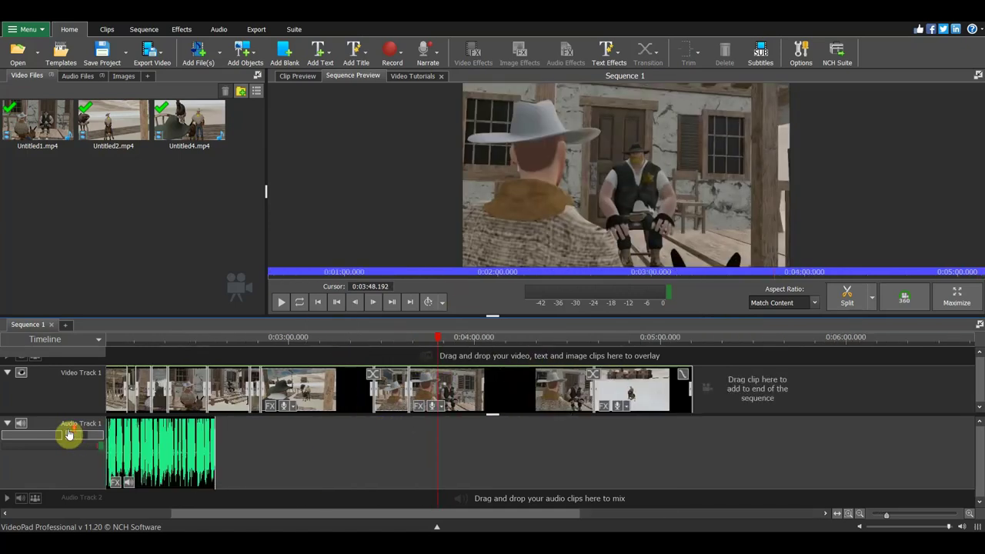
pyautogui.scroll(2, 93, 436)
pyautogui.scroll(1, 154, 440)
pyautogui.moveTo(272, 454); pyautogui.dragTo(559, 461)
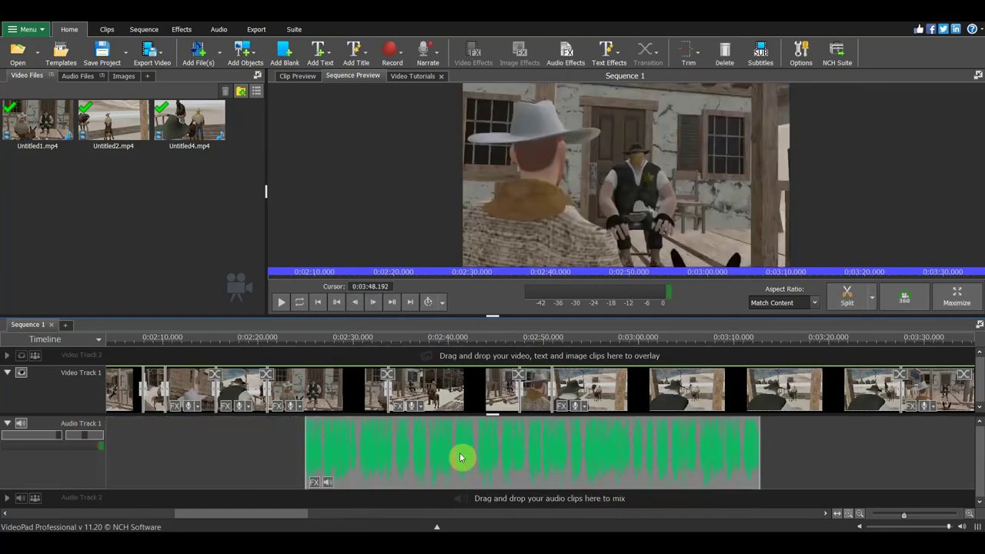
pyautogui.scroll(-3, 472, 450)
pyautogui.scroll(-1, 477, 454)
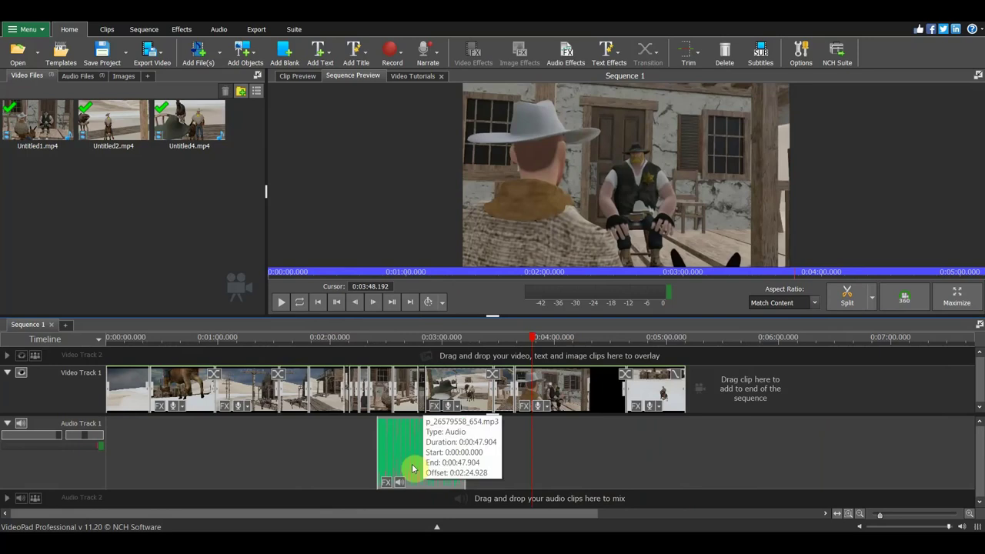
pyautogui.moveTo(411, 463); pyautogui.dragTo(750, 467)
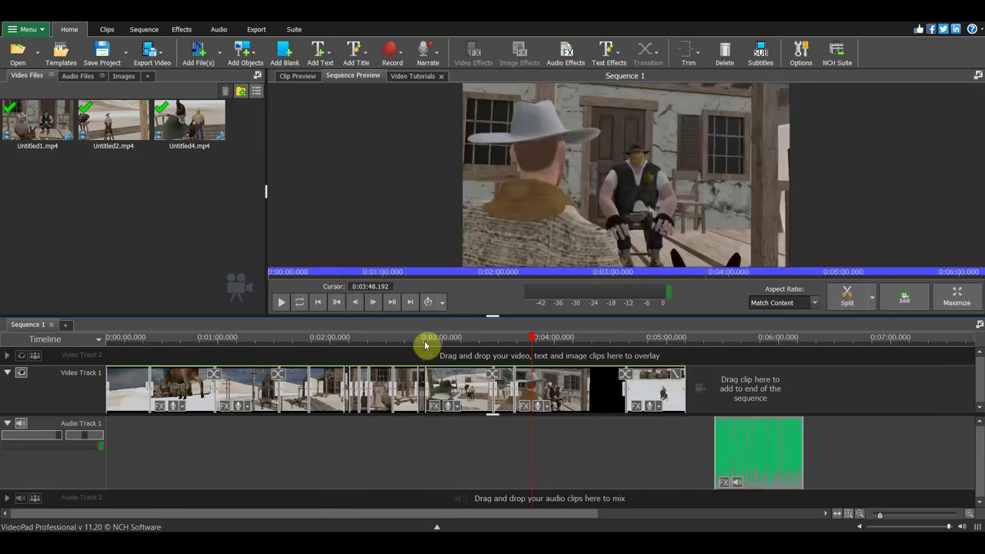
pyautogui.scroll(3, 781, 446)
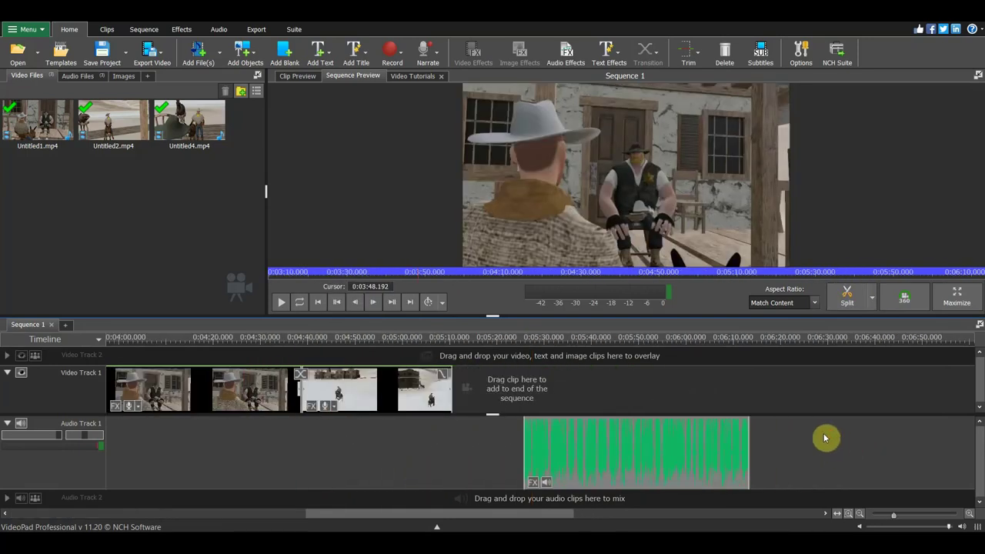
pyautogui.click(513, 339)
pyautogui.scroll(3, 510, 369)
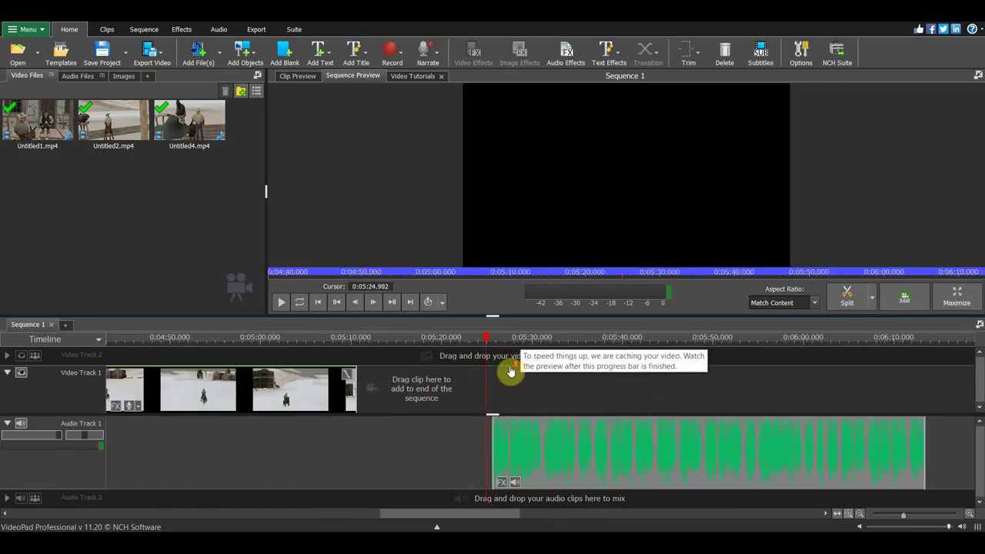
# Play back the voice audio from around 0:05:32 to locate the next spoken line
pyautogui.scroll(1, 512, 371)
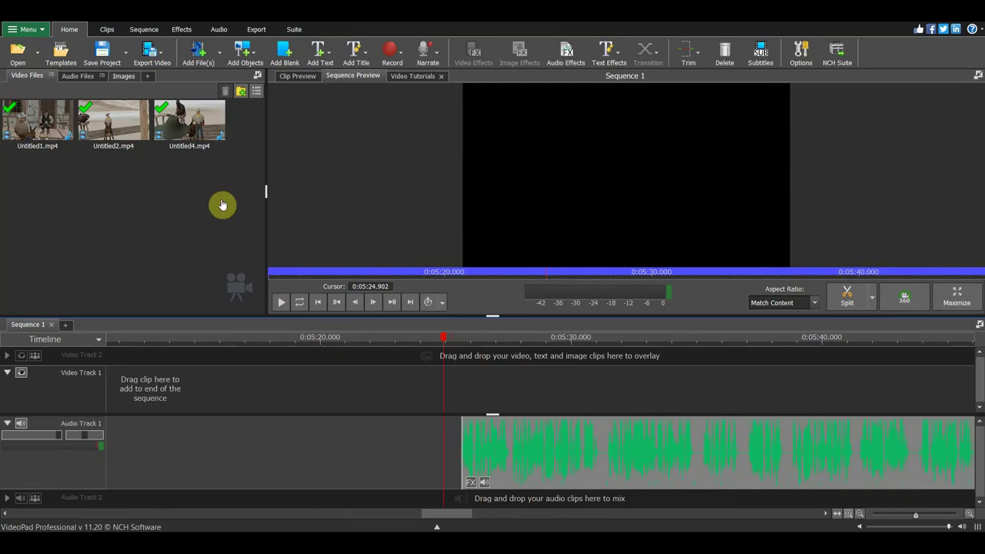
pyautogui.click(663, 337)
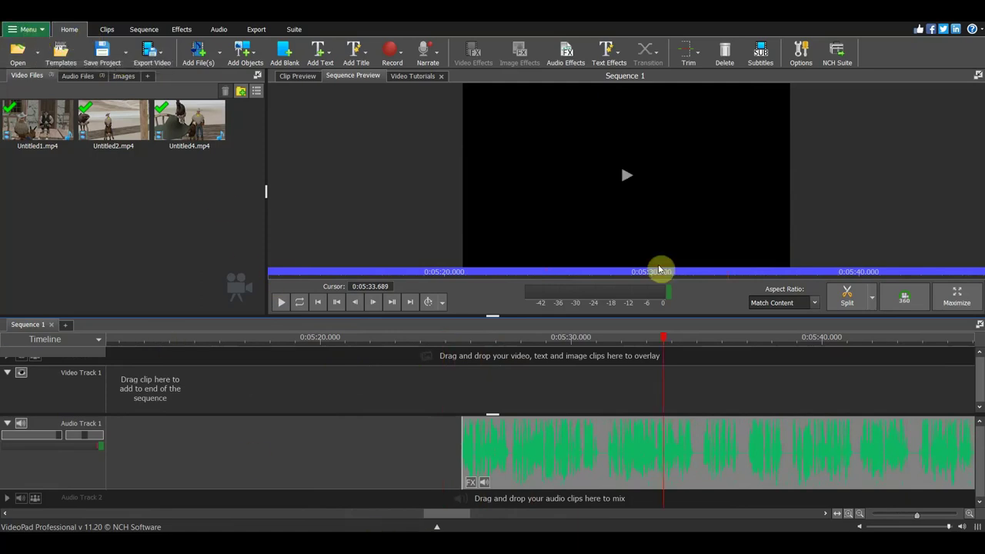
pyautogui.moveTo(666, 344); pyautogui.dragTo(625, 350)
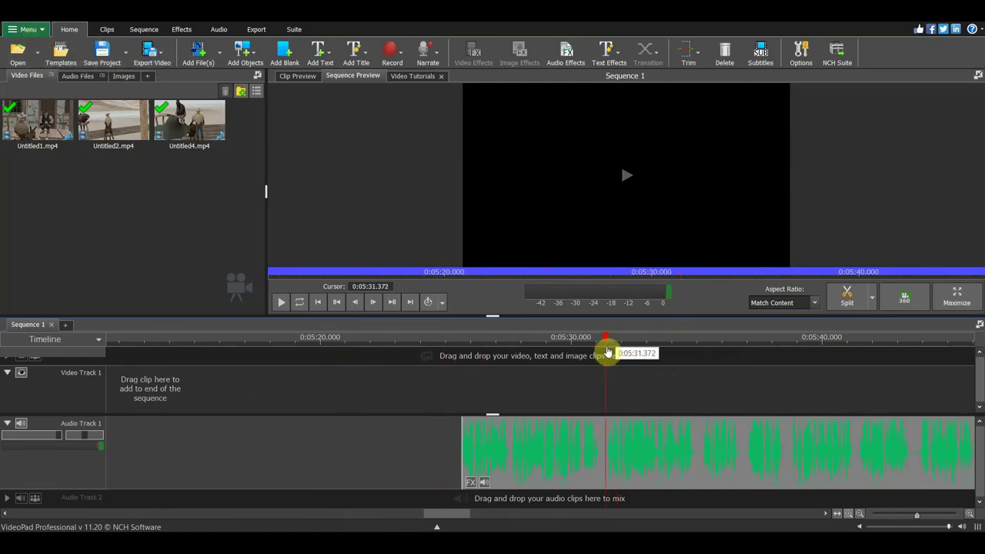
pyautogui.click(277, 303)
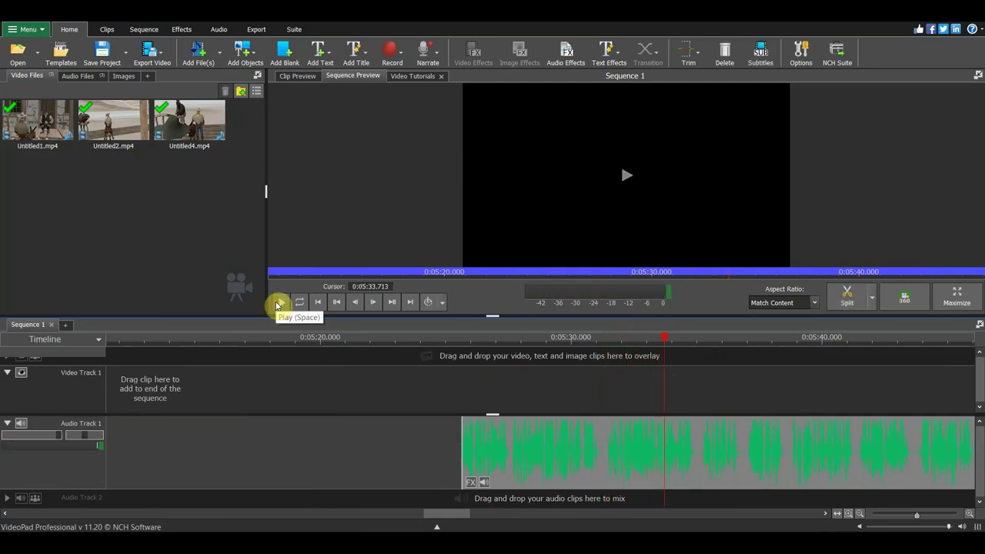
pyautogui.click(278, 305)
pyautogui.scroll(2, 743, 402)
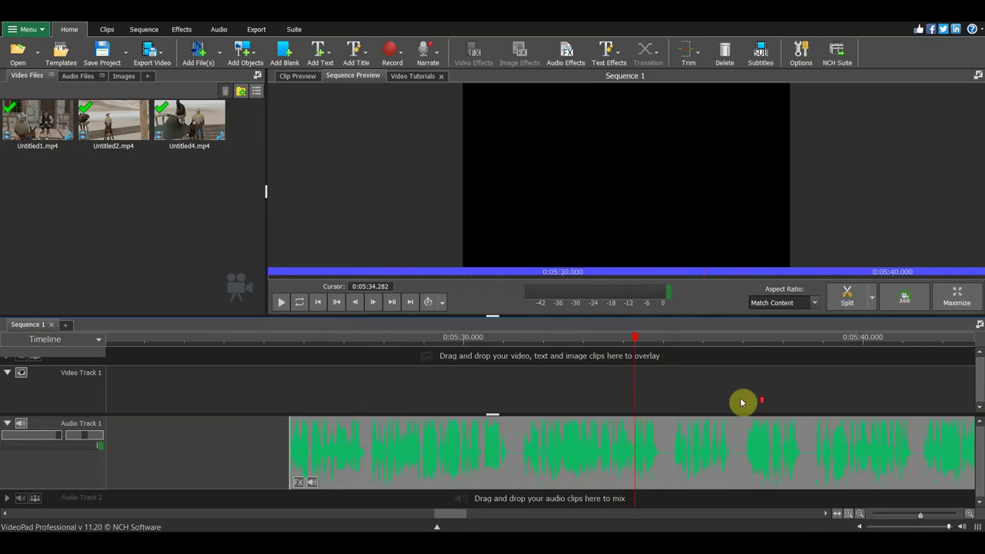
pyautogui.scroll(2, 664, 397)
pyautogui.scroll(1, 649, 394)
pyautogui.scroll(-1, 648, 395)
pyautogui.scroll(-1, 617, 392)
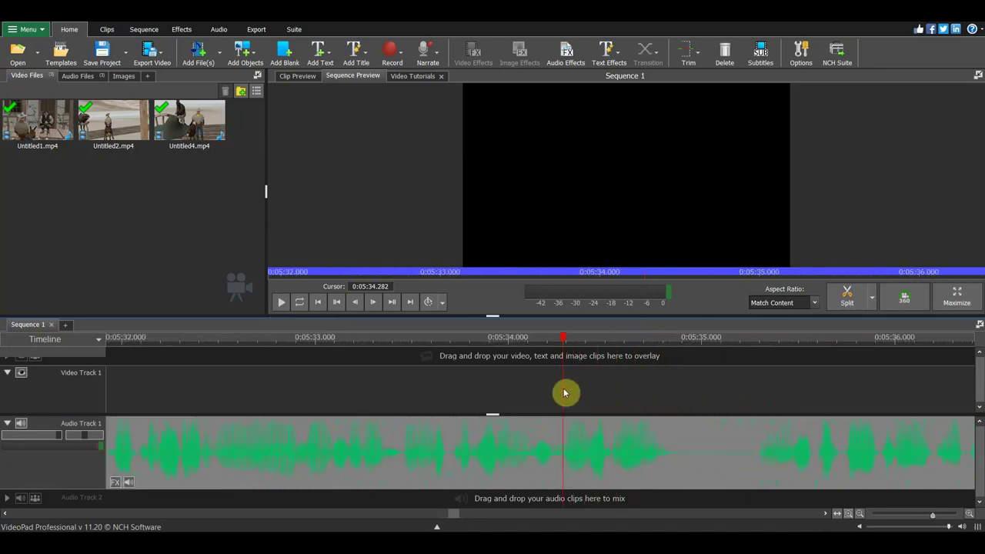
pyautogui.scroll(-1, 387, 421)
pyautogui.scroll(-1, 341, 418)
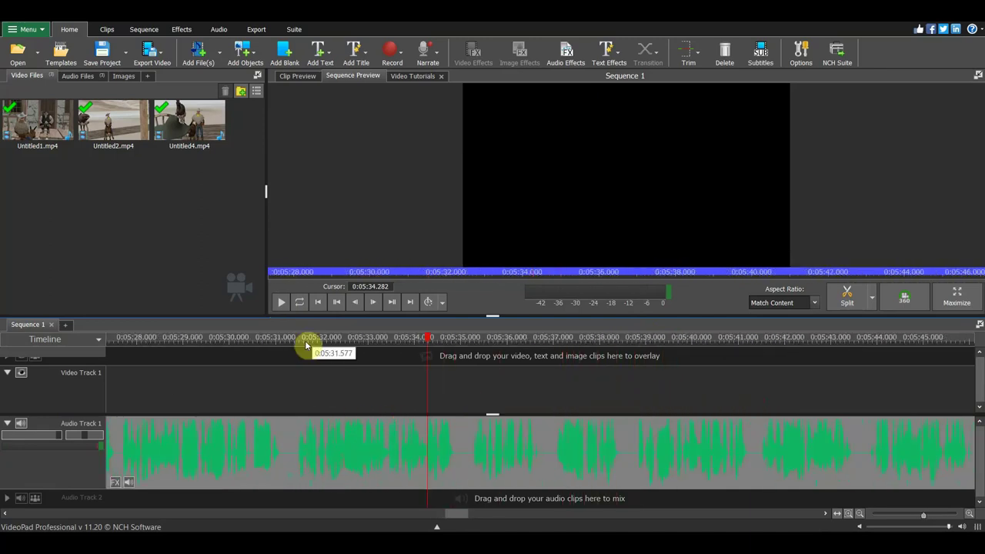
# Split the voice audio at about 0:05:31.8, then undo that split
pyautogui.press('space')
pyautogui.click(279, 302)
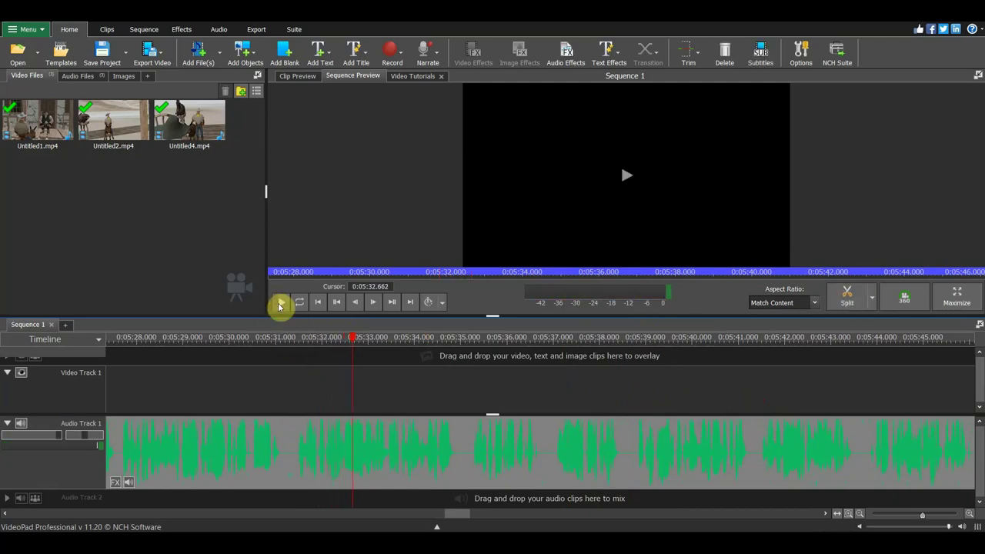
pyautogui.moveTo(353, 343); pyautogui.dragTo(314, 343)
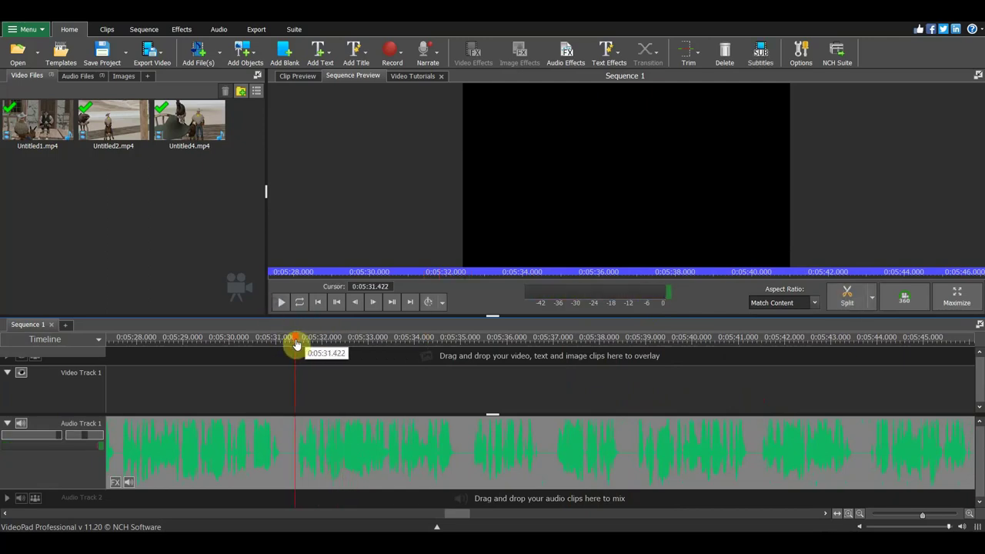
pyautogui.click(847, 297)
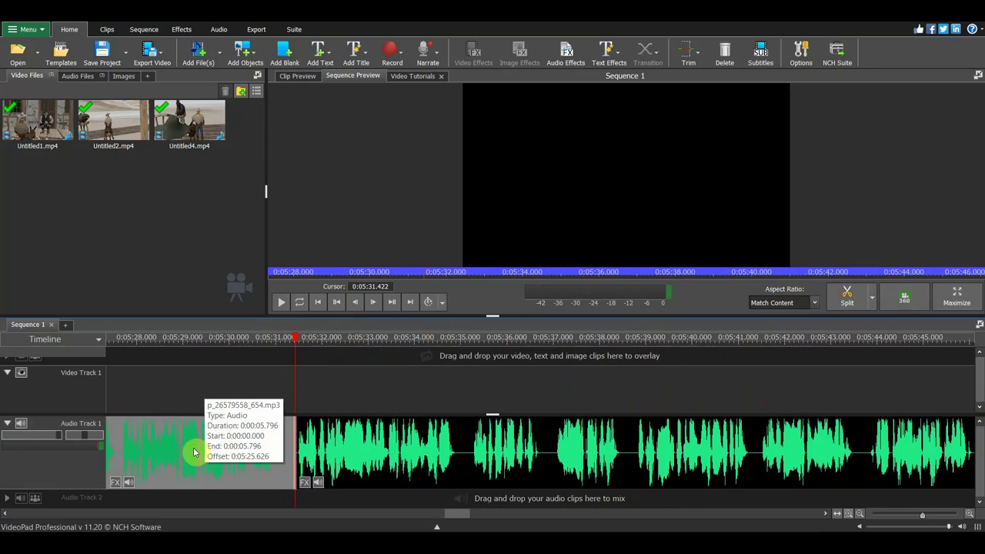
pyautogui.hotkey('ctrl', 'z')
# Split the voice audio at the 0:05:29.222 pause and push the later piece right, leaving a gap
pyautogui.scroll(-3, 242, 439)
pyautogui.scroll(-2, 227, 440)
pyautogui.scroll(4, 110, 439)
pyautogui.scroll(3, 447, 410)
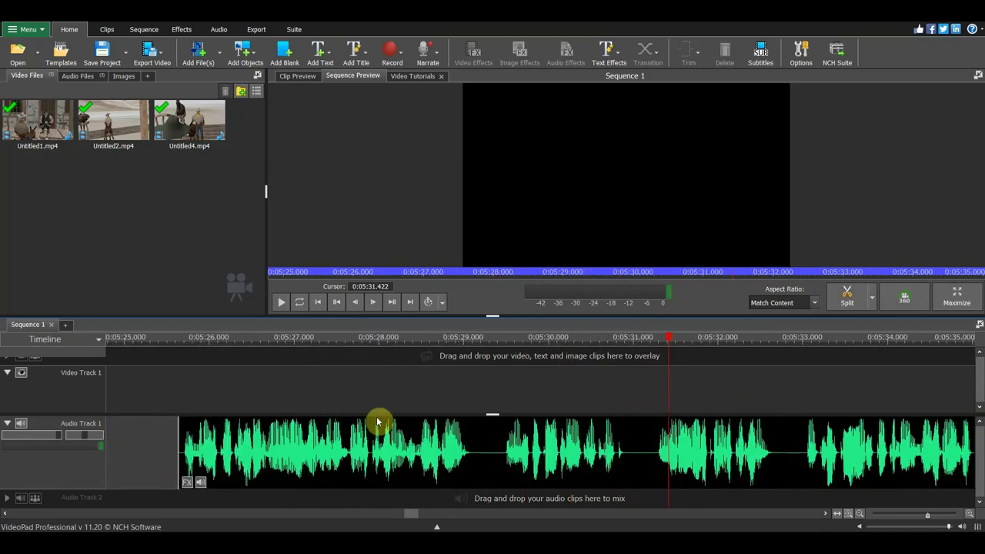
pyautogui.moveTo(667, 339); pyautogui.dragTo(485, 360)
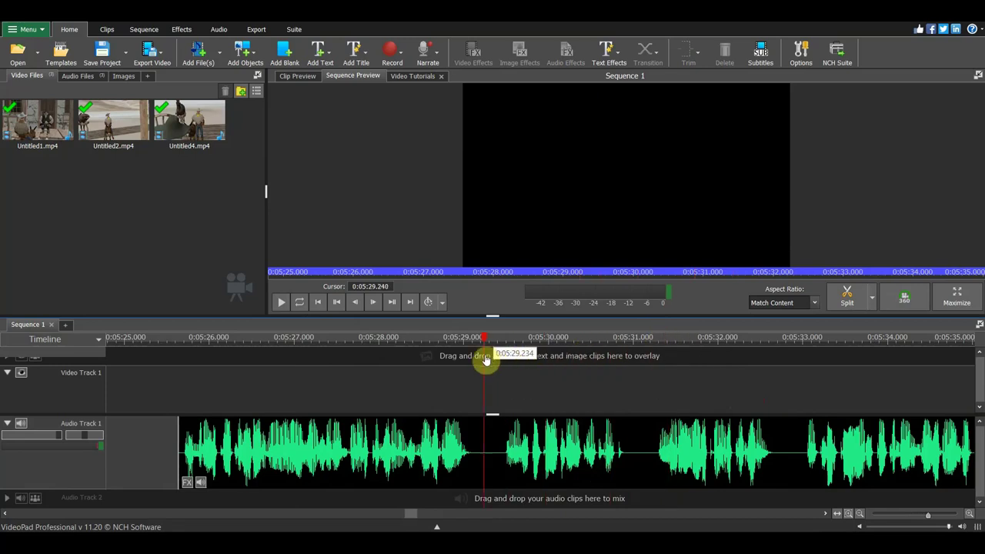
pyautogui.click(856, 296)
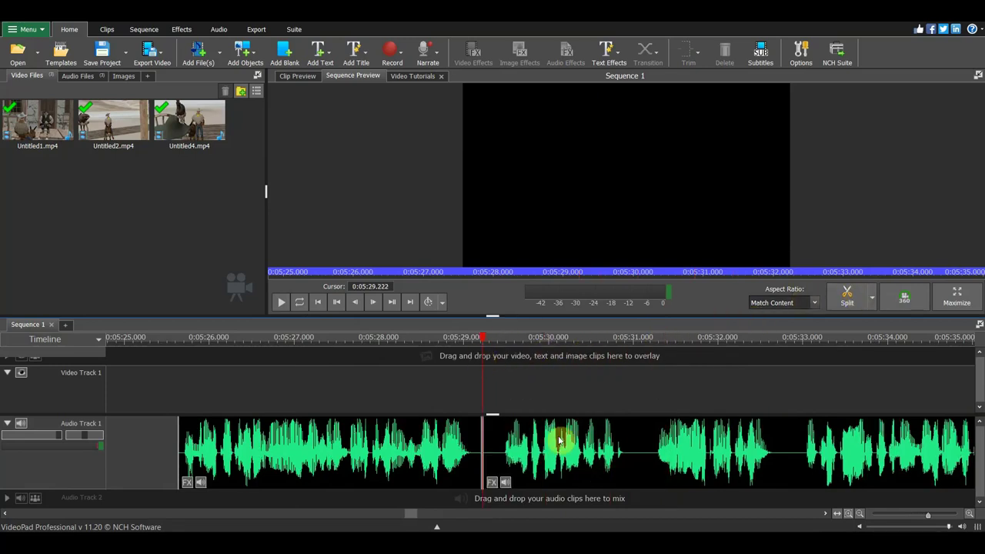
pyautogui.moveTo(559, 440); pyautogui.dragTo(662, 454)
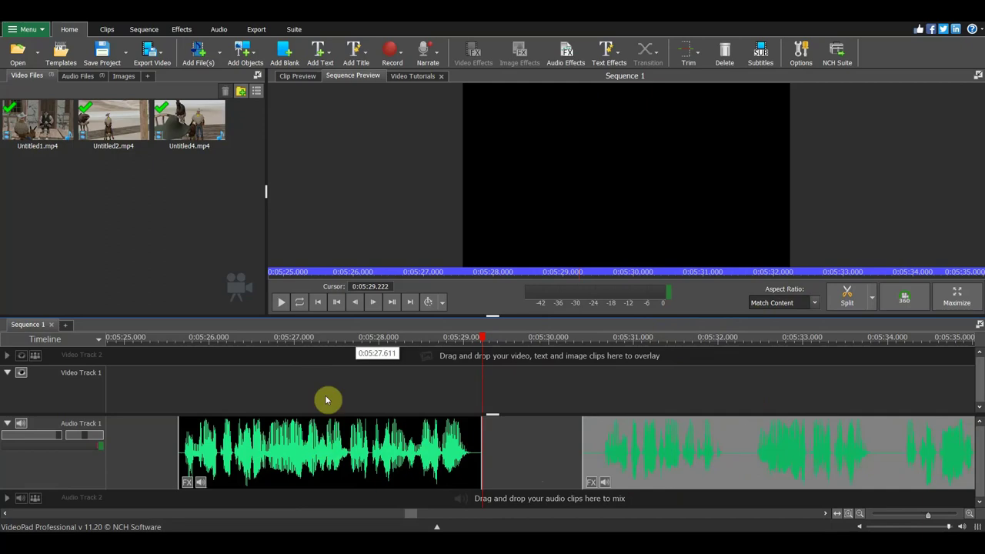
# Play up to the next spoken line and split the voice audio at 0:05:28.447
pyautogui.click(343, 340)
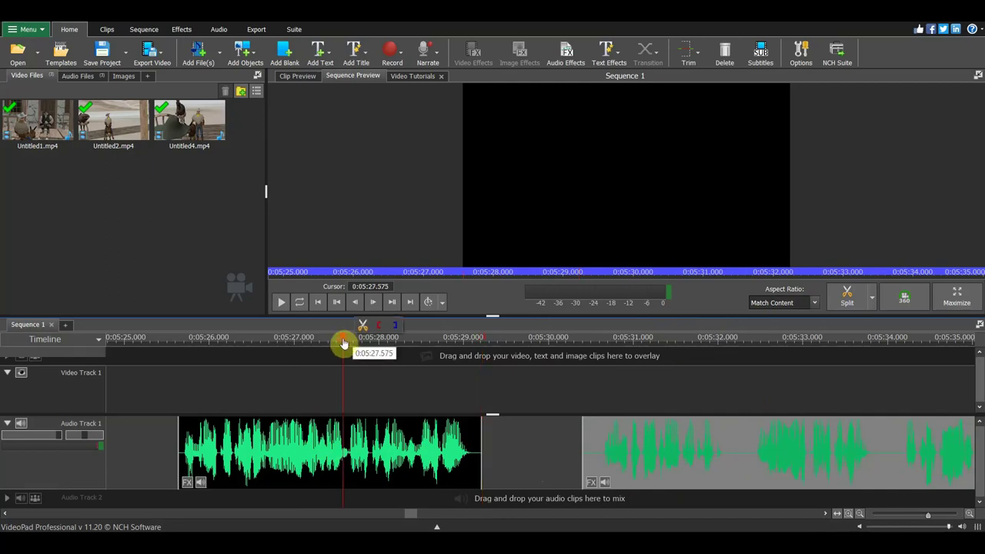
pyautogui.press('space')
pyautogui.press('space')
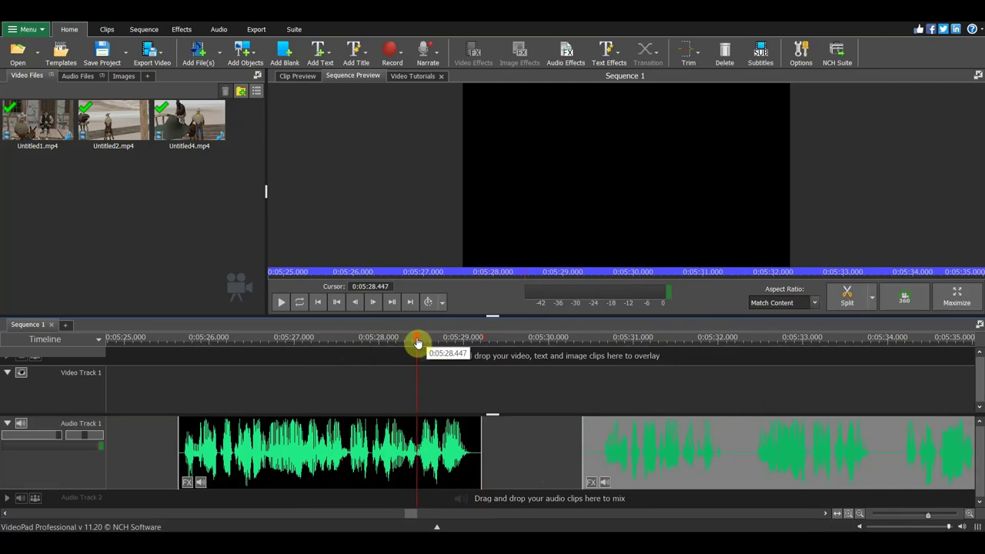
pyautogui.click(847, 296)
pyautogui.scroll(-3, 303, 454)
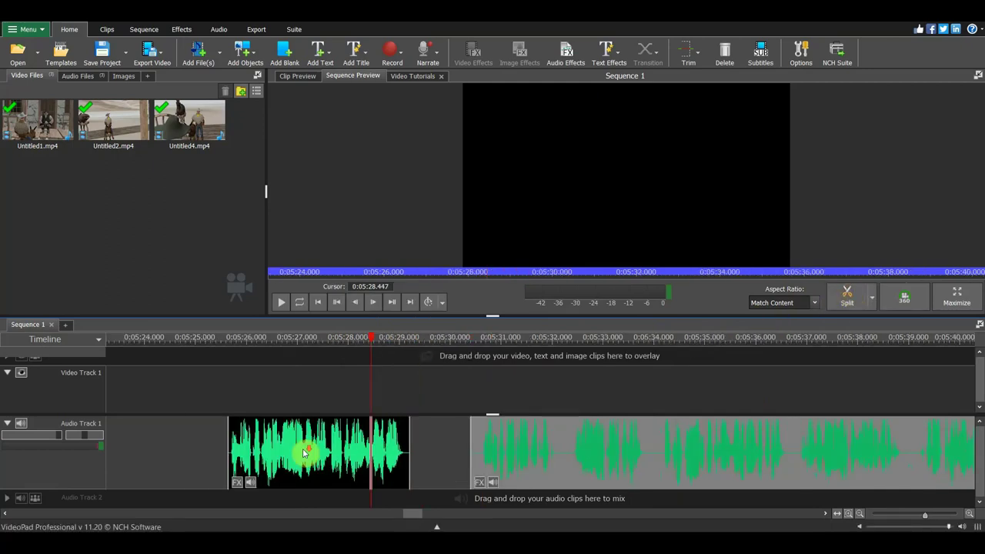
pyautogui.moveTo(433, 519); pyautogui.dragTo(910, 521)
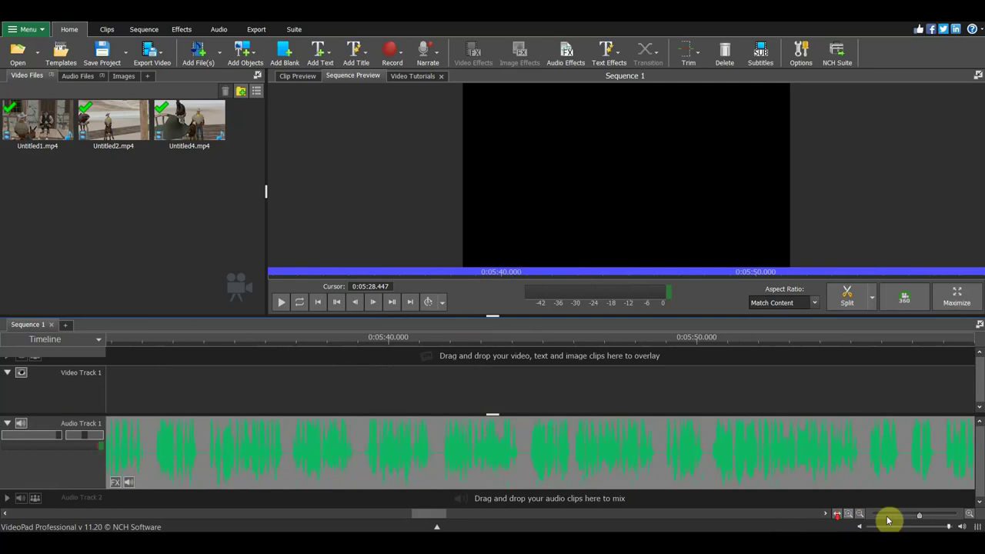
# Move the split-off voice piece under its scene near 0:02:16, nudging it earlier and playing back to check sync
pyautogui.scroll(1, 418, 395)
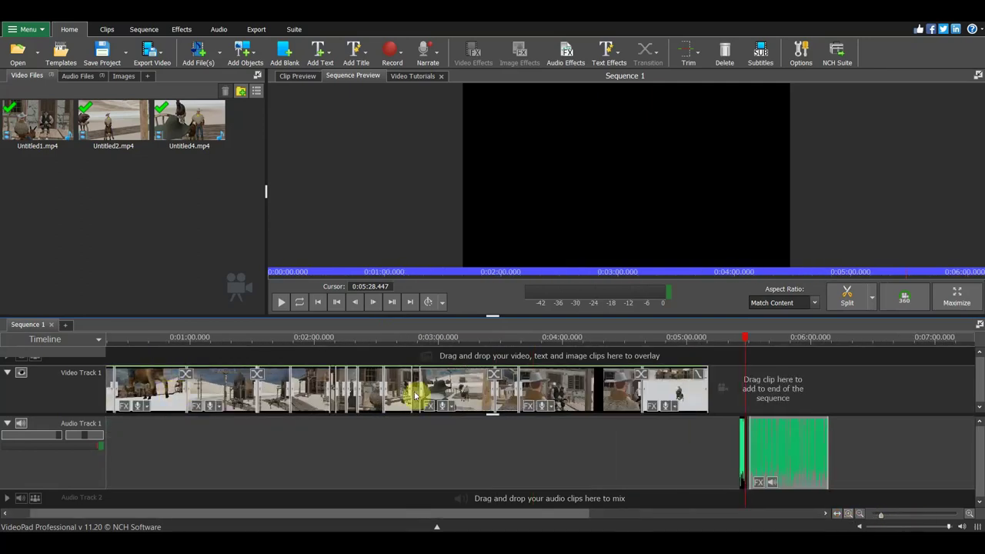
pyautogui.scroll(1, 782, 374)
pyautogui.scroll(1, 877, 421)
pyautogui.scroll(1, 897, 420)
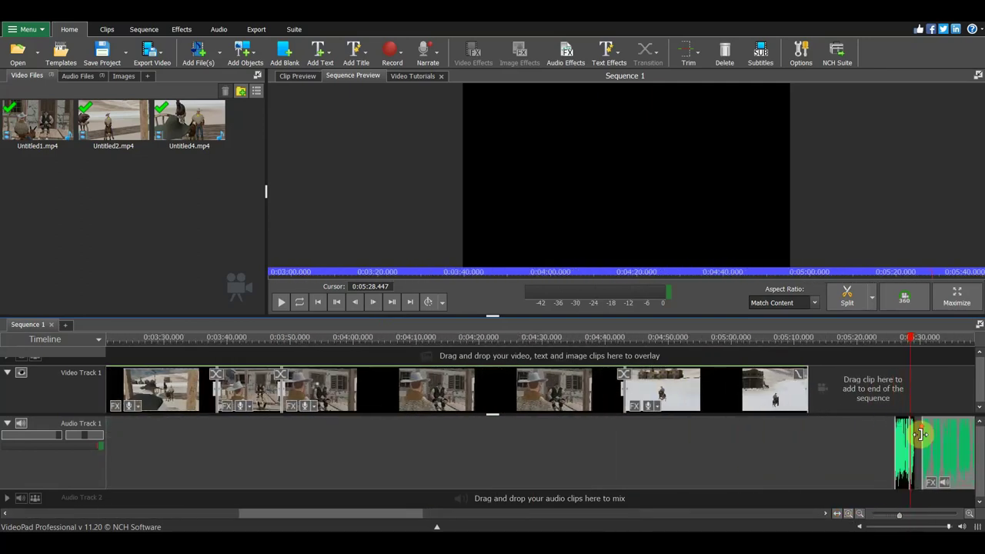
pyautogui.scroll(1, 908, 422)
pyautogui.moveTo(898, 456)
pyautogui.mouseDown()
pyautogui.moveTo(159, 457)
pyautogui.moveTo(443, 477)
pyautogui.moveTo(411, 475)
pyautogui.moveTo(410, 426)
pyautogui.mouseUp()
pyautogui.click(396, 352)
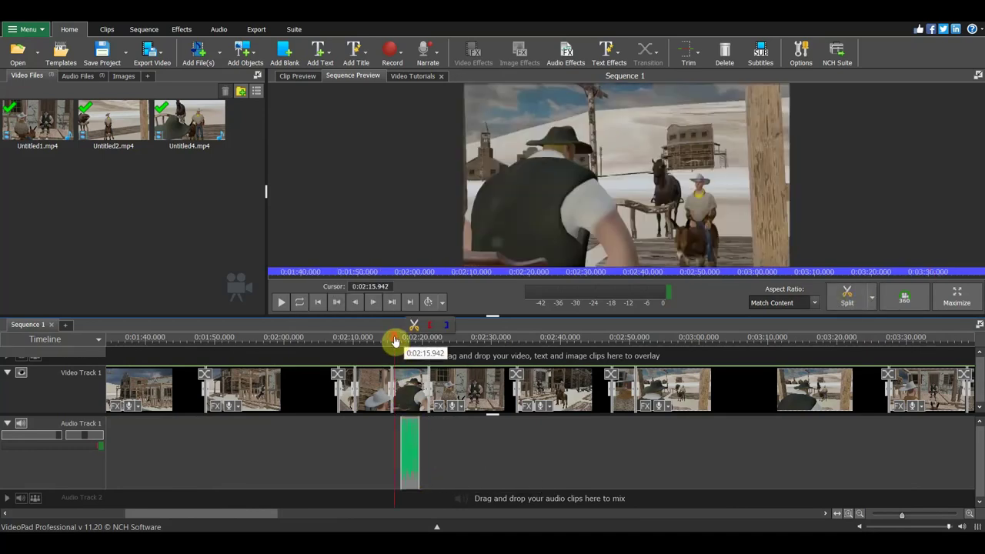
pyautogui.click(281, 302)
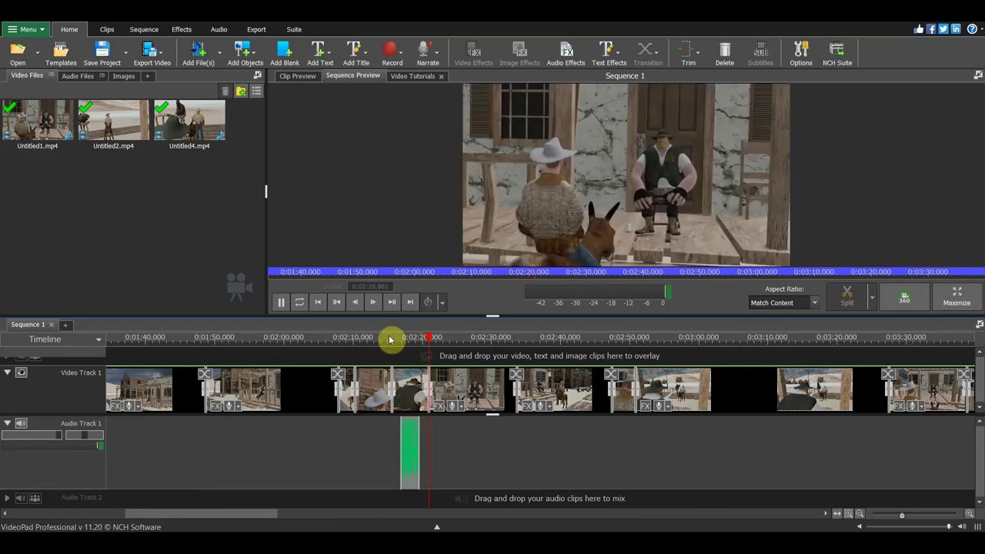
pyautogui.click(281, 303)
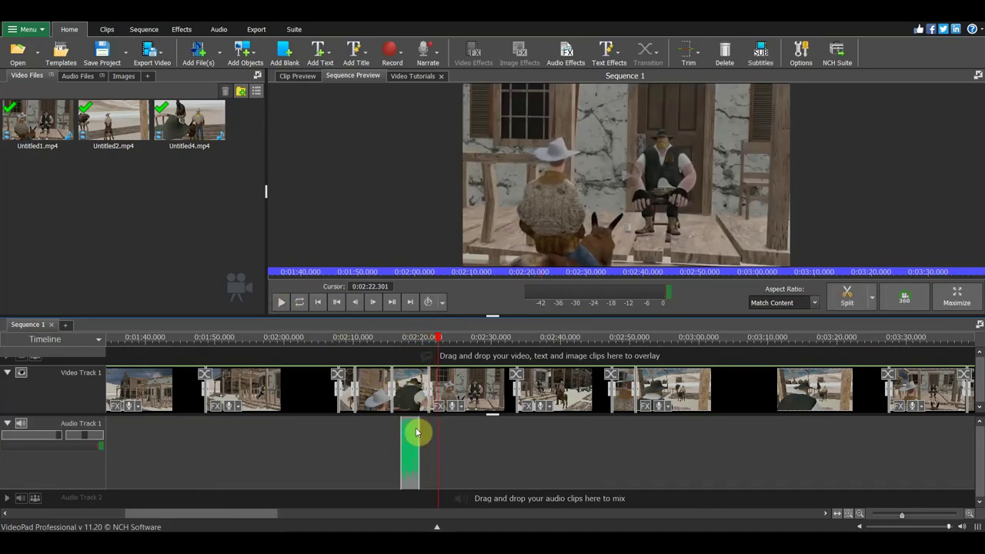
pyautogui.moveTo(408, 452); pyautogui.dragTo(405, 453)
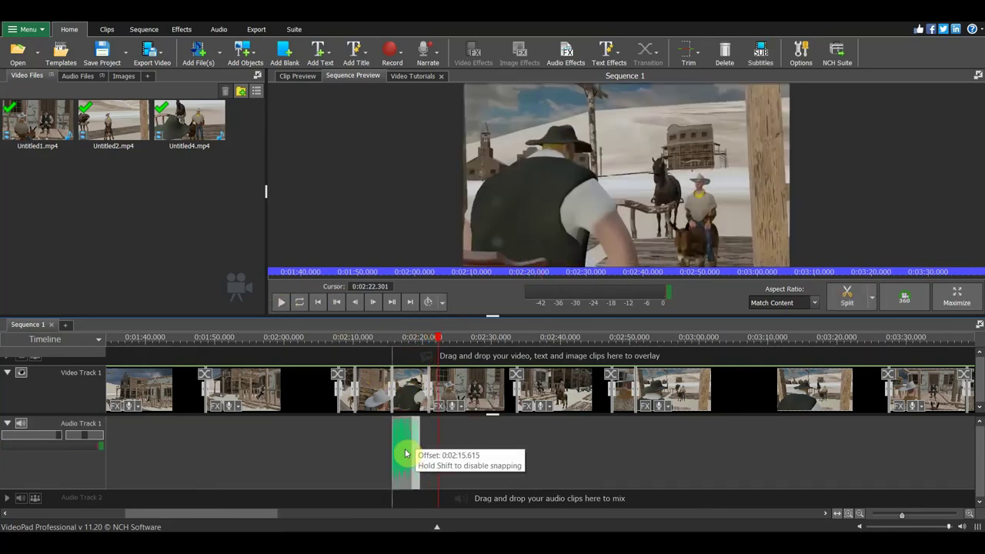
pyautogui.moveTo(406, 453); pyautogui.dragTo(401, 453)
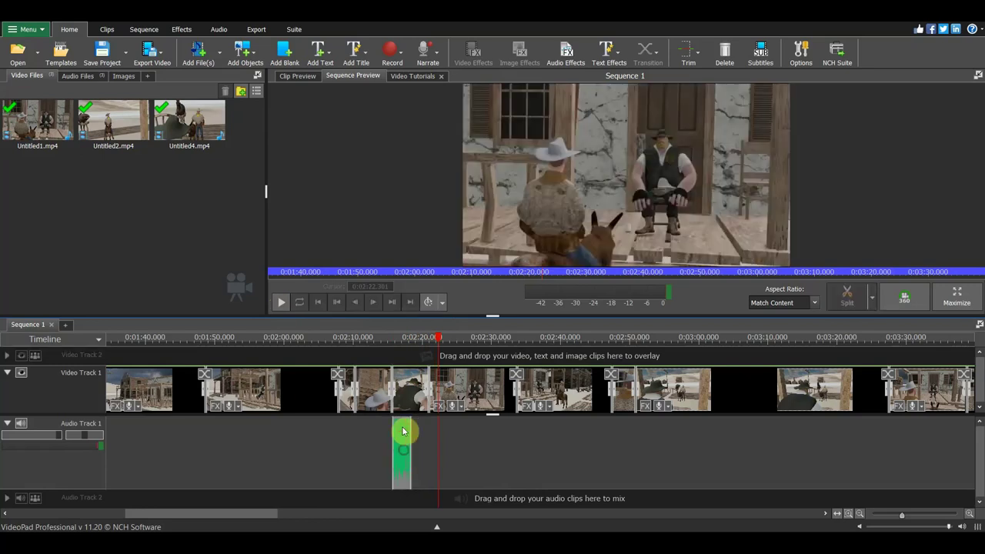
pyautogui.click(378, 340)
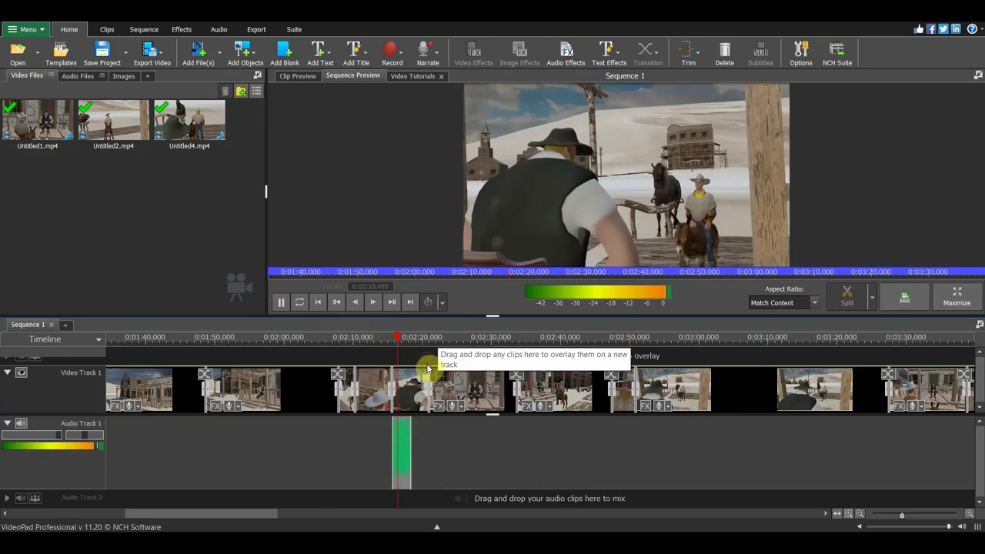
pyautogui.click(281, 304)
# Pull the last voice piece earlier to about 0:03:56 and play it back
pyautogui.scroll(-1, 600, 436)
pyautogui.scroll(-1, 795, 462)
pyautogui.scroll(-1, 837, 461)
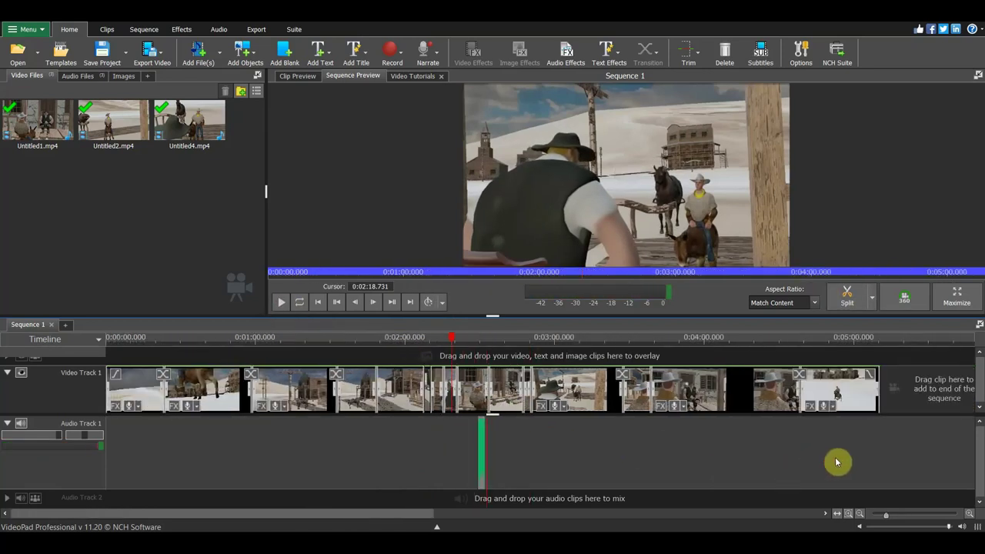
pyautogui.scroll(2, 836, 462)
pyautogui.scroll(2, 861, 460)
pyautogui.scroll(2, 915, 457)
pyautogui.scroll(2, 800, 454)
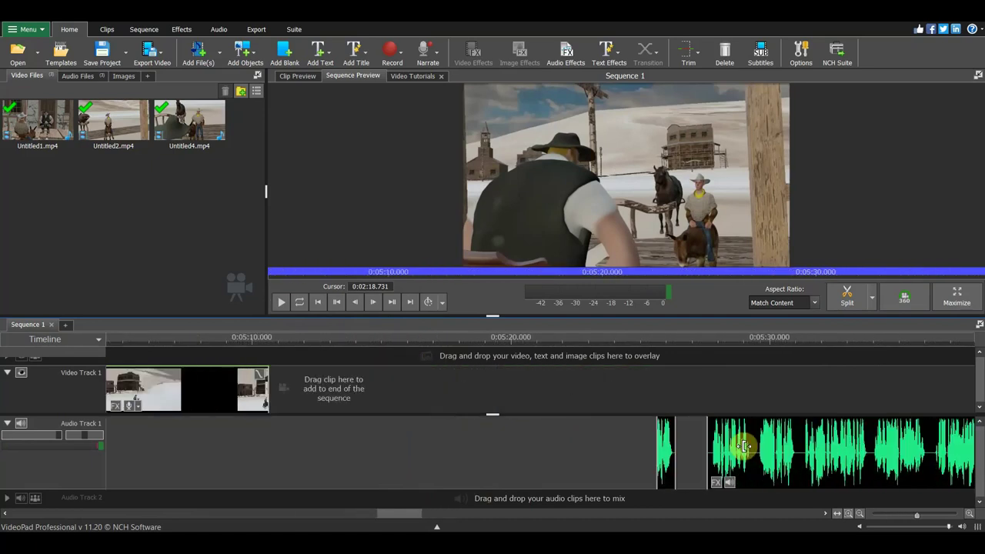
pyautogui.scroll(2, 745, 446)
pyautogui.scroll(1, 674, 439)
pyautogui.moveTo(654, 451)
pyautogui.mouseDown()
pyautogui.moveTo(148, 462)
pyautogui.moveTo(167, 465)
pyautogui.mouseUp()
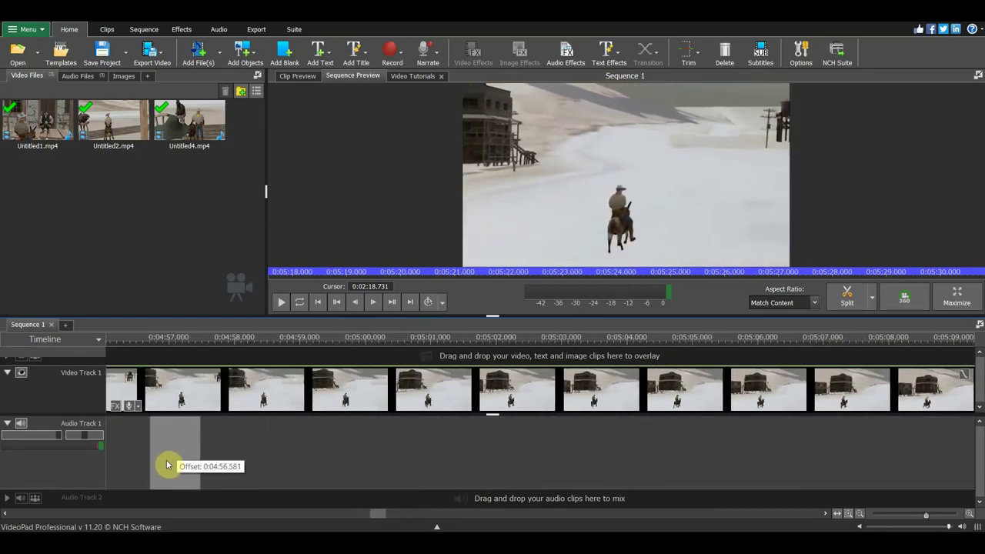
pyautogui.moveTo(167, 465)
pyautogui.mouseDown()
pyautogui.moveTo(183, 466)
pyautogui.moveTo(146, 467)
pyautogui.mouseUp()
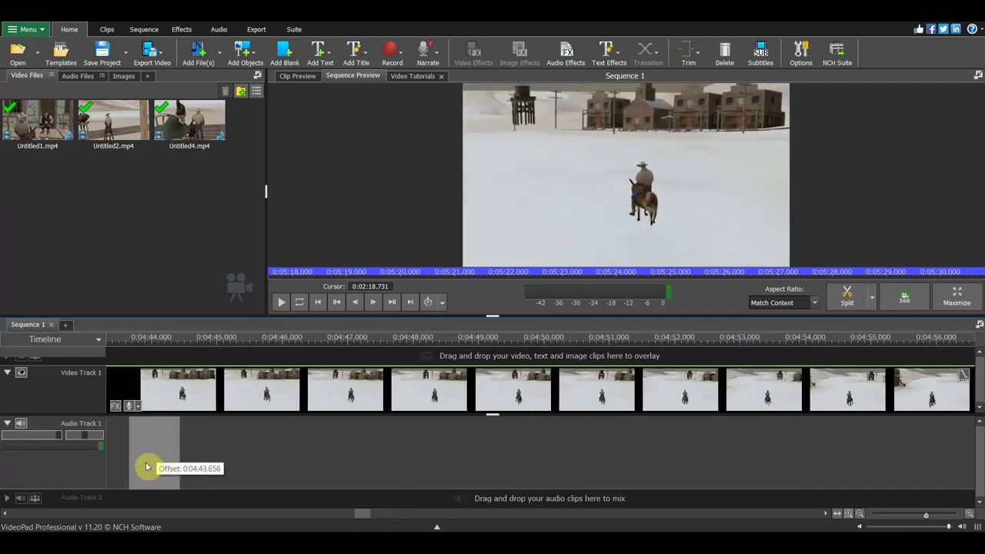
pyautogui.moveTo(146, 467); pyautogui.dragTo(149, 467)
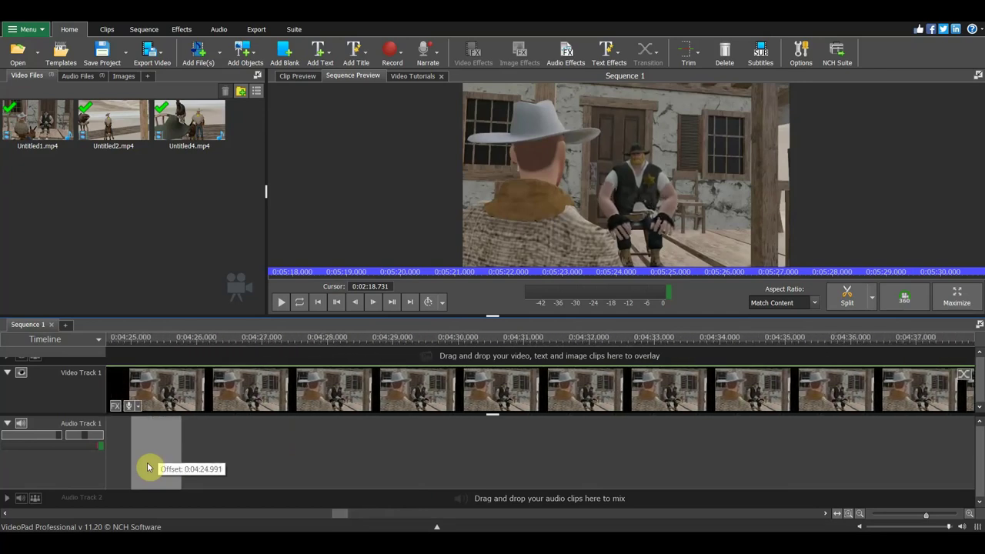
pyautogui.moveTo(149, 467); pyautogui.dragTo(142, 467)
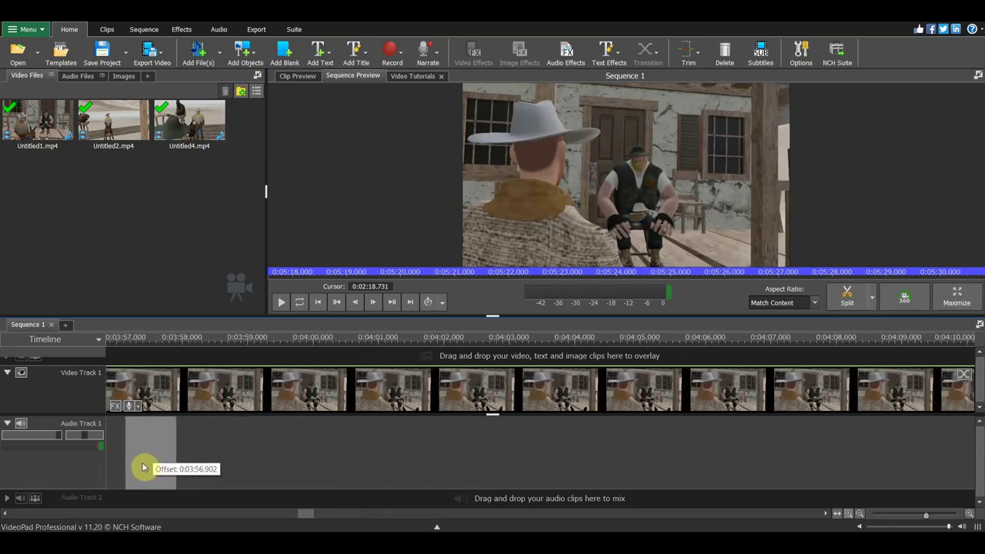
pyautogui.moveTo(142, 467); pyautogui.dragTo(263, 466)
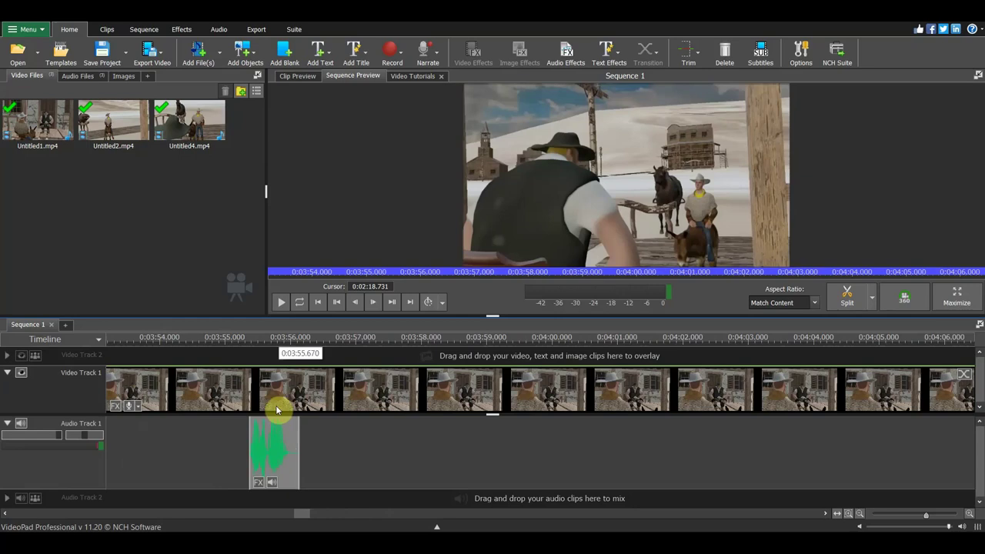
pyautogui.click(268, 341)
pyautogui.click(279, 305)
# Move the voice piece from 0:03:56 back to about 0:02:16 and play it against the porch scene
pyautogui.click(281, 306)
pyautogui.scroll(-2, 300, 440)
pyautogui.scroll(-2, 298, 440)
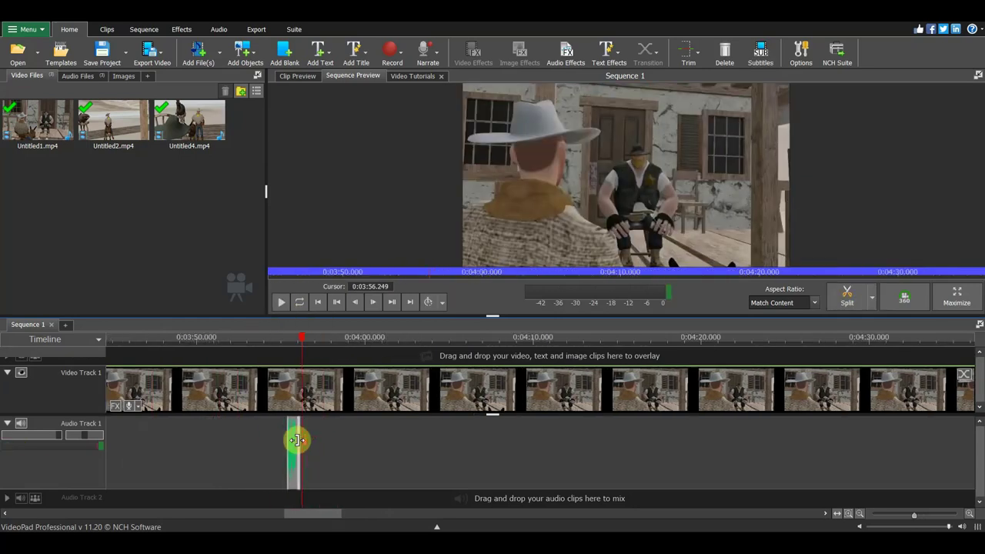
pyautogui.scroll(-2, 181, 457)
pyautogui.scroll(2, 92, 443)
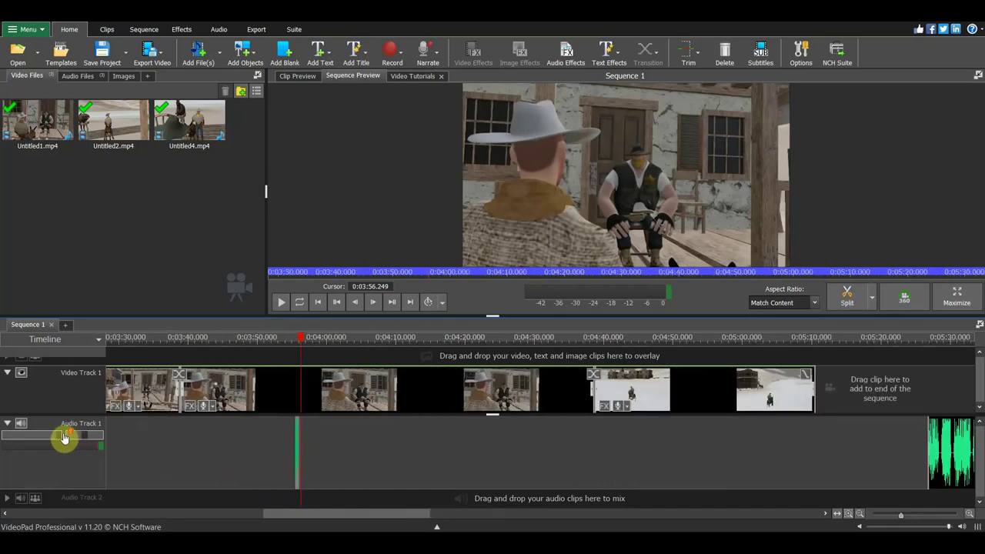
pyautogui.scroll(1, 107, 444)
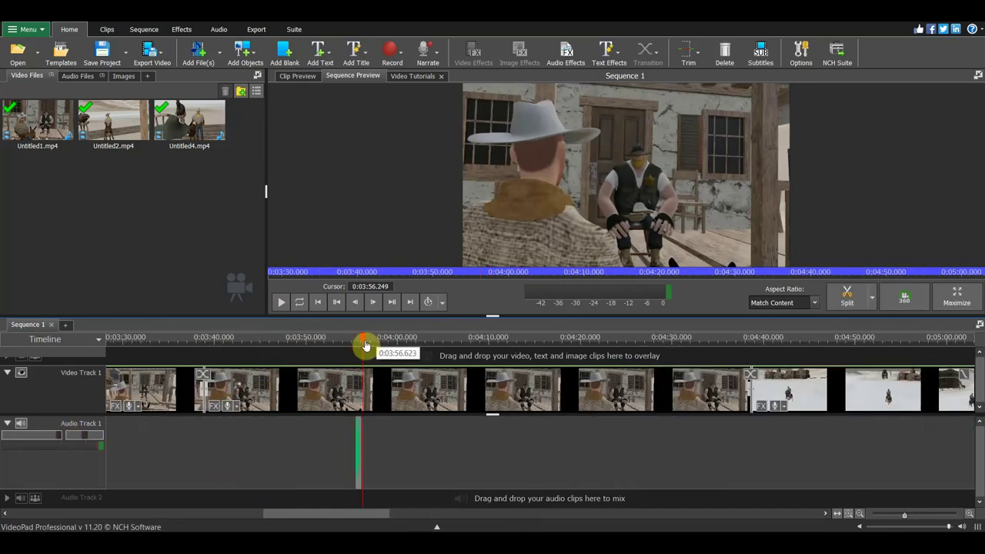
pyautogui.moveTo(356, 348); pyautogui.dragTo(73, 346)
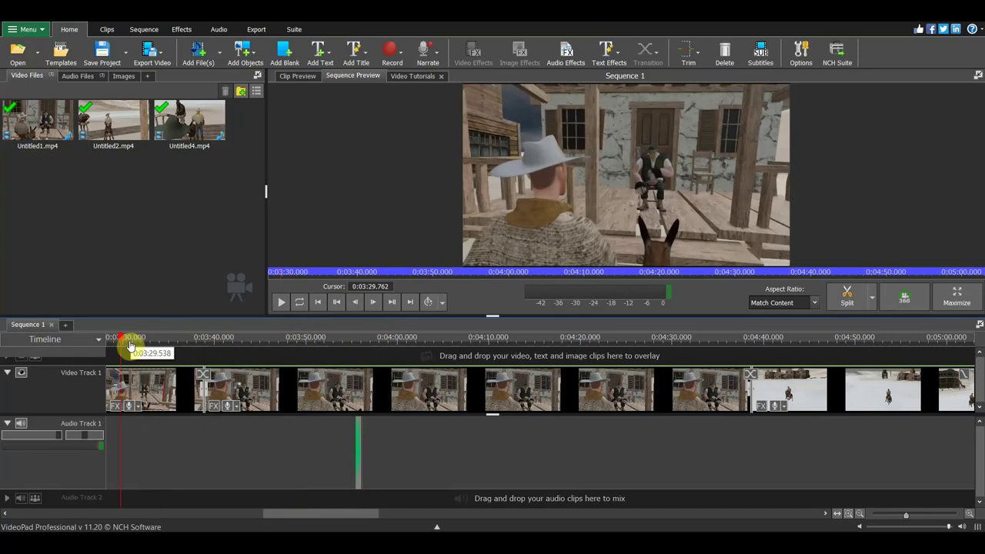
pyautogui.moveTo(73, 347); pyautogui.dragTo(267, 350)
pyautogui.scroll(2, 804, 464)
pyautogui.moveTo(747, 463)
pyautogui.mouseDown()
pyautogui.moveTo(126, 468)
pyautogui.moveTo(321, 480)
pyautogui.moveTo(297, 479)
pyautogui.mouseUp()
pyautogui.click(280, 341)
pyautogui.press('space')
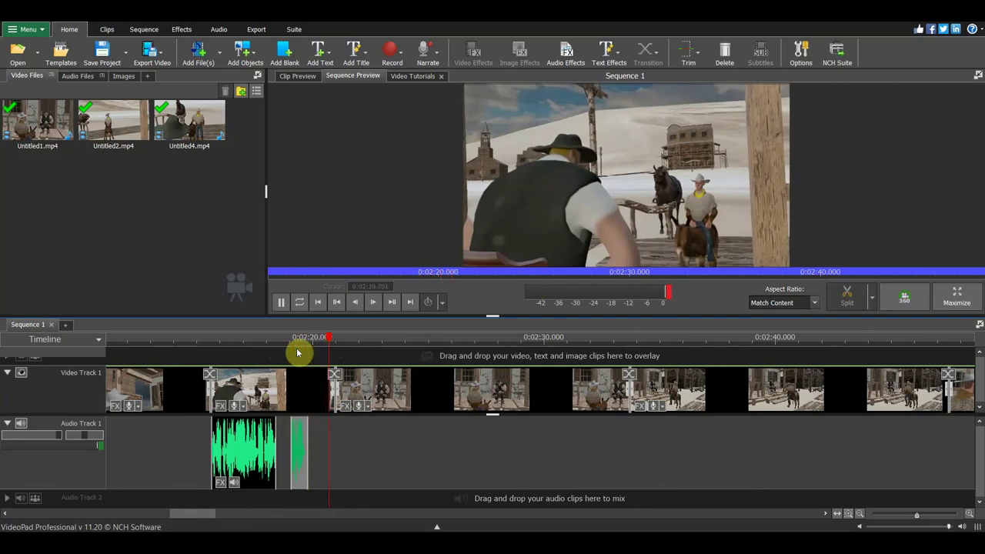
pyautogui.click(282, 302)
# Shift the voice piece to start at 0:02:19.756 and play back to check sync
pyautogui.moveTo(353, 350)
pyautogui.mouseDown()
pyautogui.moveTo(237, 346)
pyautogui.moveTo(214, 363)
pyautogui.mouseUp()
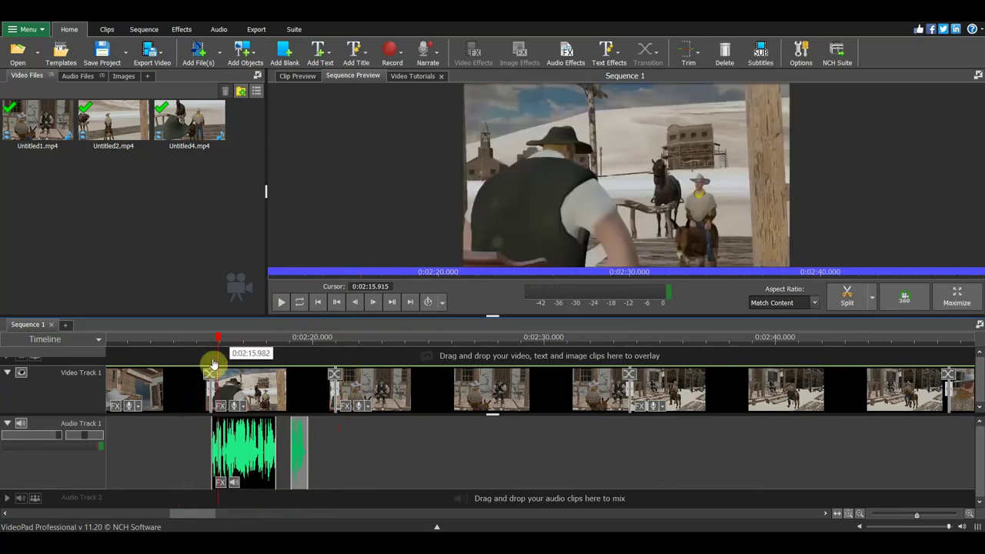
pyautogui.moveTo(228, 371); pyautogui.dragTo(250, 382)
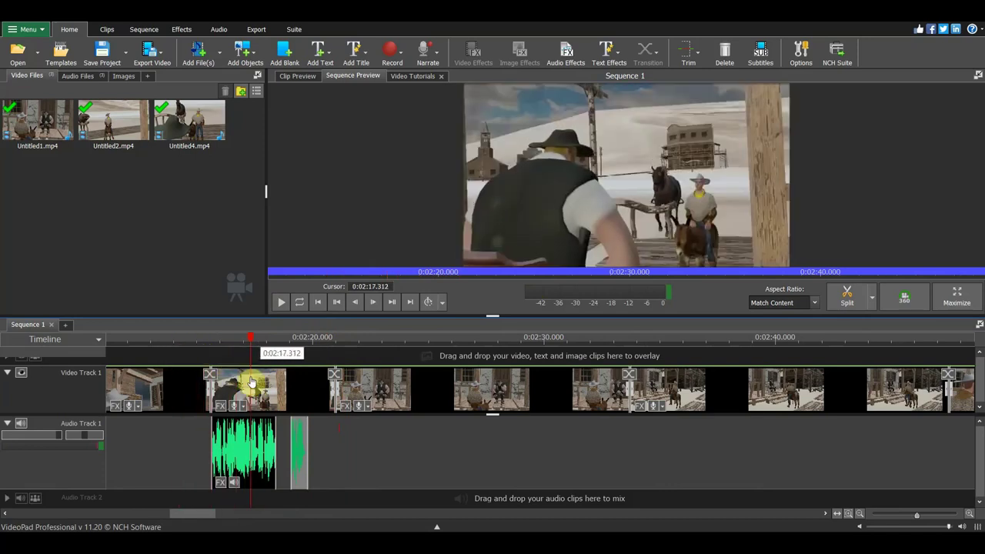
pyautogui.moveTo(299, 454)
pyautogui.mouseDown()
pyautogui.moveTo(316, 459)
pyautogui.moveTo(280, 456)
pyautogui.mouseUp()
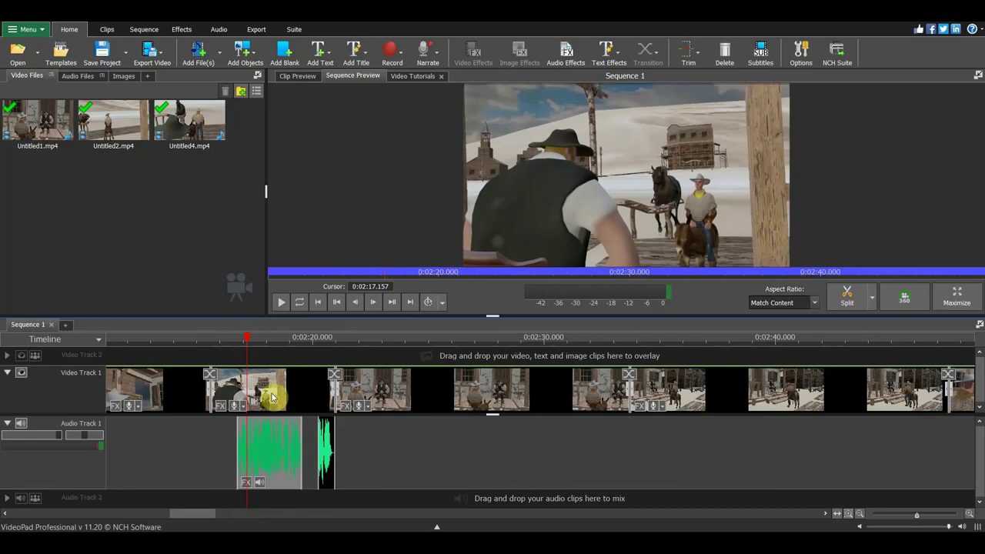
pyautogui.click(280, 301)
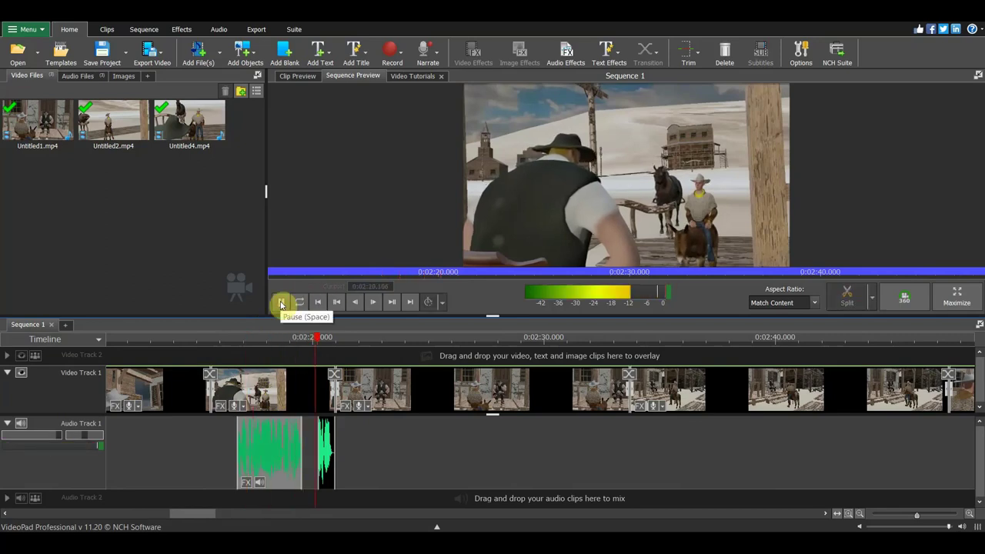
pyautogui.click(280, 301)
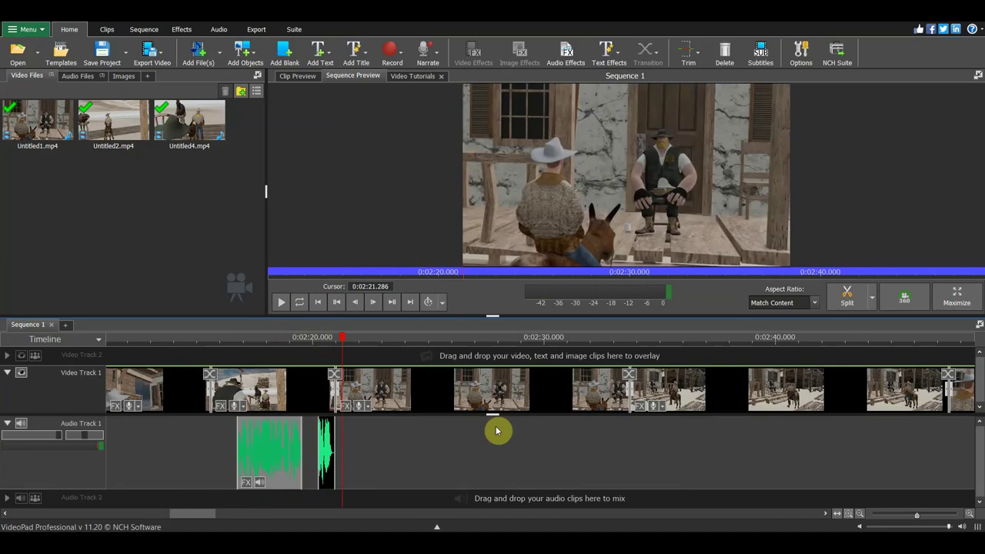
pyautogui.scroll(-1, 515, 441)
# Zoom out and listen to the voice audio from about 0:05:26 to find a pause
pyautogui.scroll(-2, 758, 464)
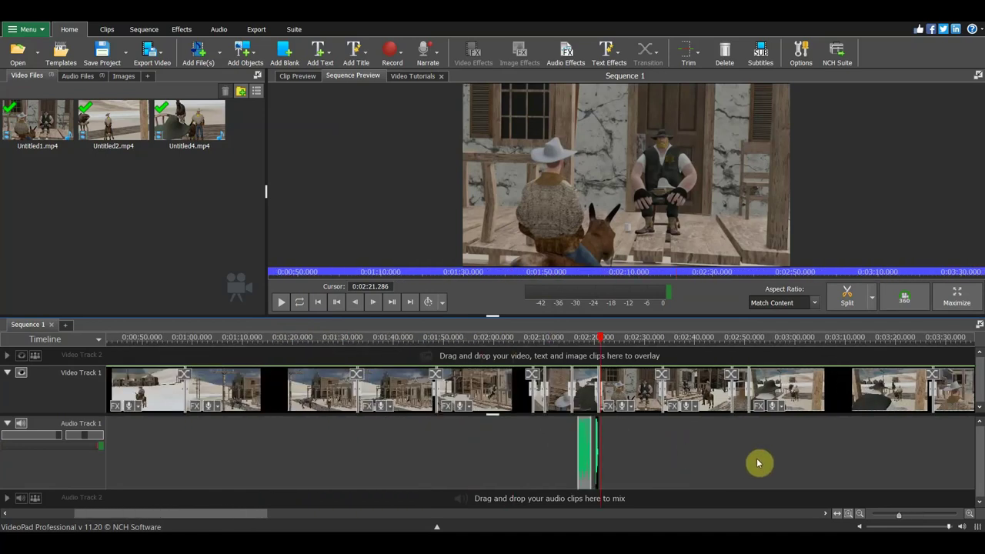
pyautogui.scroll(-2, 868, 451)
pyautogui.scroll(-2, 874, 454)
pyautogui.scroll(-2, 864, 457)
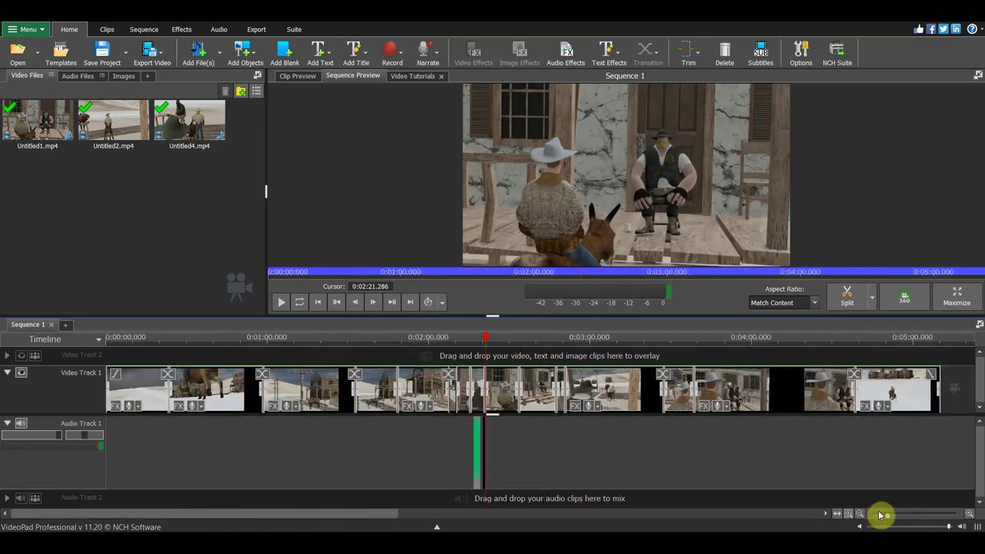
pyautogui.moveTo(881, 515); pyautogui.dragTo(869, 515)
pyautogui.scroll(2, 676, 446)
pyautogui.scroll(2, 602, 415)
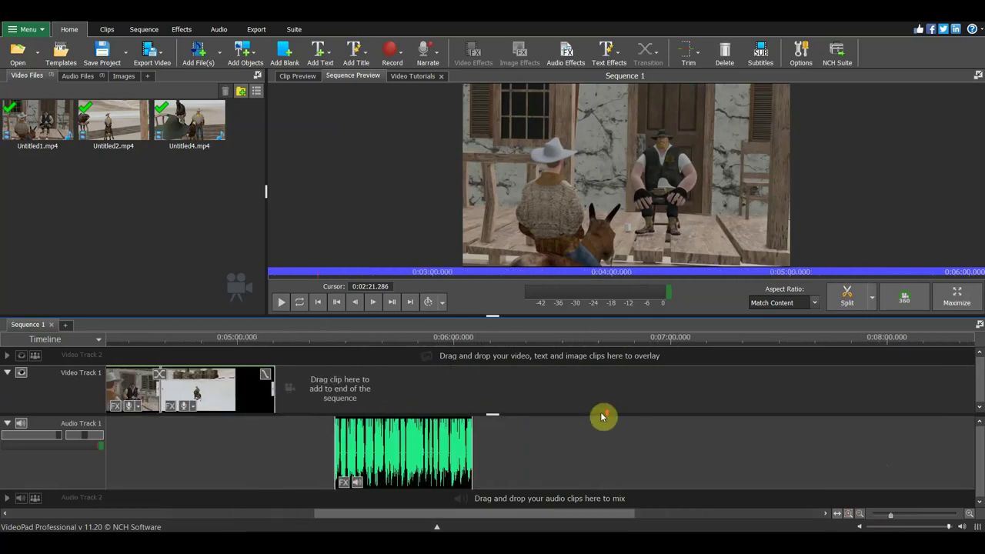
pyautogui.scroll(2, 539, 419)
pyautogui.scroll(2, 400, 417)
pyautogui.scroll(2, 107, 409)
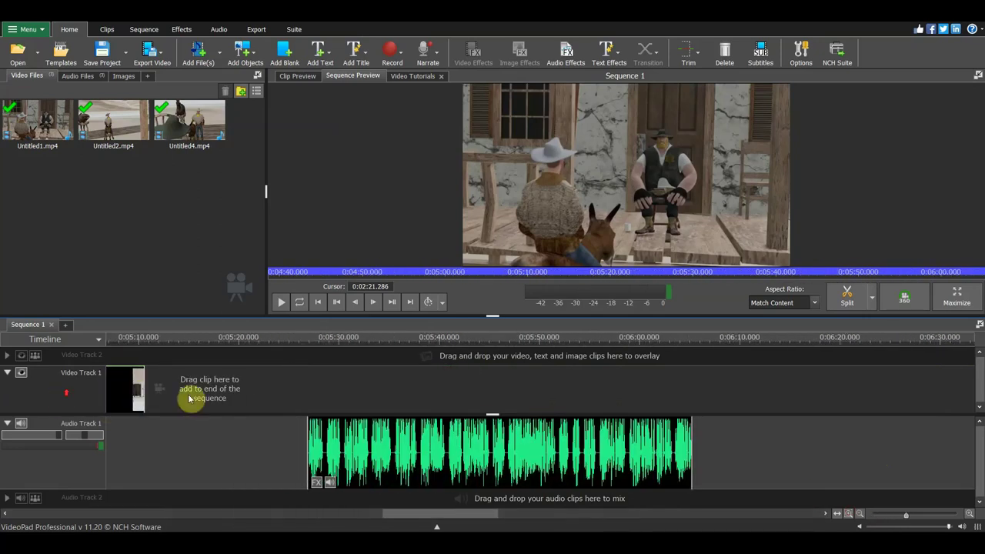
pyautogui.click(325, 341)
pyautogui.click(308, 341)
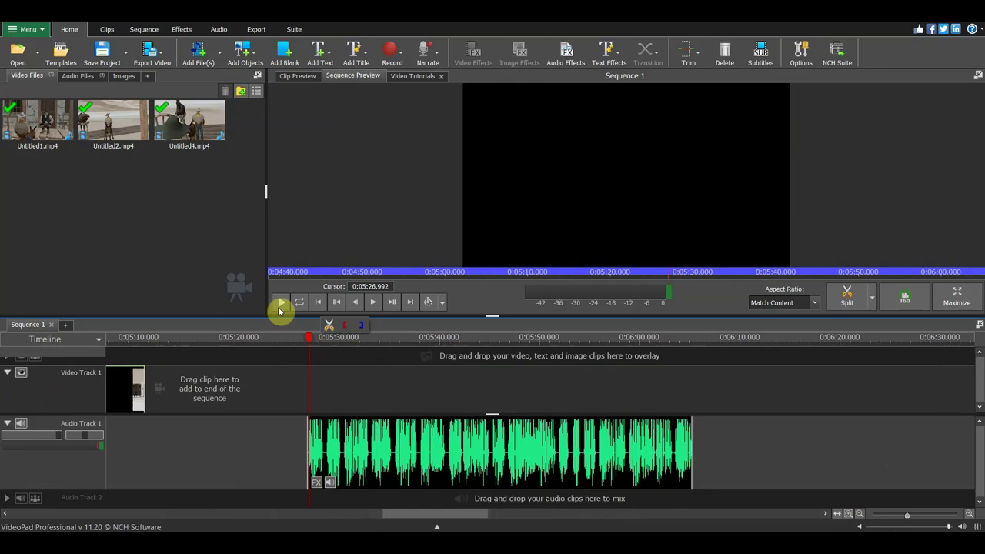
pyautogui.click(279, 302)
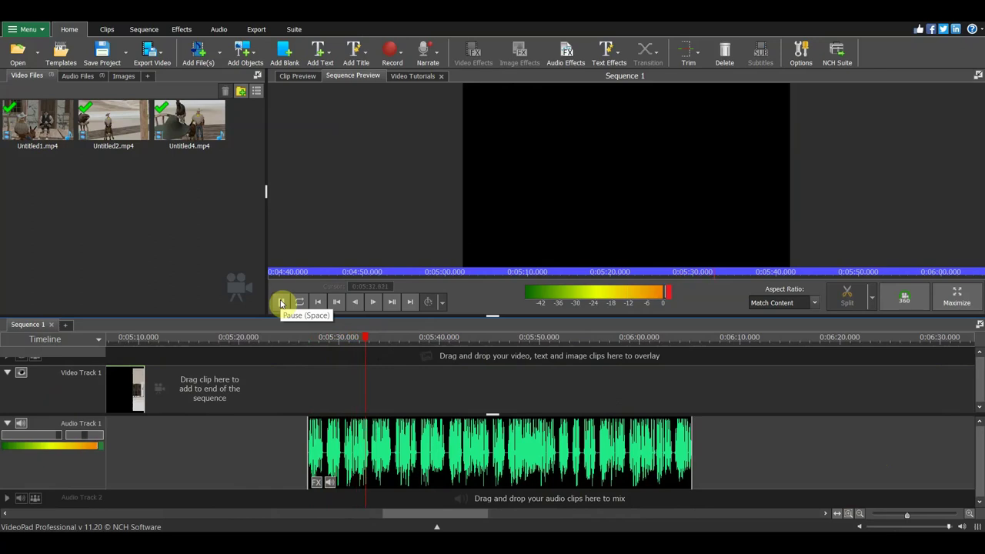
pyautogui.click(281, 302)
# Split the voice audio at 0:05:28.7 and play back to check the cut
pyautogui.scroll(1, 259, 403)
pyautogui.scroll(2, 391, 391)
pyautogui.scroll(2, 538, 355)
pyautogui.moveTo(539, 356); pyautogui.dragTo(388, 353)
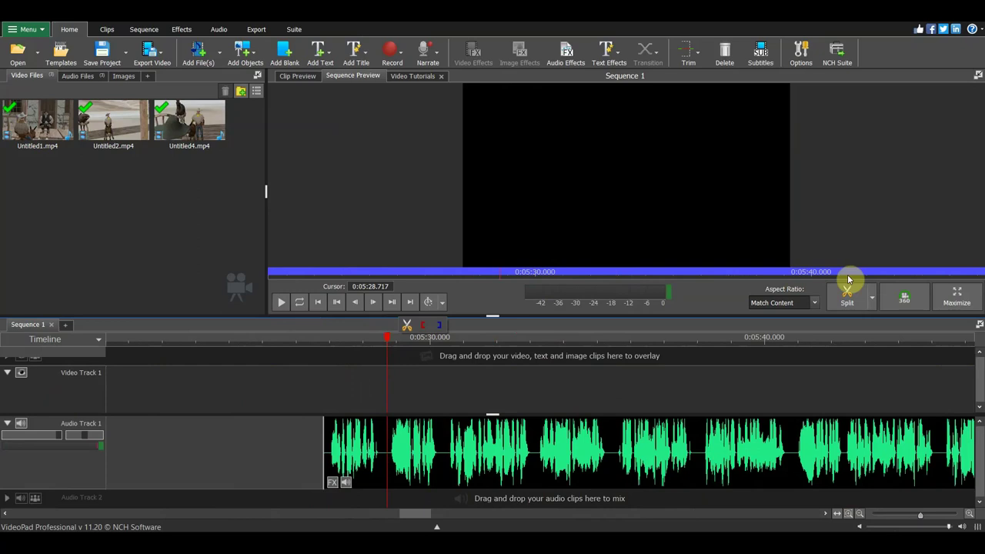
pyautogui.click(843, 300)
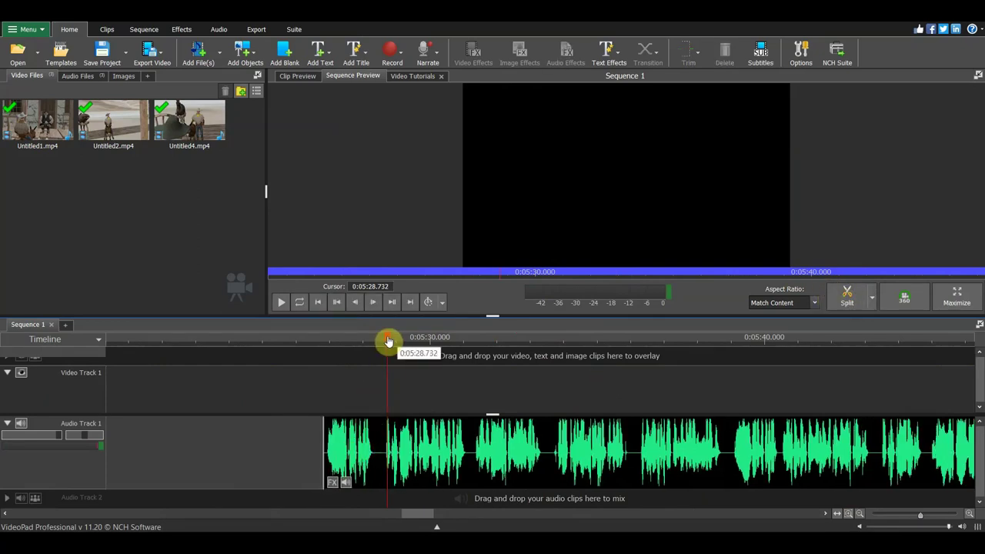
pyautogui.press('space')
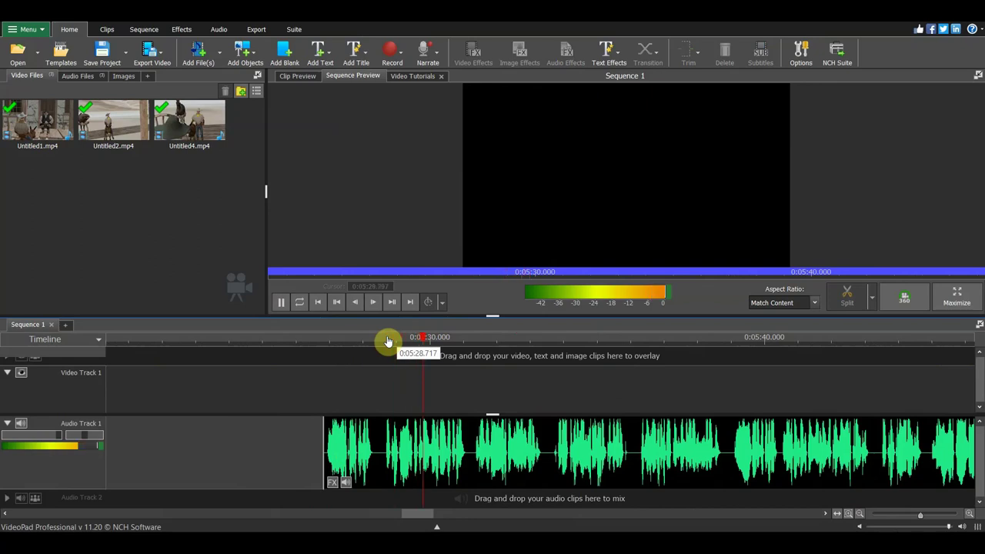
pyautogui.press('space')
# Split the voice at 0:05:29.5 and 0:05:28.575, then delete the short leftover sliver
pyautogui.scroll(3, 423, 406)
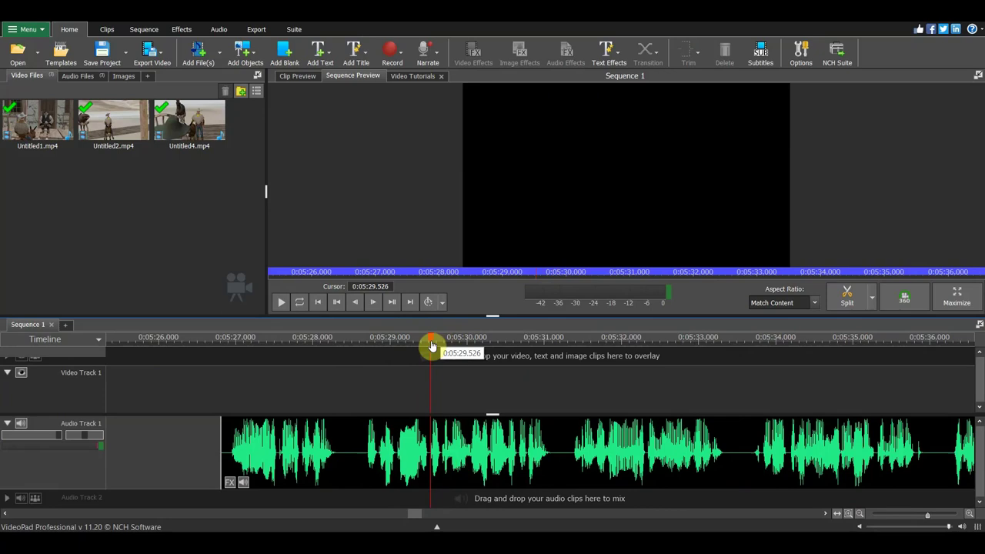
pyautogui.press('space')
pyautogui.press('space')
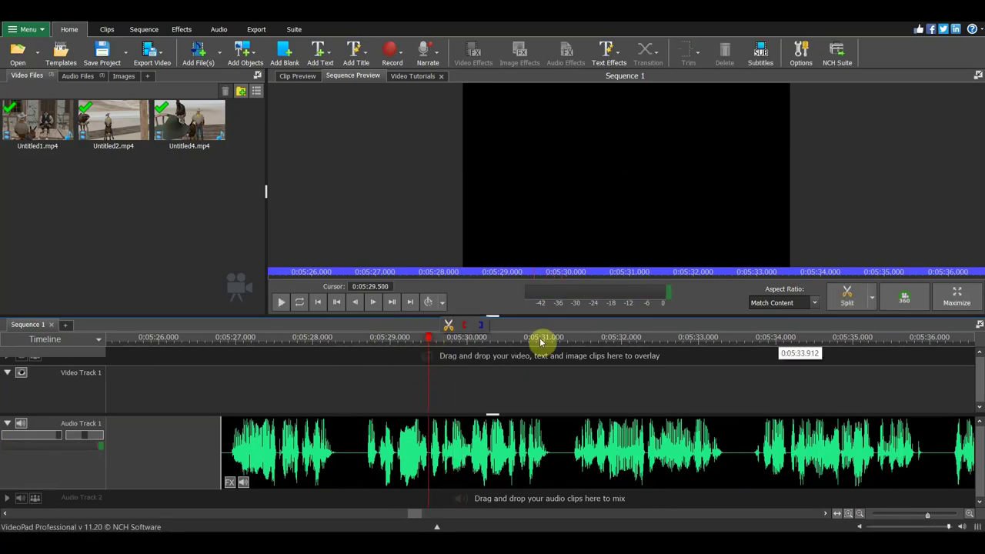
pyautogui.click(849, 295)
pyautogui.moveTo(433, 340); pyautogui.dragTo(356, 356)
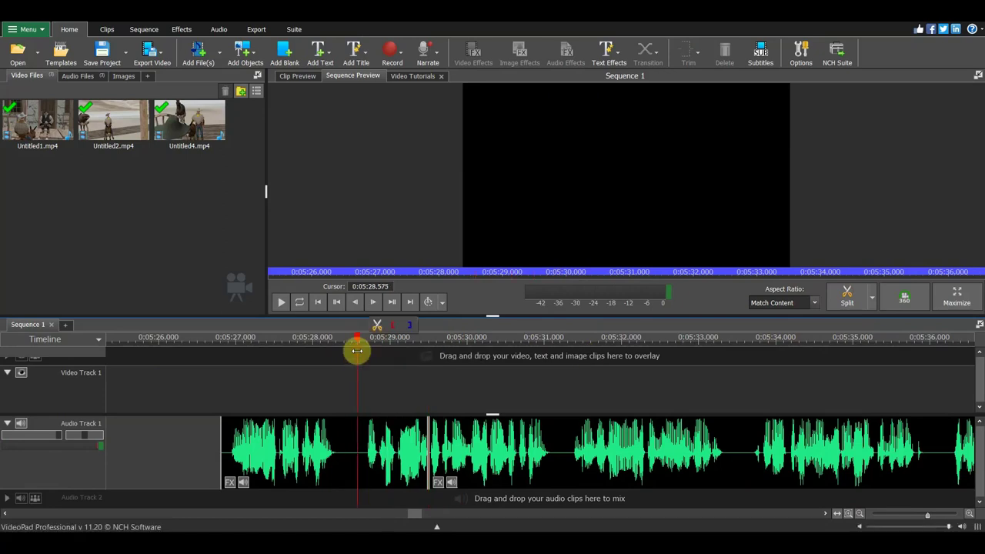
pyautogui.click(365, 419)
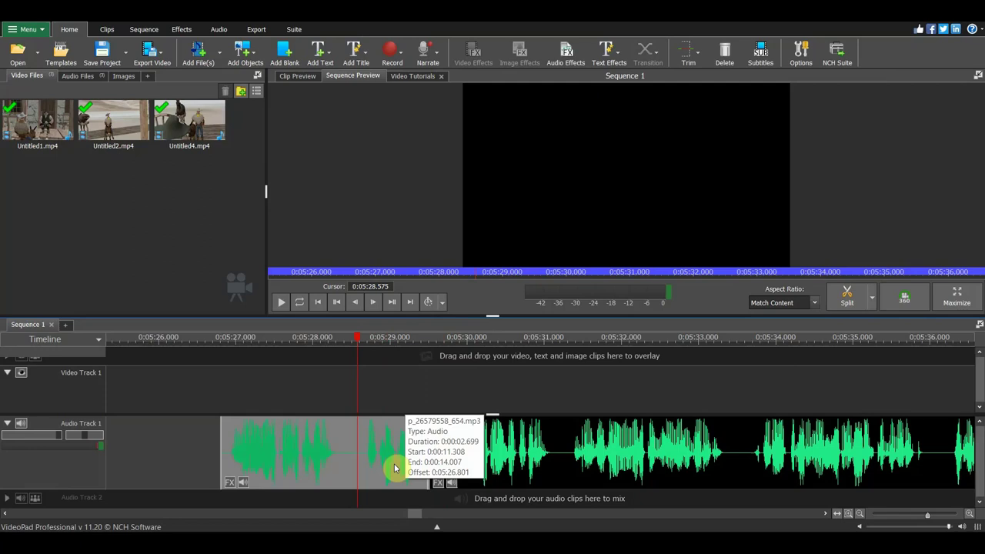
pyautogui.click(844, 296)
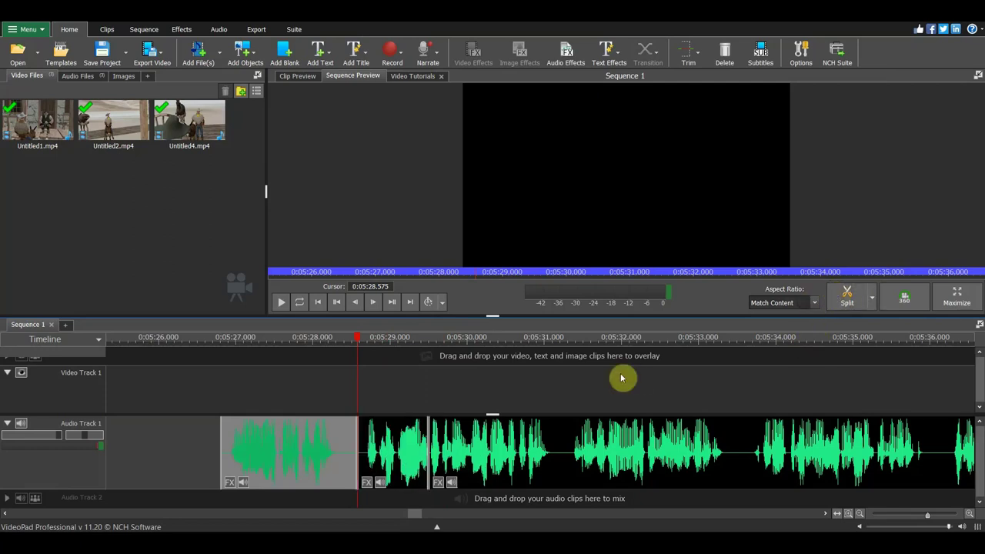
pyautogui.click(404, 450)
pyautogui.press('Delete')
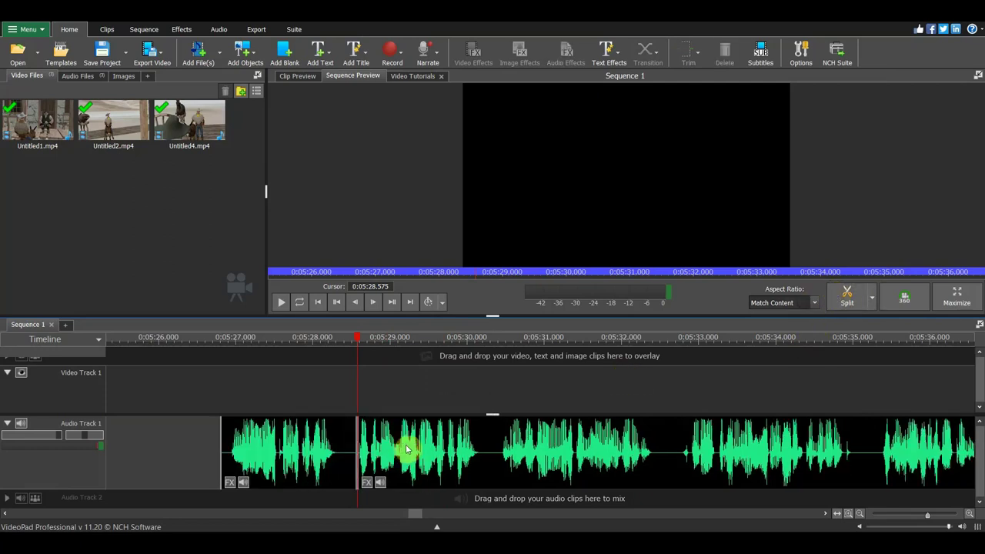
# Split the voice audio at 0:05:30.1 and start dragging that piece earlier toward its scene
pyautogui.press('space')
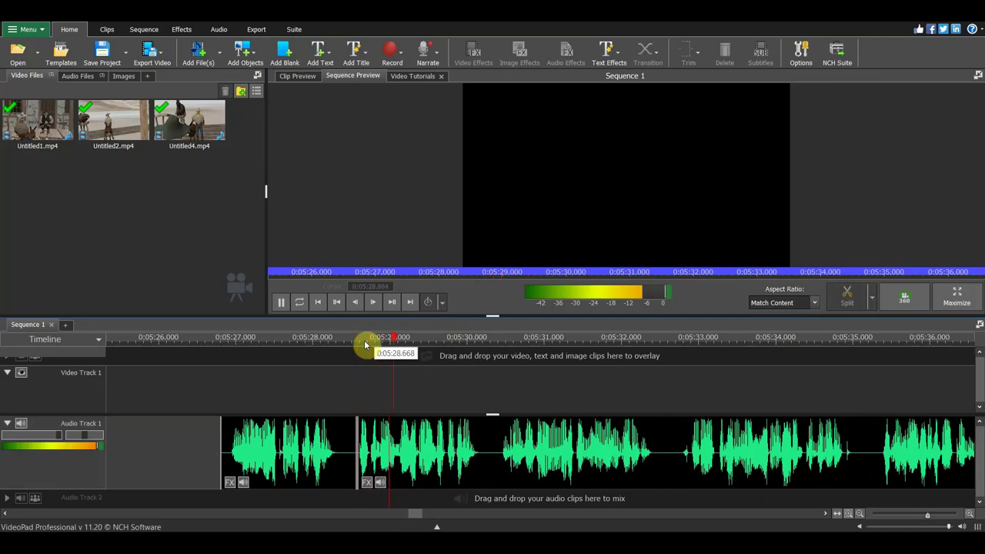
pyautogui.press('space')
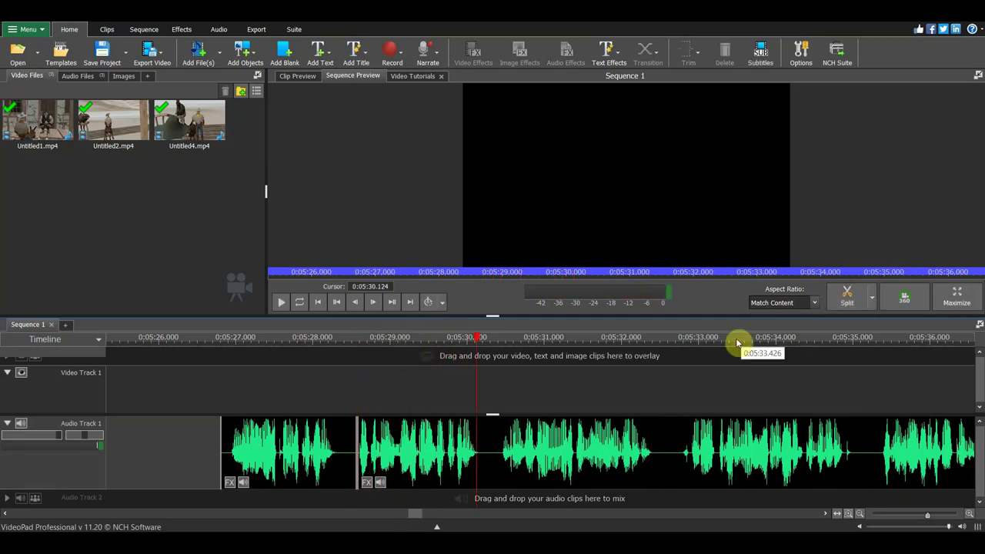
pyautogui.click(846, 297)
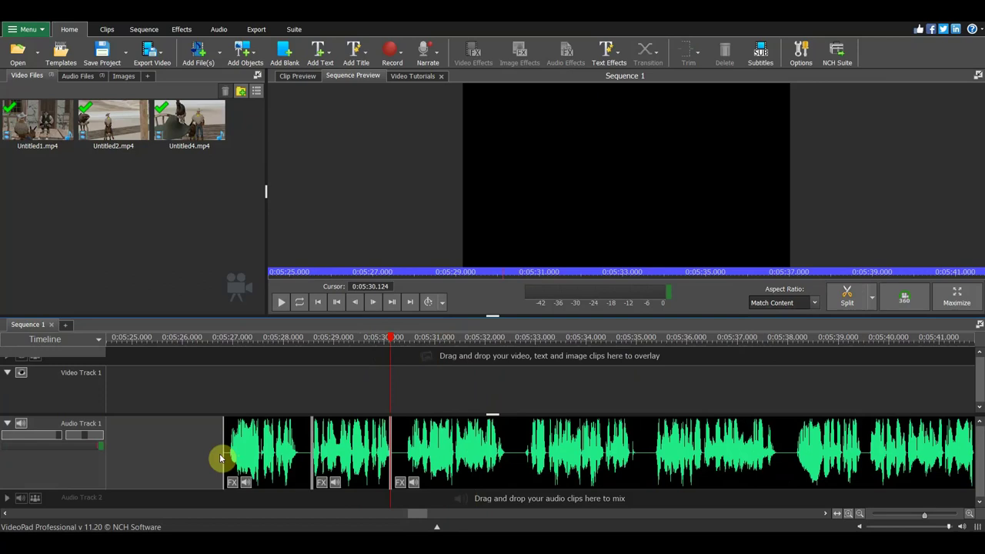
pyautogui.moveTo(262, 457)
pyautogui.mouseDown()
pyautogui.moveTo(123, 462)
pyautogui.moveTo(132, 461)
pyautogui.mouseUp()
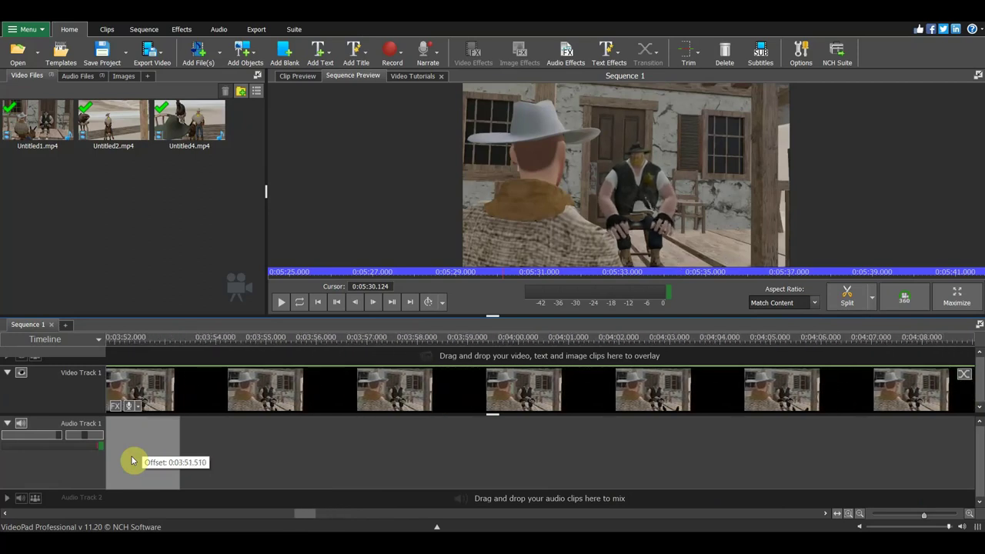
# Place the voice piece under its porch-scene position and play to check the timing
pyautogui.moveTo(133, 462)
pyautogui.mouseDown()
pyautogui.moveTo(238, 464)
pyautogui.moveTo(138, 465)
pyautogui.mouseUp()
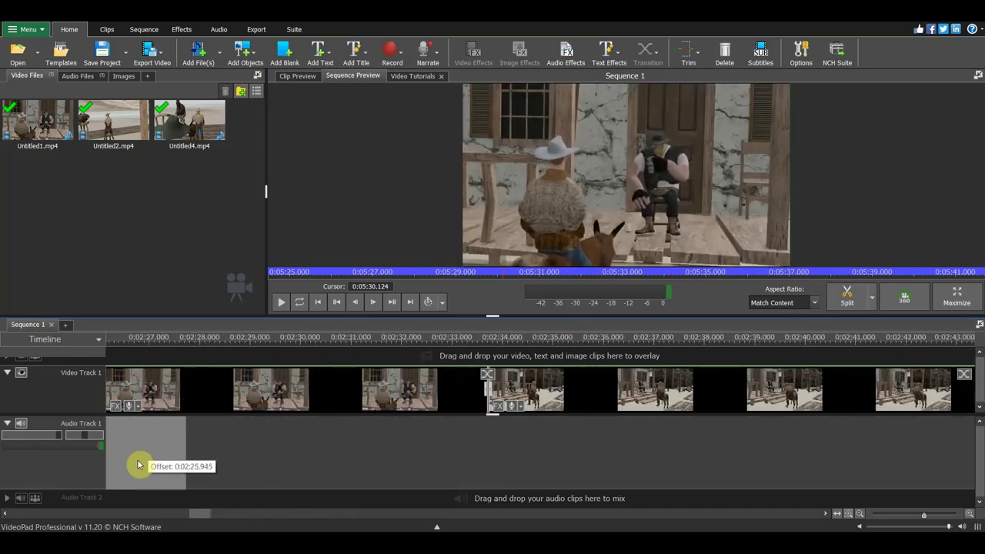
pyautogui.moveTo(139, 465); pyautogui.dragTo(419, 458)
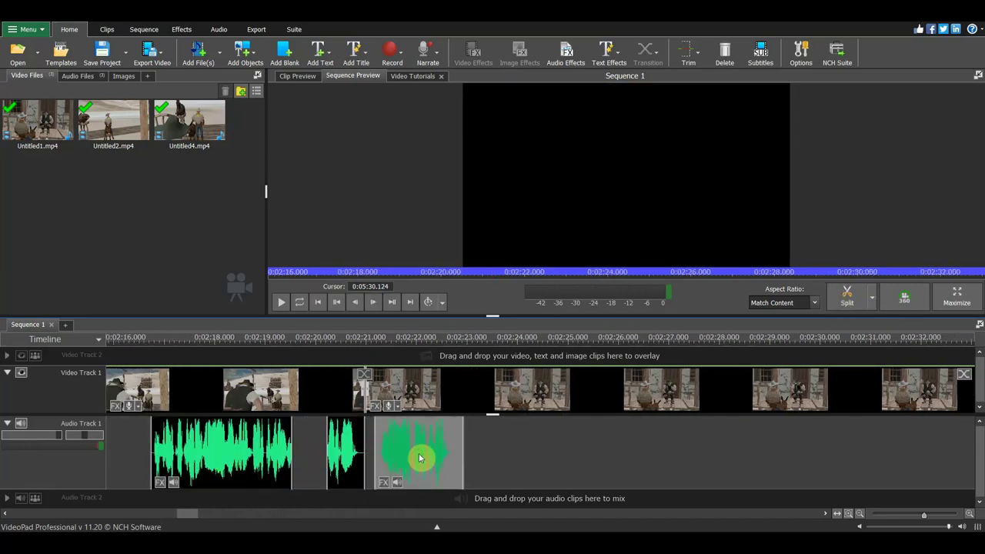
pyautogui.click(282, 303)
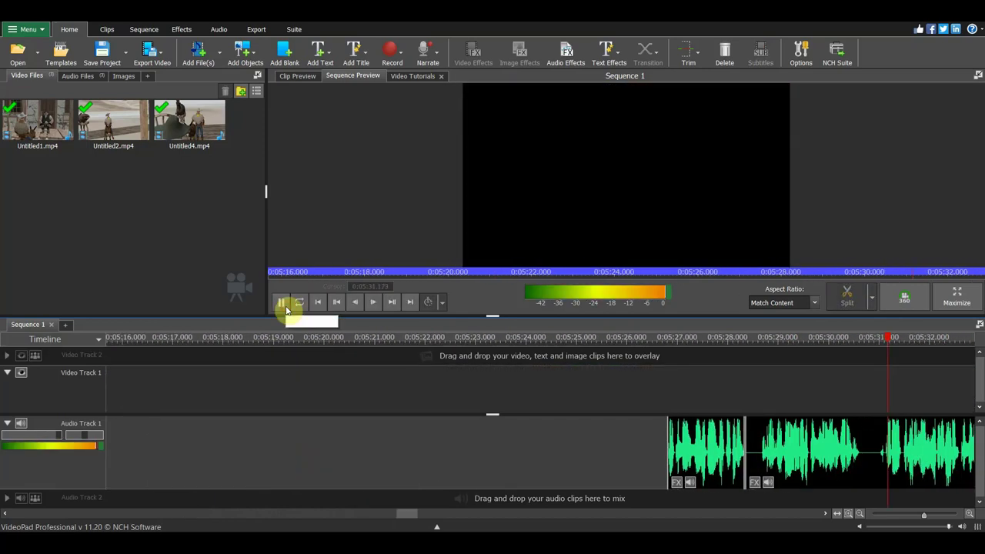
pyautogui.scroll(-2, 573, 438)
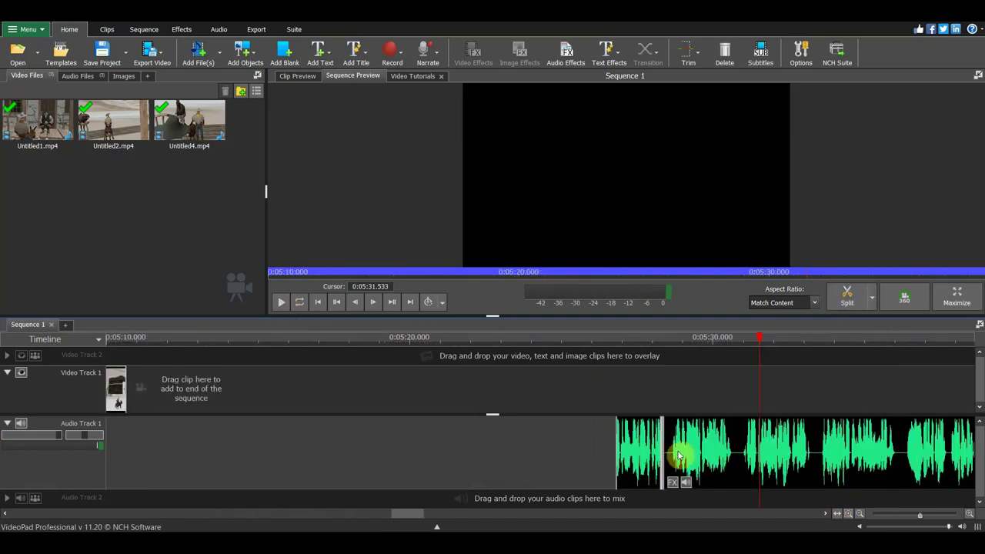
# Drag the next voice pieces earlier along Audio Track 1 under their matching scenes
pyautogui.moveTo(678, 456); pyautogui.dragTo(140, 464)
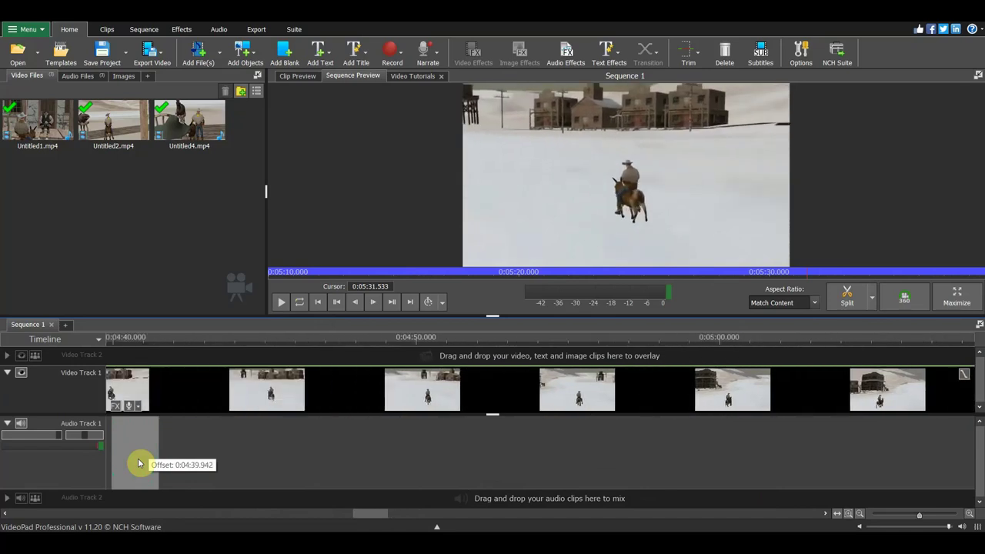
pyautogui.moveTo(140, 463); pyautogui.dragTo(139, 463)
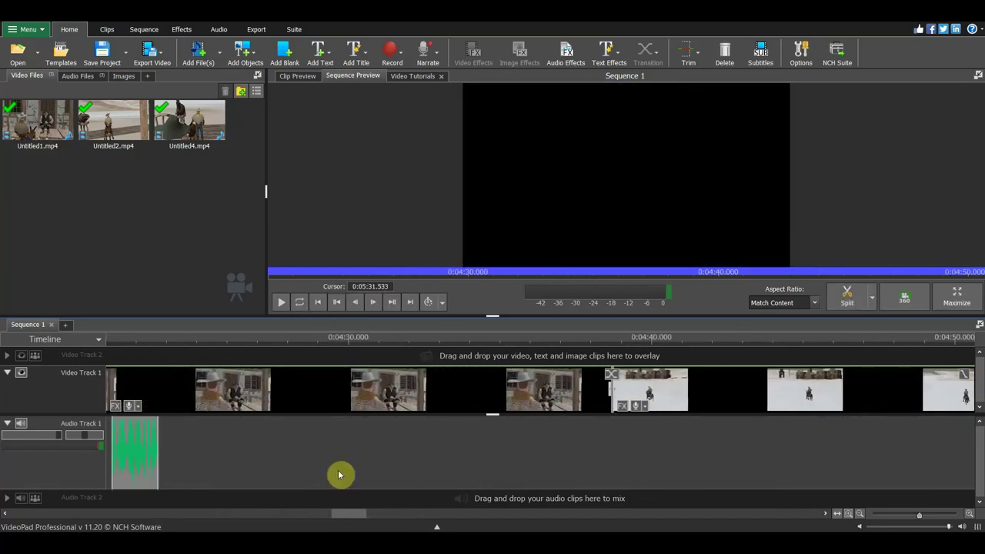
pyautogui.moveTo(925, 520); pyautogui.dragTo(906, 520)
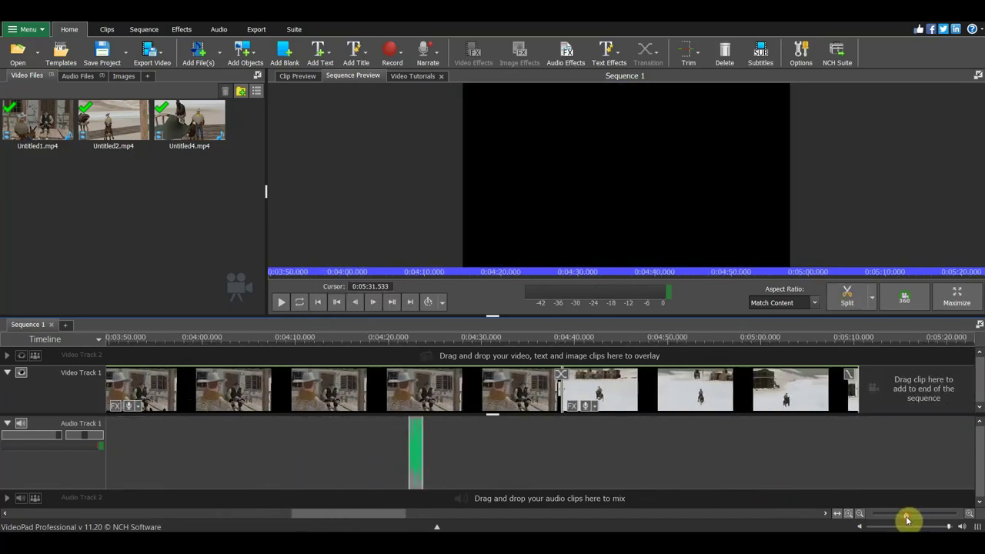
pyautogui.moveTo(413, 462); pyautogui.dragTo(143, 464)
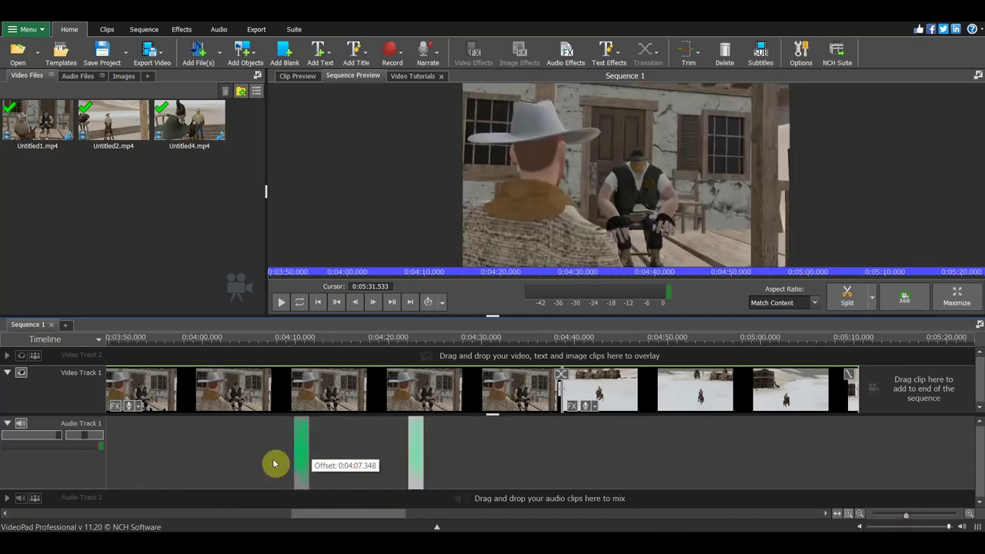
pyautogui.moveTo(143, 464)
pyautogui.mouseDown()
pyautogui.moveTo(122, 466)
pyautogui.moveTo(418, 480)
pyautogui.mouseUp()
# Play back from 0:02:20.928 to review the sync of the placed voice pieces
pyautogui.scroll(1, 448, 464)
pyautogui.scroll(2, 438, 460)
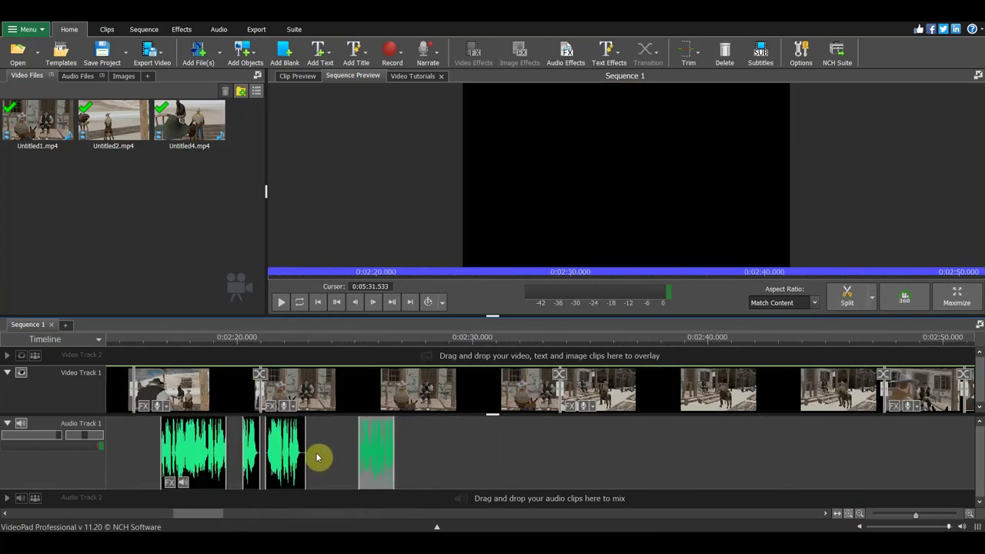
pyautogui.click(261, 340)
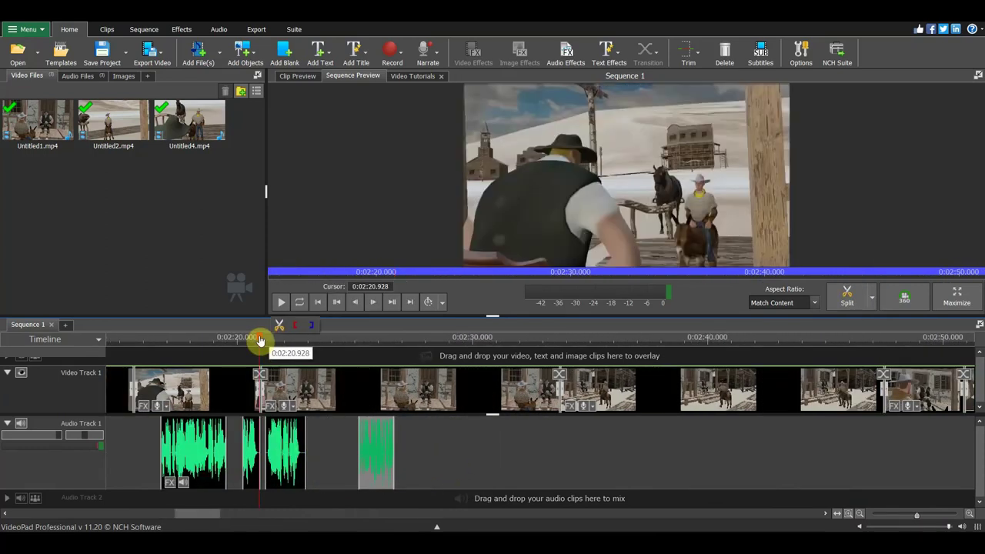
pyautogui.click(280, 303)
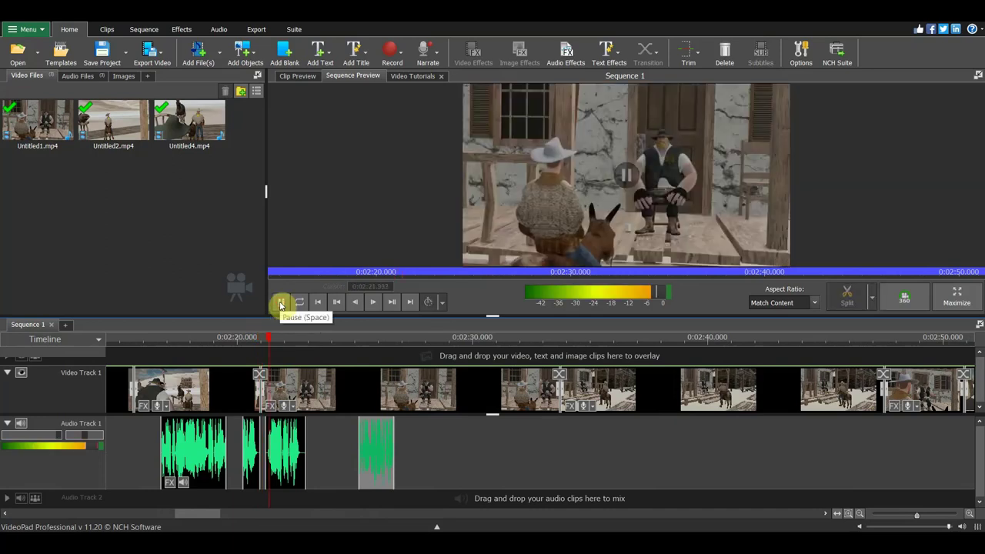
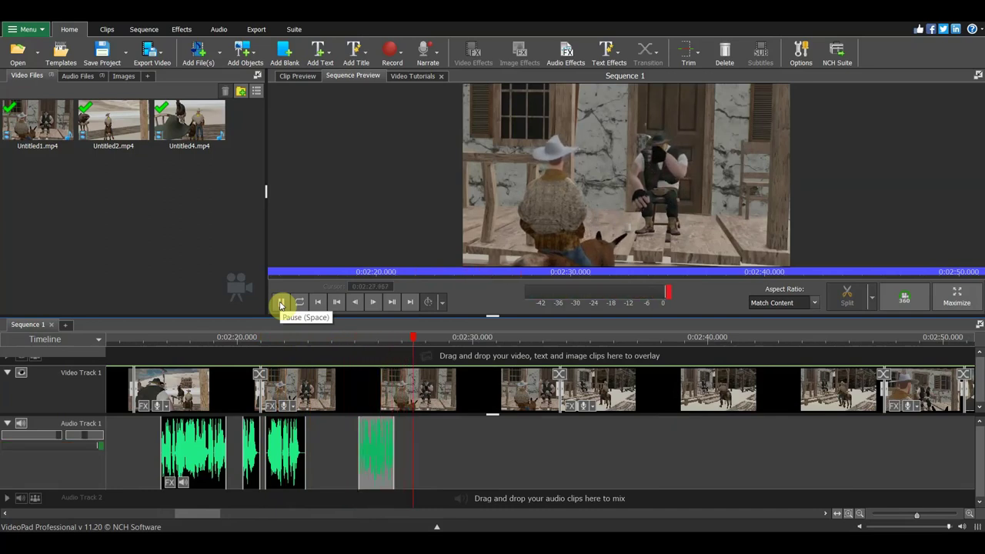
# Shift the dialogue audio clips along Audio Track 1, settling one near 0:02:30
pyautogui.click(281, 303)
pyautogui.moveTo(378, 446); pyautogui.dragTo(454, 460)
pyautogui.moveTo(288, 450); pyautogui.dragTo(528, 473)
pyautogui.moveTo(439, 455); pyautogui.dragTo(447, 460)
pyautogui.moveTo(431, 345)
pyautogui.mouseDown()
pyautogui.moveTo(497, 378)
pyautogui.moveTo(488, 380)
pyautogui.mouseUp()
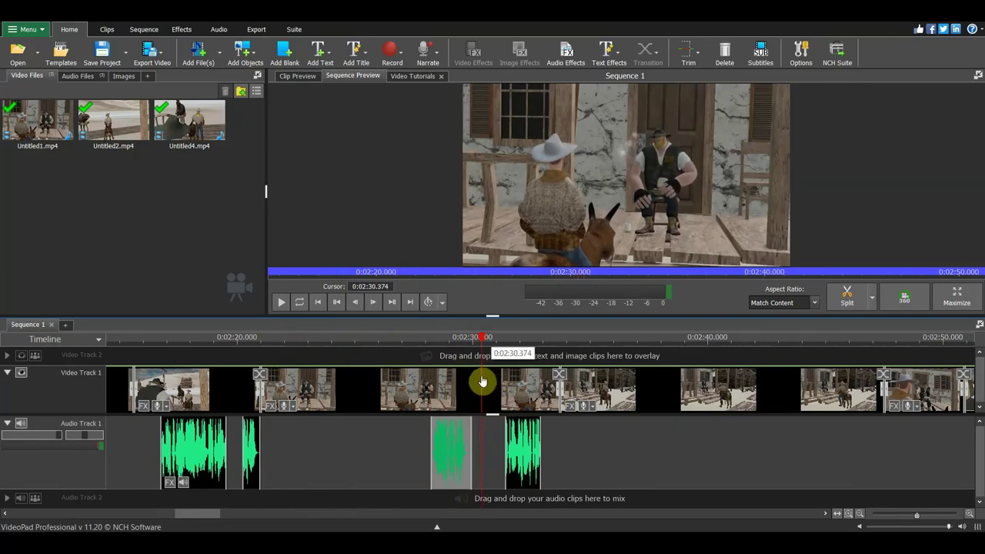
pyautogui.moveTo(531, 466)
pyautogui.mouseDown()
pyautogui.moveTo(550, 473)
pyautogui.moveTo(483, 459)
pyautogui.mouseUp()
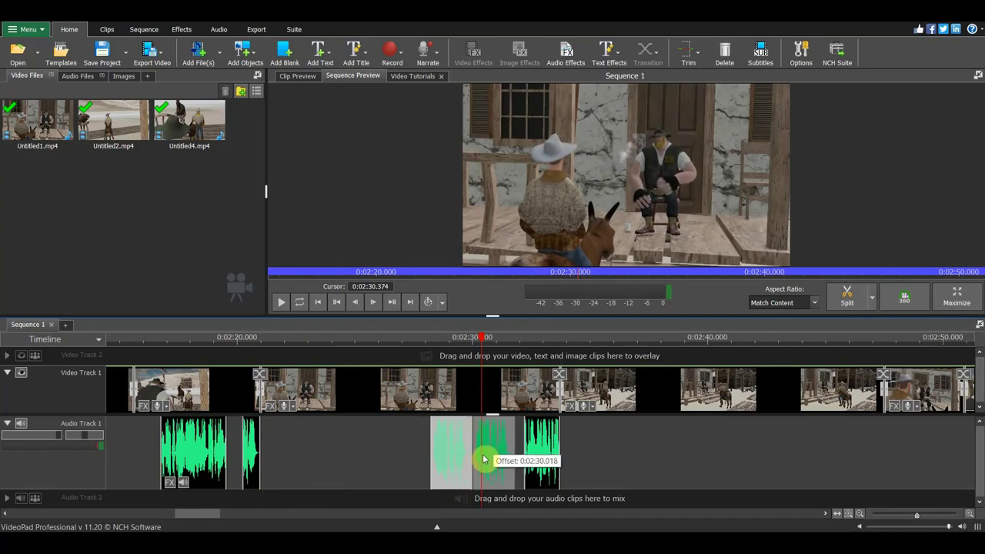
pyautogui.moveTo(486, 460); pyautogui.dragTo(488, 459)
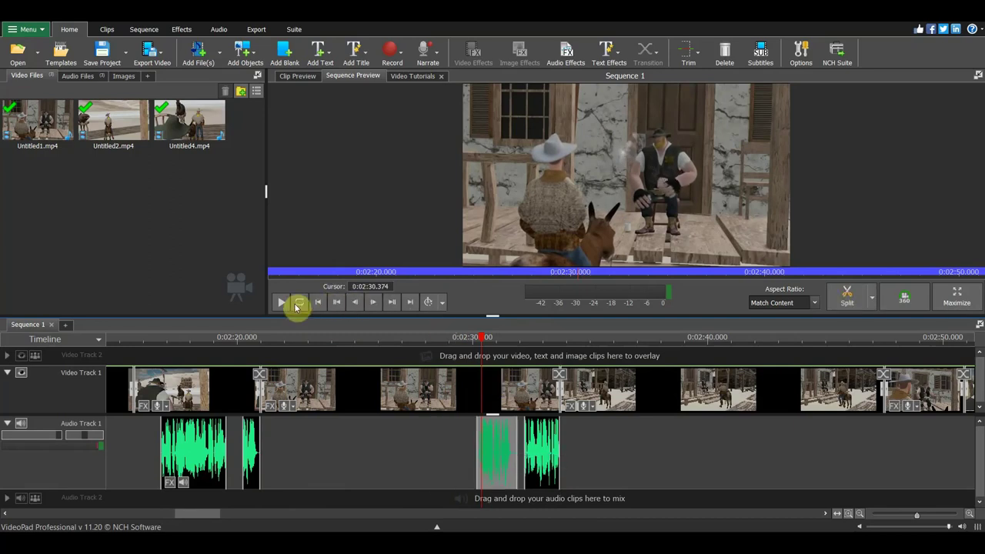
# Play back the sequence to check the dialogue timing
pyautogui.click(281, 303)
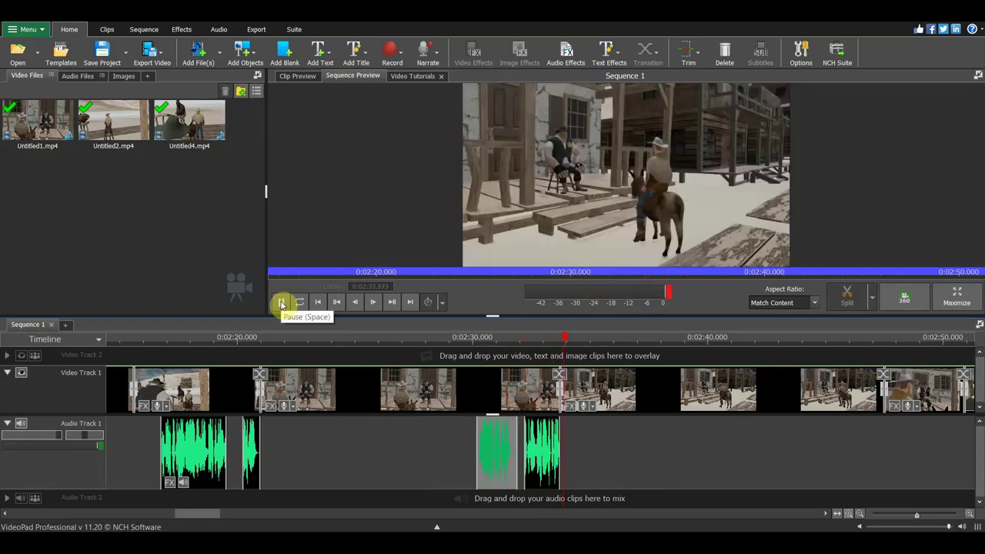
pyautogui.click(281, 304)
pyautogui.click(282, 303)
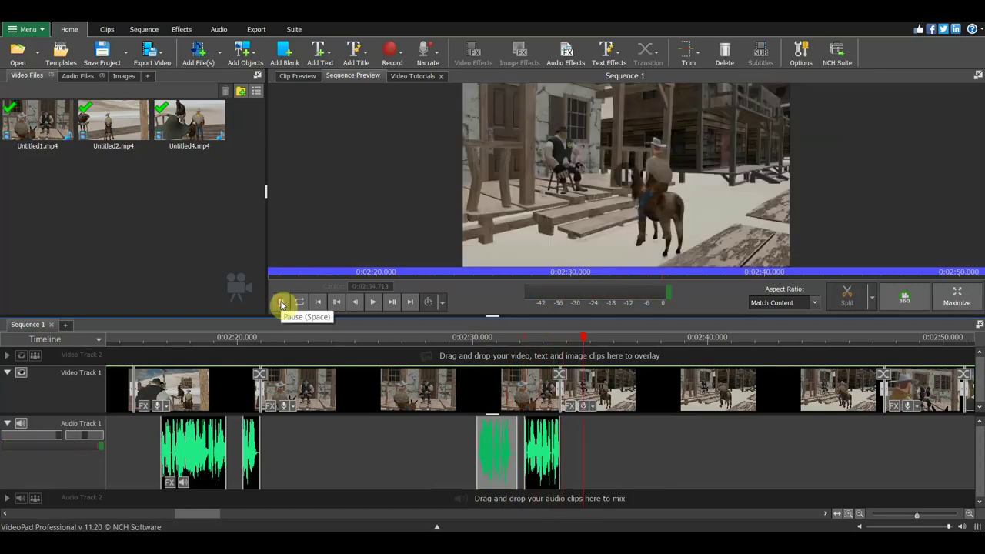
pyautogui.click(282, 303)
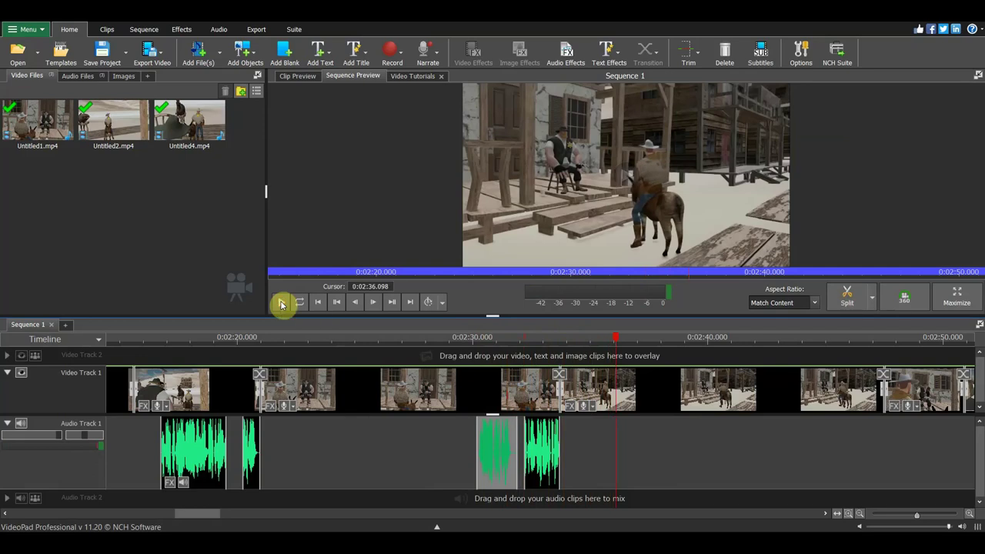
# Move the short audio clip earlier to about 0:02:24 and replay from 0:02:21
pyautogui.click(586, 339)
pyautogui.moveTo(616, 344); pyautogui.dragTo(261, 345)
pyautogui.moveTo(492, 452)
pyautogui.mouseDown()
pyautogui.moveTo(287, 457)
pyautogui.moveTo(300, 459)
pyautogui.mouseUp()
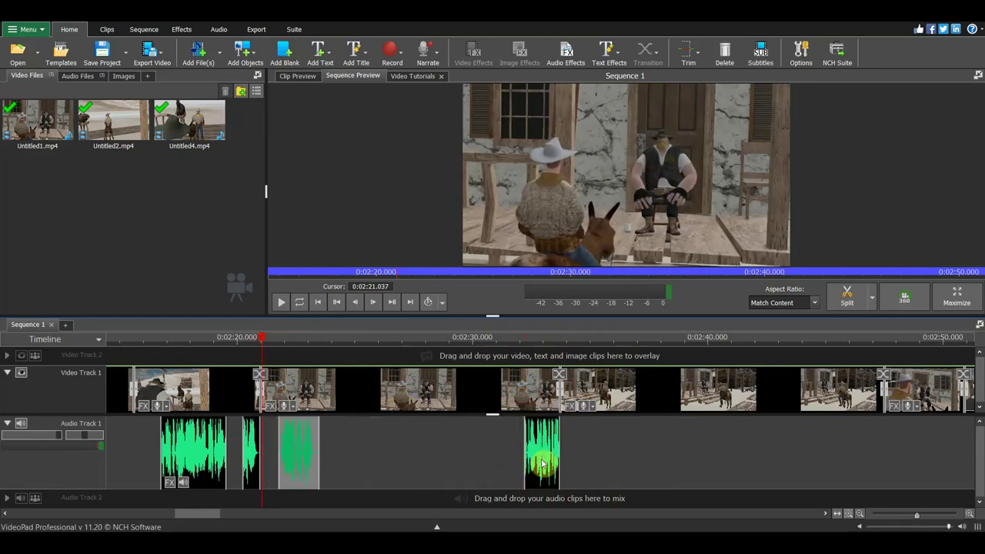
pyautogui.moveTo(542, 462); pyautogui.dragTo(351, 460)
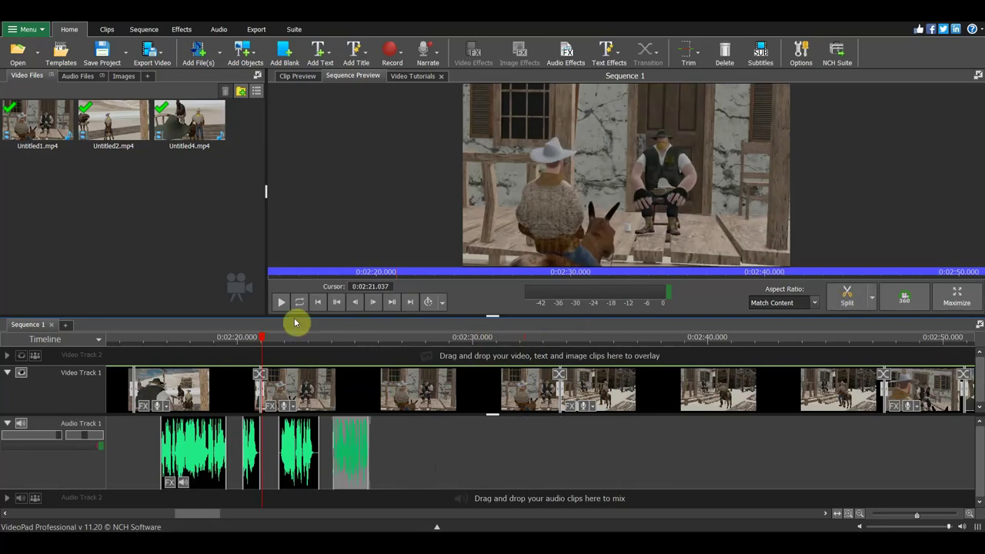
pyautogui.click(280, 305)
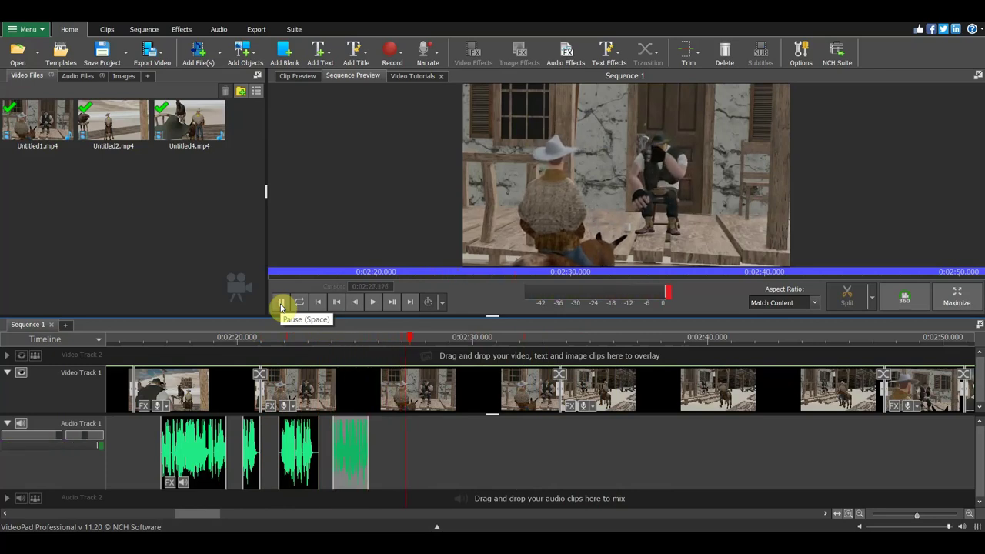
# Reposition two dialogue audio clips along the track and preview the section
pyautogui.click(282, 306)
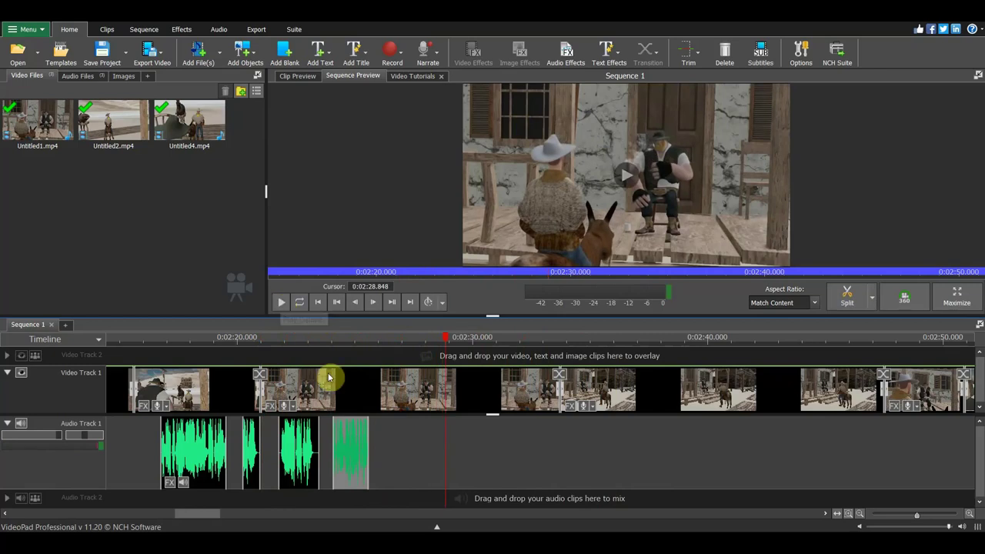
pyautogui.moveTo(351, 457); pyautogui.dragTo(416, 471)
pyautogui.moveTo(308, 454); pyautogui.dragTo(312, 457)
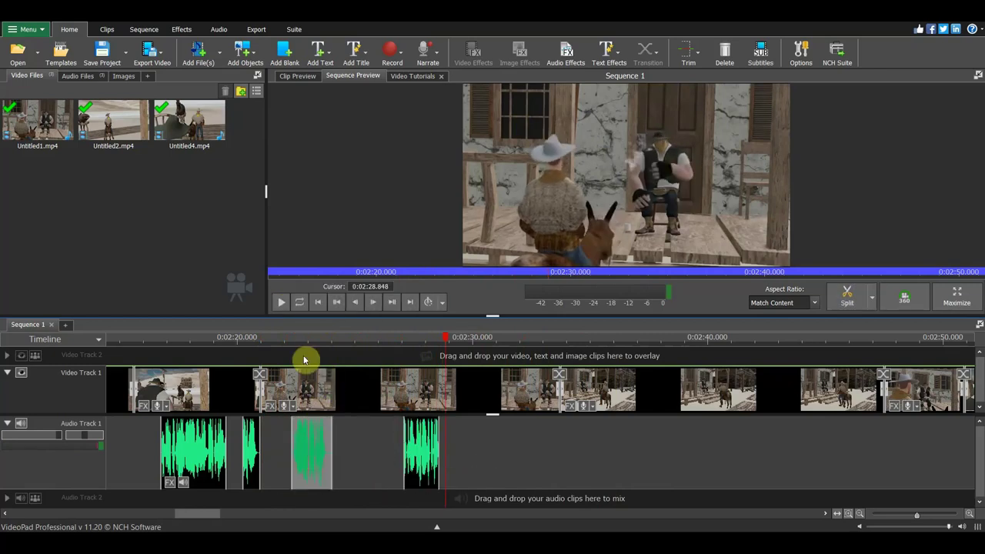
pyautogui.click(282, 304)
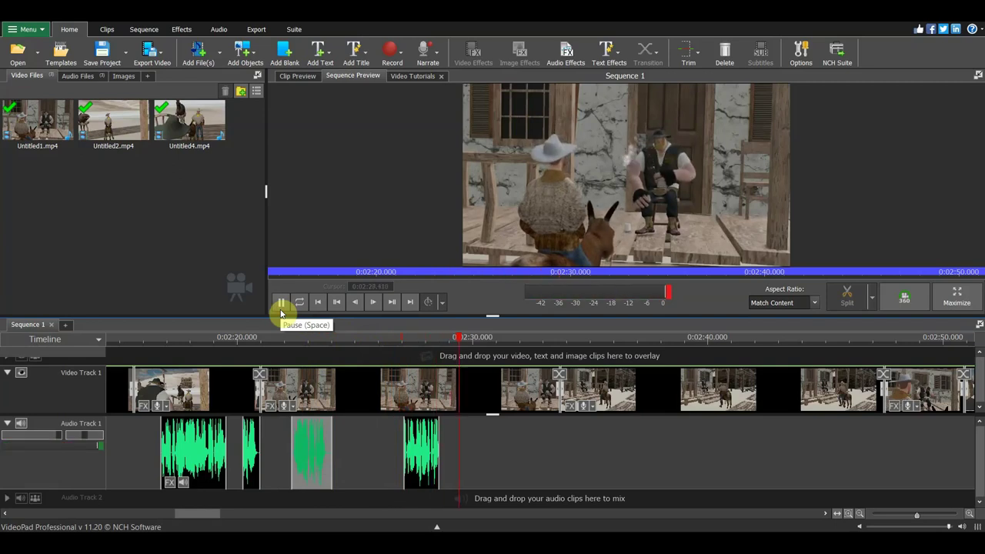
pyautogui.click(281, 311)
# Nudge an audio clip to about 0:02:29 and check sync from 0:02:28.8
pyautogui.moveTo(425, 450); pyautogui.dragTo(454, 453)
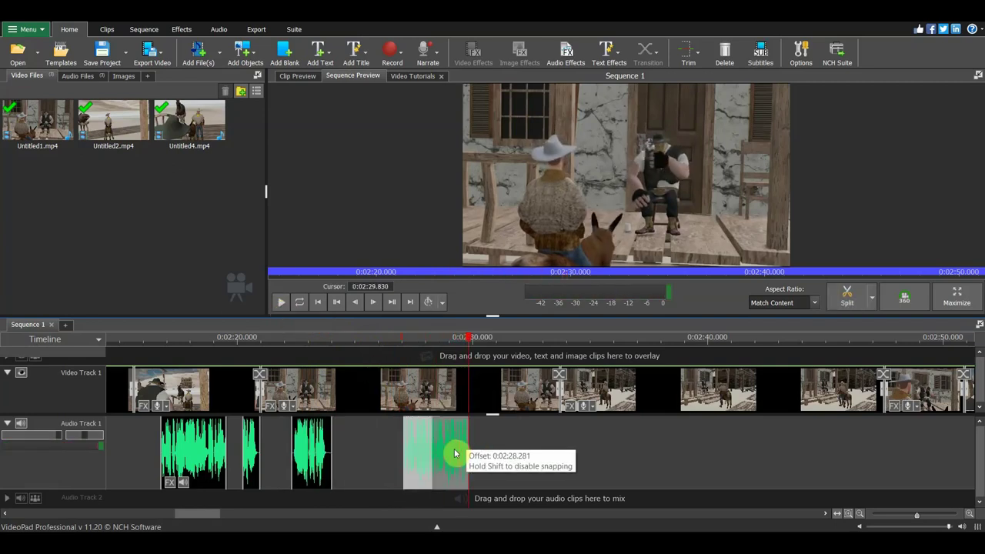
pyautogui.moveTo(454, 454); pyautogui.dragTo(478, 465)
pyautogui.click(445, 337)
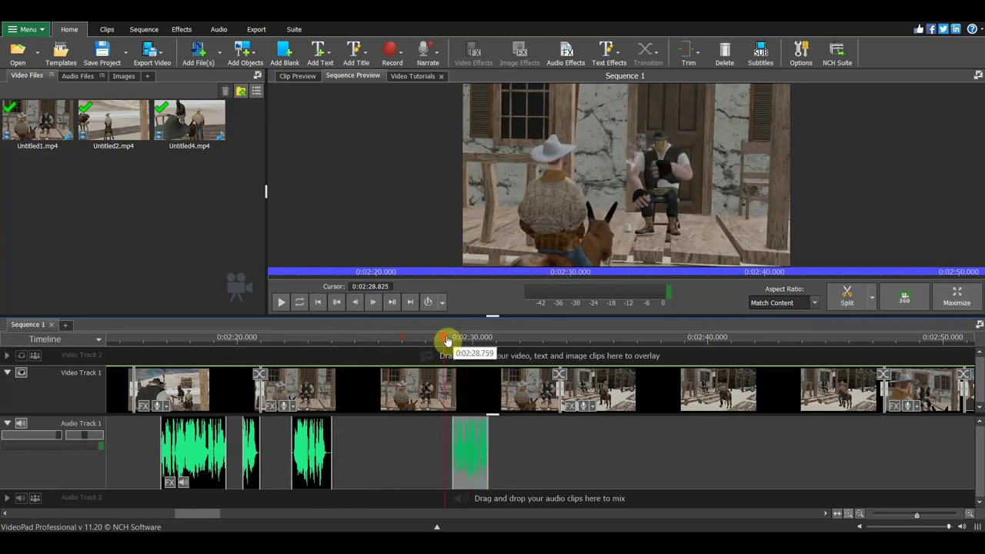
pyautogui.click(281, 302)
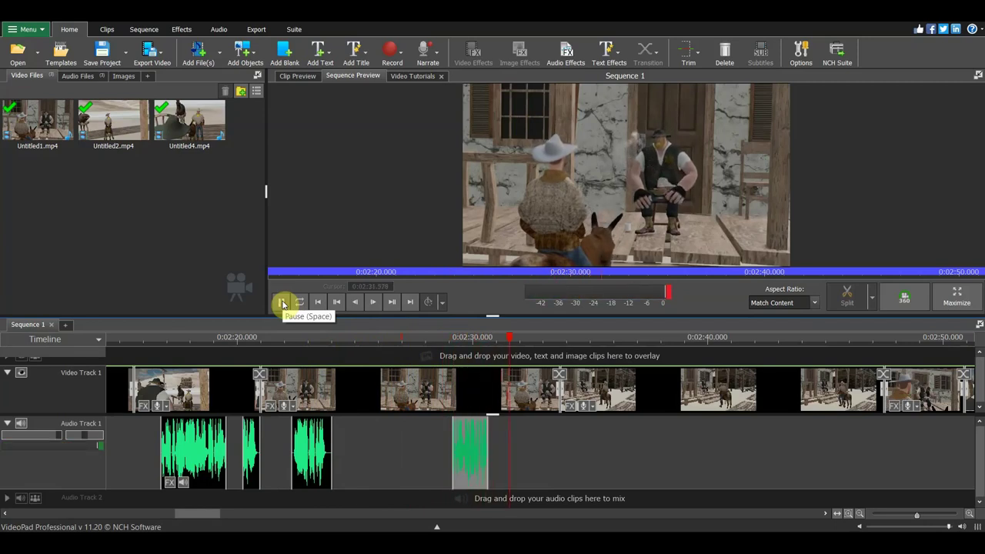
pyautogui.click(281, 302)
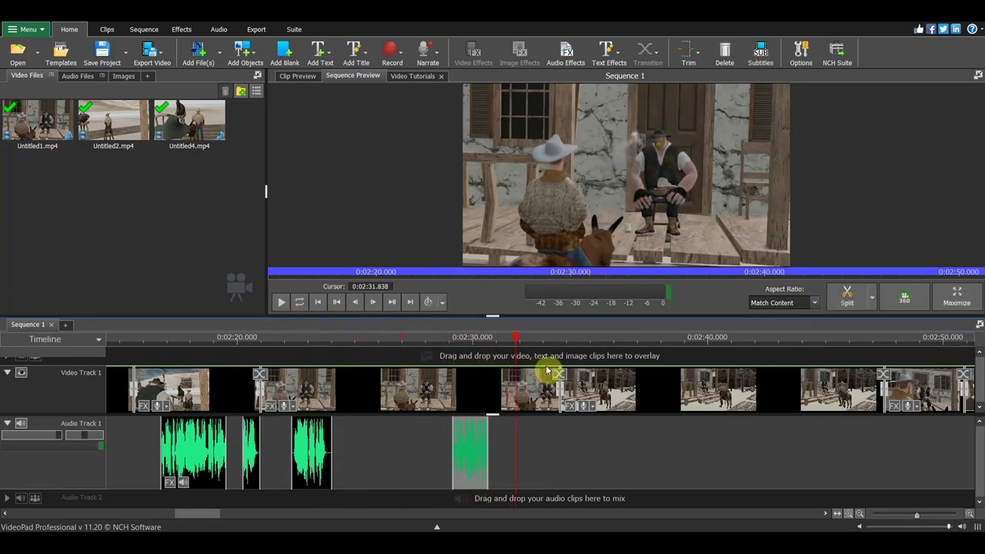
# Split the video clip at 0:02:31.838 and inspect the cut
pyautogui.click(849, 302)
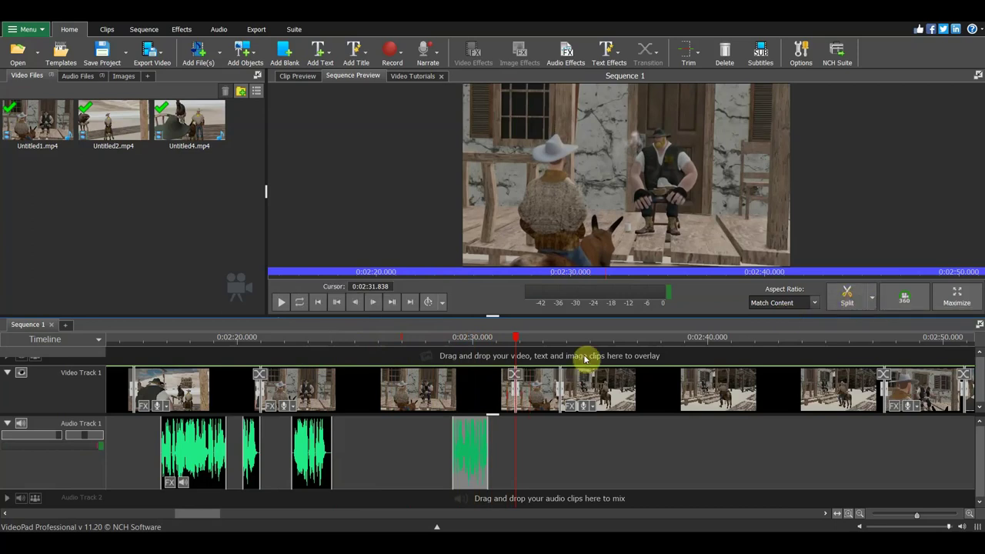
pyautogui.click(533, 397)
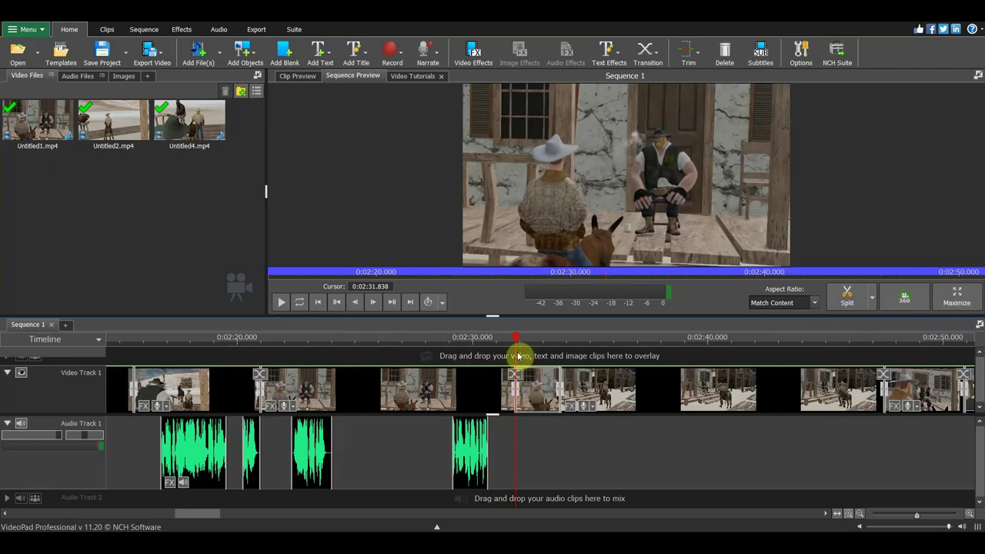
pyautogui.moveTo(520, 348)
pyautogui.mouseDown()
pyautogui.moveTo(507, 354)
pyautogui.moveTo(644, 377)
pyautogui.moveTo(482, 377)
pyautogui.moveTo(517, 401)
pyautogui.moveTo(509, 406)
pyautogui.mouseUp()
# Move the last dialogue clip earlier to about 0:02:25 and play it back
pyautogui.moveTo(473, 450); pyautogui.dragTo(374, 450)
pyautogui.click(350, 352)
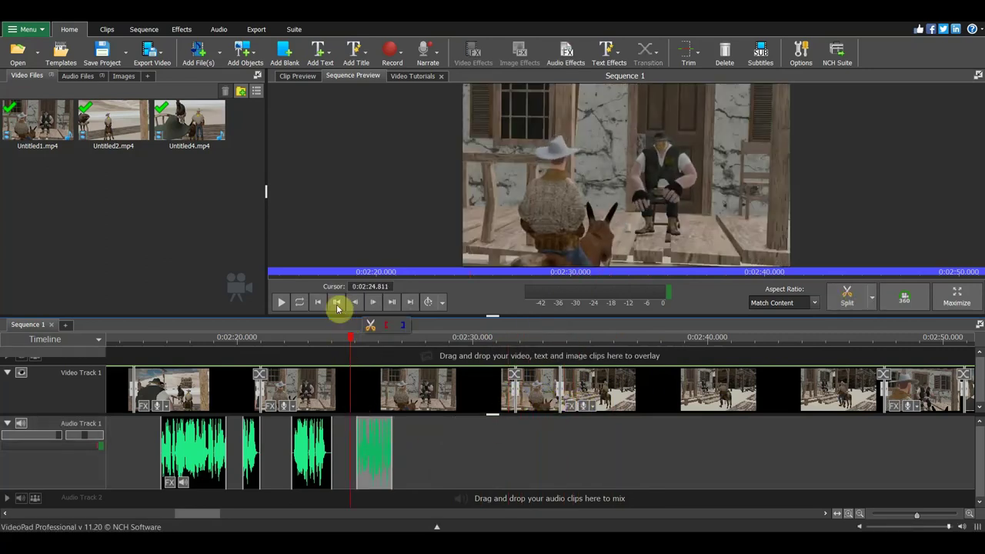
pyautogui.click(277, 303)
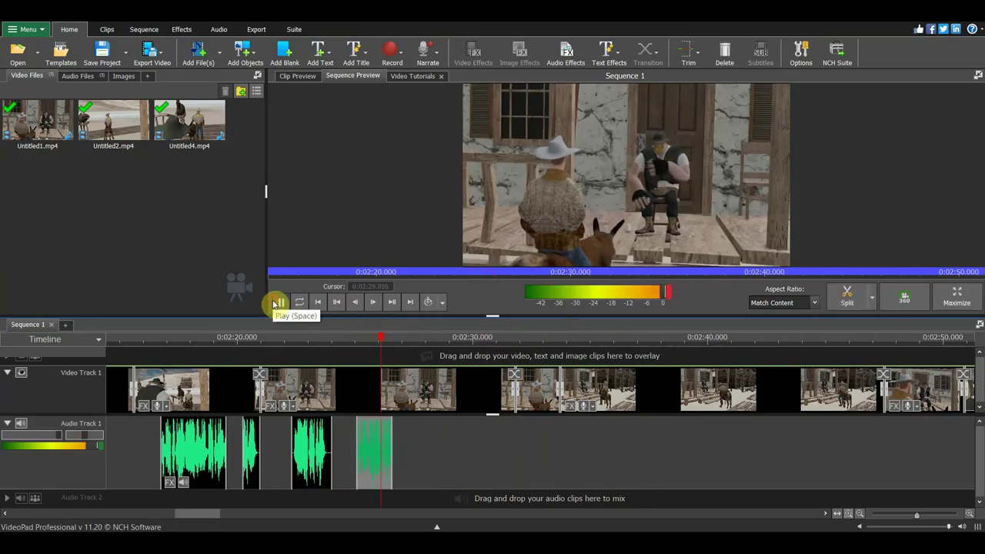
pyautogui.click(275, 302)
pyautogui.scroll(-5, 818, 427)
pyautogui.click(818, 426)
pyautogui.moveTo(818, 427); pyautogui.dragTo(842, 435)
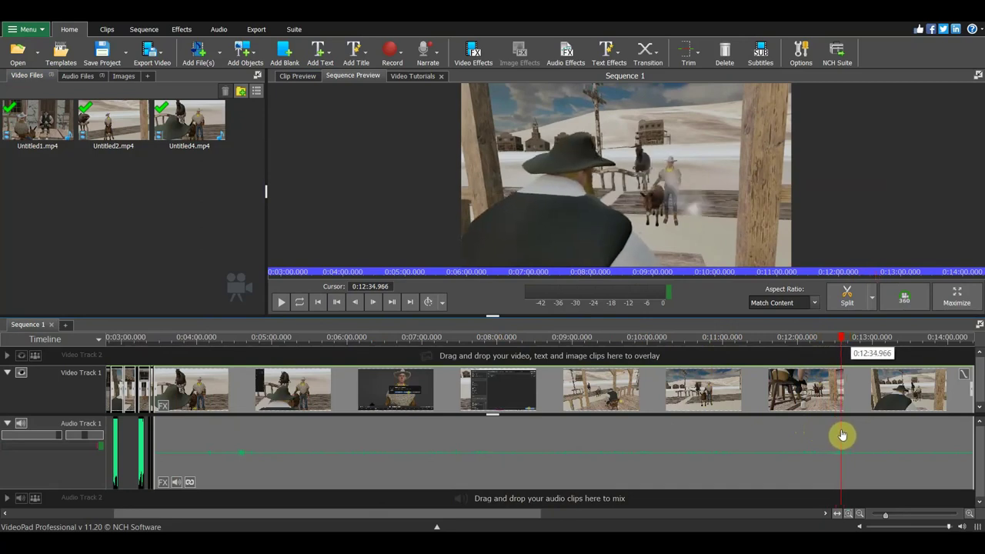
pyautogui.moveTo(841, 428)
pyautogui.click(850, 300)
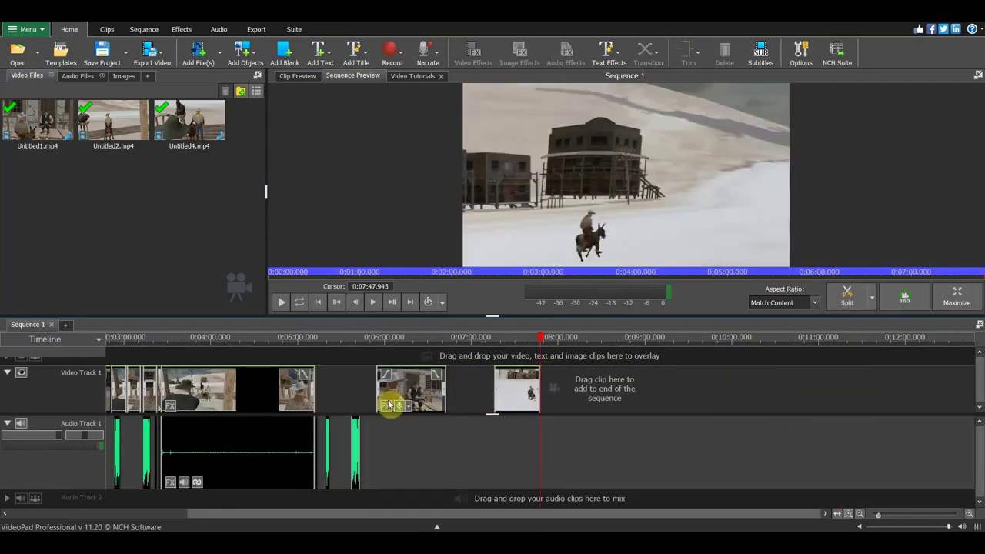
pyautogui.click(150, 344)
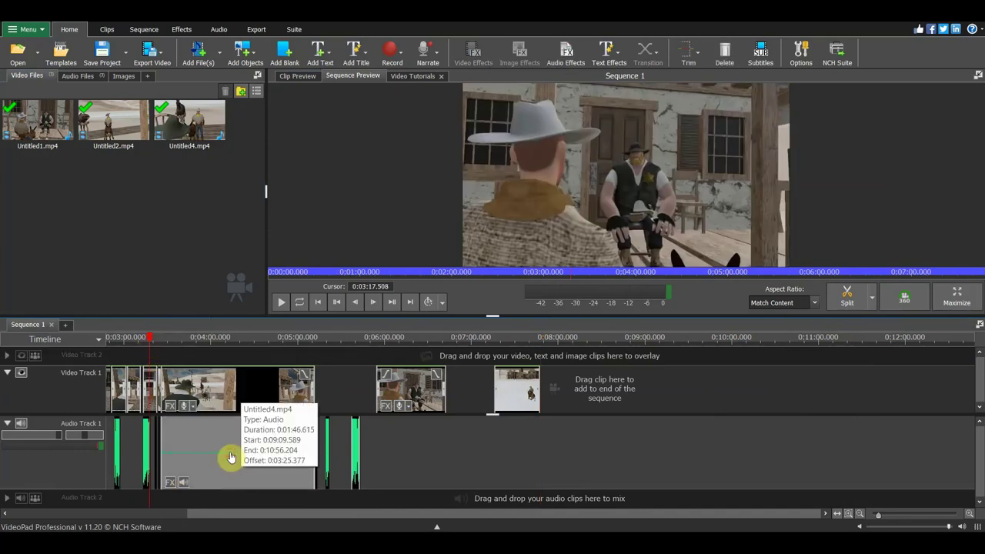
pyautogui.press('Delete')
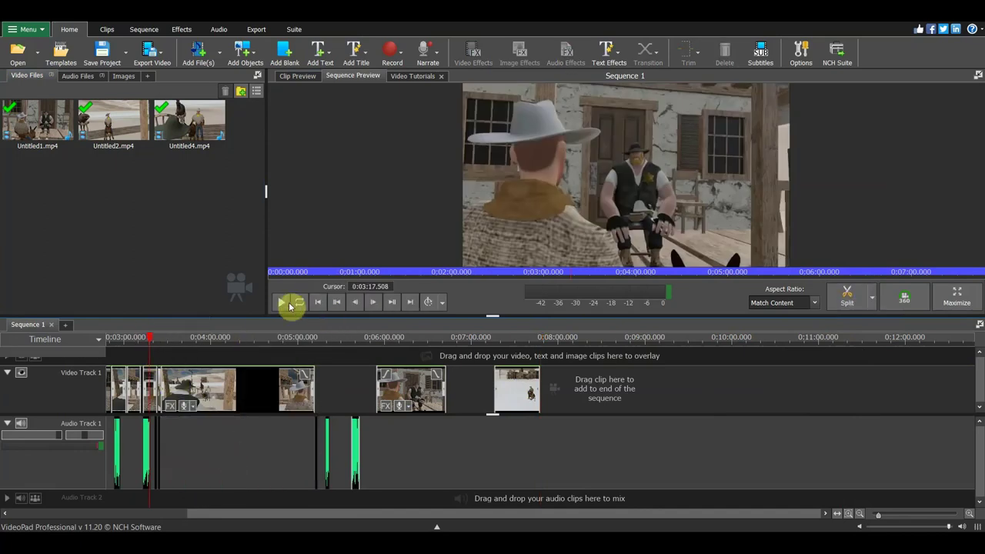
pyautogui.click(281, 304)
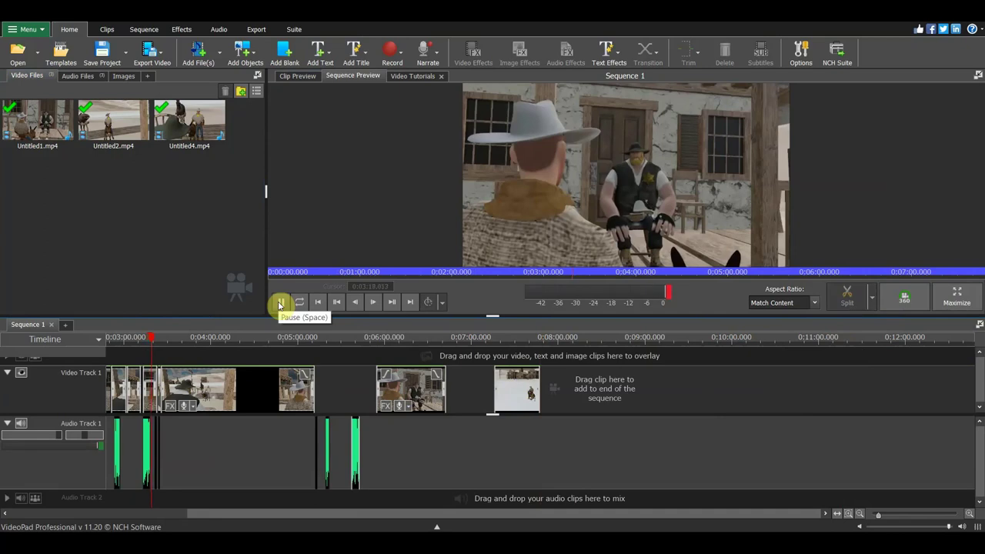
pyautogui.scroll(4, 84, 374)
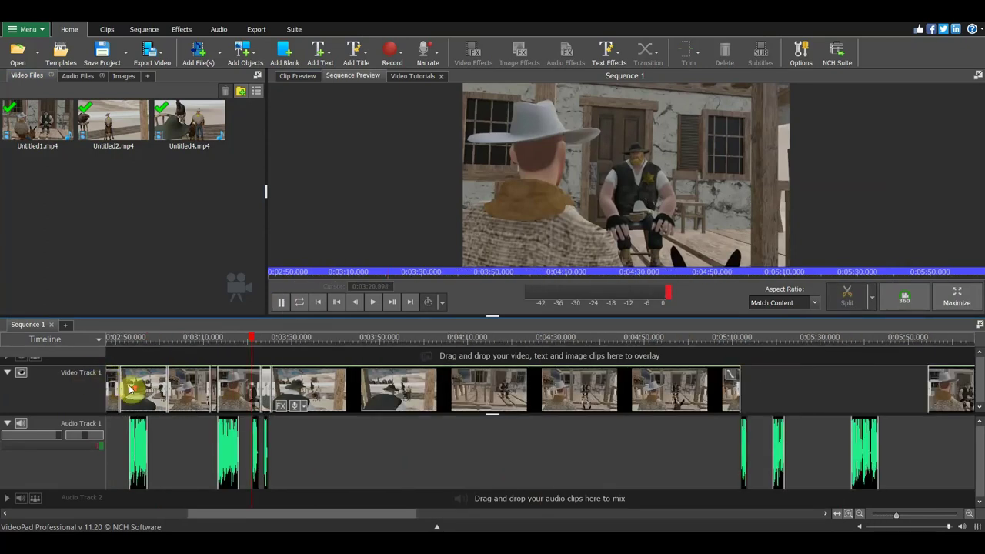
pyautogui.scroll(2, 129, 387)
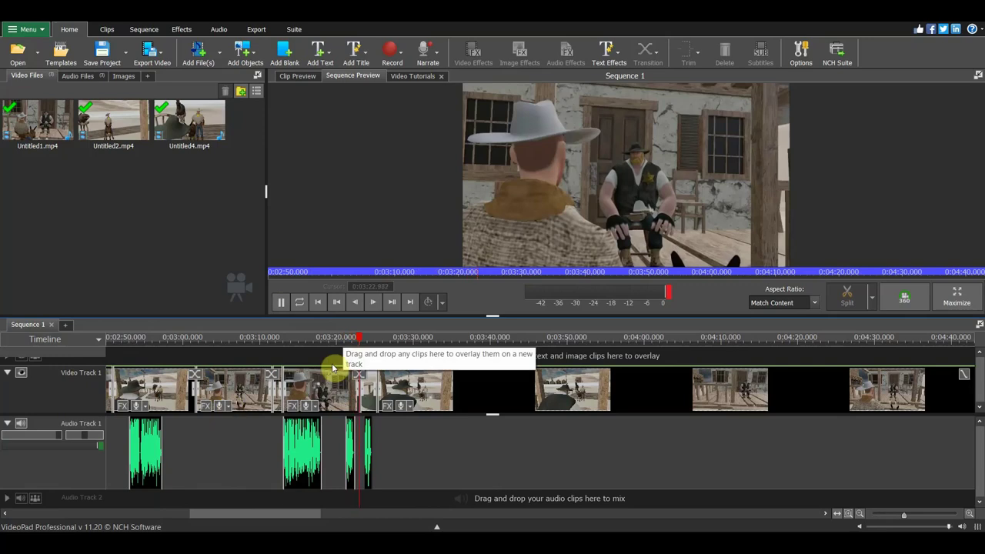
pyautogui.click(280, 305)
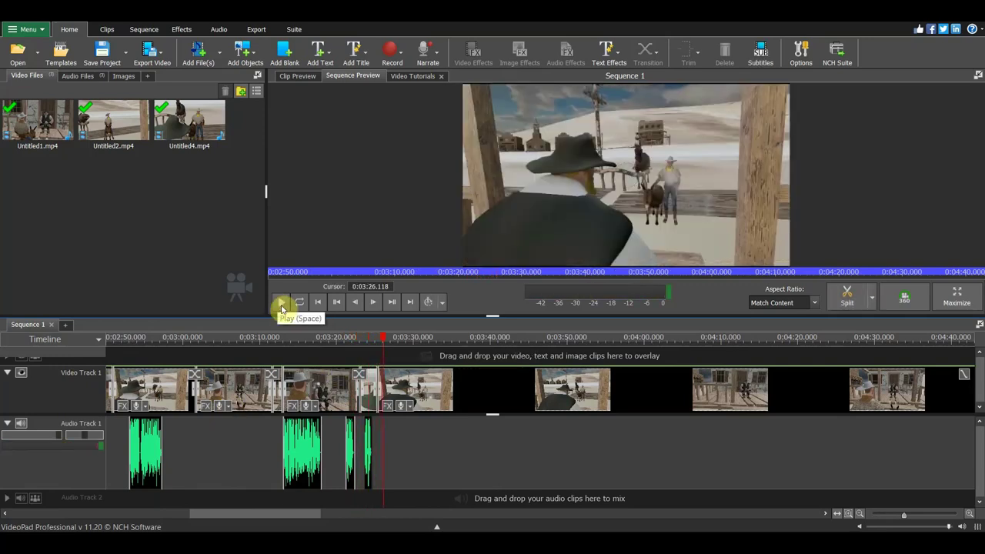
pyautogui.moveTo(386, 341)
pyautogui.mouseDown()
pyautogui.moveTo(373, 343)
pyautogui.moveTo(388, 357)
pyautogui.mouseUp()
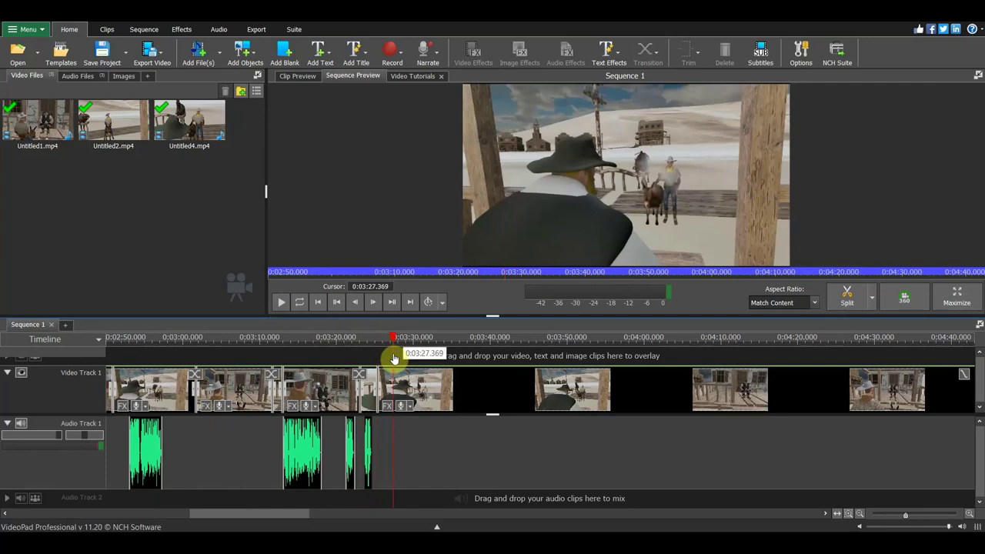
pyautogui.moveTo(394, 358)
pyautogui.mouseDown()
pyautogui.moveTo(720, 383)
pyautogui.moveTo(703, 381)
pyautogui.moveTo(955, 417)
pyautogui.mouseUp()
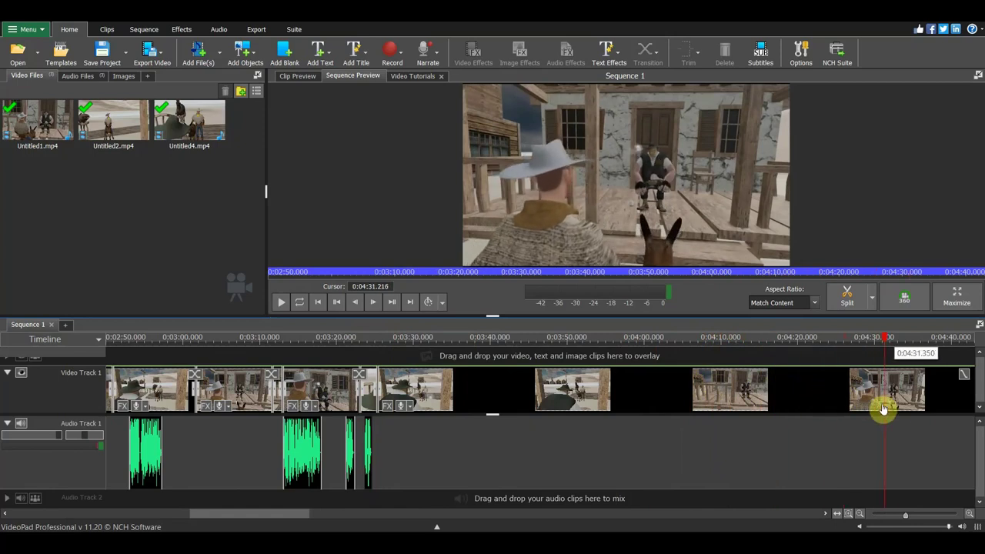
pyautogui.scroll(-6, 912, 431)
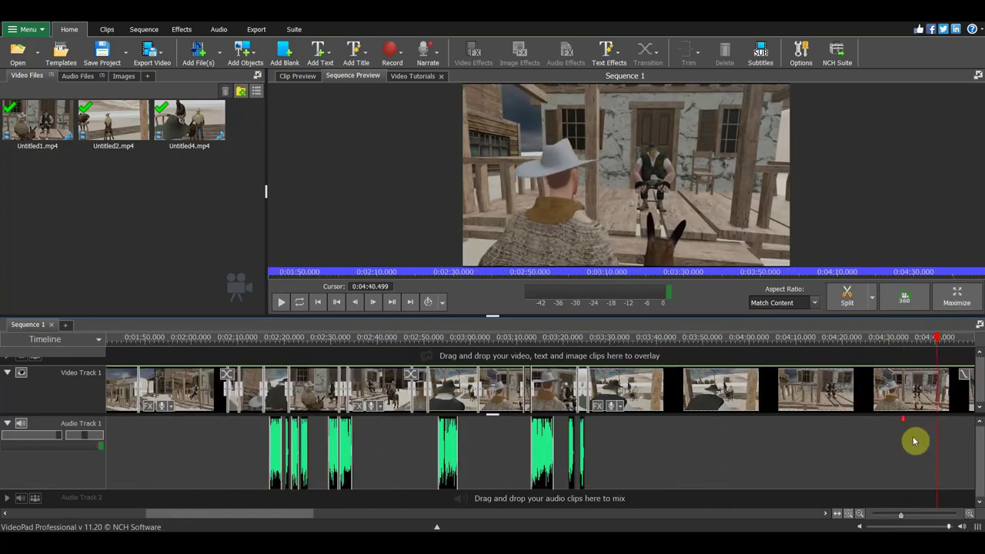
pyautogui.scroll(-1, 665, 447)
pyautogui.moveTo(603, 340)
pyautogui.mouseDown()
pyautogui.moveTo(640, 368)
pyautogui.moveTo(597, 359)
pyautogui.mouseUp()
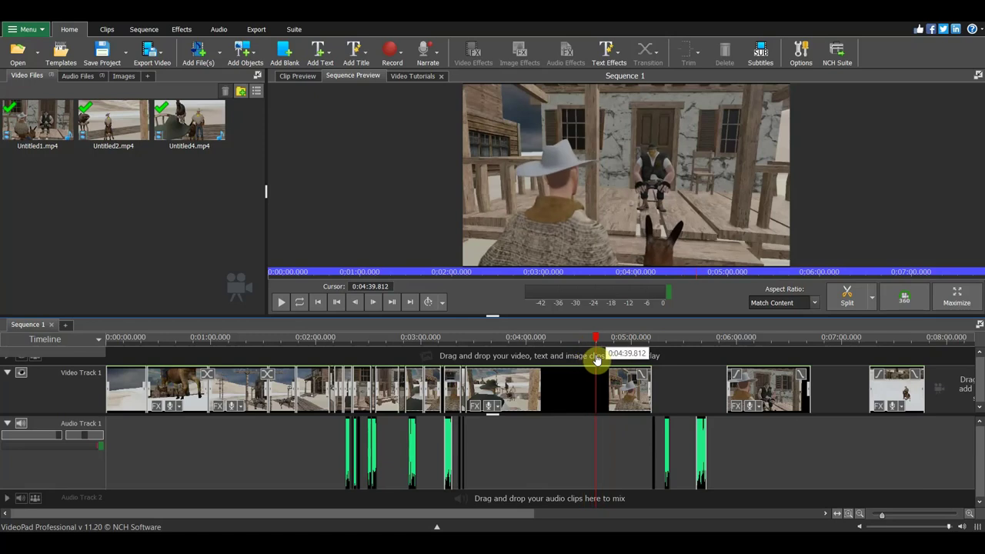
# Delete the stray clip near 4:40 and play back from 3:57
pyautogui.click(549, 393)
pyautogui.press('Delete')
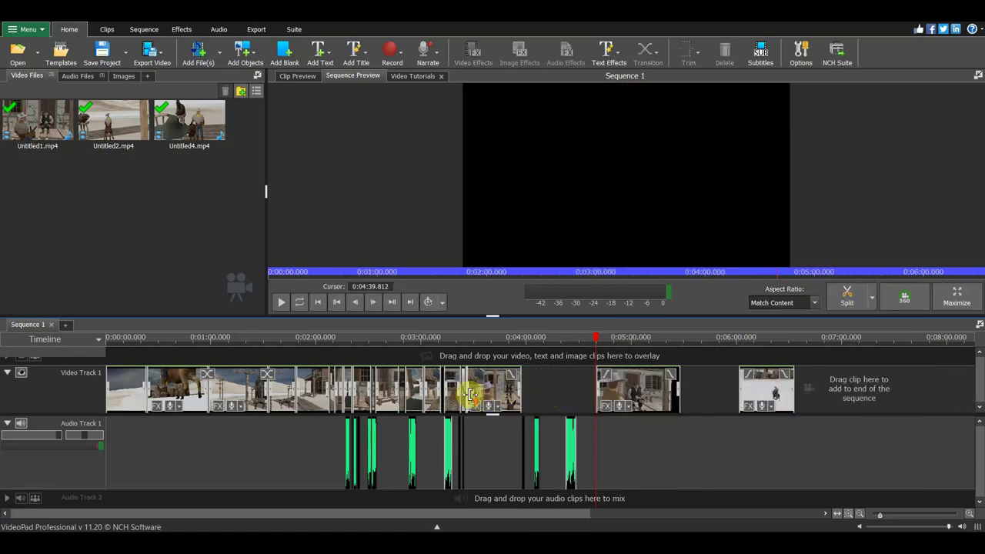
pyautogui.scroll(2, 476, 396)
pyautogui.scroll(2, 512, 402)
pyautogui.scroll(2, 554, 412)
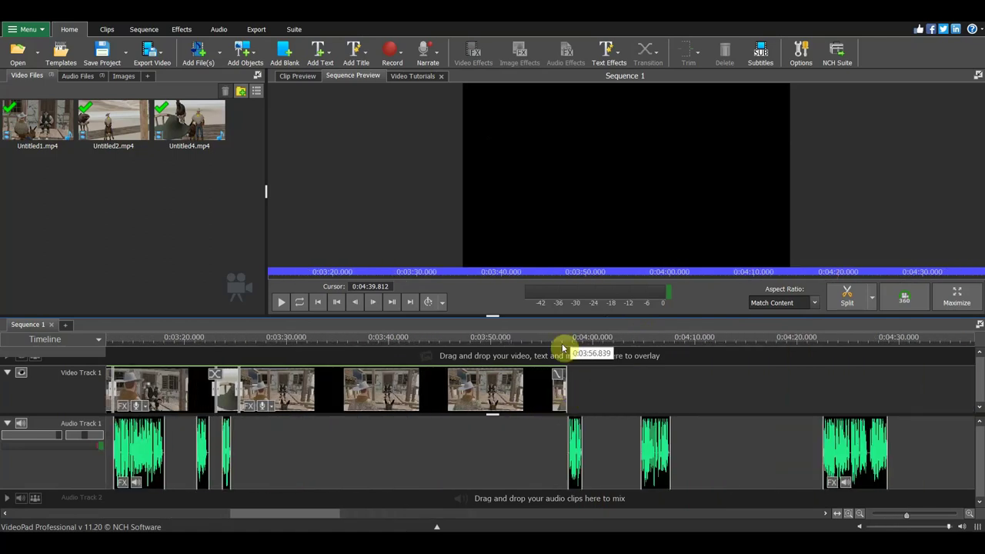
pyautogui.click(564, 342)
pyautogui.click(281, 302)
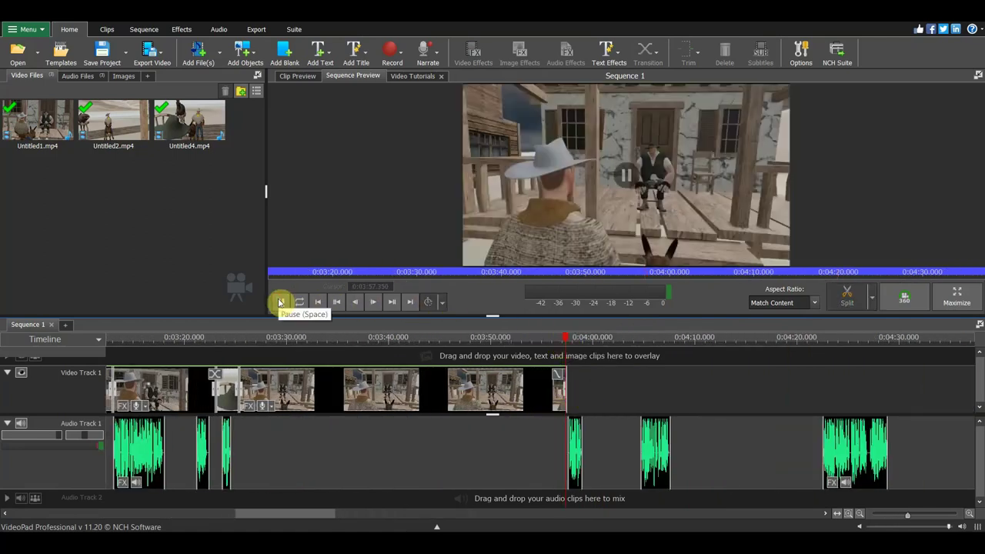
pyautogui.click(281, 302)
# Move the short audio clip earlier to about 3:29.9 and preview from 3:28
pyautogui.moveTo(575, 342)
pyautogui.mouseDown()
pyautogui.moveTo(228, 334)
pyautogui.moveTo(488, 388)
pyautogui.mouseUp()
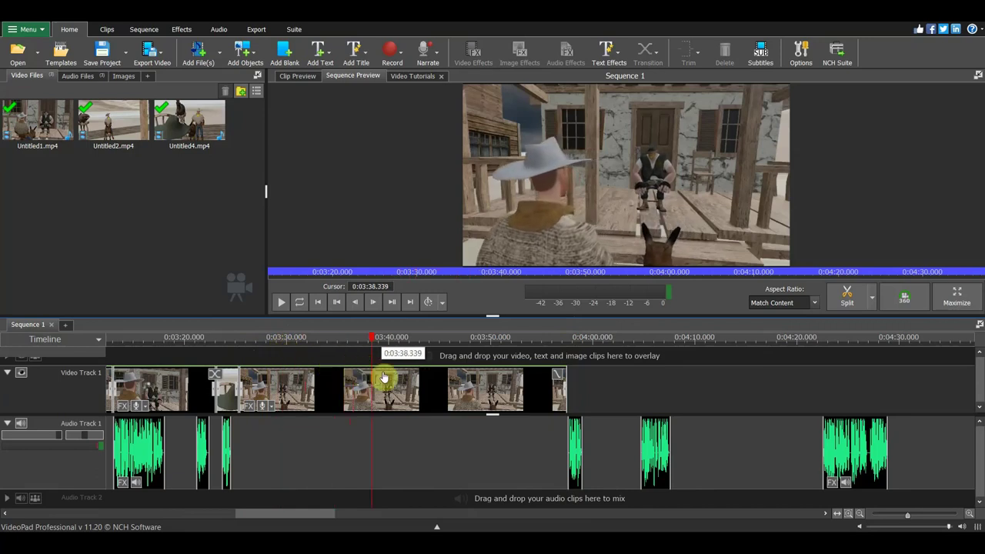
pyautogui.moveTo(522, 393)
pyautogui.mouseDown()
pyautogui.moveTo(226, 356)
pyautogui.moveTo(406, 395)
pyautogui.mouseUp()
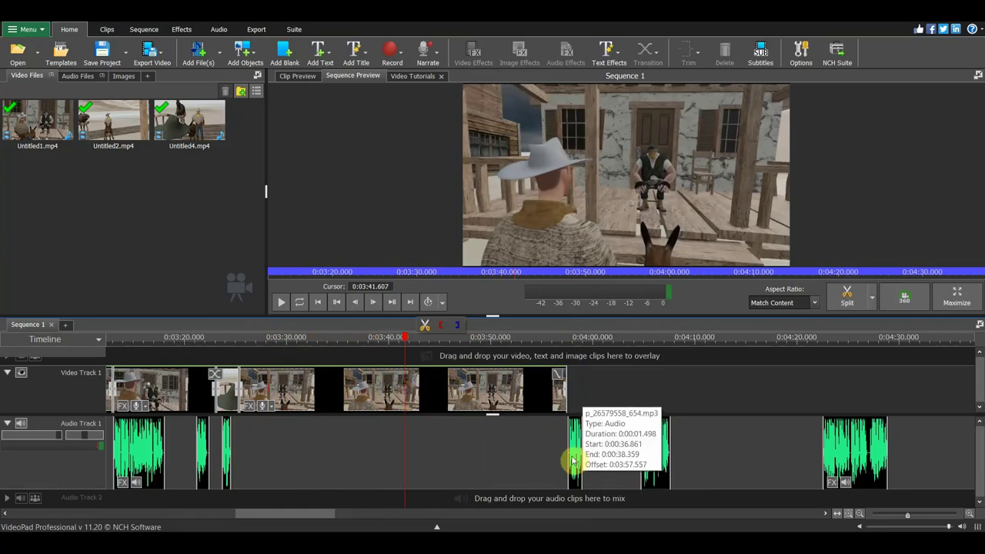
pyautogui.moveTo(573, 461); pyautogui.dragTo(282, 453)
pyautogui.moveTo(408, 339); pyautogui.dragTo(270, 348)
pyautogui.click(279, 302)
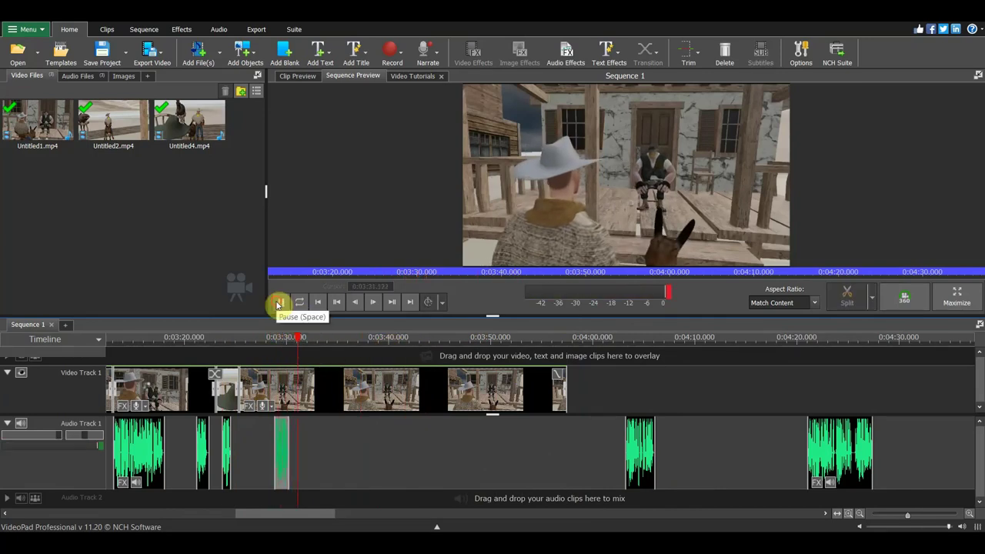
pyautogui.click(278, 302)
# Split the video at 3:31.354 and delete the piece after the cut
pyautogui.click(847, 304)
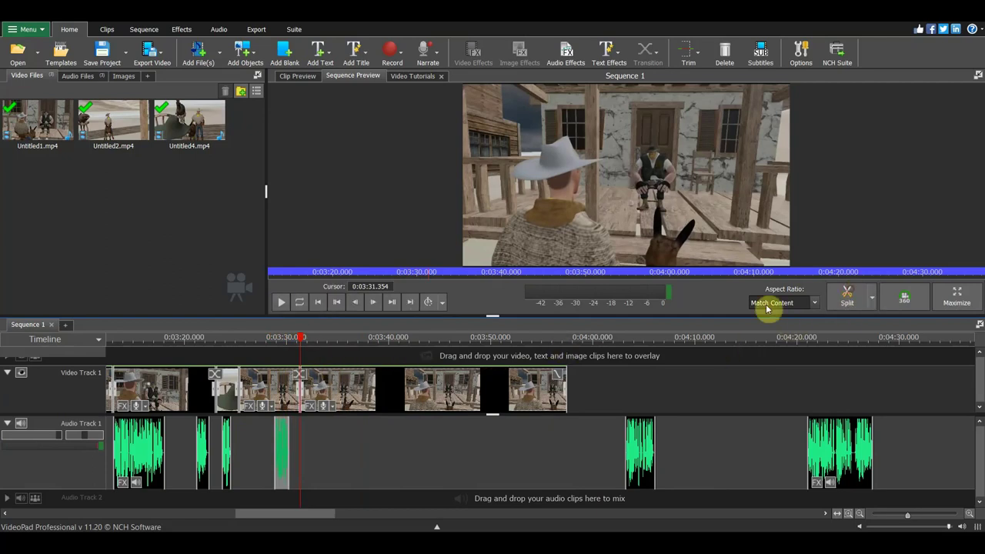
pyautogui.click(369, 378)
pyautogui.press('Delete')
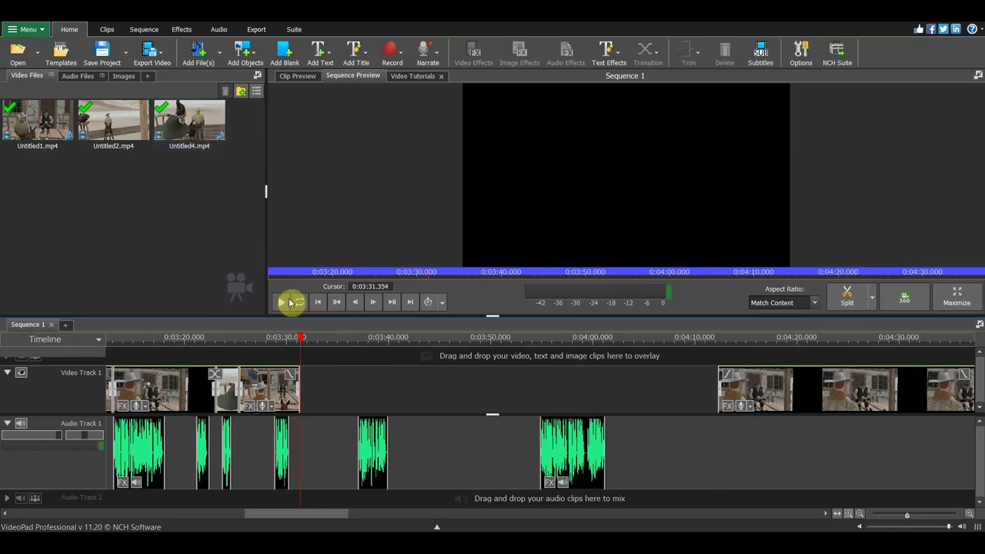
# Split the video at 3:27.681 and delete the piece before the cut
pyautogui.moveTo(300, 339)
pyautogui.mouseDown()
pyautogui.moveTo(241, 346)
pyautogui.moveTo(302, 360)
pyautogui.moveTo(268, 356)
pyautogui.mouseUp()
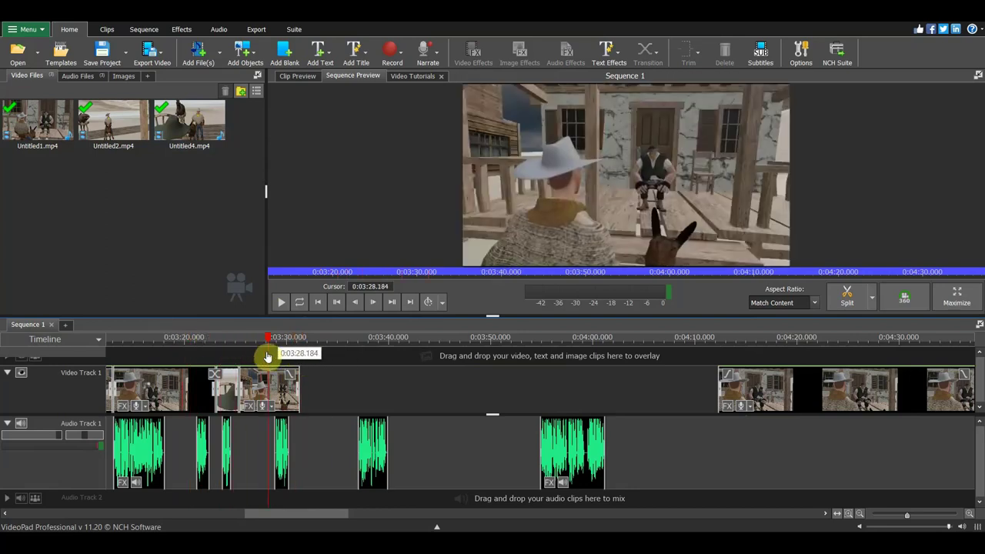
pyautogui.moveTo(257, 361)
pyautogui.click(847, 300)
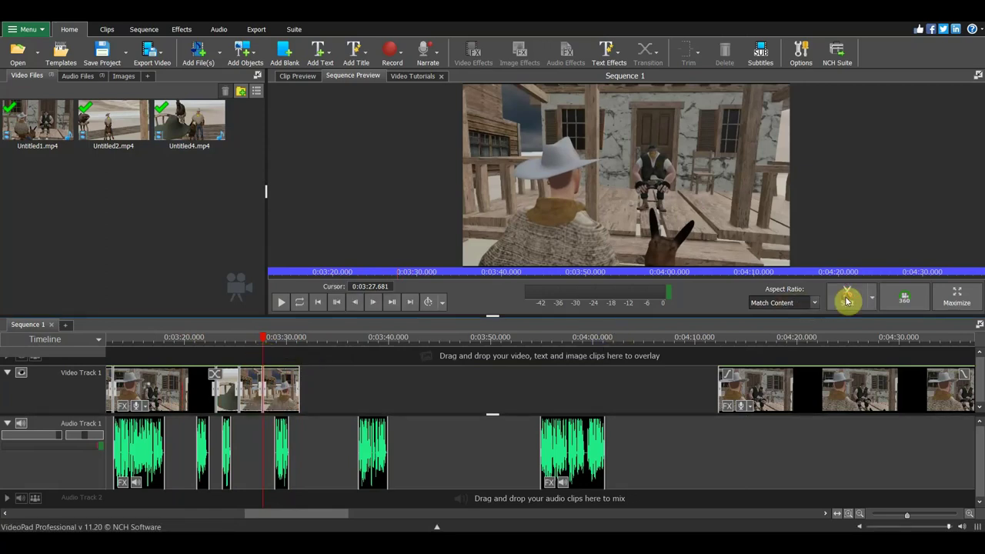
pyautogui.click(253, 392)
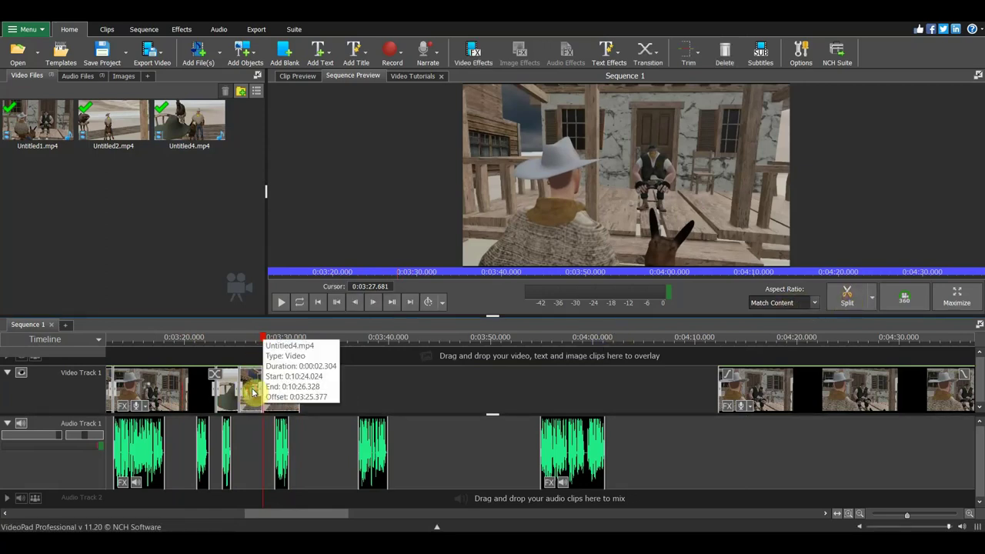
pyautogui.press('Delete')
pyautogui.moveTo(265, 345)
pyautogui.mouseDown()
pyautogui.moveTo(258, 340)
pyautogui.moveTo(274, 348)
pyautogui.mouseUp()
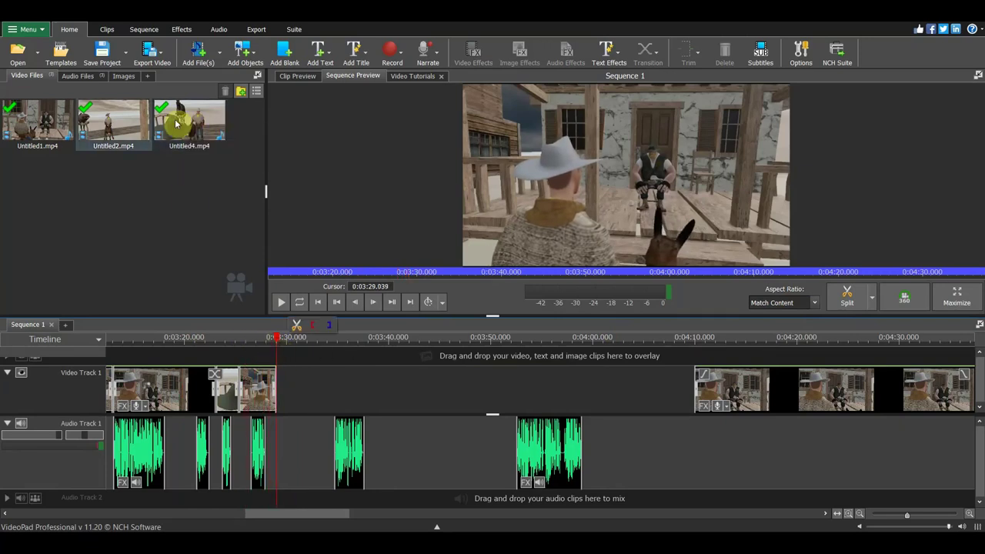
# Scrub back to about 2:58 and bring up the options for the clip near 3:24
pyautogui.moveTo(102, 128)
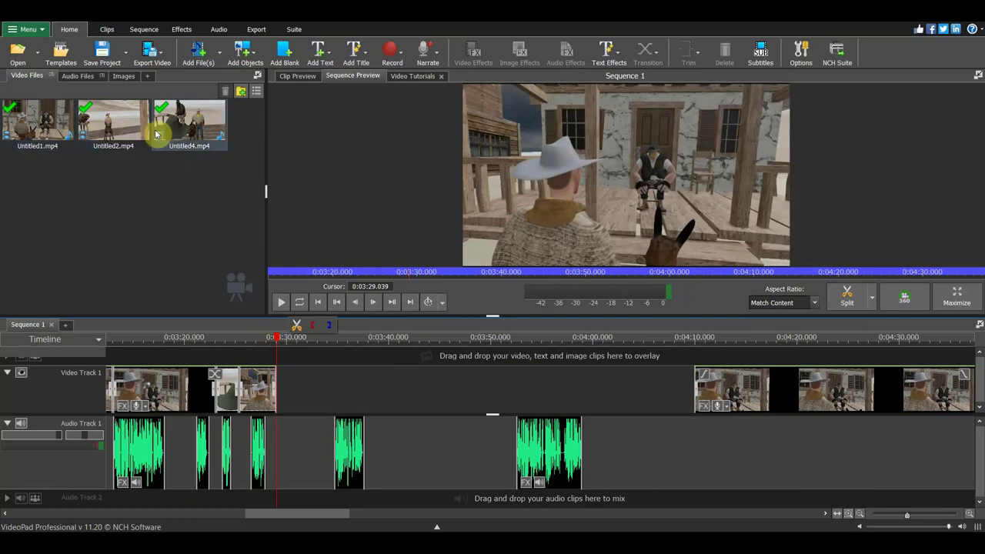
pyautogui.moveTo(197, 123)
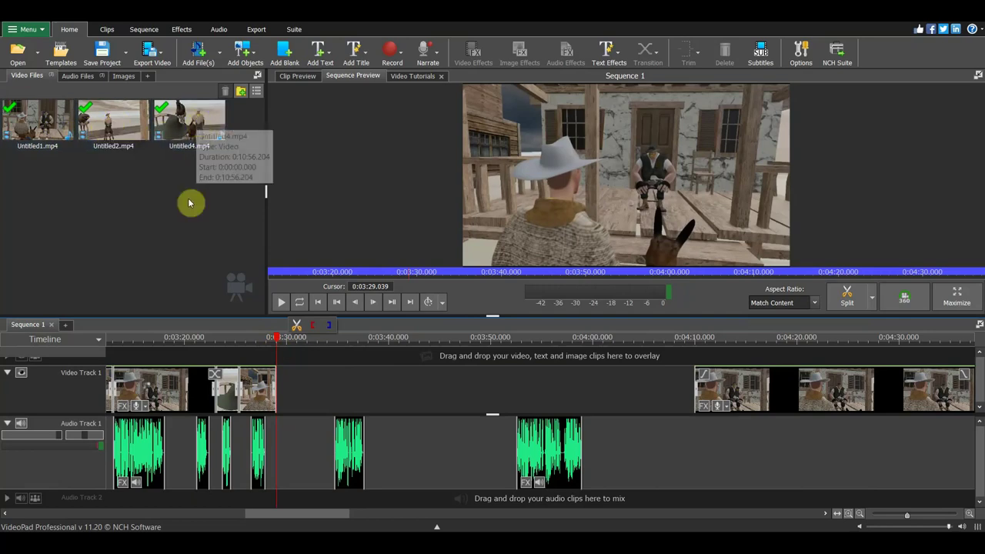
pyautogui.scroll(5, 131, 373)
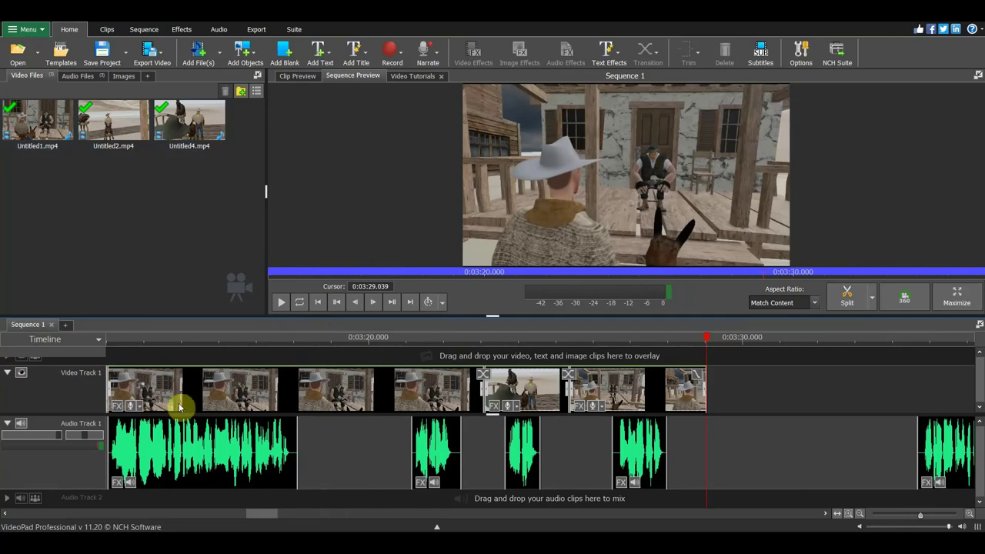
pyautogui.scroll(-3, 179, 406)
pyautogui.scroll(-2, 222, 408)
pyautogui.moveTo(545, 341)
pyautogui.mouseDown()
pyautogui.moveTo(193, 350)
pyautogui.moveTo(167, 361)
pyautogui.moveTo(295, 390)
pyautogui.moveTo(723, 407)
pyautogui.moveTo(705, 409)
pyautogui.mouseUp()
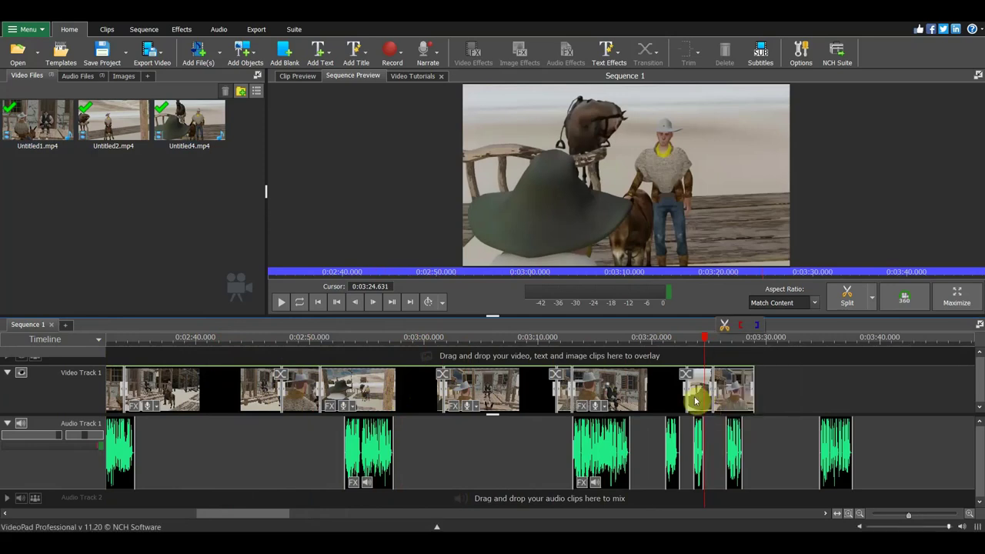
pyautogui.rightClick(696, 399)
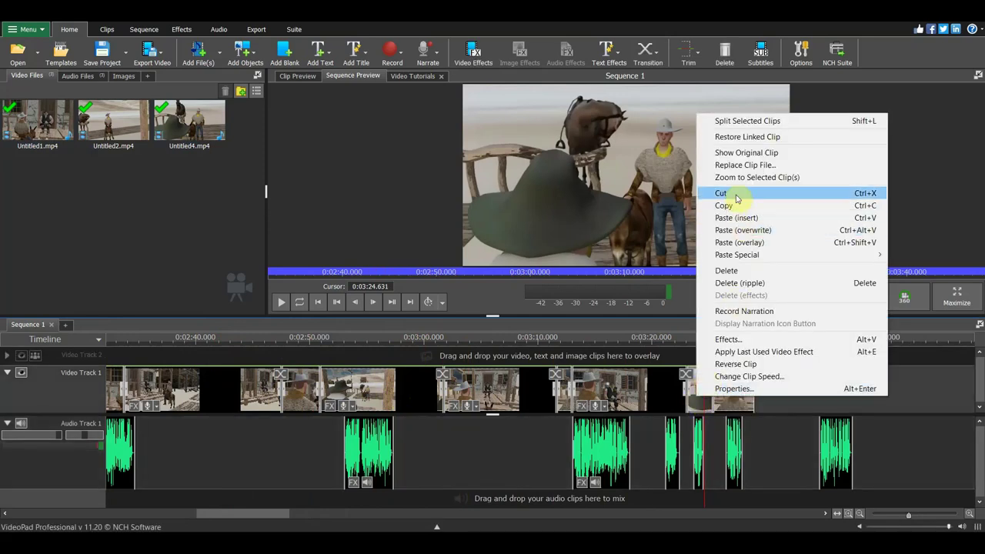
# Copy the clip and paste it at the sequence end, 3:29.493
pyautogui.click(734, 205)
pyautogui.click(759, 339)
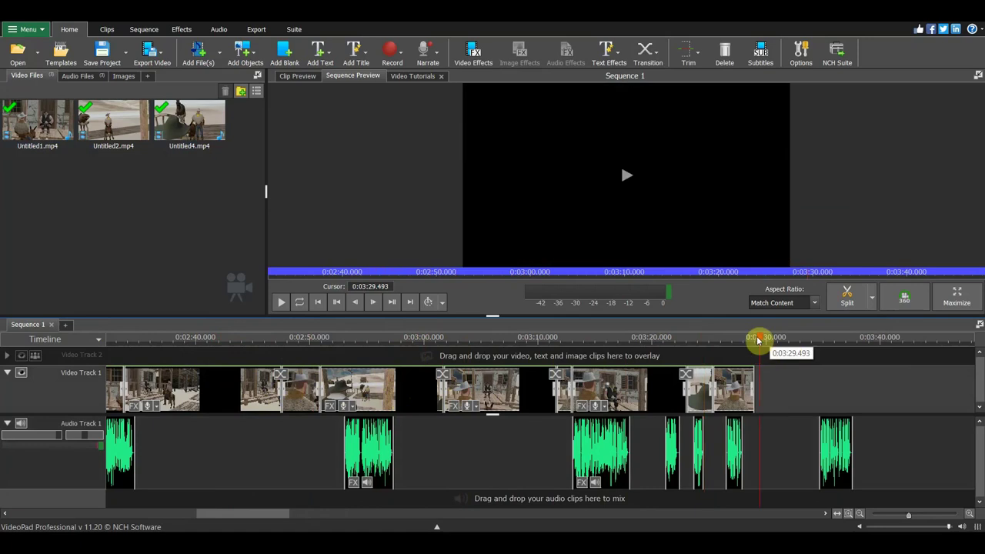
pyautogui.rightClick(766, 346)
pyautogui.click(778, 414)
pyautogui.rightClick(785, 439)
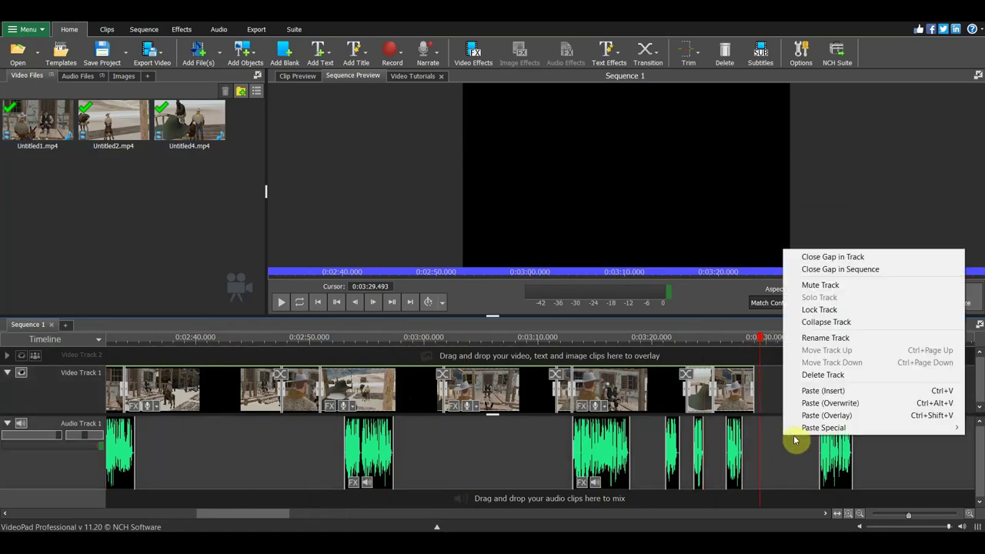
pyautogui.click(822, 391)
# Align the pasted clip's video and audio slightly earlier and lengthen the last video clip
pyautogui.moveTo(767, 400); pyautogui.dragTo(763, 394)
pyautogui.moveTo(830, 447); pyautogui.dragTo(774, 439)
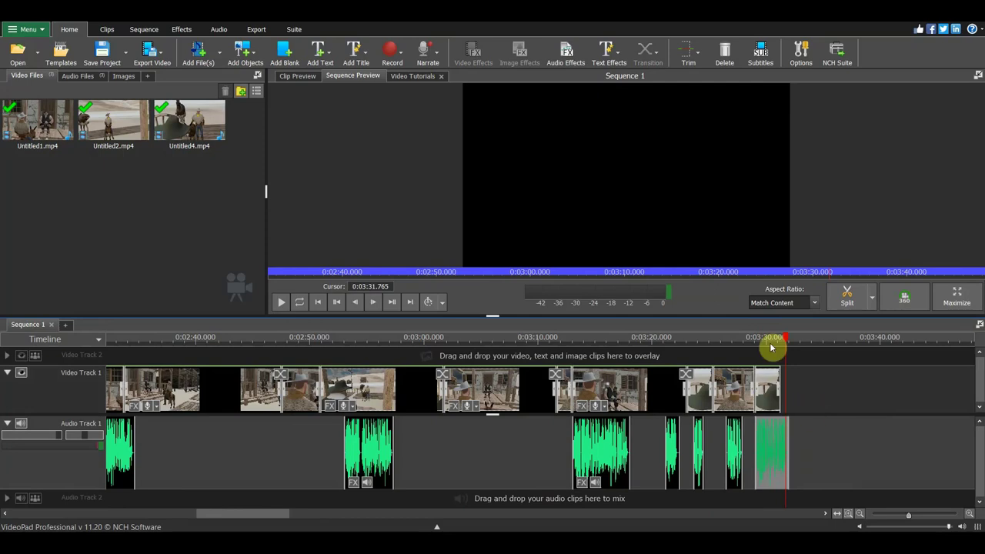
pyautogui.moveTo(786, 339); pyautogui.dragTo(750, 346)
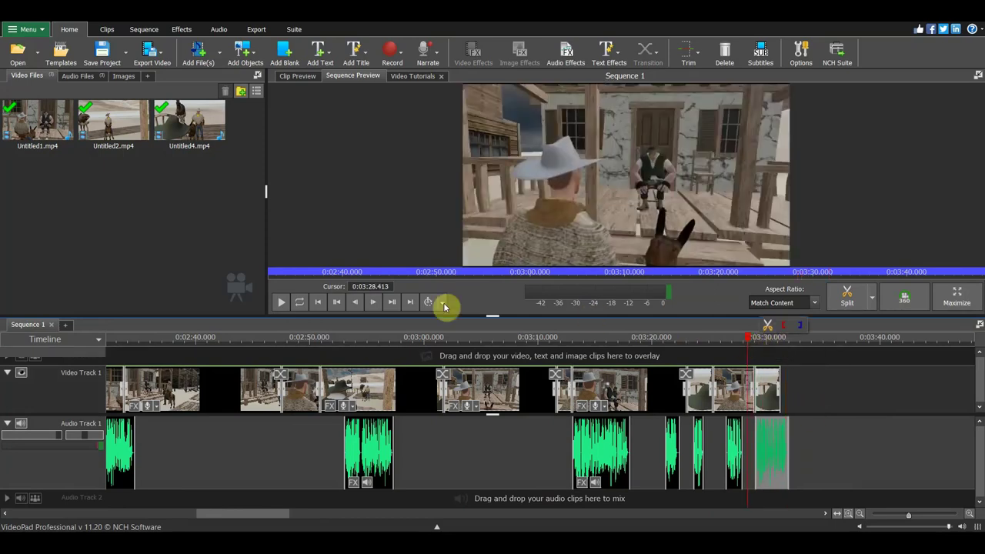
pyautogui.click(282, 303)
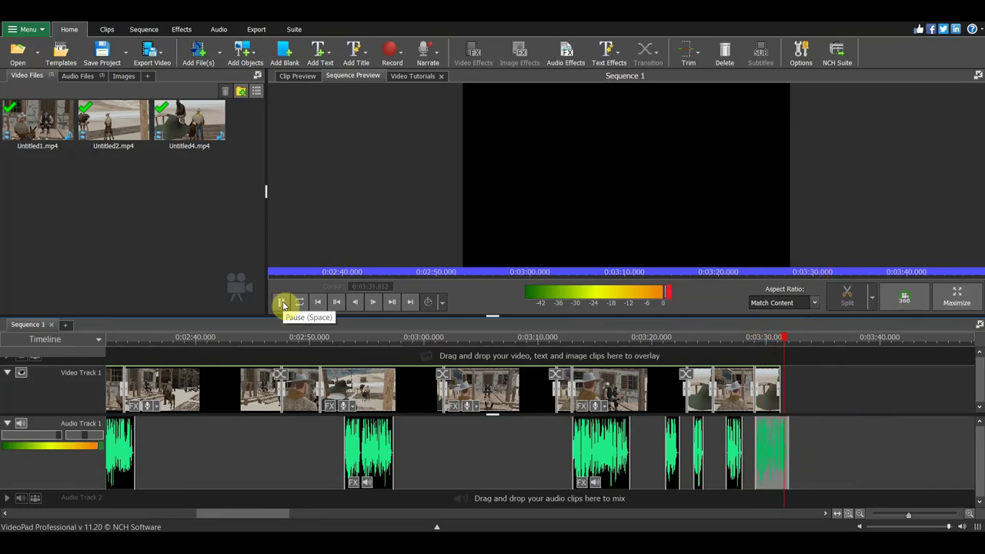
pyautogui.moveTo(788, 400)
pyautogui.mouseDown()
pyautogui.moveTo(797, 395)
pyautogui.moveTo(788, 396)
pyautogui.mouseUp()
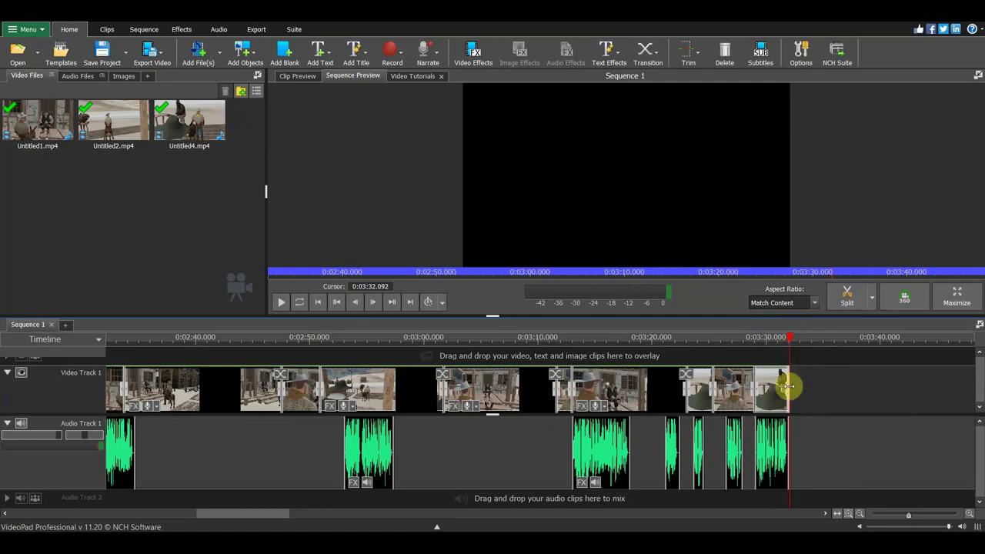
# Preview from 3:29 and move the far-right clip left to the playhead at 3:32.7
pyautogui.scroll(2, 835, 396)
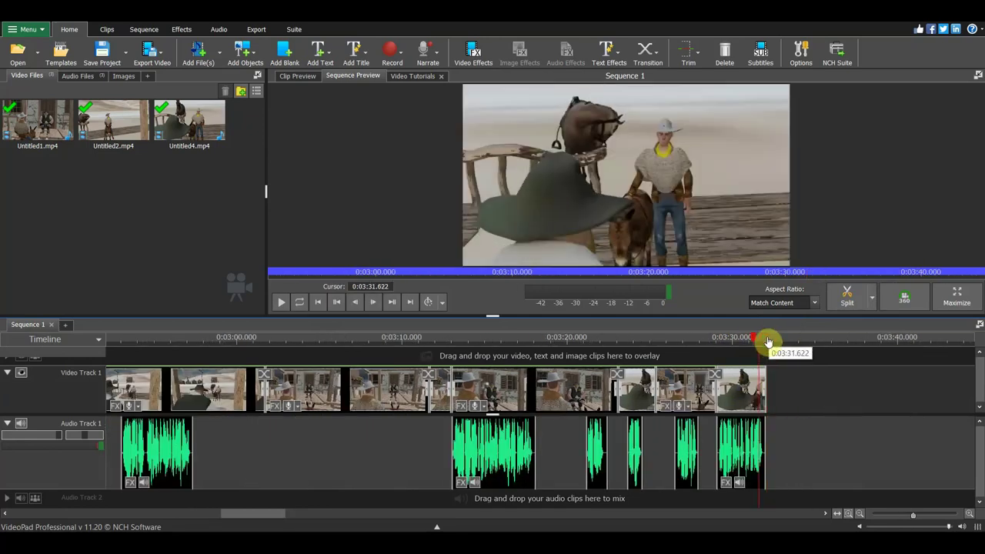
pyautogui.moveTo(763, 338); pyautogui.dragTo(717, 339)
pyautogui.press('space')
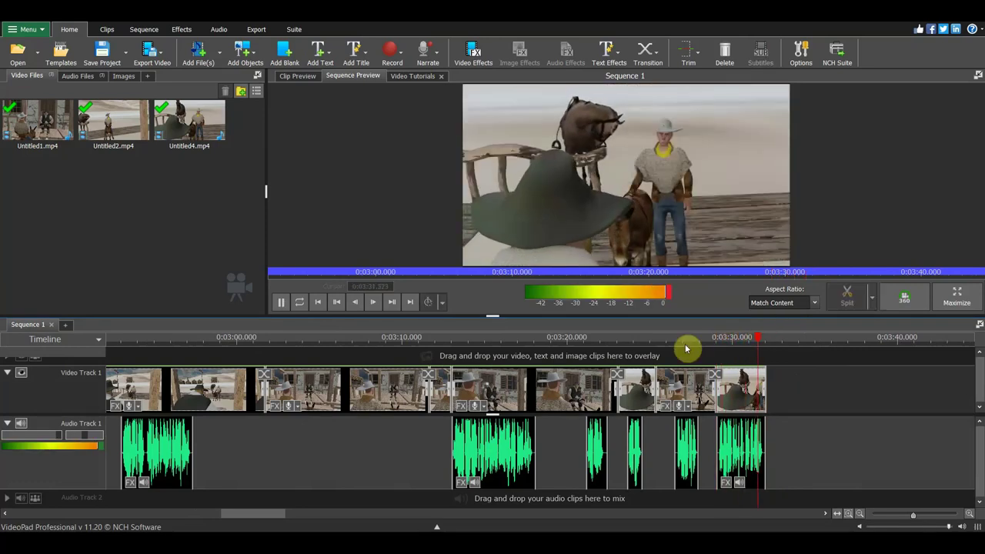
pyautogui.click(281, 306)
pyautogui.scroll(-5, 885, 412)
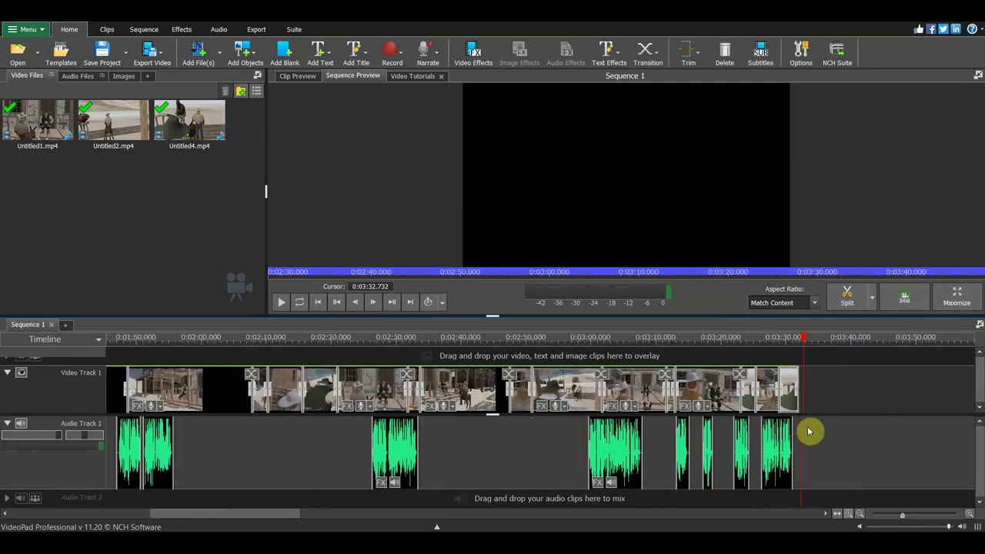
pyautogui.moveTo(956, 392); pyautogui.dragTo(839, 398)
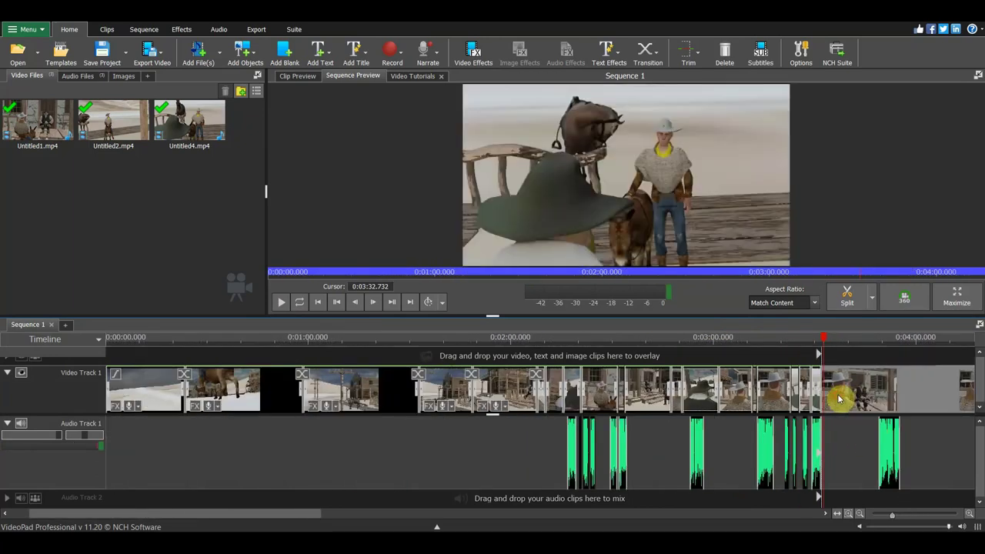
pyautogui.moveTo(823, 339); pyautogui.dragTo(824, 343)
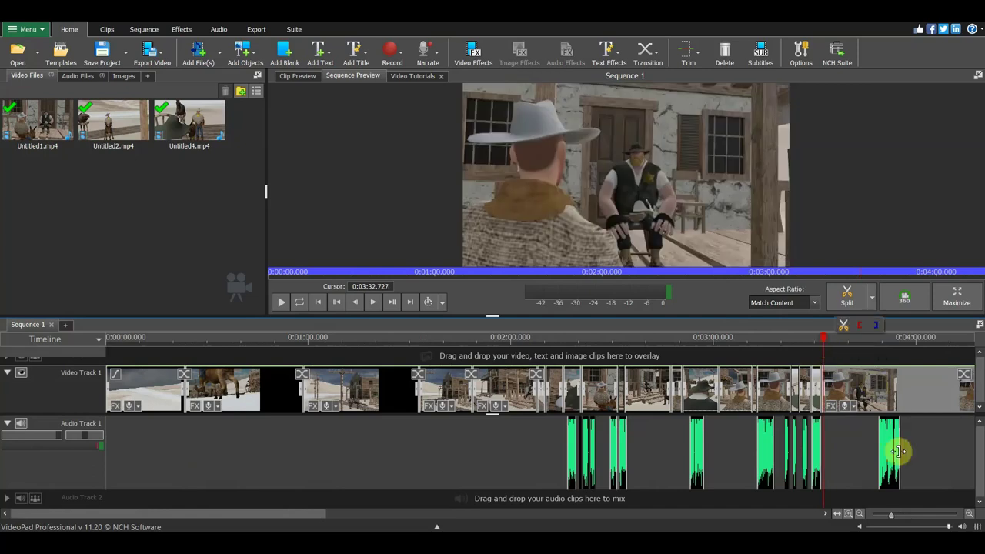
# Move the matching audio clip to start at 3:32.727
pyautogui.scroll(2, 951, 459)
pyautogui.scroll(2, 894, 457)
pyautogui.scroll(2, 807, 450)
pyautogui.moveTo(808, 450); pyautogui.dragTo(603, 459)
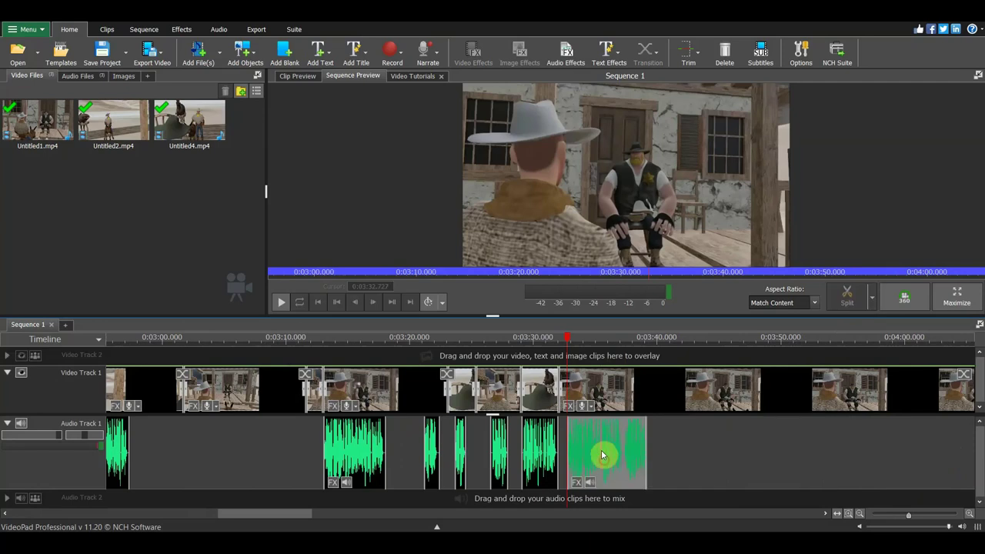
pyautogui.moveTo(567, 338); pyautogui.dragTo(550, 340)
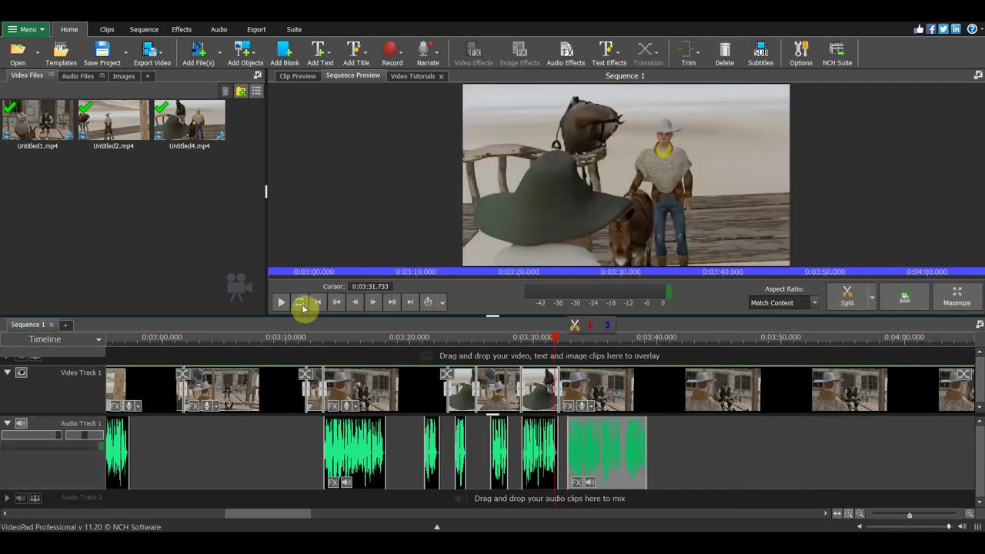
# Play to about 0:03:40.6 and split the Video Track 1 clip there
pyautogui.click(282, 302)
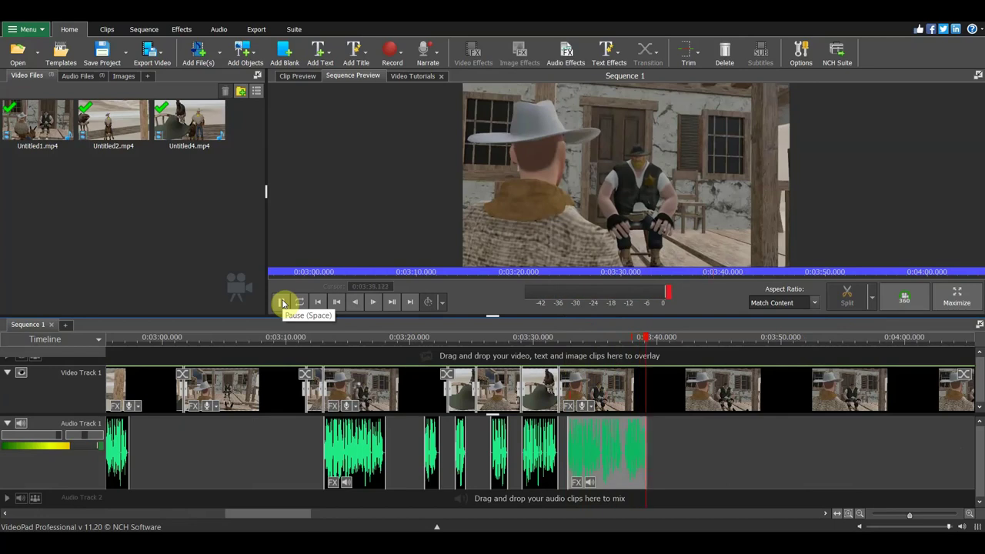
pyautogui.click(282, 302)
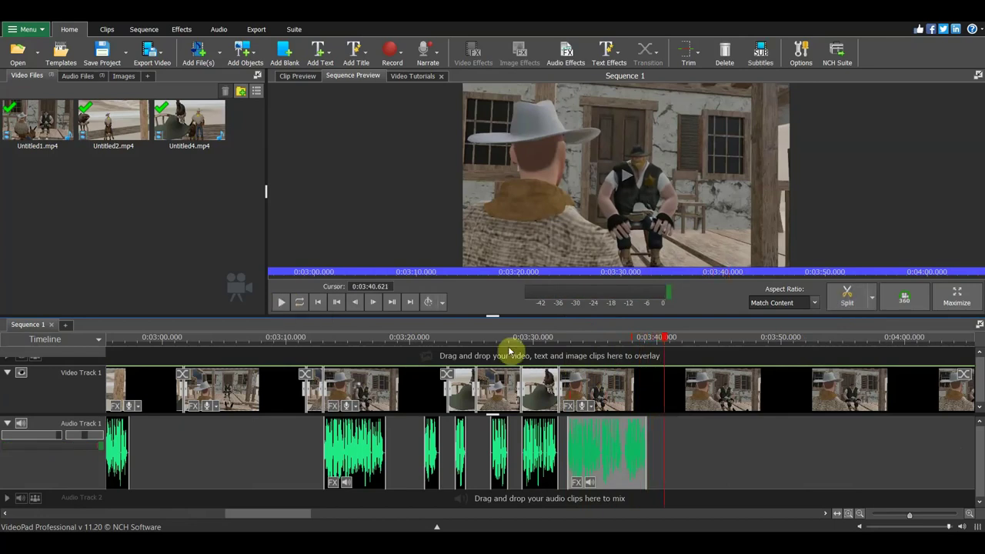
pyautogui.click(844, 299)
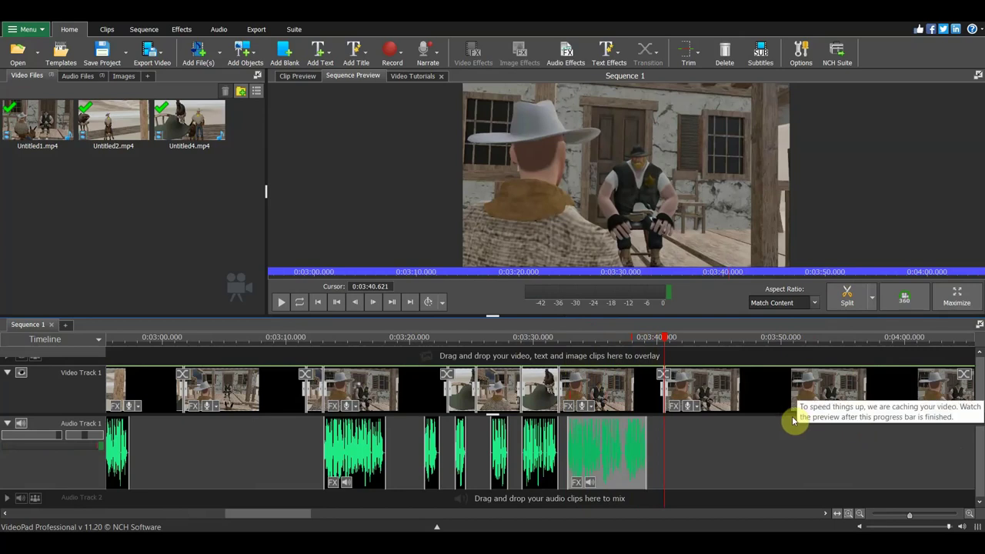
pyautogui.moveTo(662, 341)
pyautogui.mouseDown()
pyautogui.moveTo(644, 343)
pyautogui.moveTo(732, 385)
pyautogui.mouseUp()
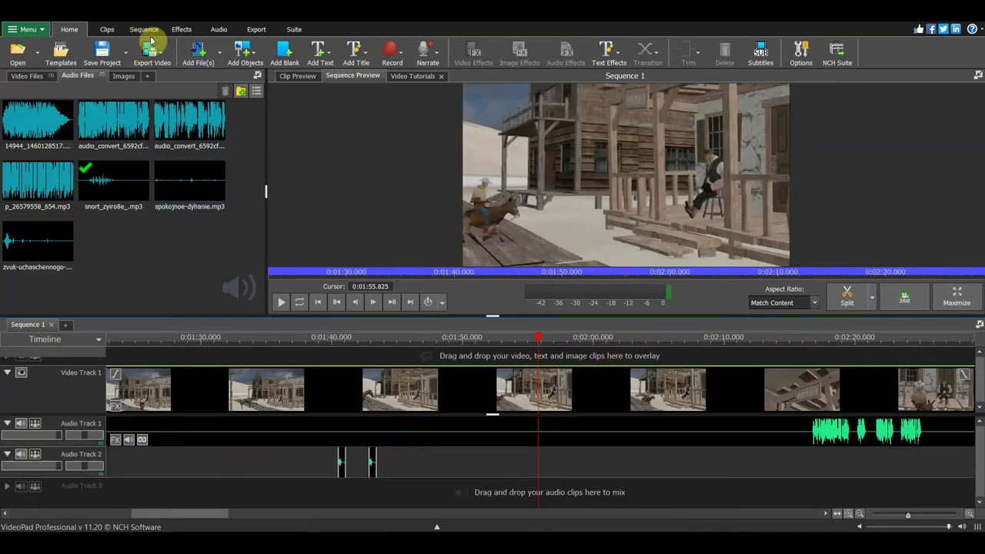
# Import 155345_499617-lq.mp3 from Downloads and preview it
pyautogui.click(26, 48)
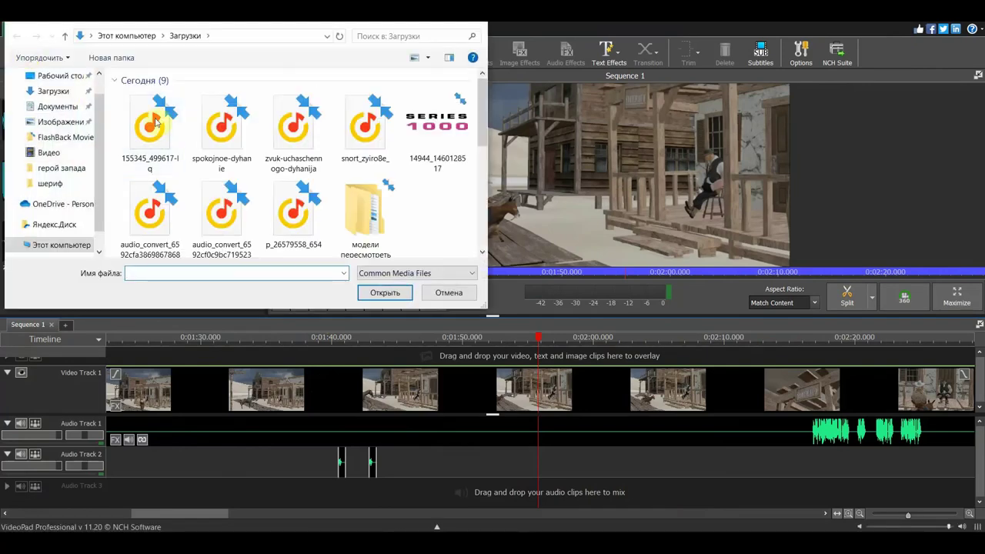
pyautogui.click(155, 138)
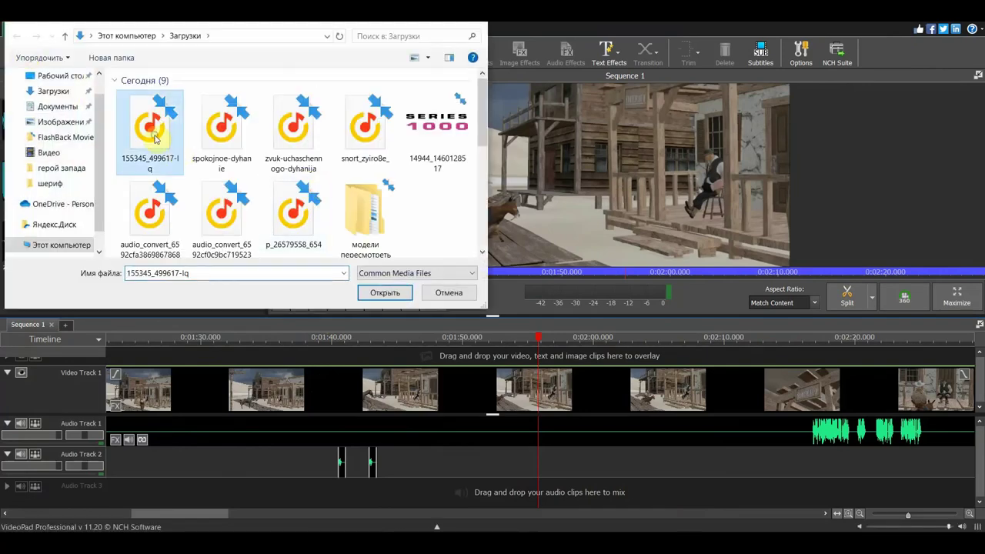
pyautogui.click(383, 295)
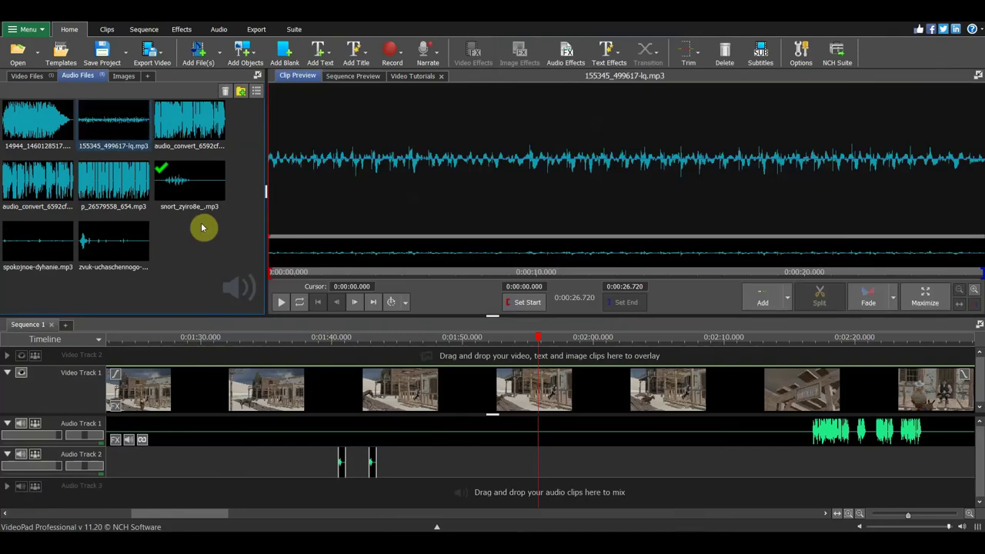
pyautogui.click(106, 128)
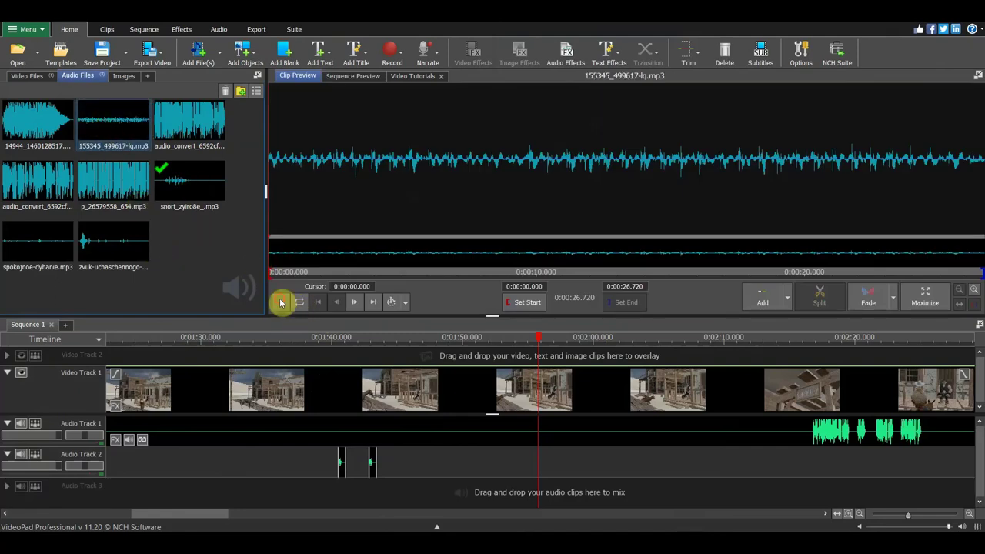
pyautogui.click(281, 302)
pyautogui.click(281, 302)
# Place the sound on Audio Track 2 starting at 0:01:45
pyautogui.moveTo(119, 117); pyautogui.dragTo(377, 388)
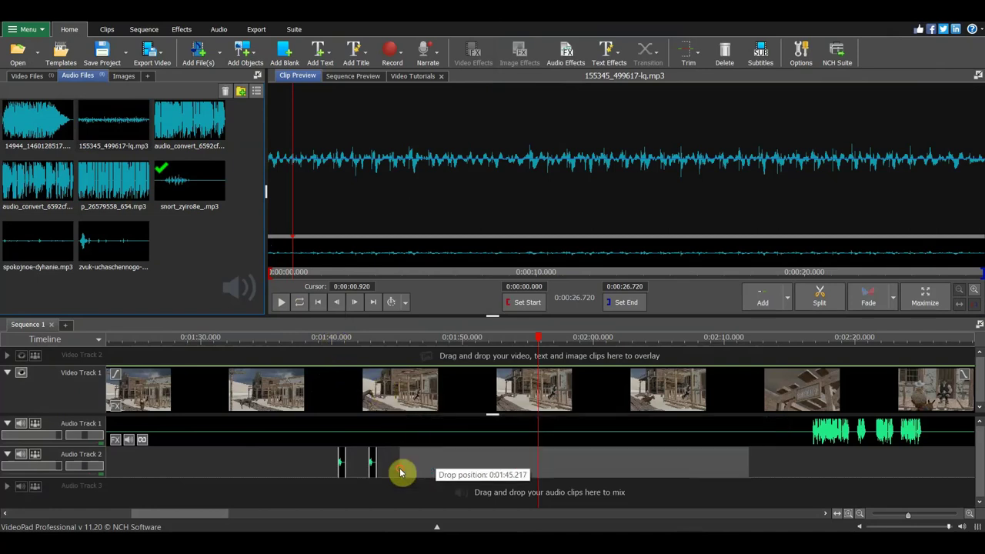
pyautogui.moveTo(377, 389); pyautogui.dragTo(402, 468)
pyautogui.moveTo(538, 352); pyautogui.dragTo(405, 348)
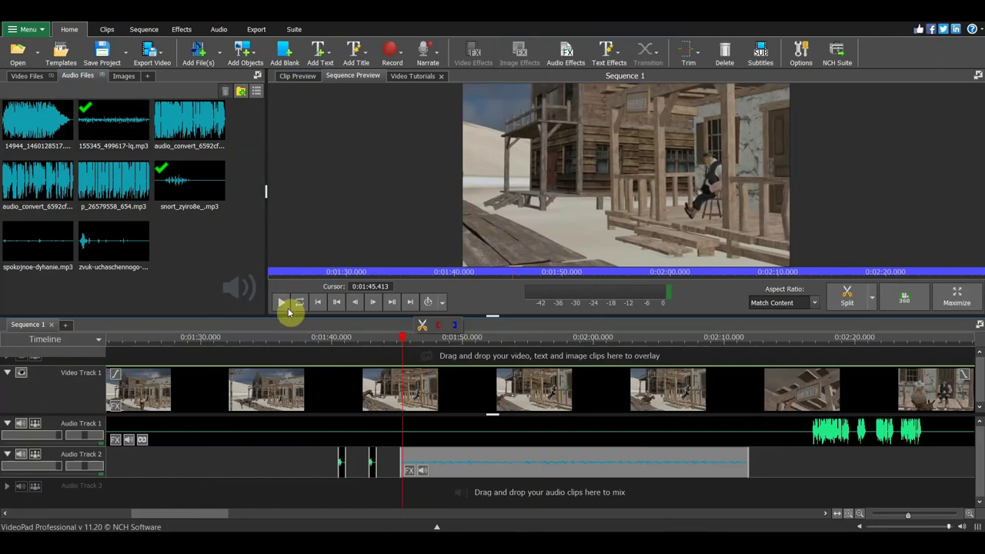
# Play the sequence to hear the new sound, pausing around 0:02:03.5
pyautogui.click(282, 304)
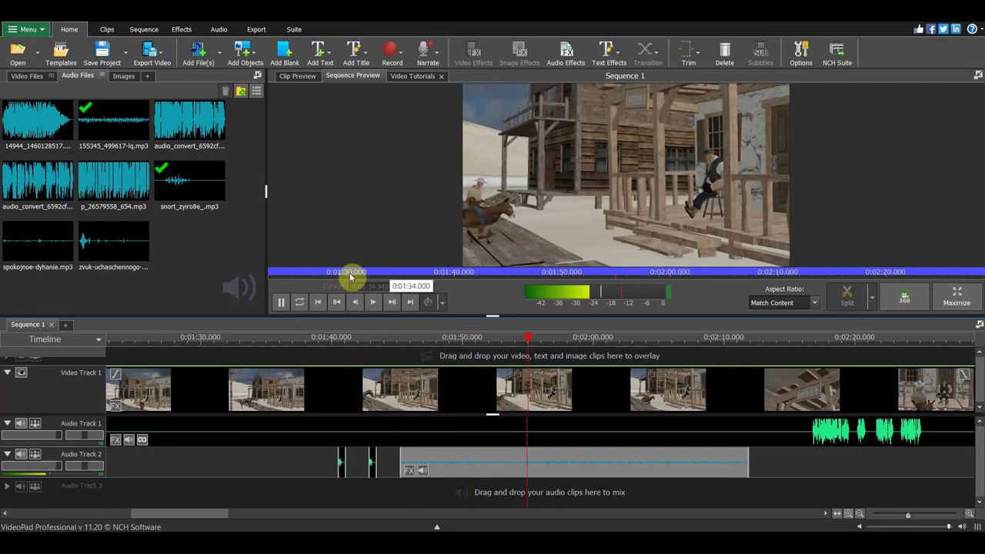
pyautogui.click(281, 305)
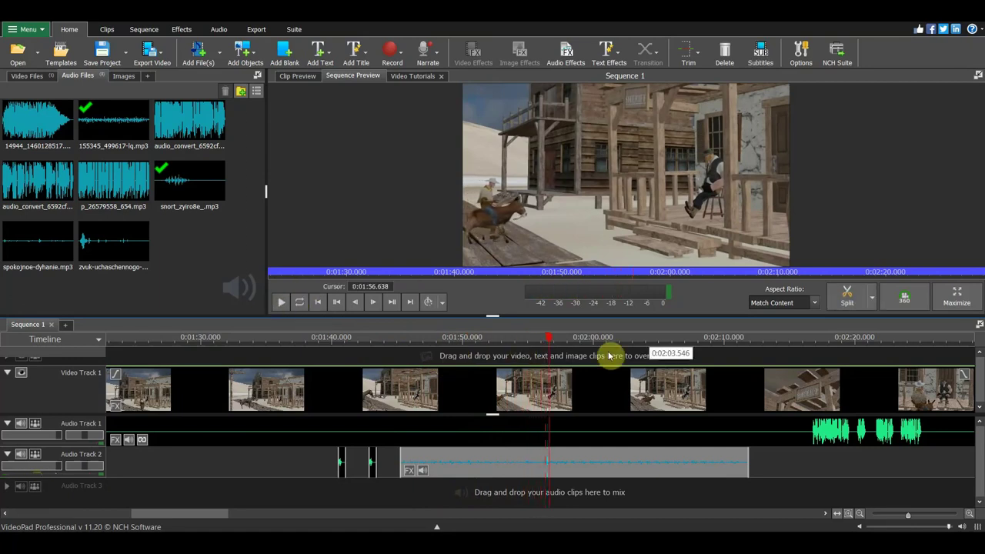
pyautogui.click(639, 338)
pyautogui.click(282, 304)
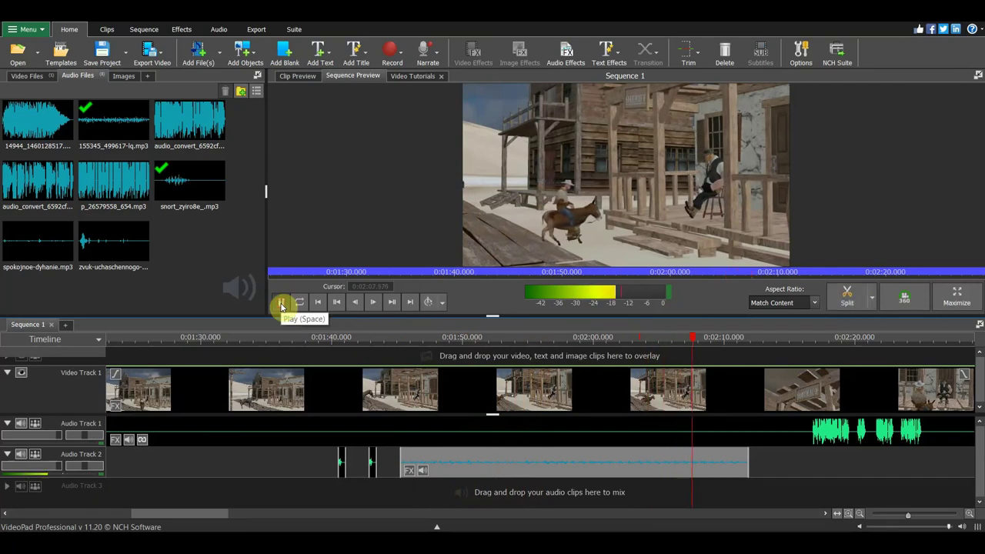
pyautogui.click(282, 303)
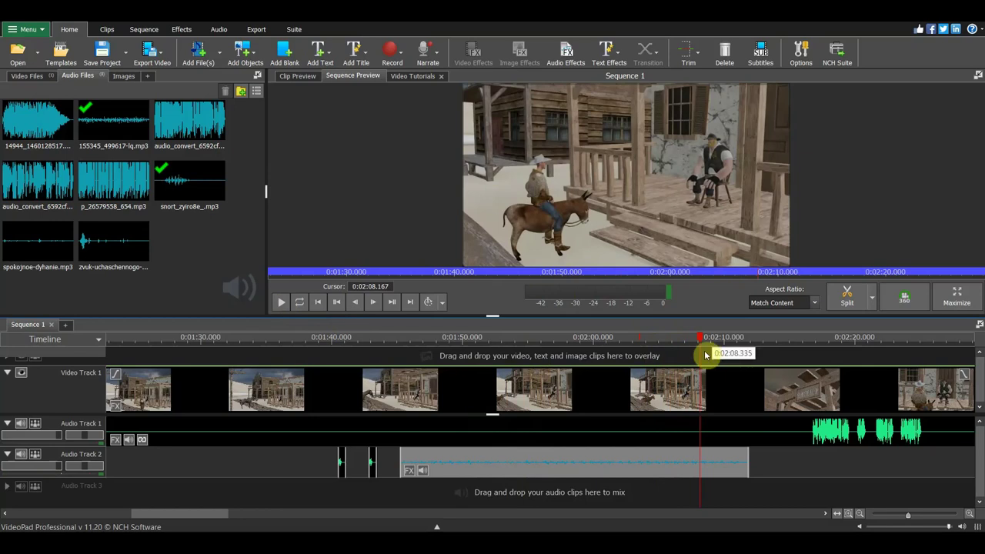
# Trim the sound's end back to the playhead at 0:02:07.903
pyautogui.click(695, 341)
pyautogui.click(697, 341)
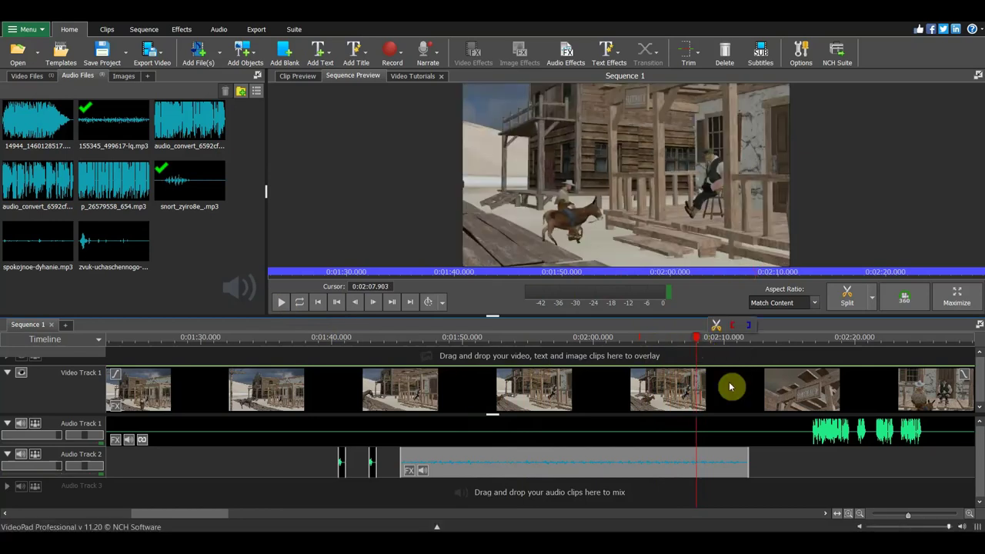
pyautogui.moveTo(748, 462); pyautogui.dragTo(692, 459)
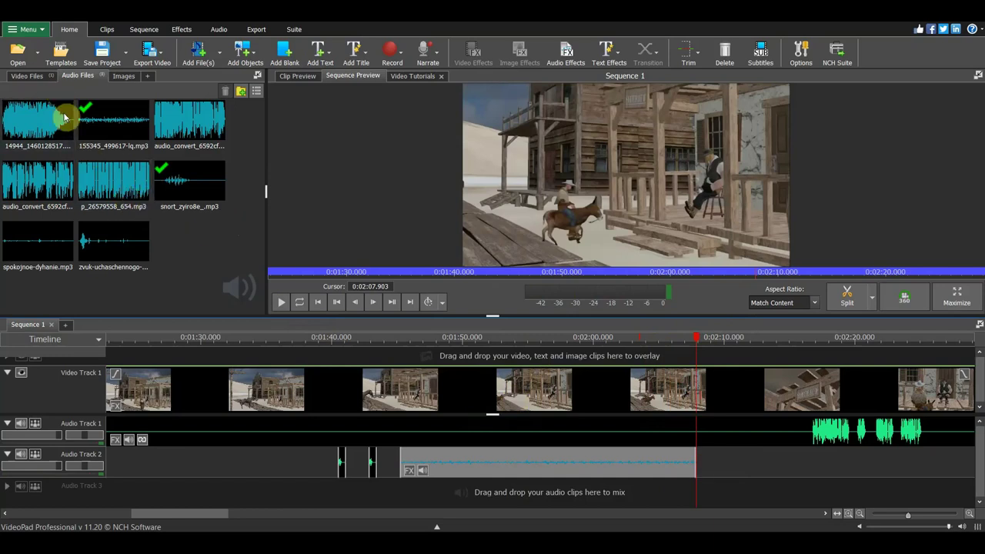
pyautogui.click(20, 67)
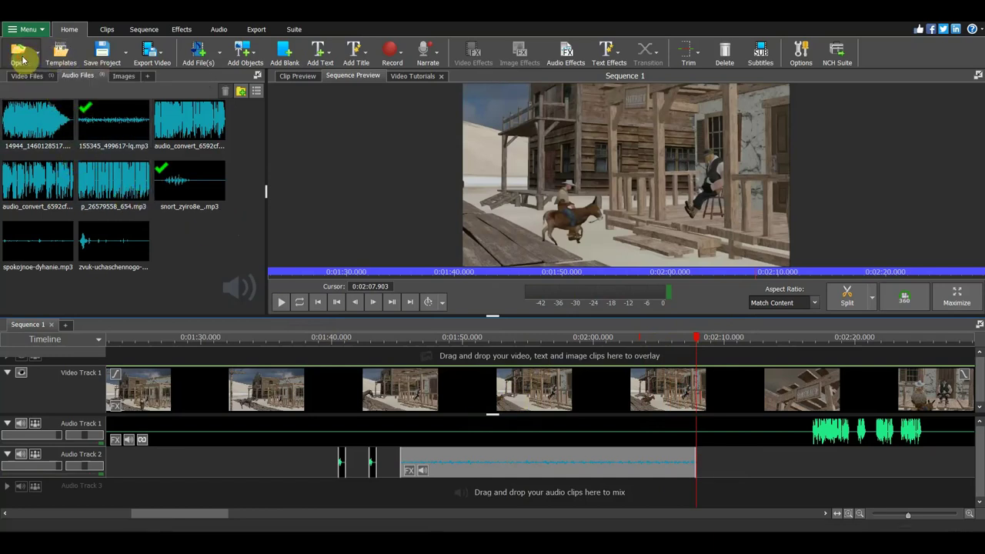
# Import all the sound files from the 'звуки в мульт' folder
pyautogui.scroll(-2, 373, 238)
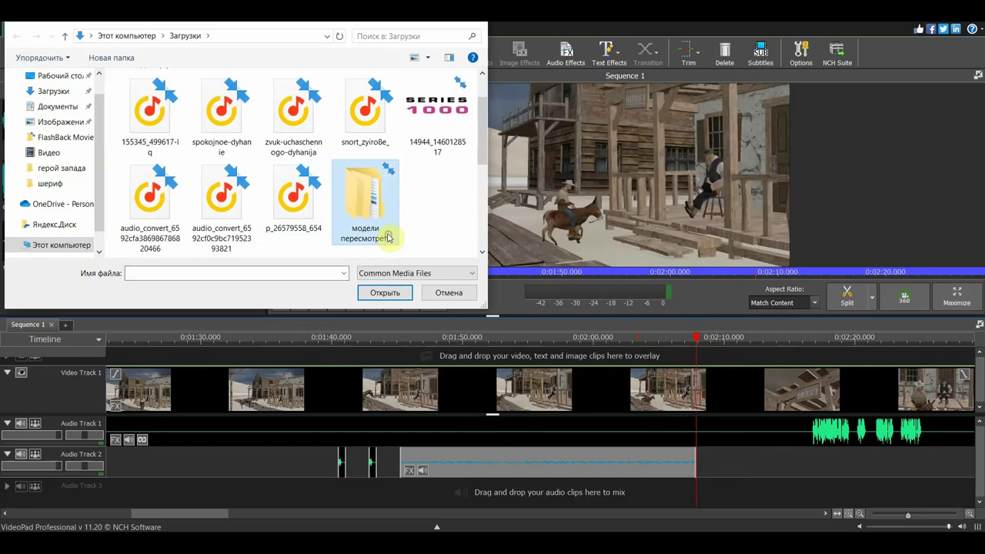
pyautogui.scroll(-3, 339, 223)
pyautogui.doubleClick(303, 206)
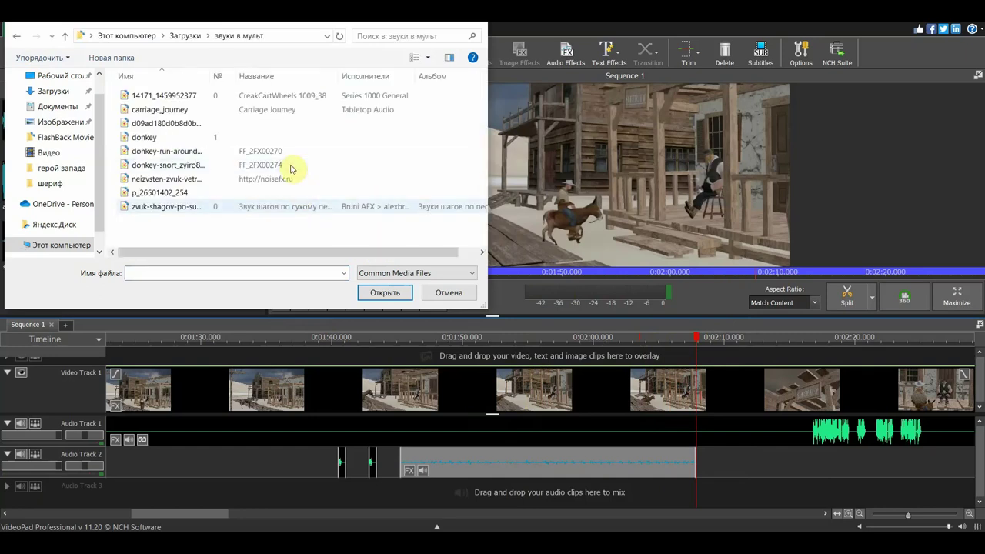
pyautogui.moveTo(233, 237); pyautogui.dragTo(125, 93)
pyautogui.click(382, 291)
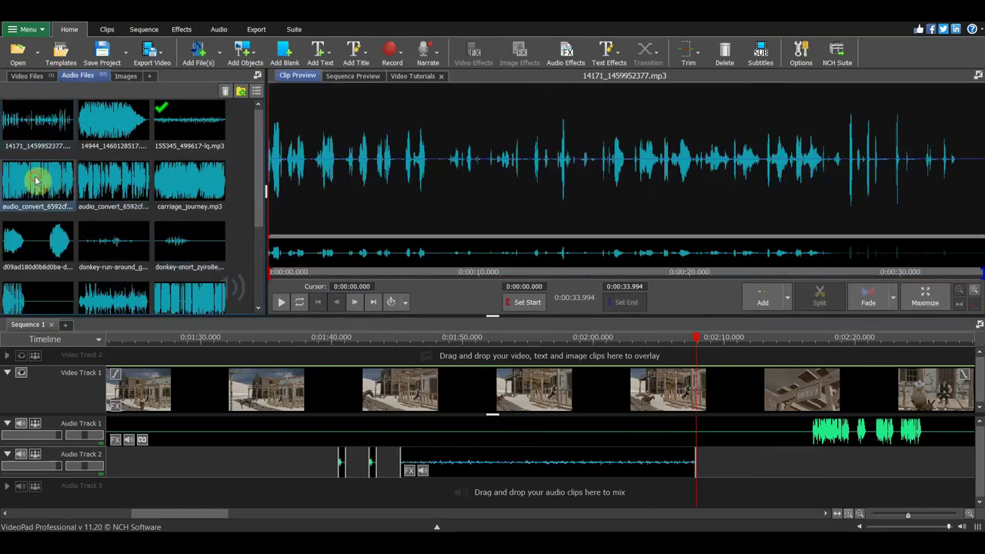
# Preview the audio_convert, breathing, desert wind, p_26501402_254 and donkey sounds
pyautogui.click(35, 181)
pyautogui.click(281, 304)
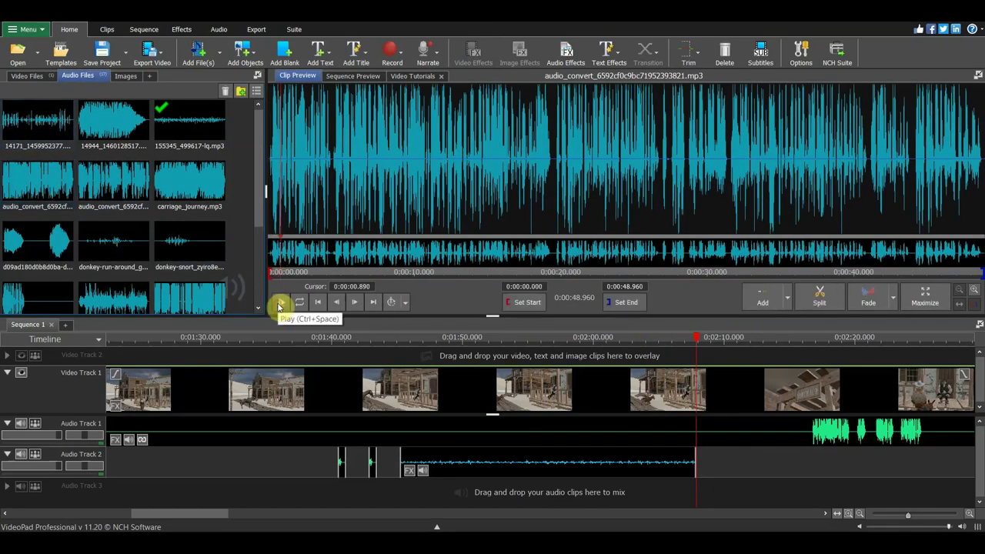
pyautogui.click(46, 250)
pyautogui.click(282, 304)
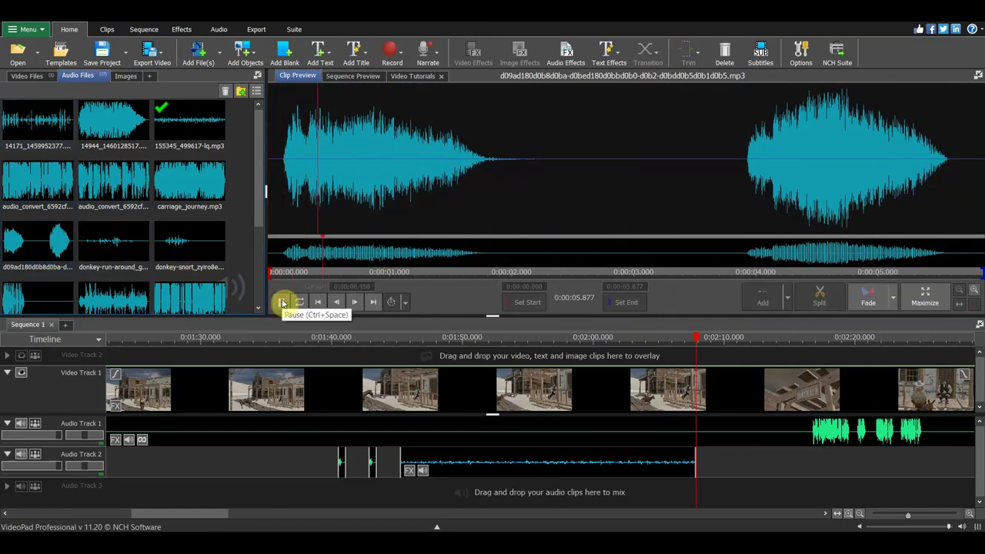
pyautogui.click(132, 286)
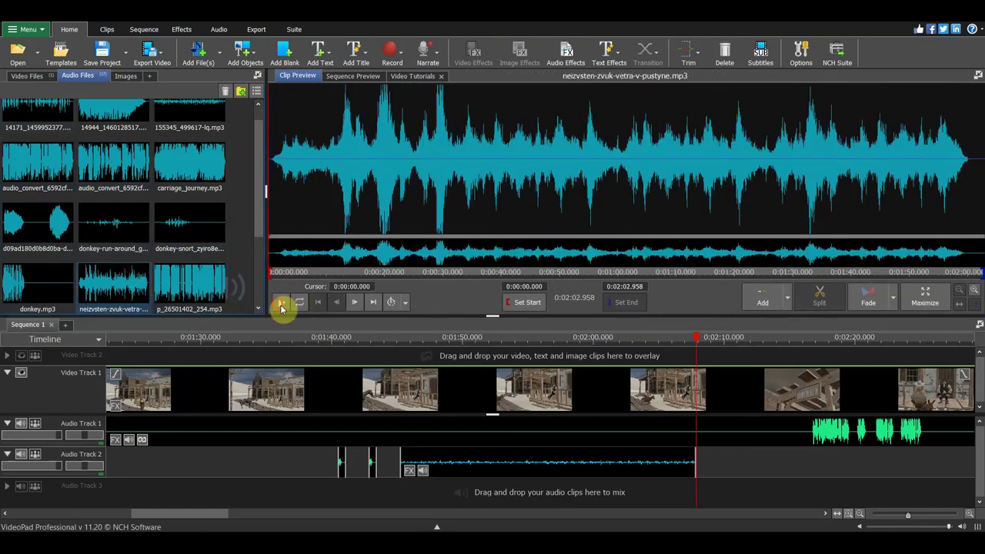
pyautogui.click(282, 305)
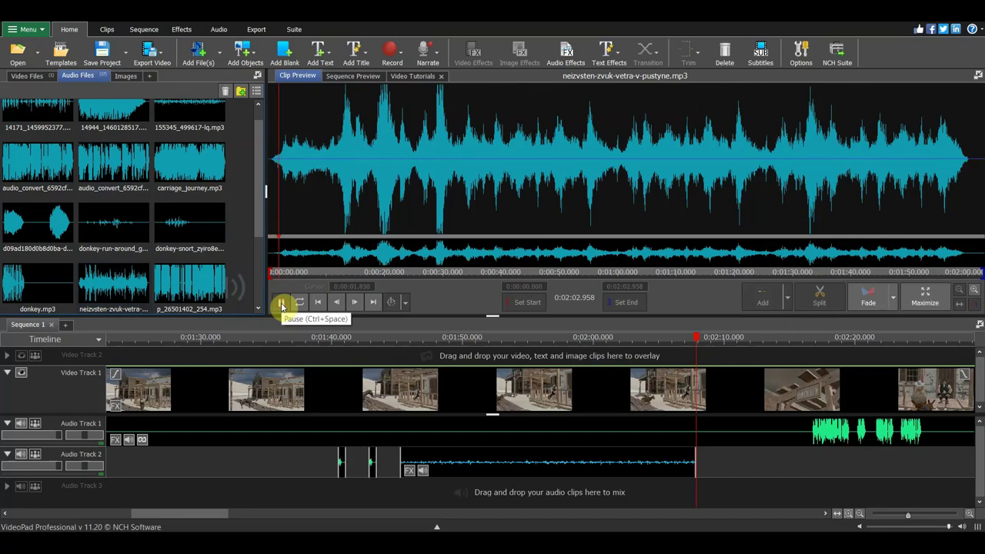
pyautogui.click(191, 285)
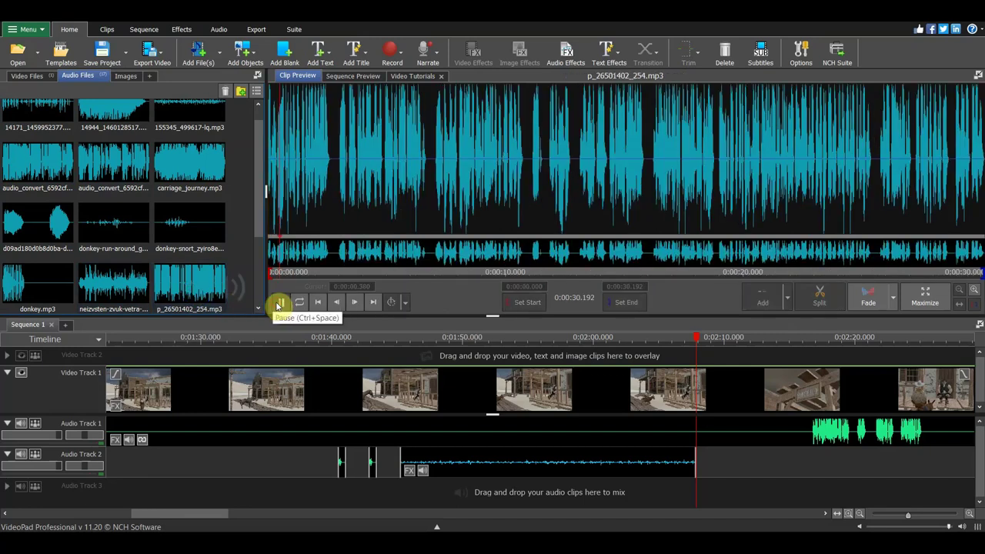
pyautogui.click(22, 279)
pyautogui.click(282, 304)
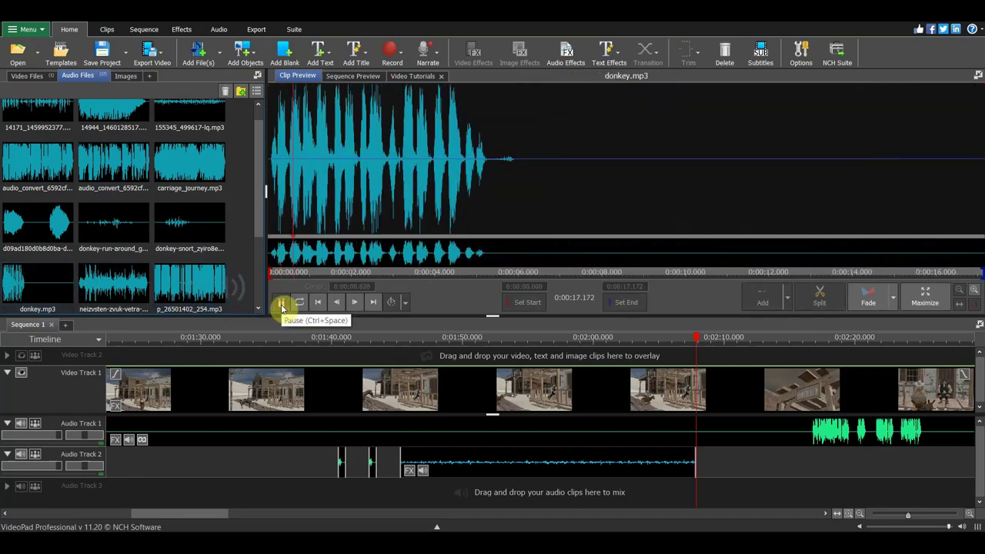
pyautogui.click(282, 305)
# Place donkey.mp3 on Audio Track 3 at 0:01:48
pyautogui.click(47, 284)
pyautogui.moveTo(20, 287); pyautogui.dragTo(528, 498)
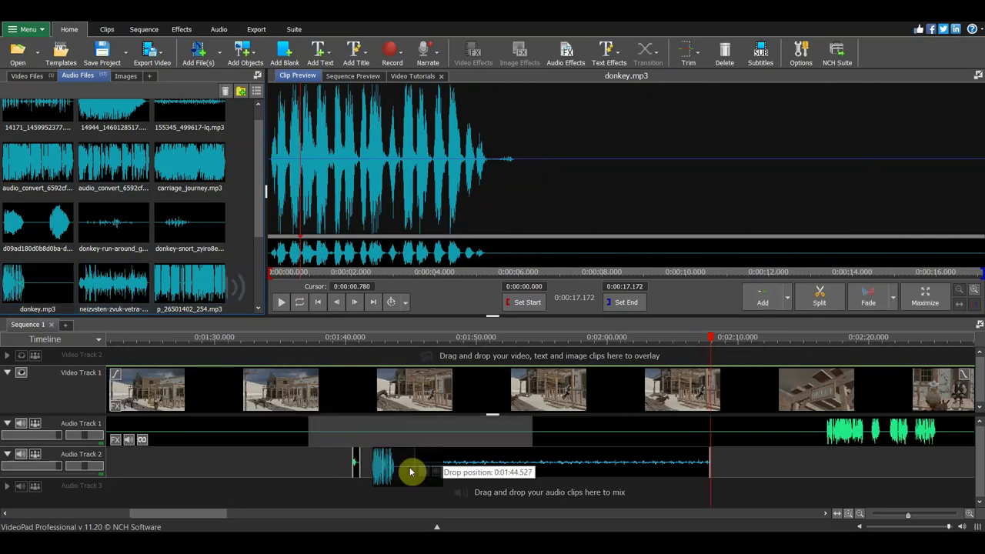
pyautogui.moveTo(528, 498); pyautogui.dragTo(459, 489)
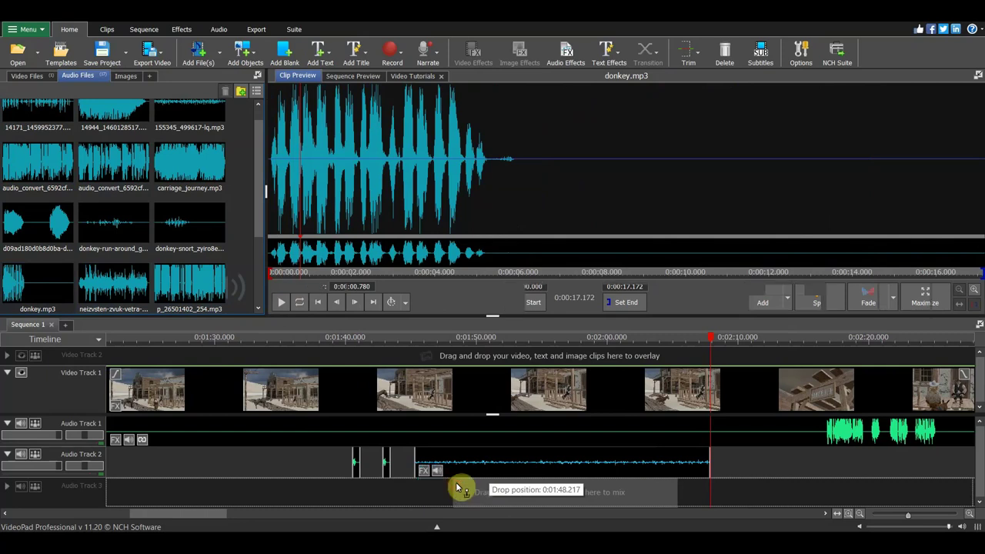
pyautogui.moveTo(454, 488); pyautogui.dragTo(455, 487)
pyautogui.click(484, 425)
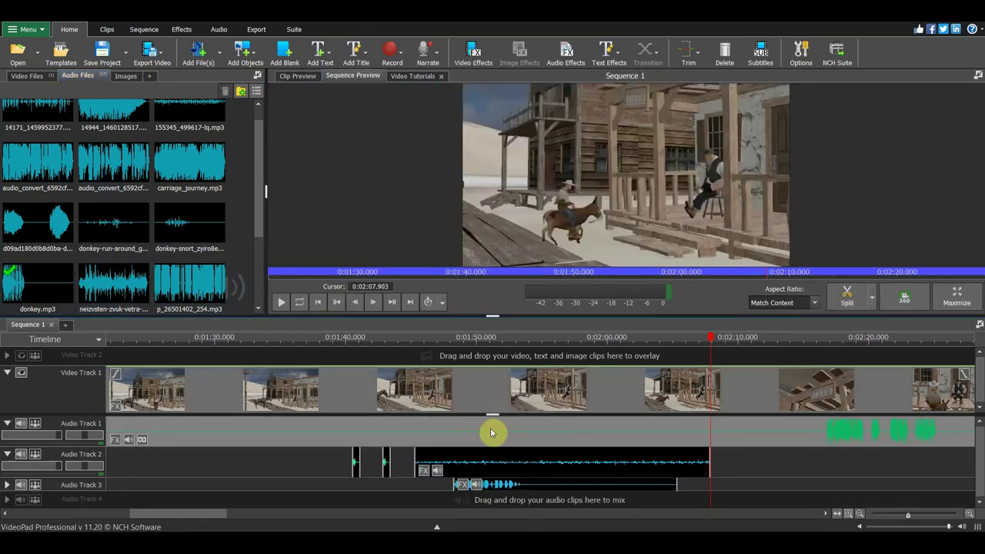
# Position the playhead at about 0:02:17
pyautogui.scroll(-1, 536, 468)
pyautogui.scroll(-1, 609, 466)
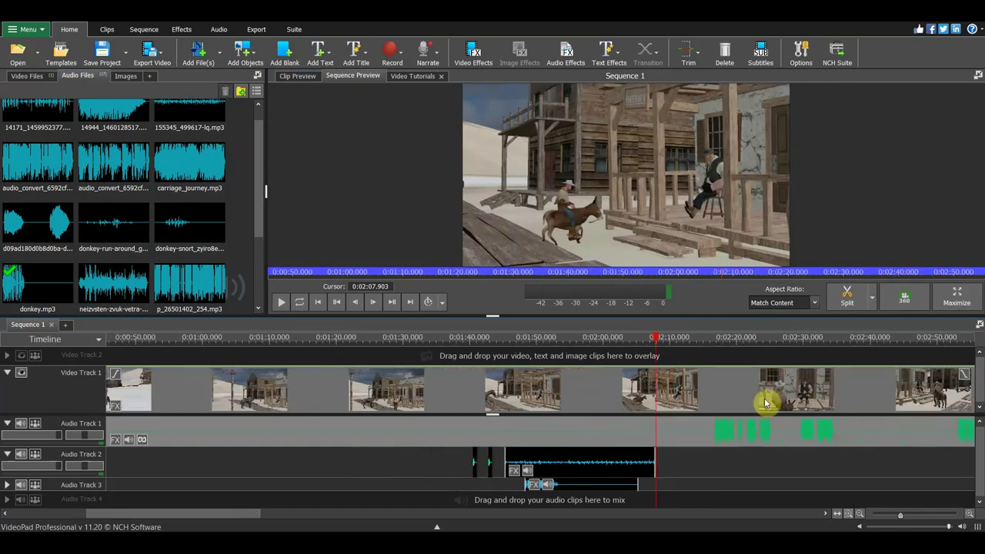
pyautogui.click(773, 341)
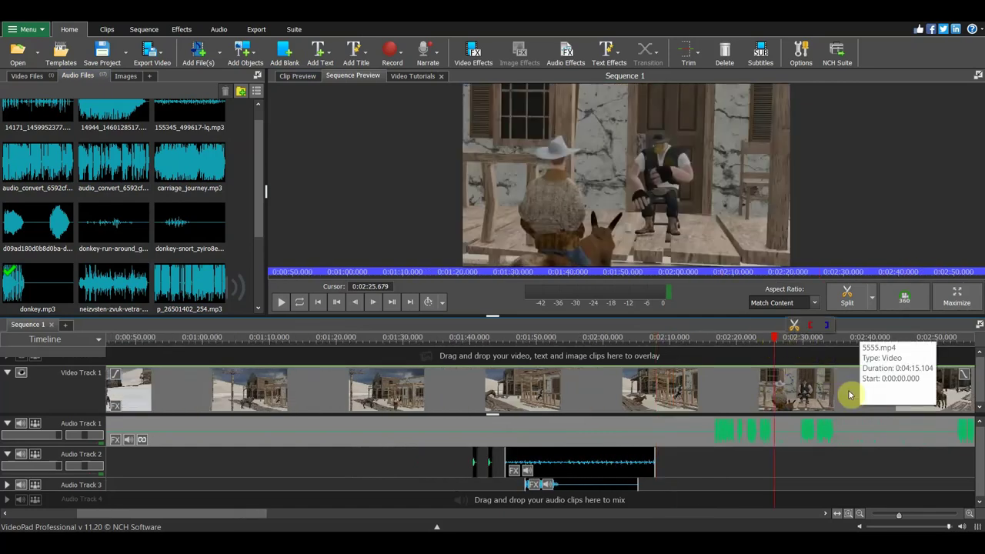
pyautogui.scroll(-1, 848, 389)
pyautogui.scroll(-1, 848, 390)
pyautogui.scroll(-1, 847, 389)
pyautogui.click(903, 342)
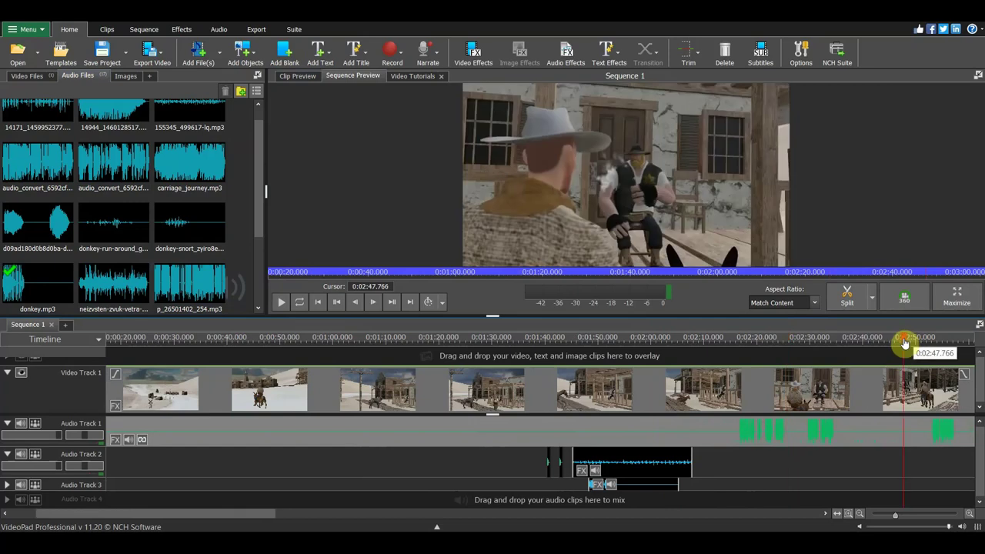
pyautogui.moveTo(904, 341)
pyautogui.mouseDown()
pyautogui.moveTo(732, 352)
pyautogui.moveTo(745, 353)
pyautogui.mouseUp()
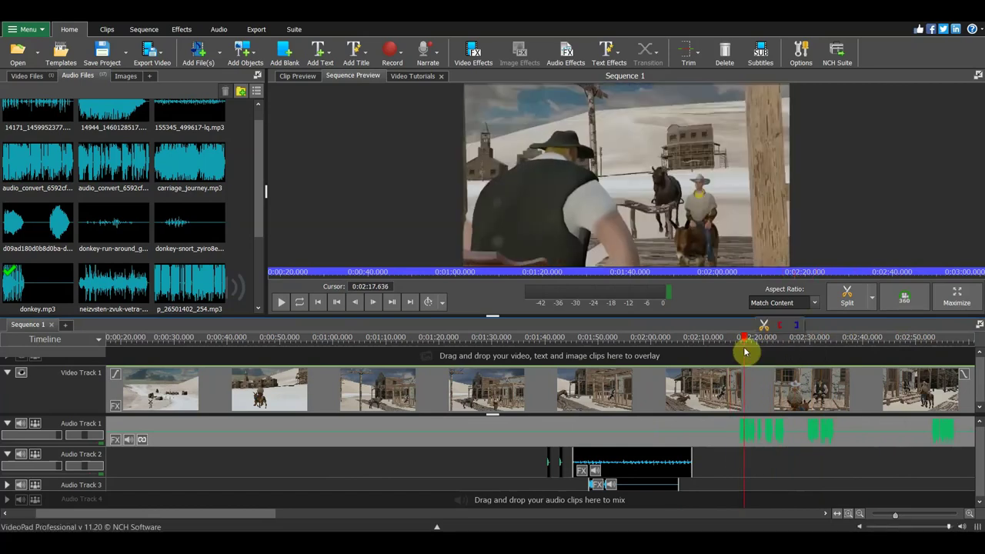
# Move the Audio Track 3 clip to the 0:02:17 position and play it back
pyautogui.moveTo(646, 487); pyautogui.dragTo(774, 473)
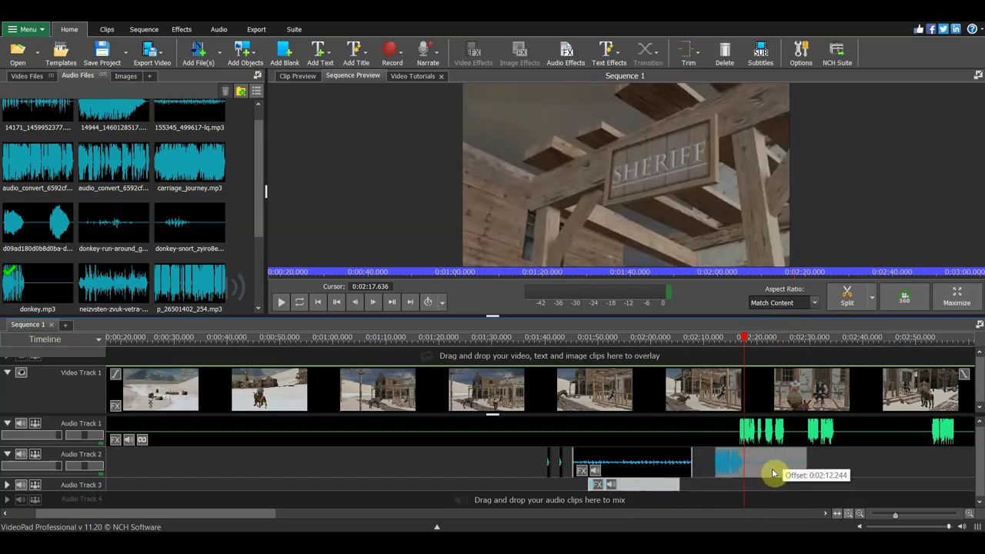
pyautogui.moveTo(773, 473); pyautogui.dragTo(792, 477)
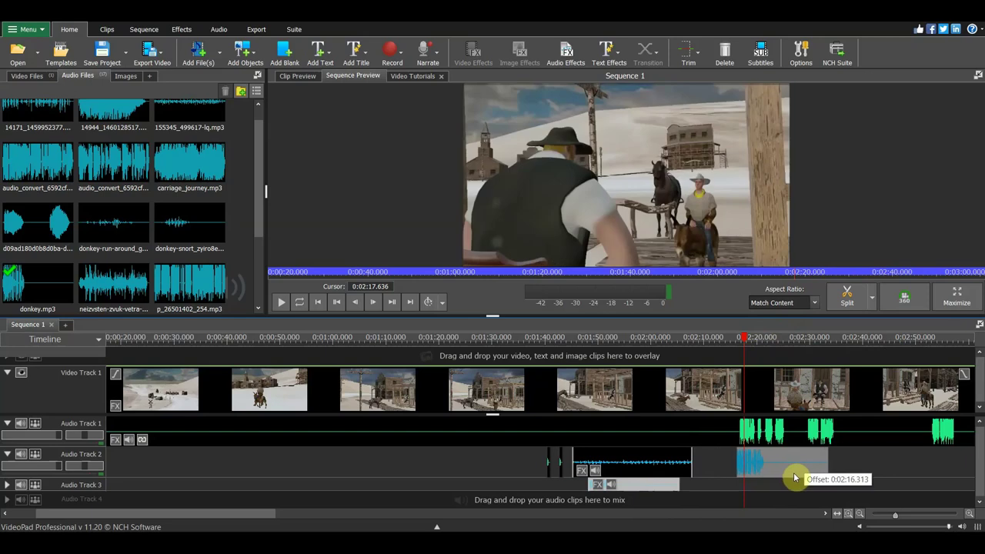
pyautogui.moveTo(796, 476); pyautogui.dragTo(797, 472)
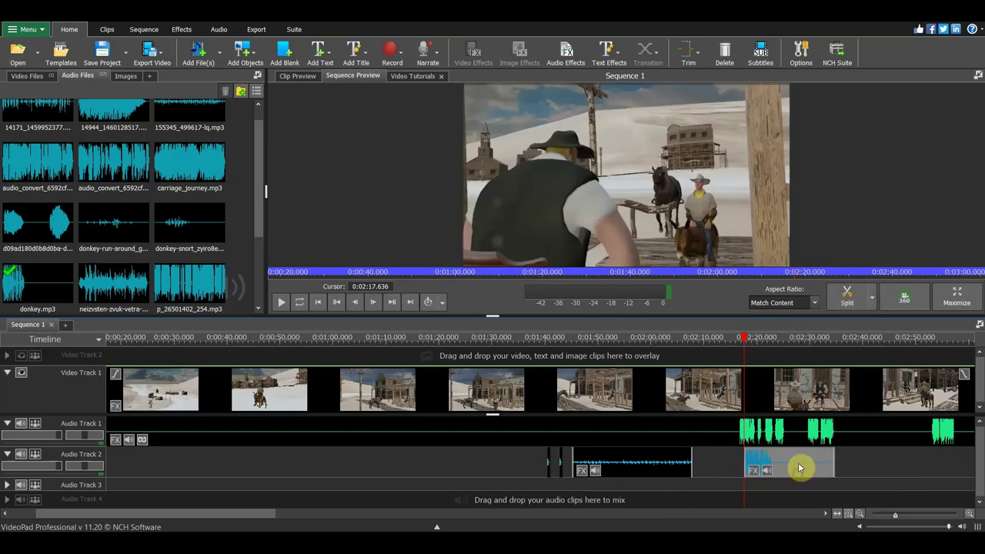
pyautogui.click(280, 303)
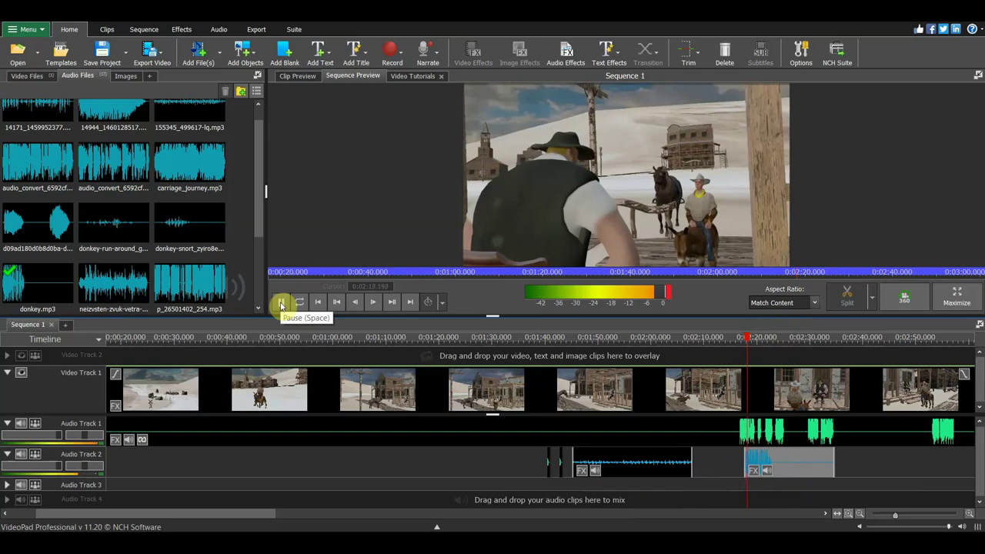
pyautogui.click(280, 303)
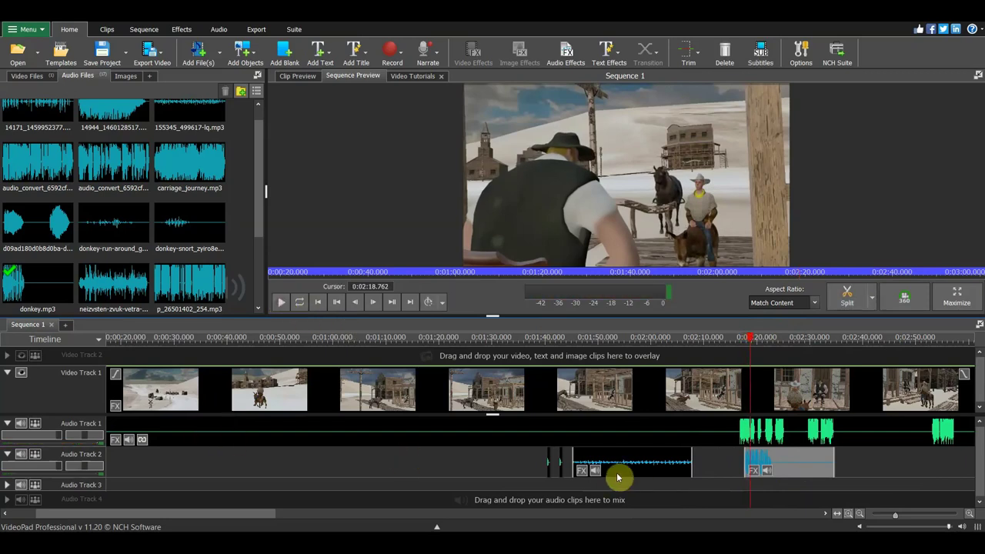
# Move the clip to Audio Track 4 at 66% volume and trim its end near 0:02:23.8
pyautogui.moveTo(765, 462); pyautogui.dragTo(762, 500)
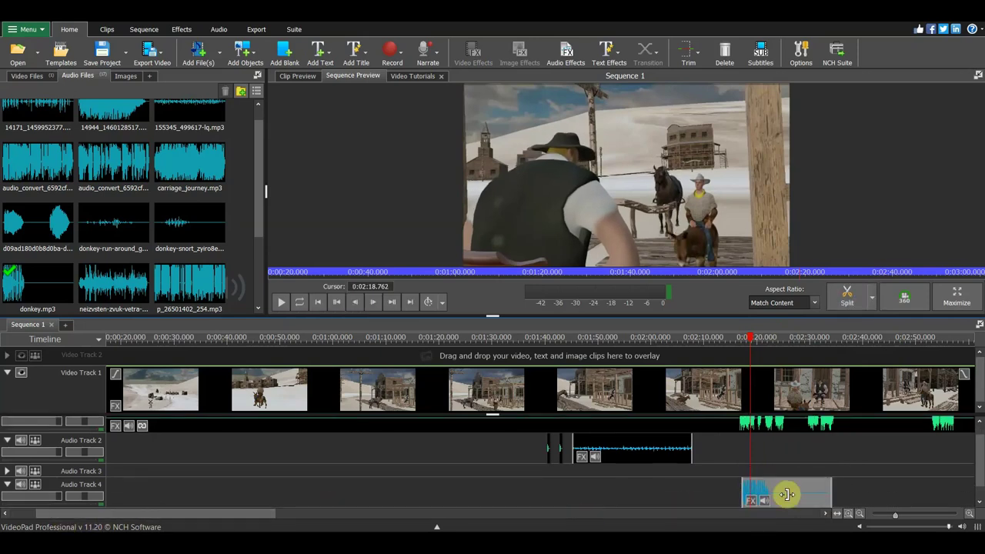
pyautogui.moveTo(60, 500); pyautogui.dragTo(51, 500)
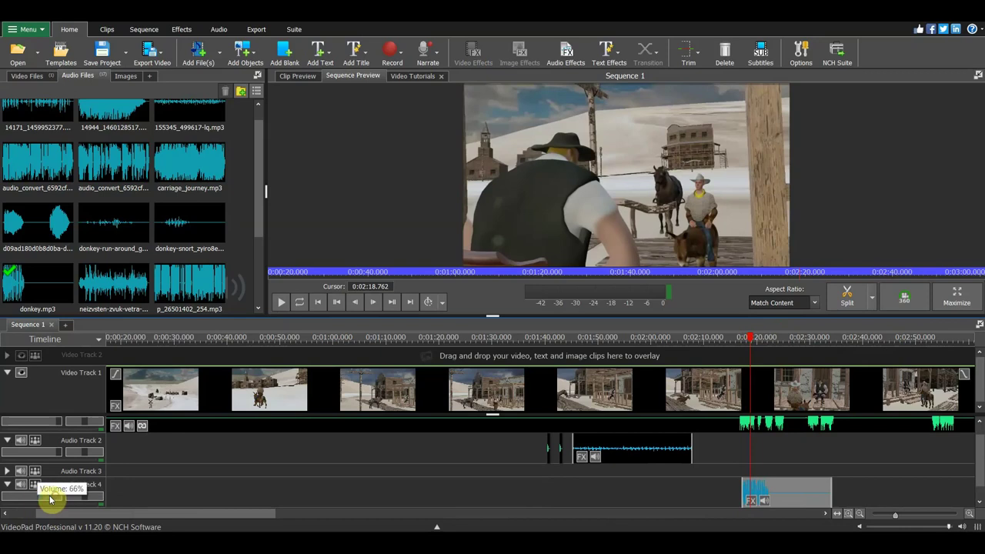
pyautogui.click(739, 340)
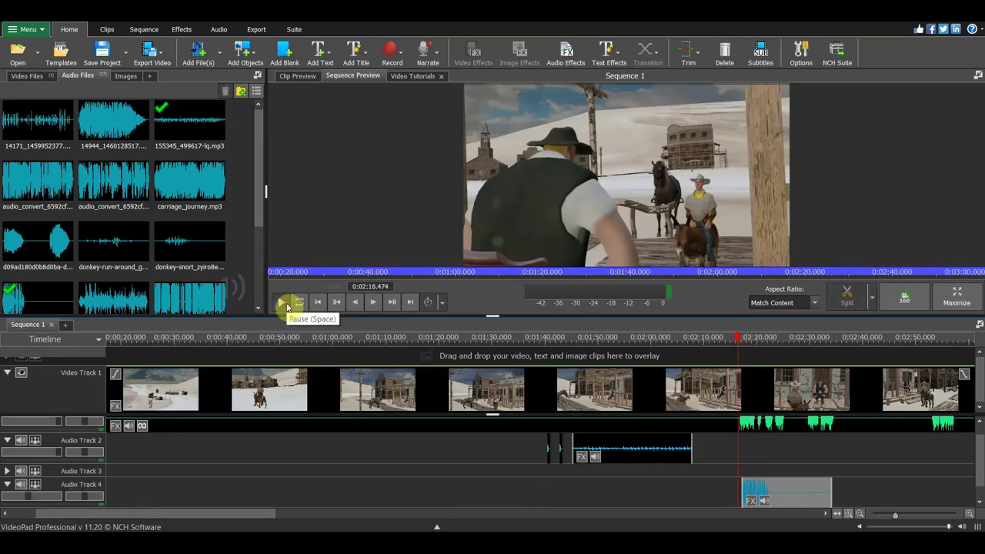
pyautogui.click(281, 303)
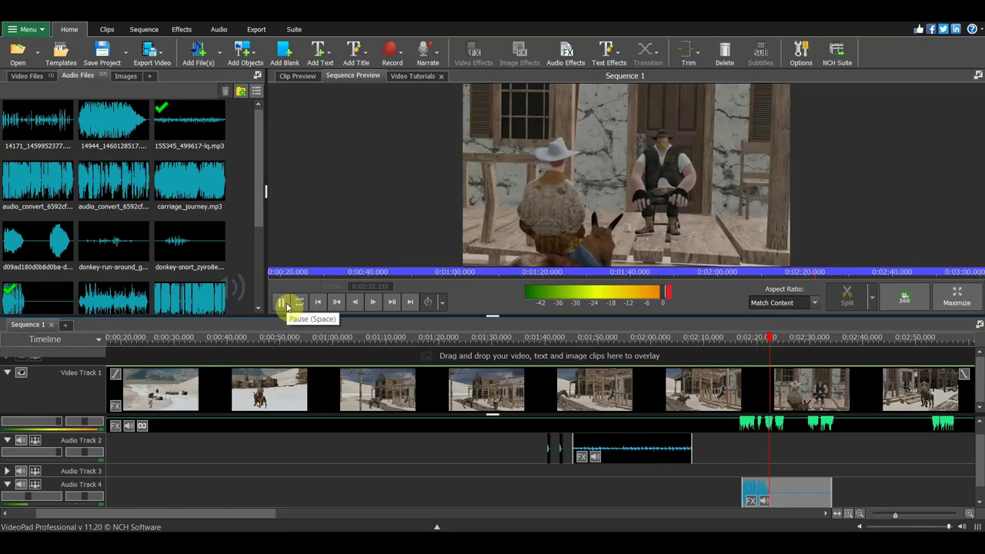
pyautogui.click(283, 304)
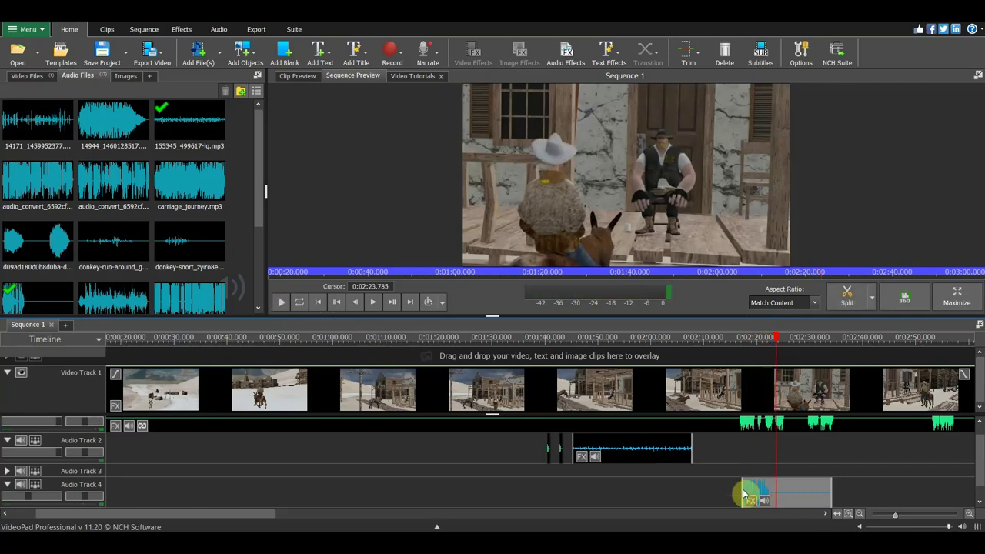
pyautogui.moveTo(828, 493); pyautogui.dragTo(776, 493)
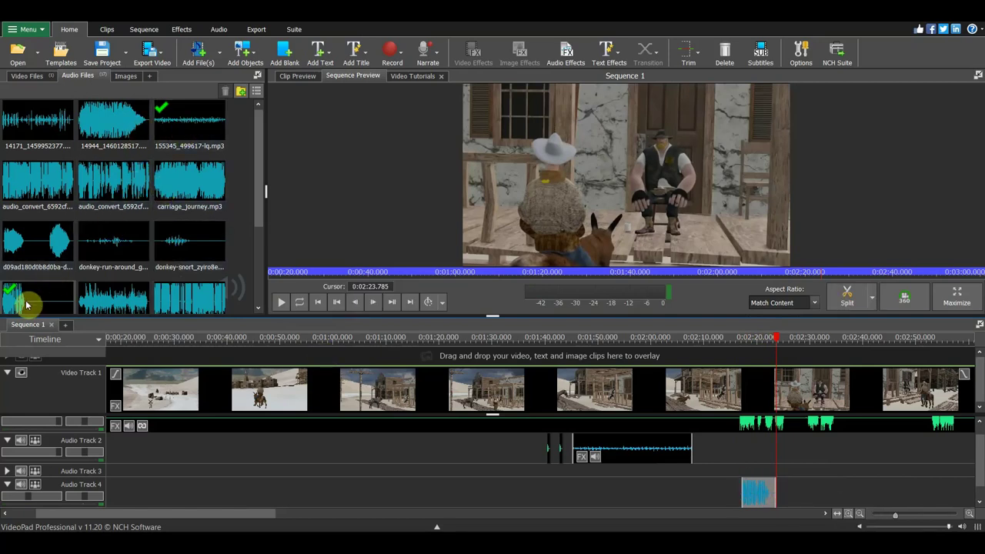
pyautogui.scroll(-1, 260, 173)
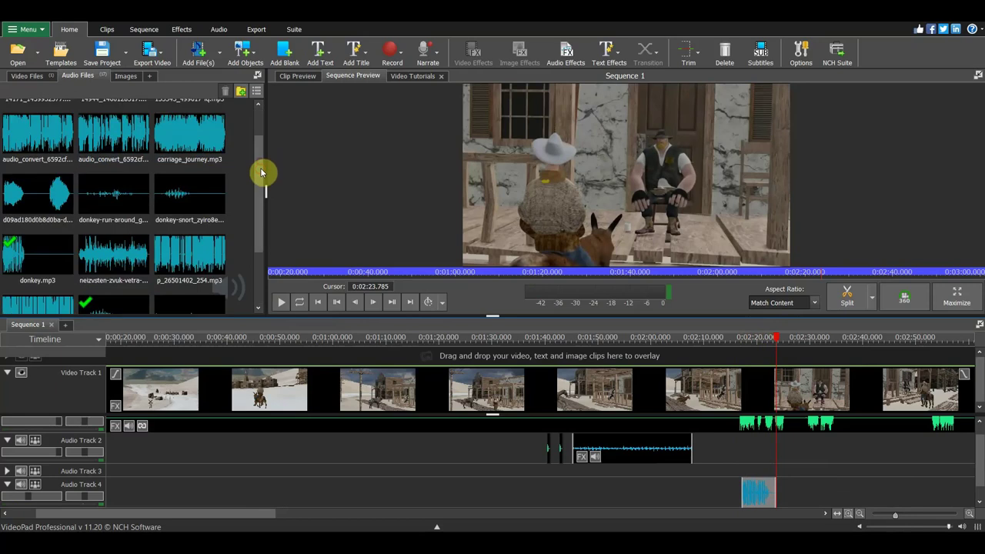
pyautogui.scroll(-2, 261, 173)
pyautogui.click(106, 222)
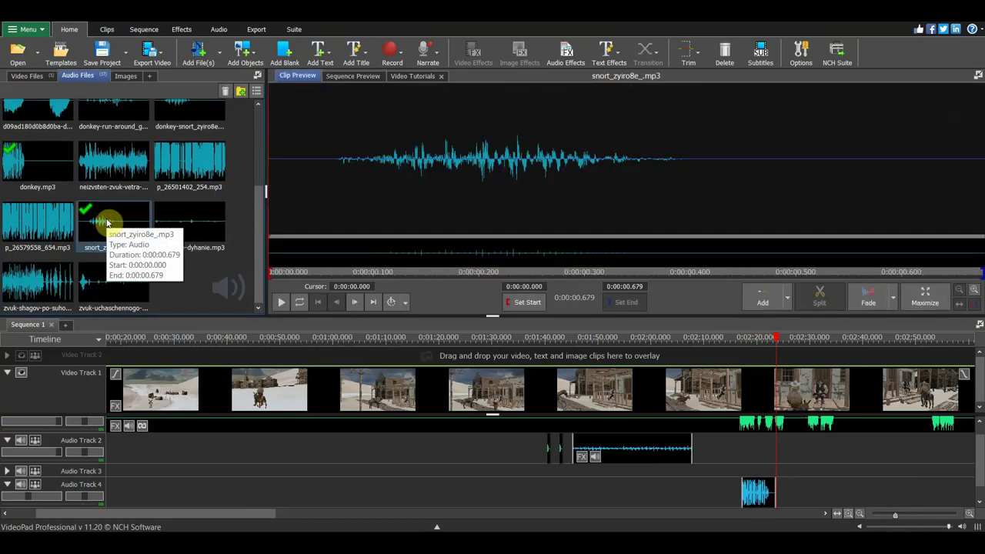
pyautogui.moveTo(107, 222); pyautogui.dragTo(706, 451)
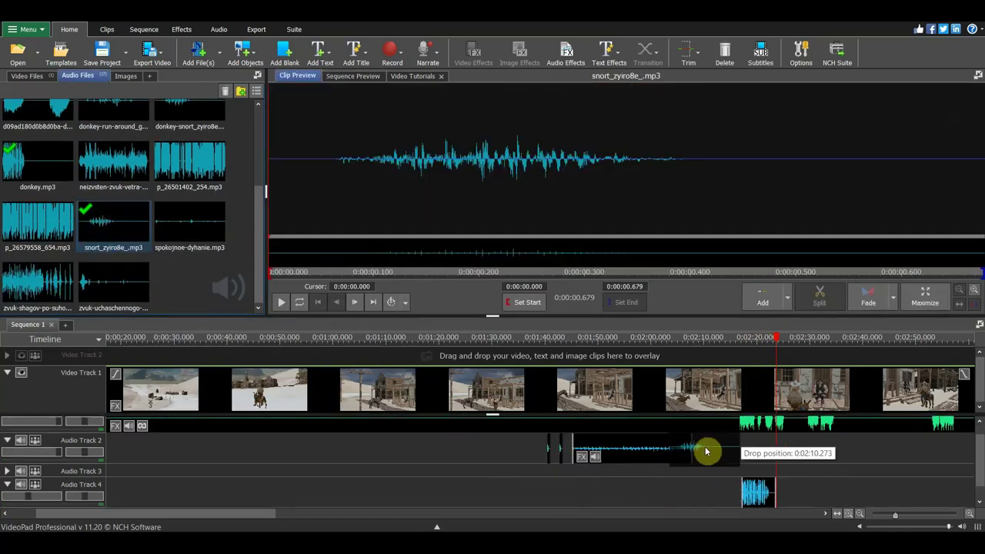
pyautogui.moveTo(706, 451); pyautogui.dragTo(714, 450)
pyautogui.scroll(2, 765, 448)
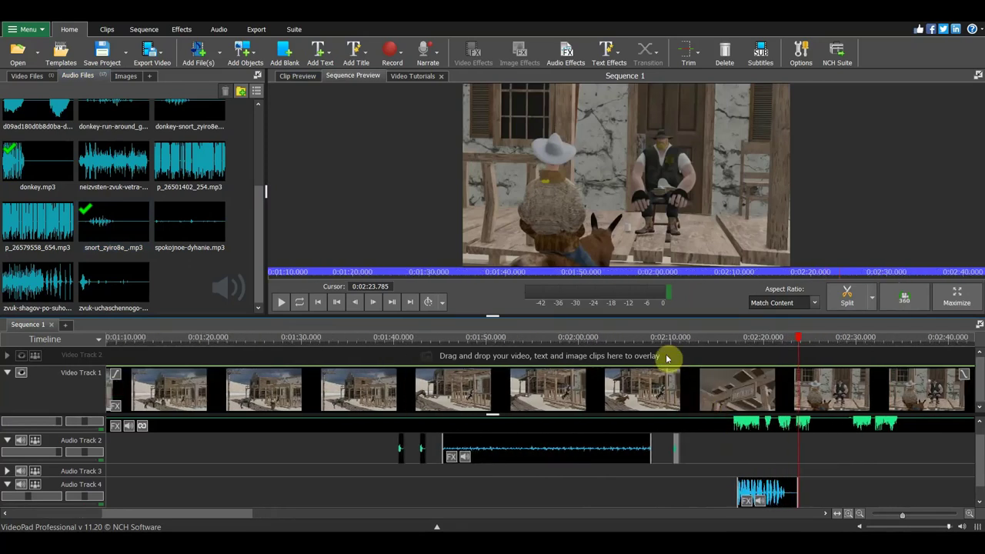
pyautogui.click(655, 337)
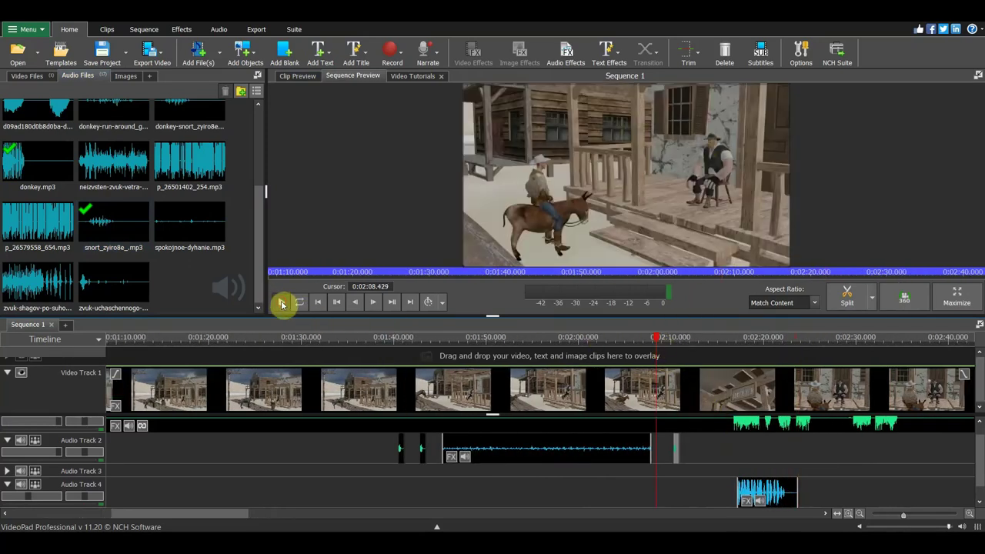
pyautogui.click(282, 302)
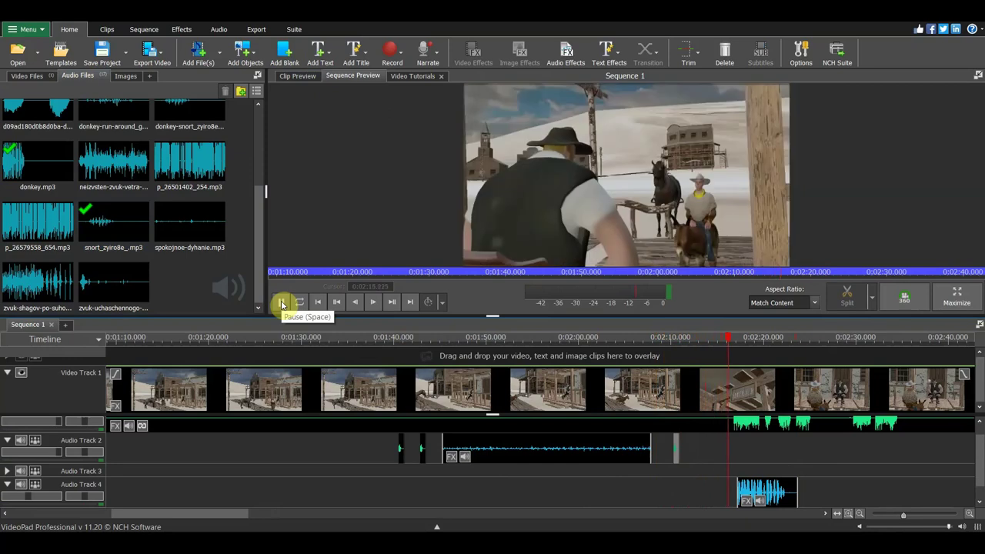
pyautogui.click(281, 302)
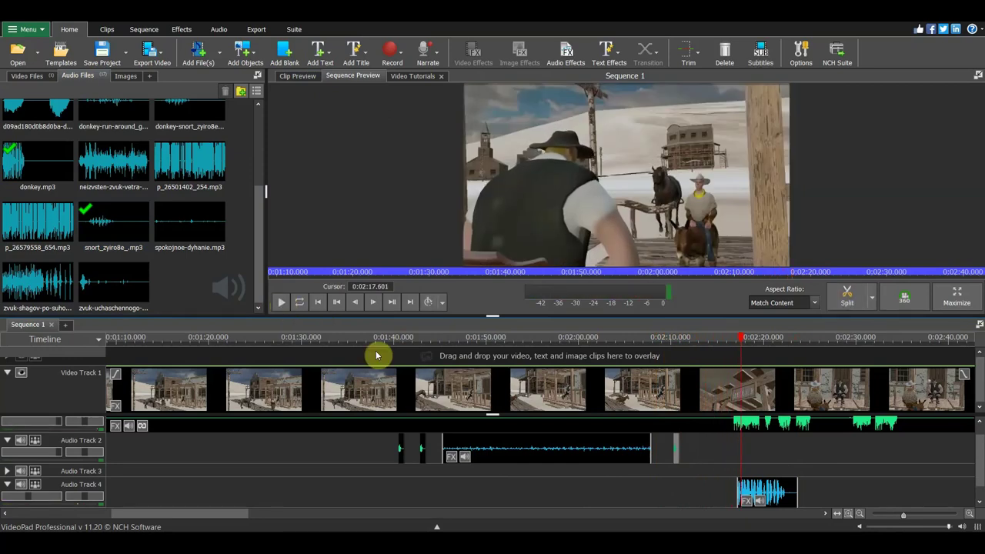
pyautogui.scroll(2, 669, 446)
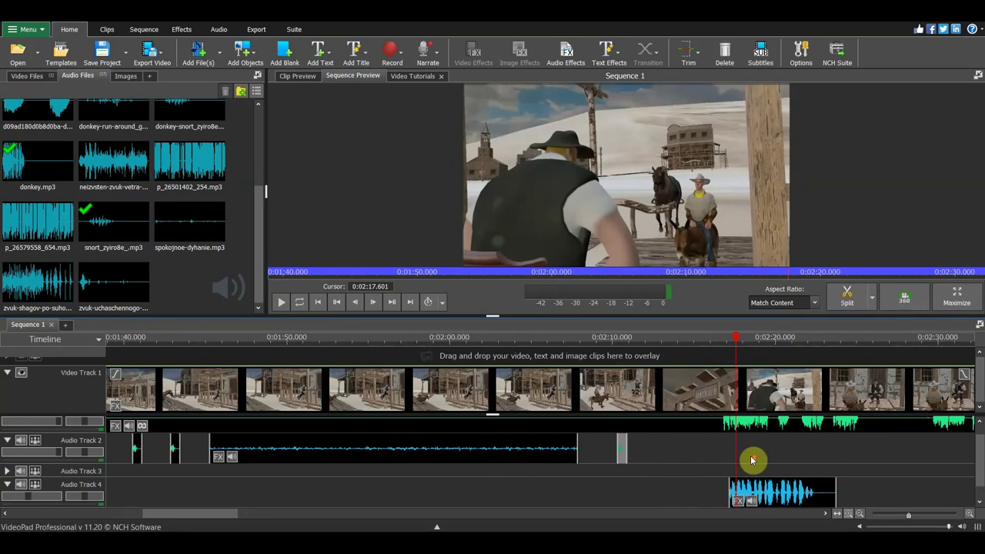
pyautogui.scroll(1, 754, 456)
pyautogui.scroll(2, 721, 454)
pyautogui.moveTo(530, 452); pyautogui.dragTo(766, 467)
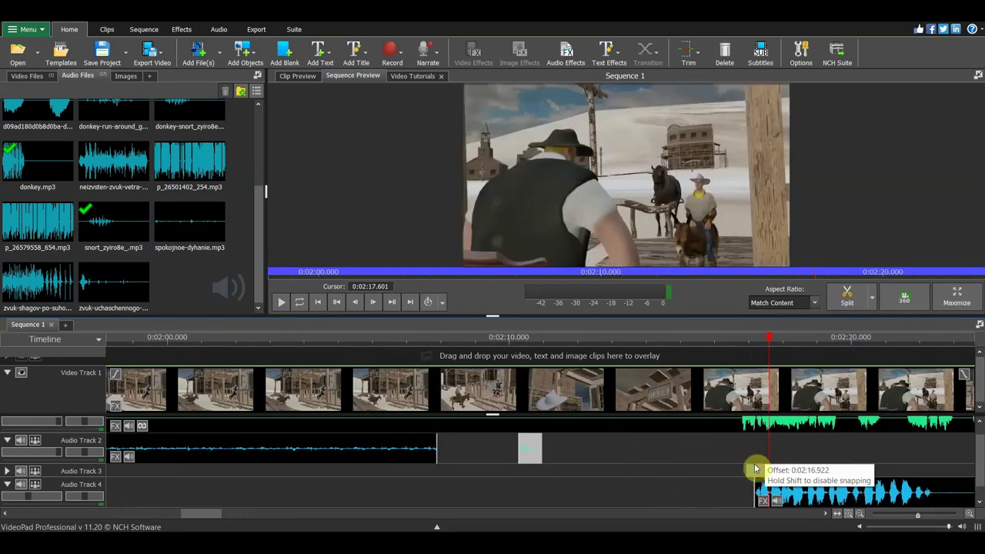
pyautogui.moveTo(765, 467); pyautogui.dragTo(752, 454)
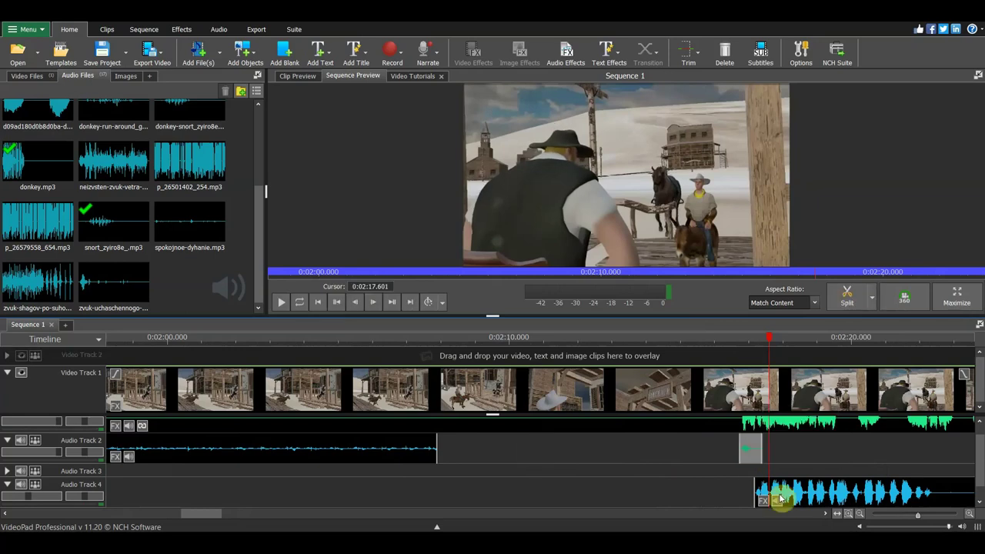
pyautogui.moveTo(780, 494); pyautogui.dragTo(790, 483)
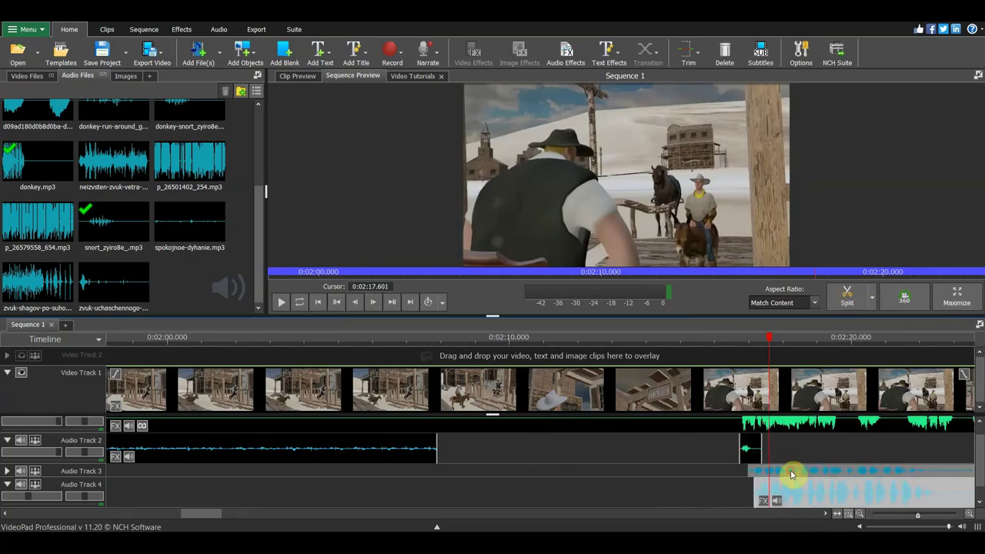
pyautogui.moveTo(790, 484); pyautogui.dragTo(759, 479)
pyautogui.keyDown('ctrl'); pyautogui.scroll(-2, 695, 496); pyautogui.keyUp('ctrl')
pyautogui.scroll(-1, 695, 496)
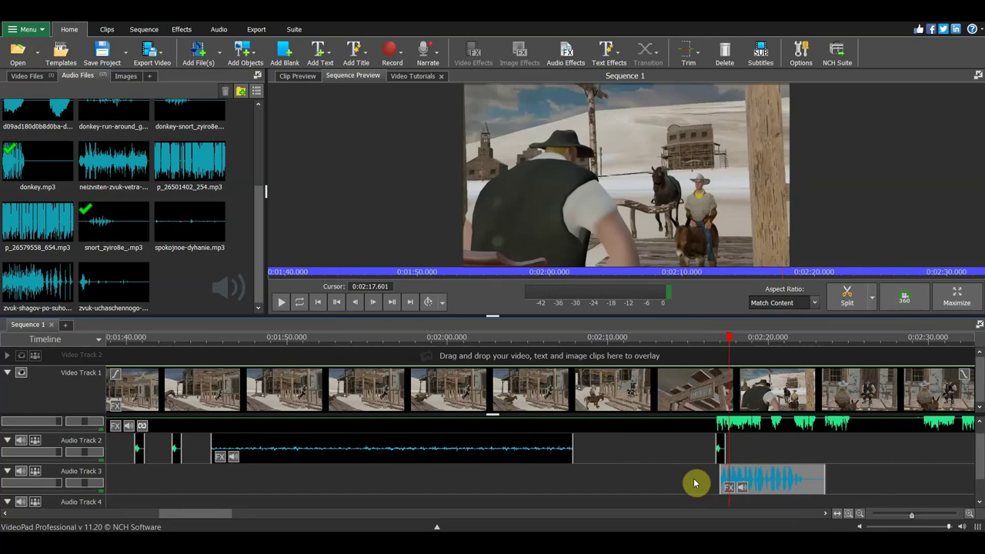
pyautogui.moveTo(737, 354); pyautogui.dragTo(708, 346)
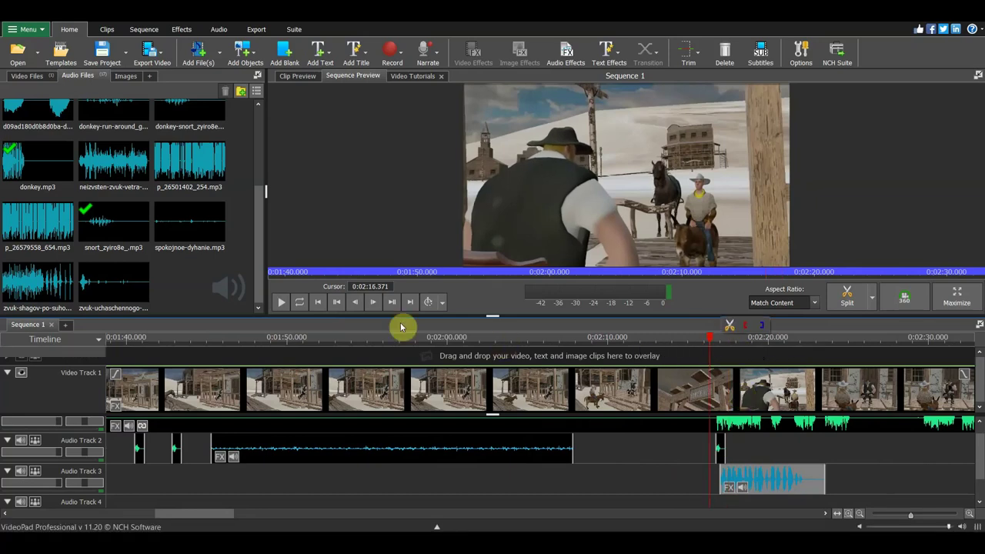
pyautogui.click(283, 305)
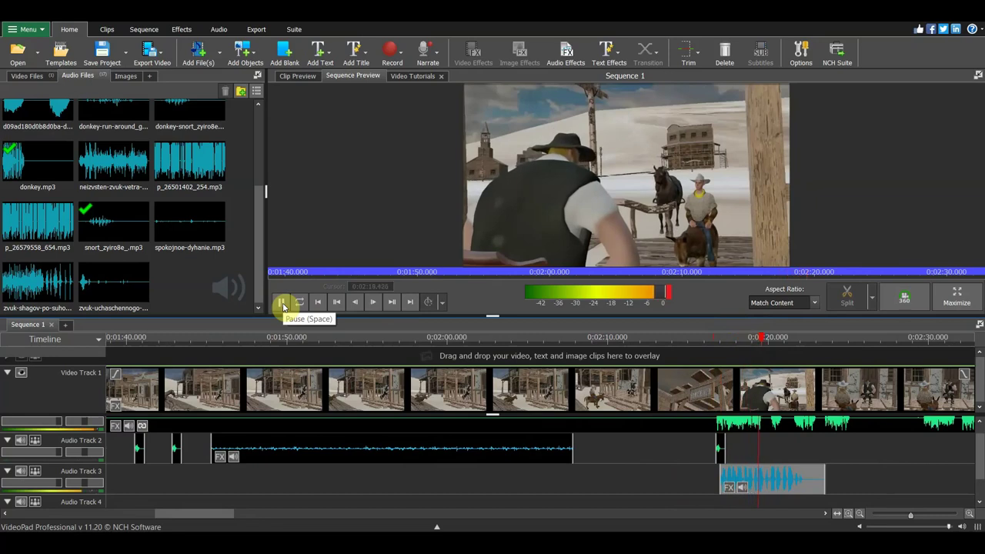
pyautogui.click(282, 305)
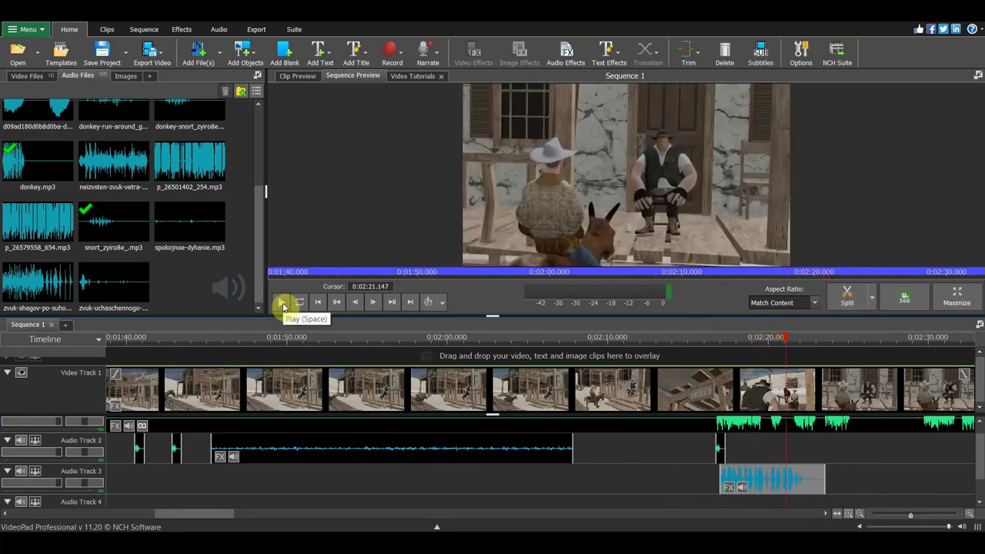
pyautogui.click(768, 342)
pyautogui.click(711, 342)
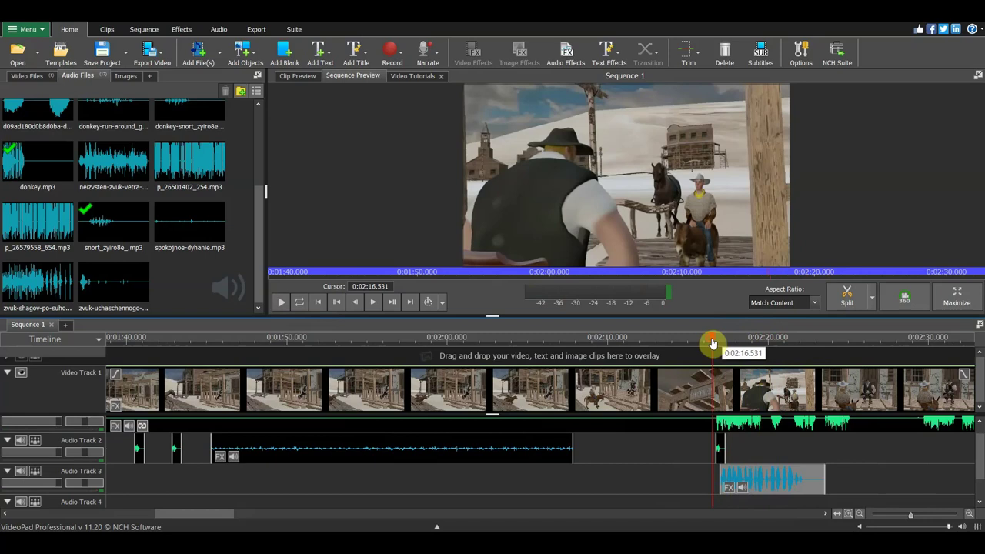
pyautogui.click(282, 302)
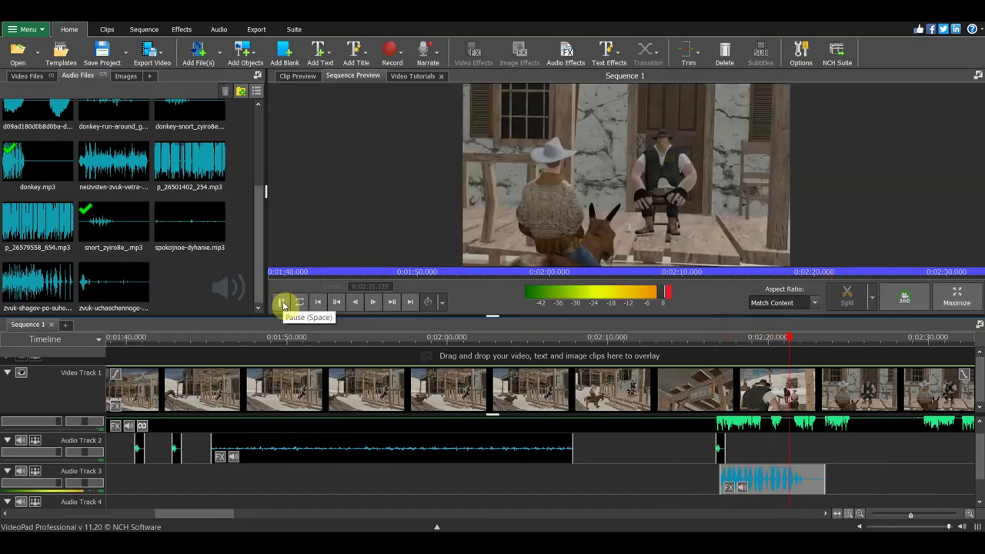
pyautogui.click(282, 302)
pyautogui.scroll(-1, 680, 437)
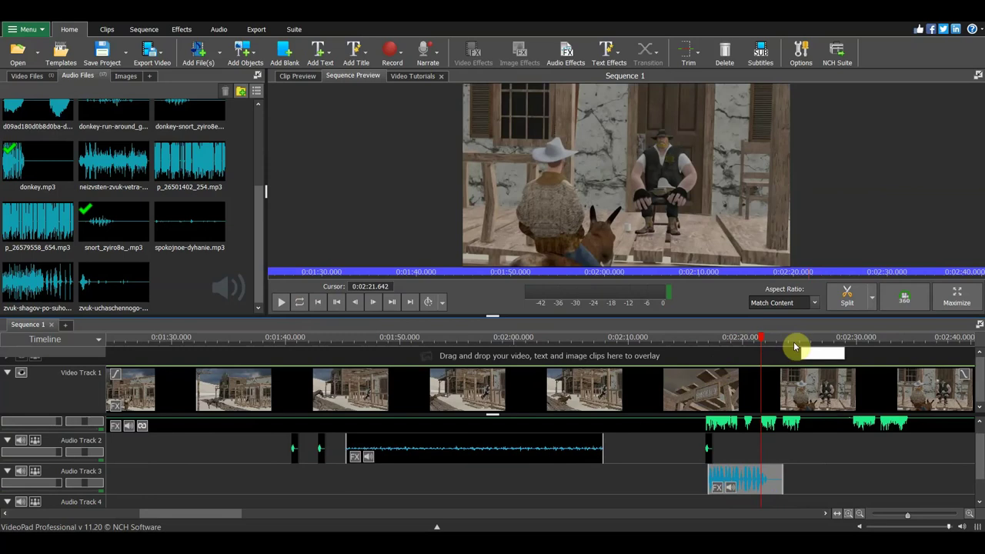
pyautogui.moveTo(762, 338); pyautogui.dragTo(872, 339)
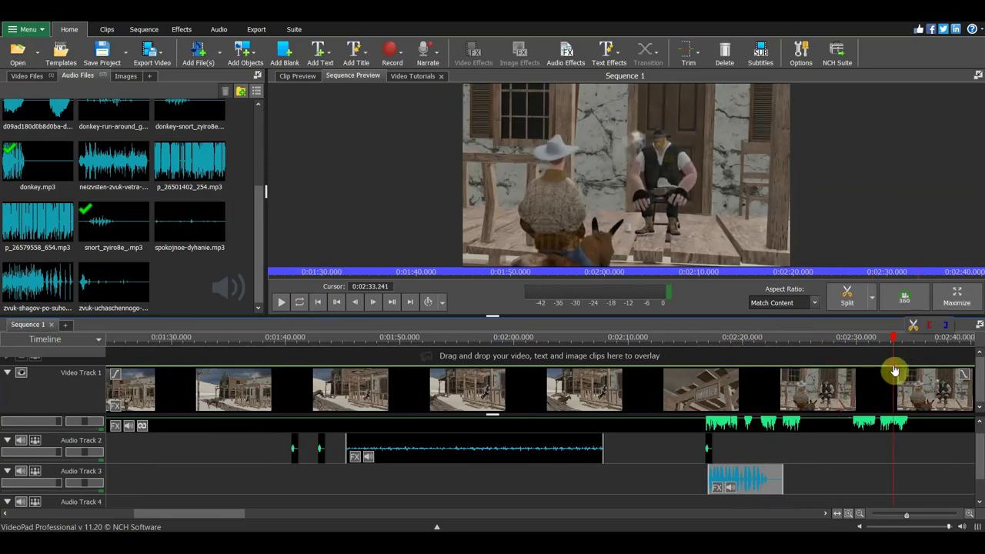
pyautogui.scroll(-2, 853, 413)
pyautogui.scroll(-1, 912, 446)
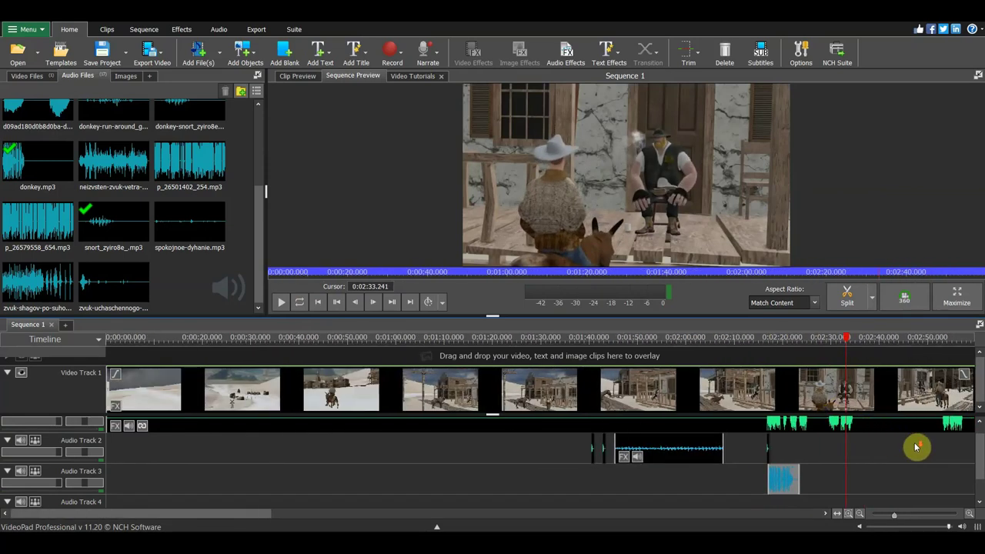
pyautogui.scroll(-1, 897, 453)
pyautogui.scroll(-1, 811, 465)
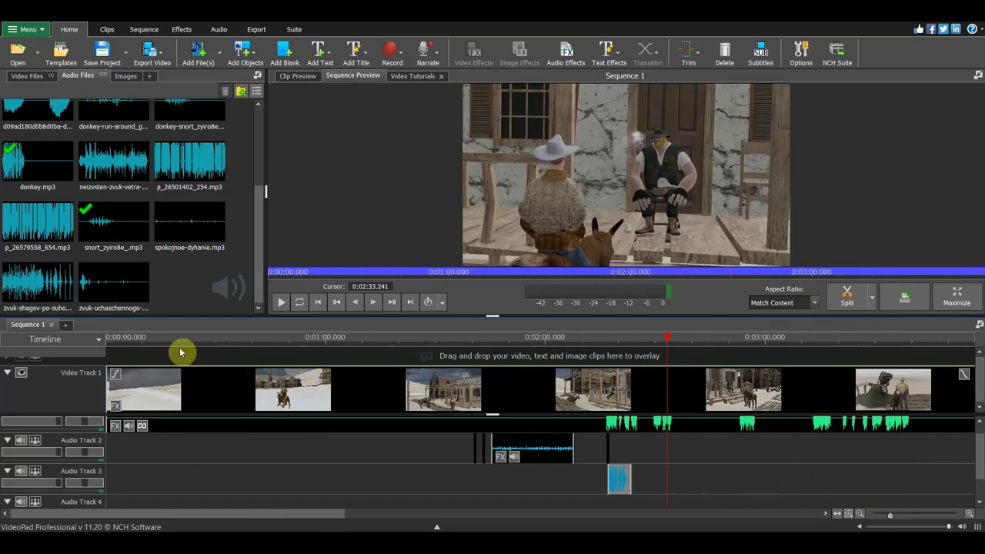
# Preview the footsteps-on-sand and rapid breathing sounds
pyautogui.click(44, 281)
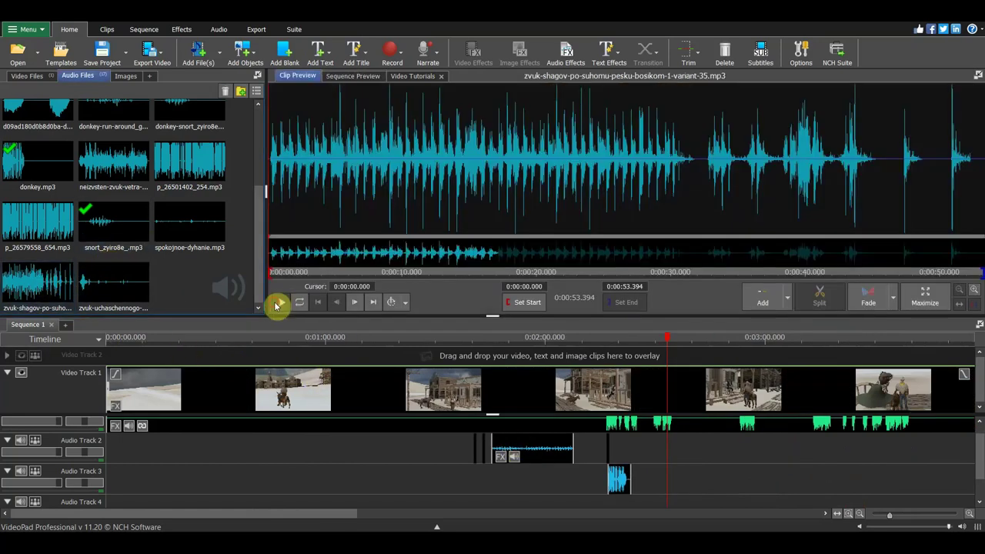
pyautogui.click(279, 304)
pyautogui.click(134, 296)
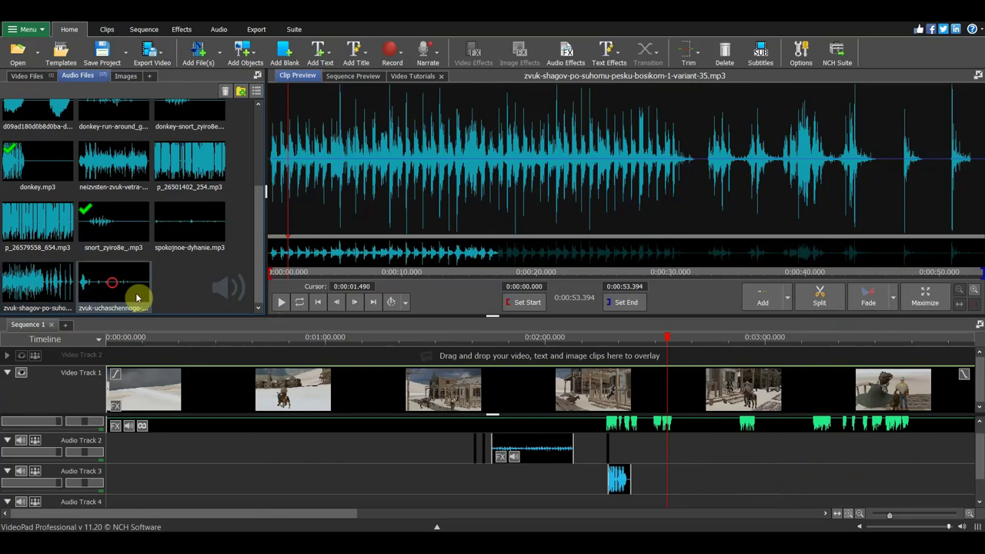
pyautogui.click(280, 303)
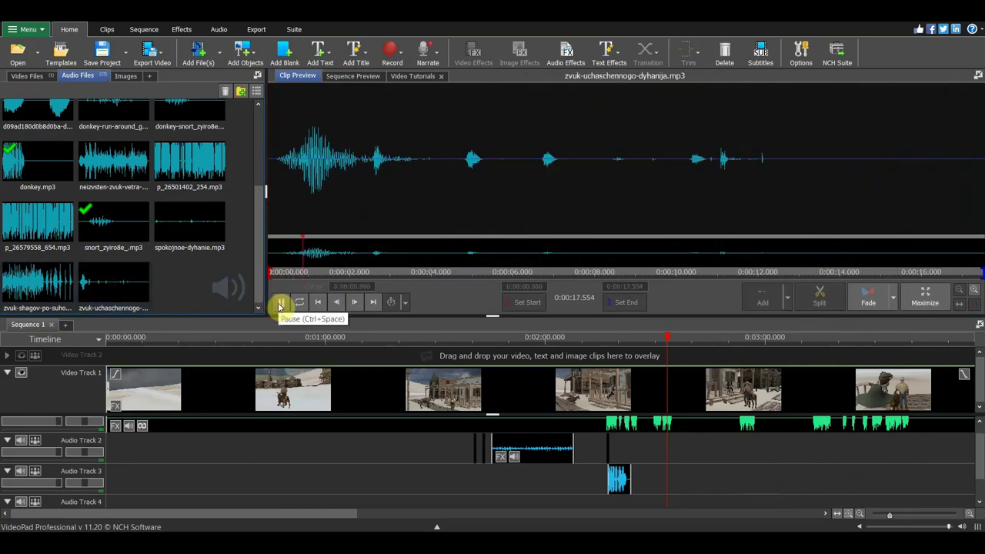
pyautogui.click(280, 304)
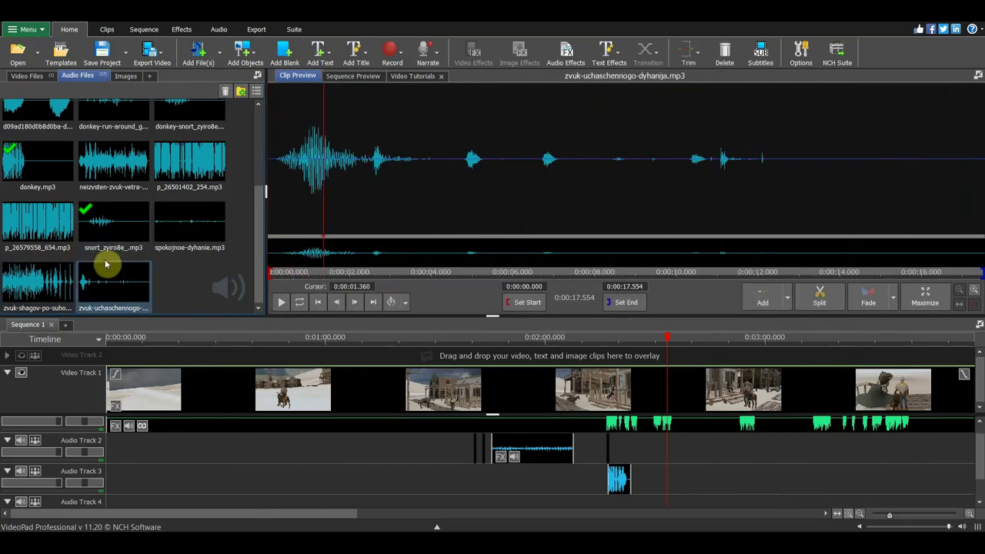
# Place the rapid breathing sound on Audio Track 2 starting at 0:02:27.5
pyautogui.moveTo(100, 279); pyautogui.dragTo(490, 480)
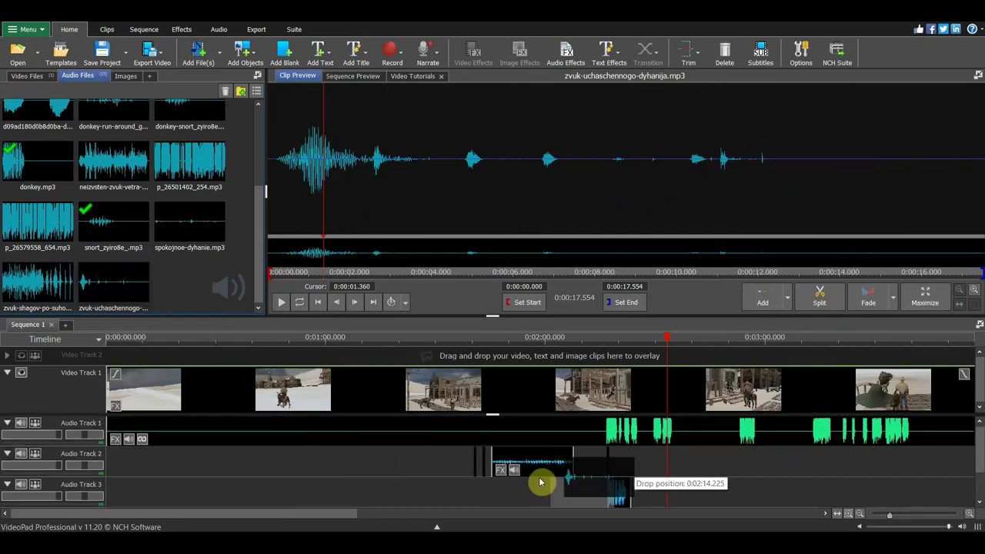
pyautogui.moveTo(491, 480); pyautogui.dragTo(657, 464)
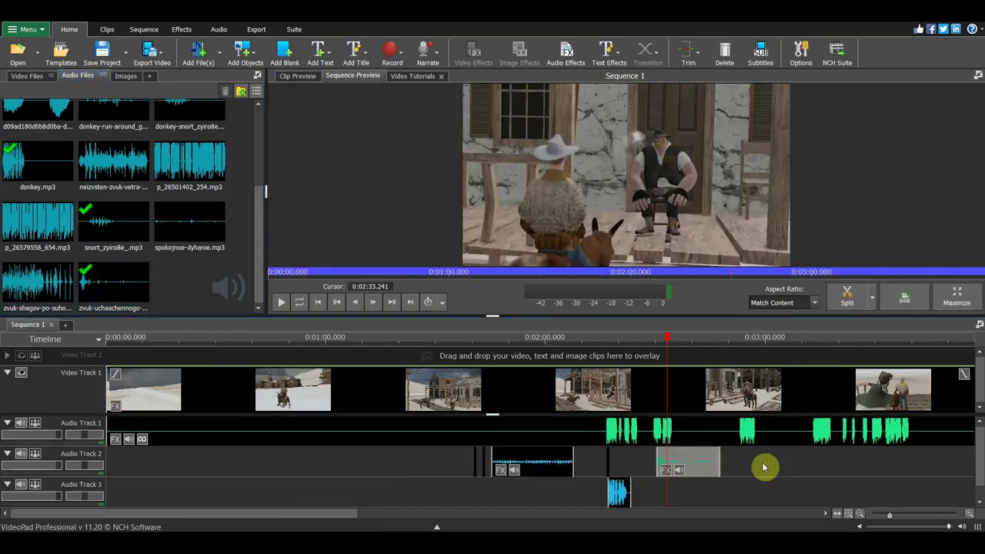
pyautogui.scroll(5, 760, 467)
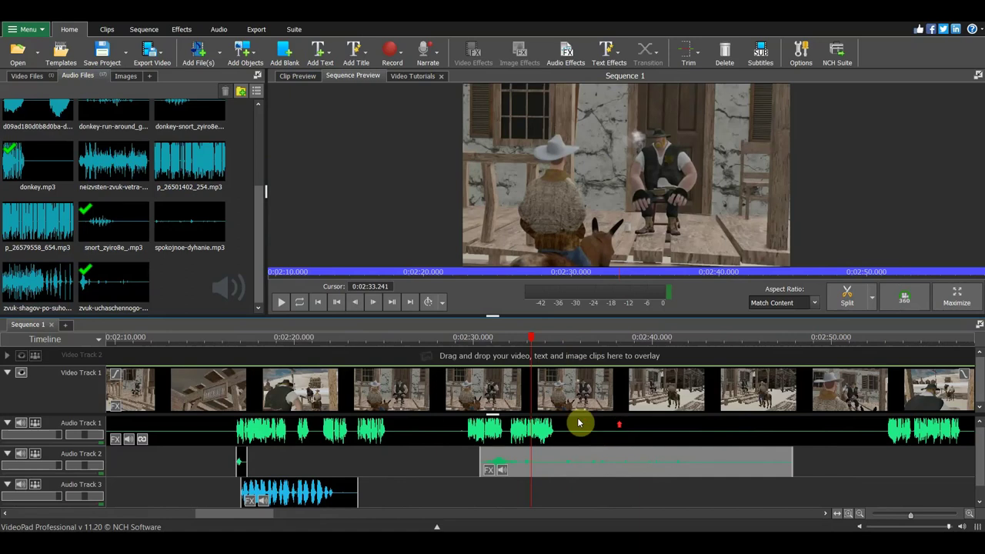
pyautogui.moveTo(531, 338); pyautogui.dragTo(416, 348)
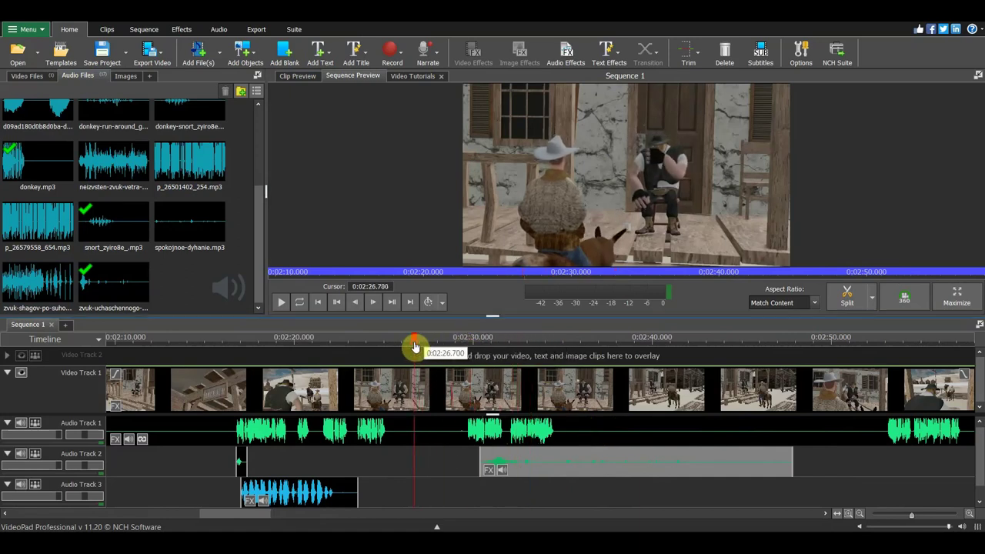
pyautogui.moveTo(419, 349)
pyautogui.moveTo(550, 467); pyautogui.dragTo(480, 466)
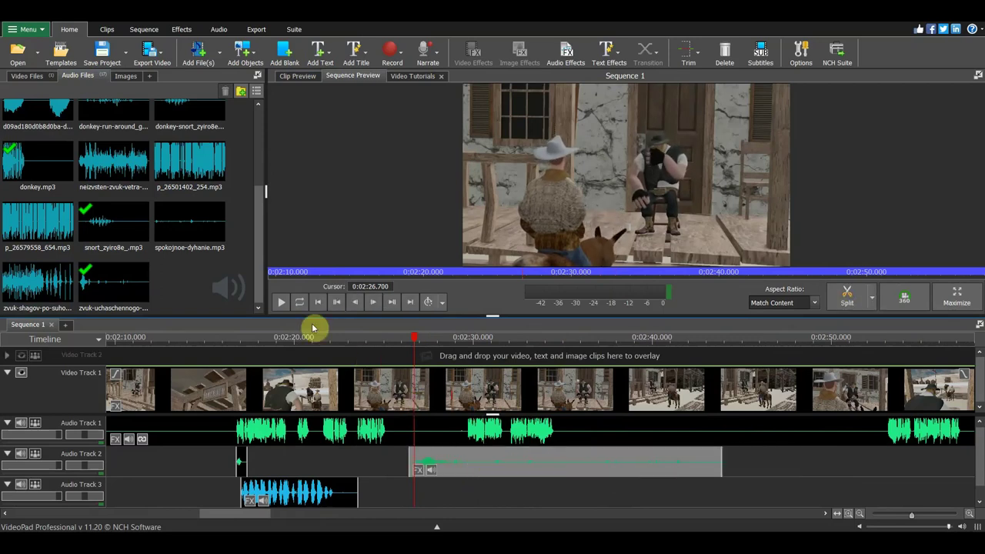
pyautogui.click(279, 304)
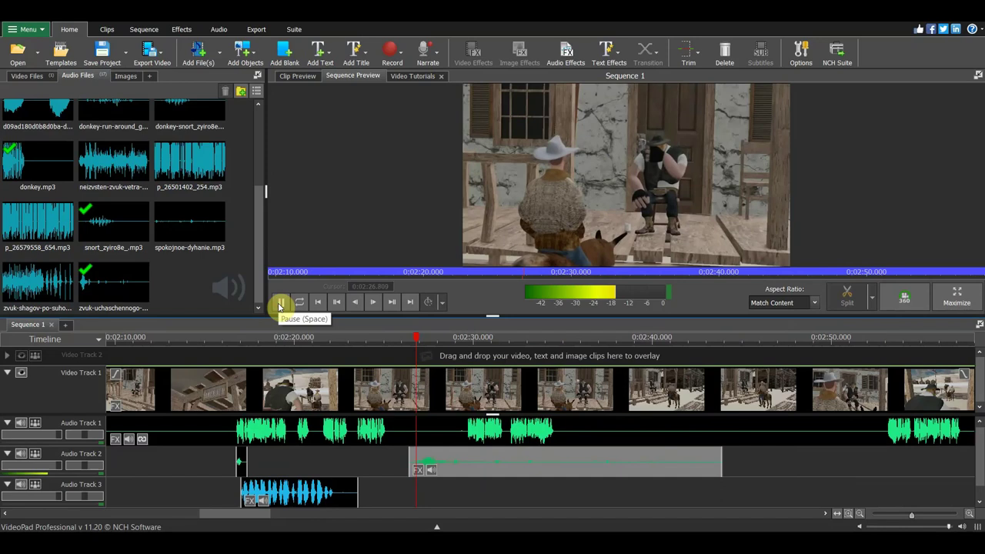
pyautogui.click(281, 305)
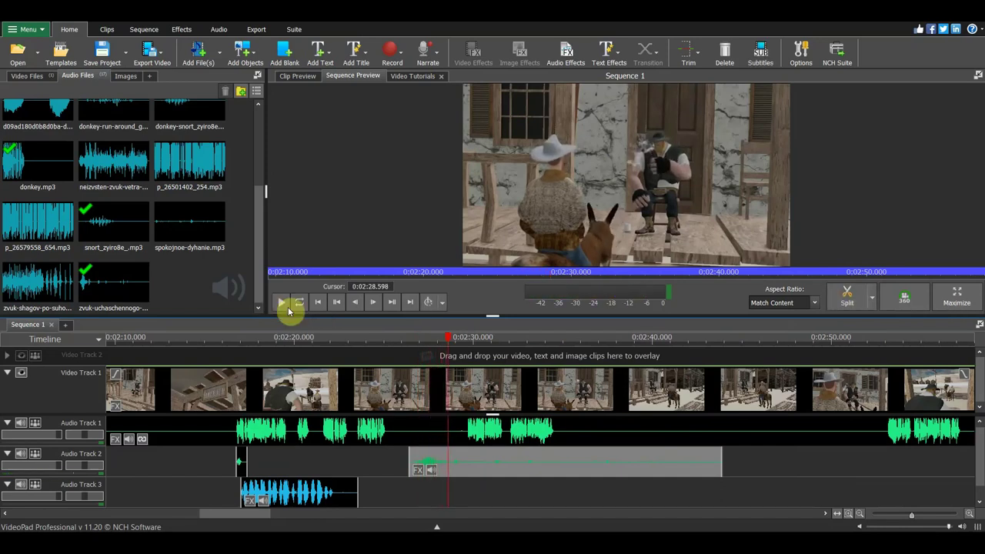
pyautogui.moveTo(451, 473); pyautogui.dragTo(501, 466)
pyautogui.click(428, 338)
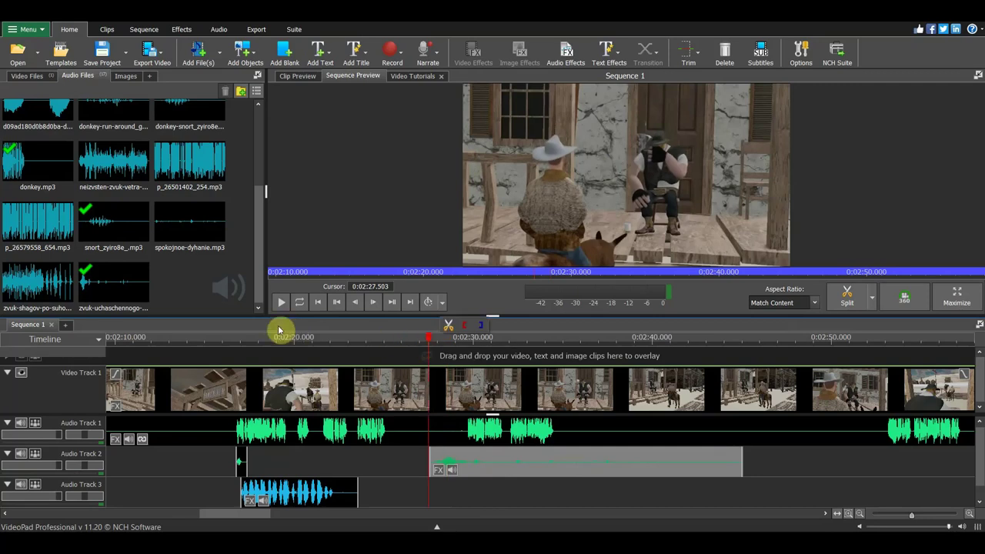
# Trim the breathing clip to about 2.4 seconds and play it back
pyautogui.click(281, 302)
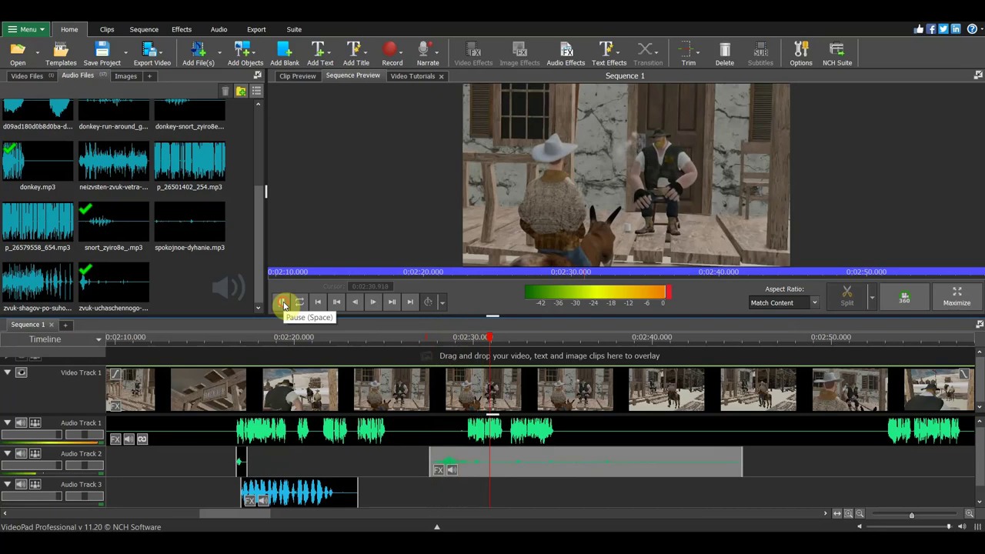
pyautogui.click(282, 303)
pyautogui.click(475, 340)
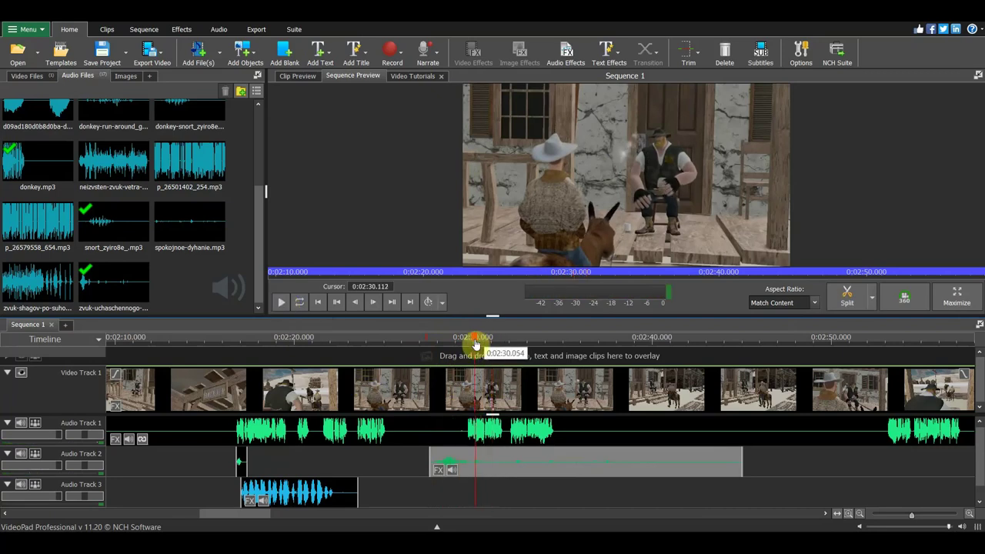
pyautogui.moveTo(741, 464); pyautogui.dragTo(478, 461)
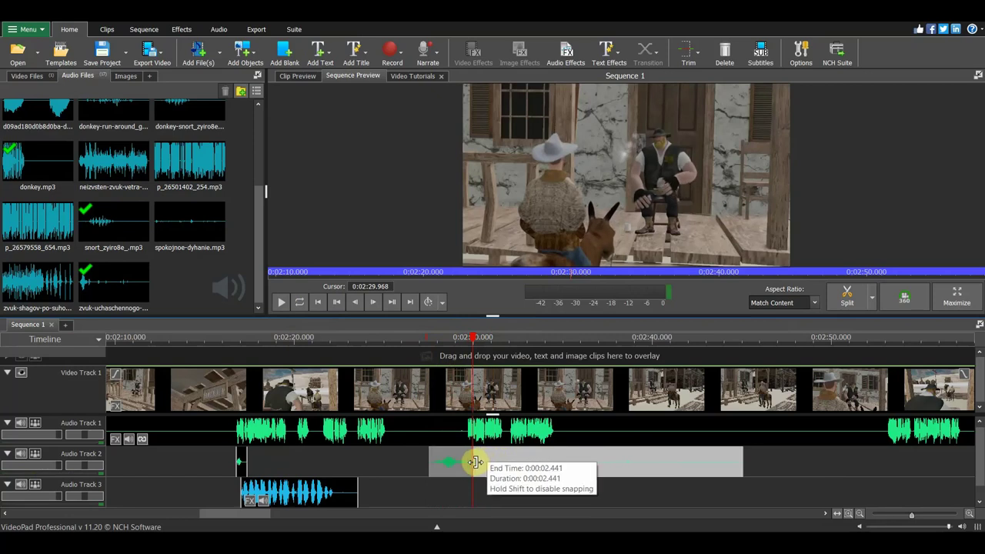
pyautogui.moveTo(478, 462); pyautogui.dragTo(477, 465)
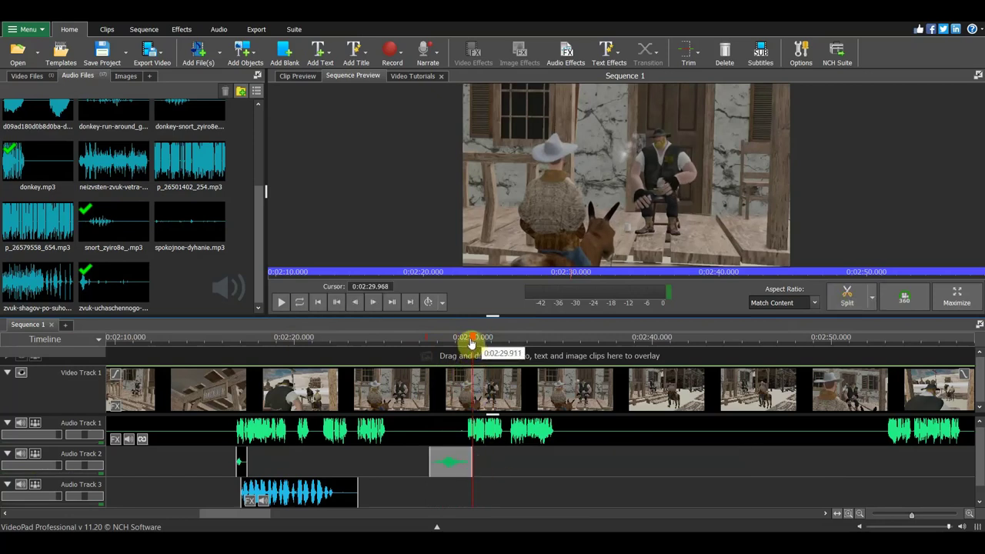
pyautogui.click(436, 339)
pyautogui.click(282, 301)
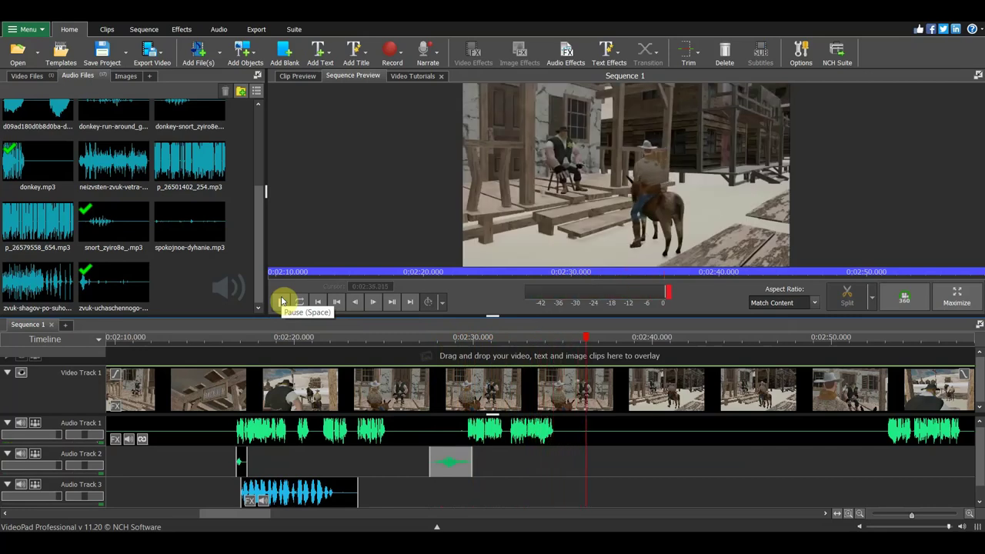
pyautogui.click(281, 301)
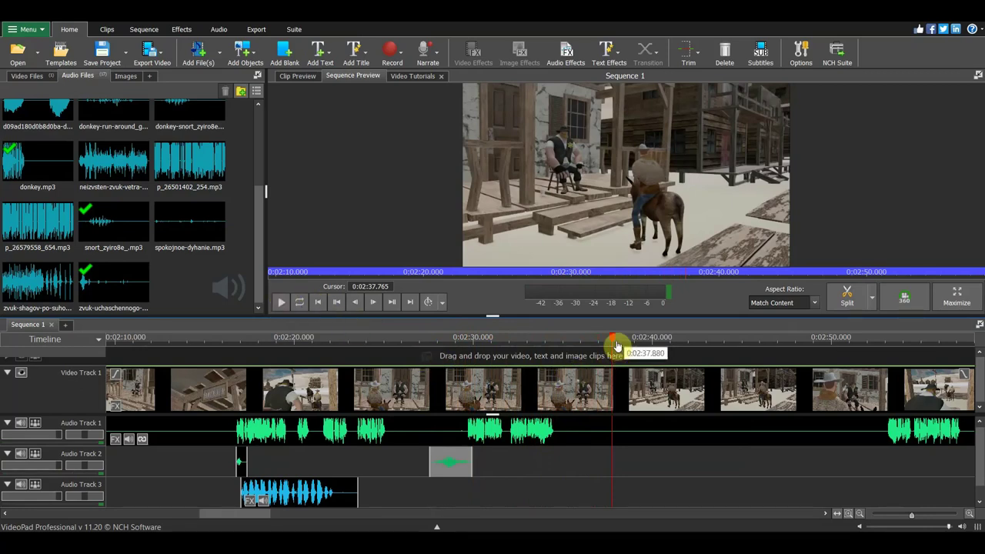
# Play the sequence from about 0:02:38 to review
pyautogui.moveTo(616, 341); pyautogui.dragTo(618, 351)
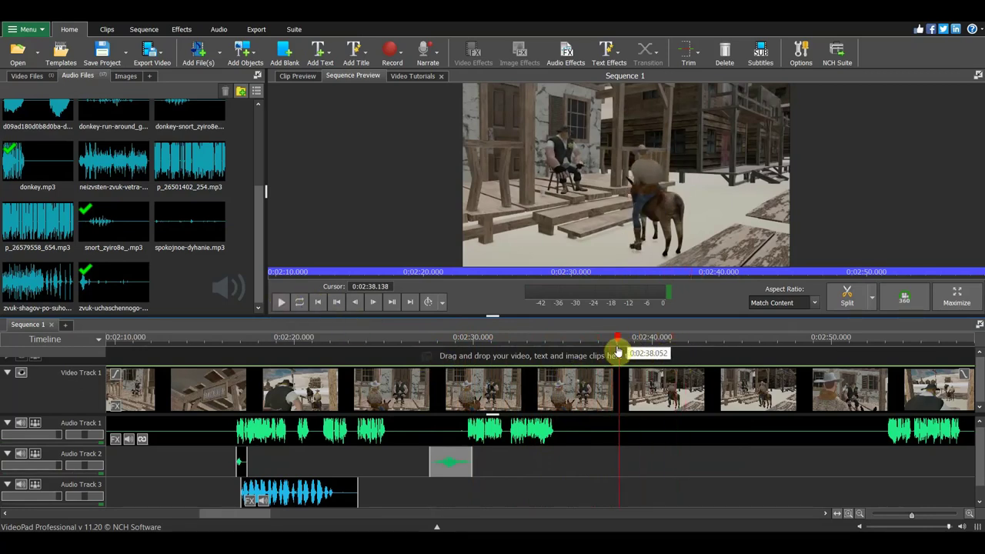
pyautogui.click(285, 306)
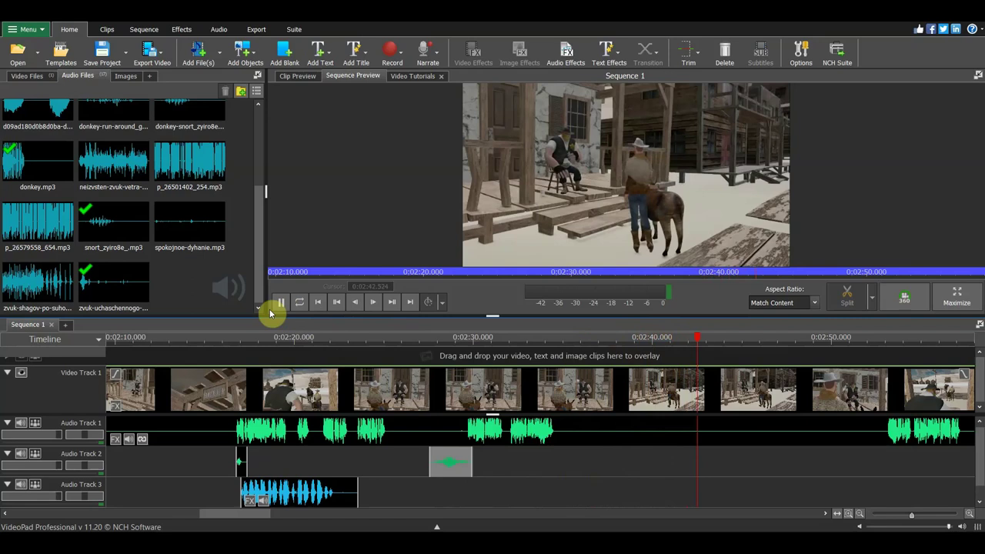
pyautogui.click(279, 302)
pyautogui.scroll(2, 135, 231)
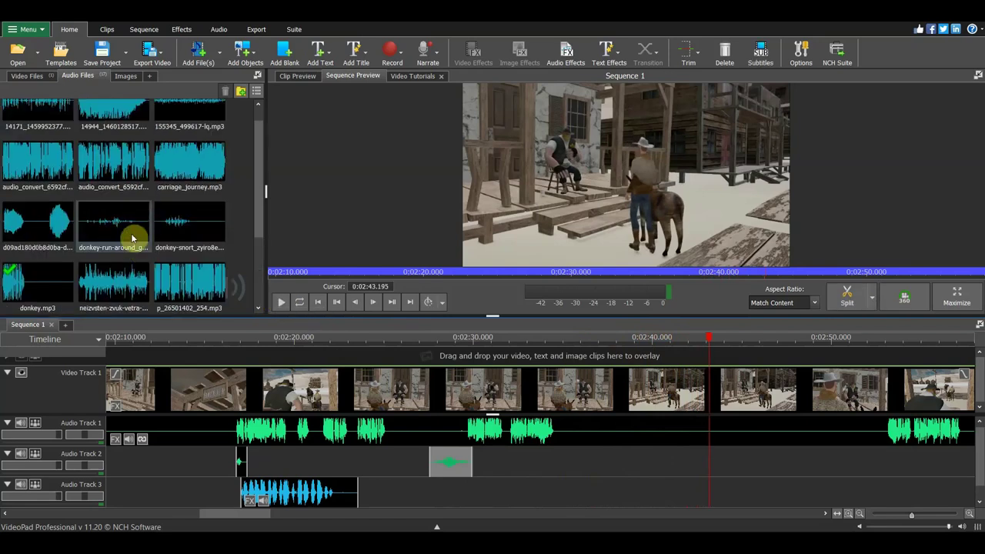
# Add the 155345_499617-lq.mp3 ambience to Audio Track 2 near 0:02:40, then shift it earlier
pyautogui.scroll(1, 131, 228)
pyautogui.moveTo(165, 125); pyautogui.dragTo(701, 470)
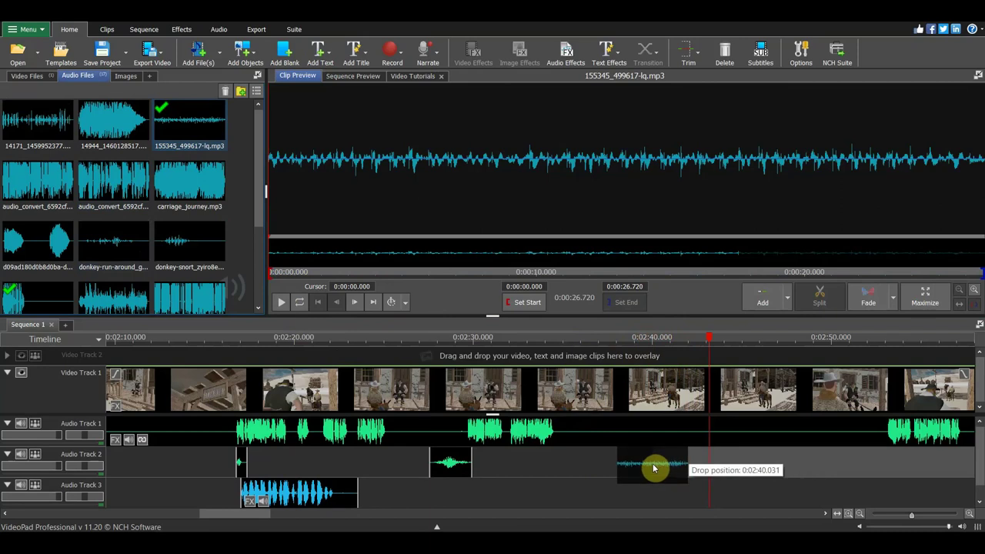
pyautogui.moveTo(701, 471); pyautogui.dragTo(687, 467)
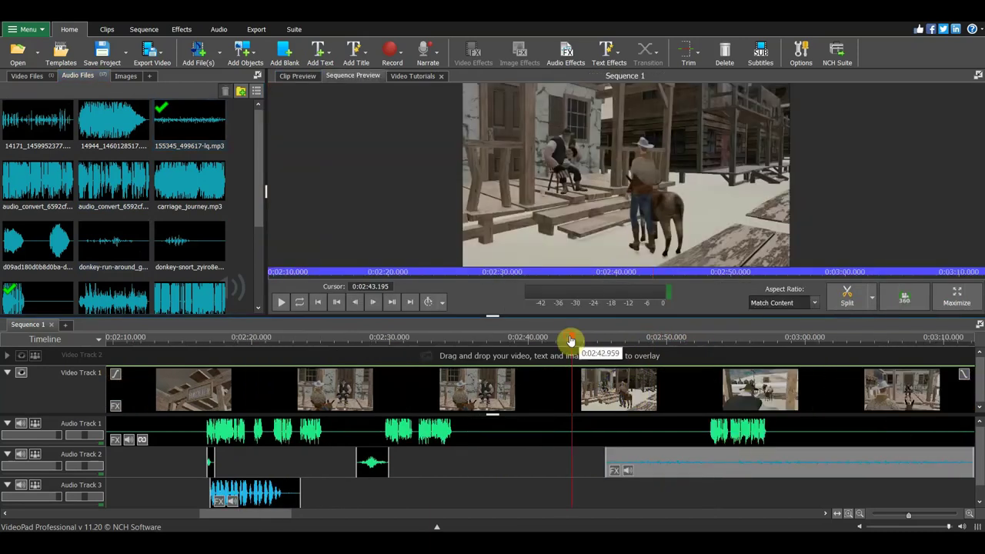
pyautogui.click(564, 337)
pyautogui.click(280, 302)
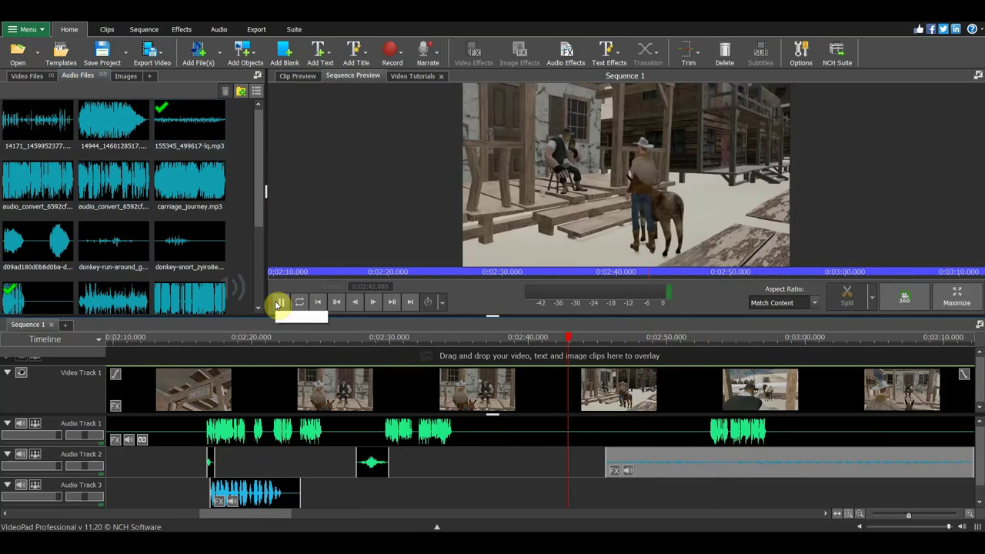
pyautogui.click(279, 302)
pyautogui.moveTo(720, 471); pyautogui.dragTo(603, 473)
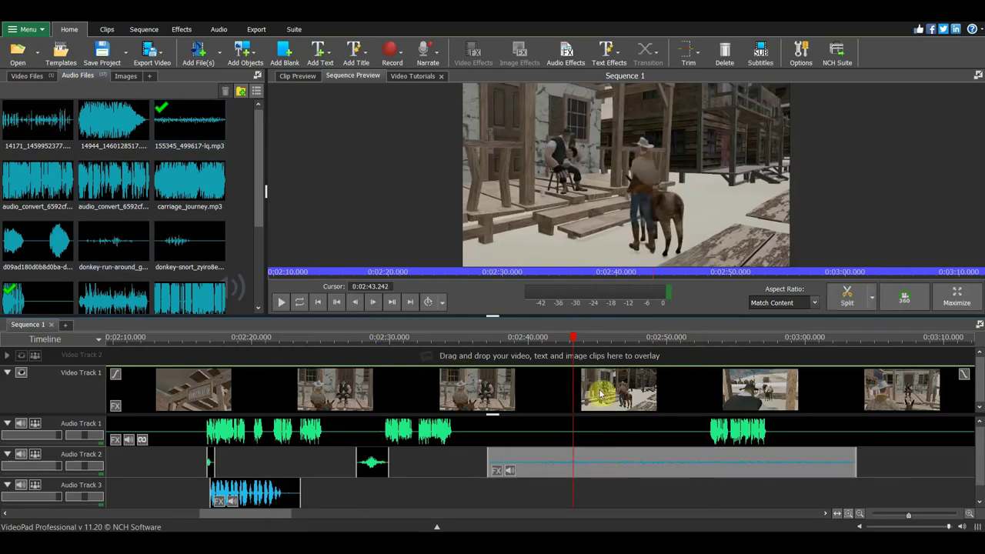
# Play from about 0:02:37 and trim the ambience clip's end much shorter
pyautogui.moveTo(569, 340); pyautogui.dragTo(492, 340)
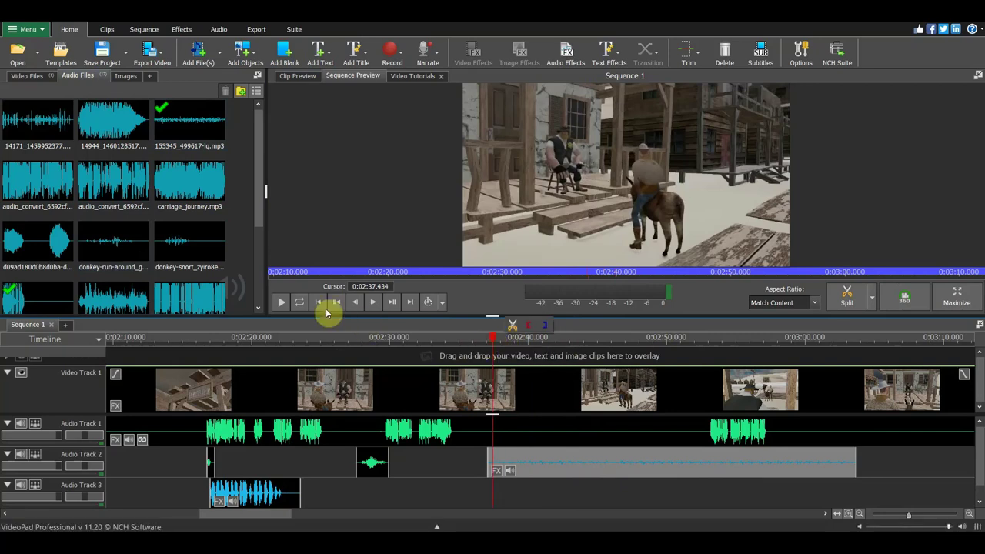
pyautogui.click(281, 302)
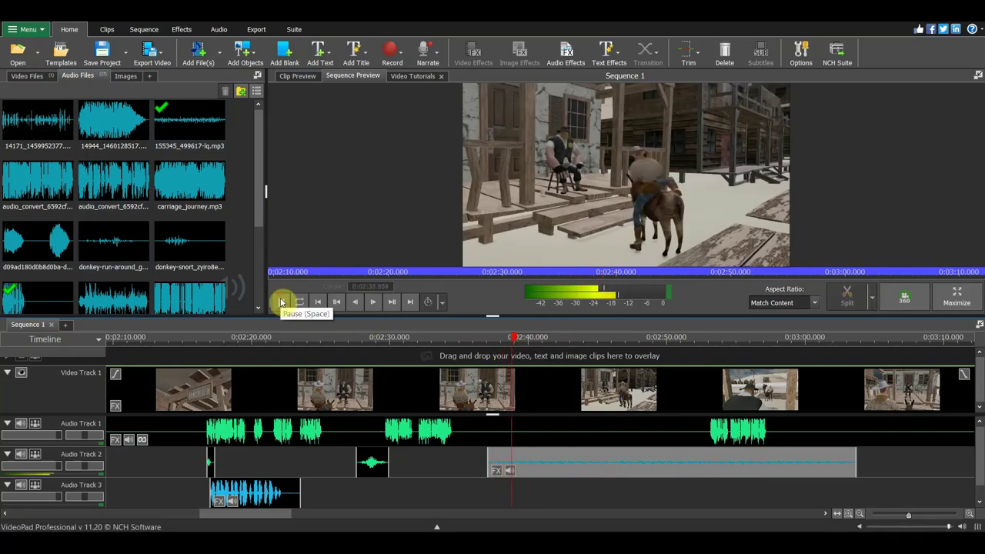
pyautogui.click(281, 302)
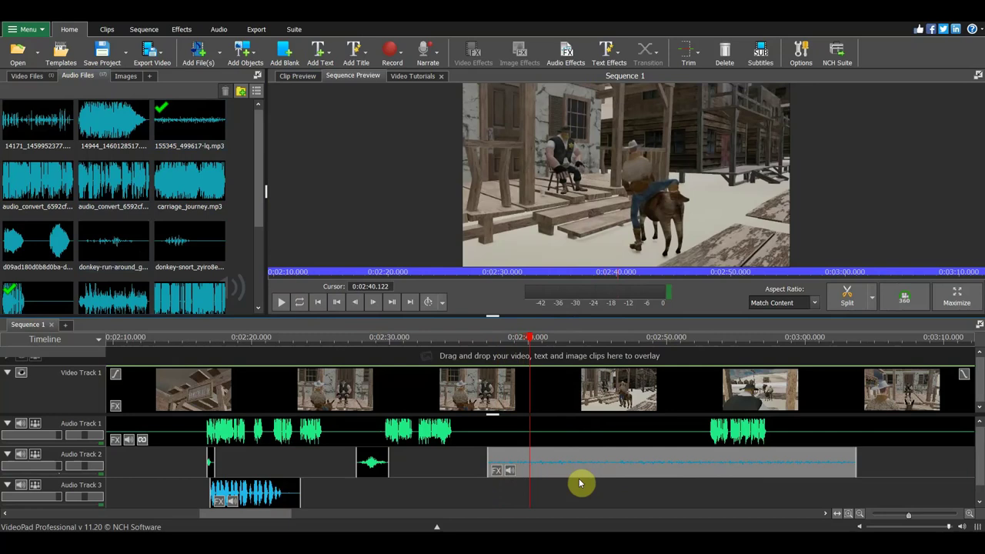
pyautogui.moveTo(834, 469); pyautogui.dragTo(567, 463)
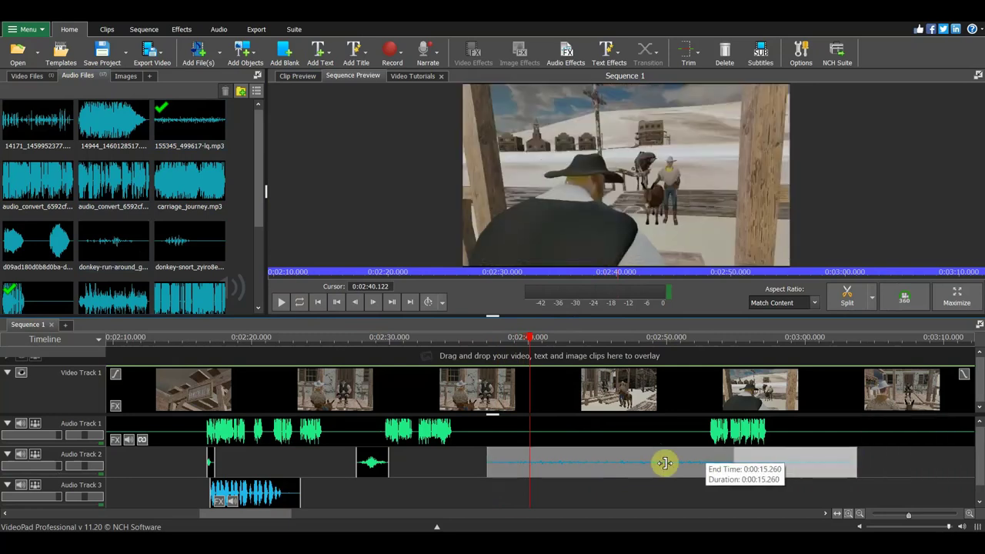
pyautogui.moveTo(567, 463); pyautogui.dragTo(530, 466)
# Change the Audio Track 2 clip's speed and play it back from 0:02:37
pyautogui.rightClick(516, 464)
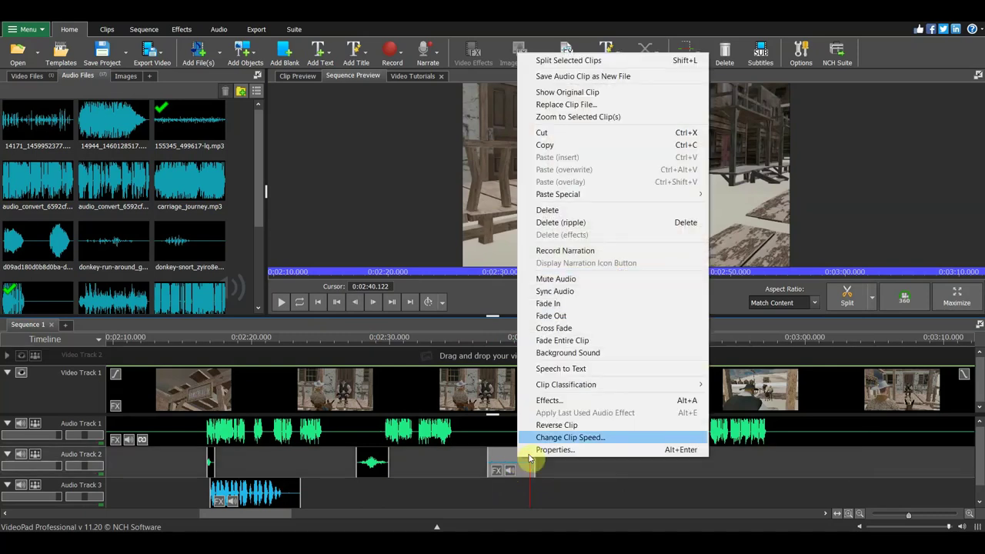
pyautogui.click(539, 437)
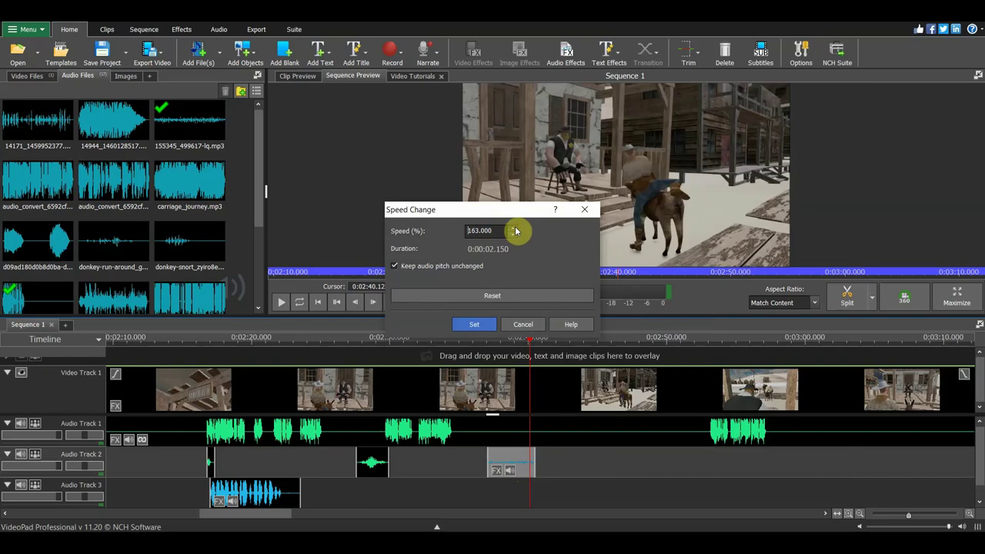
pyautogui.click(480, 324)
pyautogui.moveTo(530, 337); pyautogui.dragTo(488, 341)
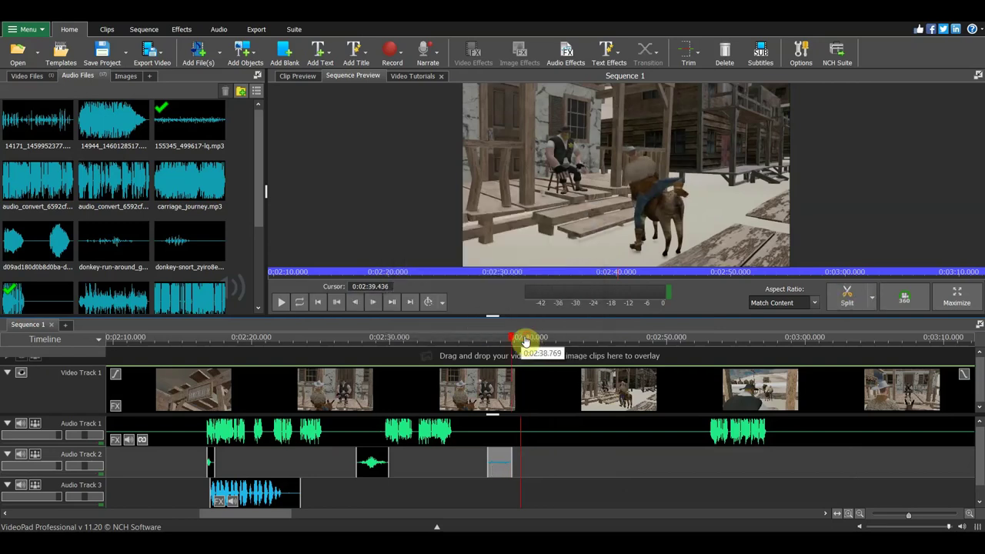
pyautogui.click(281, 303)
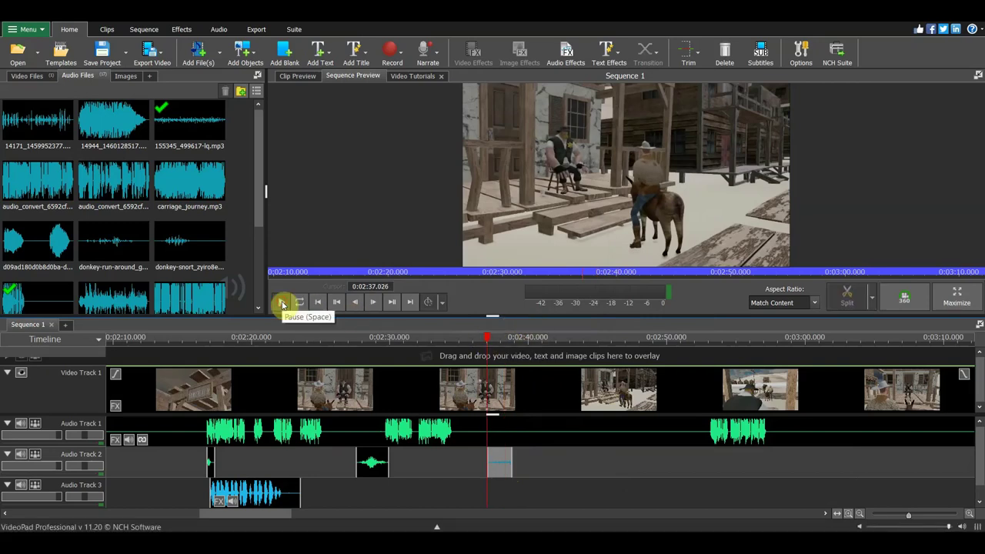
pyautogui.click(282, 304)
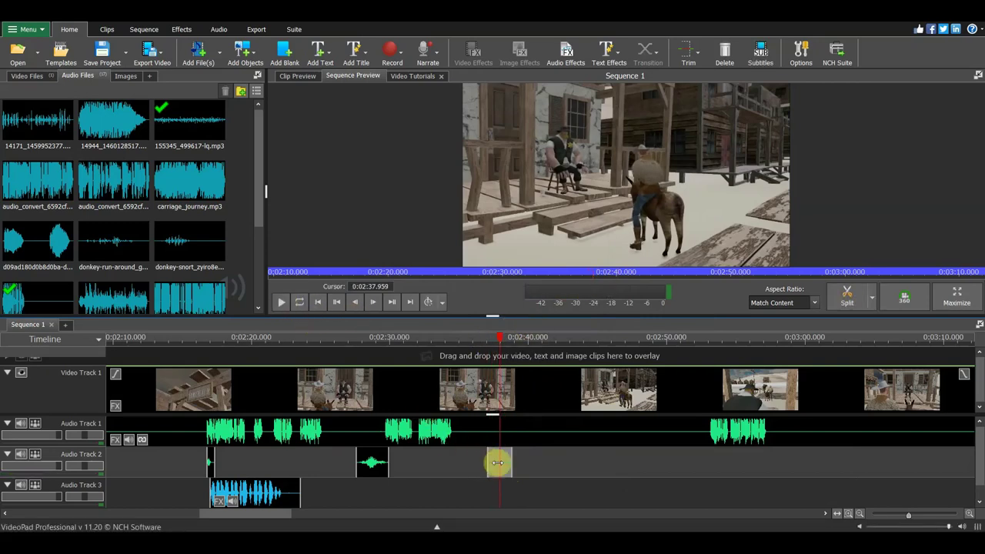
pyautogui.press('space')
pyautogui.press('space')
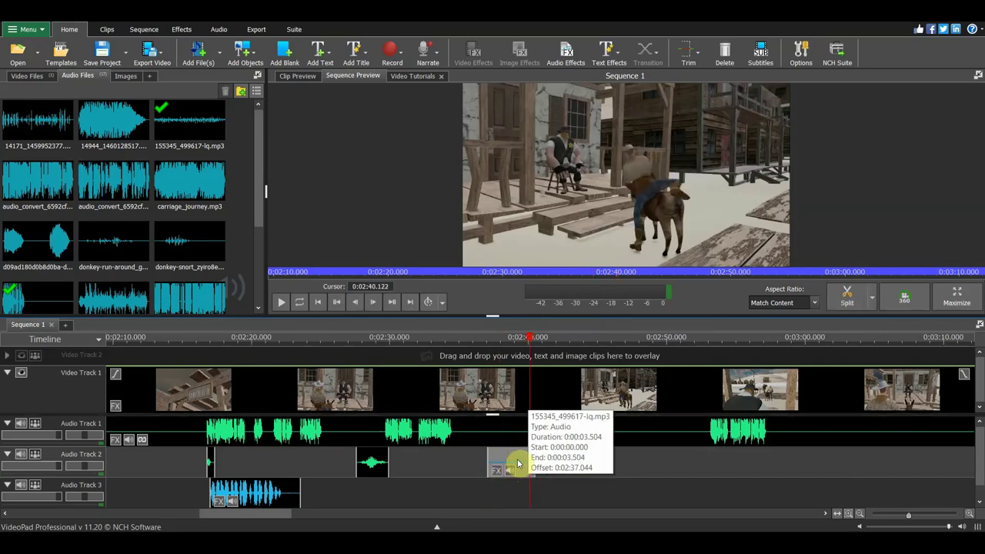
# Set the clip's speed to 28.5% and play it back
pyautogui.rightClick(511, 462)
pyautogui.click(564, 437)
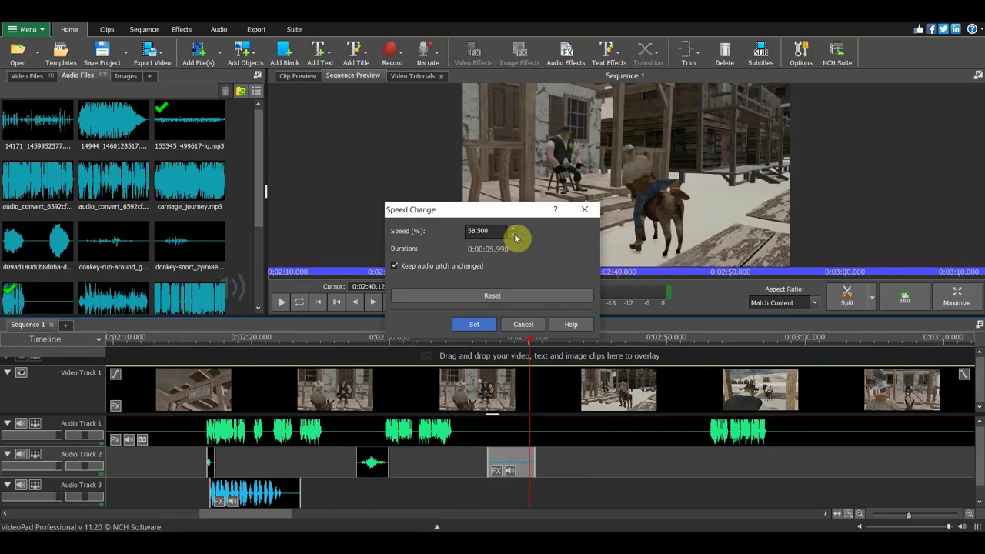
pyautogui.click(477, 325)
pyautogui.moveTo(501, 345); pyautogui.dragTo(496, 346)
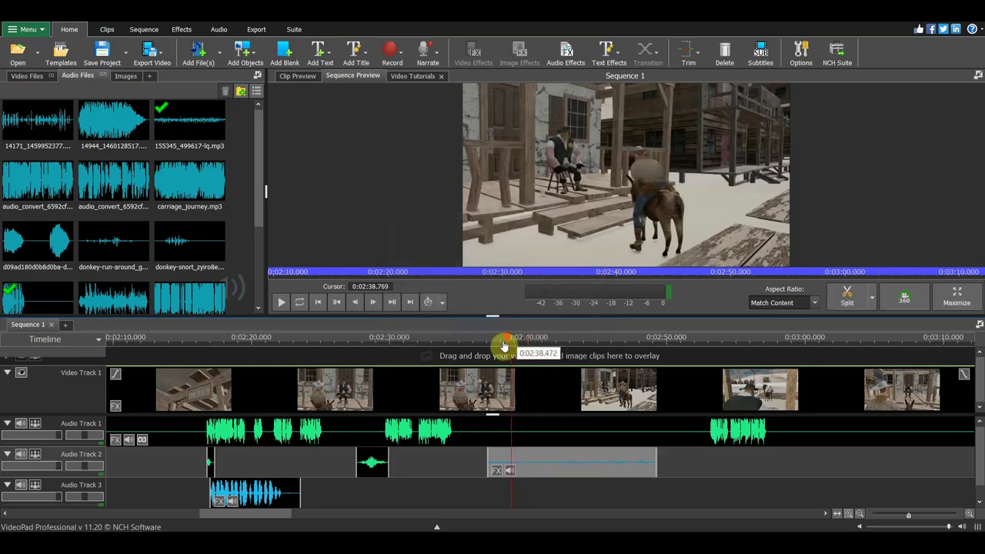
pyautogui.click(282, 302)
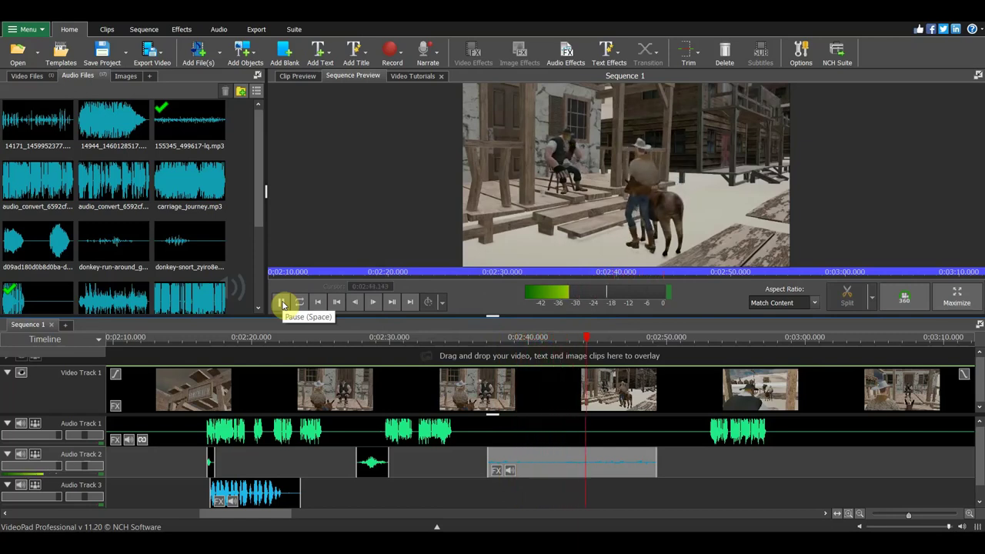
pyautogui.click(282, 303)
# Trim the slowed clip to end around 0:02:45 and replay from 0:02:40
pyautogui.moveTo(656, 462); pyautogui.dragTo(595, 462)
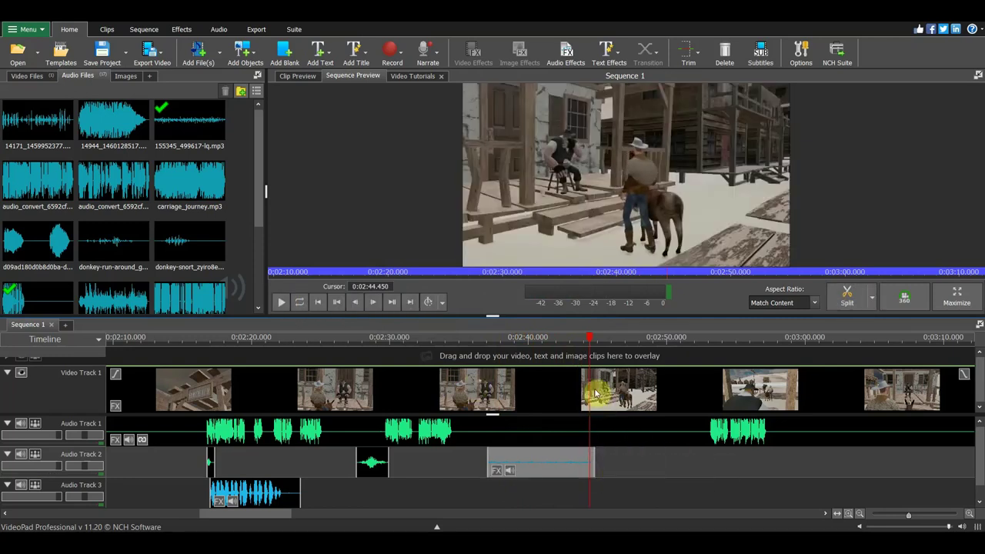
pyautogui.click(535, 341)
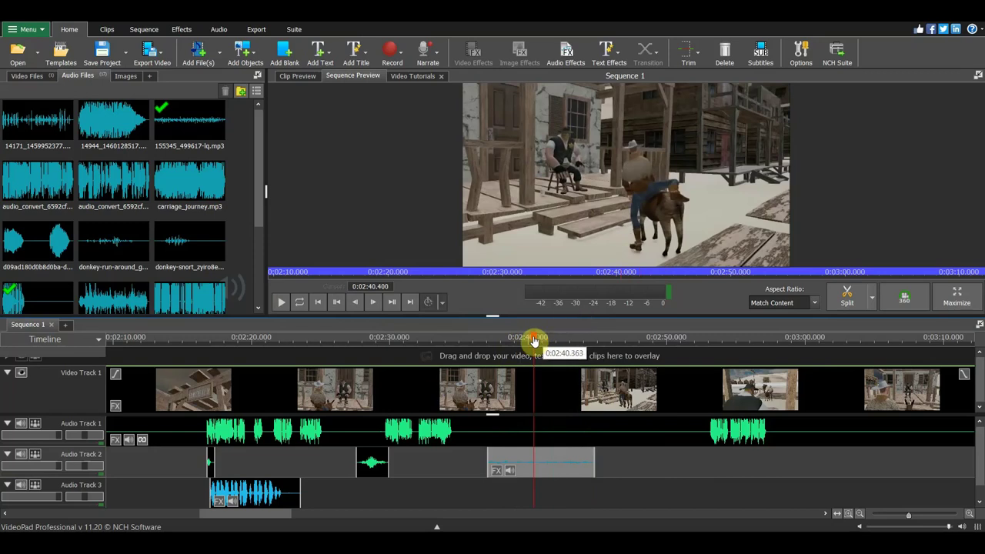
pyautogui.press('space')
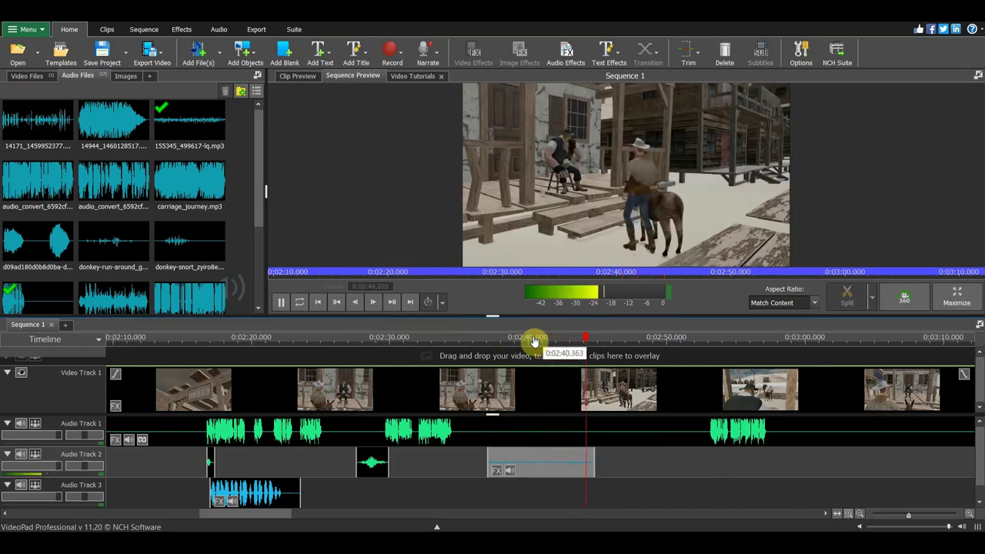
pyautogui.press('space')
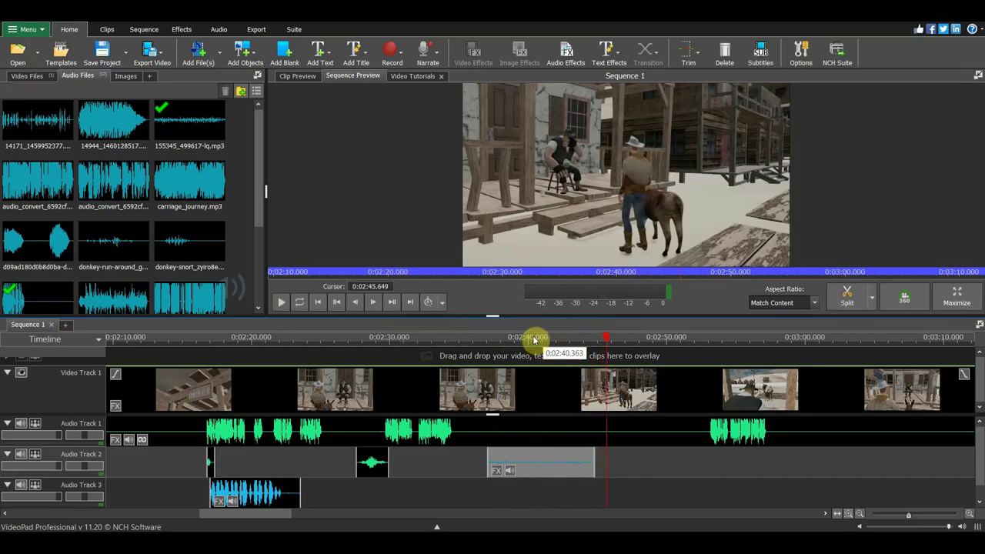
# Preview the audio_convert, donkey snort and p_26501402_254.mp3 sounds in the bin
pyautogui.scroll(-1, 531, 454)
pyautogui.scroll(-1, 469, 473)
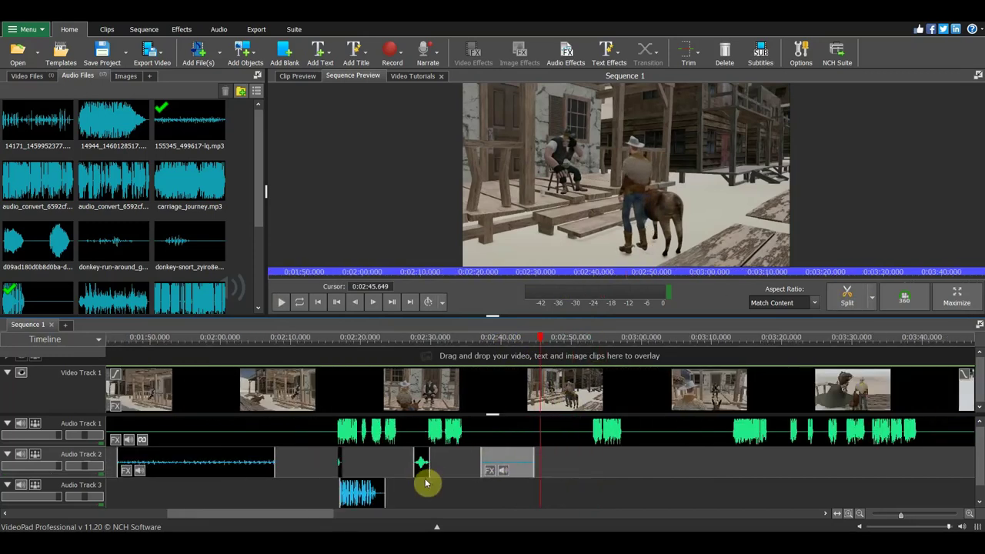
pyautogui.click(103, 185)
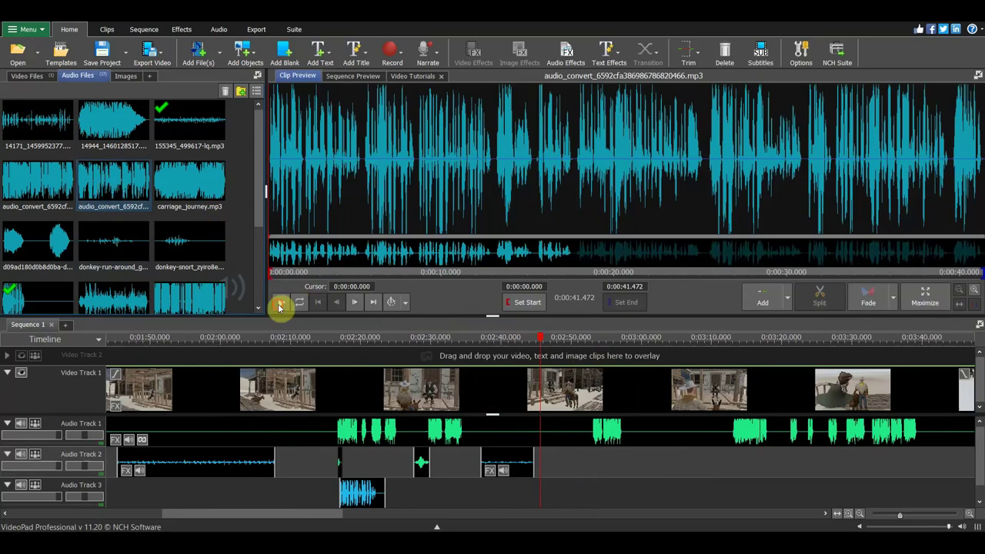
pyautogui.click(189, 252)
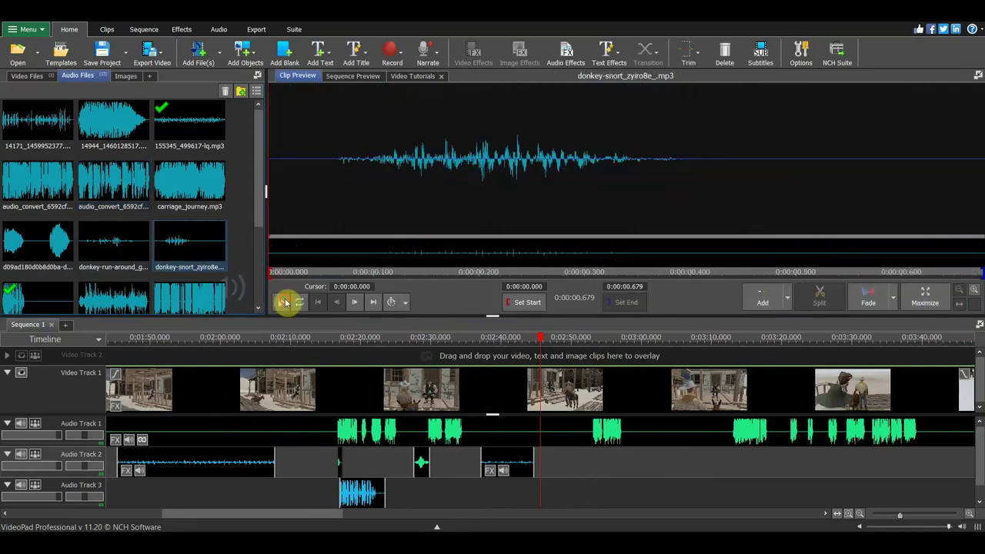
pyautogui.click(284, 302)
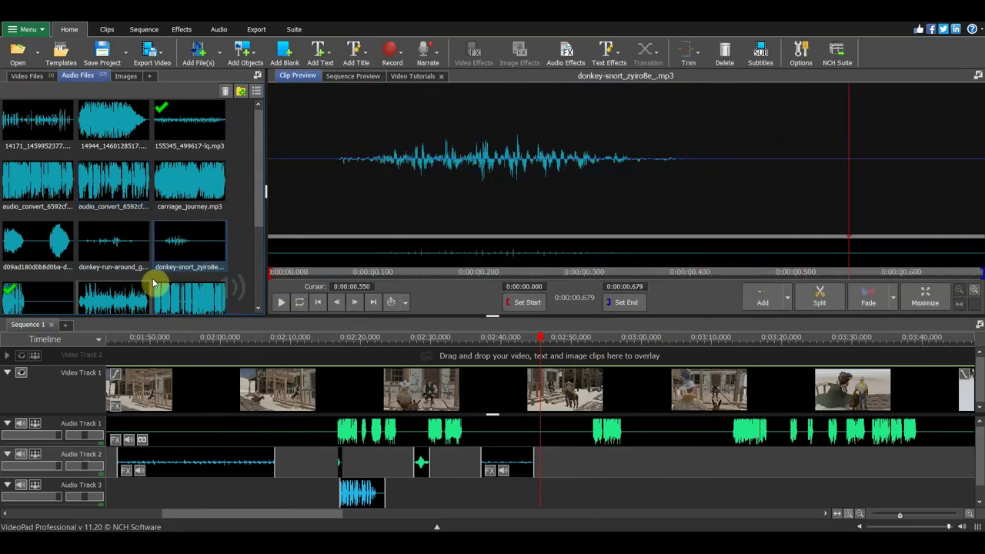
pyautogui.click(113, 289)
pyautogui.scroll(-1, 113, 291)
pyautogui.click(173, 283)
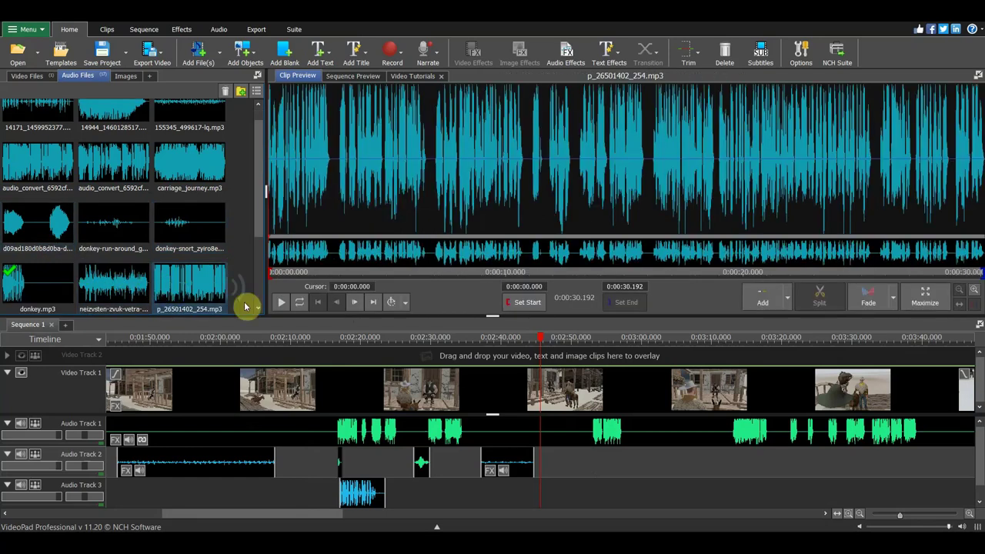
# Lay neizvsten-zvuk-vetra-v-pustyne.mp3 on Audio Track 3 from the start to about 0:02:03
pyautogui.click(123, 286)
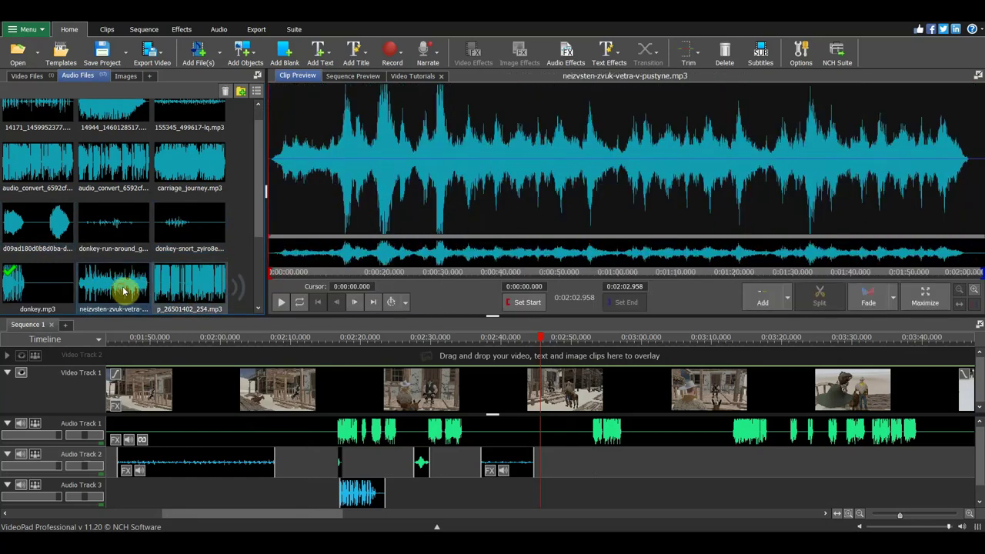
pyautogui.click(279, 301)
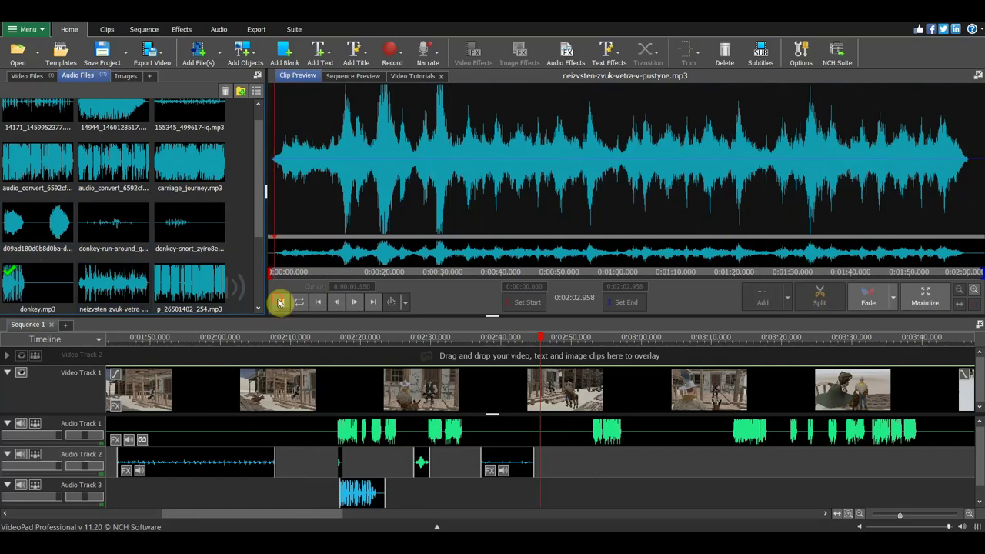
pyautogui.click(279, 301)
pyautogui.moveTo(115, 285); pyautogui.dragTo(123, 425)
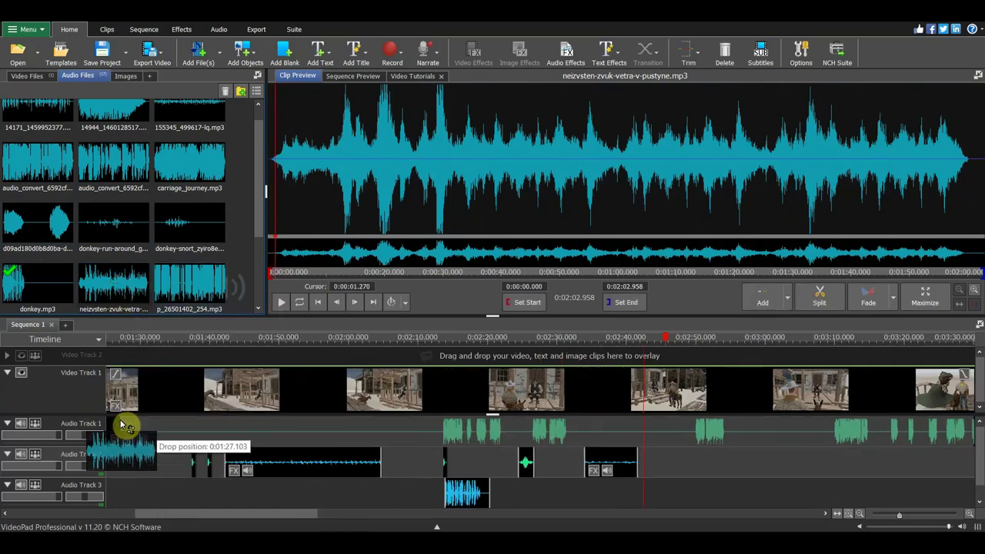
pyautogui.moveTo(123, 425)
pyautogui.mouseDown()
pyautogui.moveTo(161, 476)
pyautogui.moveTo(130, 475)
pyautogui.mouseUp()
pyautogui.moveTo(307, 479); pyautogui.dragTo(296, 482)
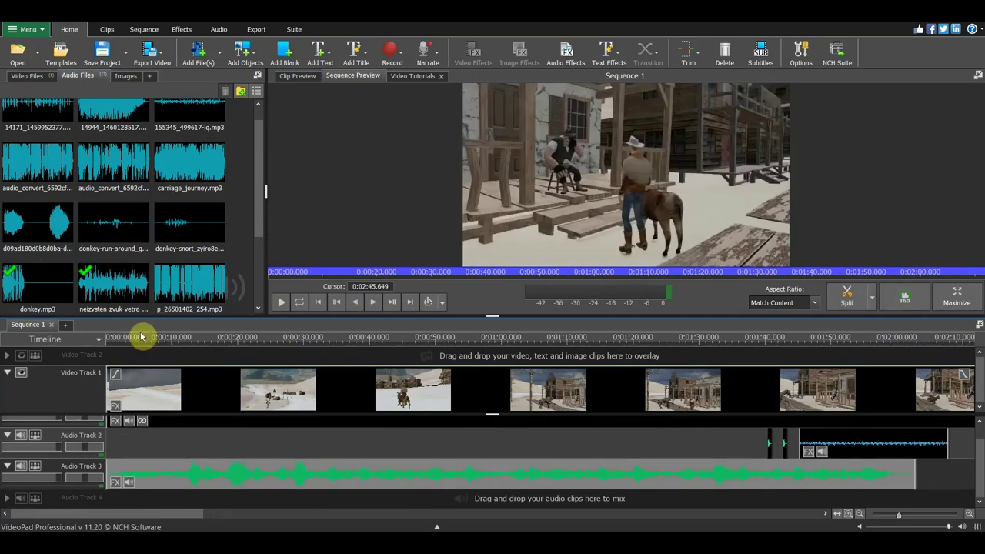
pyautogui.click(282, 303)
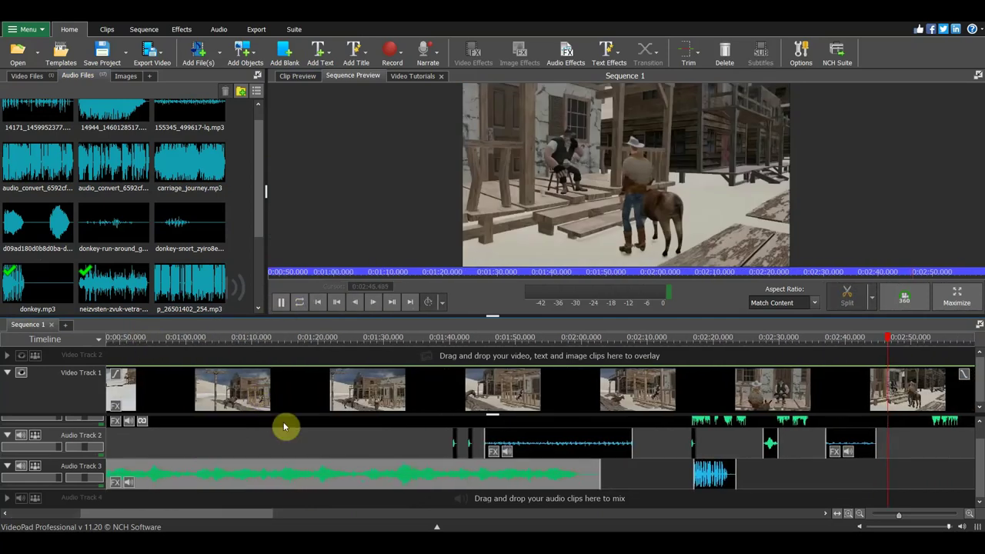
pyautogui.scroll(-2, 316, 443)
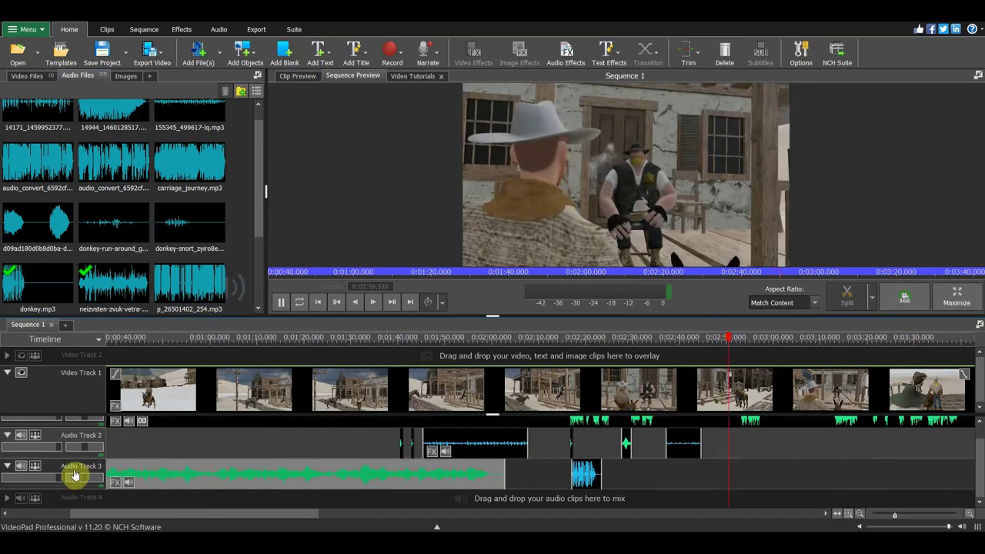
pyautogui.click(194, 336)
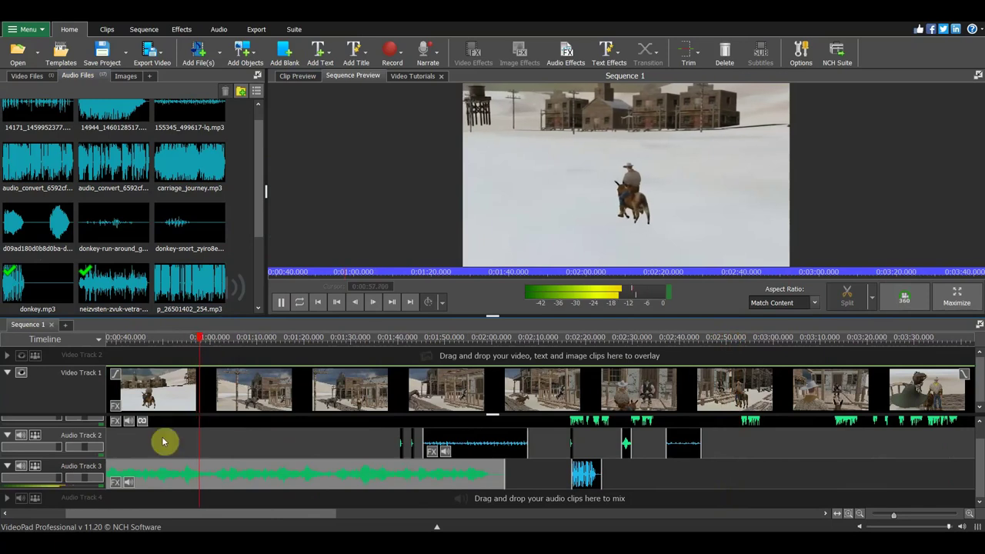
pyautogui.click(575, 338)
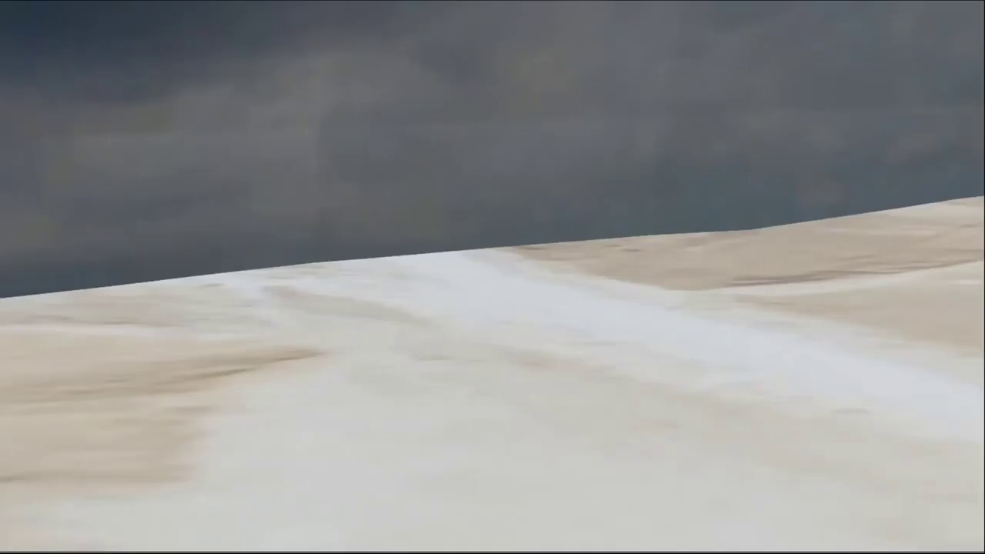